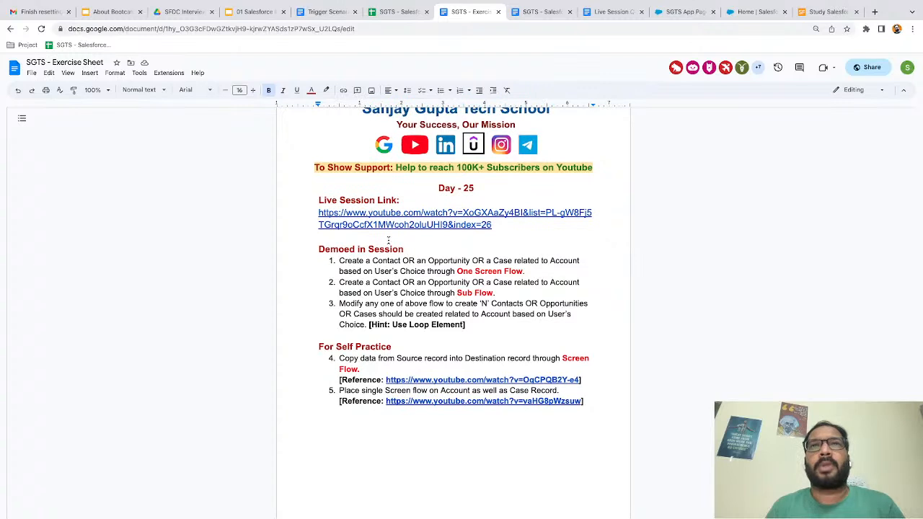
# Step: Switch to the Salesforce Flows setup page and create a new Screen Flow
pyautogui.scroll(-1, 394, 314)
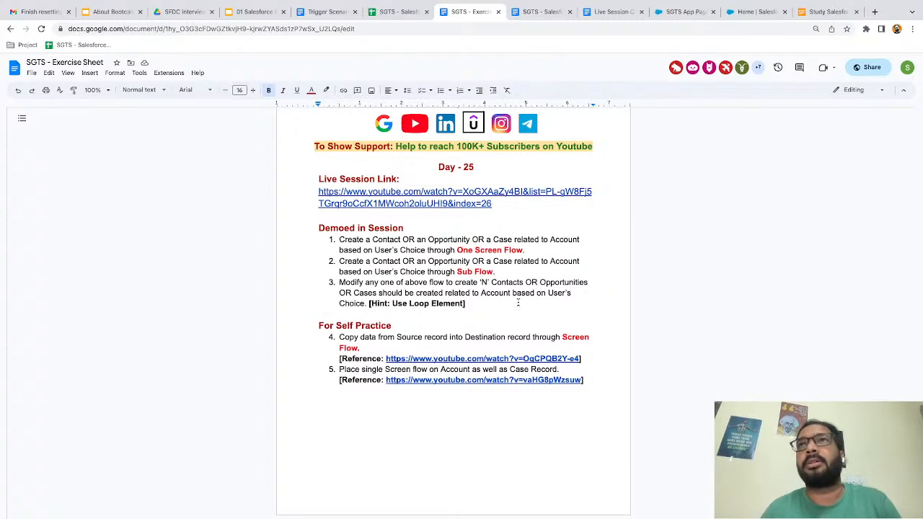
pyautogui.click(683, 20)
pyautogui.click(743, 12)
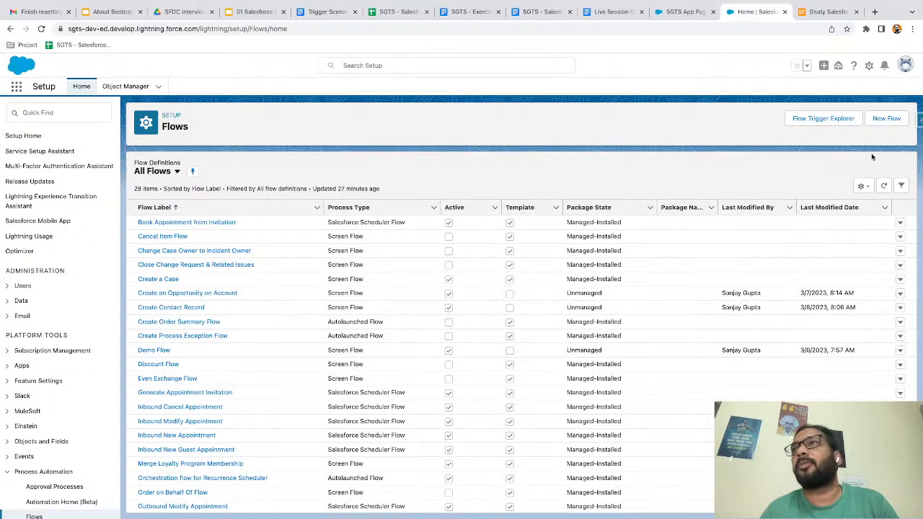
pyautogui.hotkey('ctrl', '+')
pyautogui.hotkey('ctrl', '+')
pyautogui.hotkey('ctrl', '+')
pyautogui.hscroll(2, 865, 158)
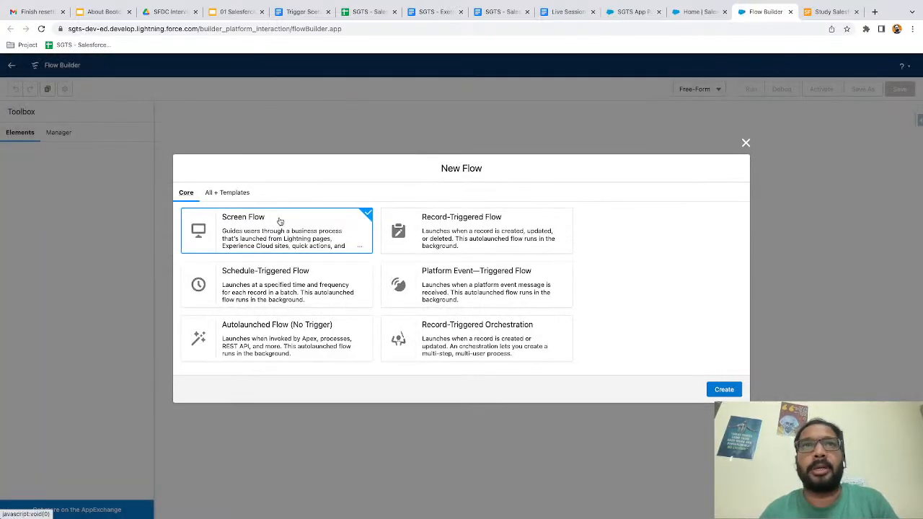
pyautogui.click(727, 389)
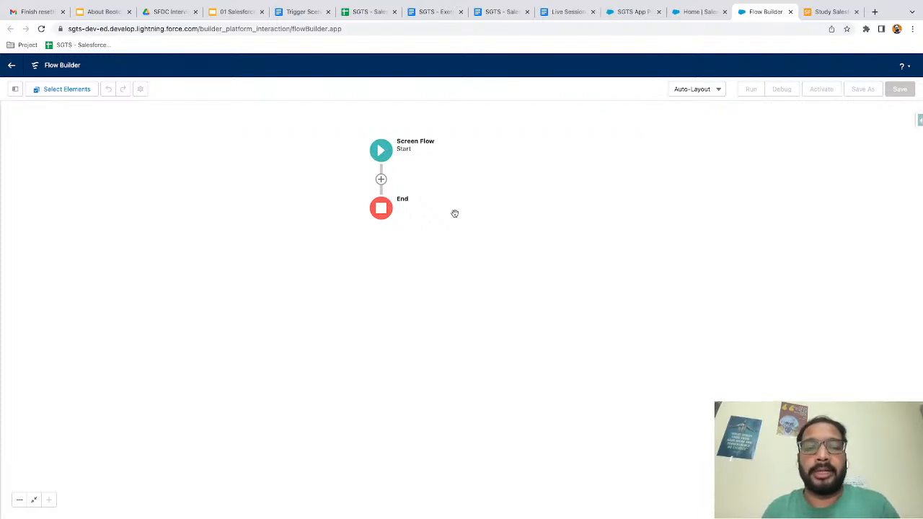
# Step: Add a Screen element between Start and End and label it "Object Selection"
pyautogui.moveTo(461, 200); pyautogui.dragTo(422, 199)
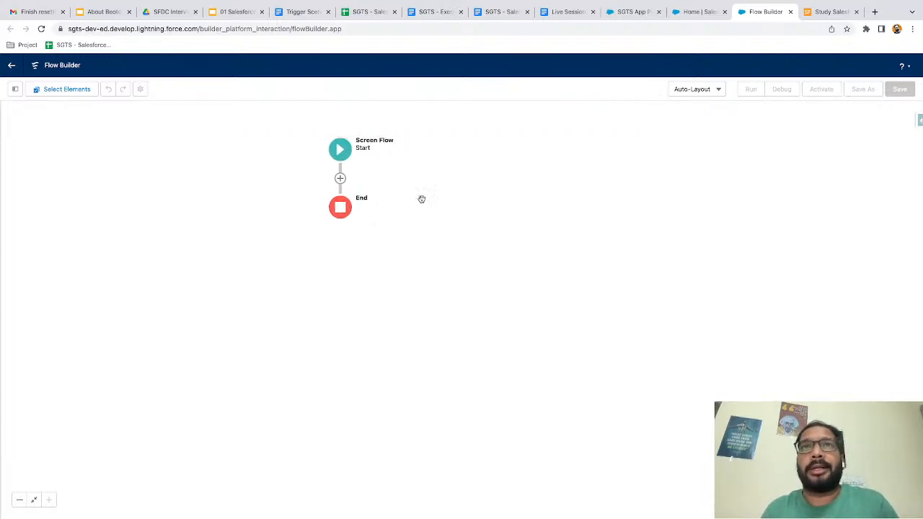
pyautogui.click(340, 178)
pyautogui.click(301, 253)
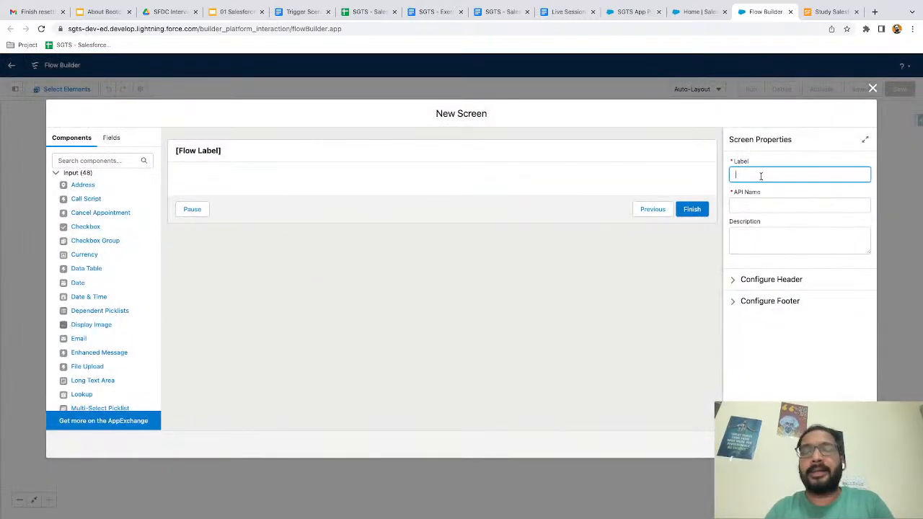
pyautogui.write('Object Selection')
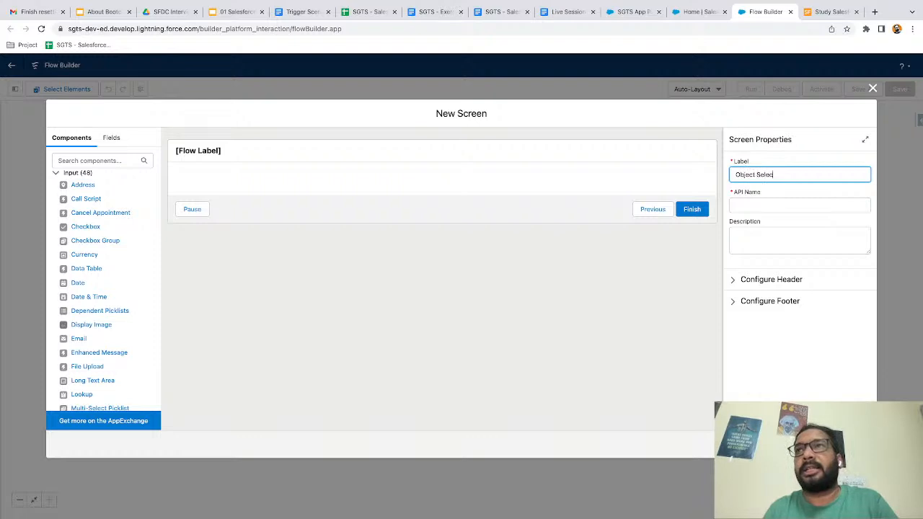
pyautogui.click(777, 192)
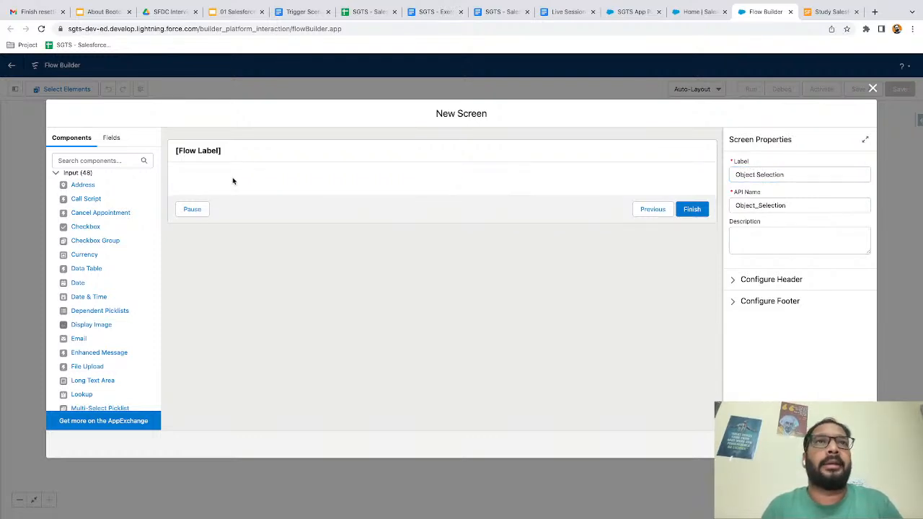
# Step: Add a Picklist component labelled "Select an Object" to the screen and make it required
pyautogui.click(112, 160)
pyautogui.write('pick')
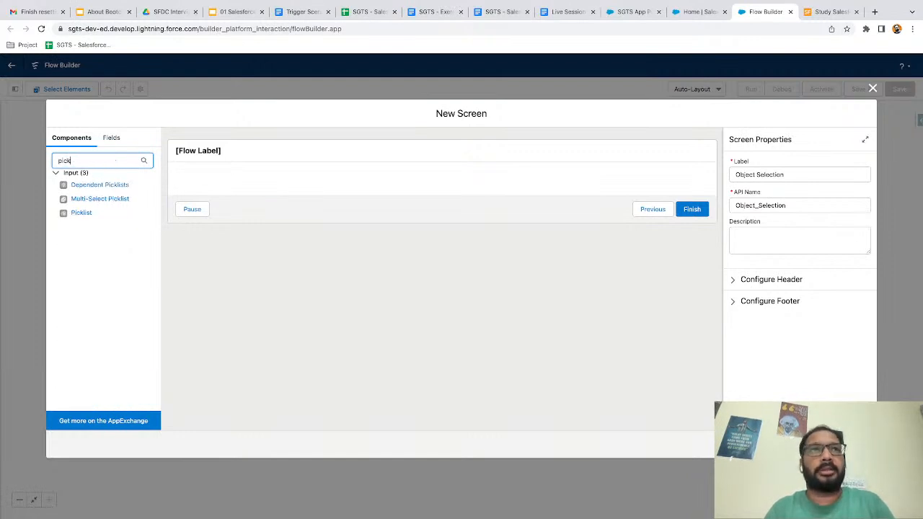
pyautogui.click(82, 213)
pyautogui.click(750, 174)
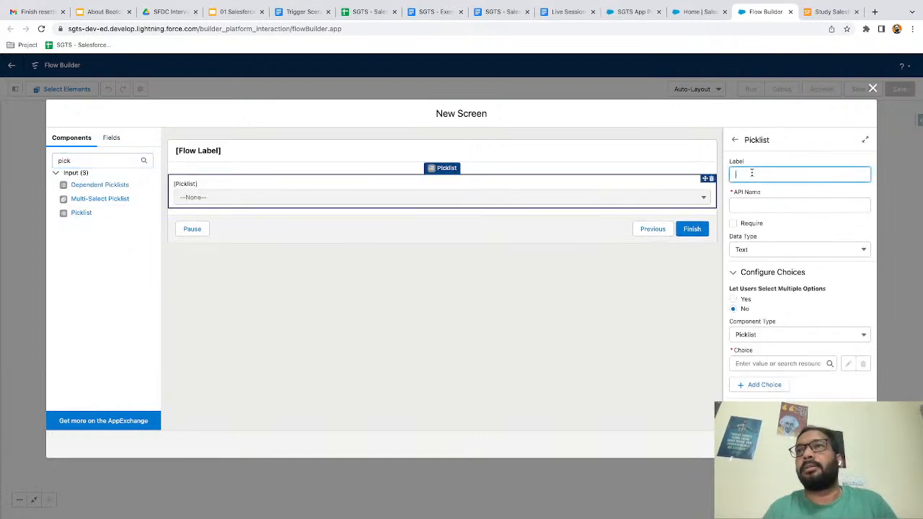
pyautogui.write('Sel')
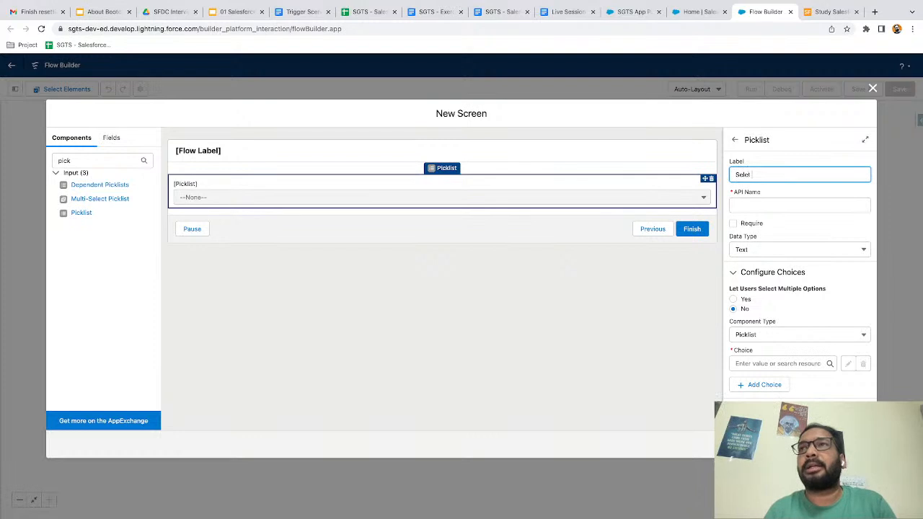
pyautogui.write('ect an OBjec')
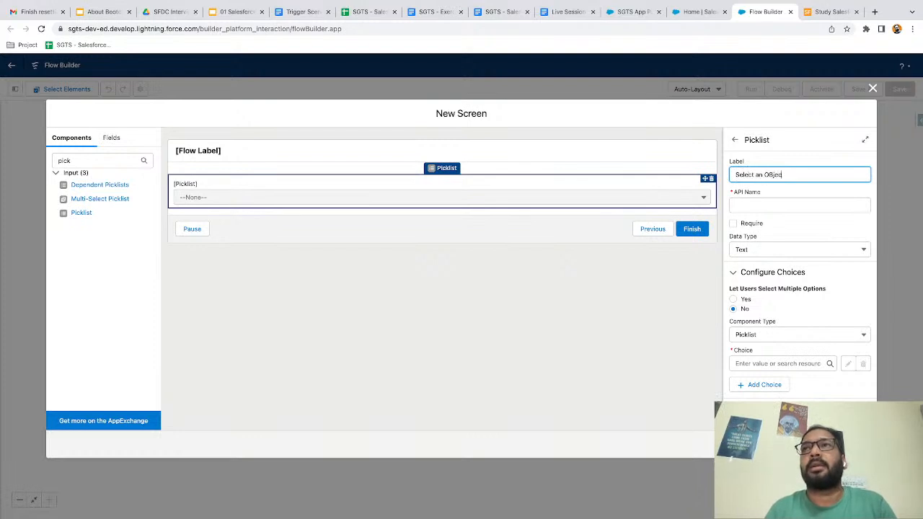
pyautogui.write('bject')
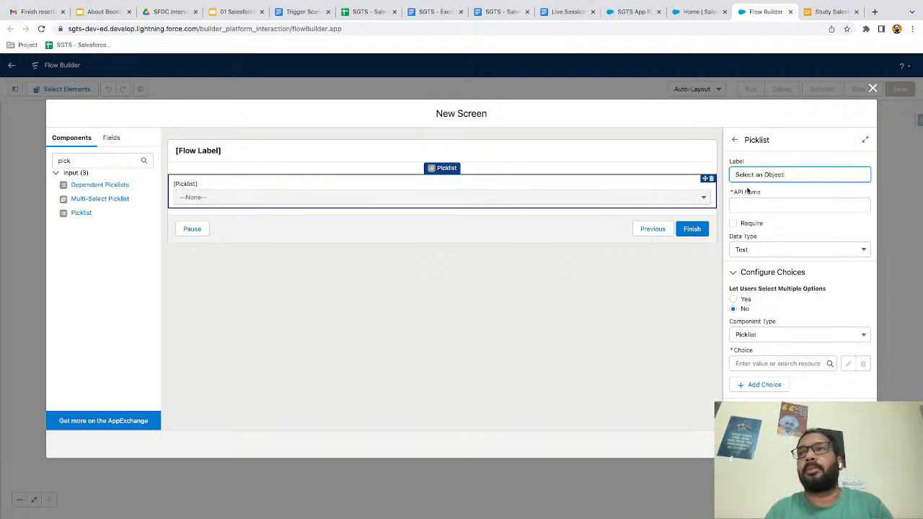
pyautogui.click(771, 195)
pyautogui.scroll(-1, 775, 236)
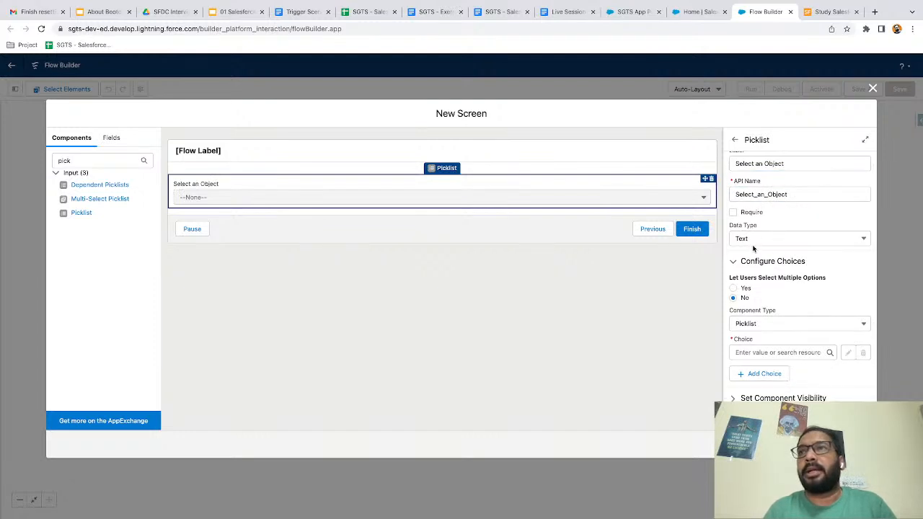
pyautogui.click(733, 212)
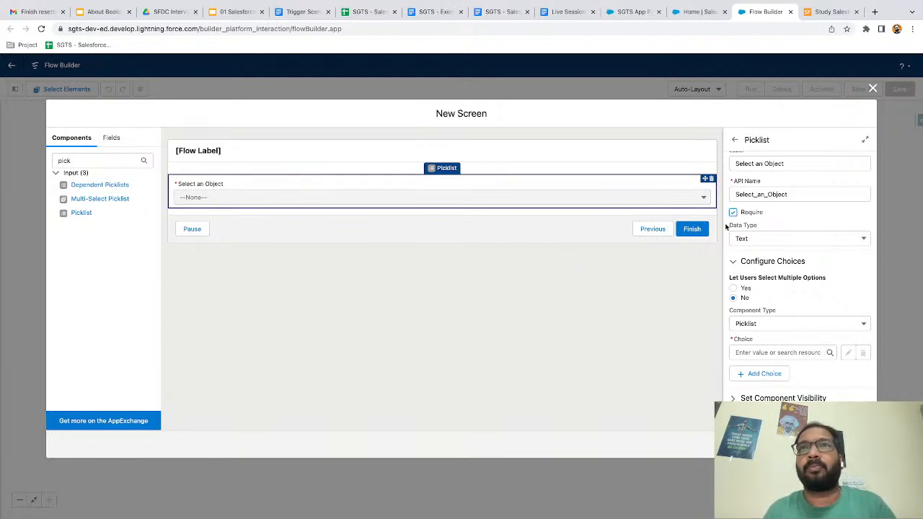
# Step: Start a new choice resource for the picklist's first choice, with Choice as the resource type
pyautogui.scroll(1, 484, 219)
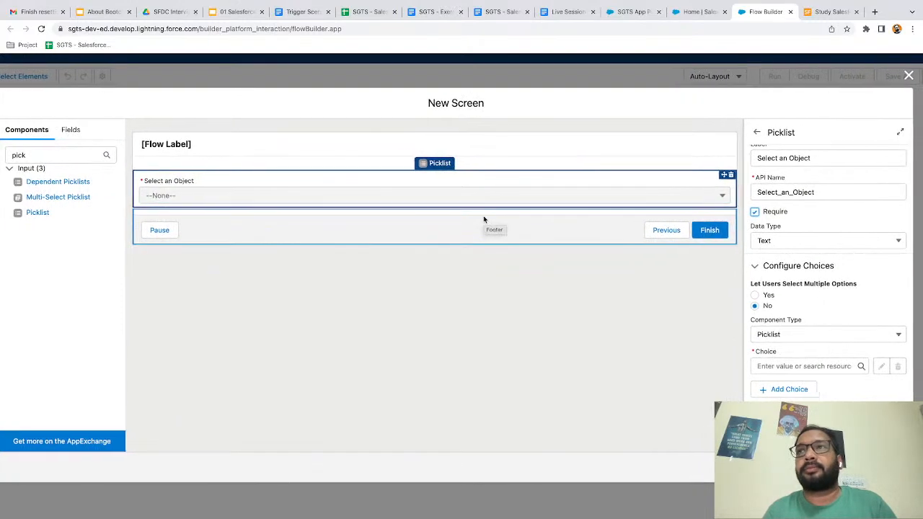
pyautogui.hscroll(1, 484, 220)
pyautogui.scroll(-1, 755, 339)
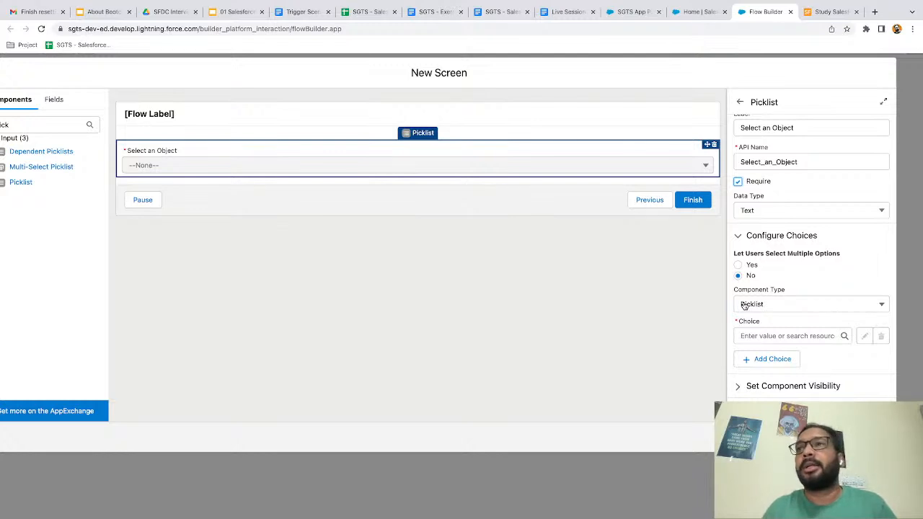
pyautogui.click(764, 336)
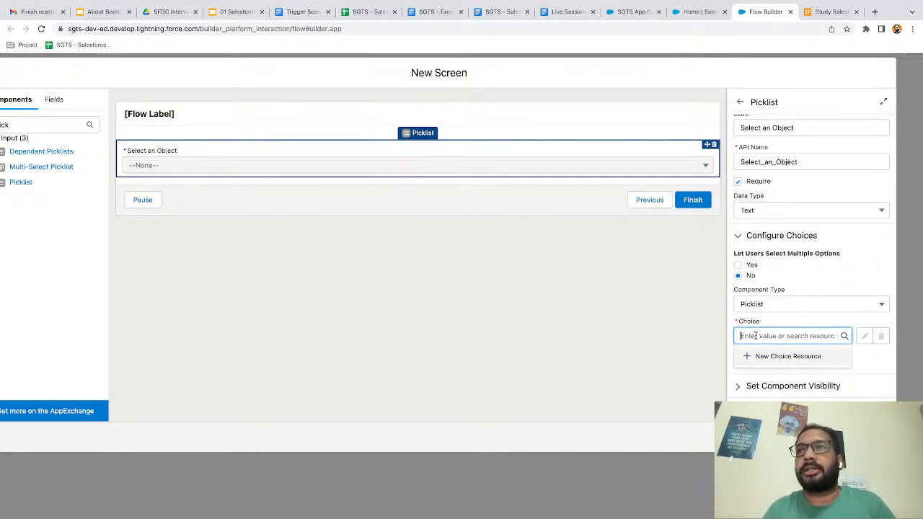
pyautogui.scroll(5, 755, 336)
pyautogui.scroll(-3, 755, 336)
pyautogui.hscroll(2, 754, 336)
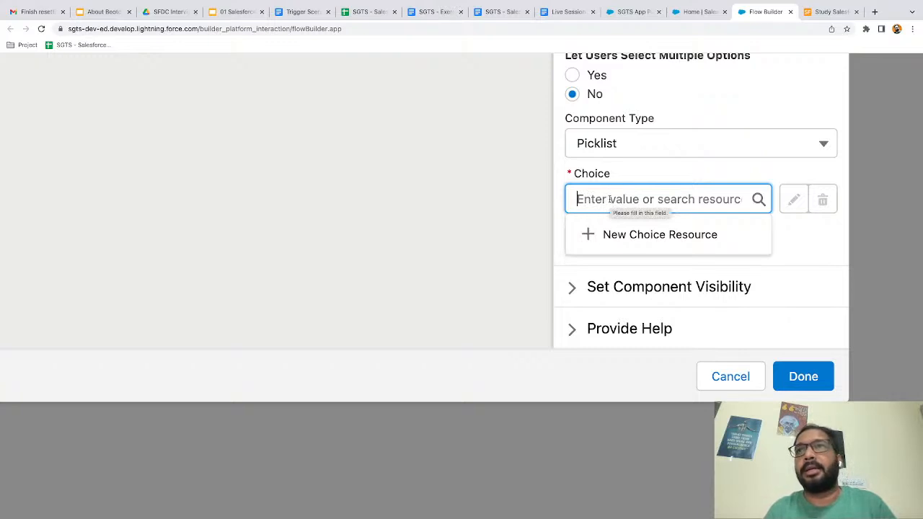
pyautogui.click(637, 236)
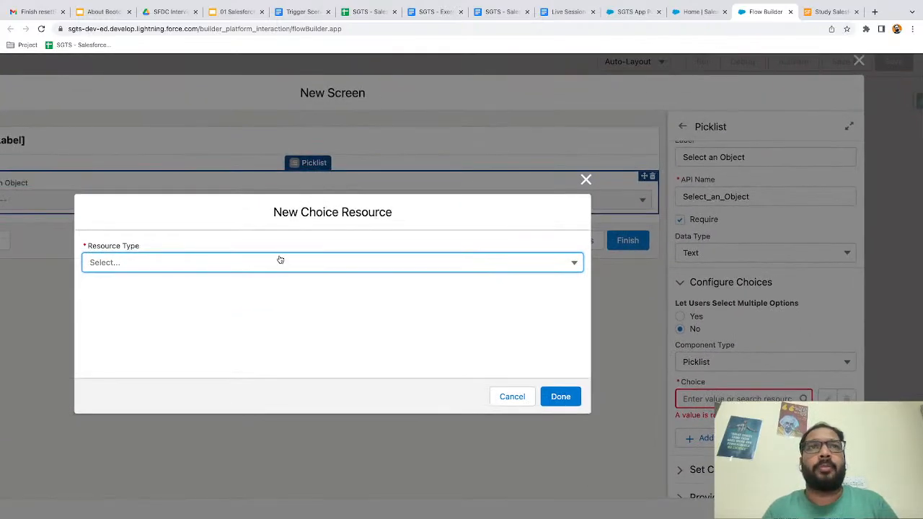
pyautogui.click(152, 237)
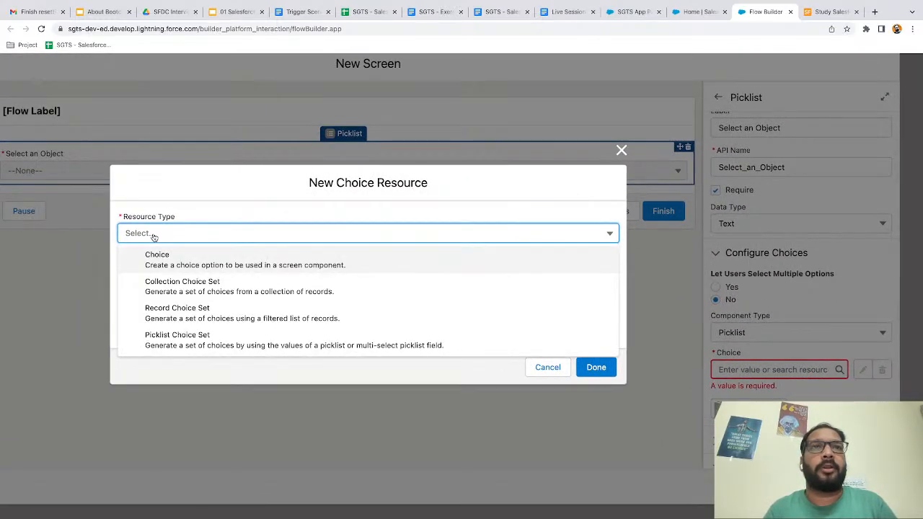
pyautogui.click(172, 261)
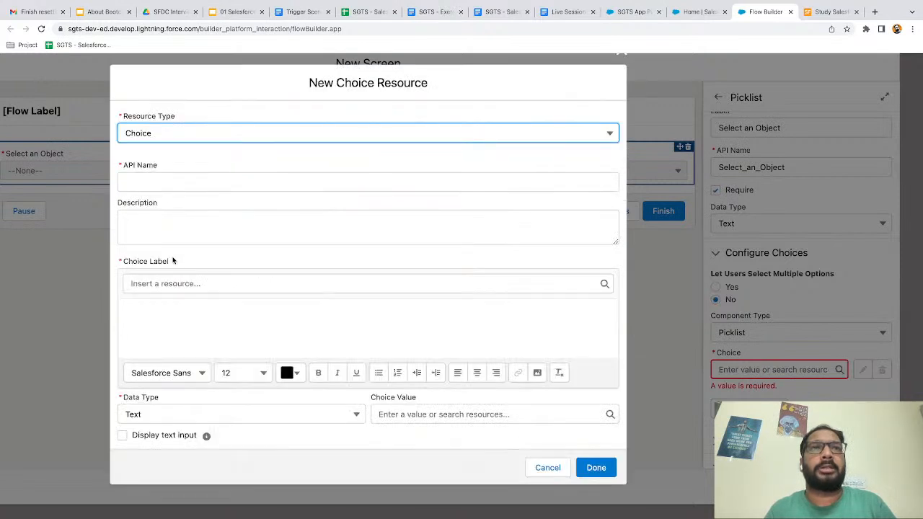
# Step: Set the choice resource's API name, choice label and choice value to "Contact" and save it to the picklist
pyautogui.click(142, 187)
pyautogui.write('Contact')
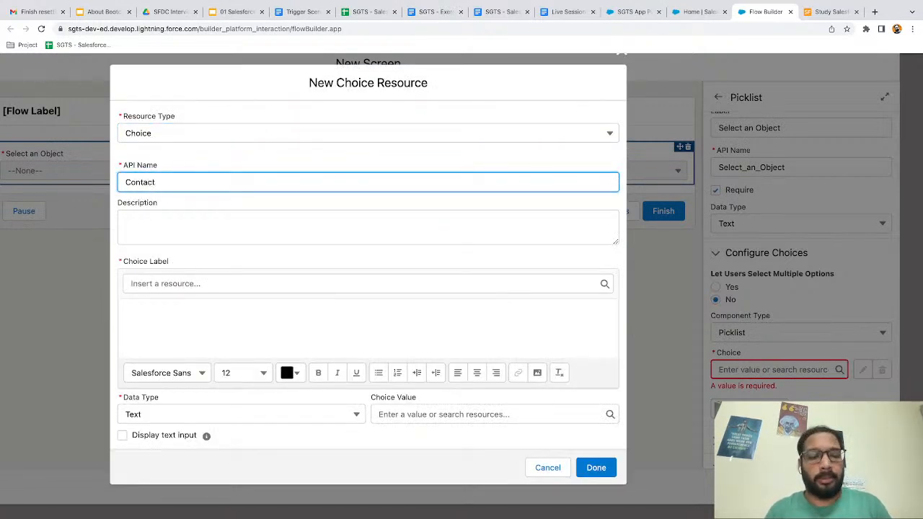
pyautogui.hotkey('ctrl', 'a')
pyautogui.hotkey('ctrl', 'c')
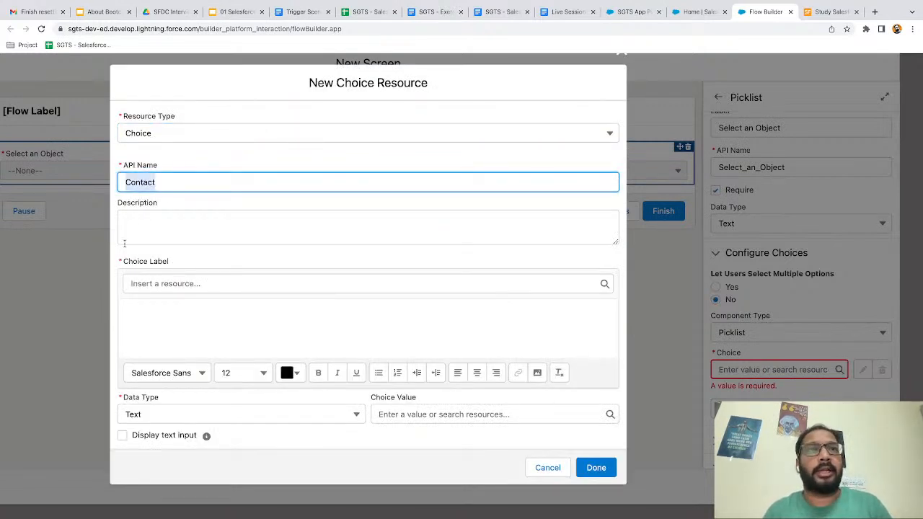
pyautogui.click(140, 328)
pyautogui.hotkey('ctrl', 'v')
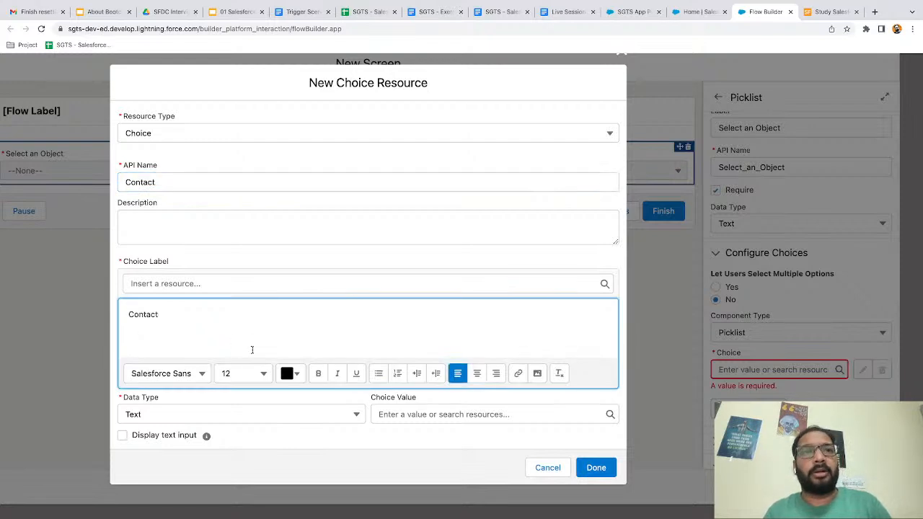
pyautogui.scroll(-2, 251, 350)
pyautogui.click(382, 351)
pyautogui.hotkey('ctrl', 'v')
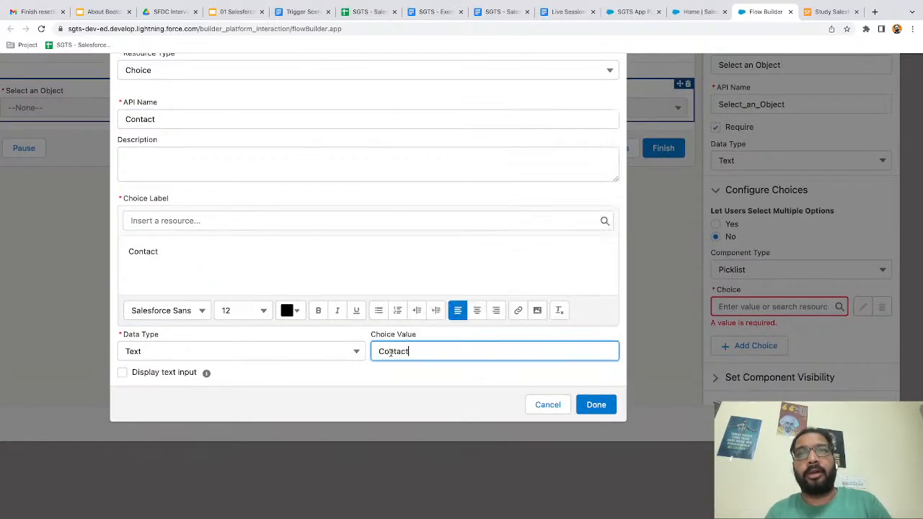
pyautogui.click(363, 383)
pyautogui.scroll(1, 329, 289)
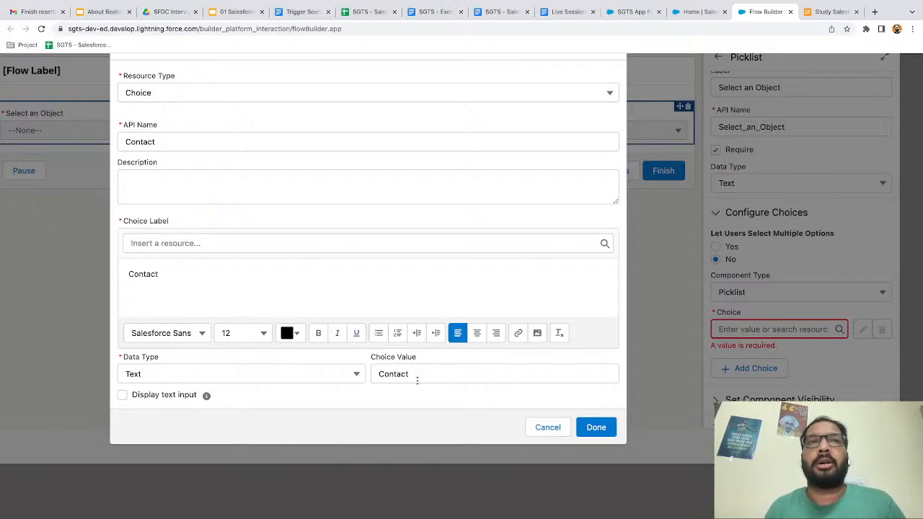
pyautogui.click(596, 428)
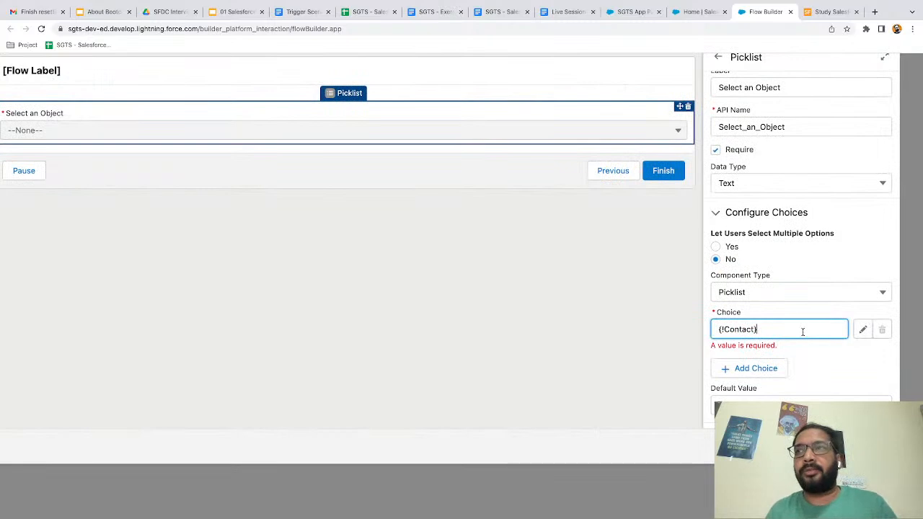
# Step: Add a second choice to the picklist and start a new resource of type Choice for it
pyautogui.scroll(-1, 783, 343)
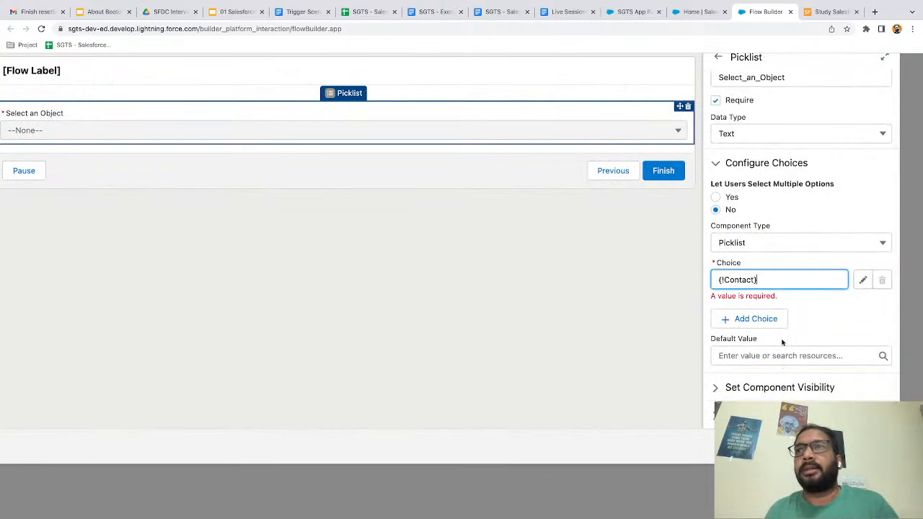
pyautogui.scroll(-1, 783, 342)
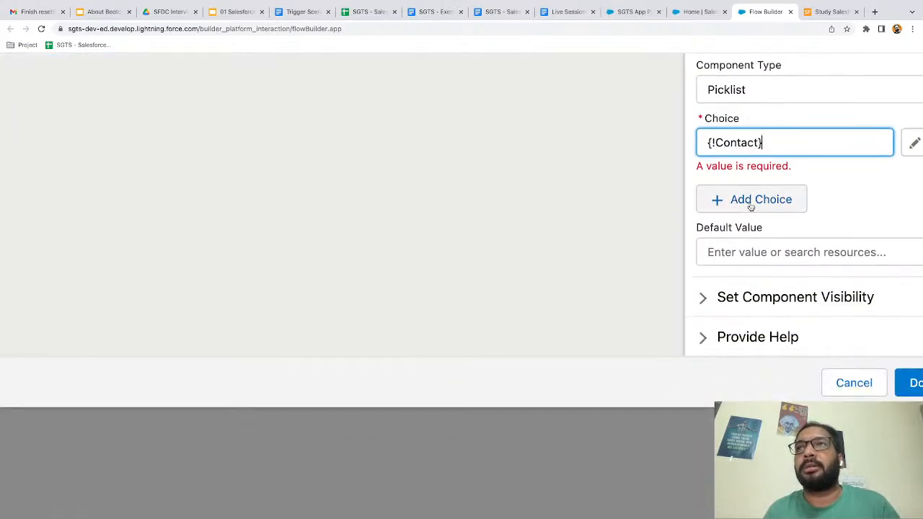
pyautogui.click(750, 202)
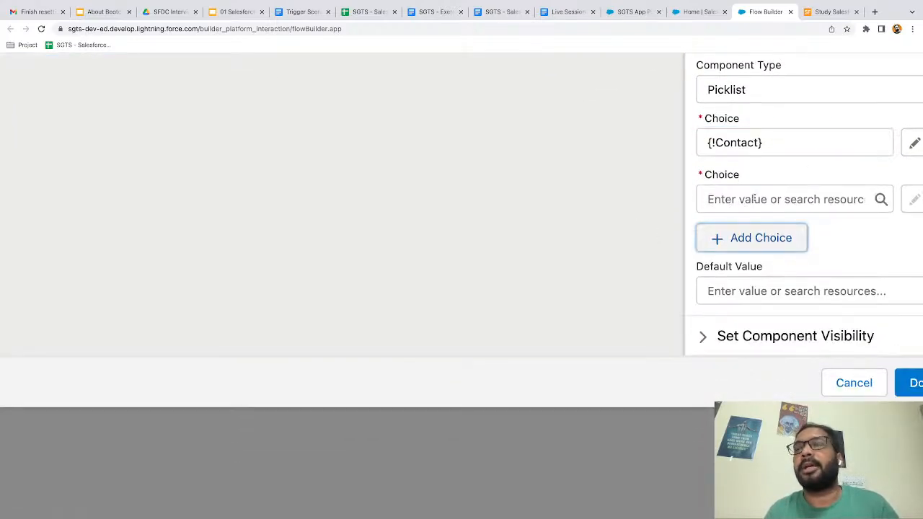
pyautogui.scroll(-1, 754, 199)
pyautogui.click(730, 172)
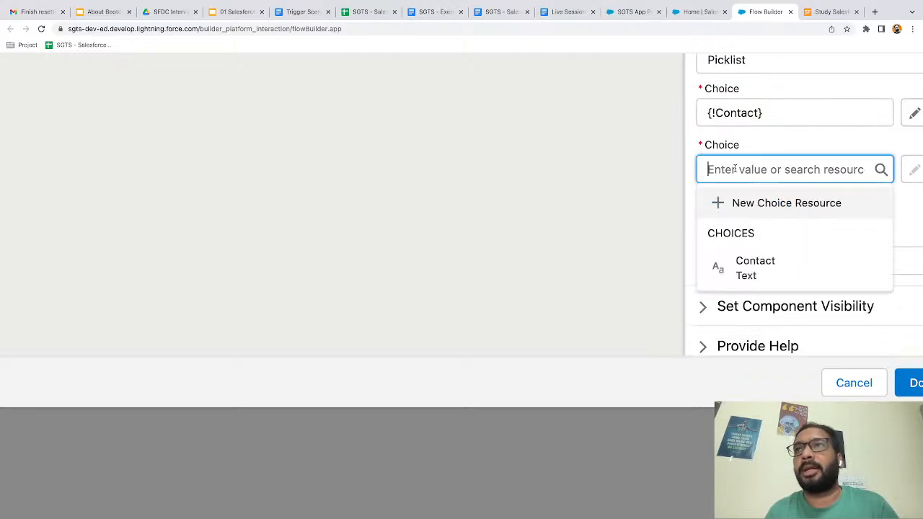
pyautogui.click(762, 203)
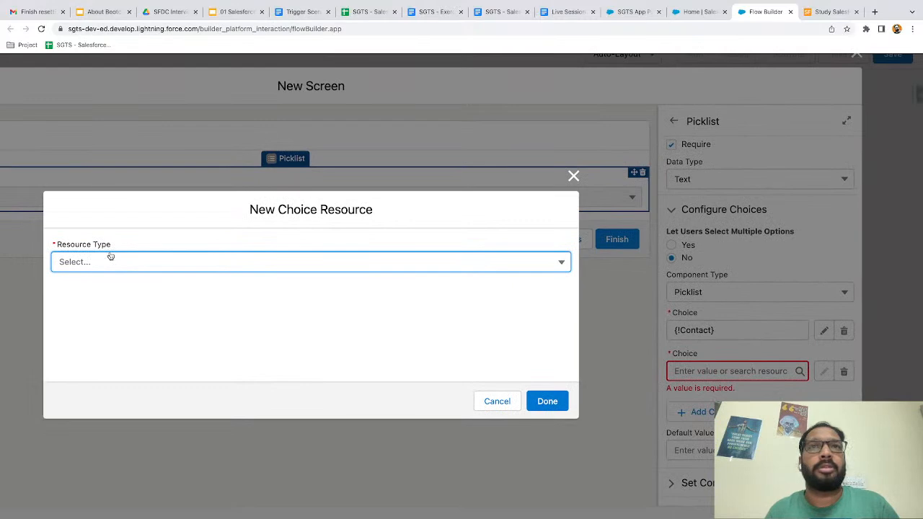
pyautogui.click(110, 259)
pyautogui.click(95, 287)
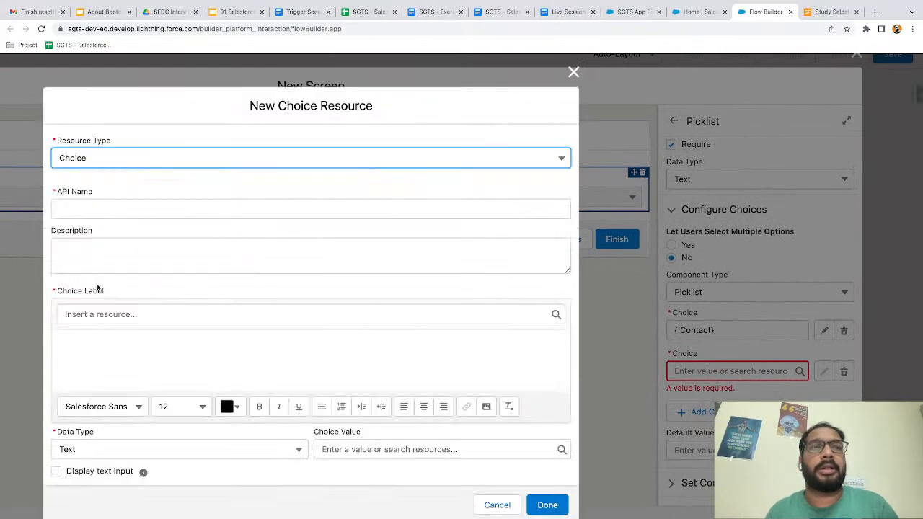
# Step: Set the second choice resource's API name, choice label and choice value to "Opportunity" and save it to the picklist
pyautogui.click(76, 206)
pyautogui.write('Op')
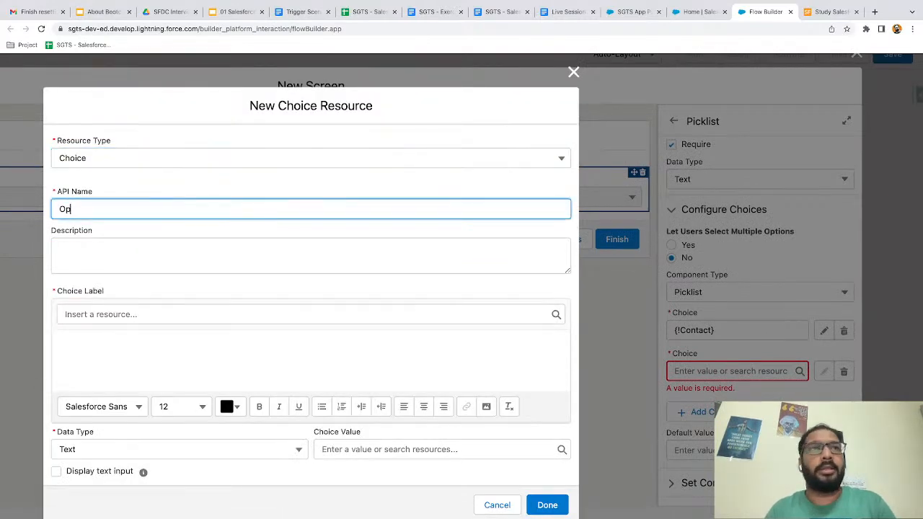
pyautogui.write('portunity')
pyautogui.hotkey('ctrl', 'a')
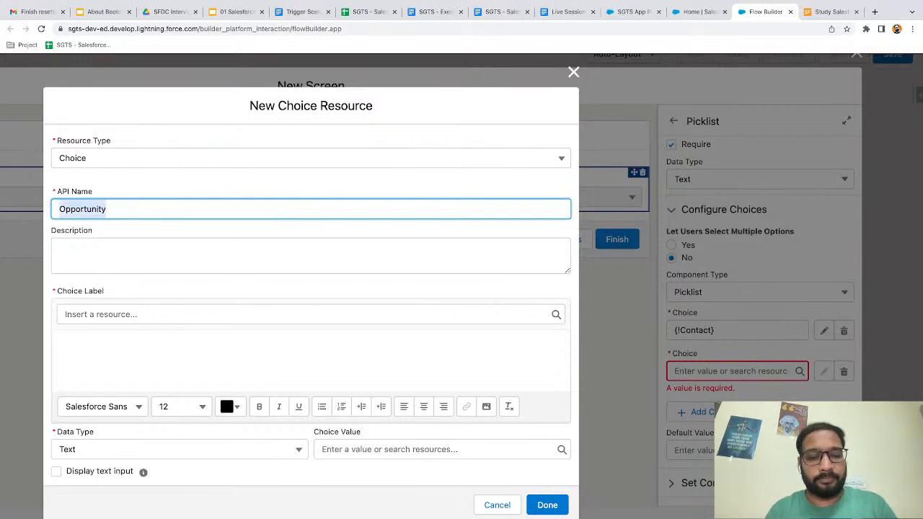
pyautogui.hotkey('ctrl', 'c')
pyautogui.click(99, 346)
pyautogui.hotkey('ctrl', 'v')
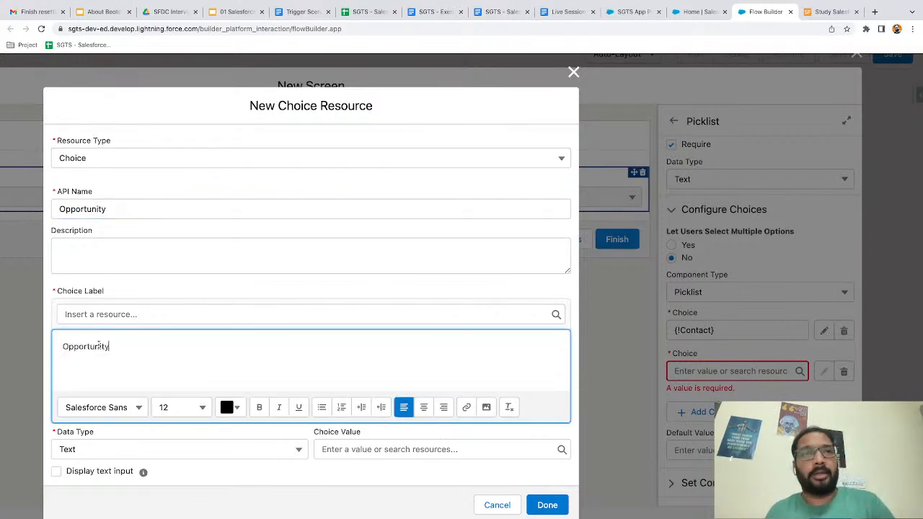
pyautogui.click(360, 445)
pyautogui.hotkey('ctrl', 'v')
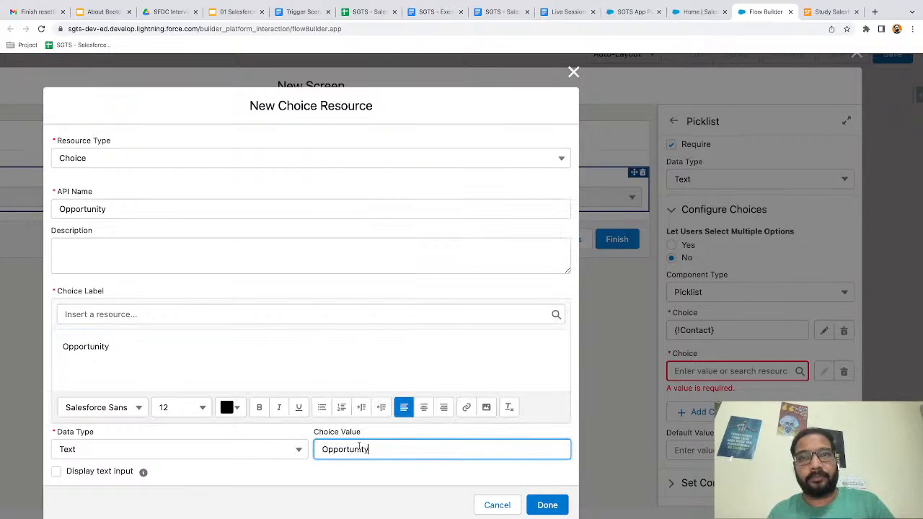
pyautogui.click(297, 479)
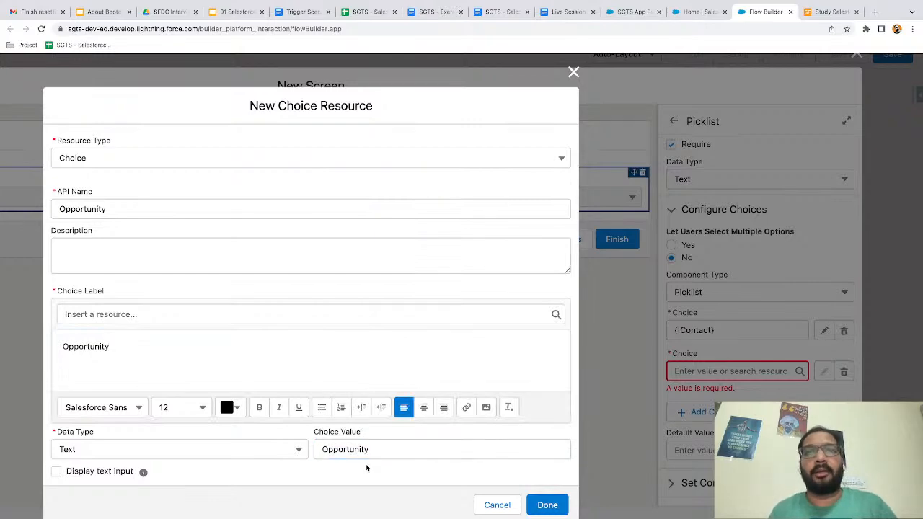
pyautogui.scroll(-2, 367, 470)
pyautogui.click(548, 427)
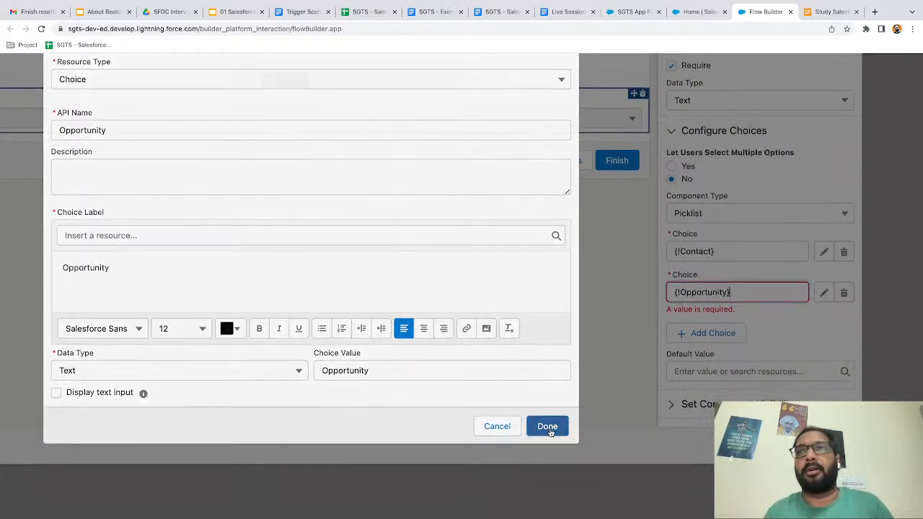
# Step: Add a third choice to the picklist and start a new choice resource for it with Choice as the resource type
pyautogui.scroll(-1, 752, 318)
pyautogui.click(717, 313)
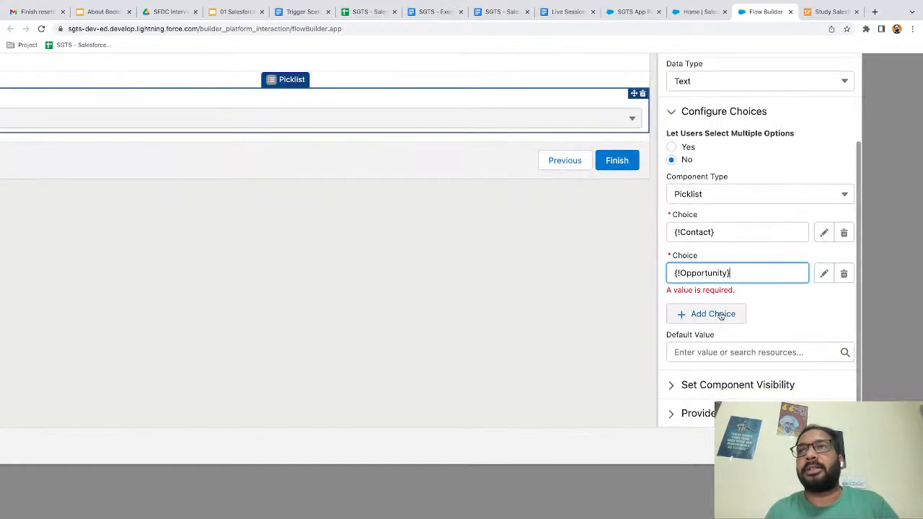
pyautogui.scroll(-1, 718, 314)
pyautogui.click(720, 286)
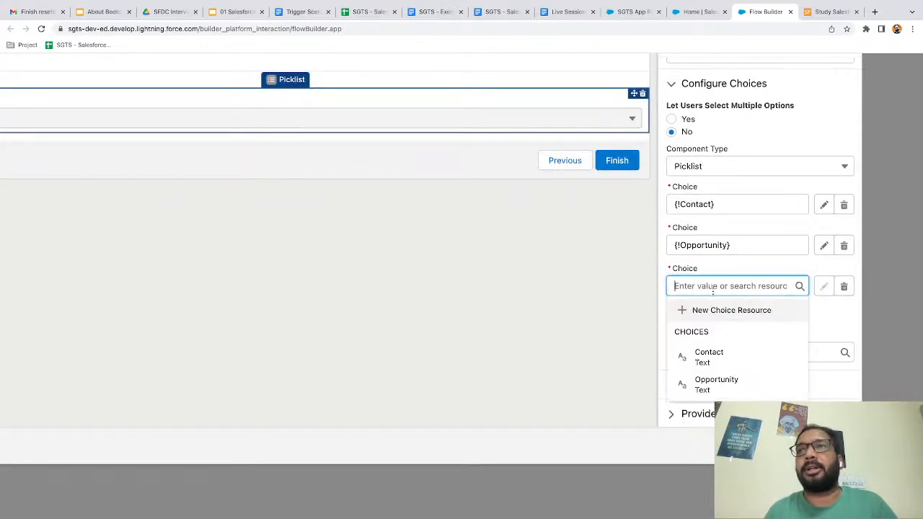
pyautogui.click(705, 311)
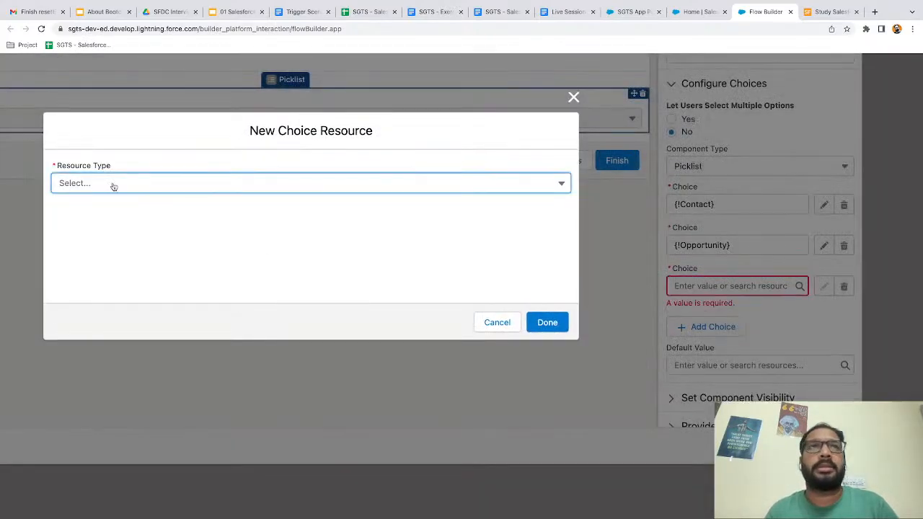
pyautogui.click(111, 185)
pyautogui.click(99, 208)
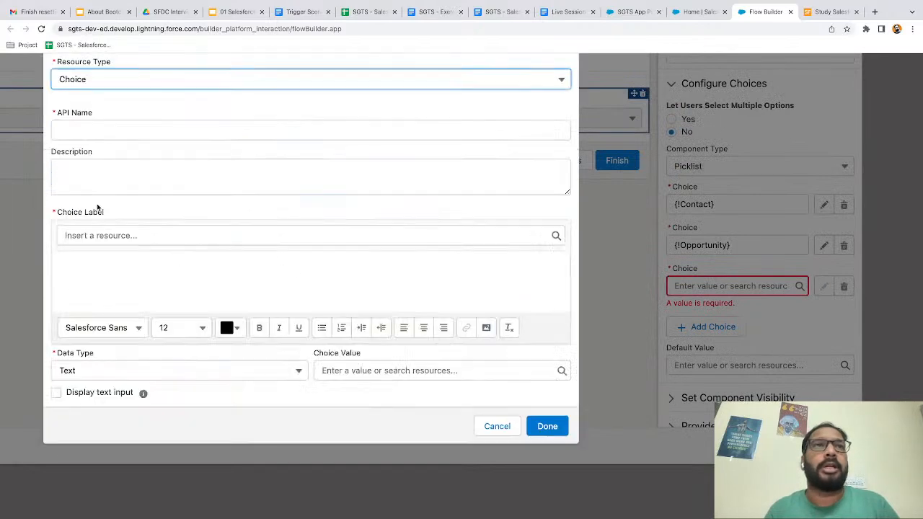
# Step: Set the third choice resource's API name, choice label and choice value to "Case" and save it to the picklist
pyautogui.click(74, 132)
pyautogui.write('Case')
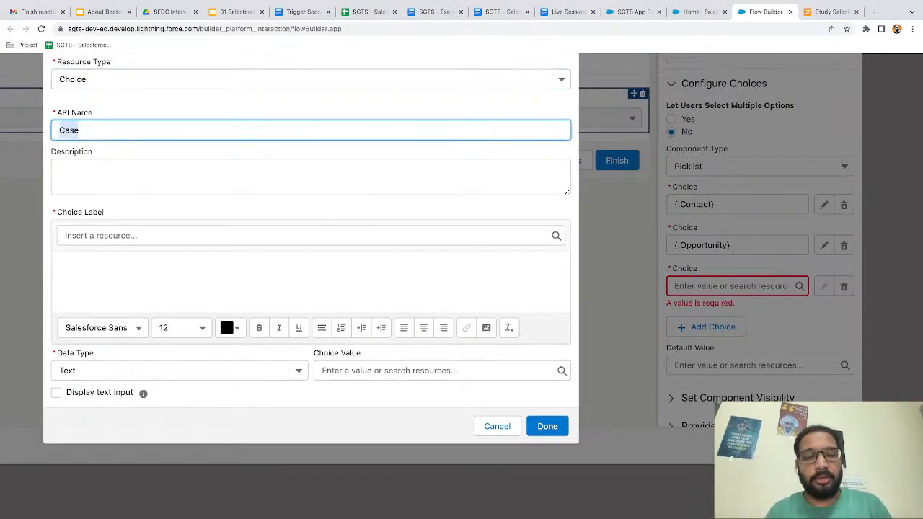
pyautogui.click(91, 274)
pyautogui.write('Case')
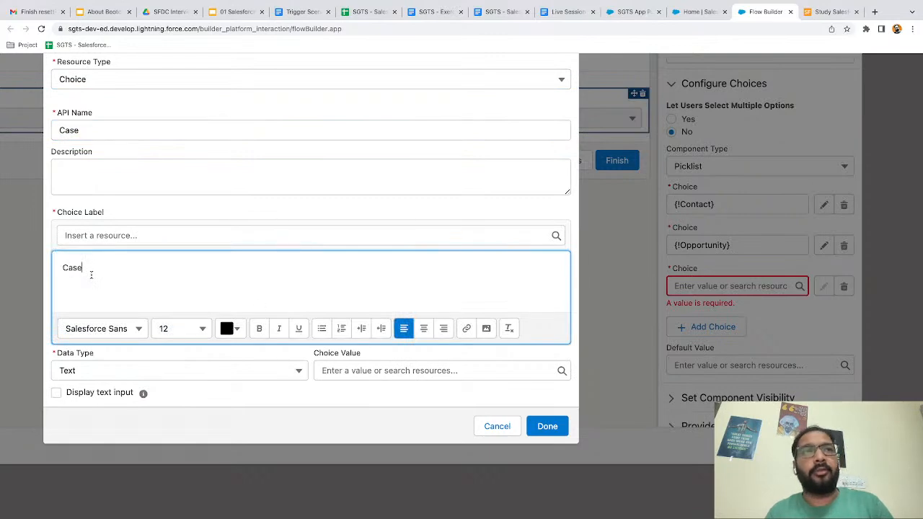
pyautogui.click(346, 366)
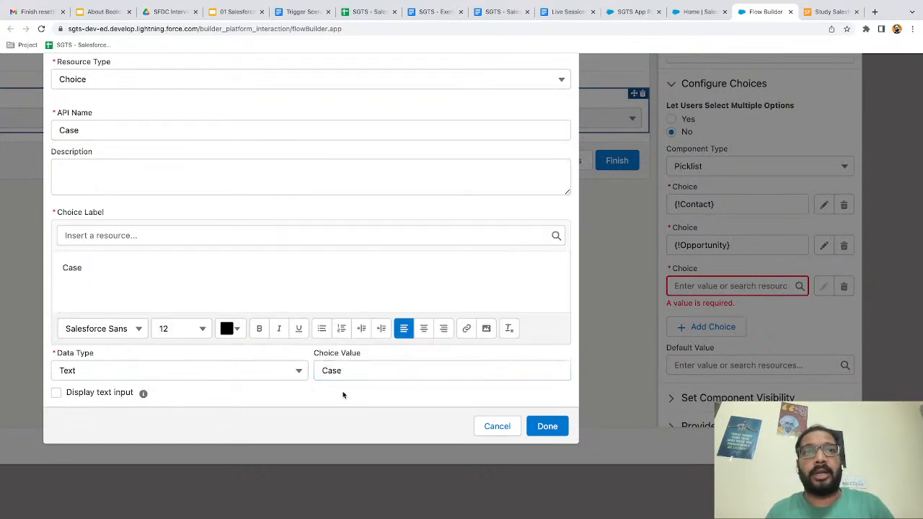
pyautogui.click(548, 425)
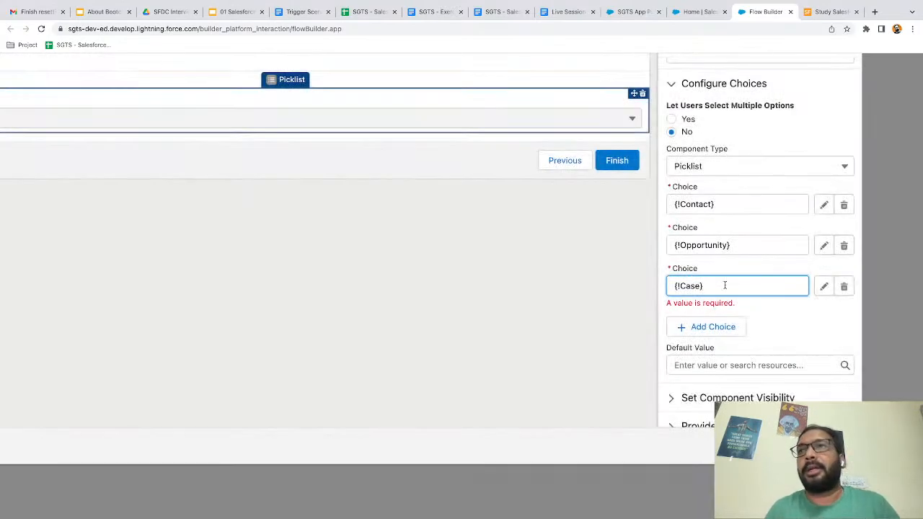
# Step: Finish the picklist setup and confirm the new screen element to return to the flow canvas
pyautogui.scroll(1, 725, 284)
pyautogui.scroll(-1, 714, 237)
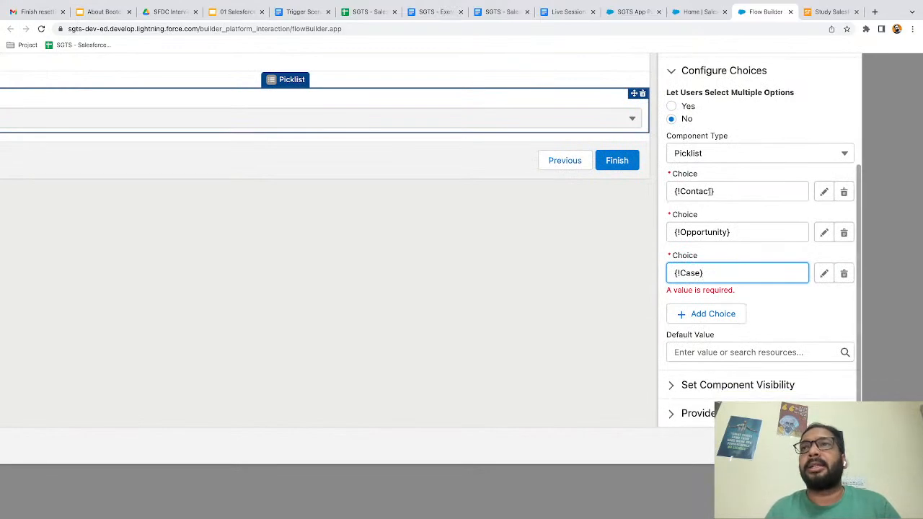
pyautogui.click(770, 303)
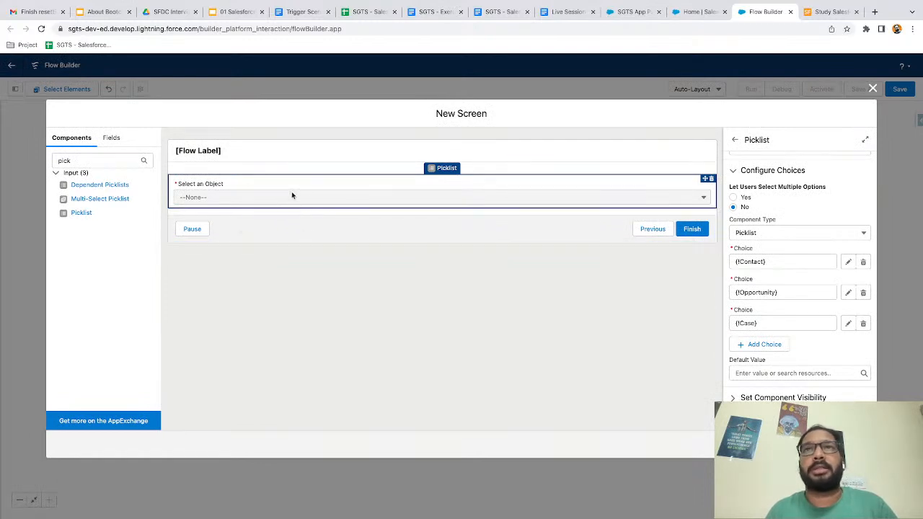
pyautogui.click(856, 444)
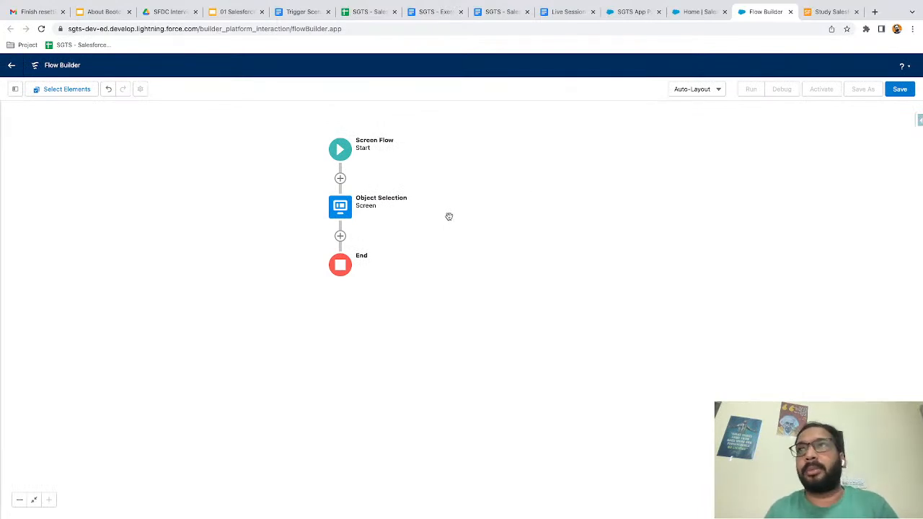
# Step: Save the flow with the label "Create Contact Or Opp Or Case" and API name "Create_Contact_Or_Opp_Or_Case"
pyautogui.click(900, 89)
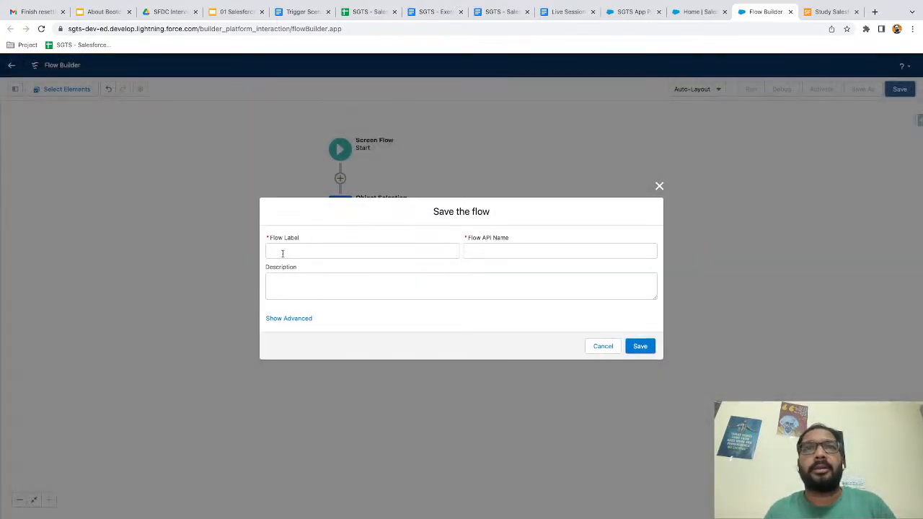
pyautogui.click(282, 253)
pyautogui.write('Create Contact')
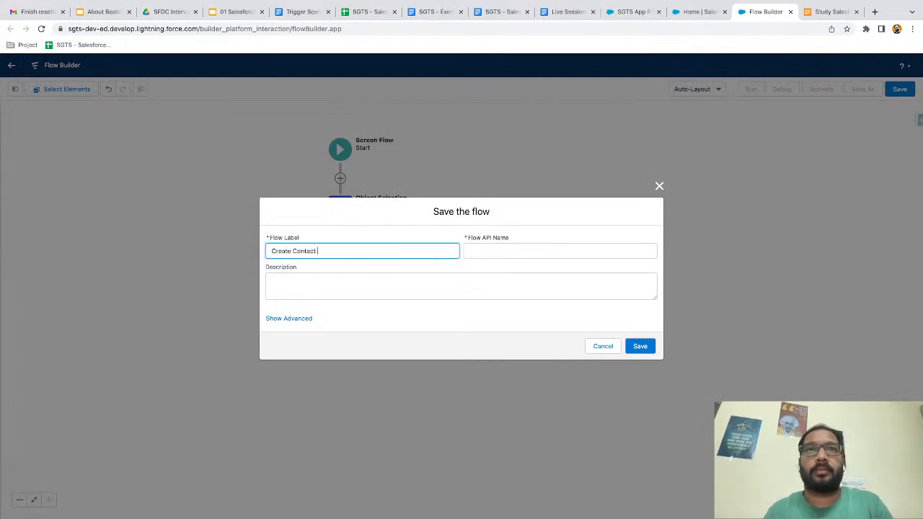
pyautogui.write(' Or Opp')
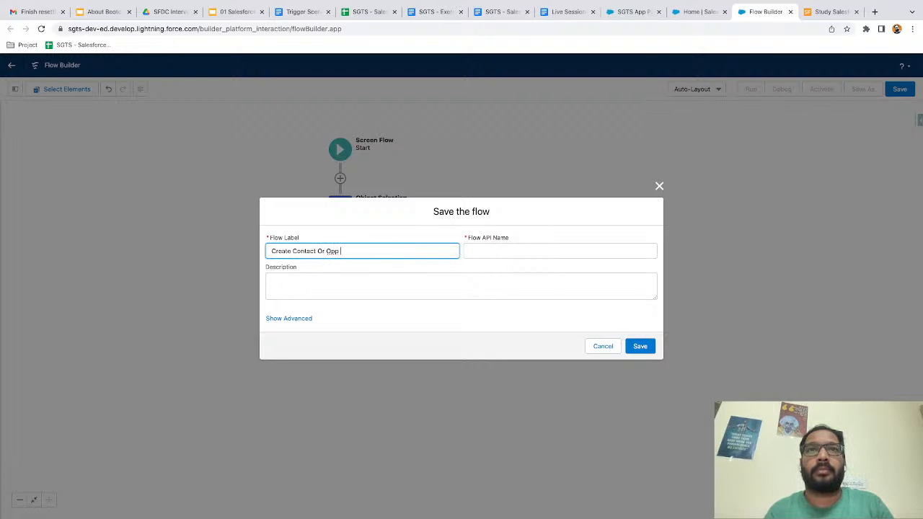
pyautogui.write(' Or Case')
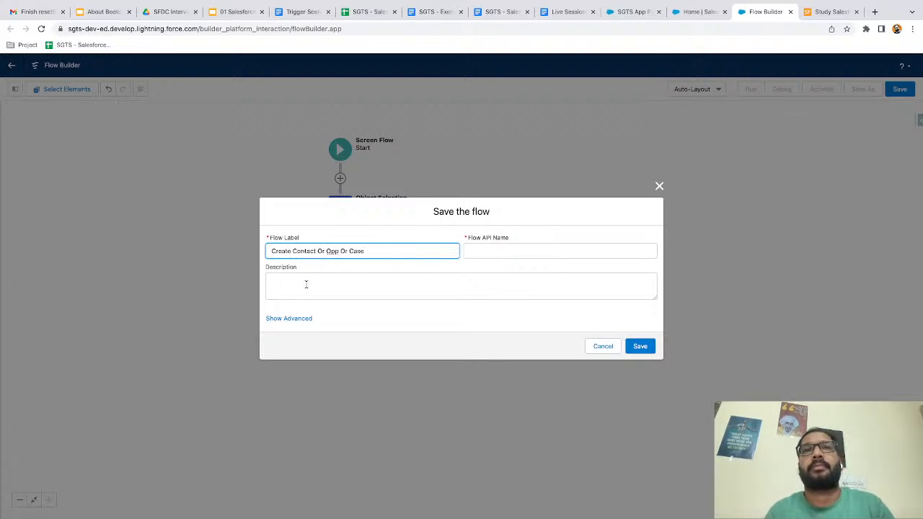
pyautogui.click(407, 316)
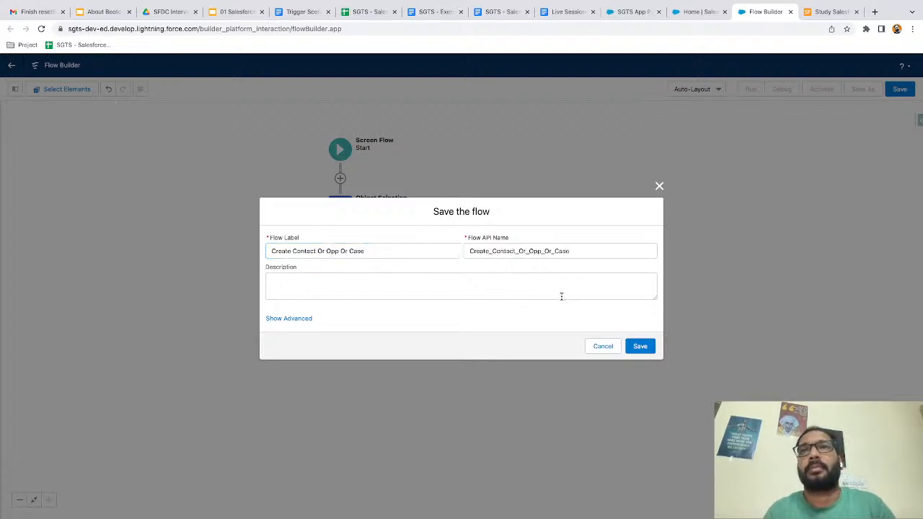
pyautogui.scroll(5, 312, 270)
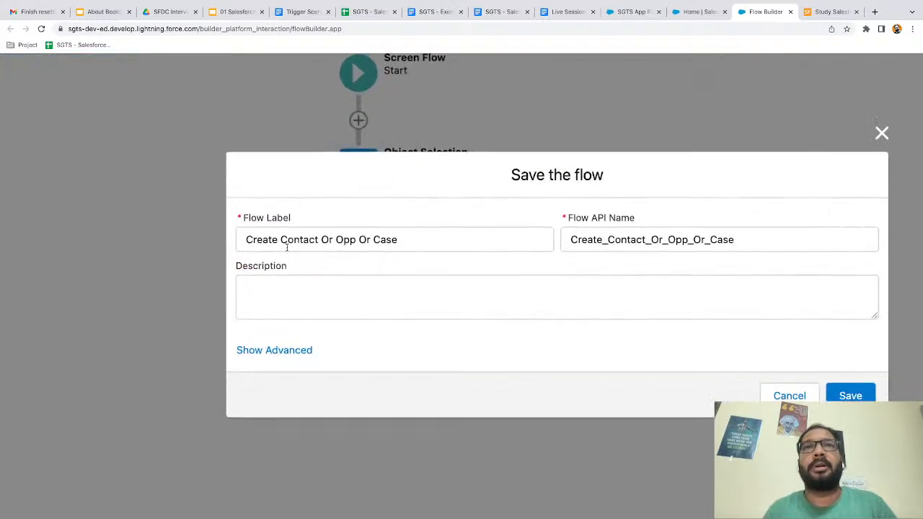
pyautogui.scroll(-1, 286, 247)
pyautogui.hscroll(1, 278, 248)
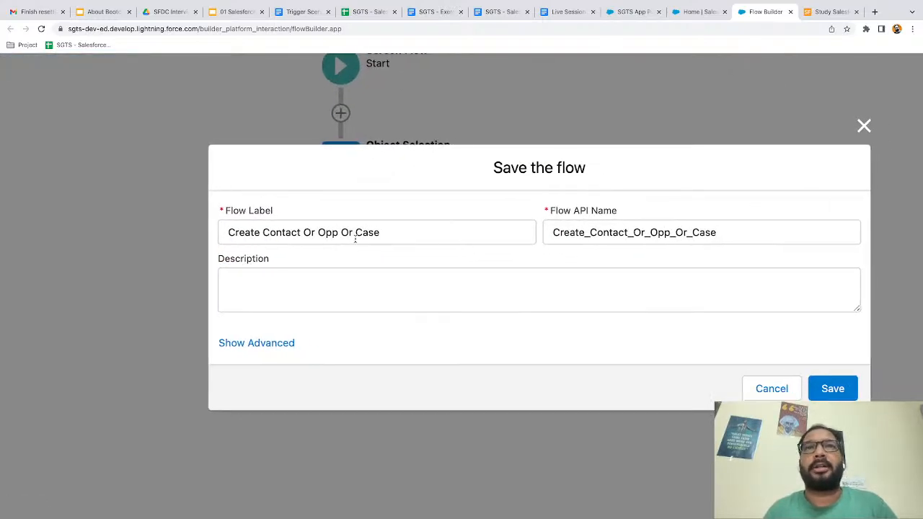
pyautogui.click(833, 388)
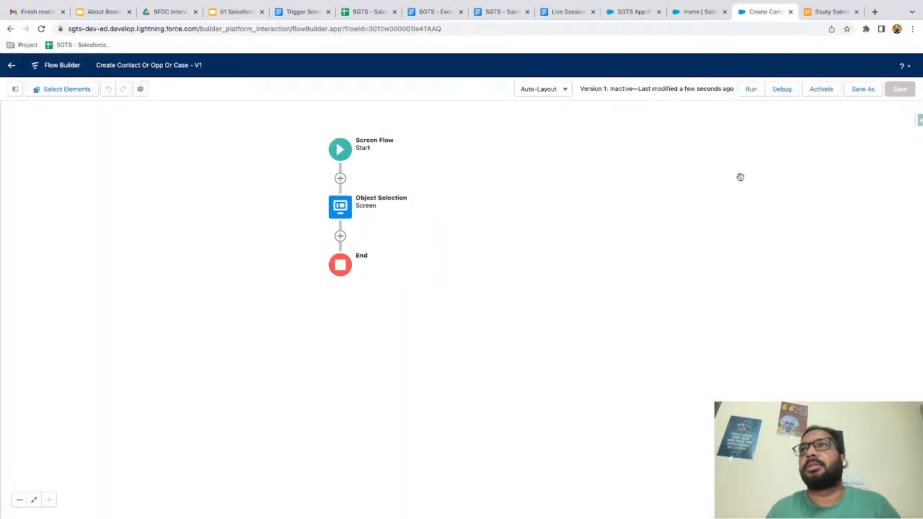
# Step: Run the flow in debug mode, check the options in the "Select an Object" picklist, and close the debug page
pyautogui.click(779, 89)
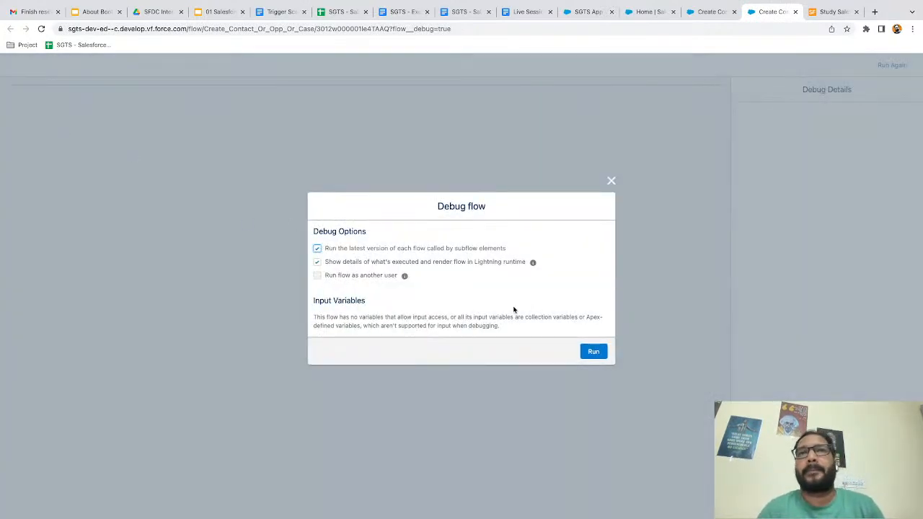
pyautogui.click(594, 352)
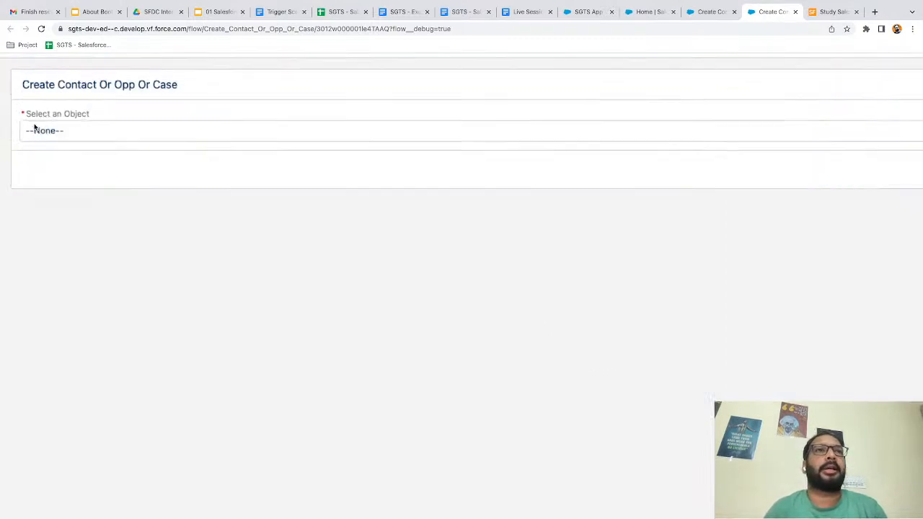
pyautogui.click(87, 135)
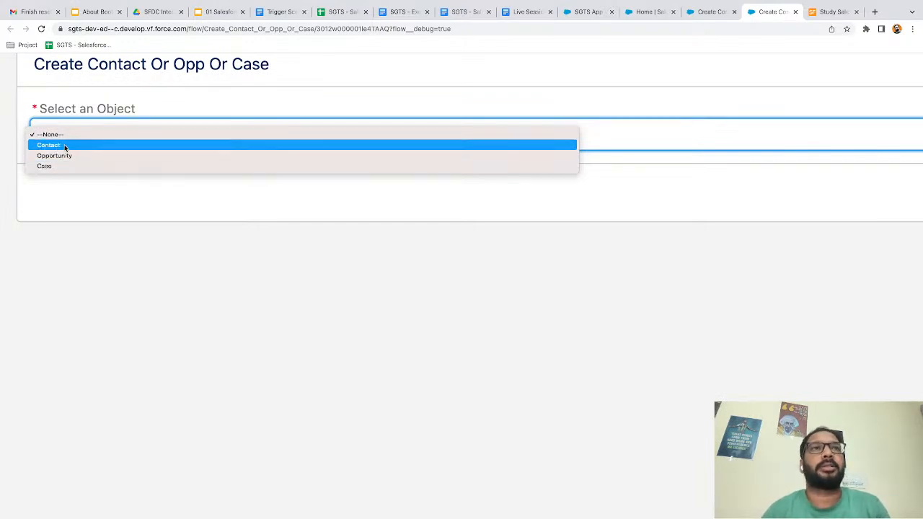
pyautogui.click(112, 194)
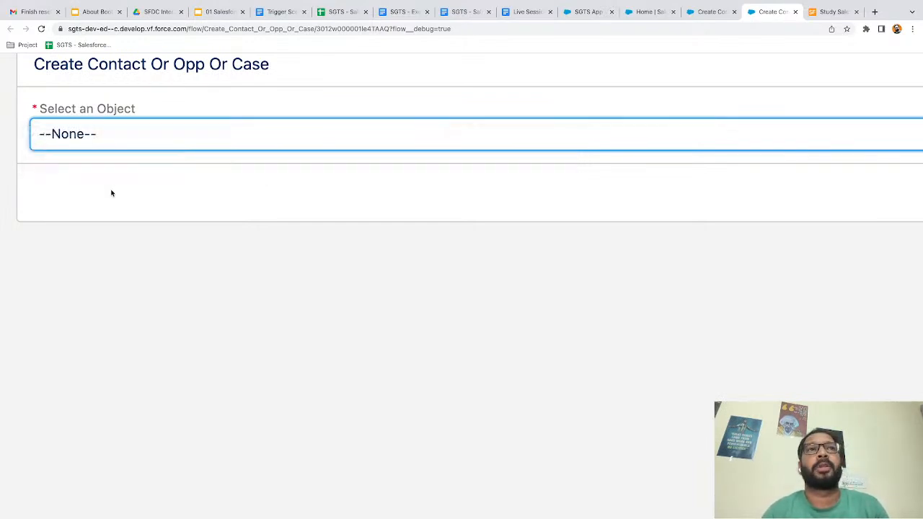
pyautogui.click(107, 144)
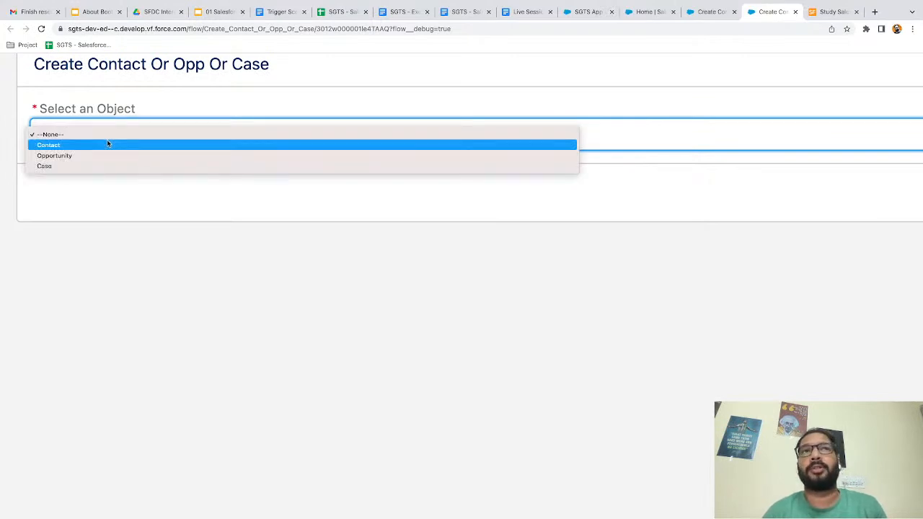
pyautogui.click(193, 215)
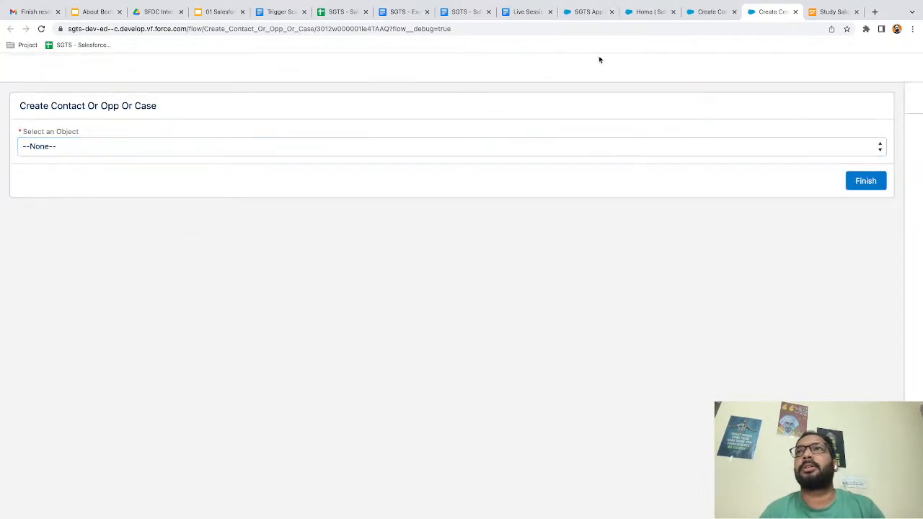
pyautogui.click(796, 12)
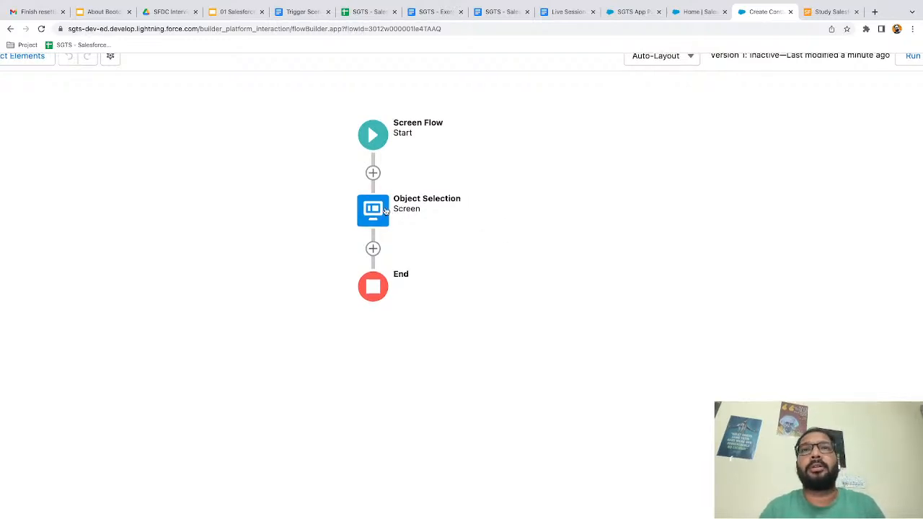
# Step: Start a new Decision element between the Object Selection screen and the end of the flow
pyautogui.moveTo(418, 233); pyautogui.dragTo(479, 209)
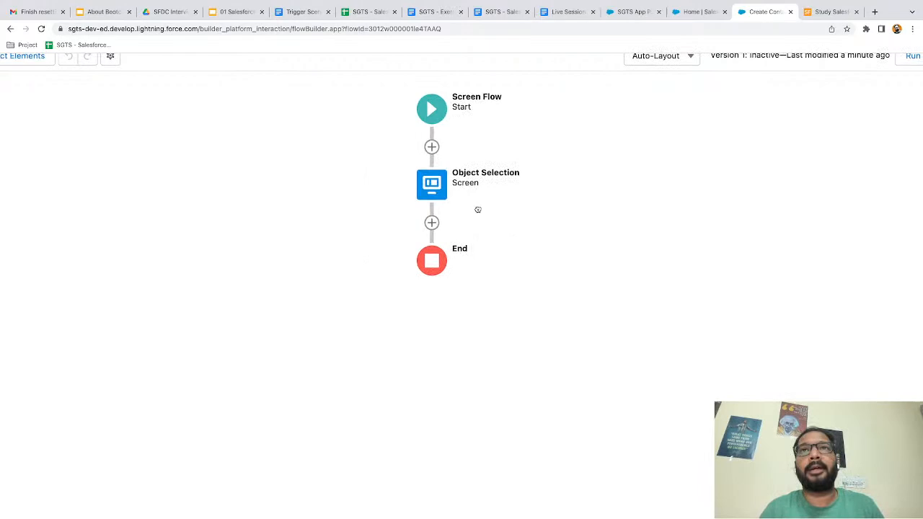
pyautogui.click(432, 222)
pyautogui.scroll(-2, 386, 410)
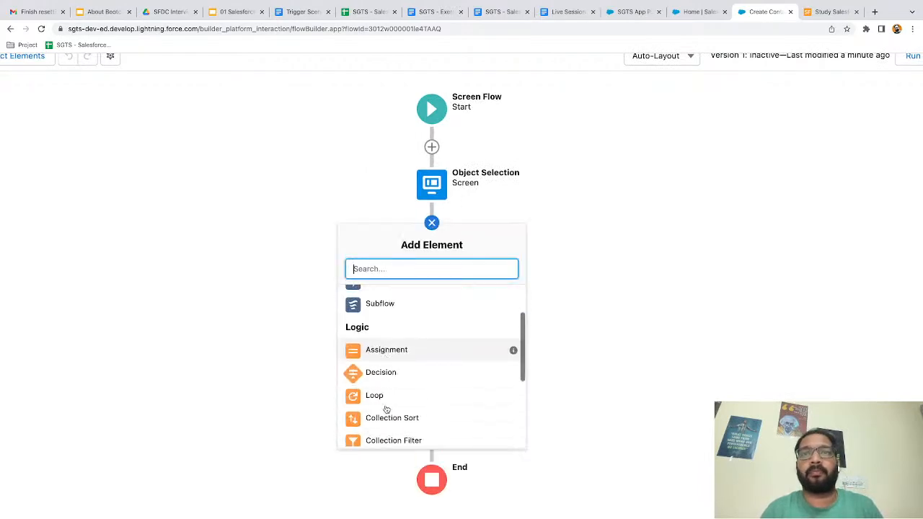
pyautogui.scroll(-1, 386, 410)
pyautogui.click(383, 345)
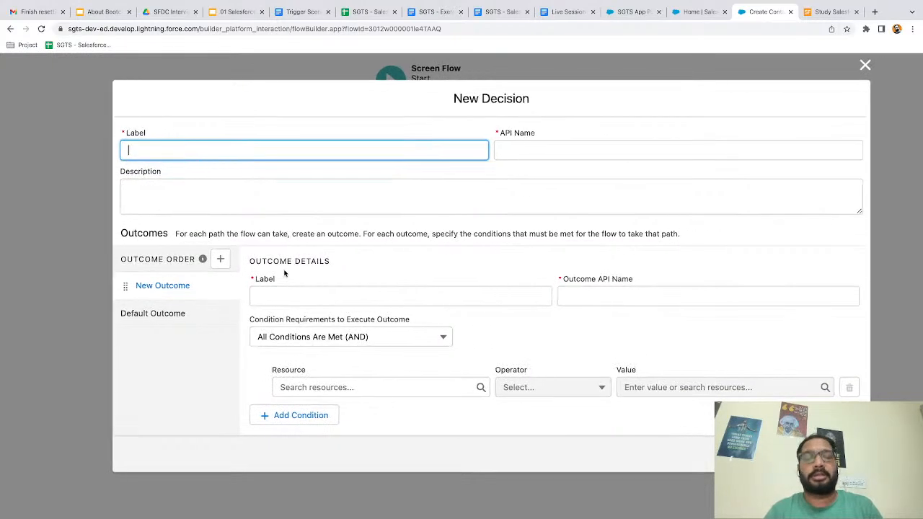
# Step: Label the new decision "Check Object Selection" and name its first outcome "isContact"
pyautogui.write('Check Obje')
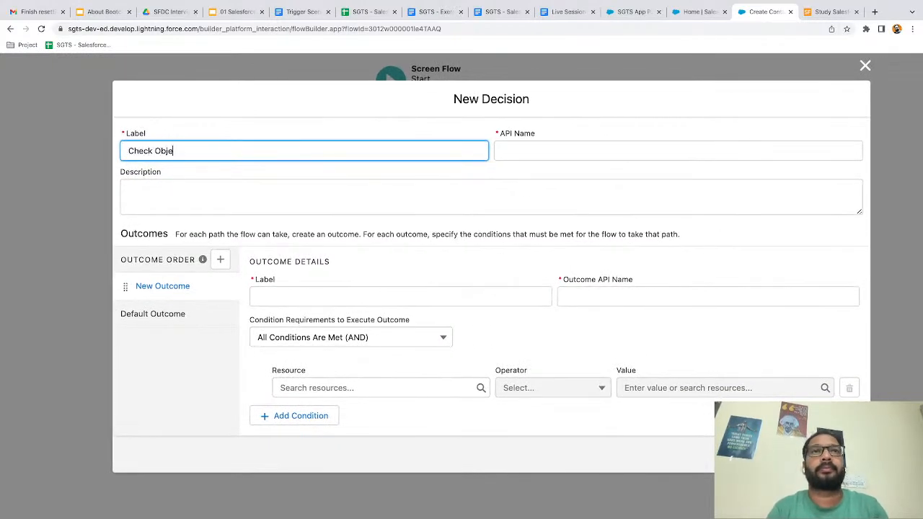
pyautogui.write('ct Selection')
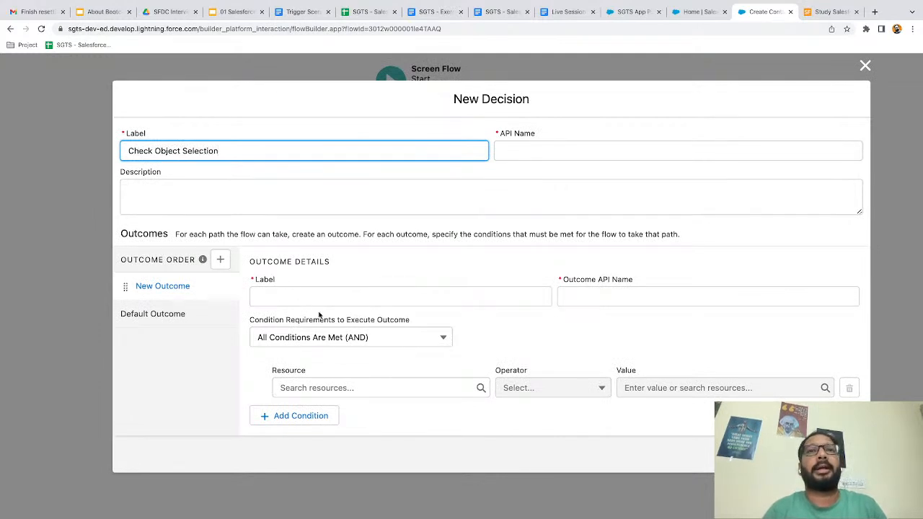
pyautogui.click(391, 268)
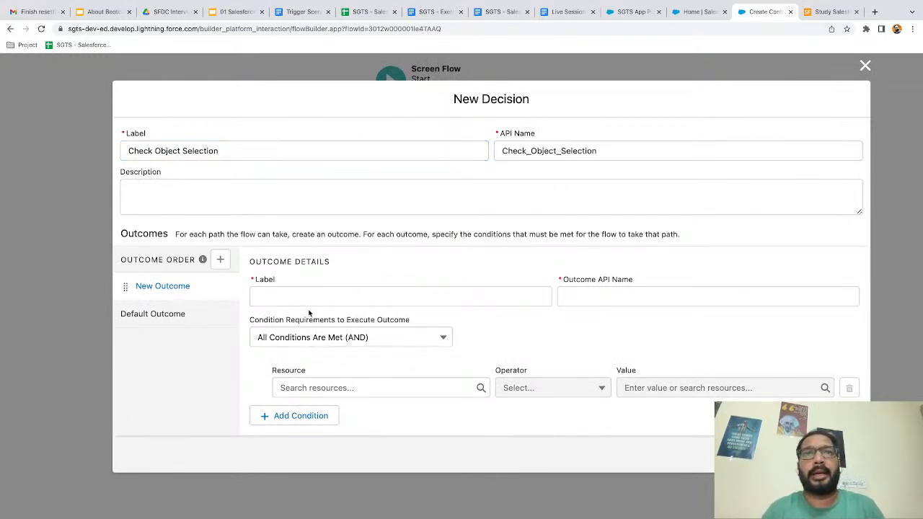
pyautogui.click(290, 297)
pyautogui.write('isContact')
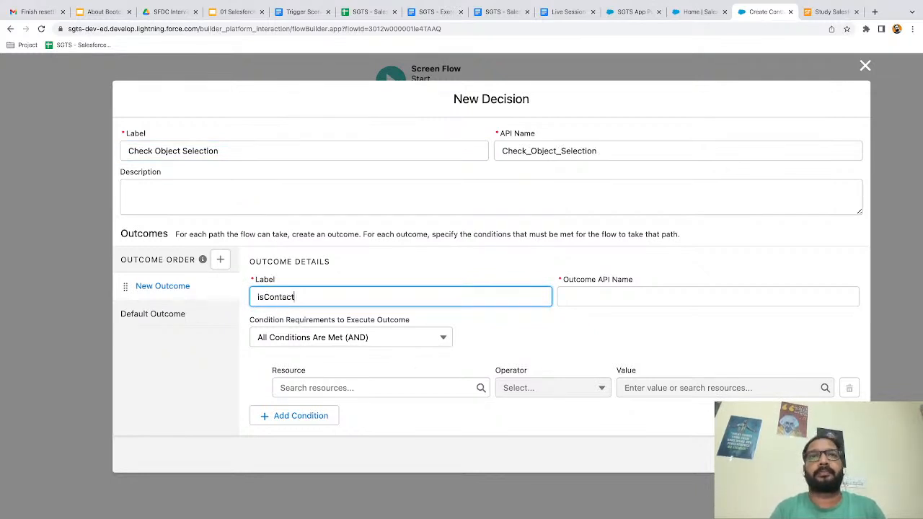
pyautogui.hotkey('ctrl', 'a')
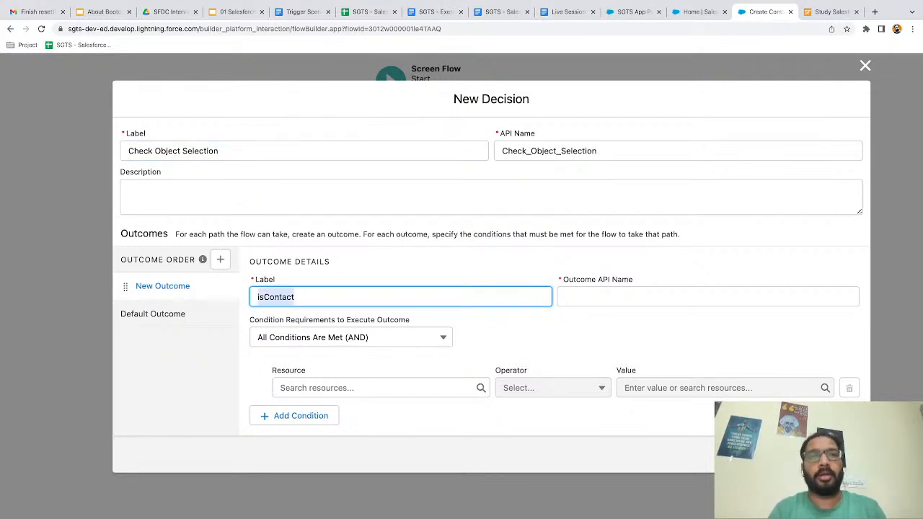
pyautogui.click(490, 334)
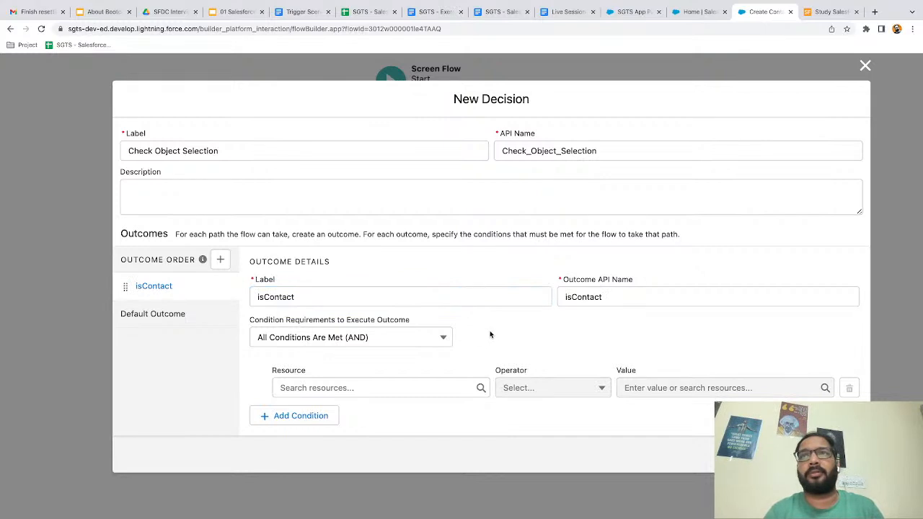
# Step: Set the isContact outcome's condition to Select_an_Object Equals the Contact choice
pyautogui.click(336, 389)
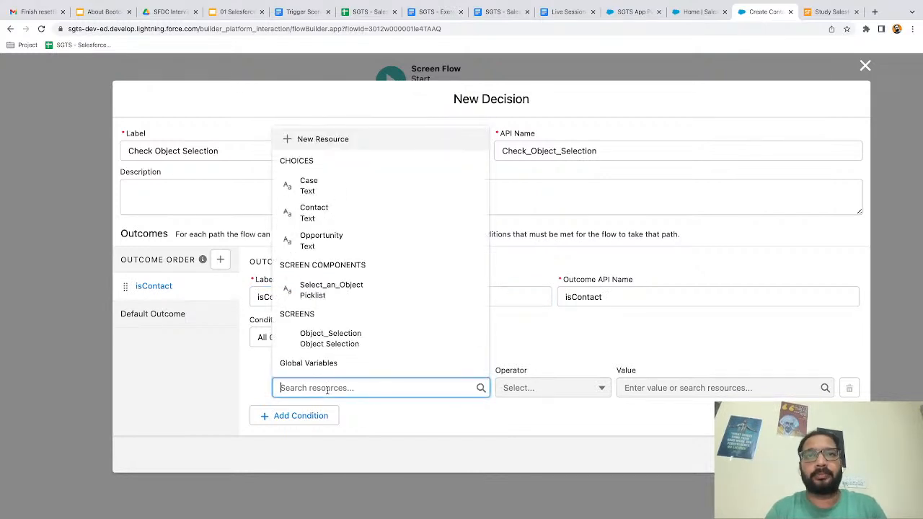
pyautogui.click(332, 294)
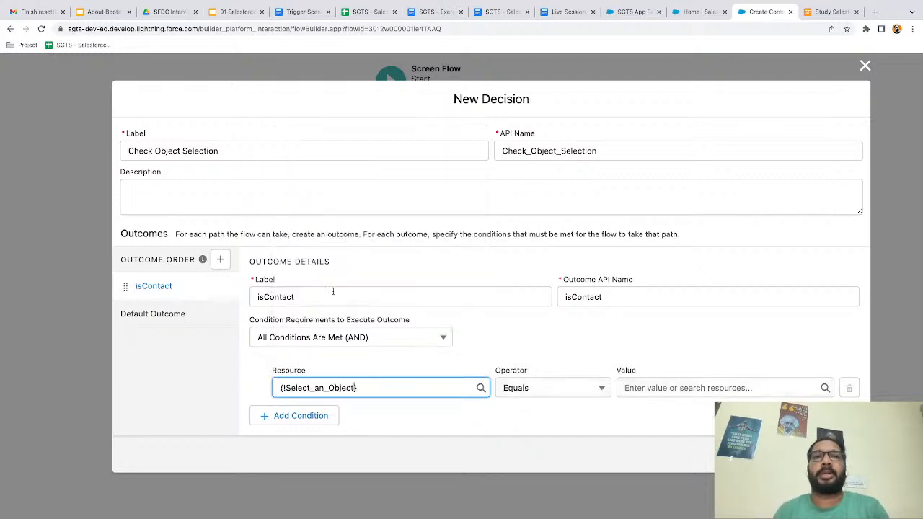
pyautogui.click(652, 388)
pyautogui.write('co')
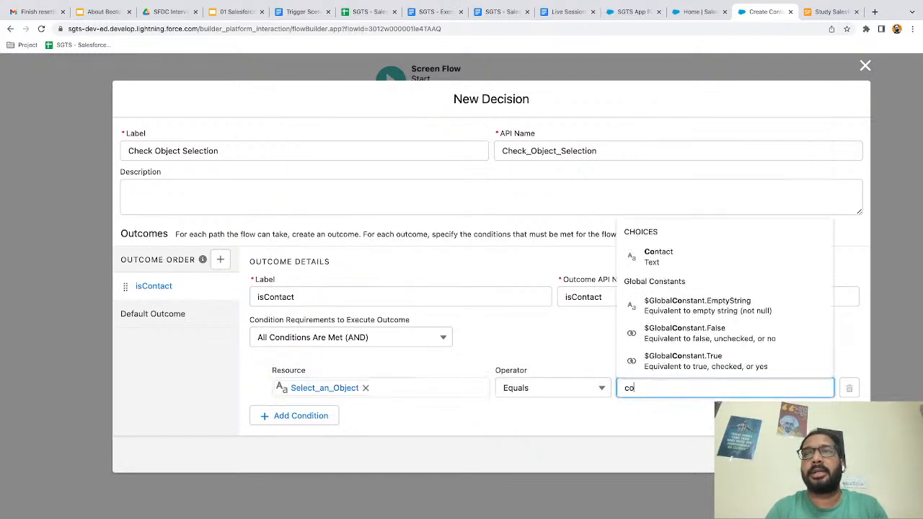
pyautogui.write('ntact')
pyautogui.click(659, 361)
pyautogui.click(581, 427)
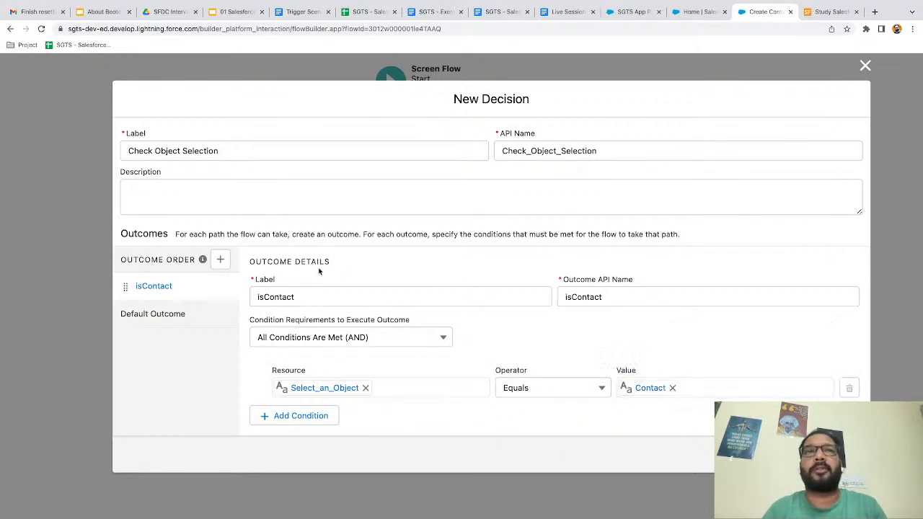
# Step: Add a second outcome labelled "isOpp" with the condition Select_an_Object Equals the Opportunity choice
pyautogui.scroll(-2, 319, 271)
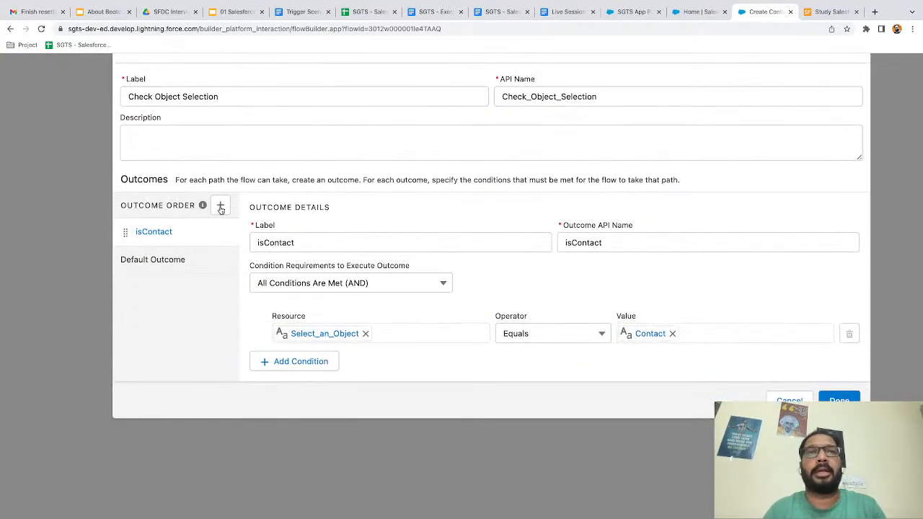
pyautogui.click(220, 208)
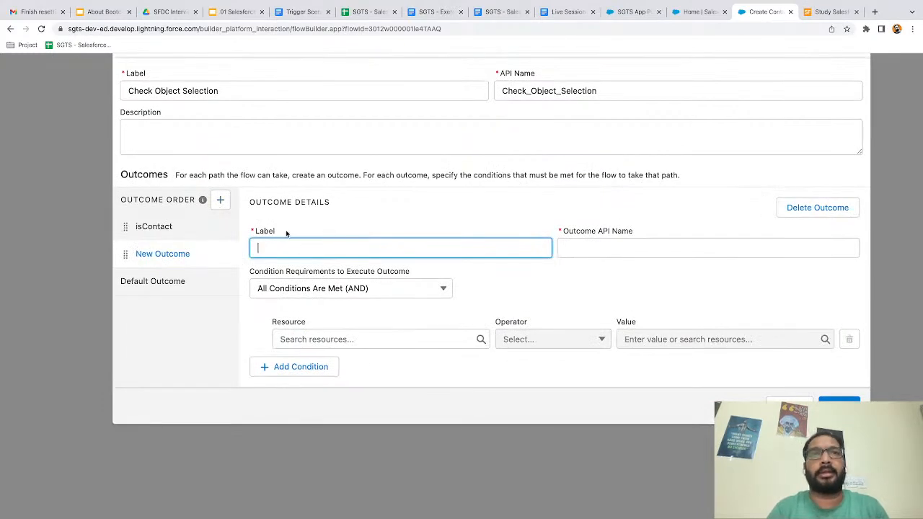
pyautogui.write('isOpp')
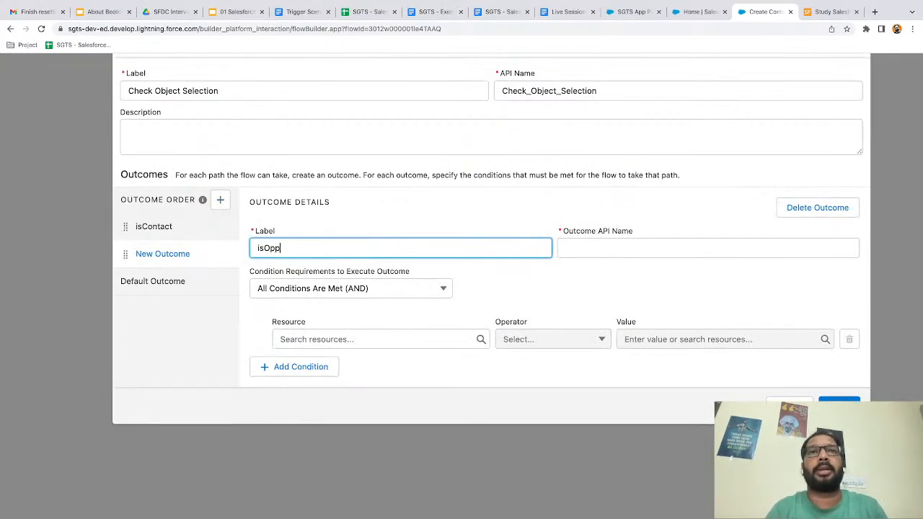
pyautogui.click(371, 321)
pyautogui.click(346, 342)
pyautogui.click(329, 241)
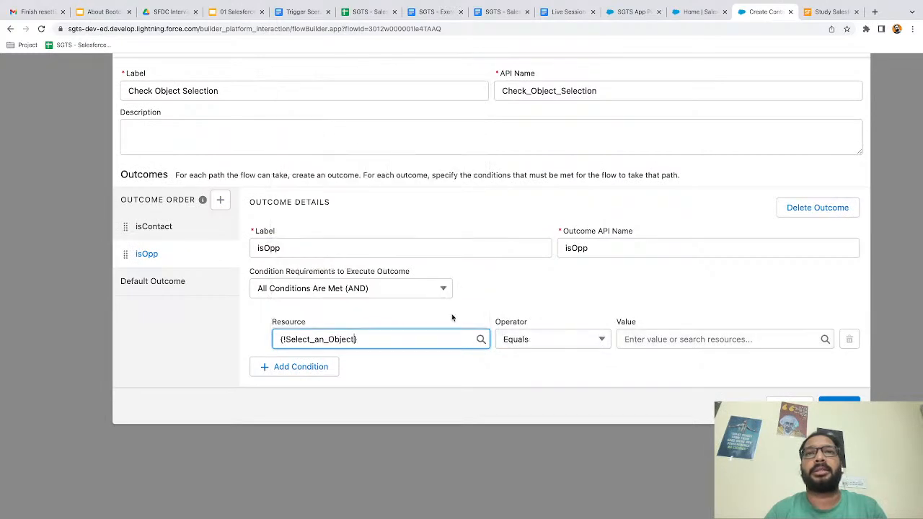
pyautogui.click(658, 339)
pyautogui.write('opp')
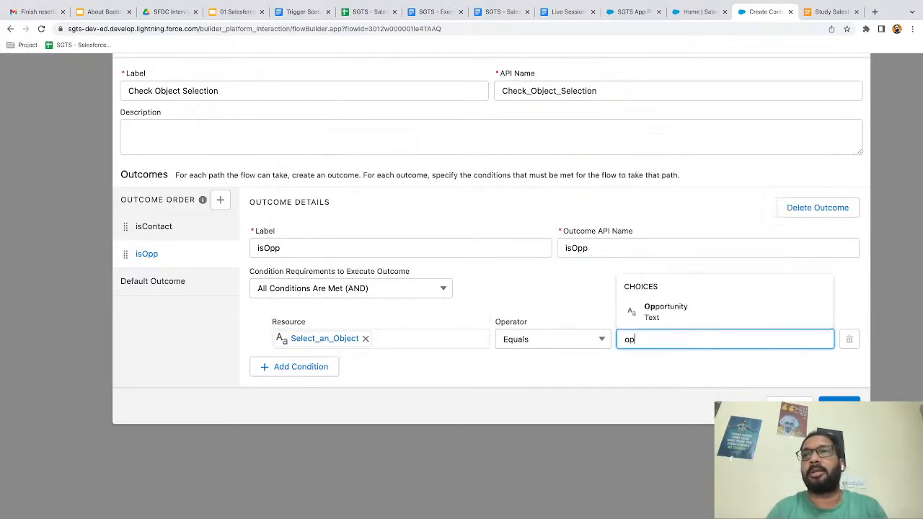
pyautogui.click(662, 311)
pyautogui.click(537, 381)
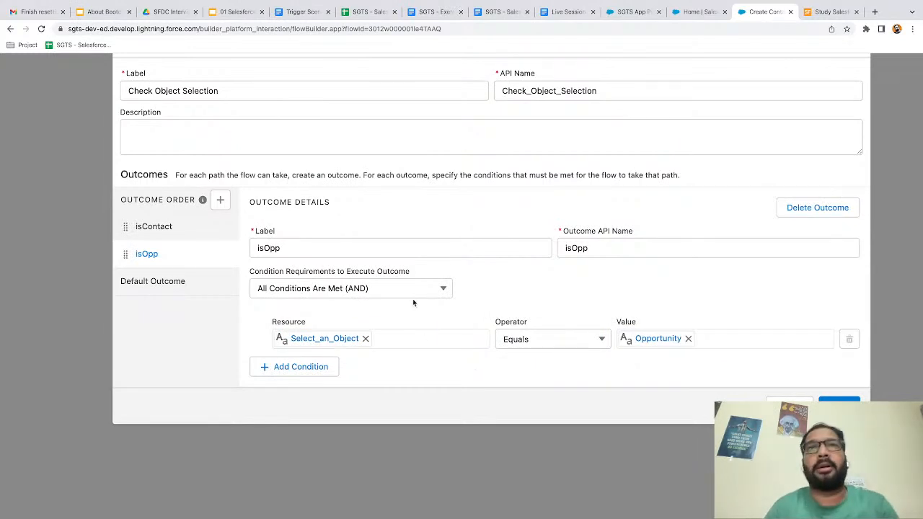
# Step: Add a third outcome labelled "isCase" with the condition Select_an_Object Equals the Case choice, and confirm the decision
pyautogui.click(220, 199)
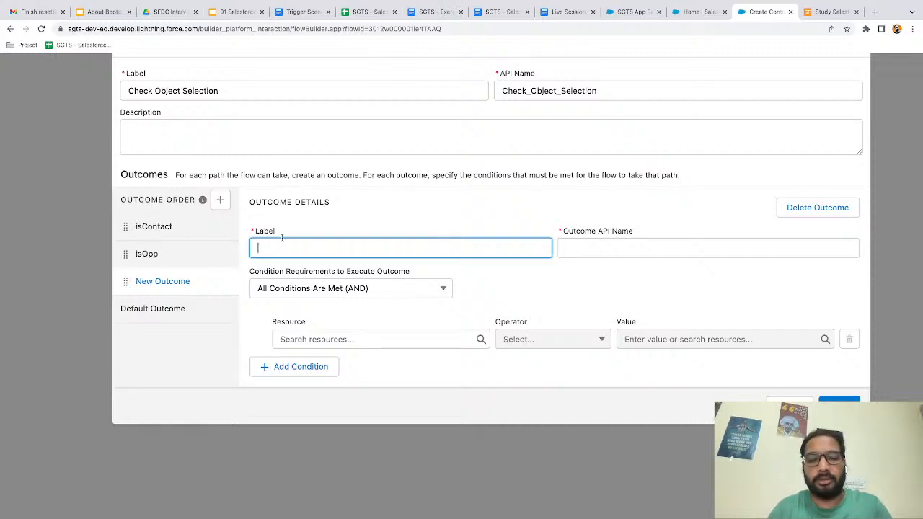
pyautogui.write('isCase')
pyautogui.click(493, 286)
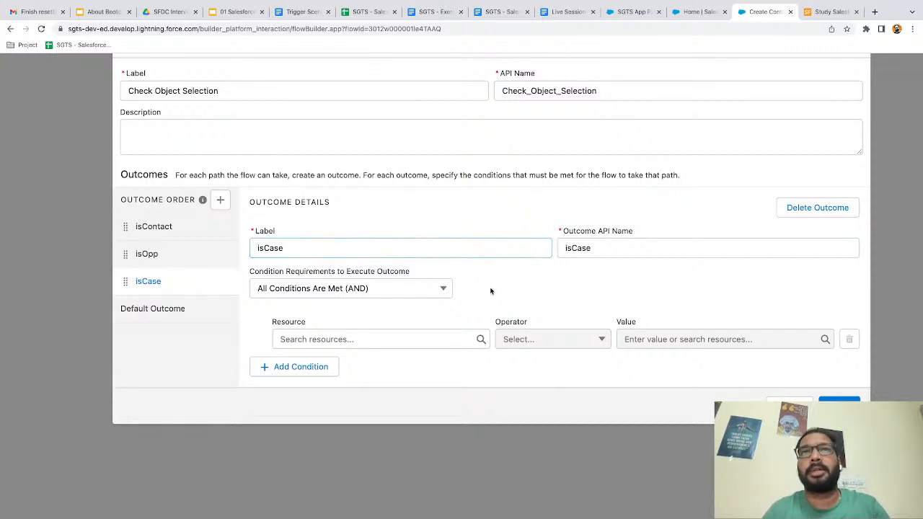
pyautogui.click(404, 338)
pyautogui.click(303, 253)
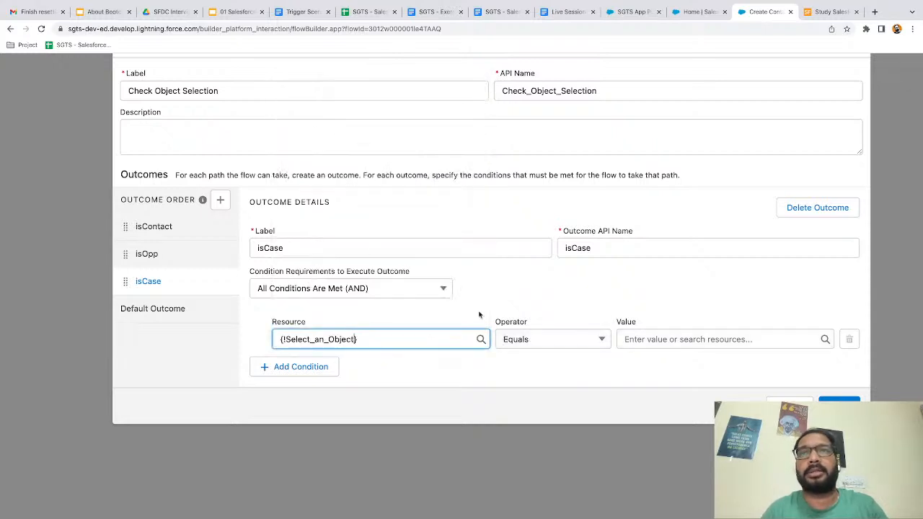
pyautogui.click(637, 339)
pyautogui.write('Case')
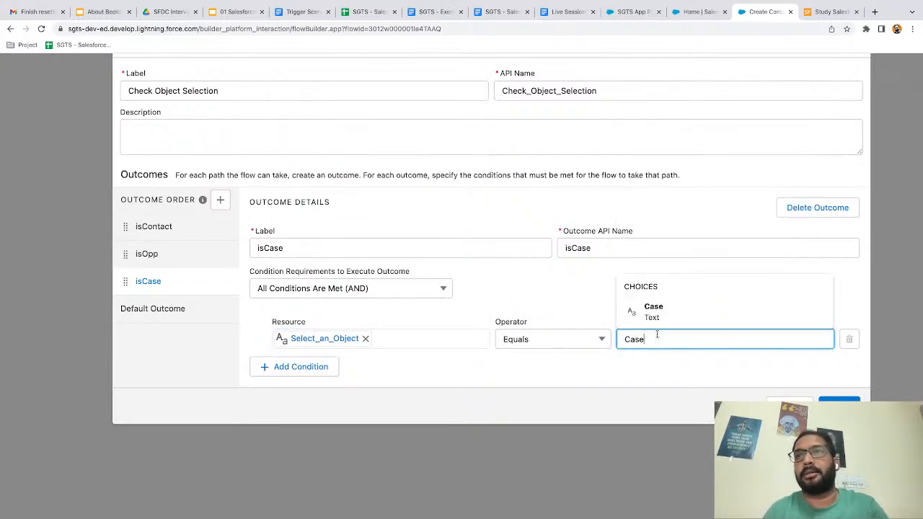
pyautogui.click(674, 320)
pyautogui.click(600, 393)
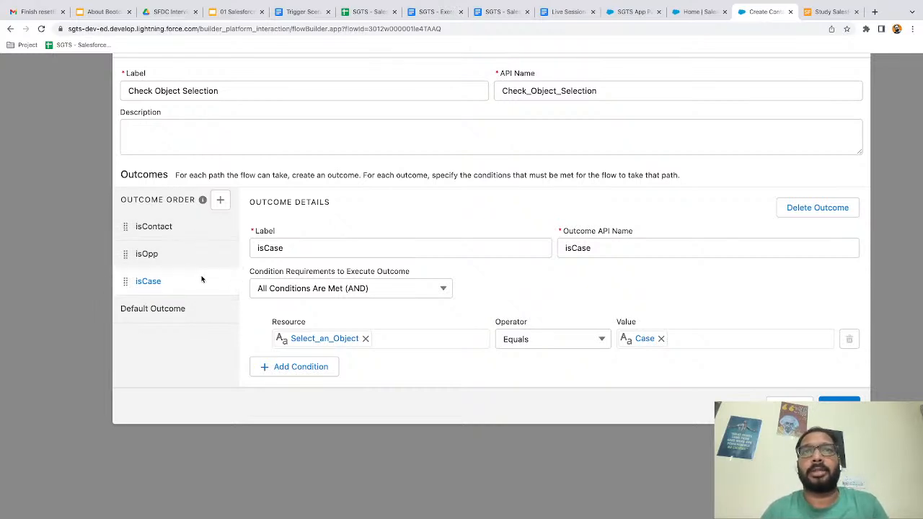
pyautogui.click(167, 310)
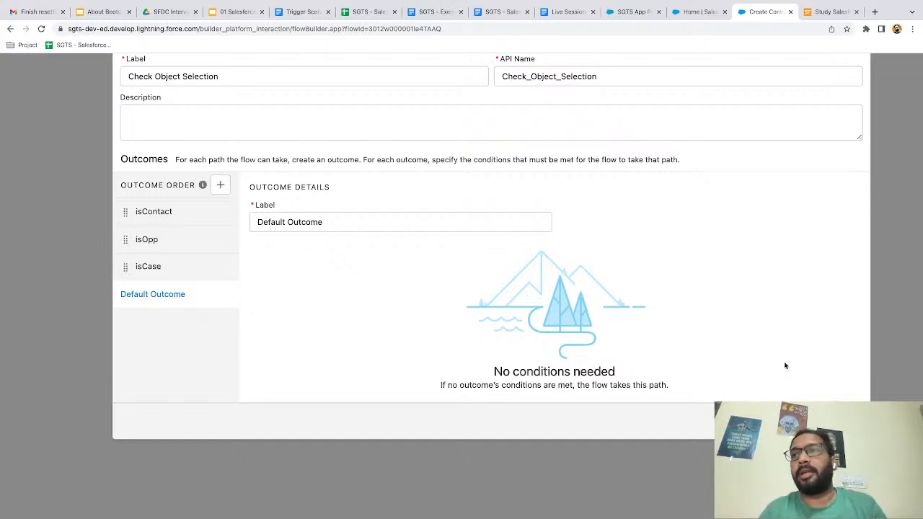
pyautogui.click(847, 421)
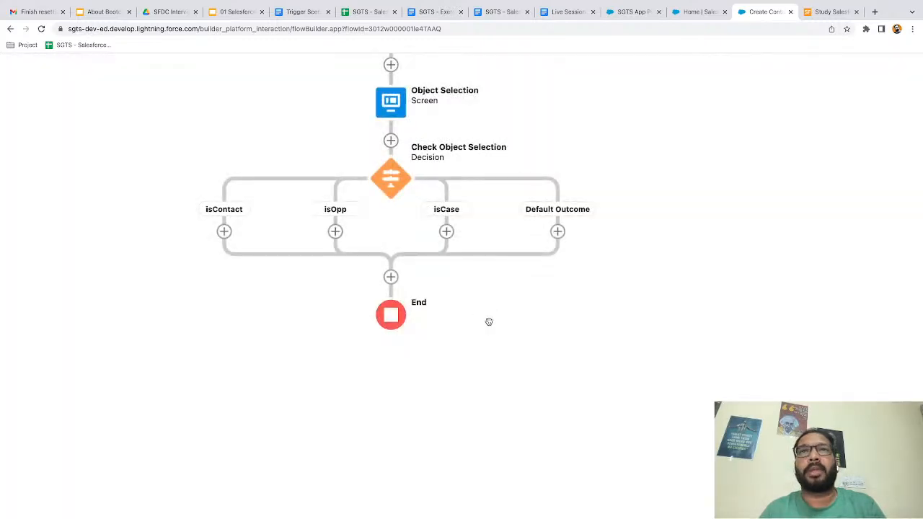
# Step: Start a new Screen element on the decision's isContact path and label it "Contact Info"
pyautogui.moveTo(489, 323); pyautogui.dragTo(485, 347)
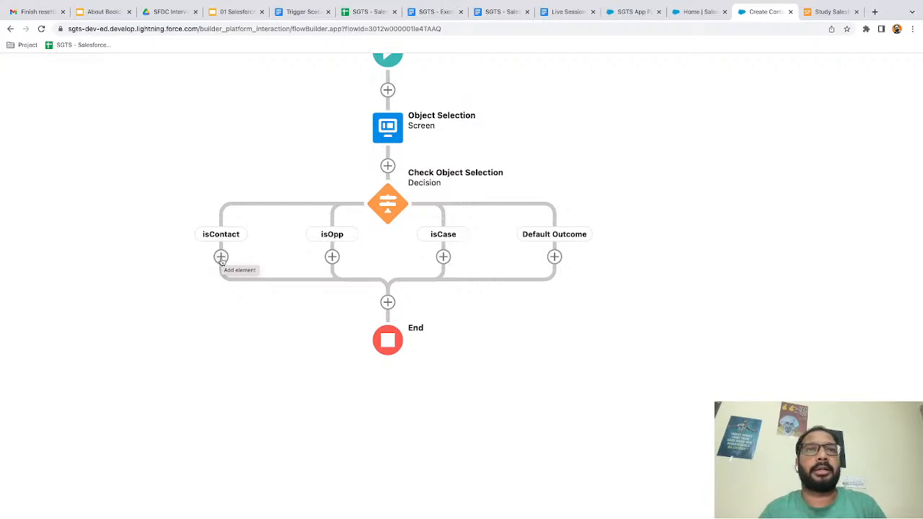
pyautogui.moveTo(202, 292); pyautogui.dragTo(202, 238)
pyautogui.scroll(2, 203, 238)
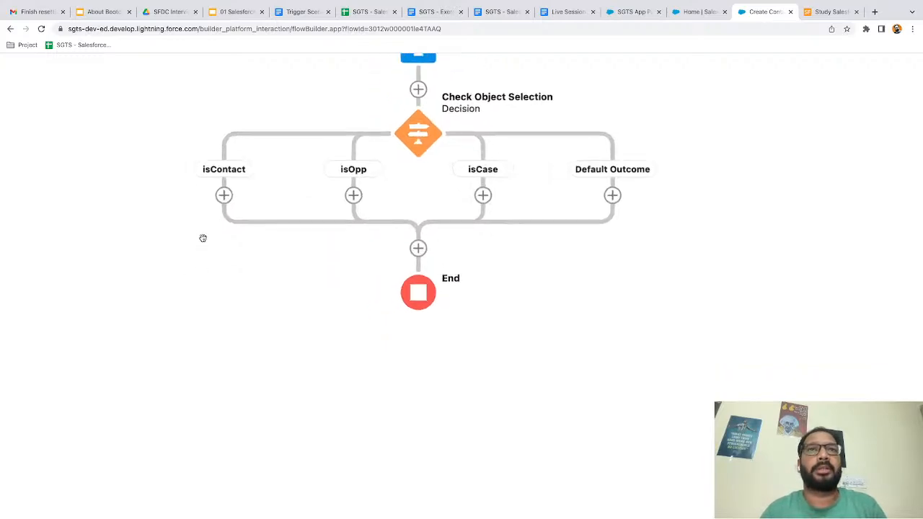
pyautogui.click(227, 191)
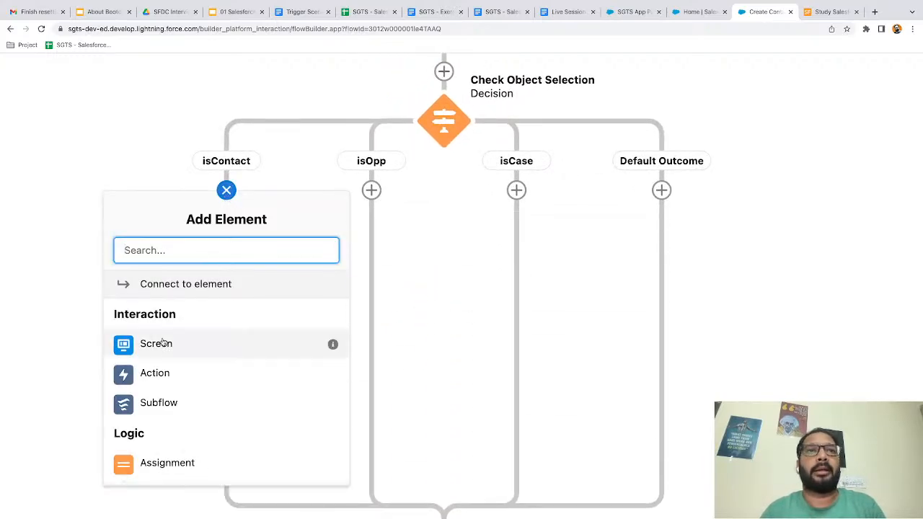
pyautogui.click(163, 343)
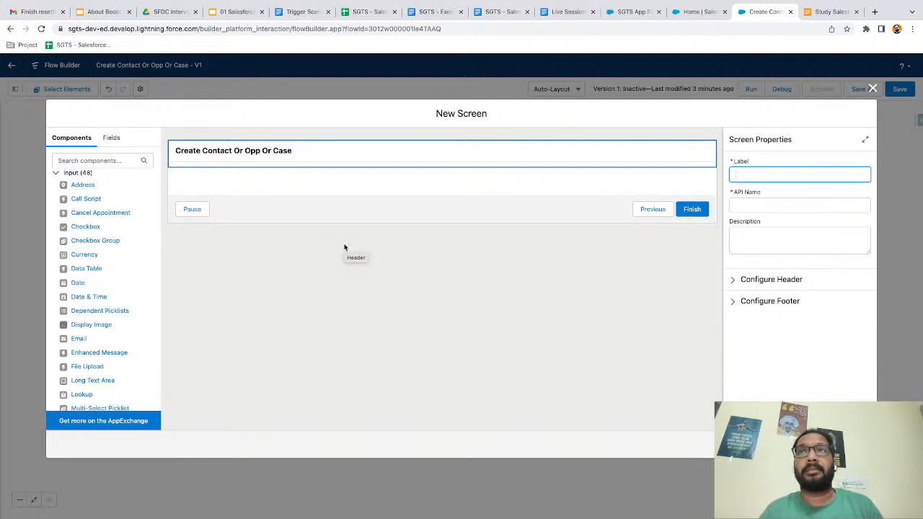
pyautogui.click(121, 162)
pyautogui.click(365, 152)
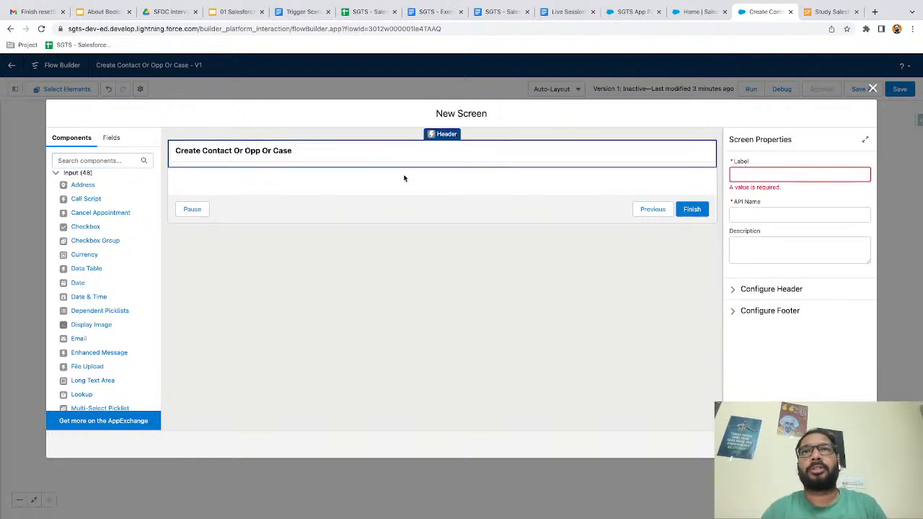
pyautogui.click(767, 173)
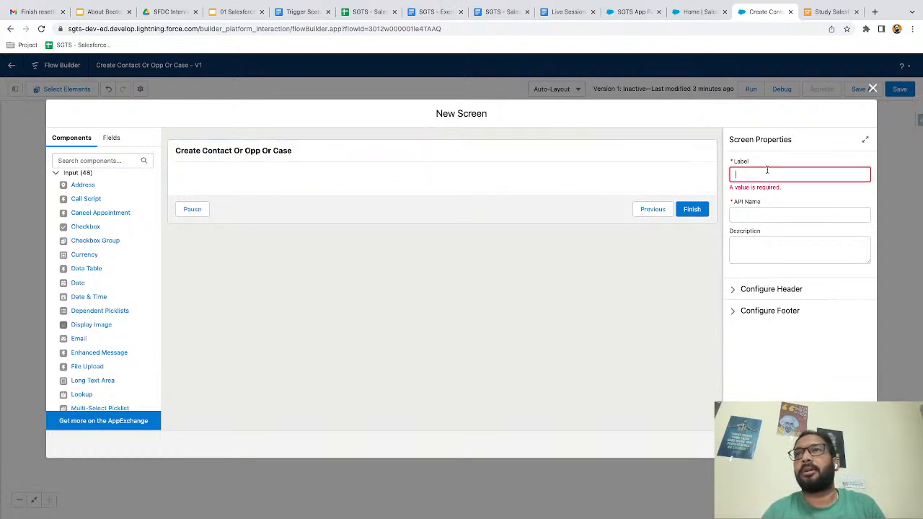
pyautogui.write('Contact Info')
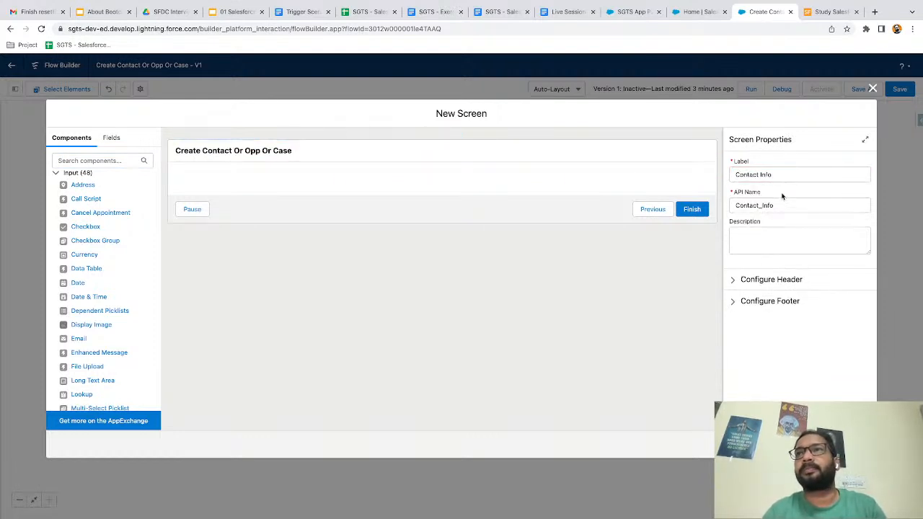
pyautogui.click(783, 196)
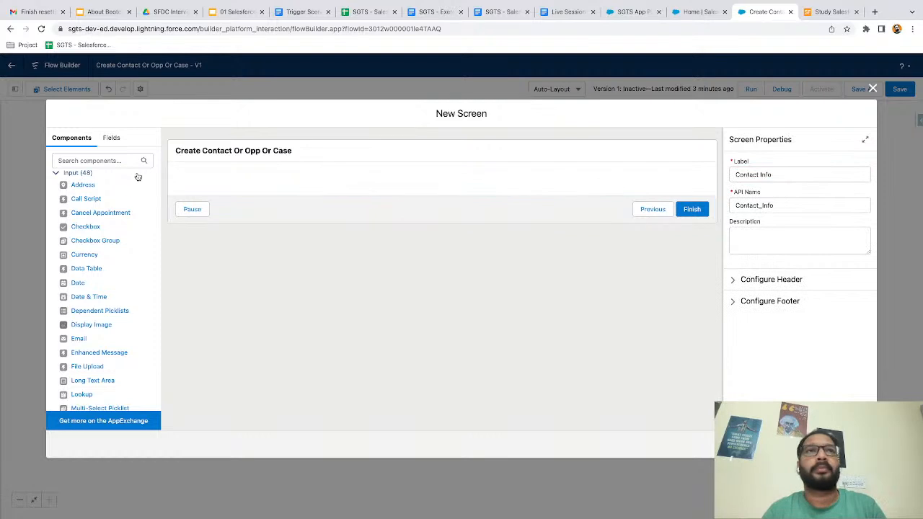
# Step: Add a Text input component labelled "First Name" to the Contact Info screen
pyautogui.click(82, 160)
pyautogui.write('text')
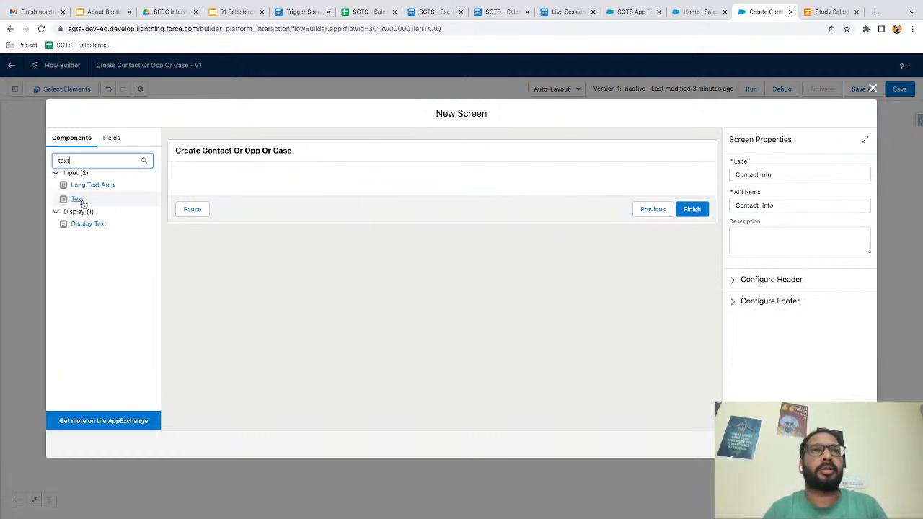
pyautogui.click(77, 199)
pyautogui.click(756, 177)
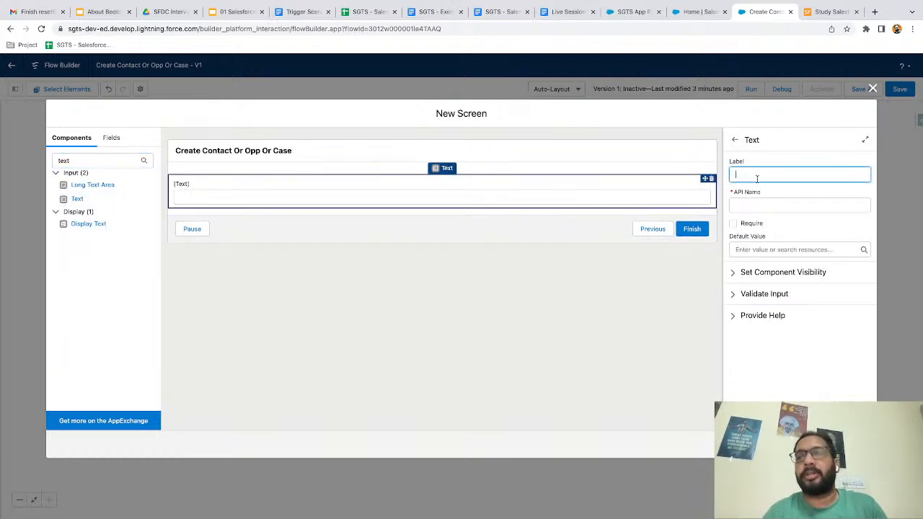
pyautogui.write('First Name')
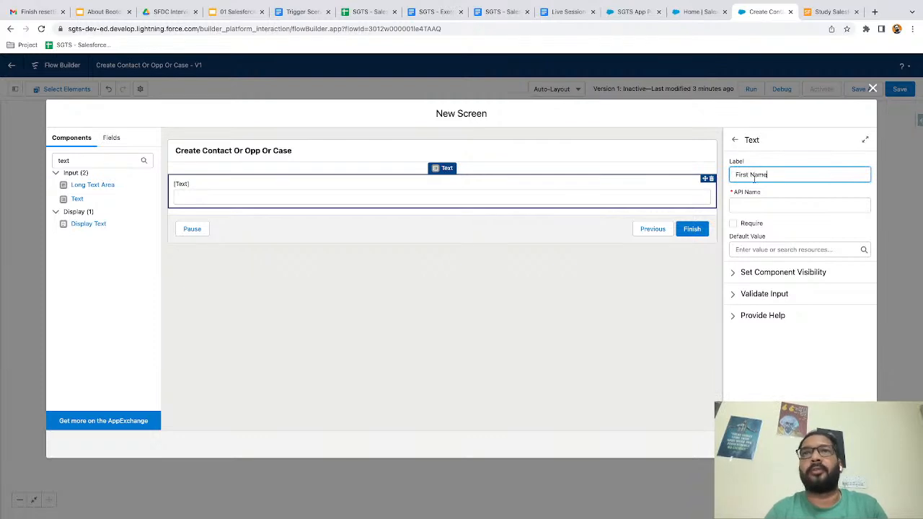
pyautogui.click(773, 226)
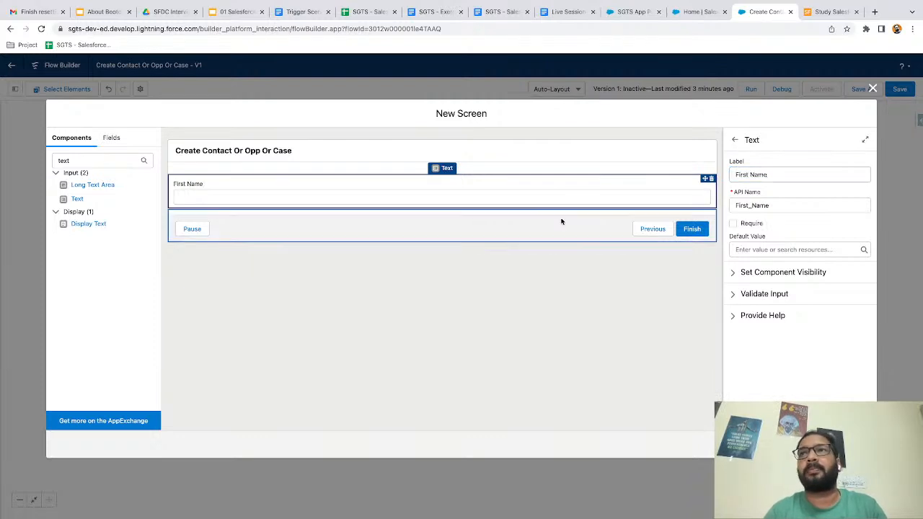
# Step: Add a required Text input component labelled "Last Name" below First Name, and confirm the Contact Info screen
pyautogui.click(78, 198)
pyautogui.click(739, 179)
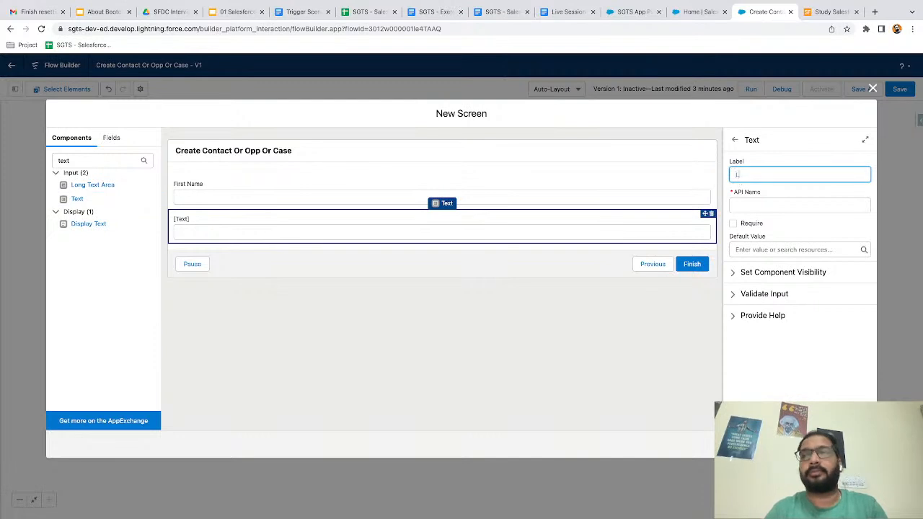
pyautogui.write('Last Name')
pyautogui.click(735, 225)
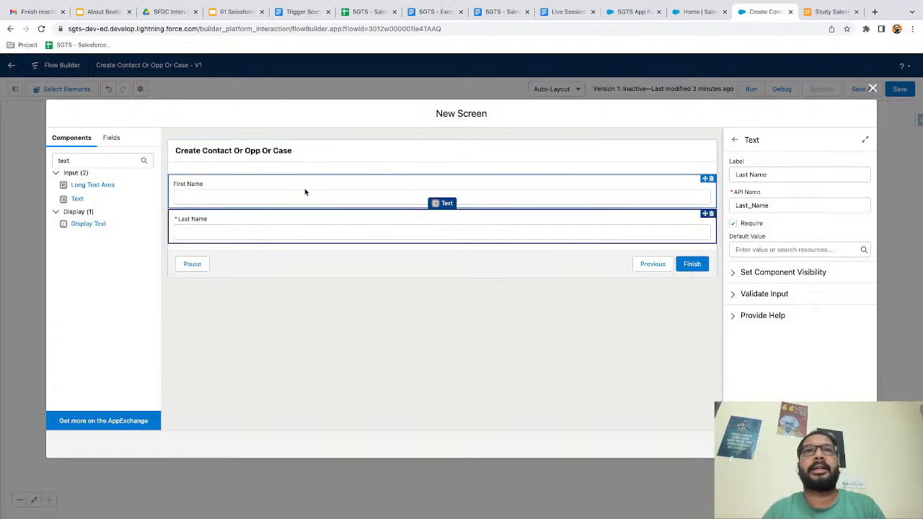
pyautogui.scroll(3, 305, 192)
pyautogui.scroll(-2, 305, 192)
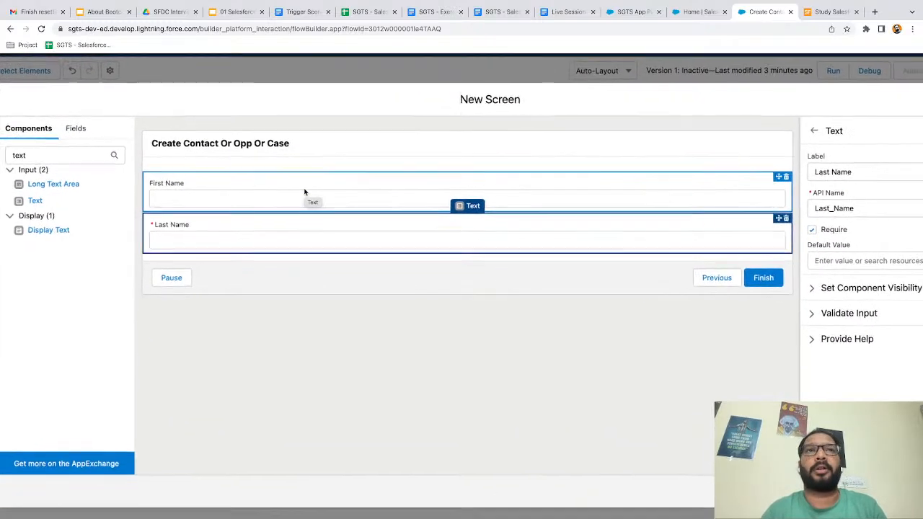
pyautogui.scroll(-1, 566, 253)
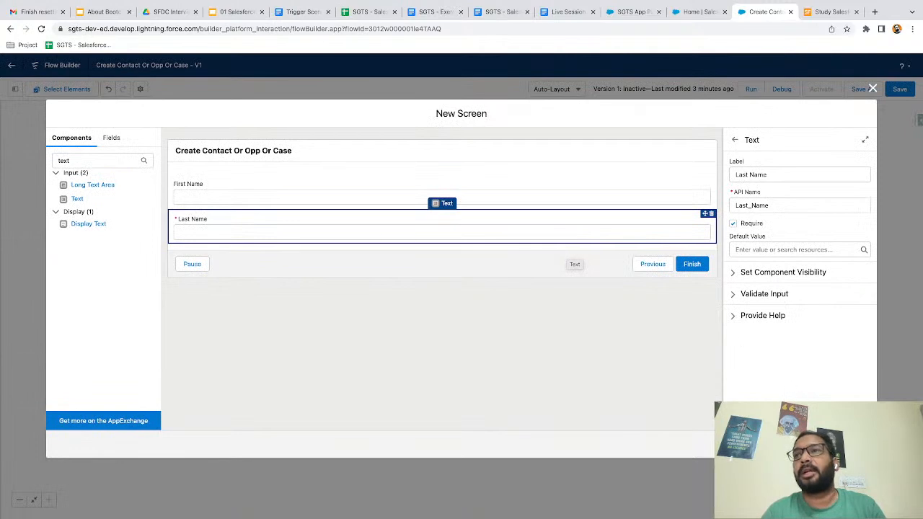
pyautogui.click(854, 445)
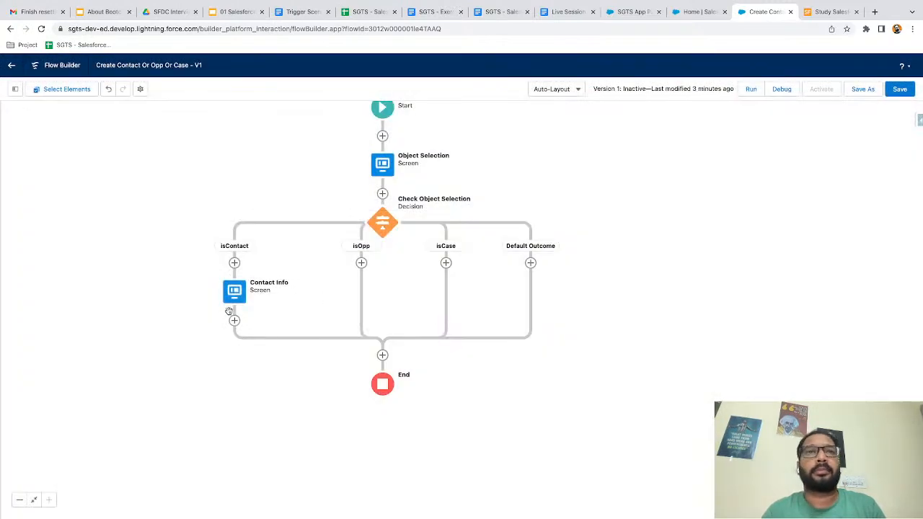
pyautogui.click(235, 321)
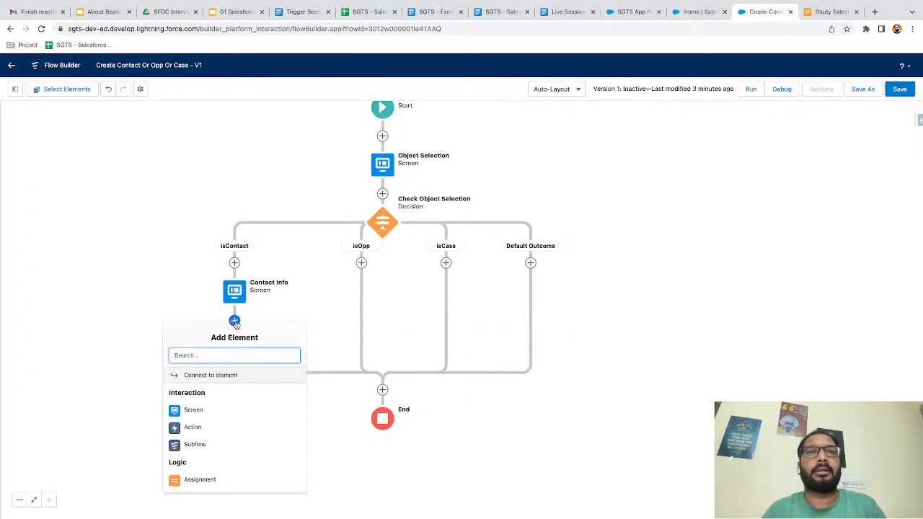
pyautogui.click(194, 411)
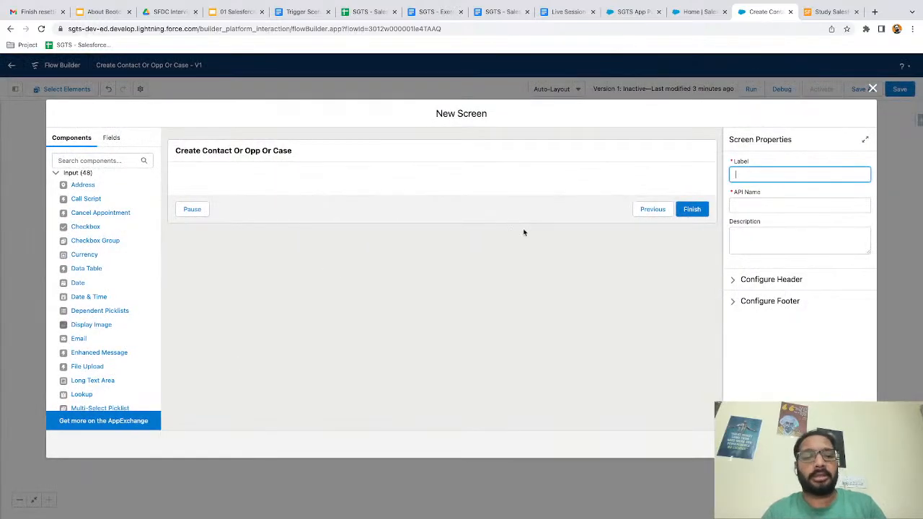
pyautogui.press('Escape')
# Step: Add a Create Records element after the Contact Info screen and label it "Create Contact"
pyautogui.click(269, 281)
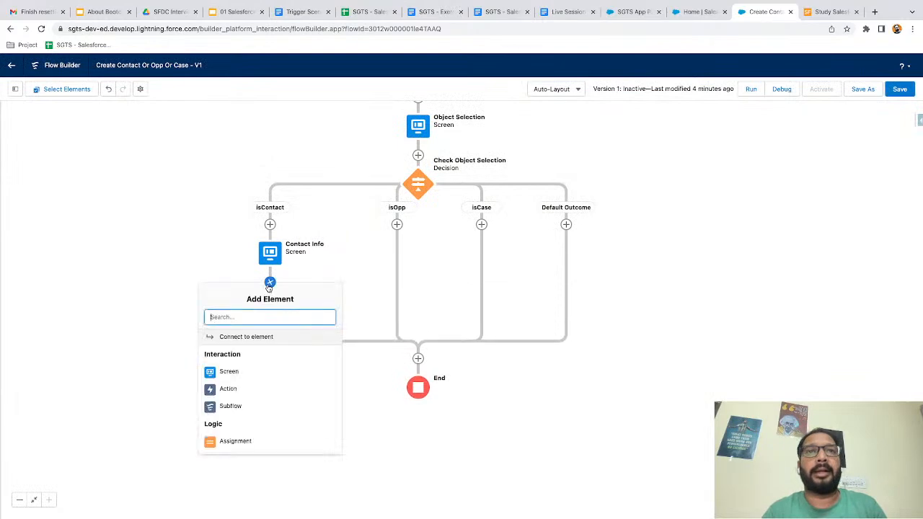
pyautogui.scroll(-5, 257, 375)
pyautogui.click(243, 378)
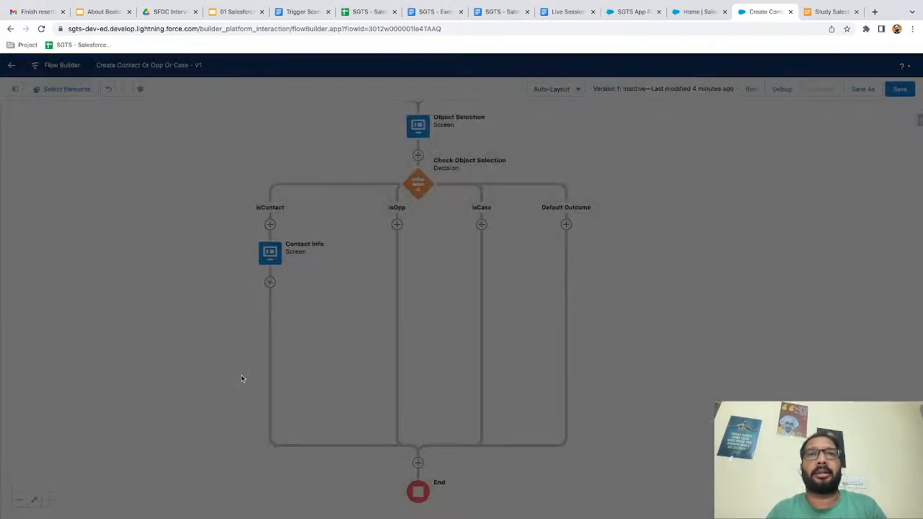
pyautogui.write('Create Contact')
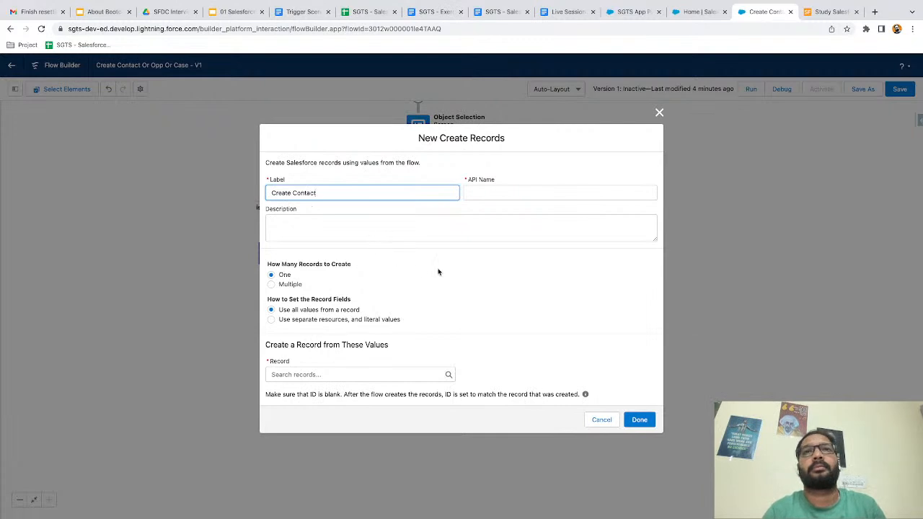
pyautogui.click(454, 274)
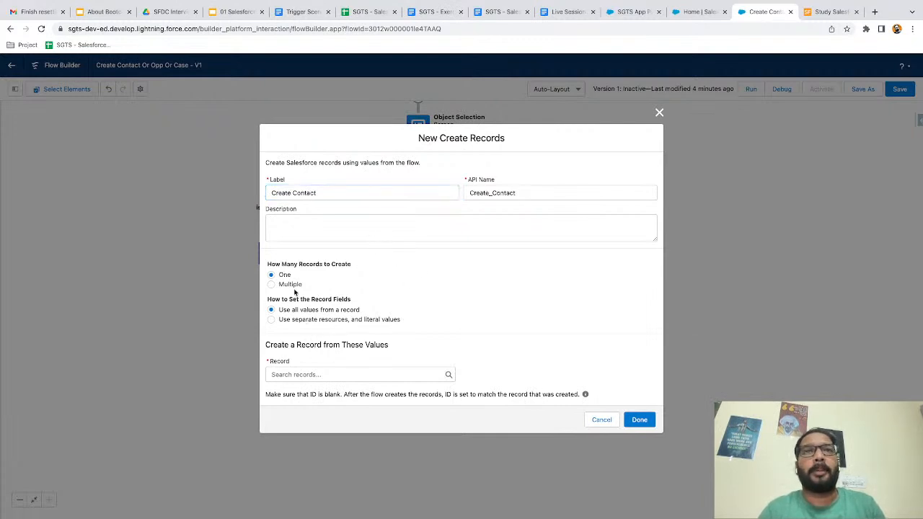
# Step: Set the record fields to use separate resources and literal values, and choose Contact as the object to create
pyautogui.click(272, 320)
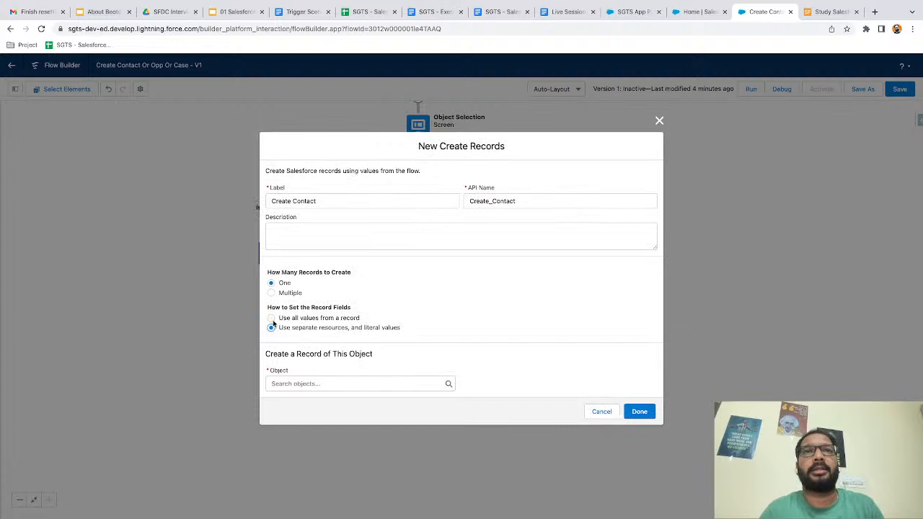
pyautogui.scroll(4, 273, 323)
pyautogui.hscroll(1, 273, 323)
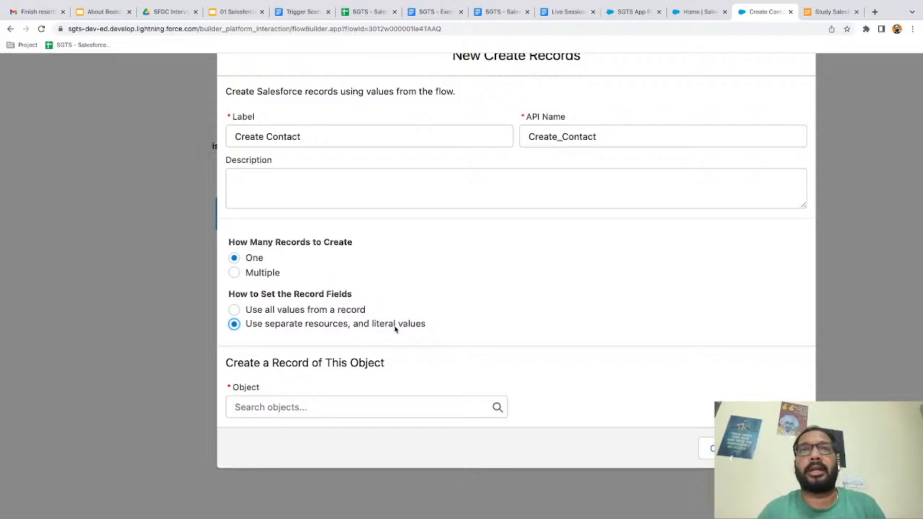
pyautogui.click(301, 407)
pyautogui.write('contac')
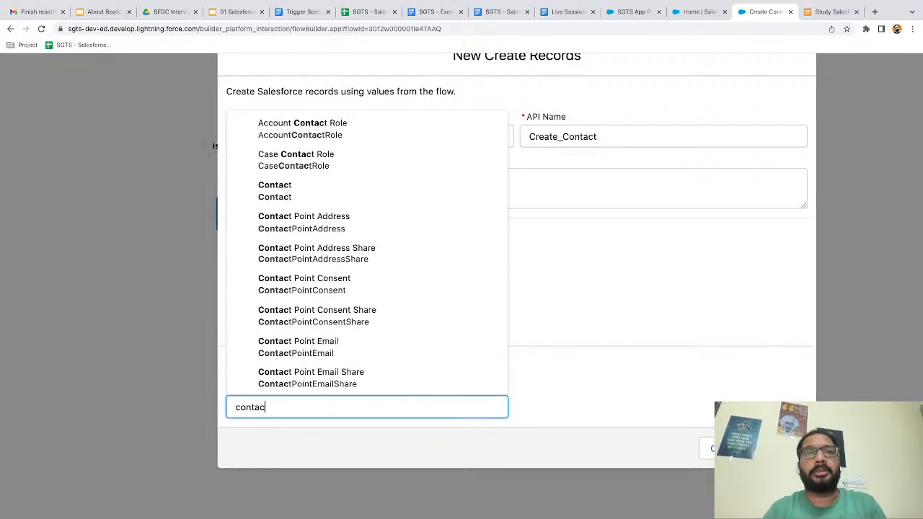
pyautogui.write('t')
pyautogui.click(275, 190)
pyautogui.scroll(-1, 447, 294)
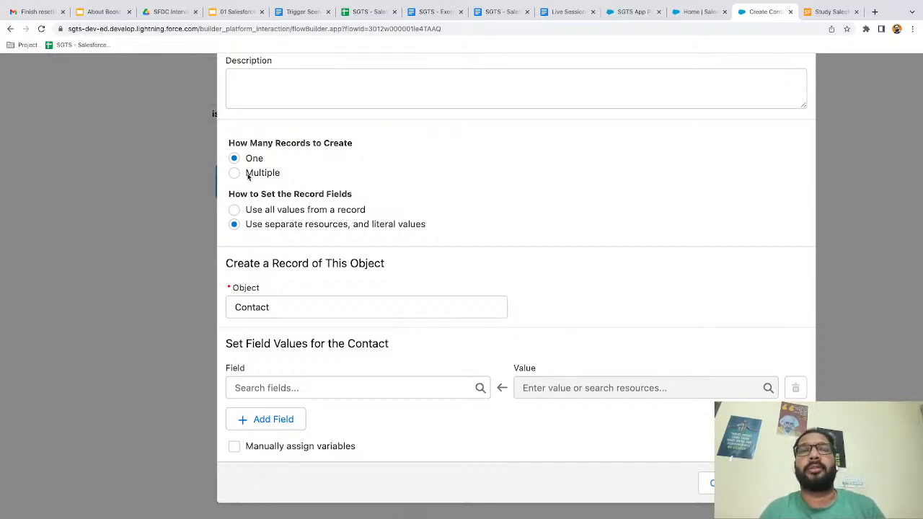
# Step: Map the contact's FirstName field to the First_Name screen component
pyautogui.scroll(-2, 372, 253)
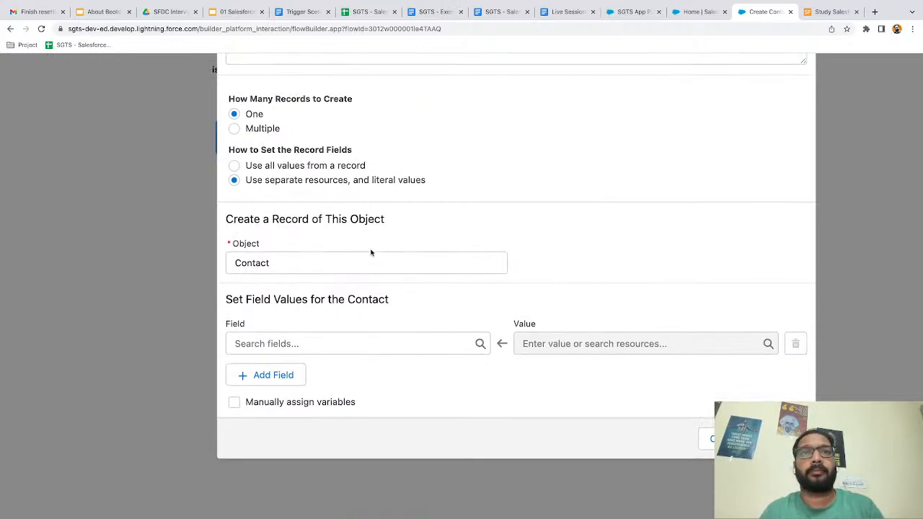
pyautogui.click(326, 330)
pyautogui.write('first')
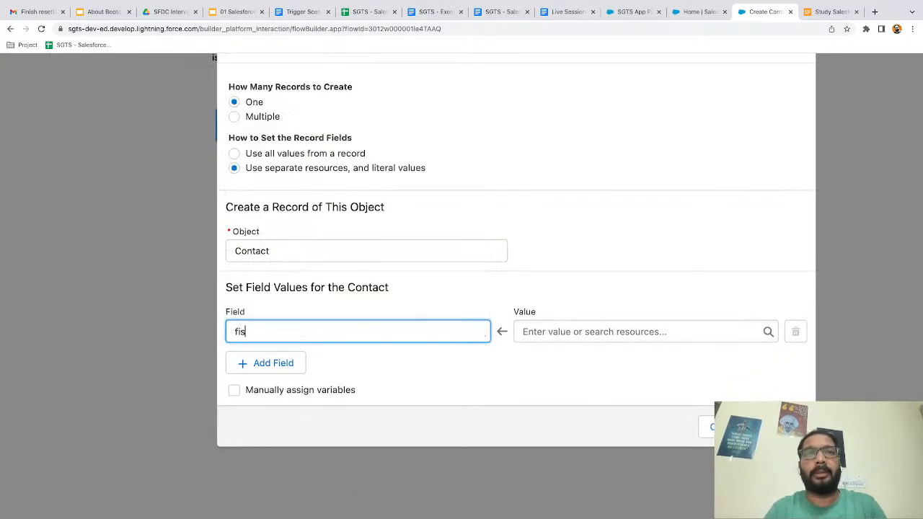
pyautogui.click(334, 358)
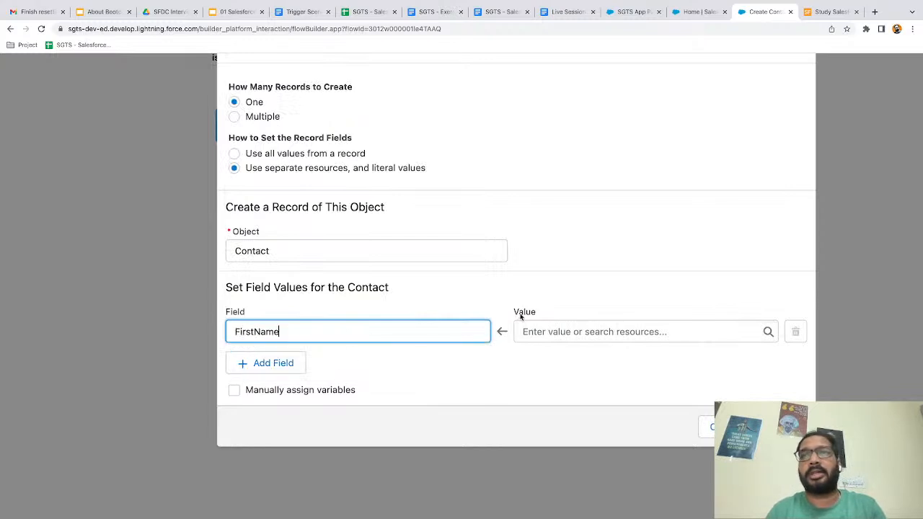
pyautogui.click(523, 332)
pyautogui.write('first')
pyautogui.click(567, 296)
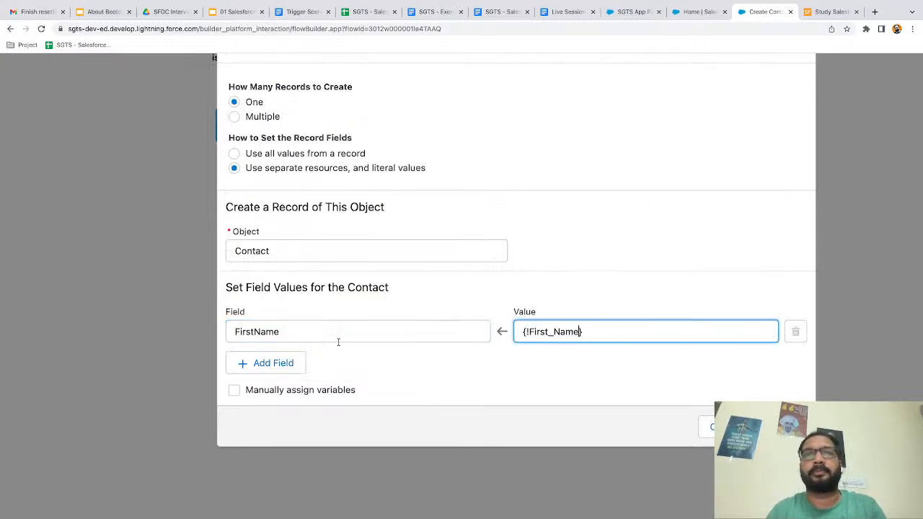
# Step: Add a second field value mapping the contact's LastName field to the Last_Name screen component
pyautogui.click(275, 363)
pyautogui.click(288, 361)
pyautogui.write('last')
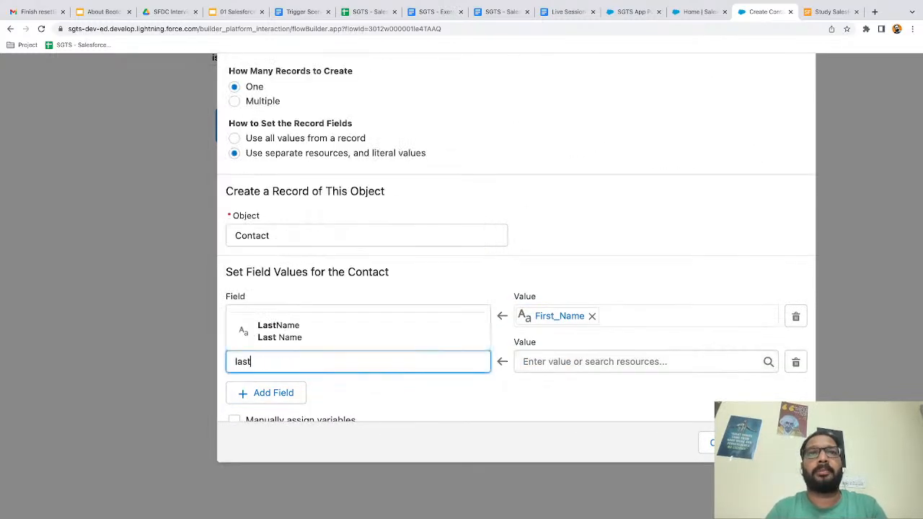
pyautogui.click(323, 338)
pyautogui.click(557, 362)
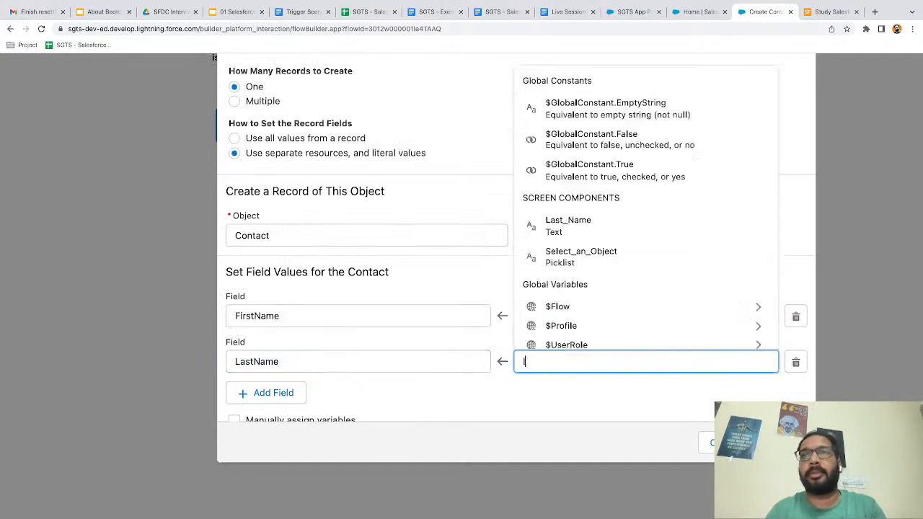
pyautogui.write('last')
pyautogui.click(574, 337)
pyautogui.scroll(-1, 344, 412)
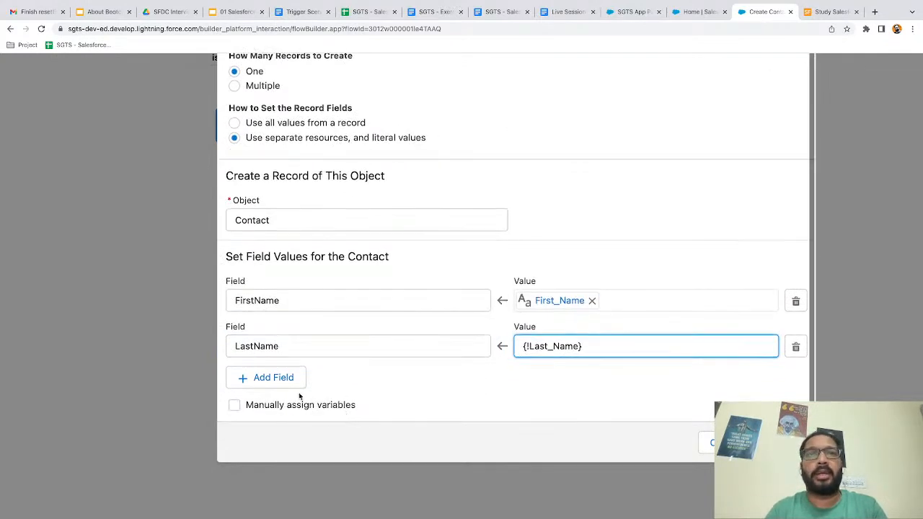
pyautogui.click(291, 382)
pyautogui.scroll(-1, 332, 381)
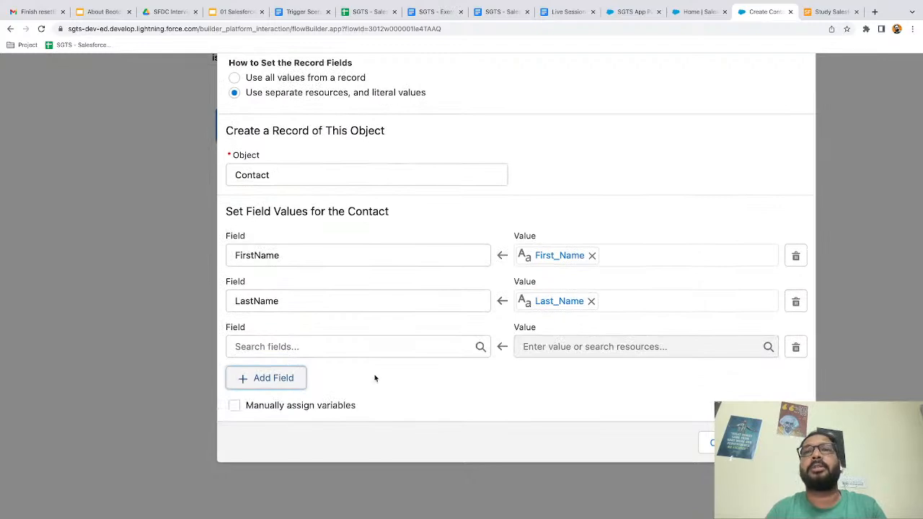
pyautogui.click(797, 346)
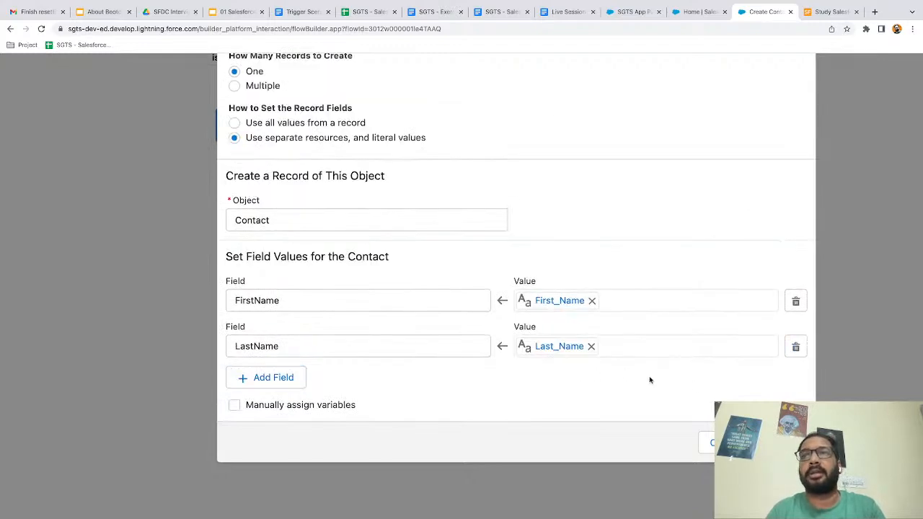
# Step: Confirm the Create Contact element with its FirstName and LastName field values
pyautogui.click(783, 443)
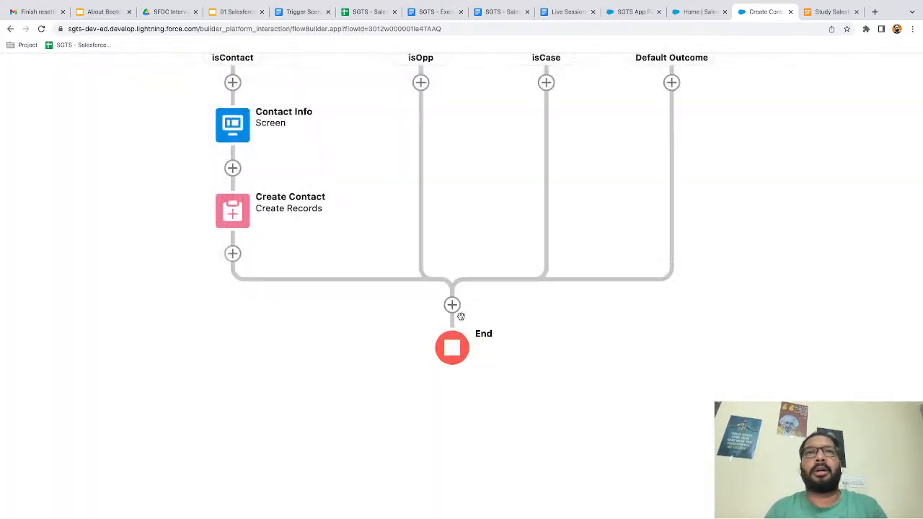
pyautogui.scroll(-4, 460, 316)
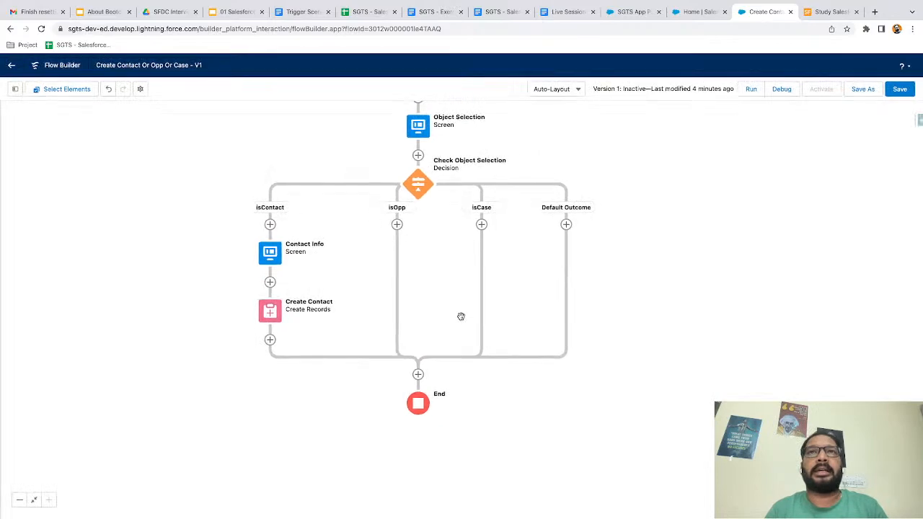
# Step: Start a new flow resource of type Variable with the API name "recordId"
pyautogui.click(14, 89)
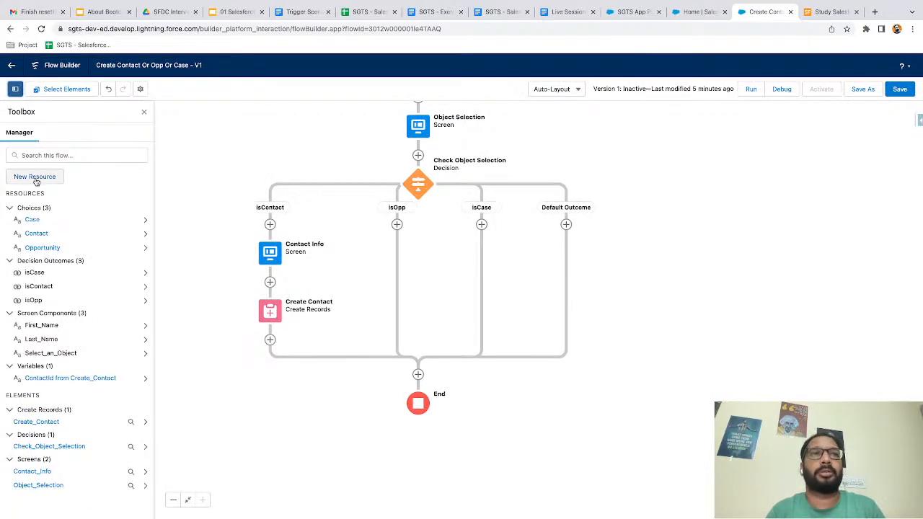
pyautogui.click(34, 177)
pyautogui.click(306, 251)
pyautogui.click(291, 269)
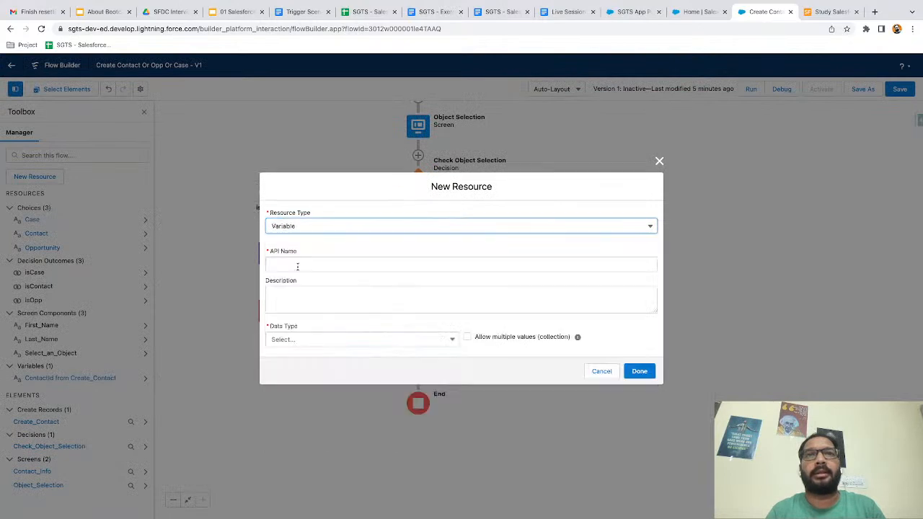
pyautogui.hotkey('ctrl', '+')
pyautogui.hotkey('ctrl', '+')
pyautogui.click(269, 278)
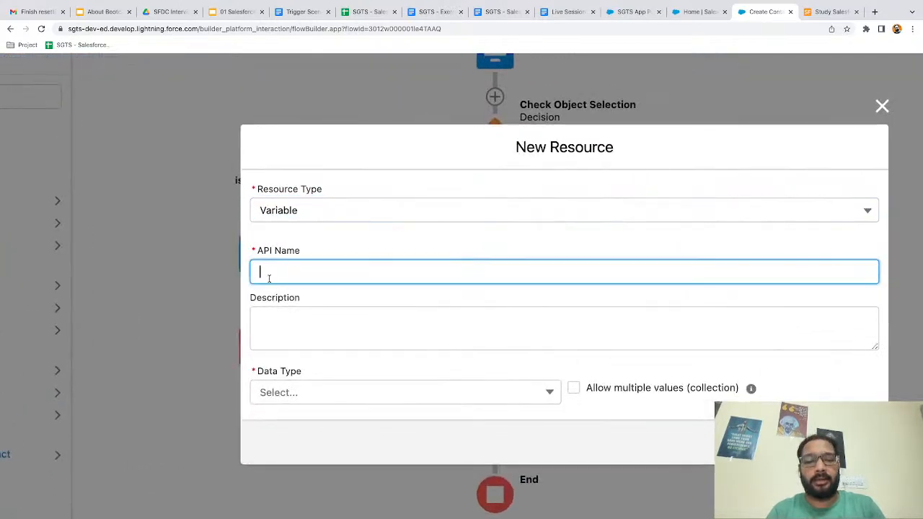
pyautogui.write('recordId')
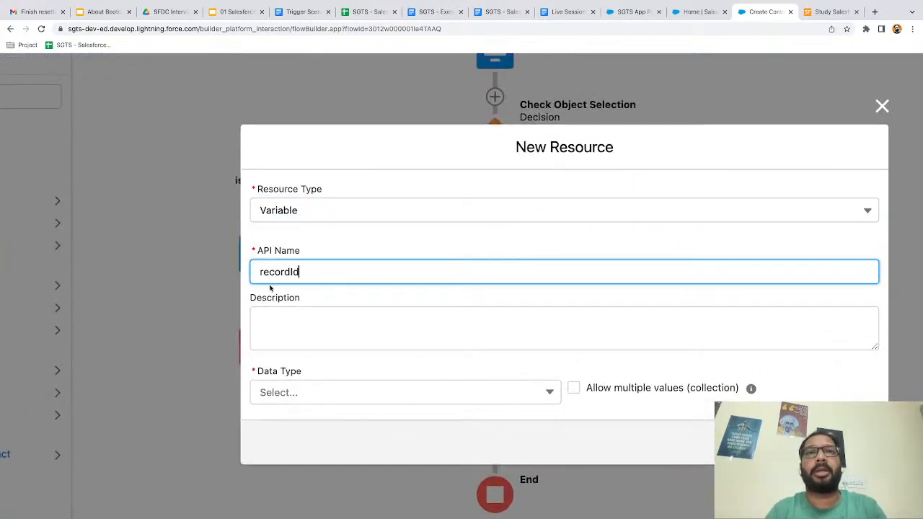
# Step: Set the recordId variable's data type to Text, make it available for input, and confirm the resource
pyautogui.scroll(-1, 270, 290)
pyautogui.hscroll(2, 270, 290)
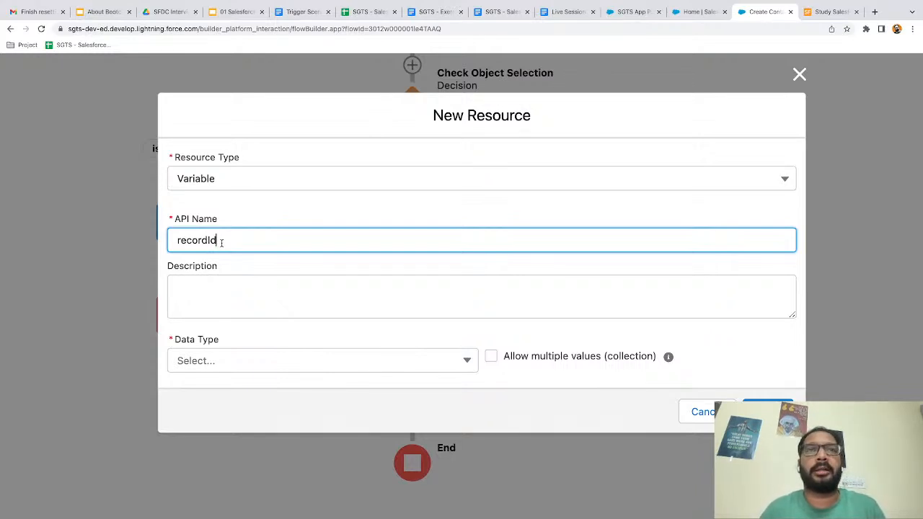
pyautogui.click(235, 362)
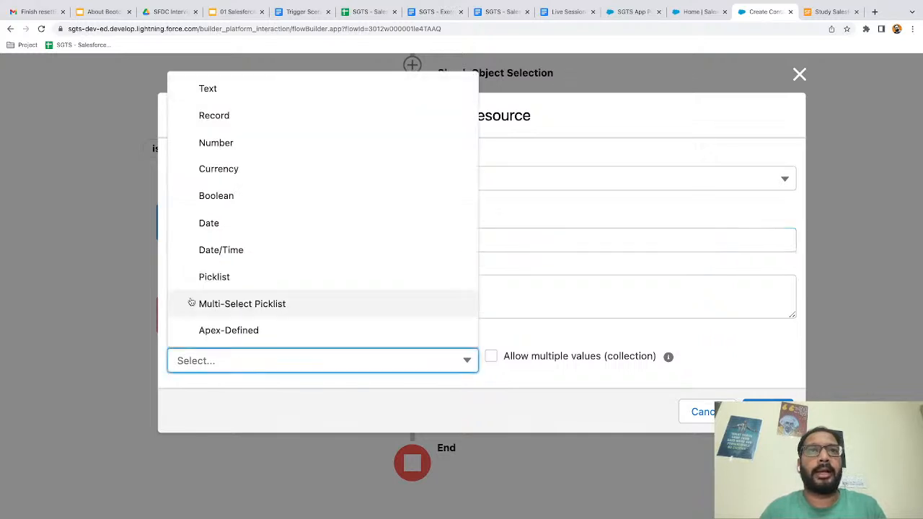
pyautogui.click(212, 92)
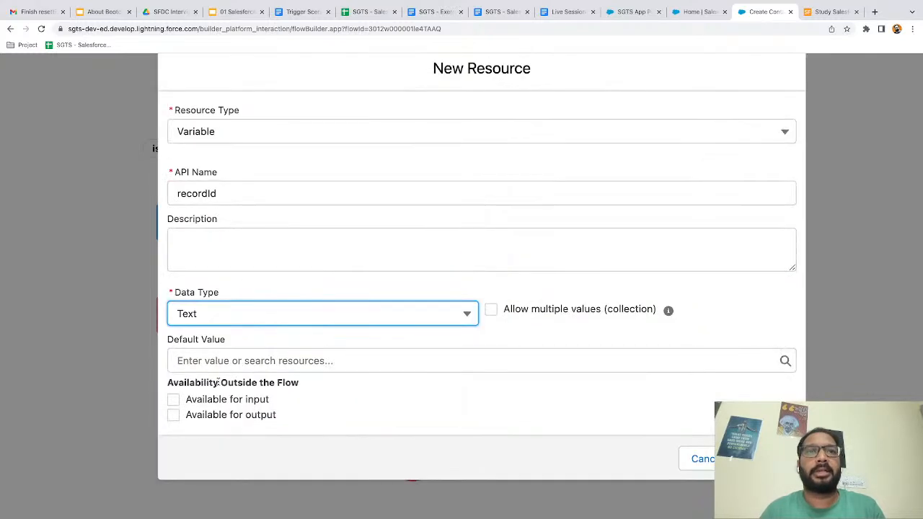
pyautogui.click(173, 400)
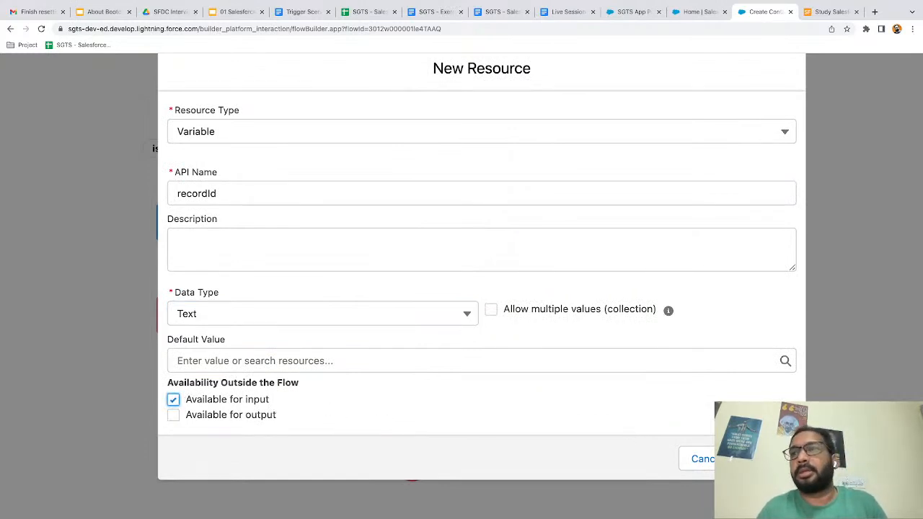
pyautogui.click(769, 459)
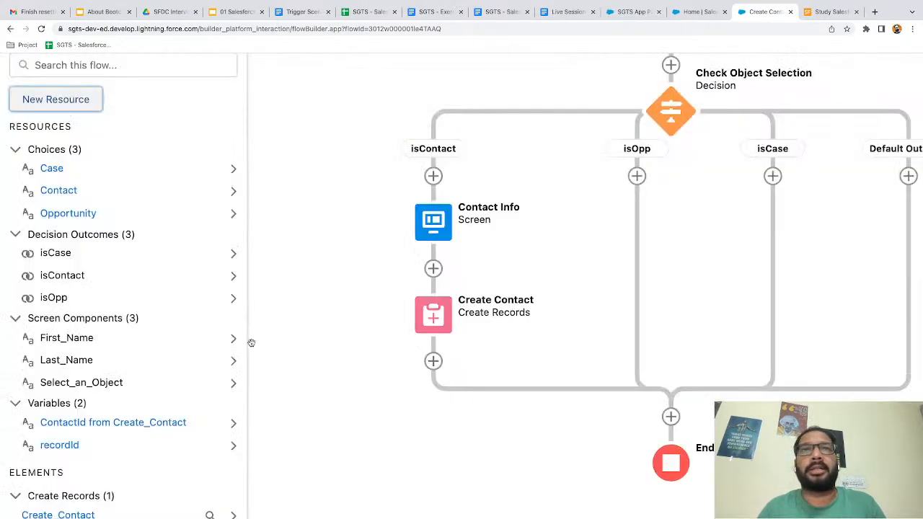
# Step: Review the flow's resources and elements, and locate the element that uses the isContact decision outcome on the canvas
pyautogui.scroll(-2, 77, 379)
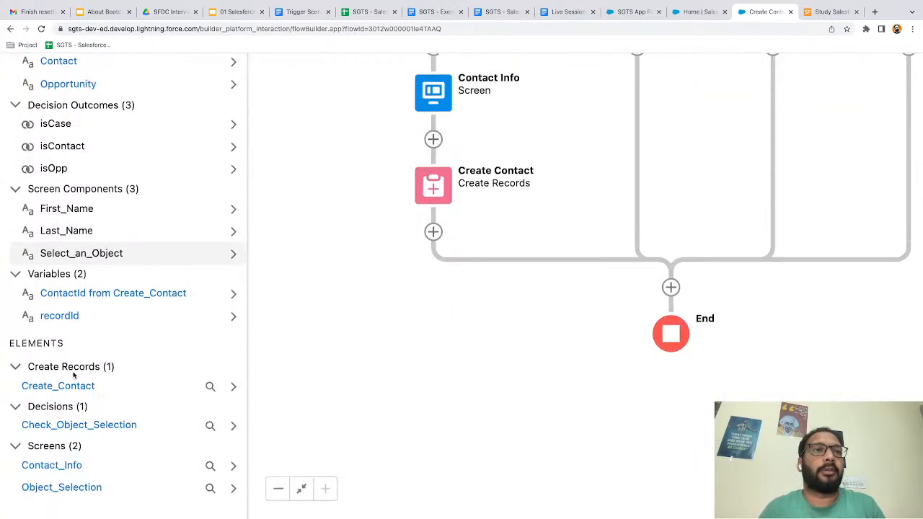
pyautogui.scroll(3, 85, 287)
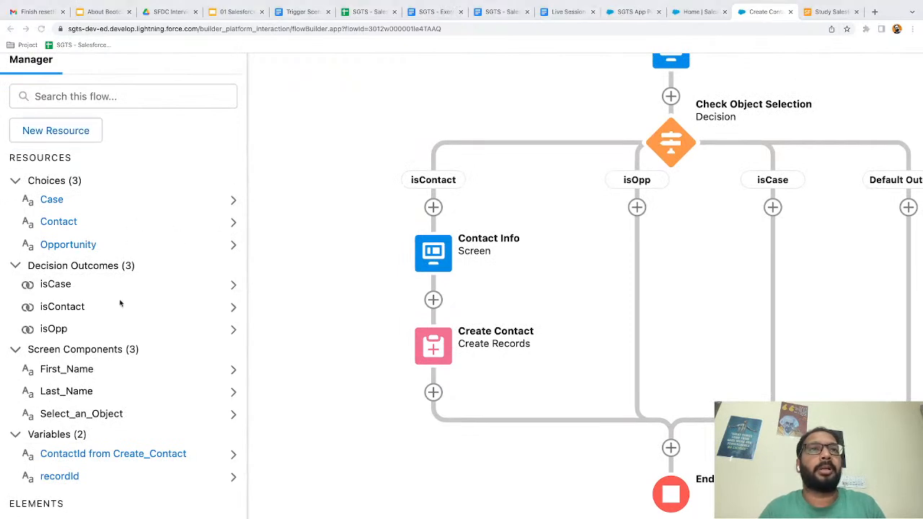
pyautogui.scroll(-3, 132, 333)
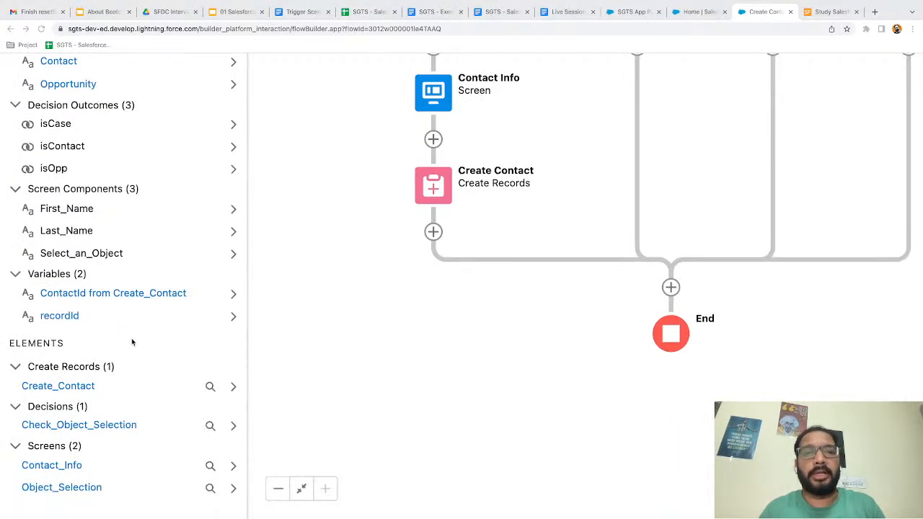
pyautogui.scroll(3, 132, 343)
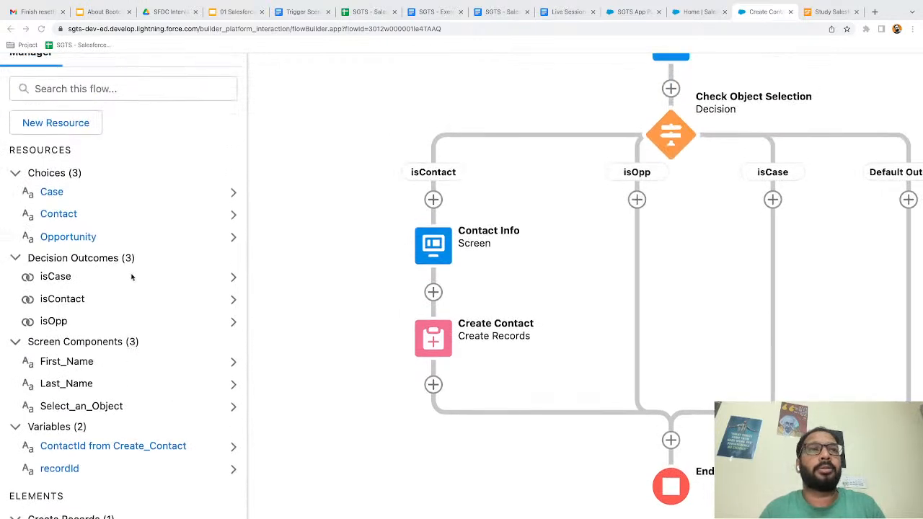
pyautogui.scroll(1, 132, 277)
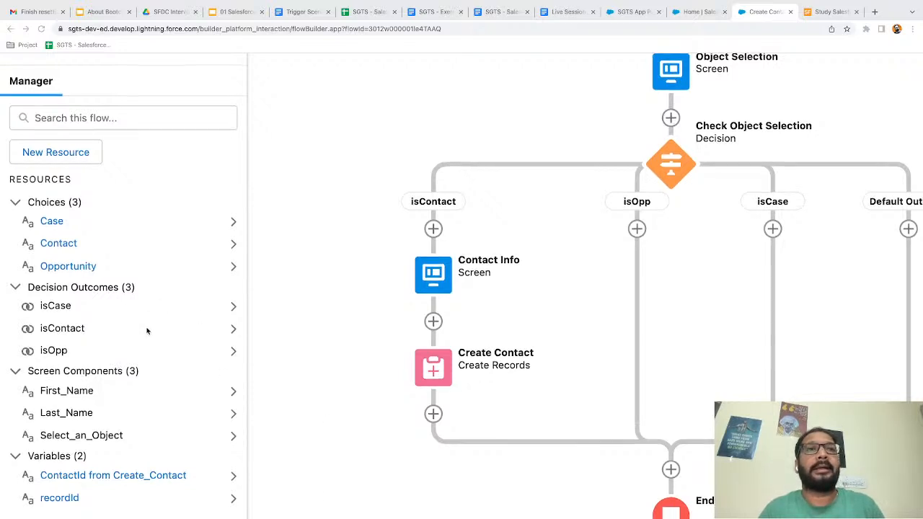
pyautogui.scroll(-1, 147, 330)
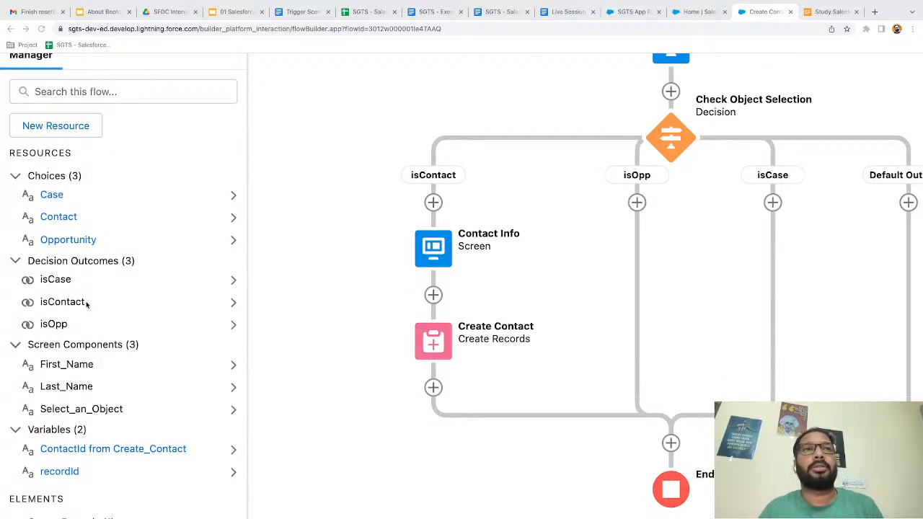
pyautogui.click(64, 303)
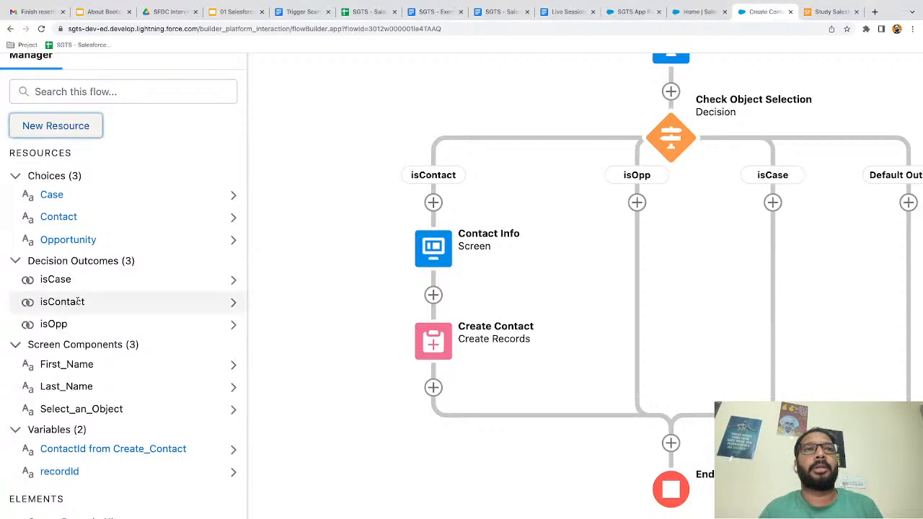
pyautogui.click(232, 303)
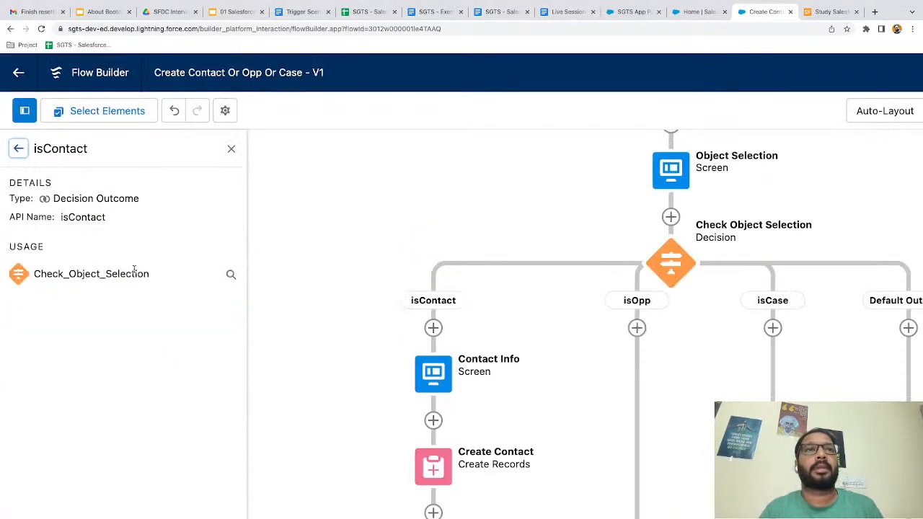
pyautogui.click(231, 276)
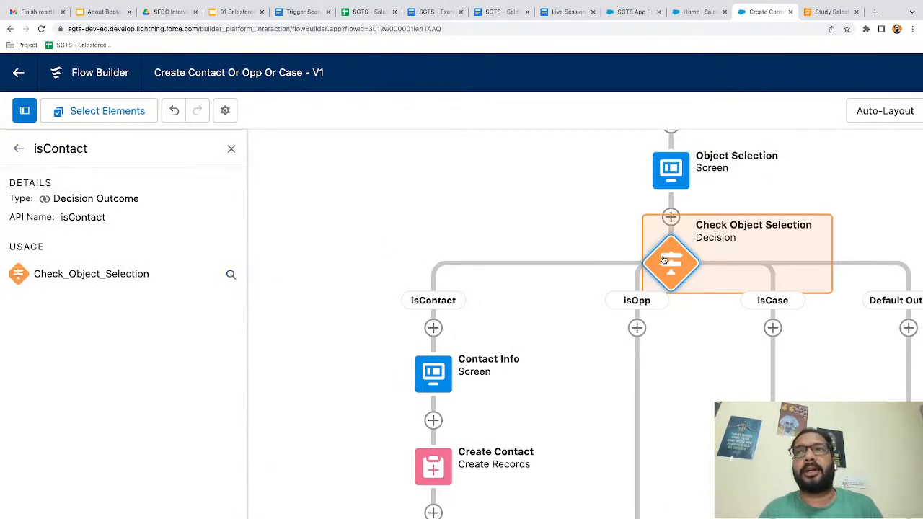
pyautogui.click(18, 148)
pyautogui.scroll(-3, 87, 317)
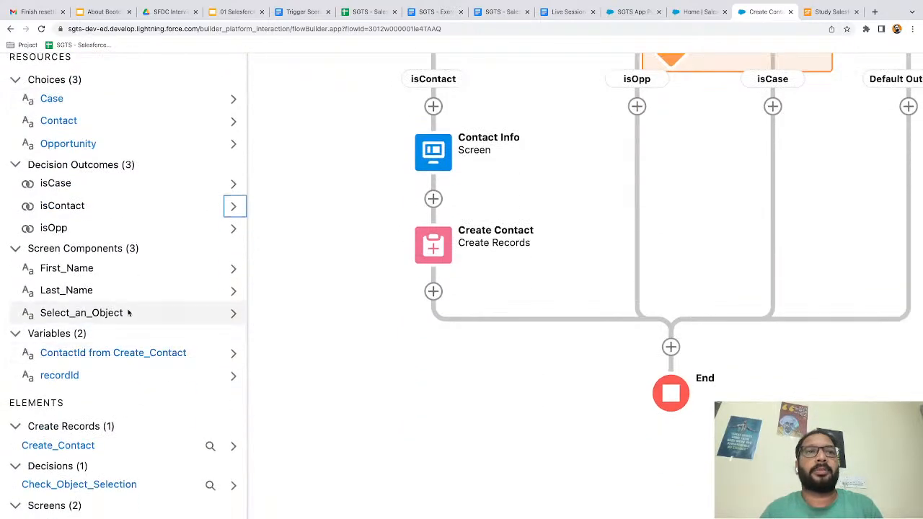
pyautogui.scroll(-1, 128, 313)
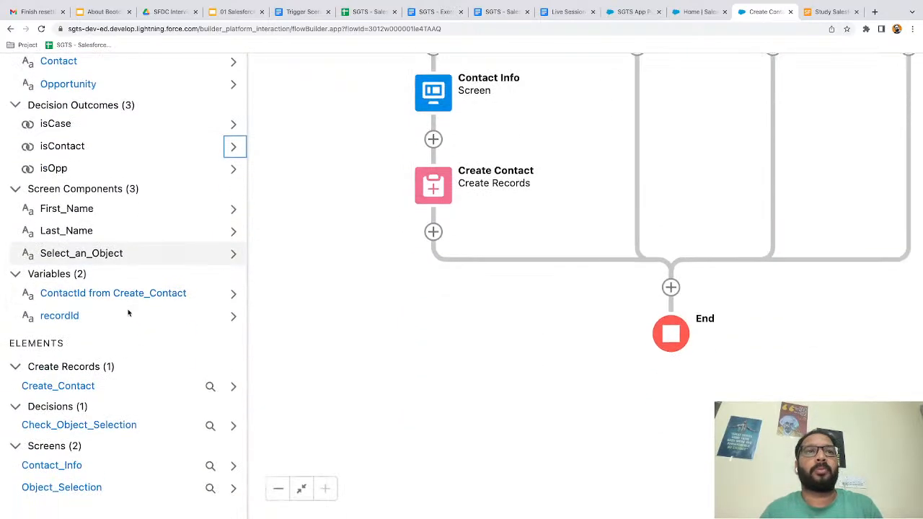
pyautogui.click(127, 434)
# Step: Open the Create Contact element for editing and add a third field row for the contact's AccountId field
pyautogui.hscroll(3, 469, 374)
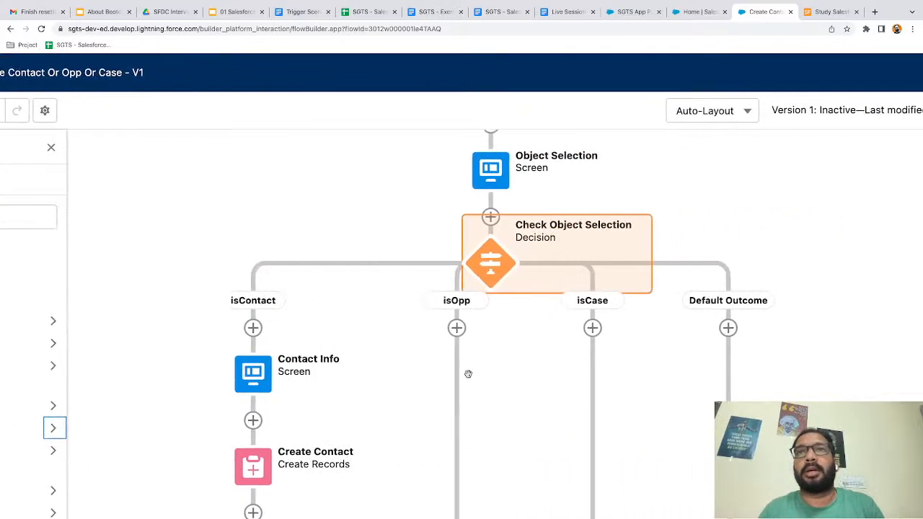
pyautogui.scroll(-1, 468, 374)
pyautogui.scroll(-1, 370, 352)
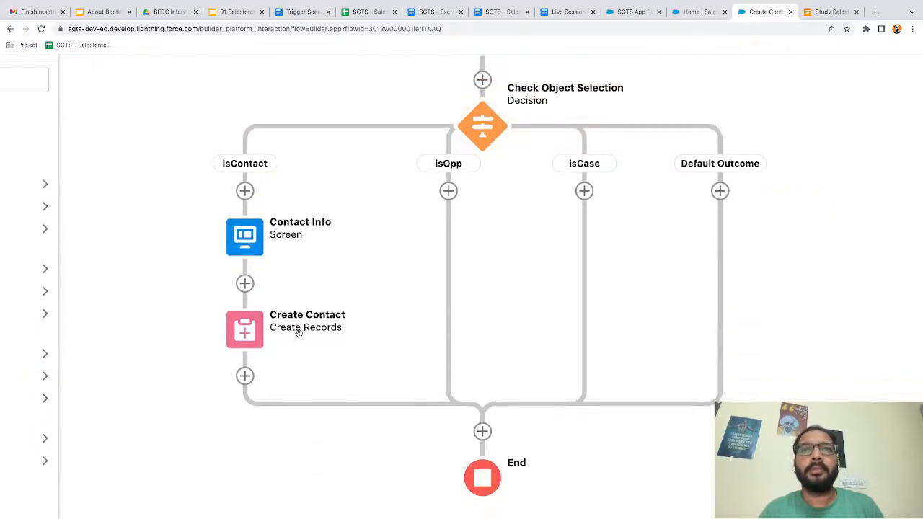
pyautogui.scroll(-1, 298, 332)
pyautogui.doubleClick(245, 259)
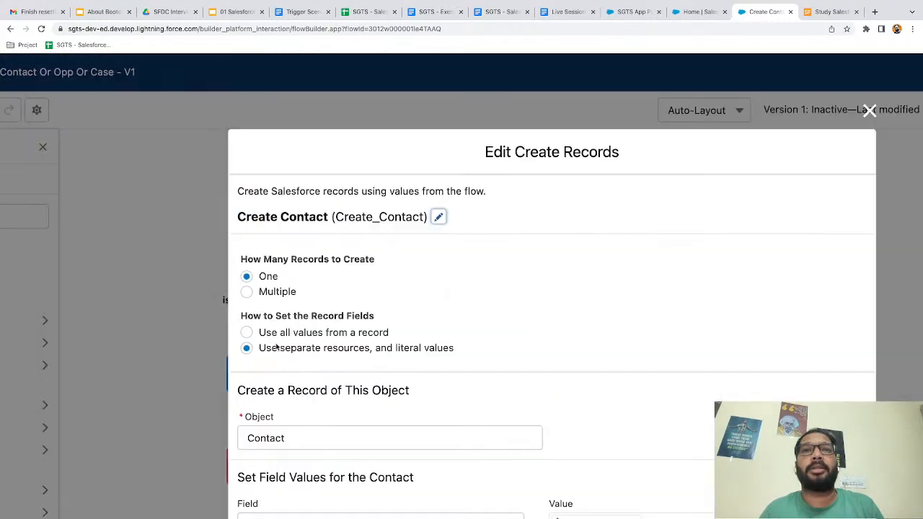
pyautogui.scroll(-2, 276, 346)
pyautogui.hscroll(3, 275, 345)
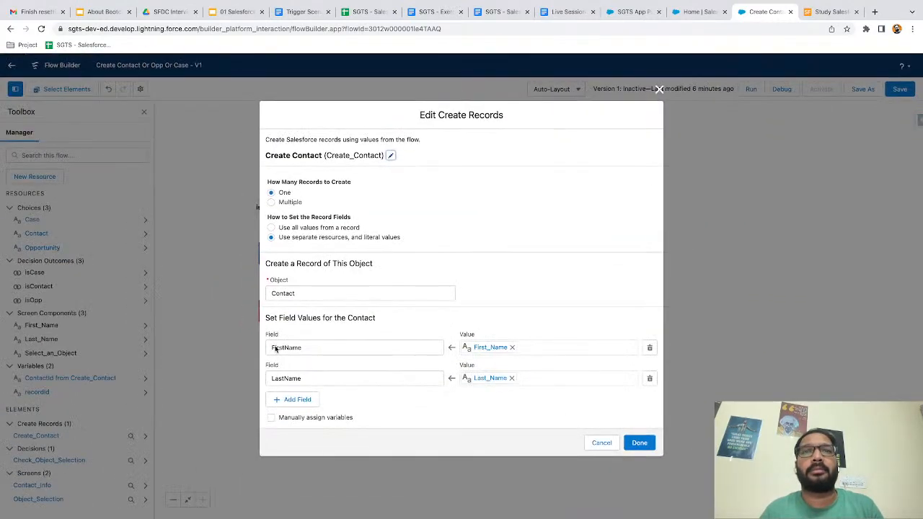
pyautogui.click(295, 399)
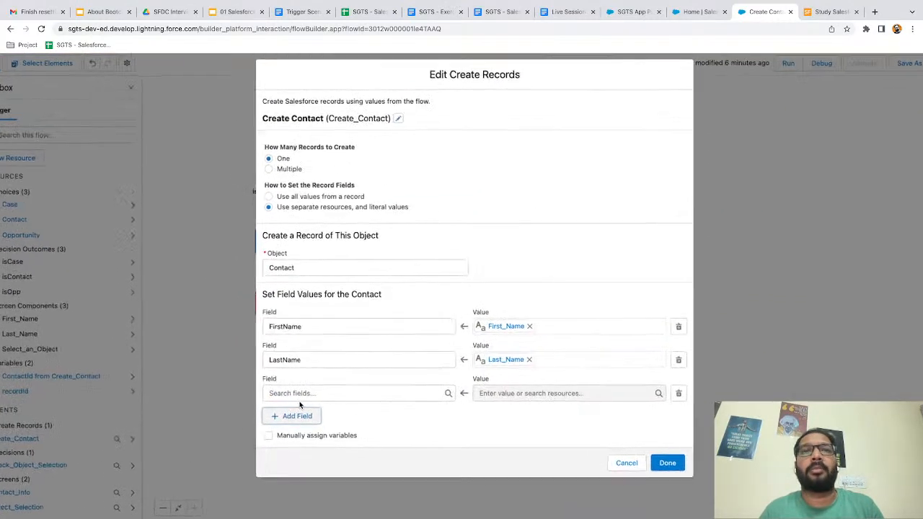
pyautogui.click(318, 394)
pyautogui.write('account')
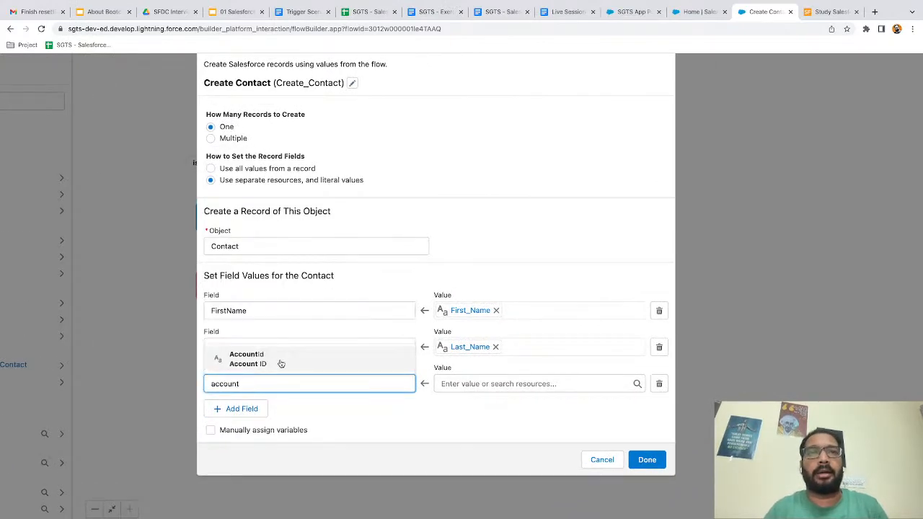
pyautogui.click(280, 361)
# Step: Set the AccountId field's value to the recordId variable and confirm the Create Contact element
pyautogui.click(476, 386)
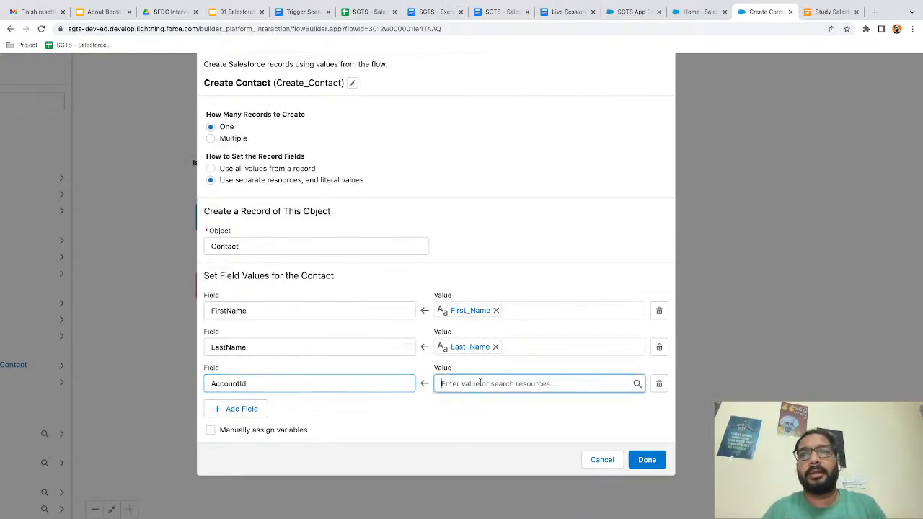
pyautogui.write('record')
pyautogui.click(473, 358)
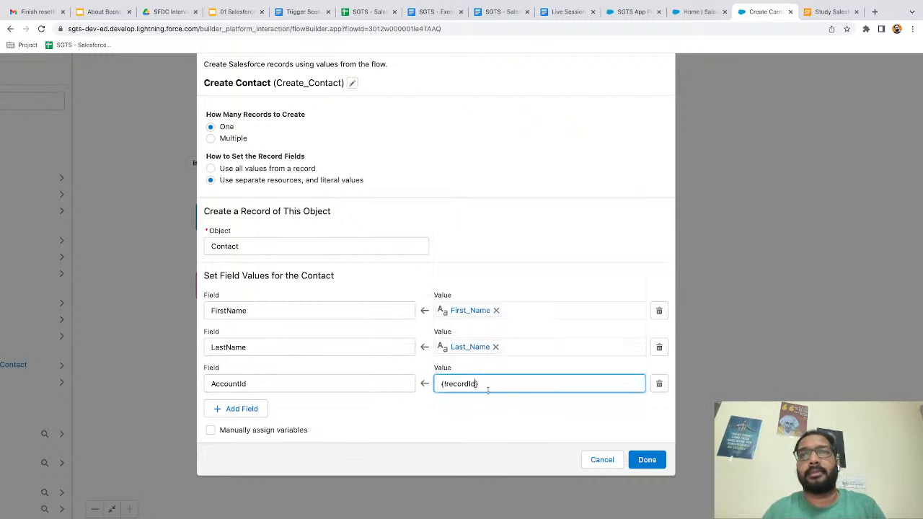
pyautogui.click(488, 410)
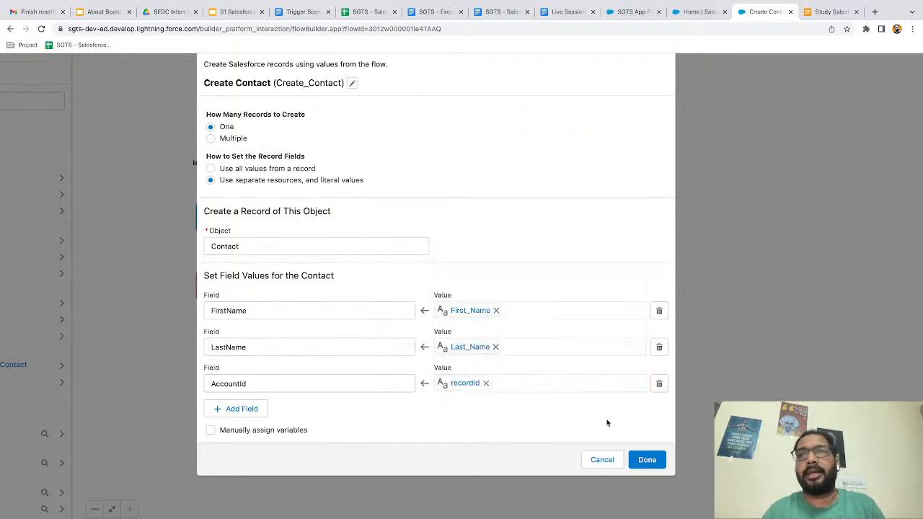
pyautogui.click(647, 460)
pyautogui.click(590, 329)
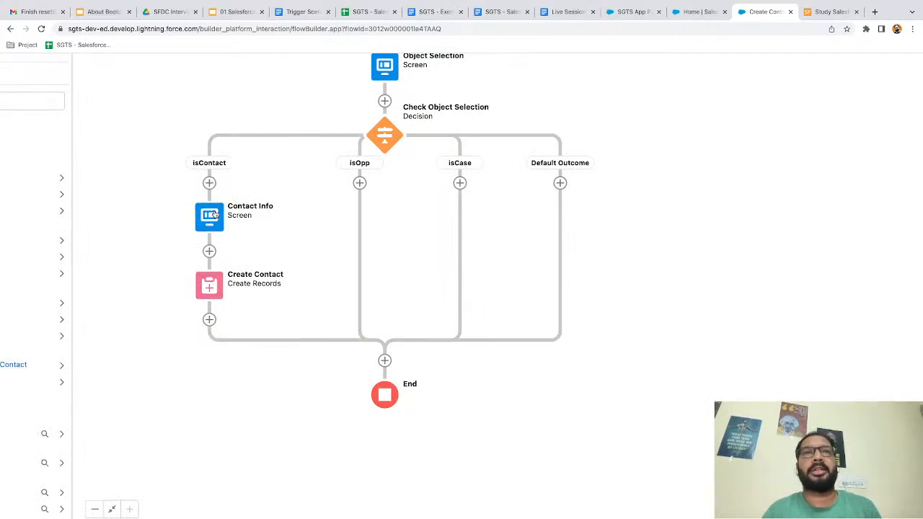
# Step: Add a Screen element on the isOpp branch and label it "Opp Info"
pyautogui.click(360, 183)
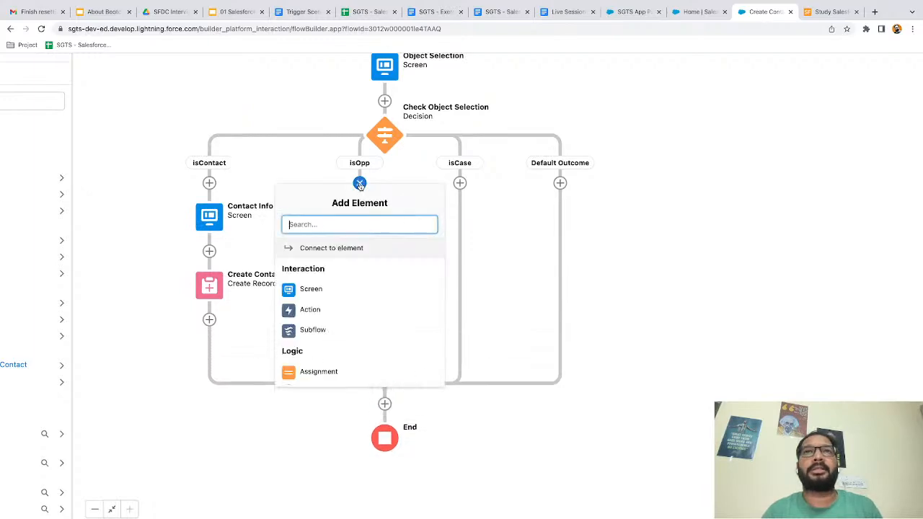
pyautogui.click(324, 298)
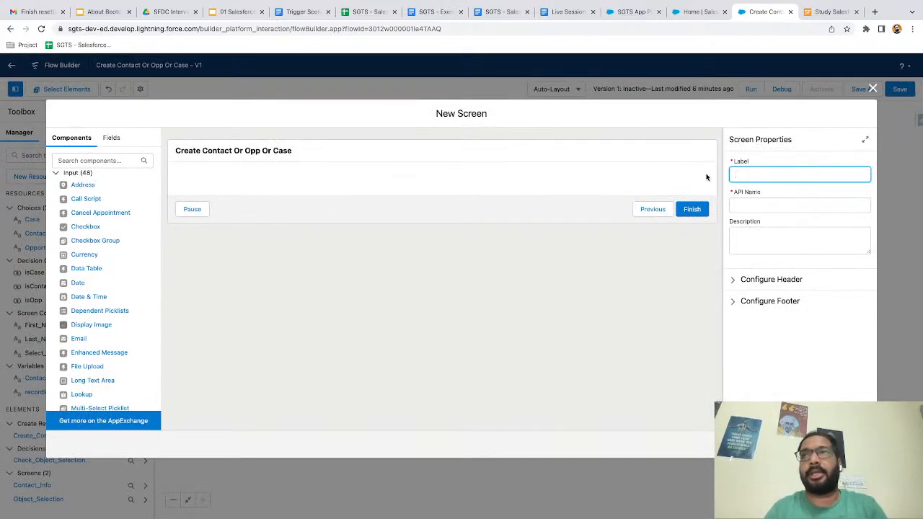
pyautogui.write('Opp I')
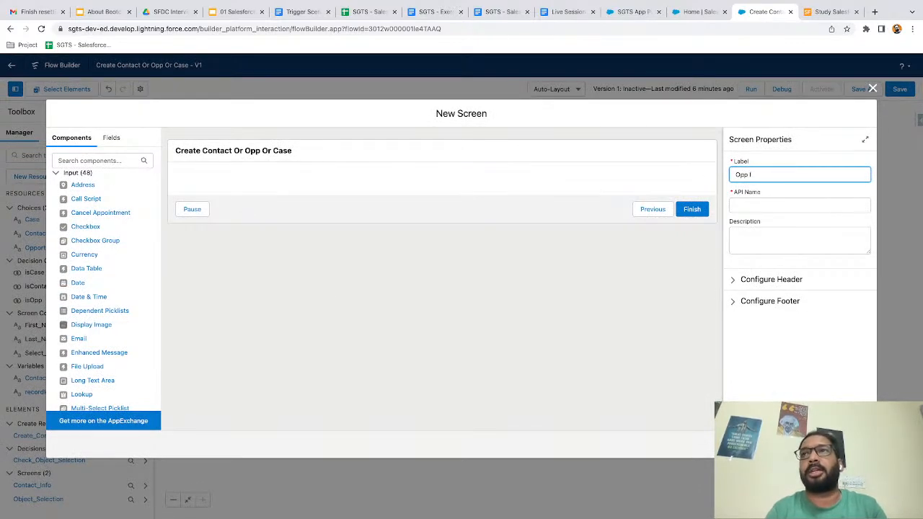
pyautogui.write('nfo')
pyautogui.click(587, 235)
# Step: Add a Text component labelled "Opportunity Name" to the Opp Info screen and make it required
pyautogui.click(98, 160)
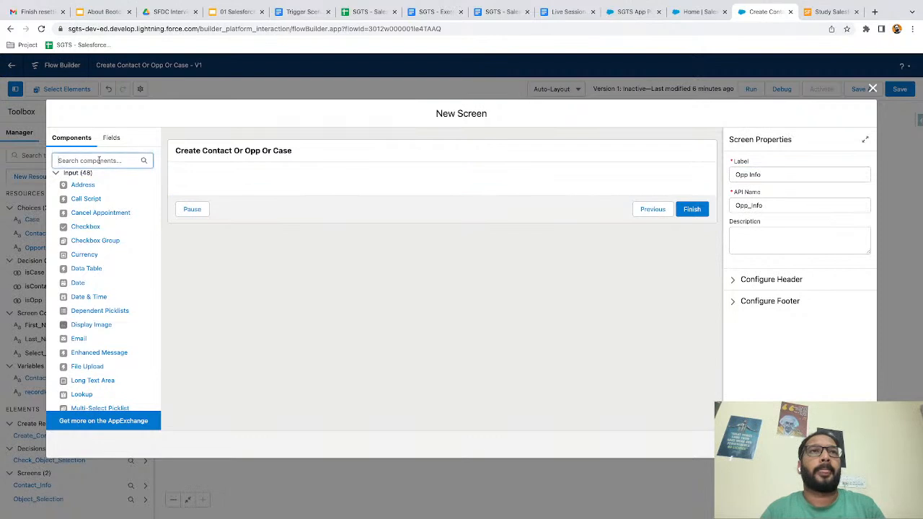
pyautogui.write('text')
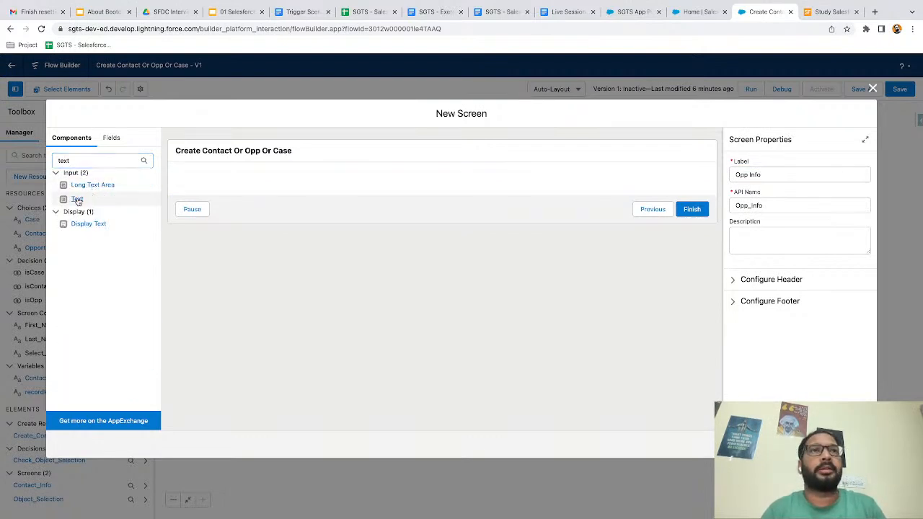
pyautogui.click(78, 200)
pyautogui.click(764, 176)
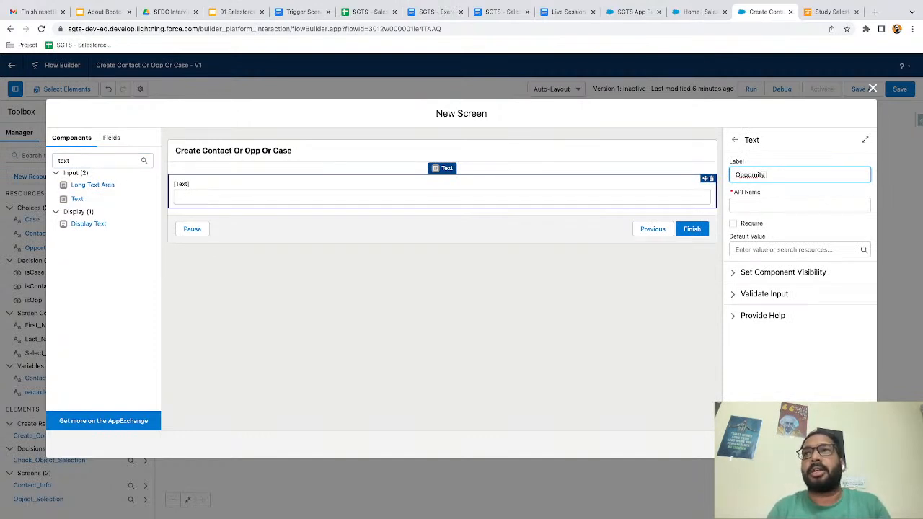
pyautogui.write('Opportunity Name')
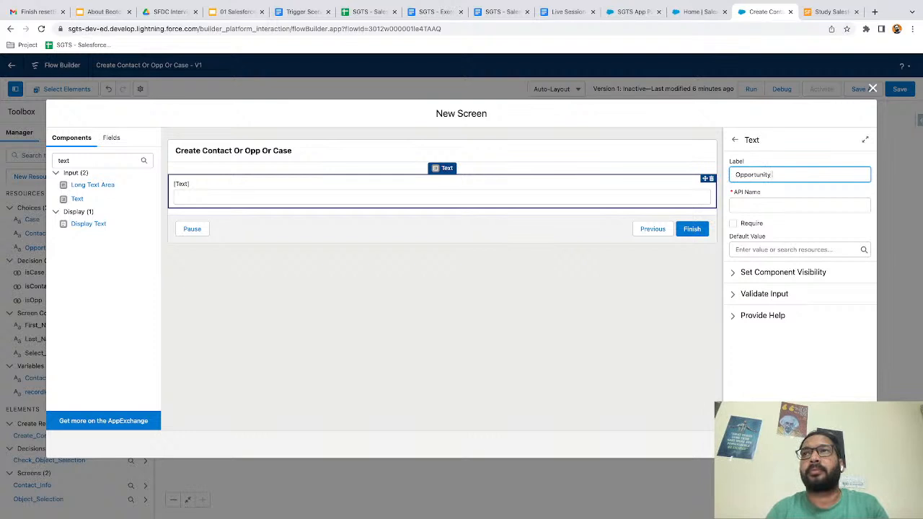
pyautogui.click(809, 232)
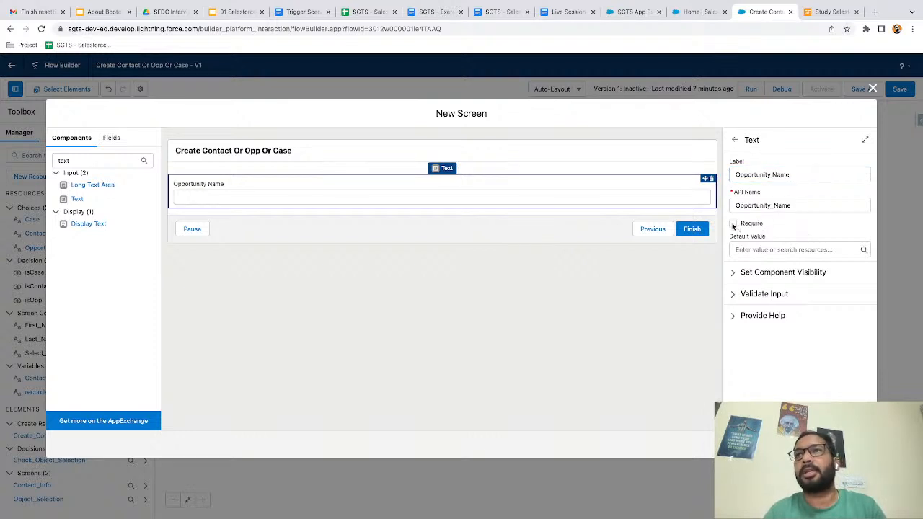
pyautogui.click(733, 225)
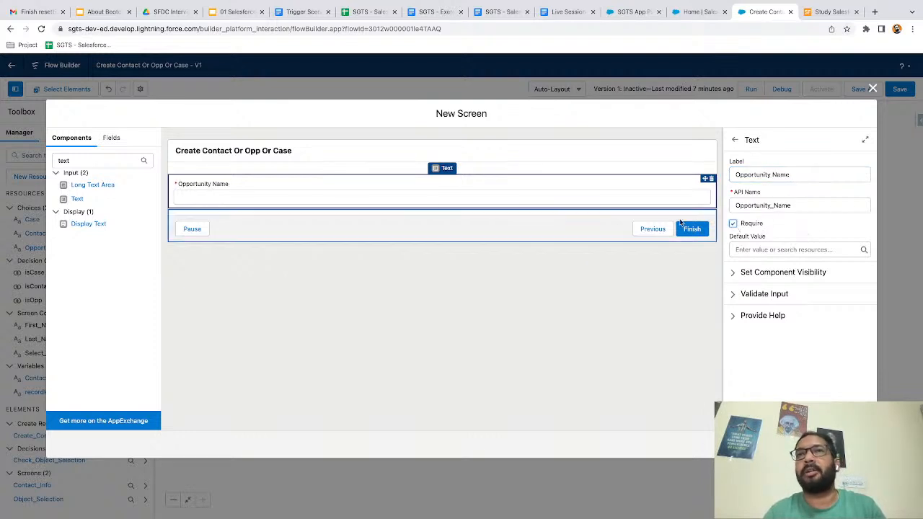
# Step: Add a Date component labelled "Close Date" below Opportunity Name and make it required
pyautogui.click(90, 160)
pyautogui.doubleClick(90, 161)
pyautogui.write('date')
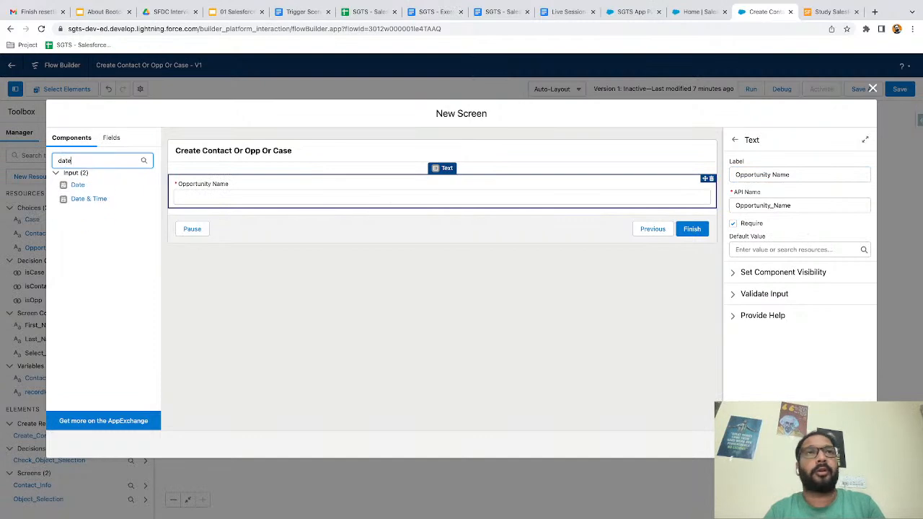
pyautogui.click(85, 185)
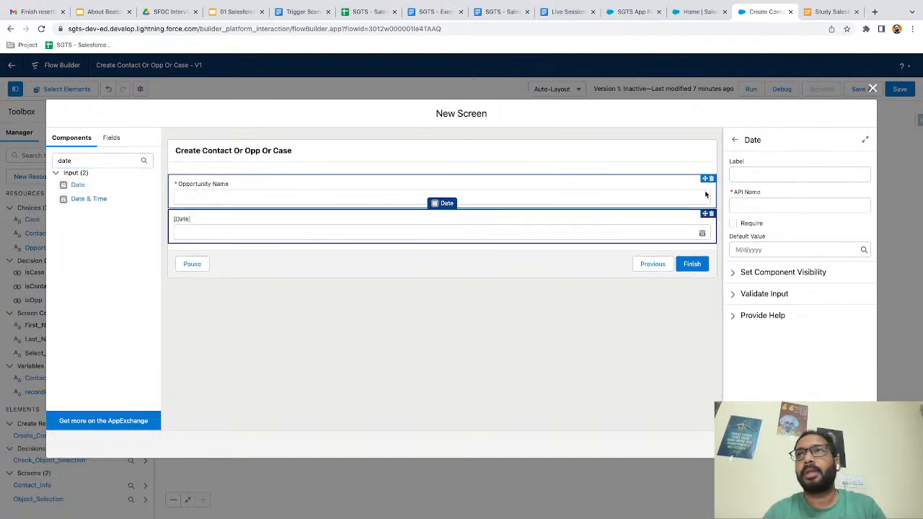
pyautogui.scroll(2, 706, 195)
pyautogui.scroll(-1, 706, 195)
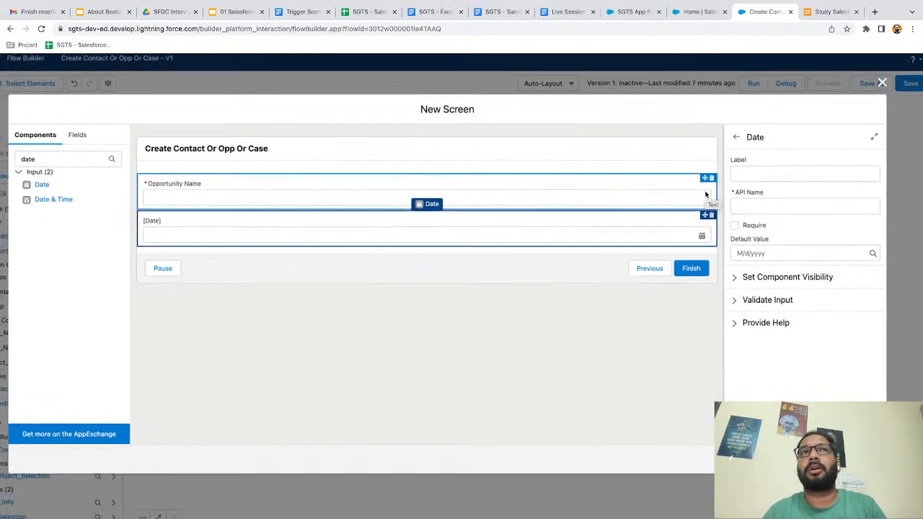
pyautogui.click(769, 176)
pyautogui.write('Close Date')
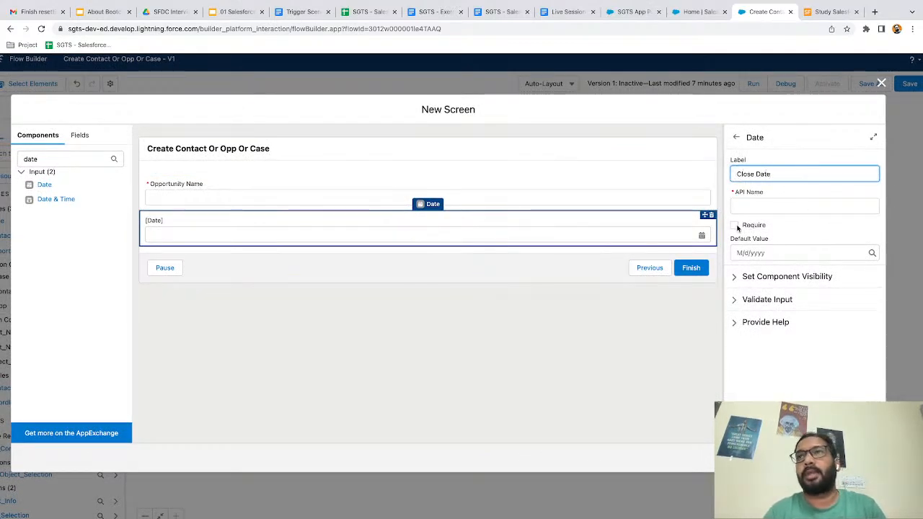
pyautogui.click(735, 226)
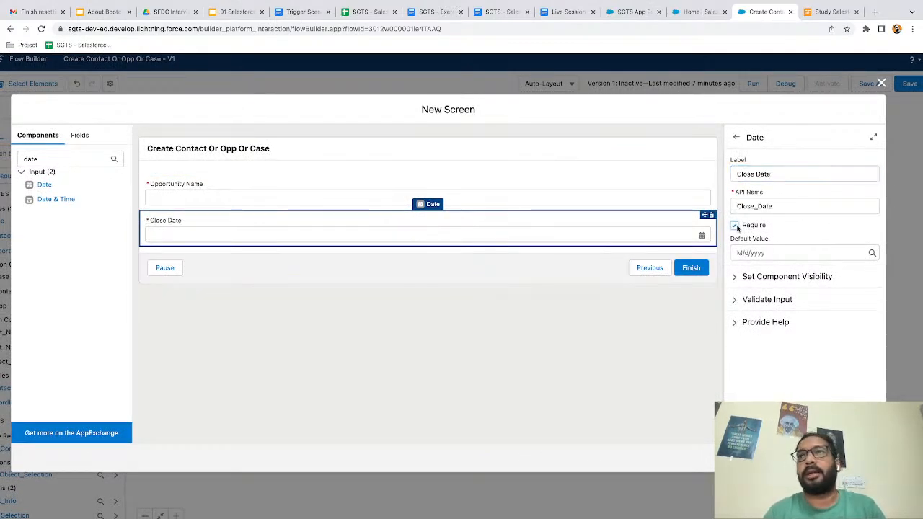
# Step: Add a Picklist component labelled "Stage Name" below Close Date and make it required
pyautogui.doubleClick(82, 158)
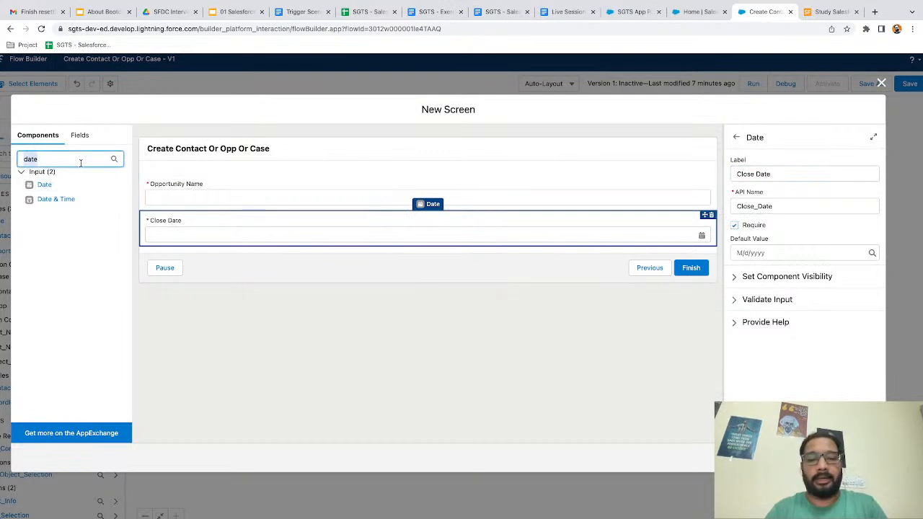
pyautogui.write('pick')
pyautogui.click(48, 214)
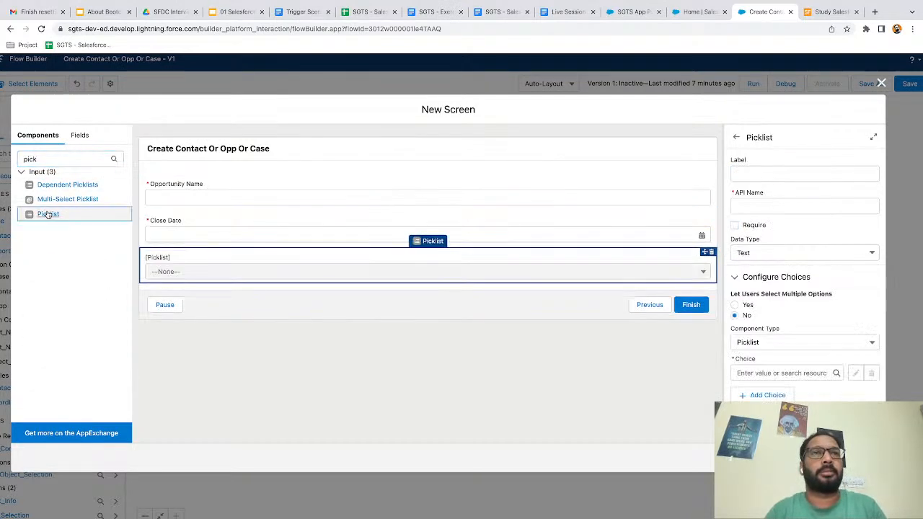
pyautogui.click(752, 173)
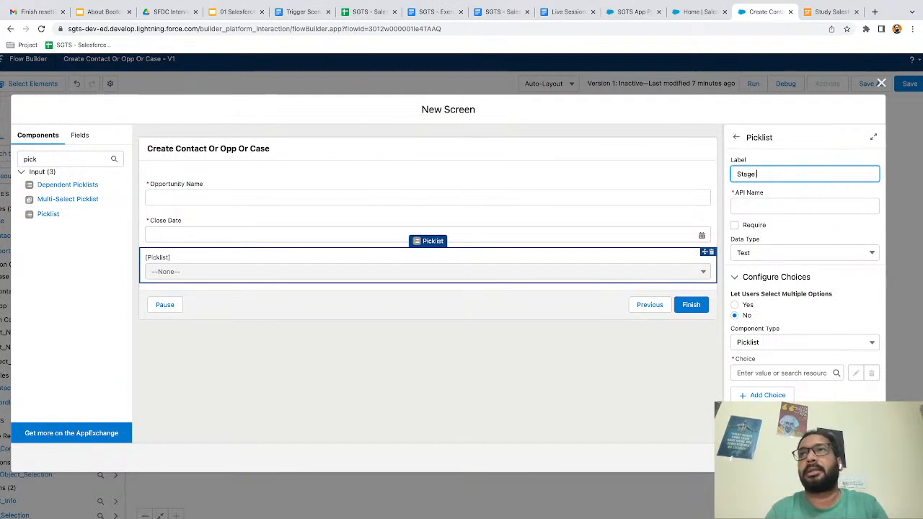
pyautogui.click(795, 216)
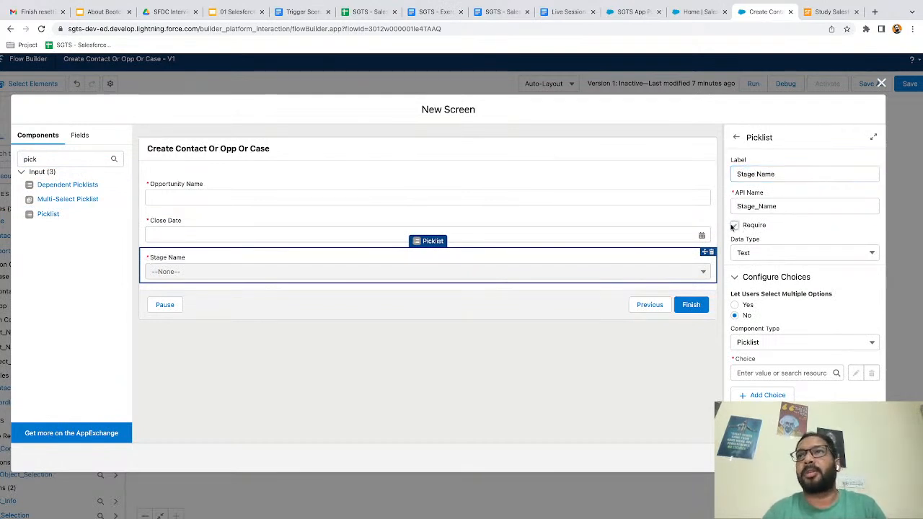
# Step: Create a new choice resource for the Stage Name picklist as a Picklist Choice Set with API name StageName
pyautogui.scroll(-1, 767, 332)
pyautogui.click(766, 361)
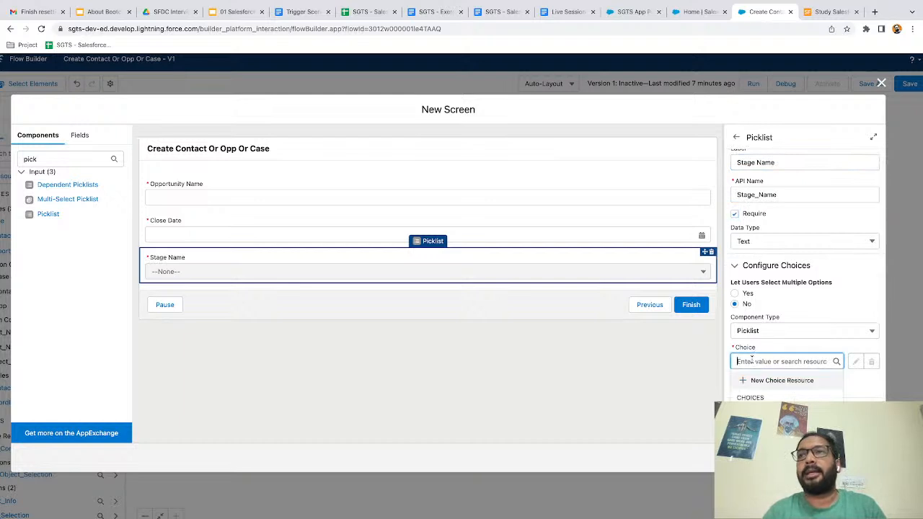
pyautogui.click(759, 381)
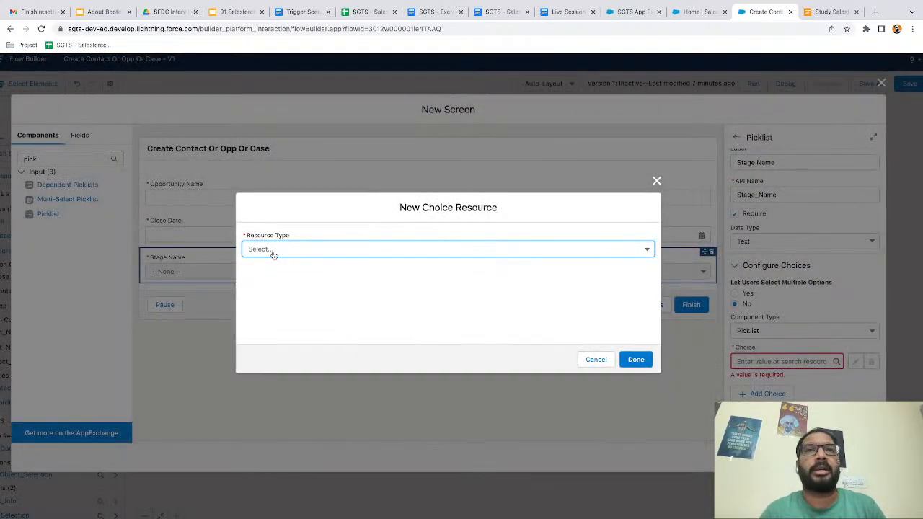
pyautogui.click(273, 252)
pyautogui.click(286, 337)
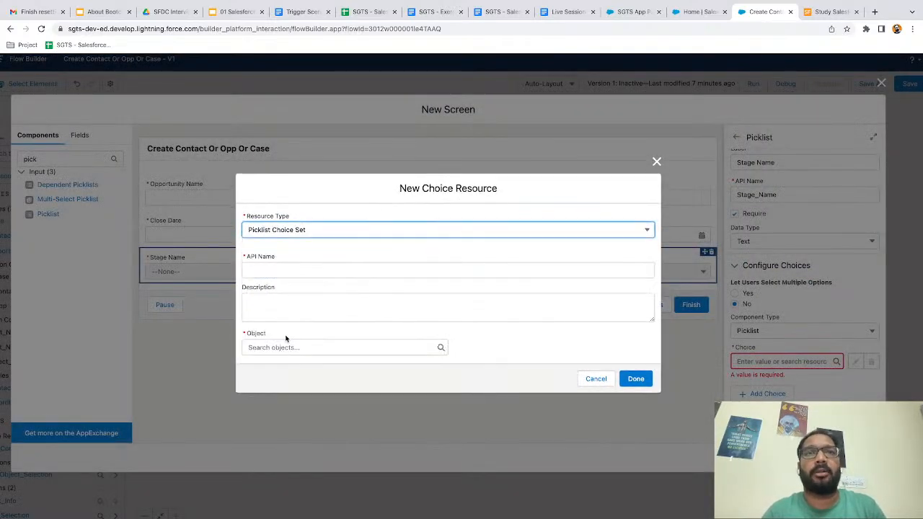
pyautogui.click(273, 271)
pyautogui.write('StageName')
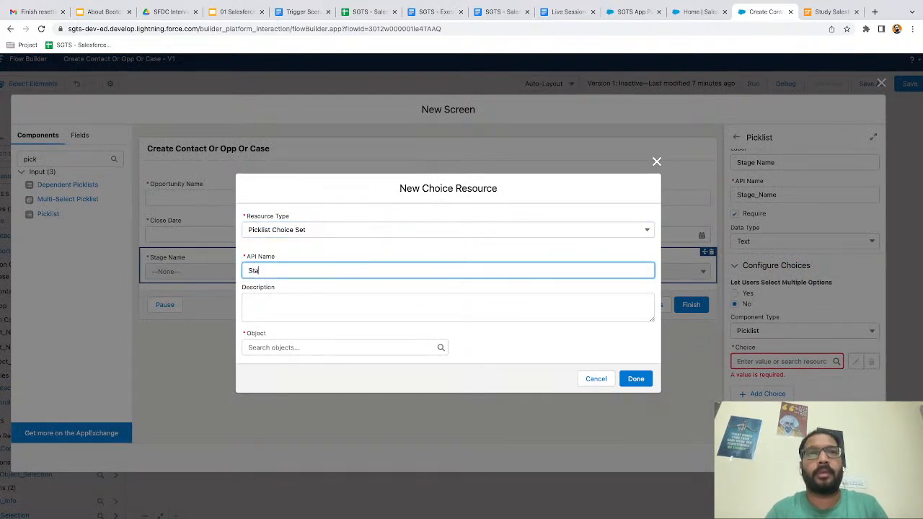
# Step: Base the choice set on the Opportunity object's StageName field with data type Picklist and confirm the resource
pyautogui.click(257, 347)
pyautogui.write('opp')
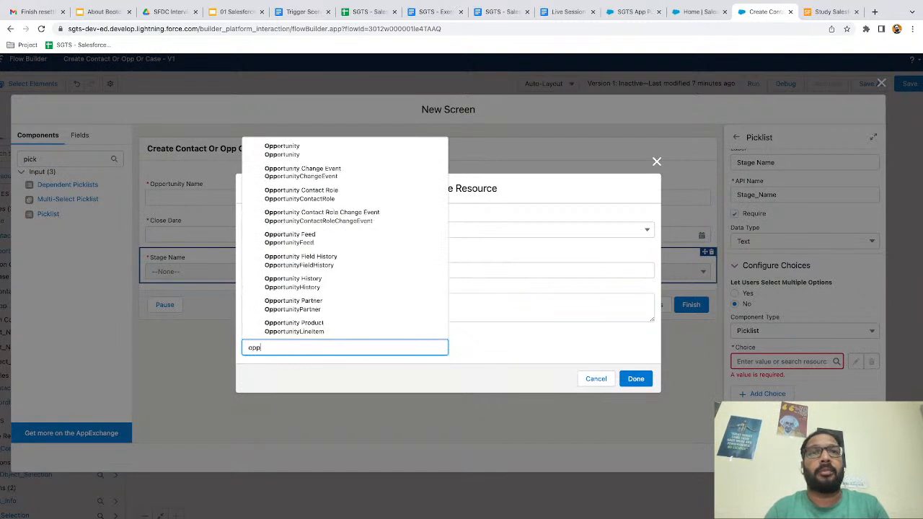
pyautogui.write('rortunity')
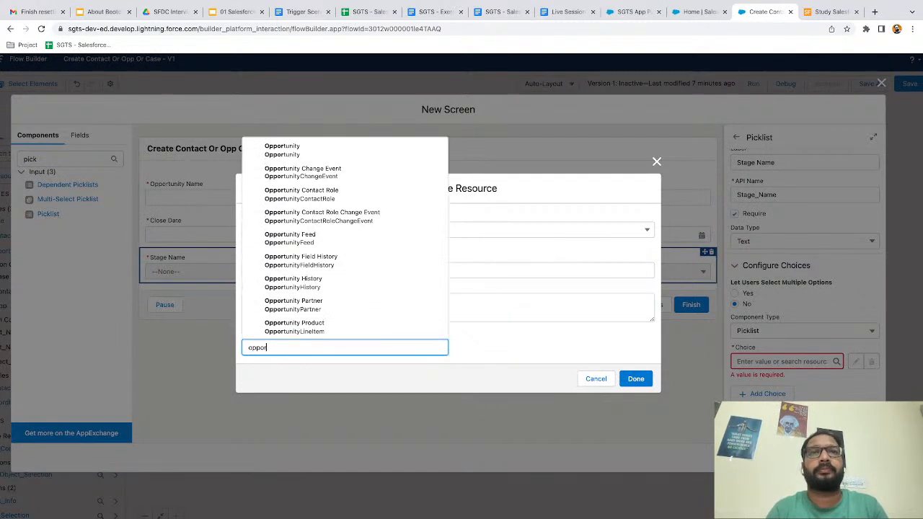
pyautogui.click(287, 149)
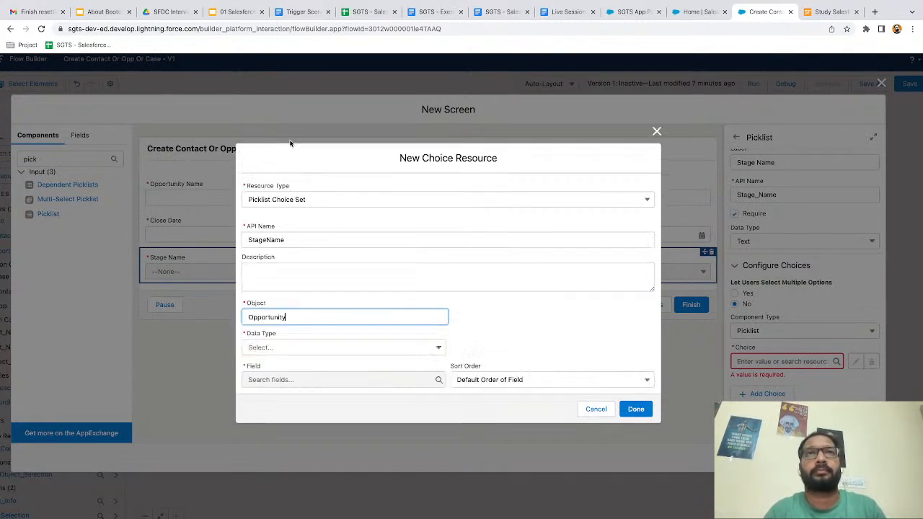
pyautogui.click(261, 348)
pyautogui.click(264, 367)
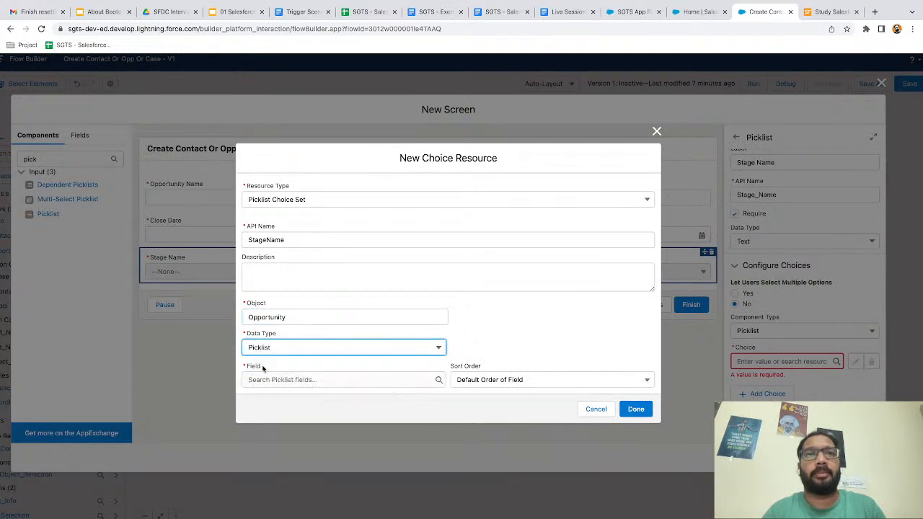
pyautogui.click(280, 380)
pyautogui.write('stage')
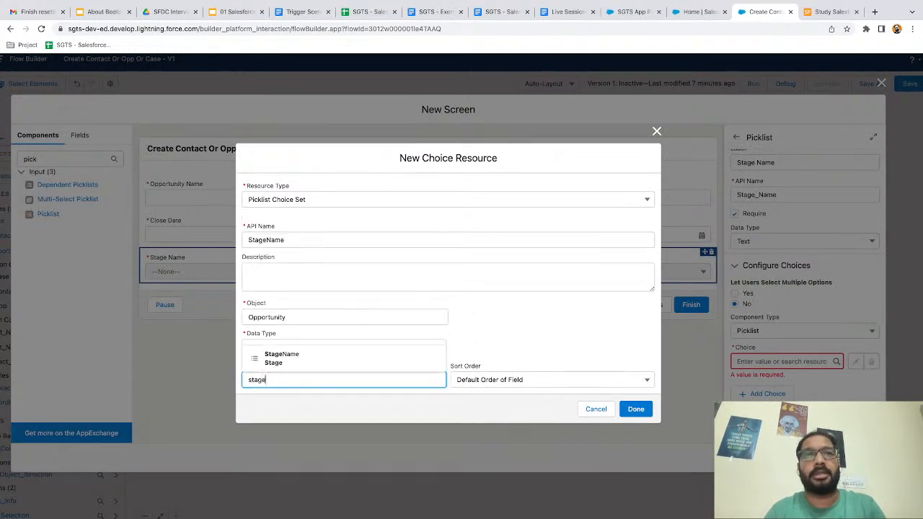
pyautogui.click(278, 364)
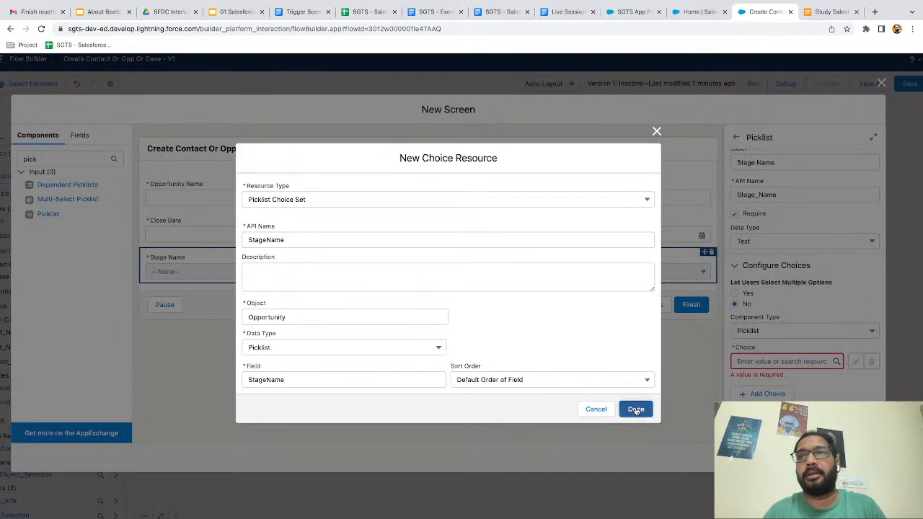
pyautogui.click(635, 409)
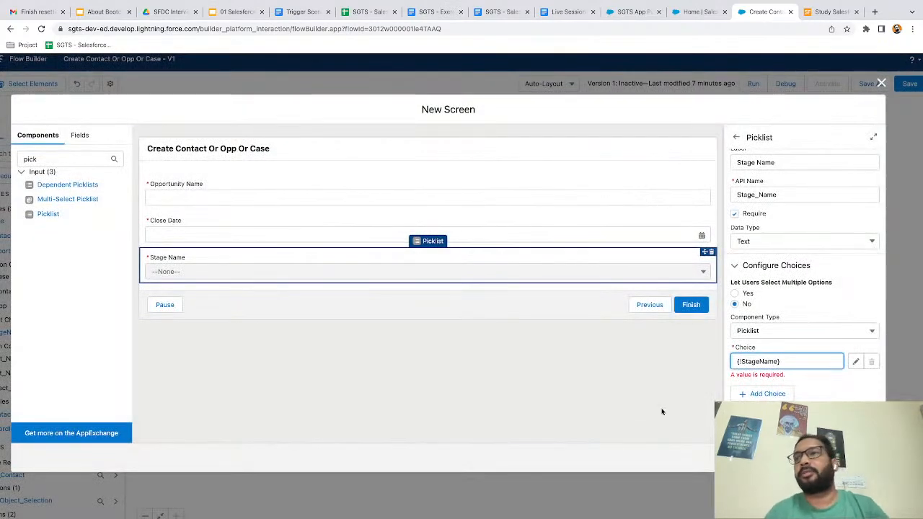
# Step: Confirm the new Opp Info screen and reopen it briefly to check its components
pyautogui.click(862, 457)
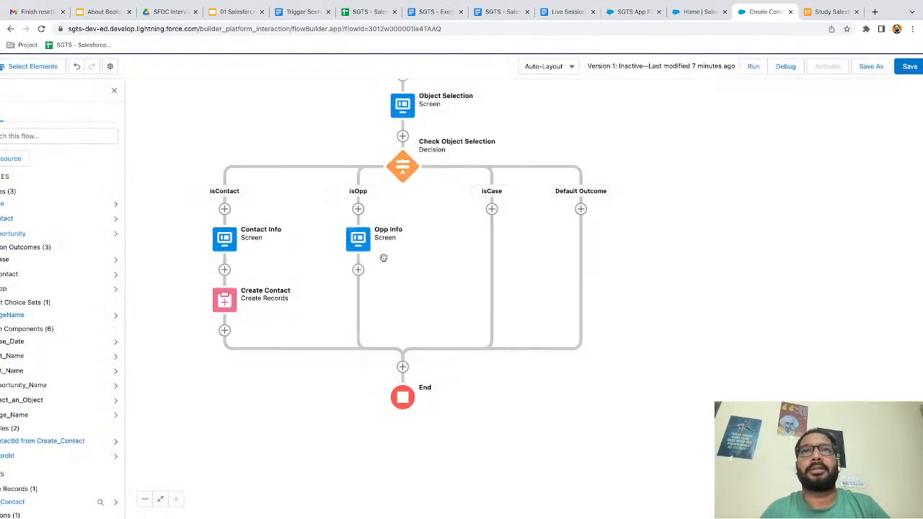
pyautogui.doubleClick(355, 241)
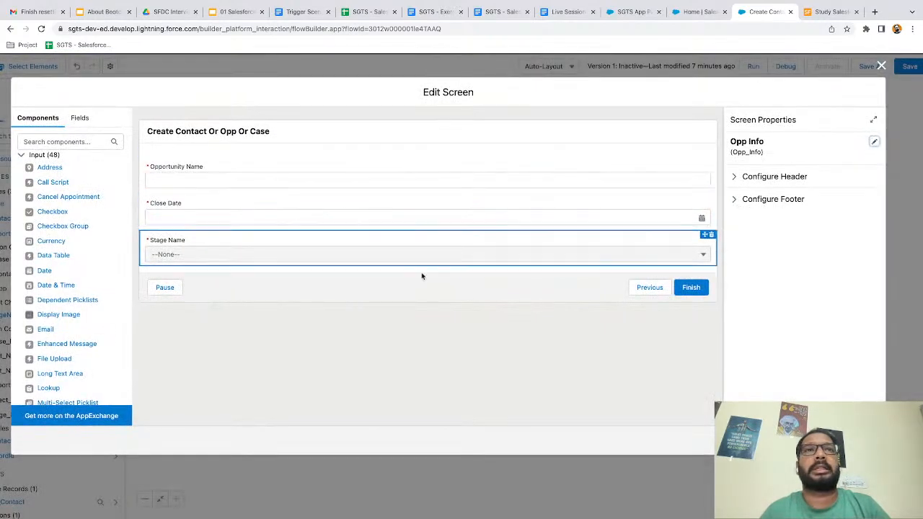
pyautogui.click(864, 441)
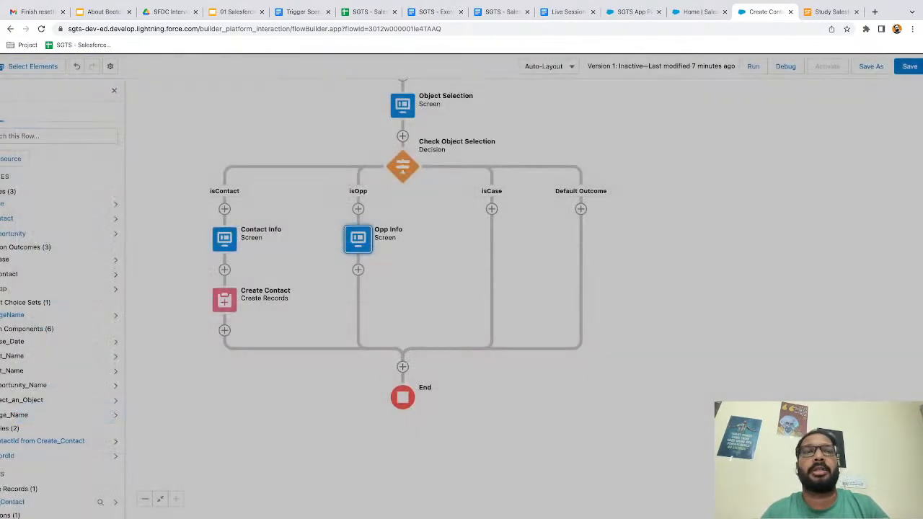
# Step: Add a Create Records element after the Opp Info screen and label it "Create Opp"
pyautogui.click(359, 271)
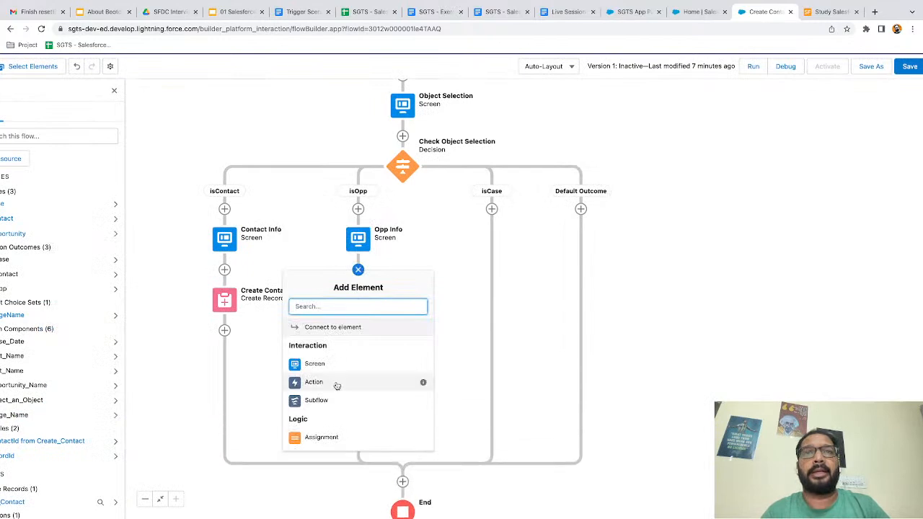
pyautogui.scroll(-5, 336, 383)
pyautogui.click(319, 368)
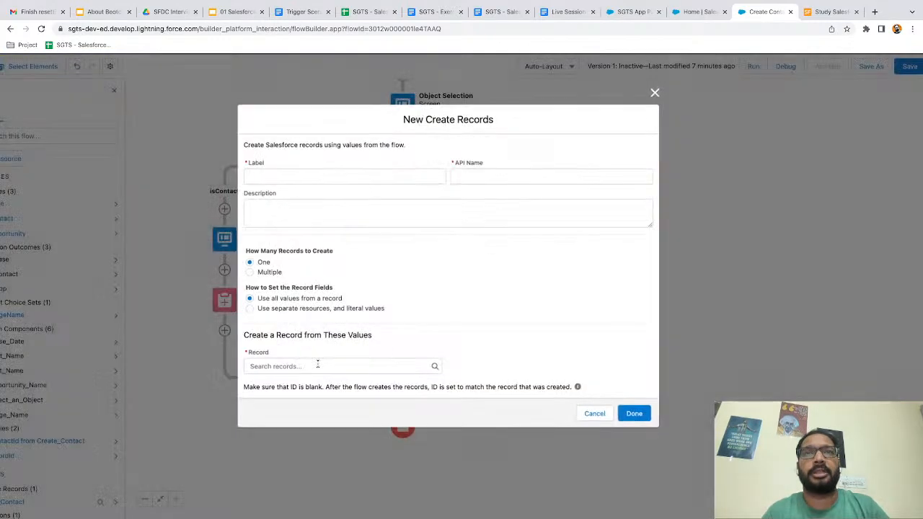
pyautogui.write('Create R')
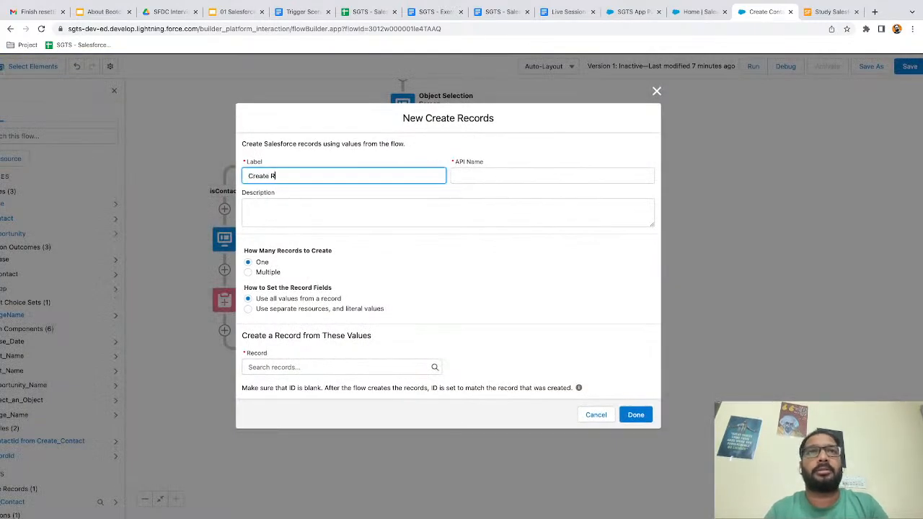
pyautogui.write('ecor')
pyautogui.write('O')
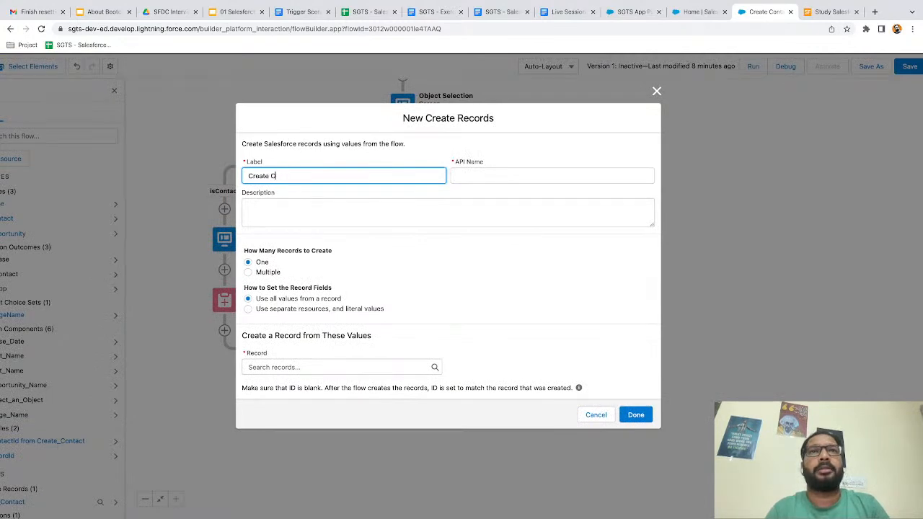
pyautogui.write('pp')
pyautogui.click(352, 293)
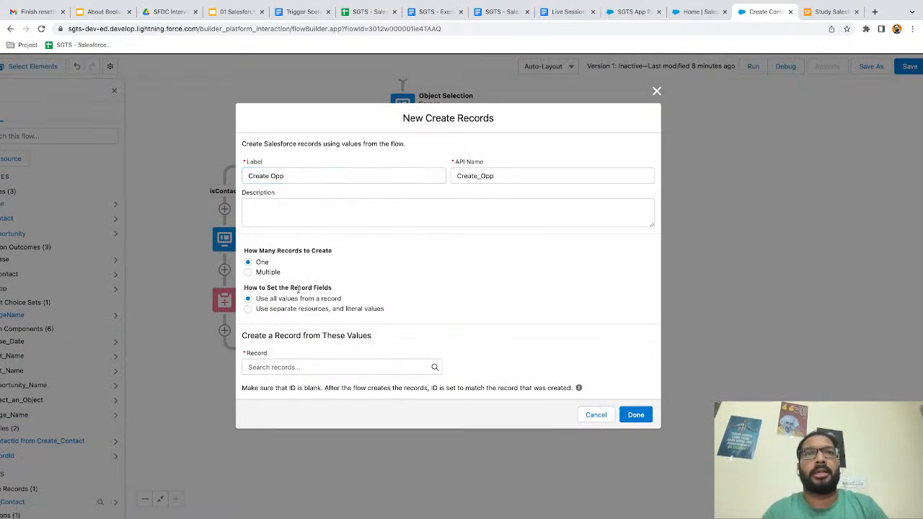
# Step: Set the record fields to use separate resources and literal values, and choose Opportunity as the object
pyautogui.scroll(3, 299, 289)
pyautogui.scroll(2, 240, 310)
pyautogui.scroll(-2, 239, 307)
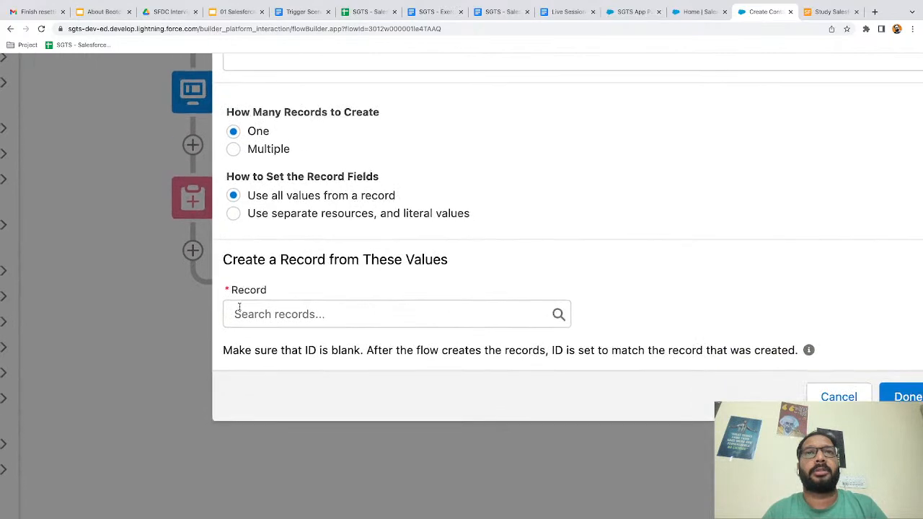
pyautogui.click(234, 214)
pyautogui.hscroll(2, 339, 236)
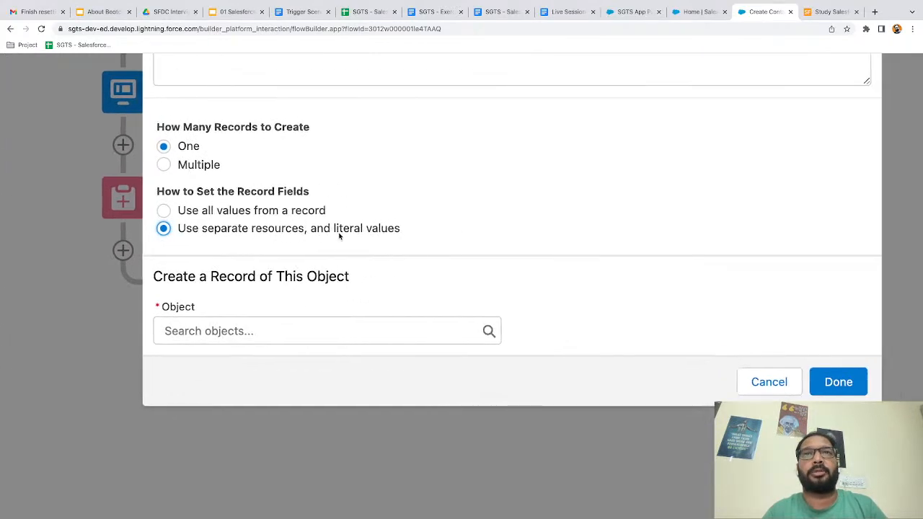
pyautogui.scroll(-1, 336, 231)
pyautogui.click(211, 268)
pyautogui.write('opp')
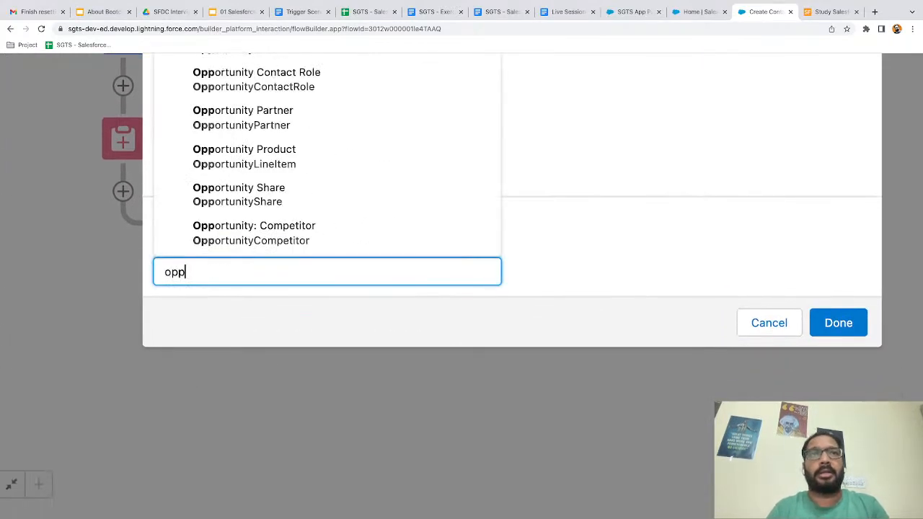
pyautogui.write('ortunity')
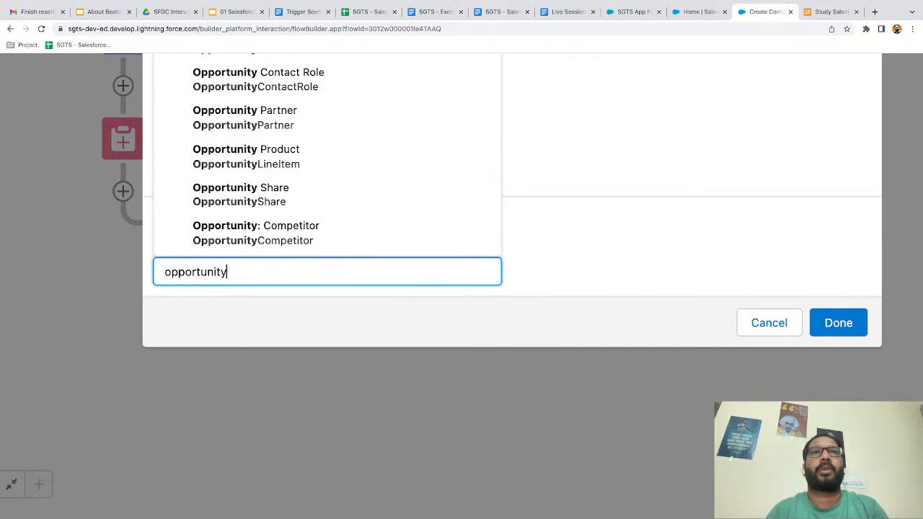
pyautogui.scroll(1, 212, 273)
pyautogui.click(282, 130)
pyautogui.scroll(-1, 313, 243)
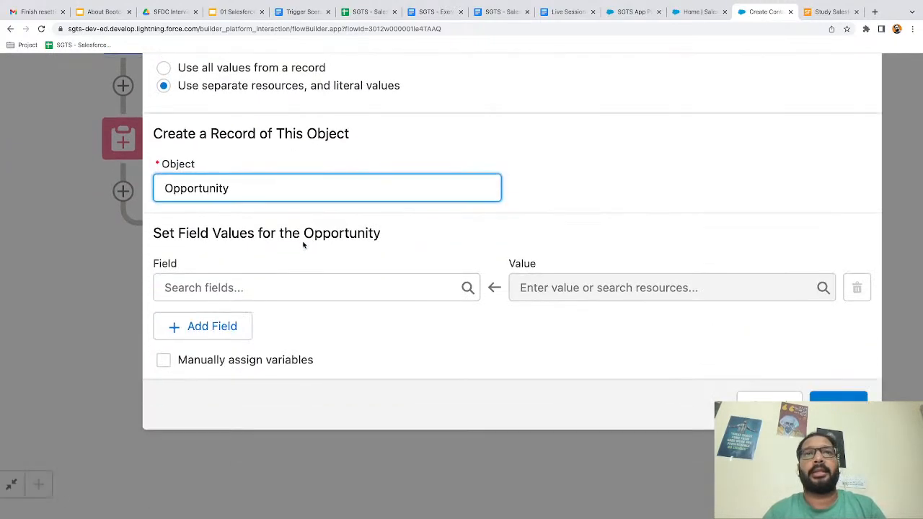
# Step: Set the Opportunity's Name field to the Opportunity_Name screen component
pyautogui.click(246, 281)
pyautogui.write('name')
pyautogui.click(245, 216)
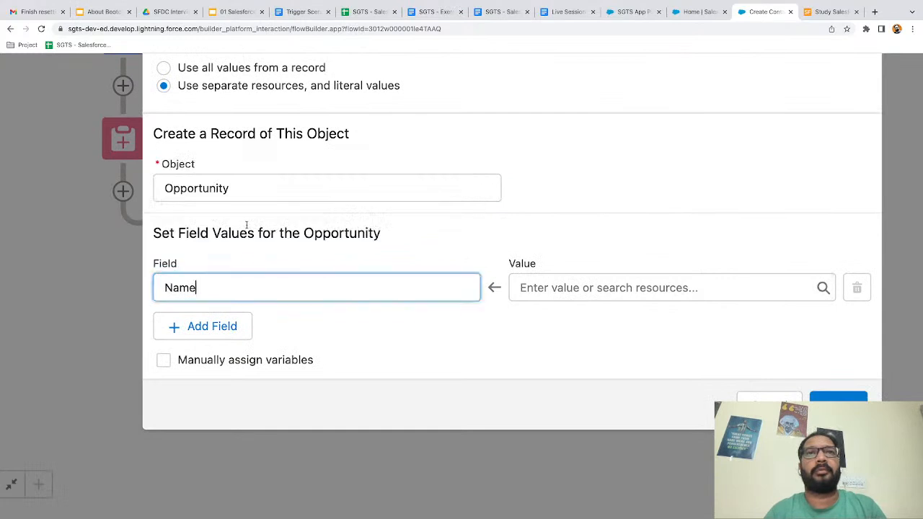
pyautogui.click(525, 280)
pyautogui.write('name')
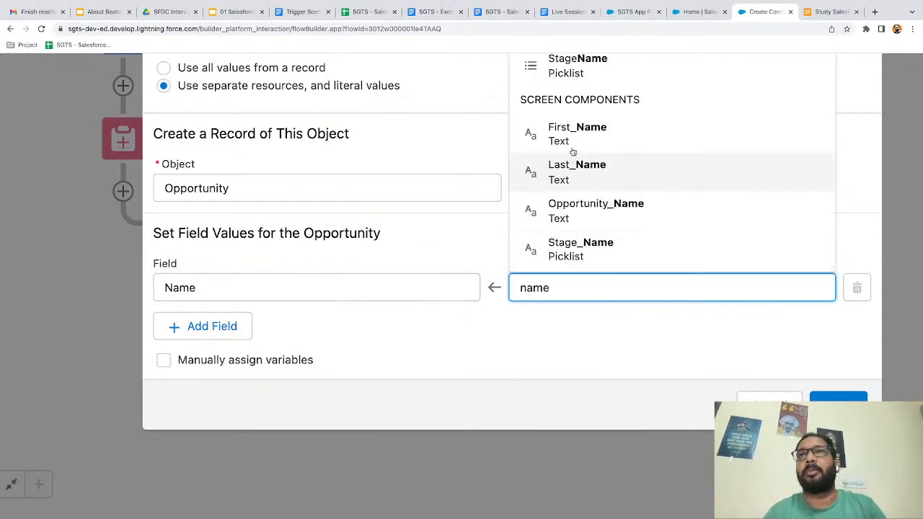
pyautogui.click(578, 213)
# Step: Add a second field assignment that sets CloseDate to the Close_Date screen component
pyautogui.click(212, 326)
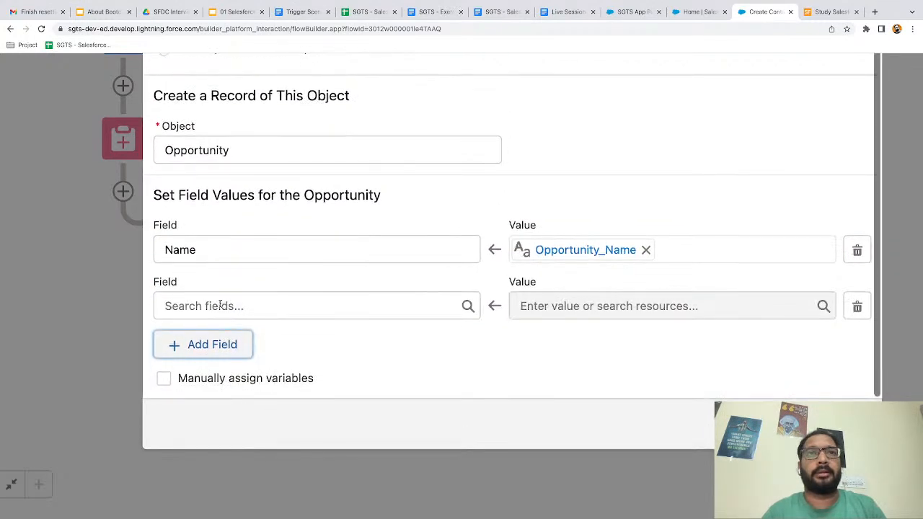
pyautogui.click(220, 306)
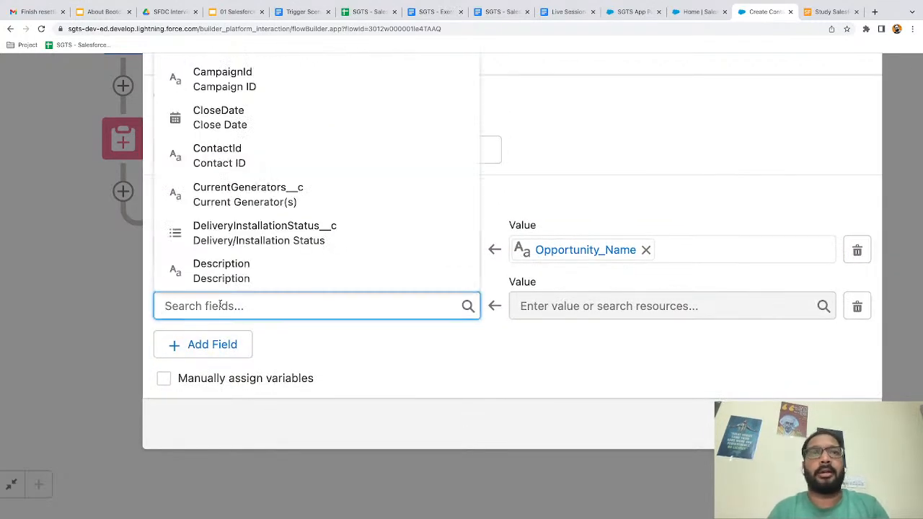
pyautogui.write('close')
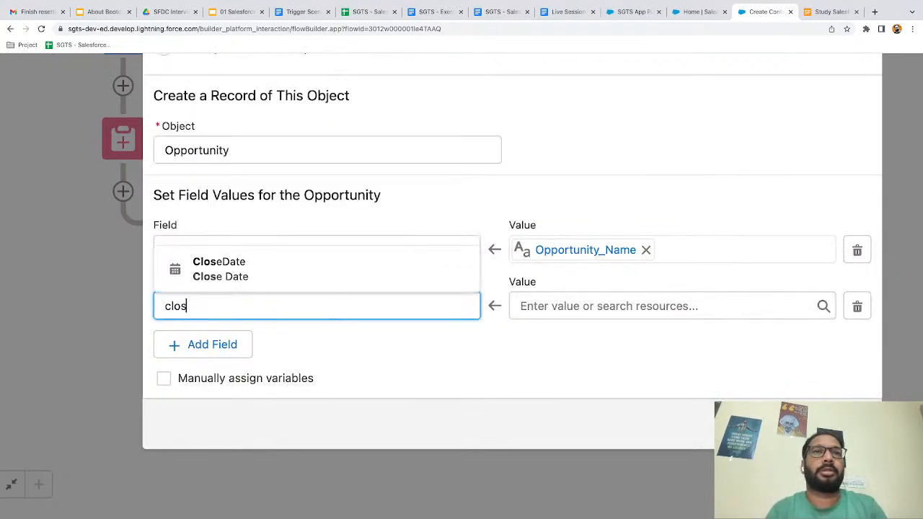
pyautogui.click(224, 269)
pyautogui.click(557, 303)
pyautogui.write('close')
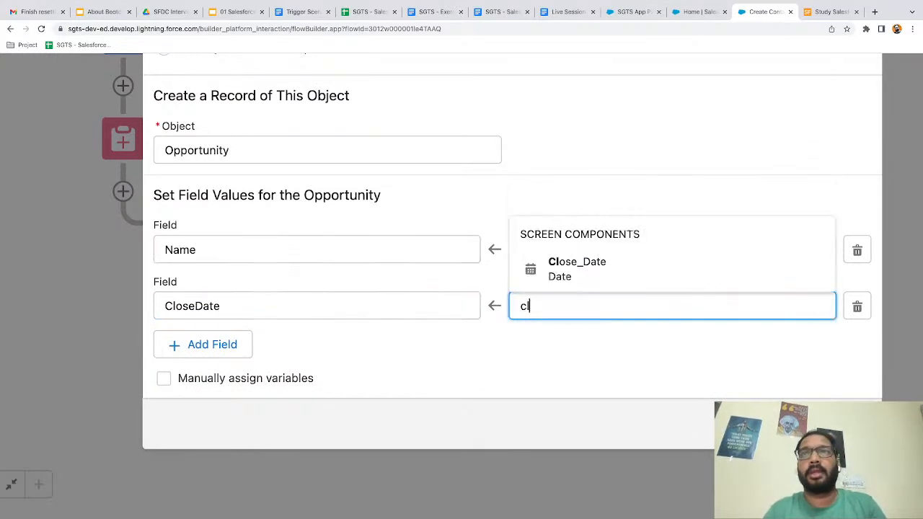
pyautogui.click(577, 264)
# Step: Add a third field assignment that sets the Opportunity's StageName to the Stage_Name screen component
pyautogui.click(229, 336)
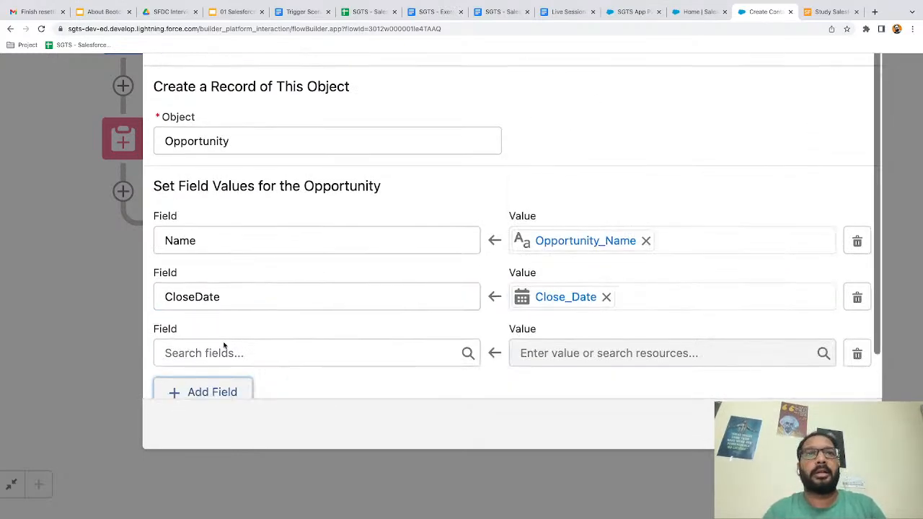
pyautogui.scroll(-1, 223, 347)
pyautogui.hscroll(3, 219, 339)
pyautogui.click(220, 306)
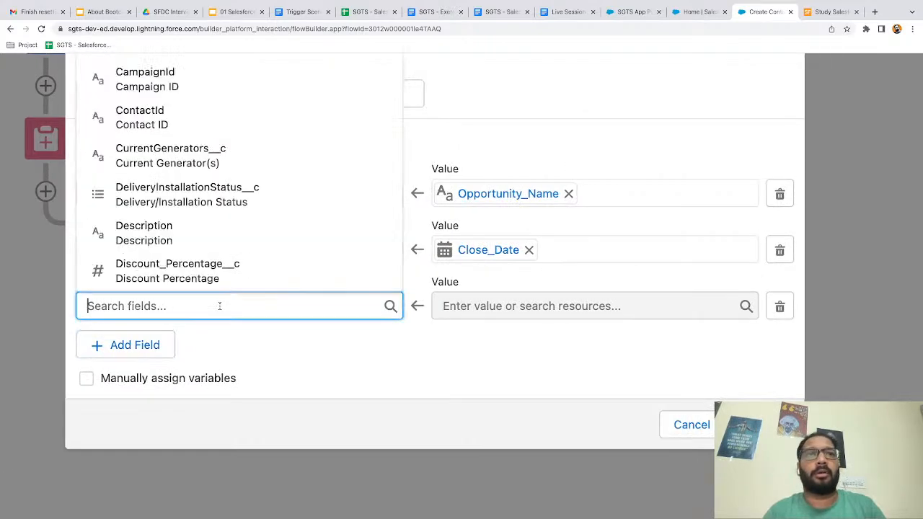
pyautogui.write('stage')
pyautogui.click(204, 277)
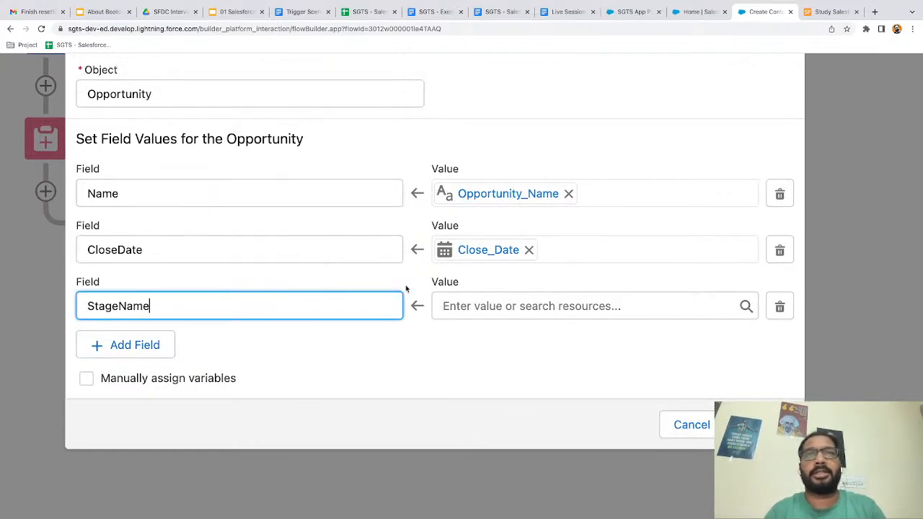
pyautogui.click(505, 305)
pyautogui.write('stage')
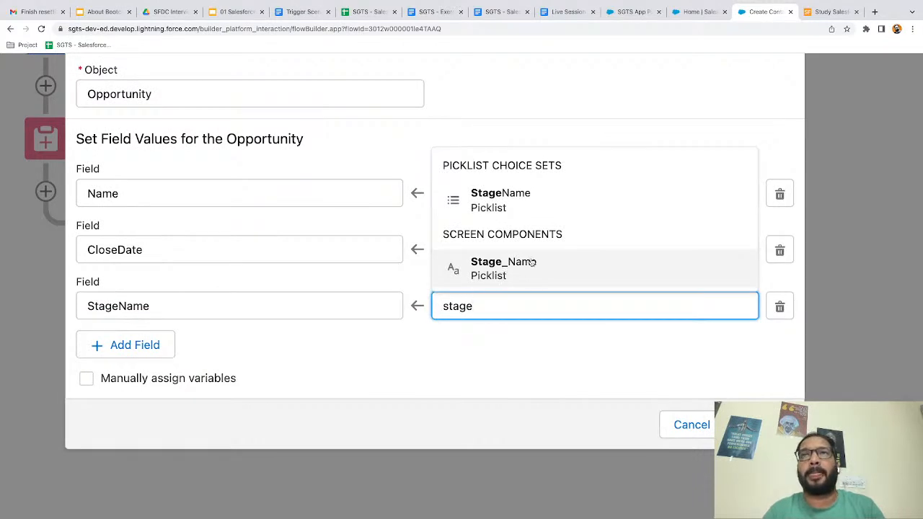
pyautogui.click(504, 269)
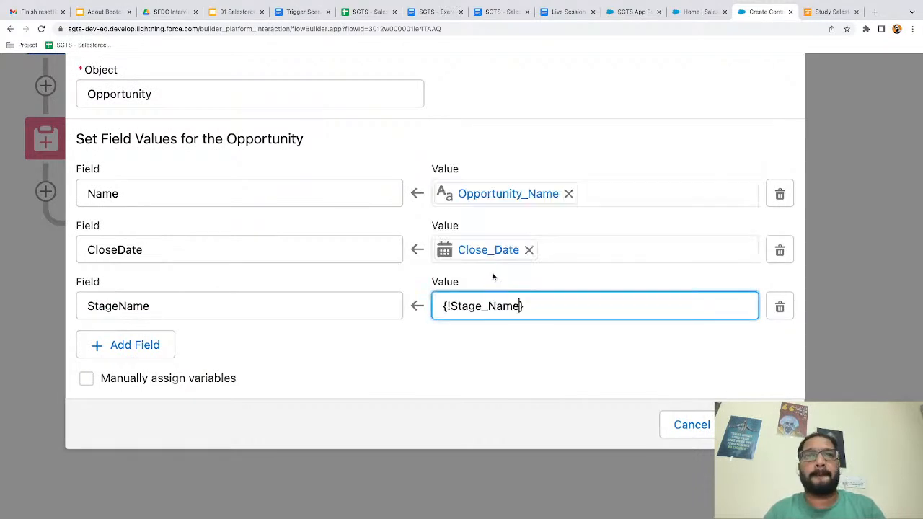
# Step: Add a fourth field assignment that sets AccountId to the recordId variable, and finish the Create Opp element
pyautogui.click(148, 344)
pyautogui.click(154, 302)
pyautogui.write('acc')
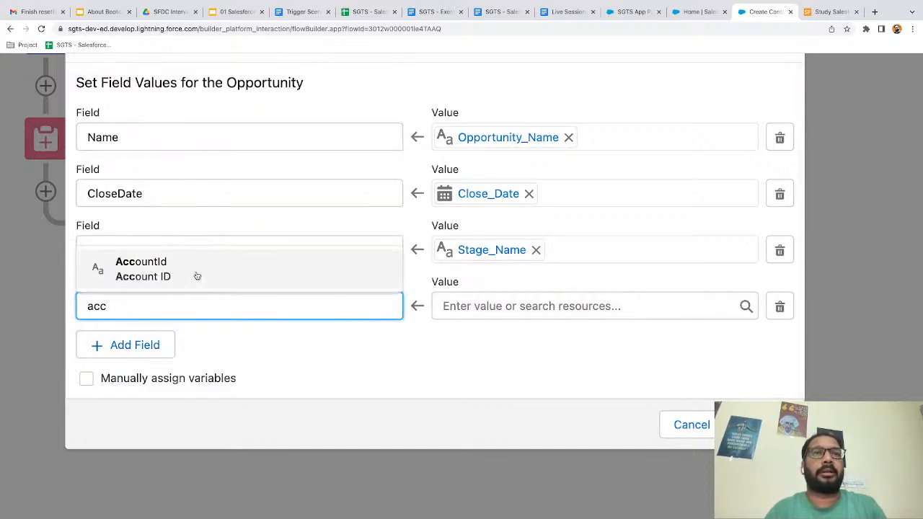
pyautogui.click(216, 277)
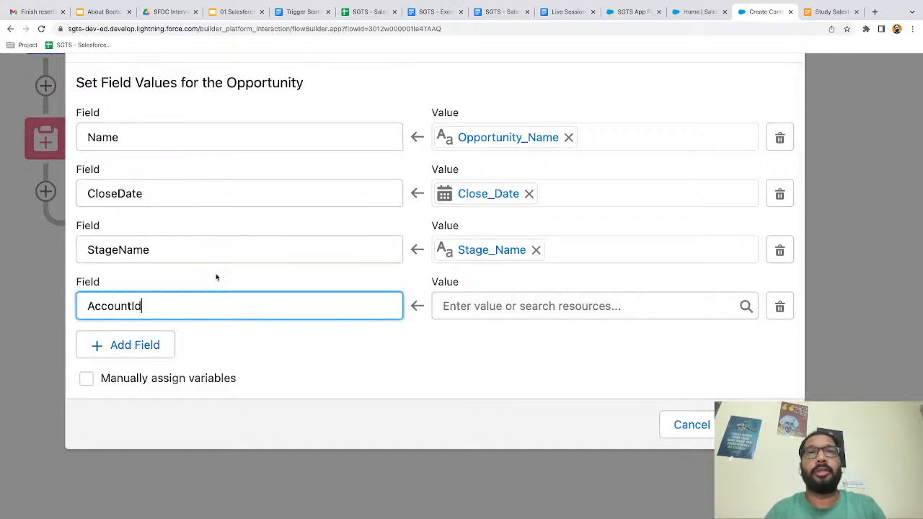
pyautogui.click(469, 308)
pyautogui.write('record')
pyautogui.click(490, 272)
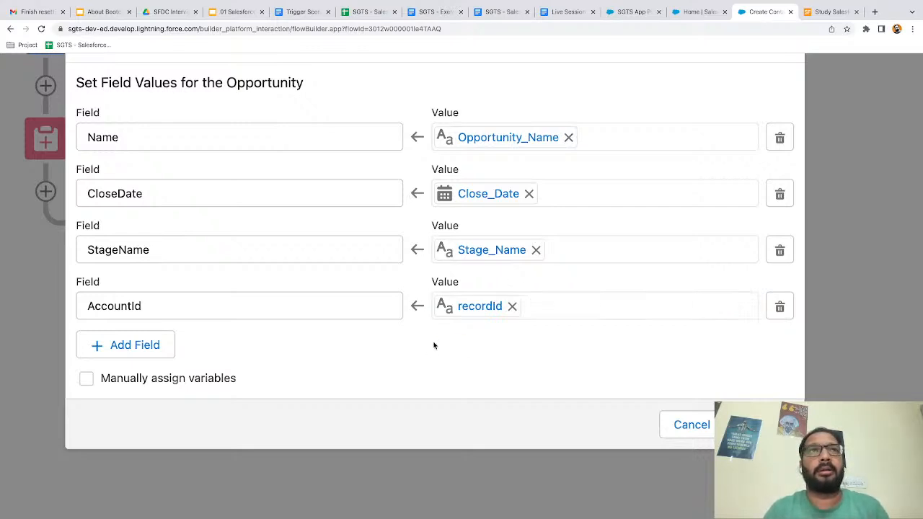
pyautogui.click(758, 424)
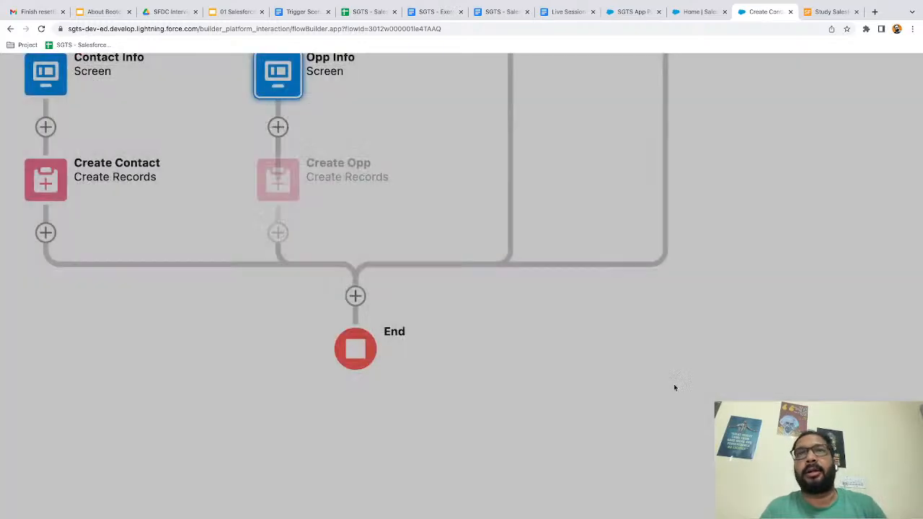
# Step: Switch to the Salesforce org page, open the Sales app and start a new Case from the Cases list
pyautogui.scroll(-4, 549, 345)
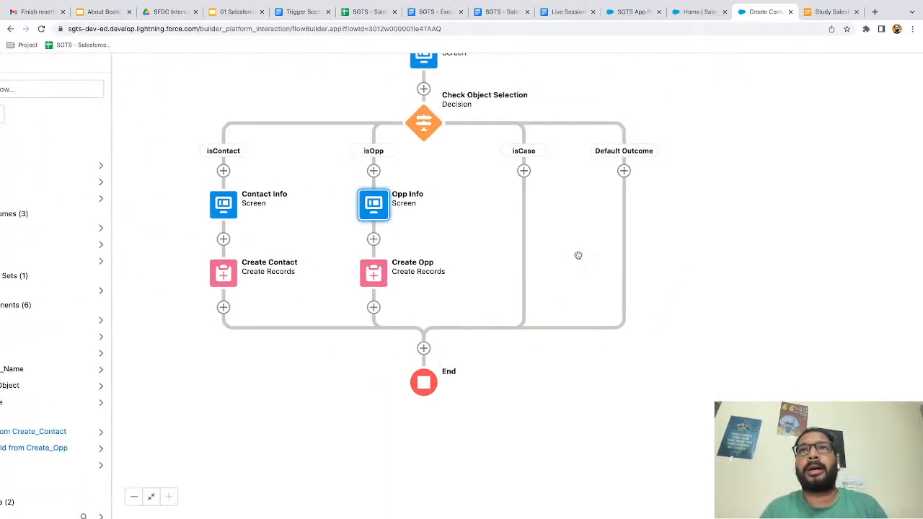
pyautogui.moveTo(577, 255); pyautogui.dragTo(541, 278)
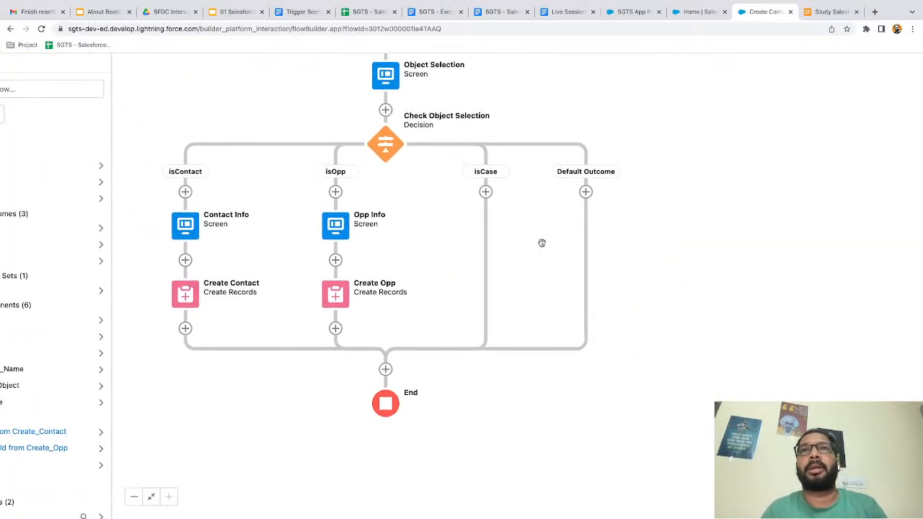
pyautogui.moveTo(542, 243); pyautogui.dragTo(543, 260)
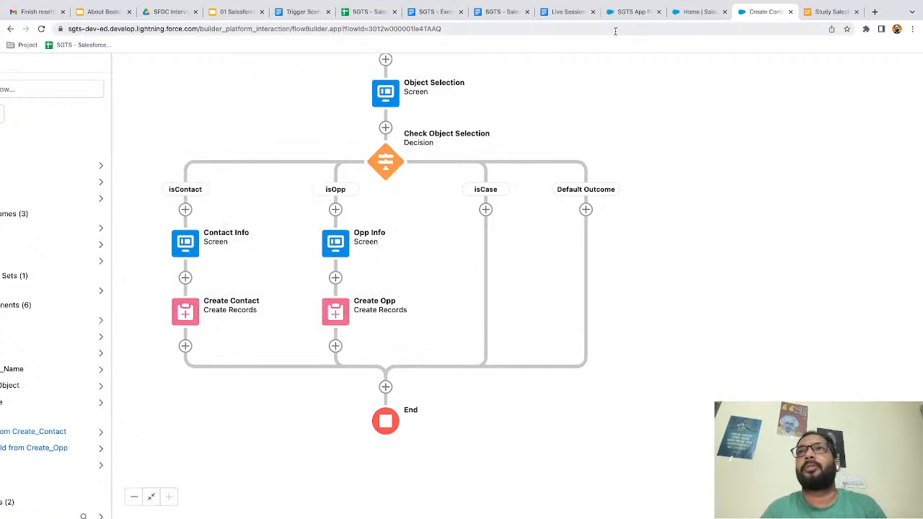
pyautogui.click(628, 13)
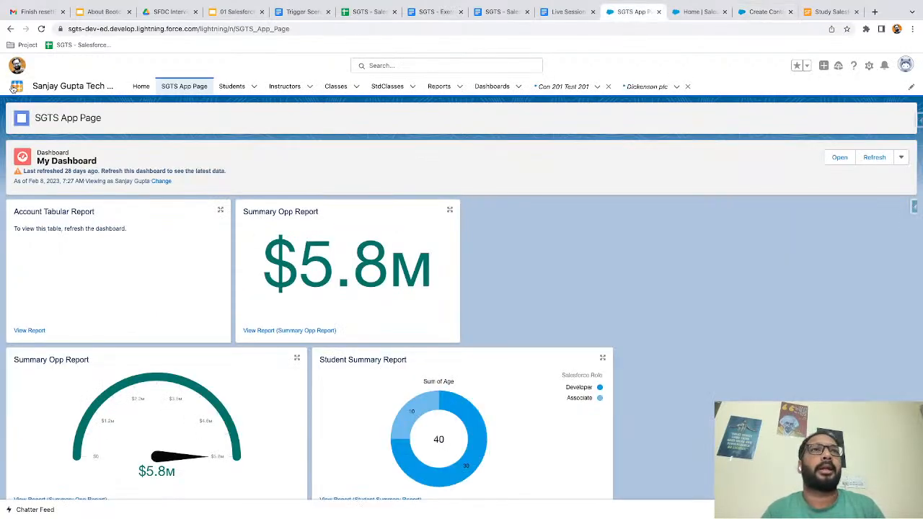
pyautogui.click(16, 86)
pyautogui.write('sales')
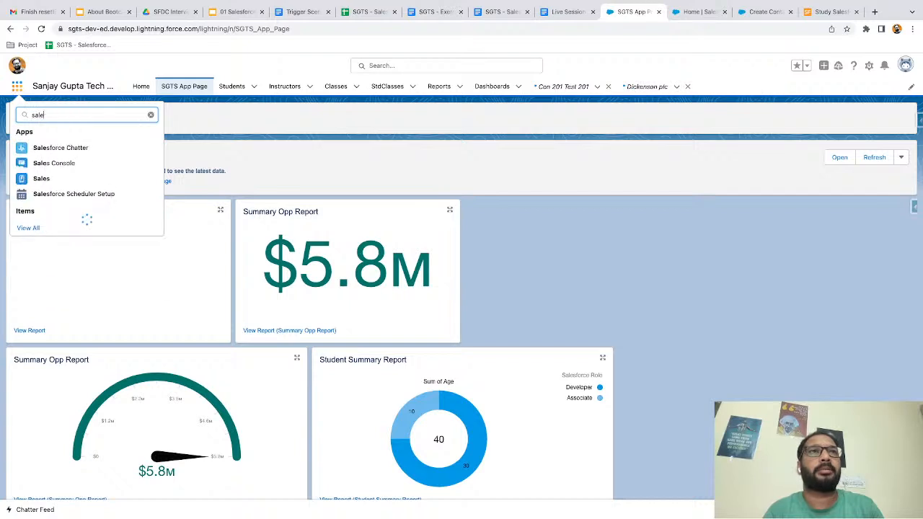
pyautogui.click(105, 181)
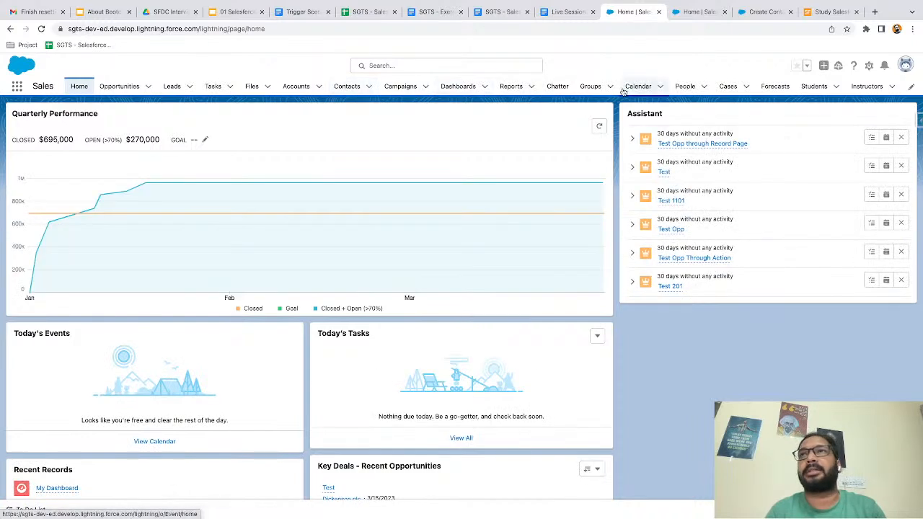
pyautogui.click(728, 86)
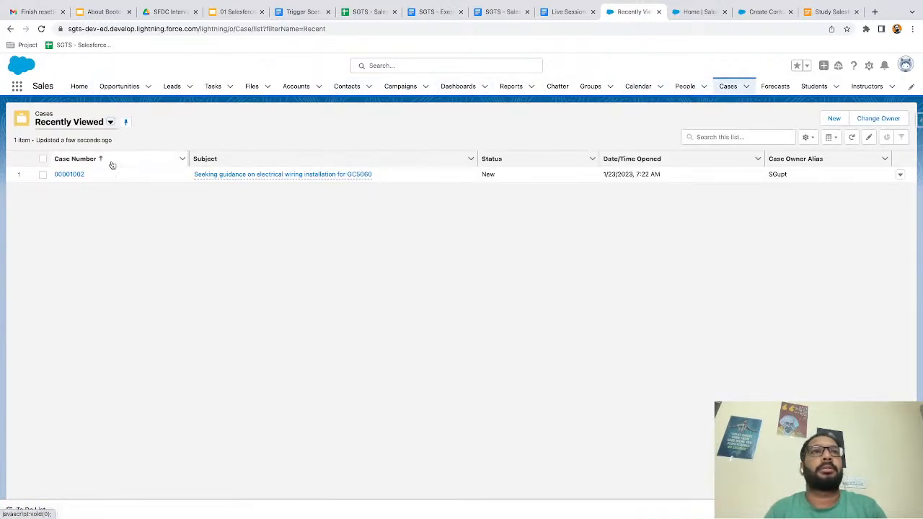
pyautogui.click(833, 119)
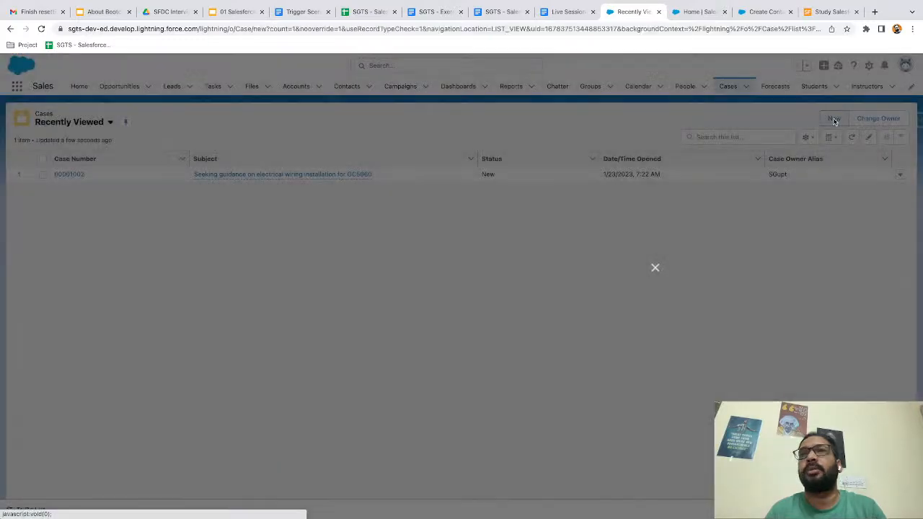
# Step: Try to save the blank Case to check its required fields, and view the available Status options
pyautogui.scroll(2, 470, 258)
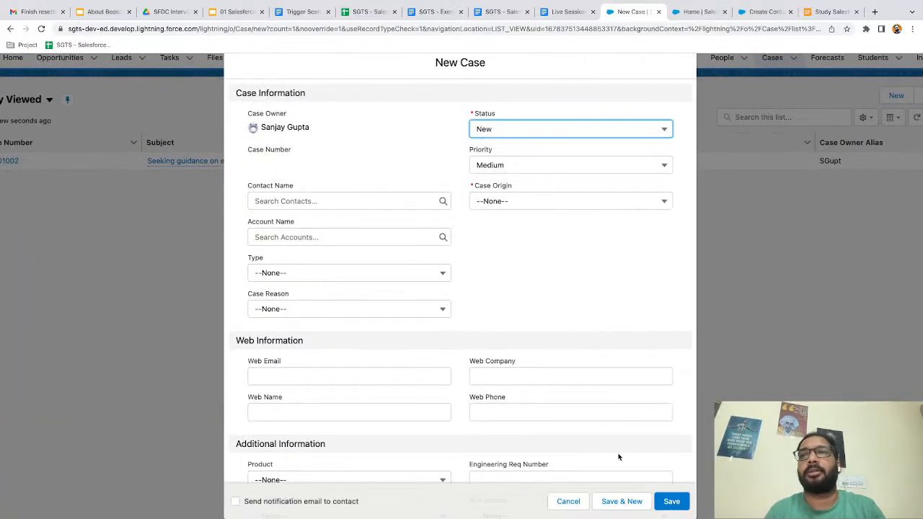
pyautogui.click(670, 501)
pyautogui.scroll(-1, 542, 315)
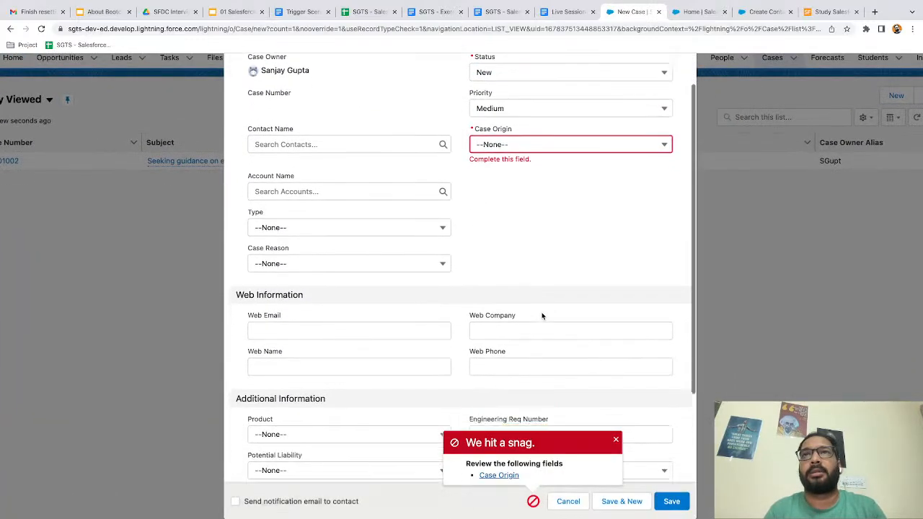
pyautogui.scroll(-2, 543, 315)
pyautogui.scroll(3, 542, 315)
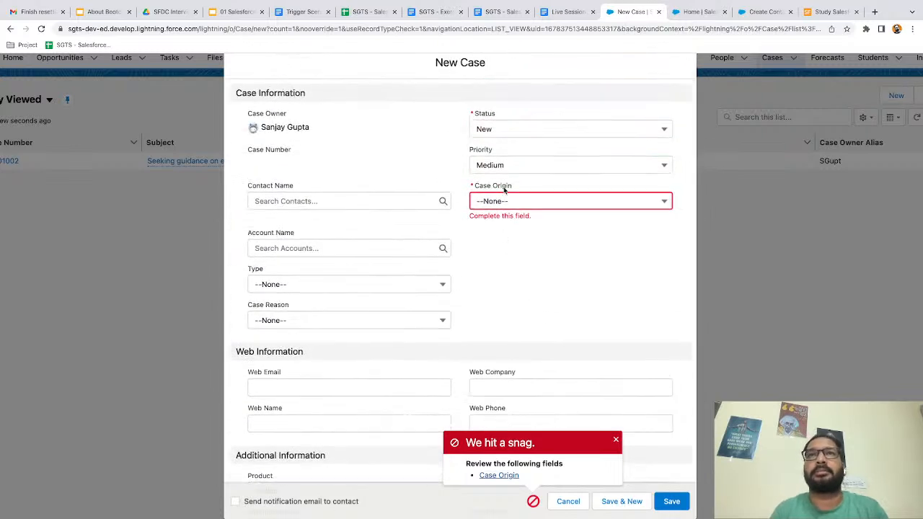
pyautogui.click(490, 134)
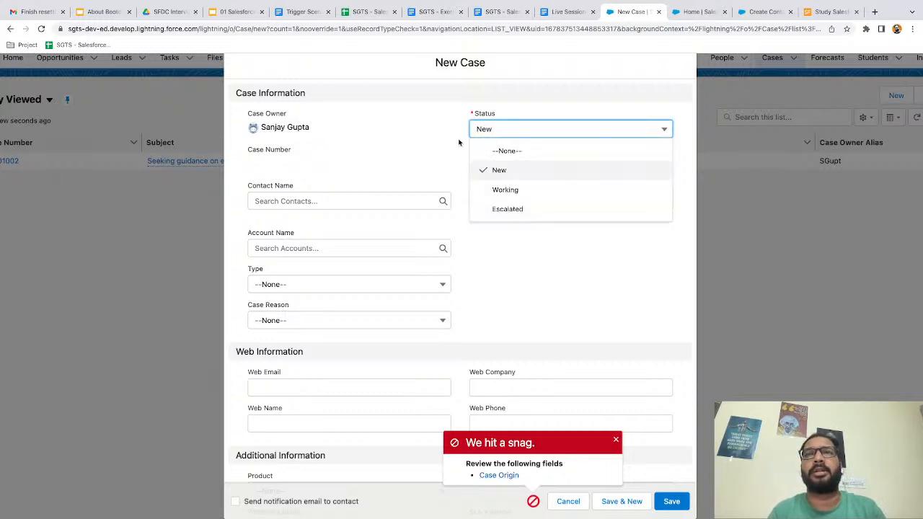
pyautogui.click(451, 168)
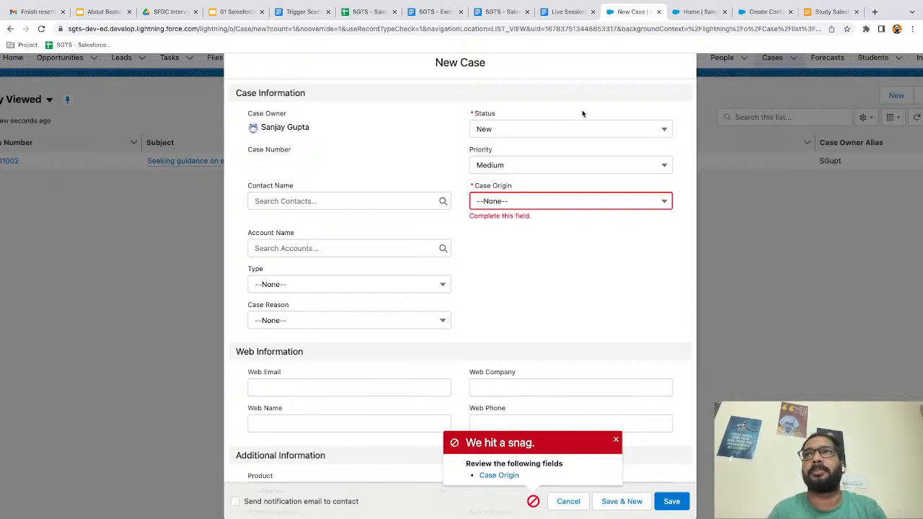
# Step: Return to Flow Builder and add a Screen element labelled "Case Info" on the isCase branch
pyautogui.click(764, 11)
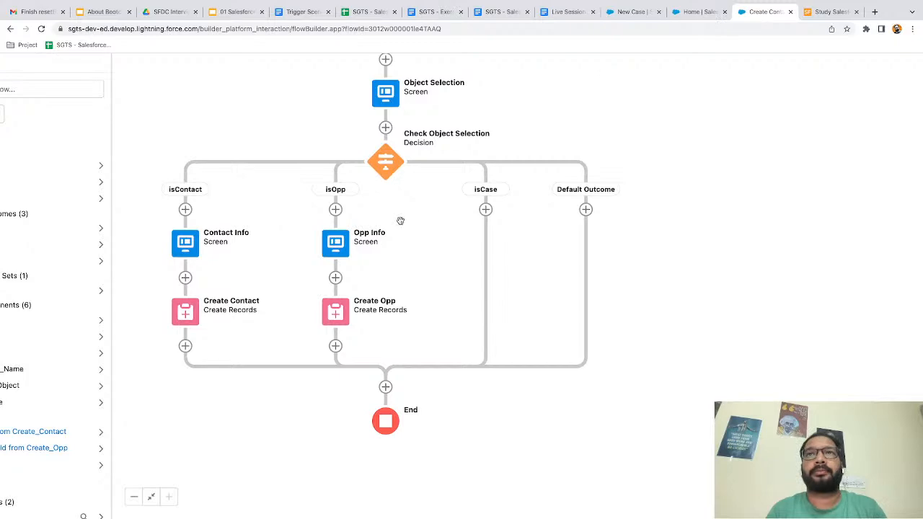
pyautogui.click(485, 210)
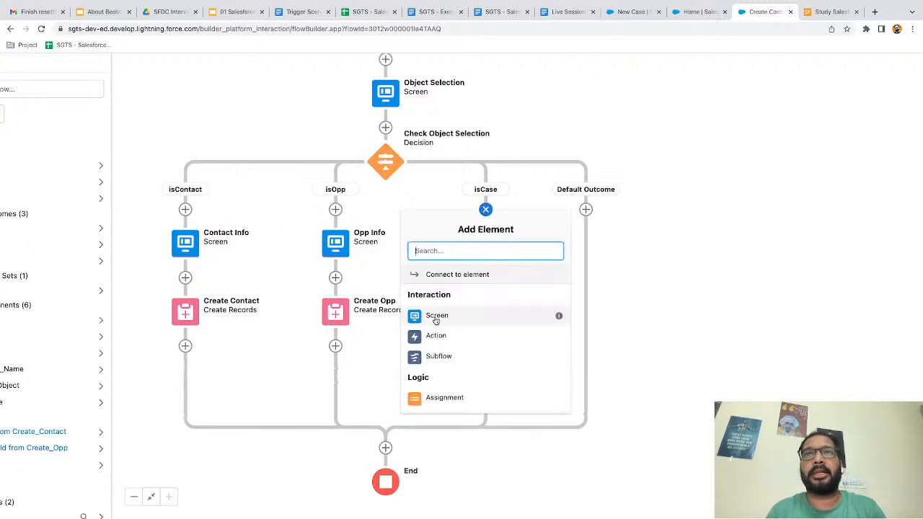
pyautogui.click(435, 318)
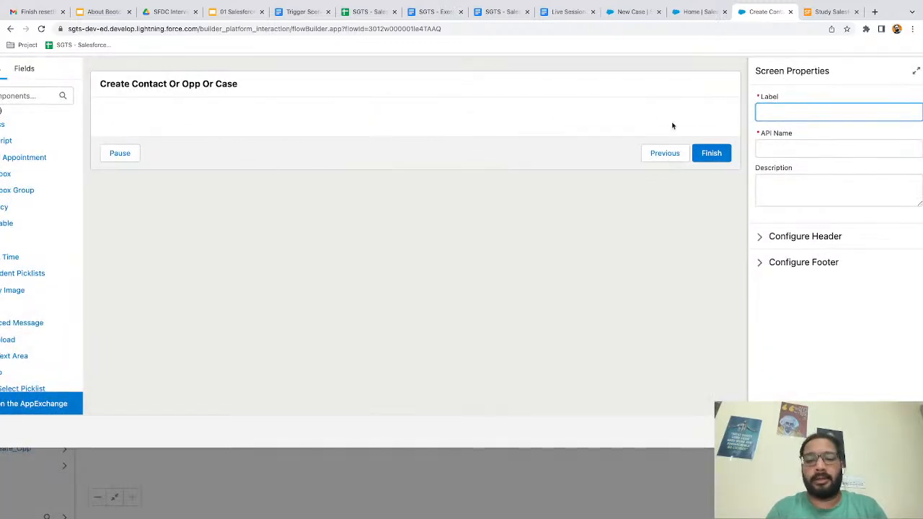
pyautogui.write('Case Info')
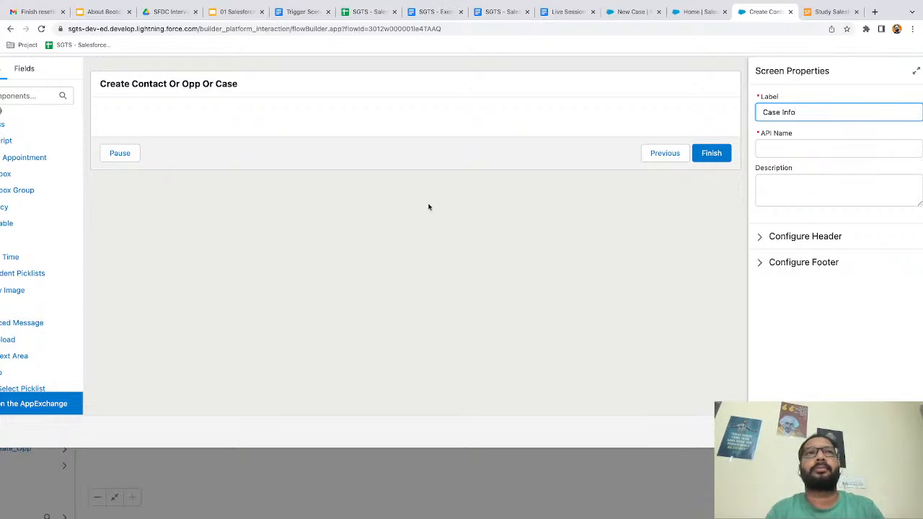
# Step: Add a Picklist component to the Case Info screen, label it "Status" and make it required
pyautogui.click(93, 96)
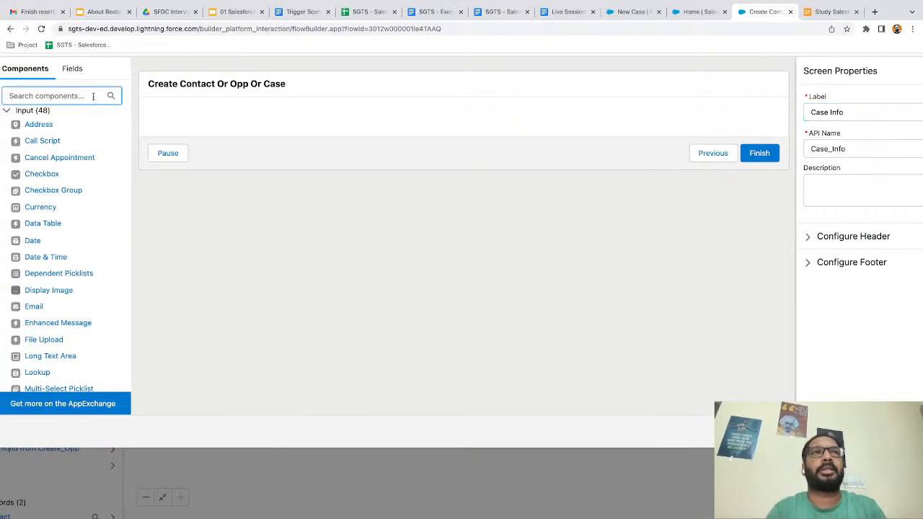
pyautogui.write('pick')
pyautogui.click(33, 156)
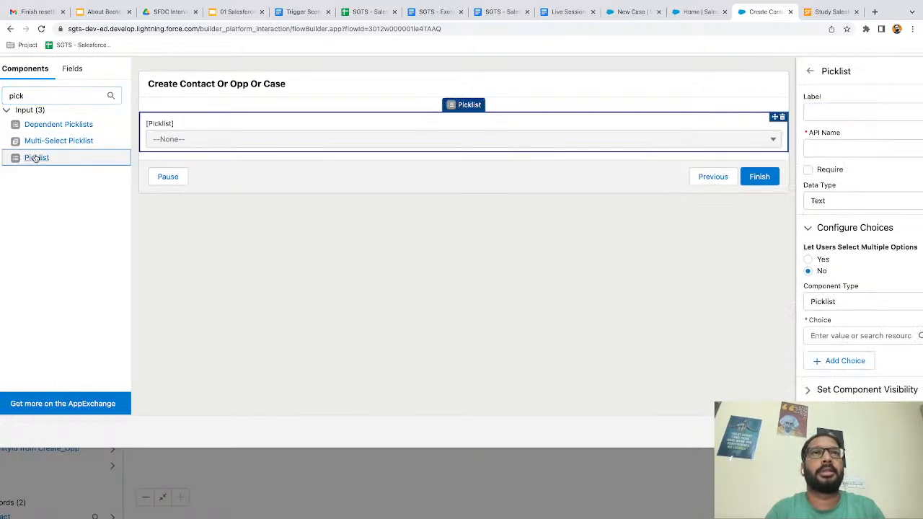
pyautogui.click(845, 114)
pyautogui.write('S')
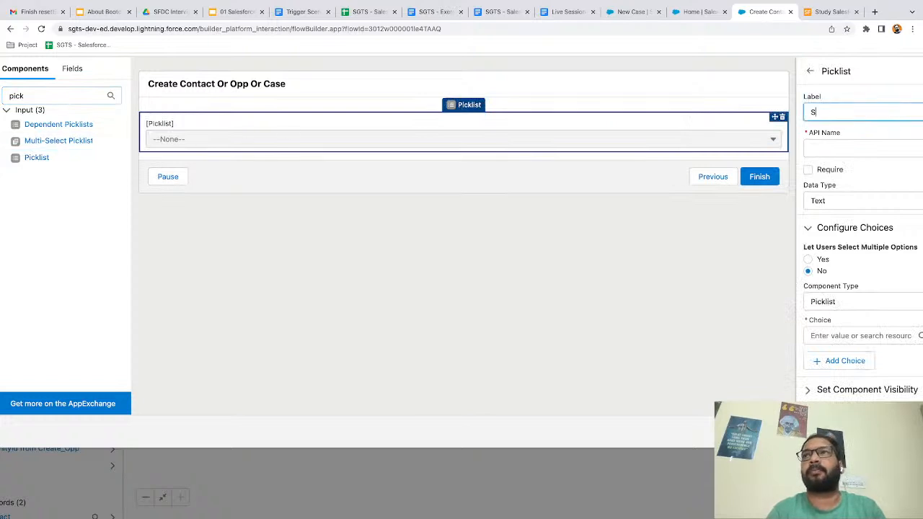
pyautogui.write('tatus')
pyautogui.press('Tab')
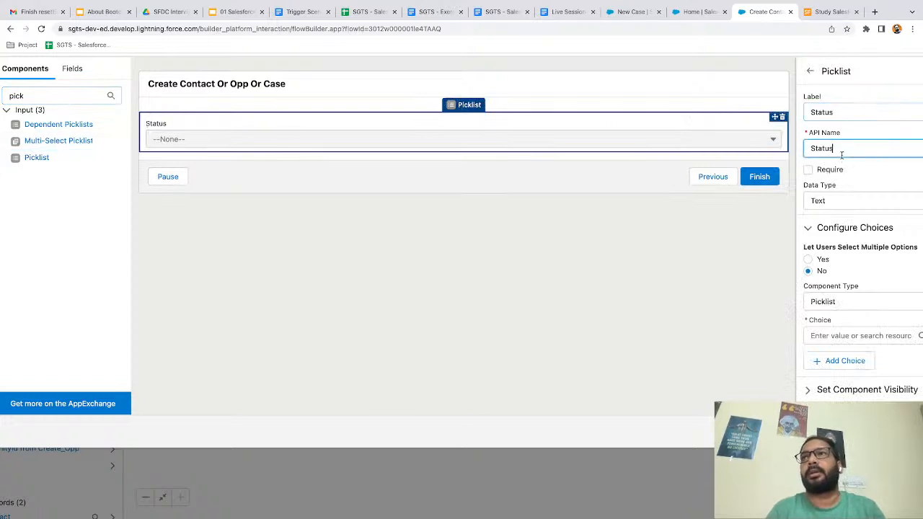
pyautogui.click(822, 174)
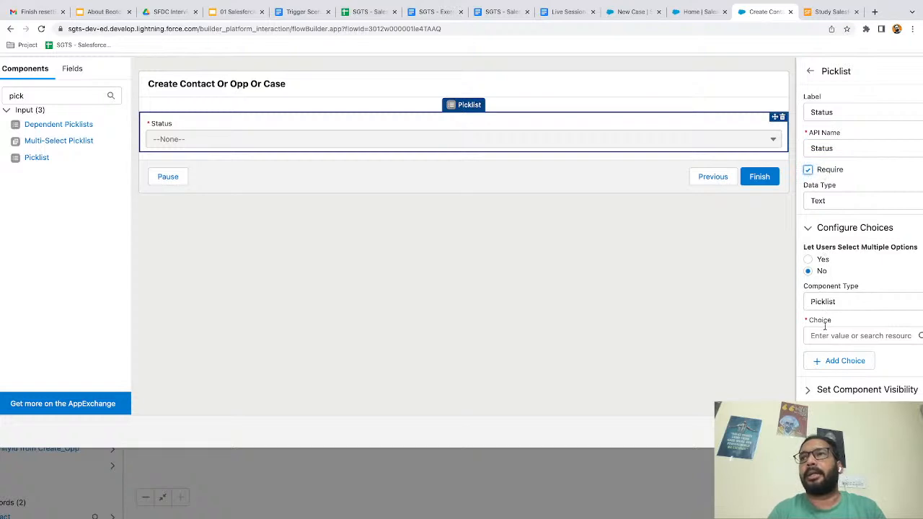
# Step: Create a Picklist Choice Set resource named "CaseStatus" for the Status picklist's choice
pyautogui.hscroll(3, 825, 334)
pyautogui.click(750, 322)
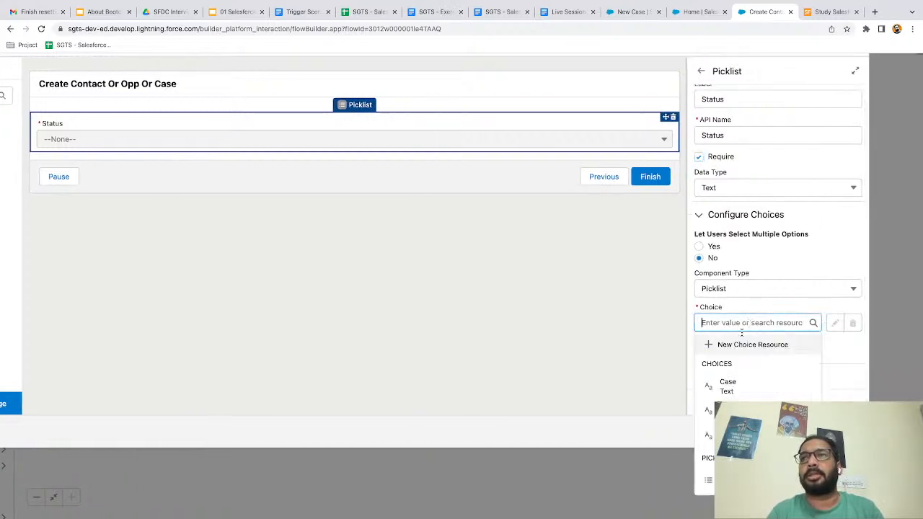
pyautogui.click(737, 346)
pyautogui.click(198, 205)
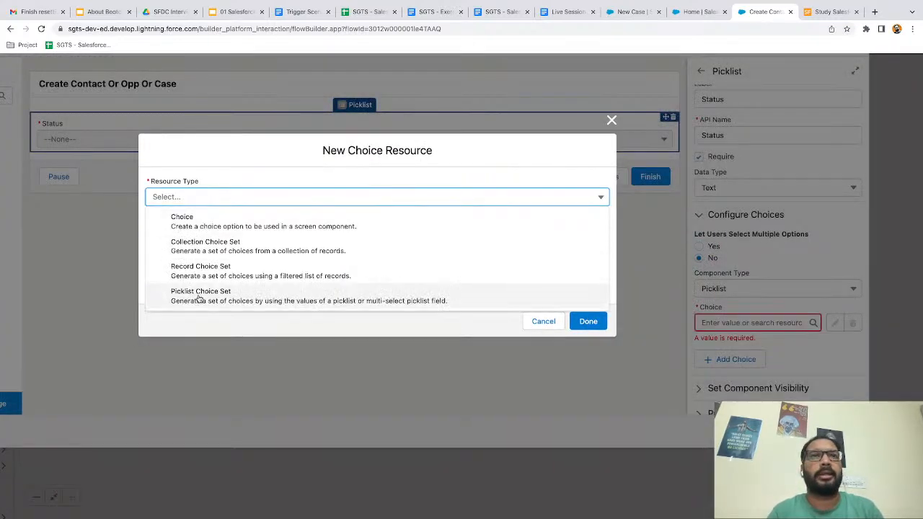
pyautogui.click(199, 297)
pyautogui.click(177, 216)
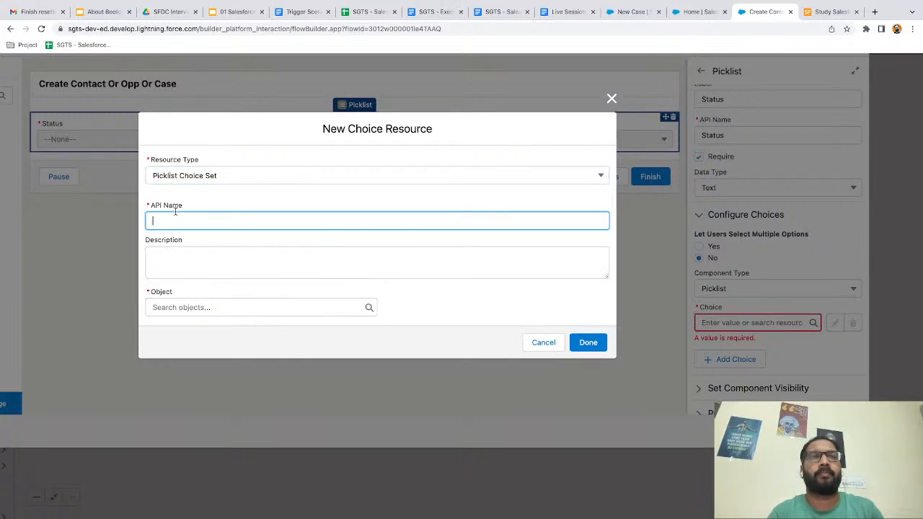
pyautogui.write('C')
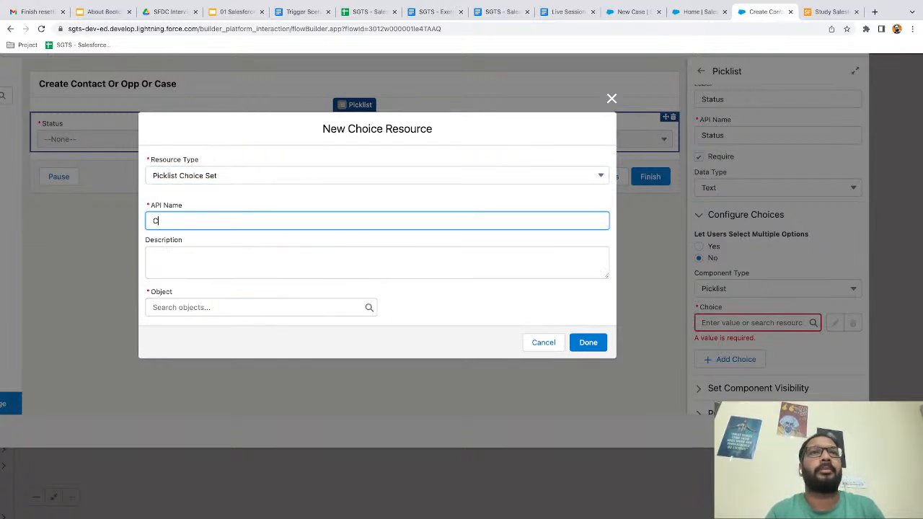
pyautogui.write('aseStatus')
# Step: Base the CaseStatus choice set on the Case object's Status field with data type Picklist, and save it as the component's choice
pyautogui.click(161, 295)
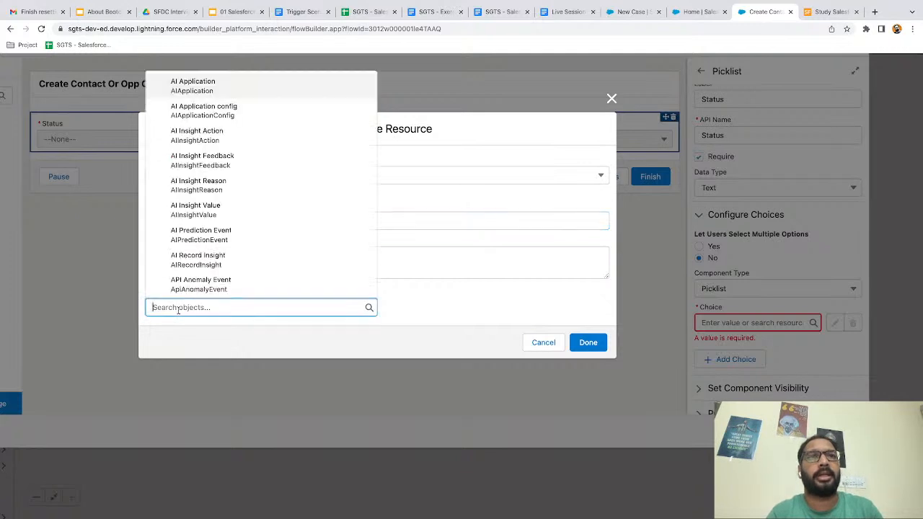
pyautogui.write('Case')
pyautogui.click(192, 229)
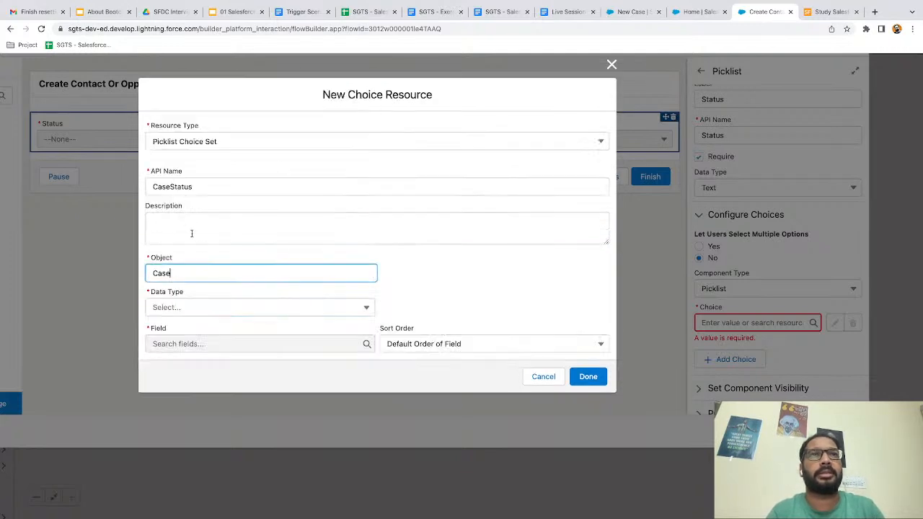
pyautogui.click(184, 312)
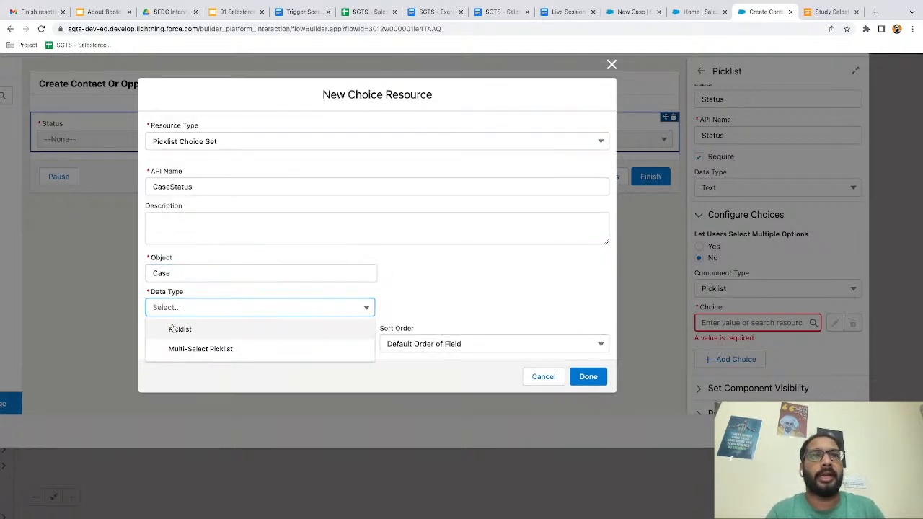
pyautogui.click(173, 328)
pyautogui.click(174, 341)
pyautogui.write('sta')
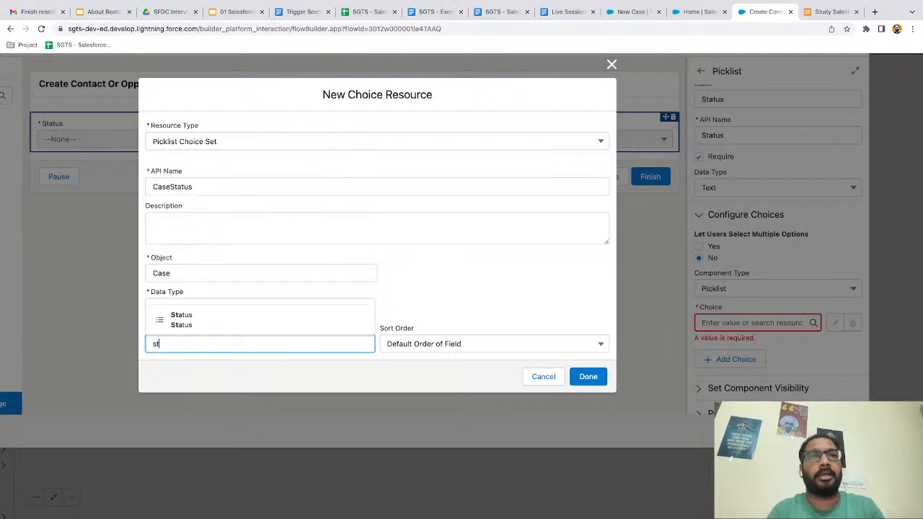
pyautogui.click(207, 326)
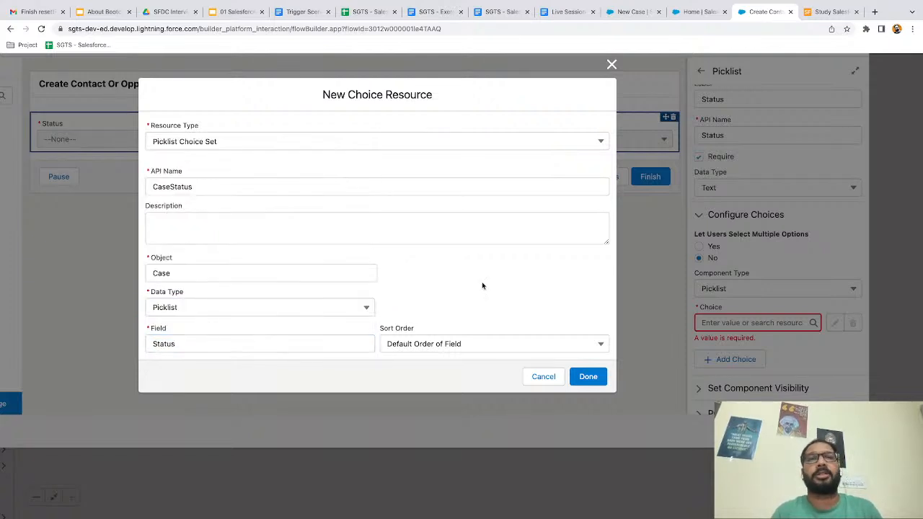
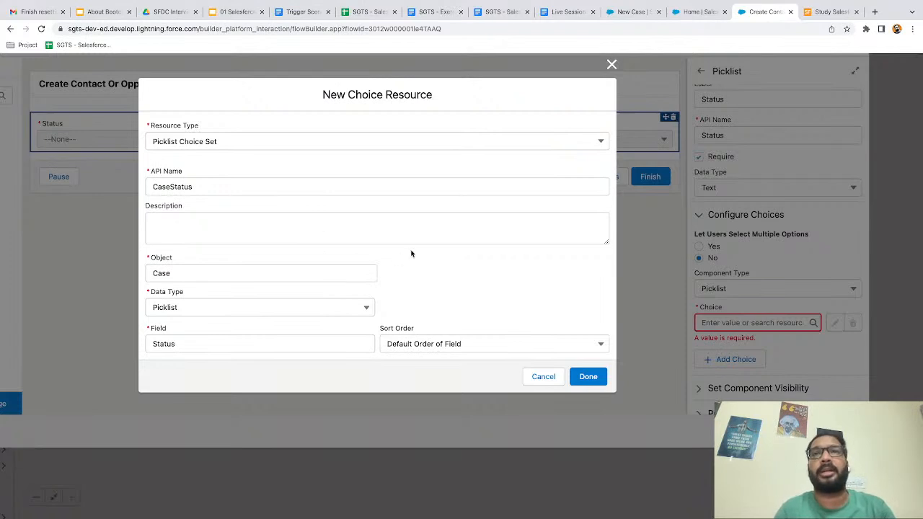
pyautogui.click(587, 378)
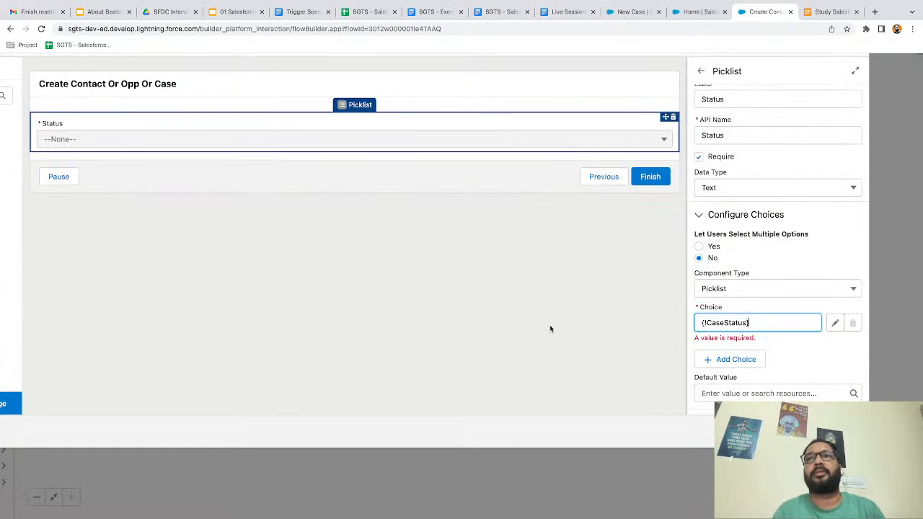
pyautogui.click(808, 360)
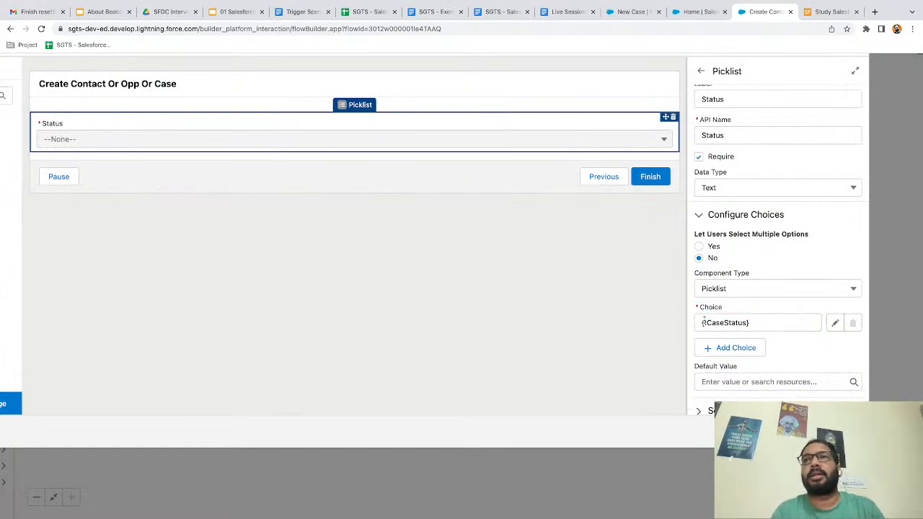
# Step: Add a second Picklist component labelled "Origin" below Status, and check the field's exact label on the New Case form
pyautogui.hscroll(-2, 179, 165)
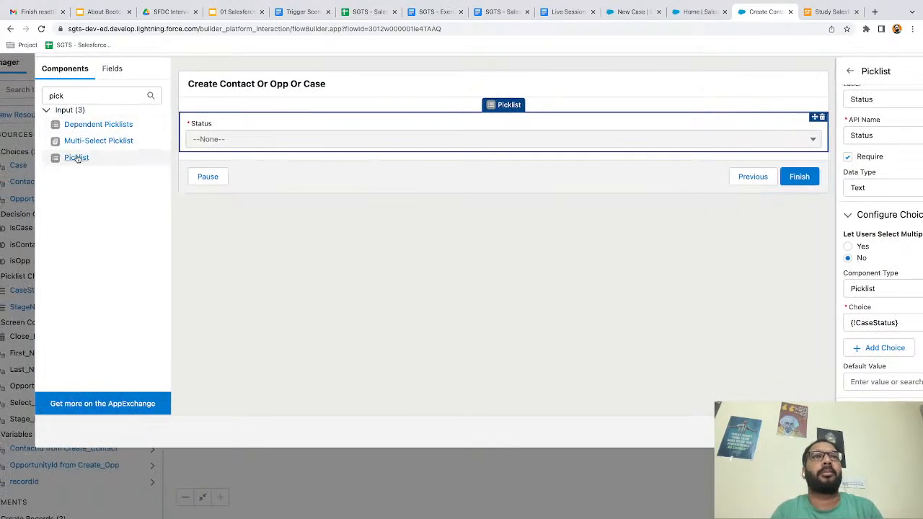
pyautogui.click(77, 158)
pyautogui.hscroll(2, 456, 180)
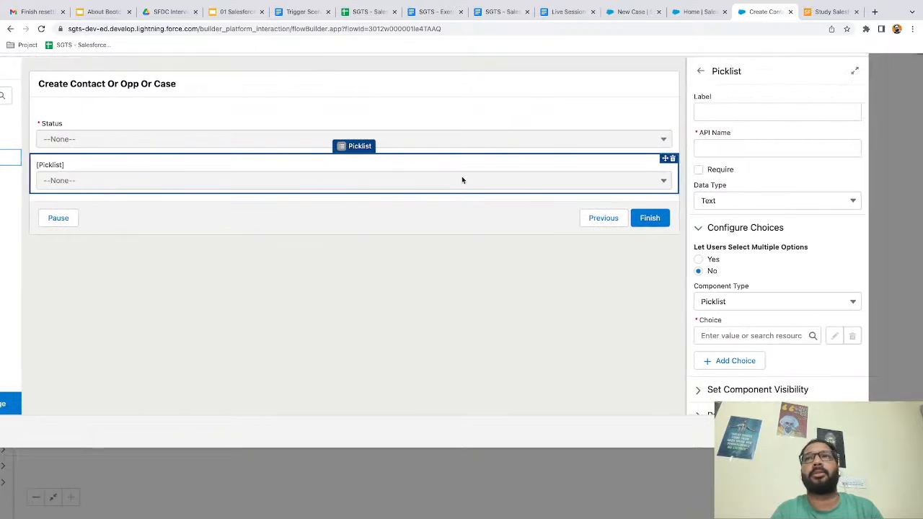
pyautogui.click(730, 115)
pyautogui.write('Origin')
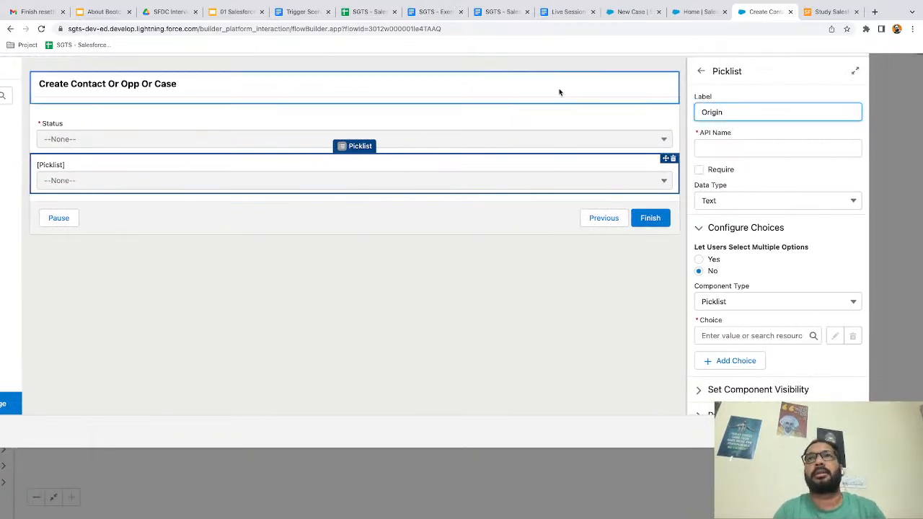
pyautogui.click(617, 16)
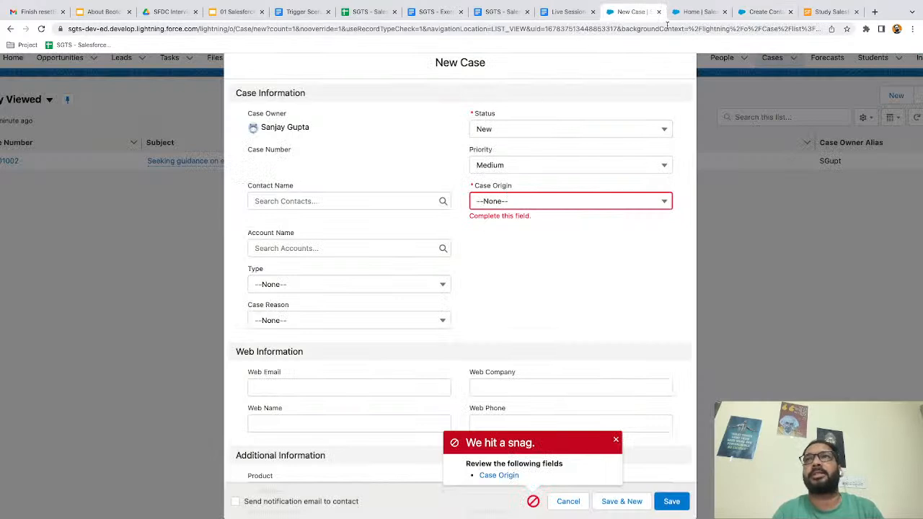
pyautogui.click(763, 12)
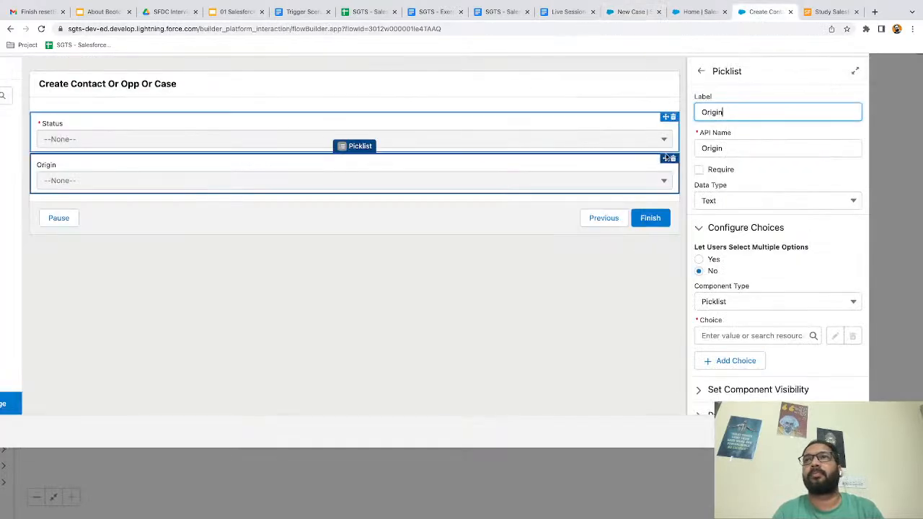
# Step: Change the second picklist's label to "Case Origin" and its API name to "Case_Origin", and make it required
pyautogui.click(701, 112)
pyautogui.write('Case')
pyautogui.click(700, 148)
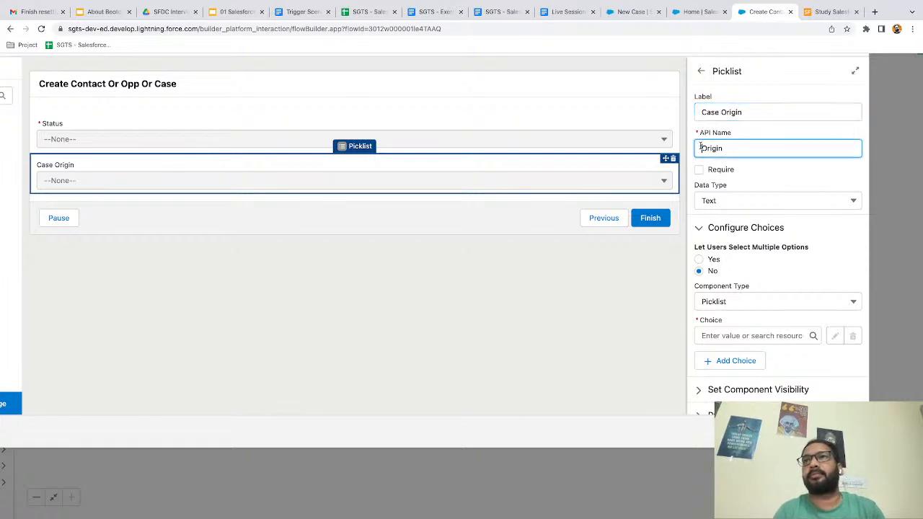
pyautogui.write('Case_')
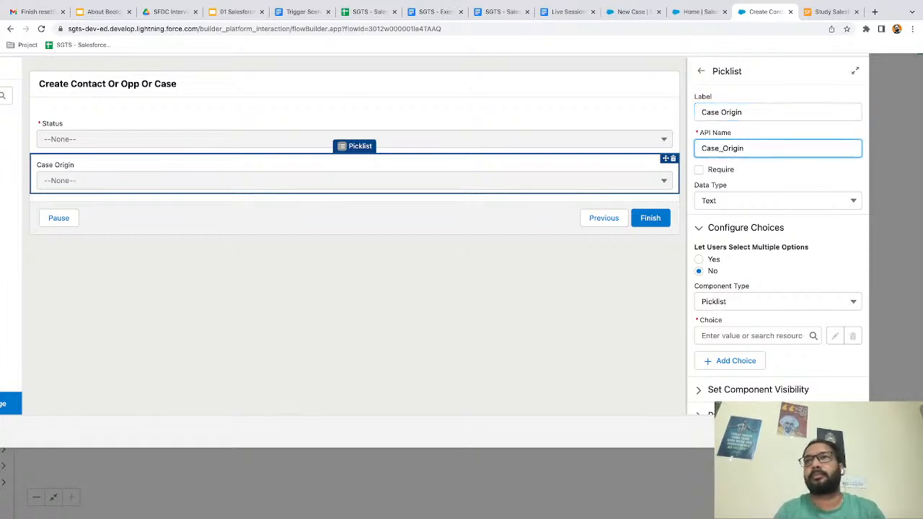
pyautogui.click(721, 170)
# Step: Create a Picklist Choice Set resource named "CaseOrigin" for the Case Origin picklist's choice
pyautogui.scroll(-1, 739, 286)
pyautogui.click(717, 323)
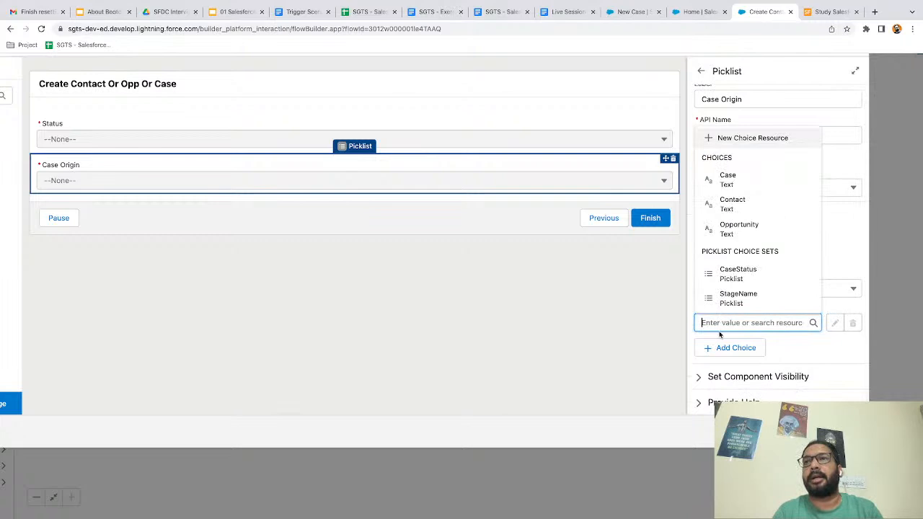
pyautogui.click(728, 139)
pyautogui.click(195, 198)
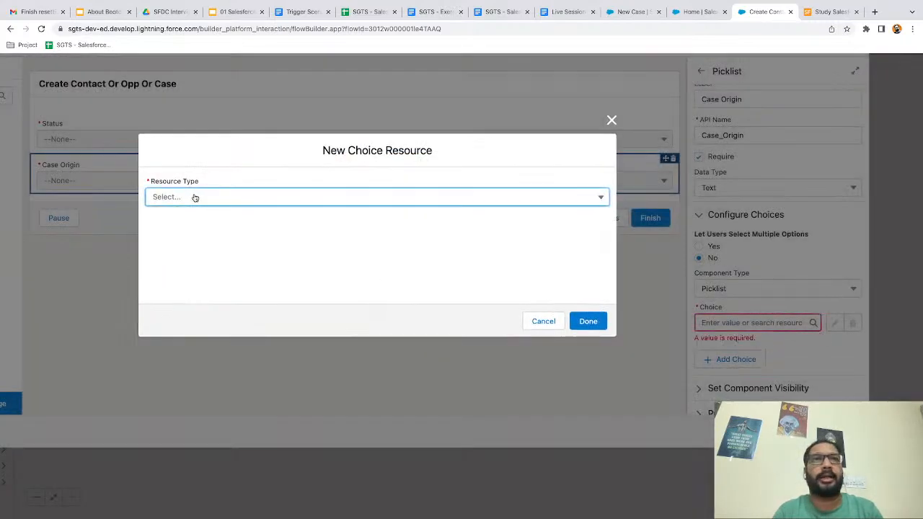
pyautogui.click(195, 300)
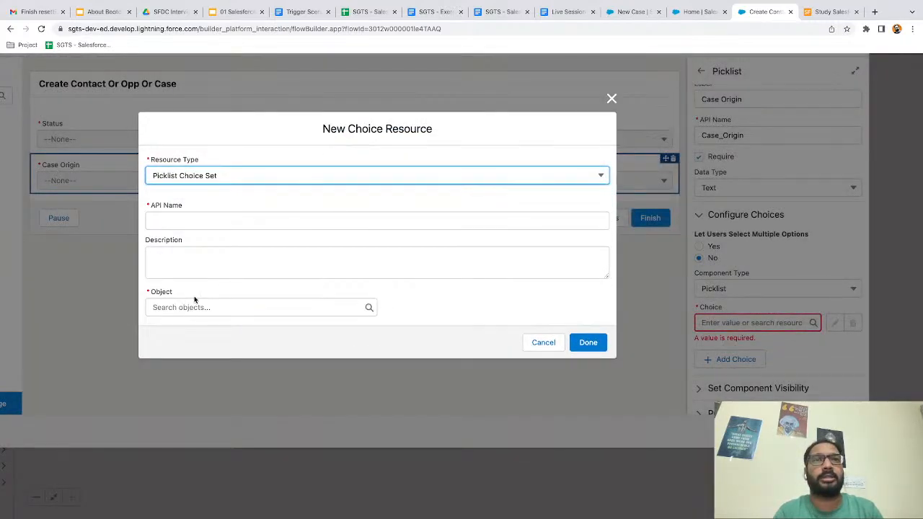
pyautogui.click(179, 223)
pyautogui.write('CaseOrigin')
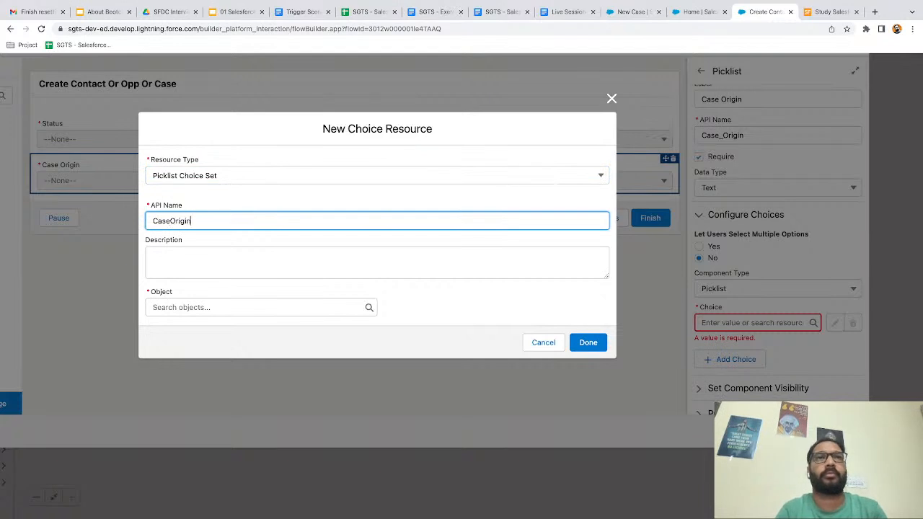
# Step: Base the CaseOrigin choice set on the Case object's Origin field with data type Picklist
pyautogui.click(177, 307)
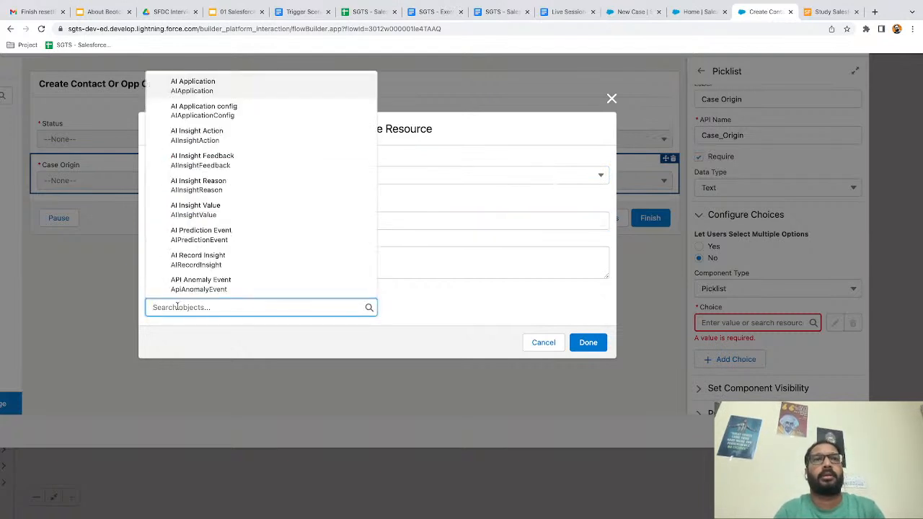
pyautogui.write('case')
pyautogui.click(179, 235)
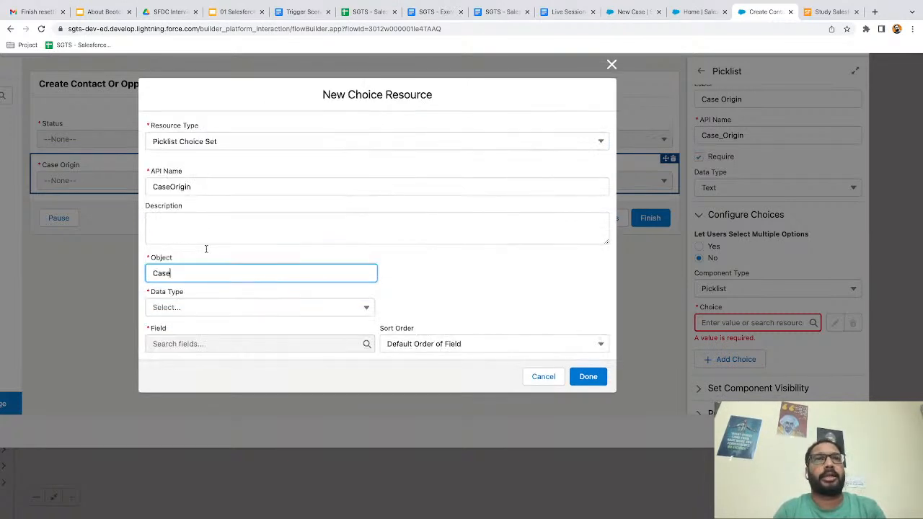
pyautogui.click(192, 308)
pyautogui.click(181, 326)
pyautogui.click(186, 343)
pyautogui.write('ca')
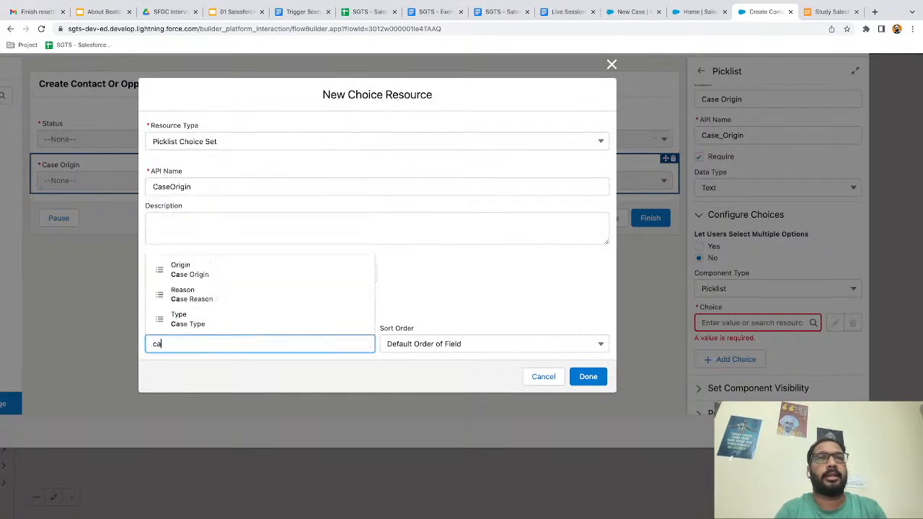
pyautogui.write('se')
pyautogui.click(209, 270)
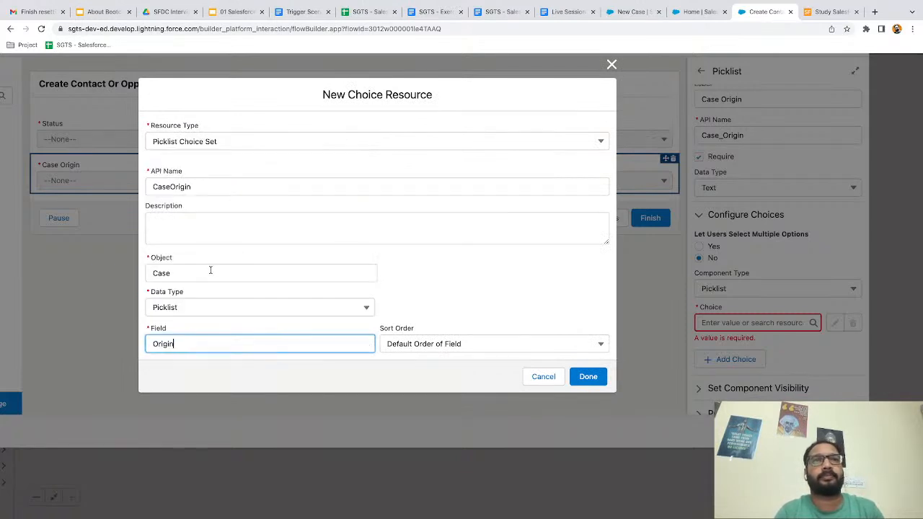
# Step: Save the CaseOrigin choice set as the component's choice and finish the Case Info screen
pyautogui.click(489, 306)
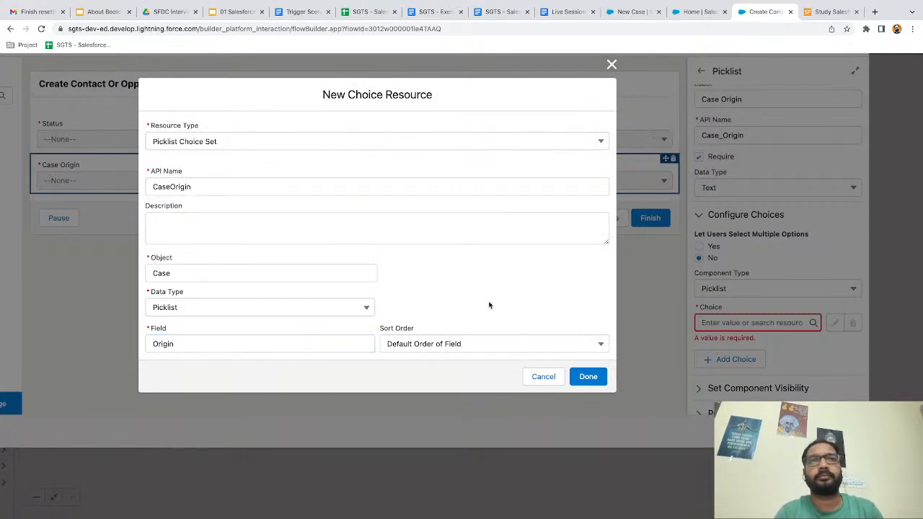
pyautogui.click(589, 378)
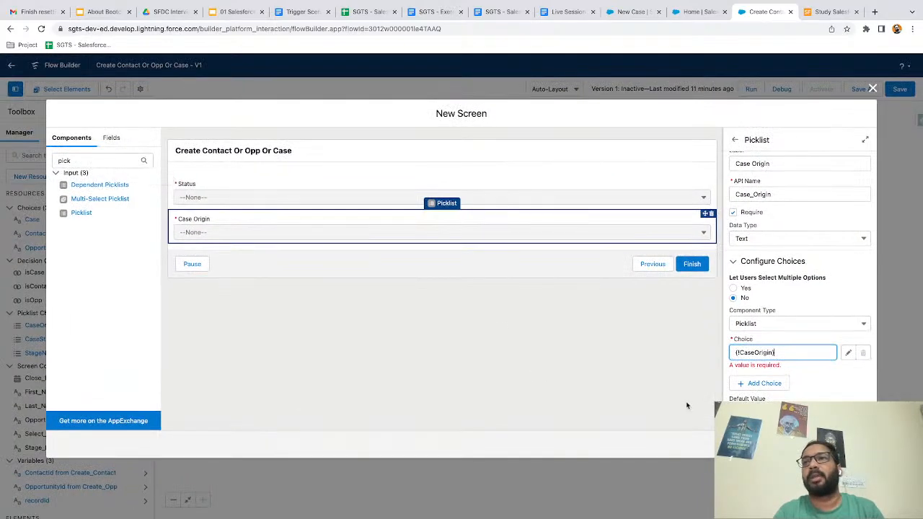
pyautogui.click(842, 388)
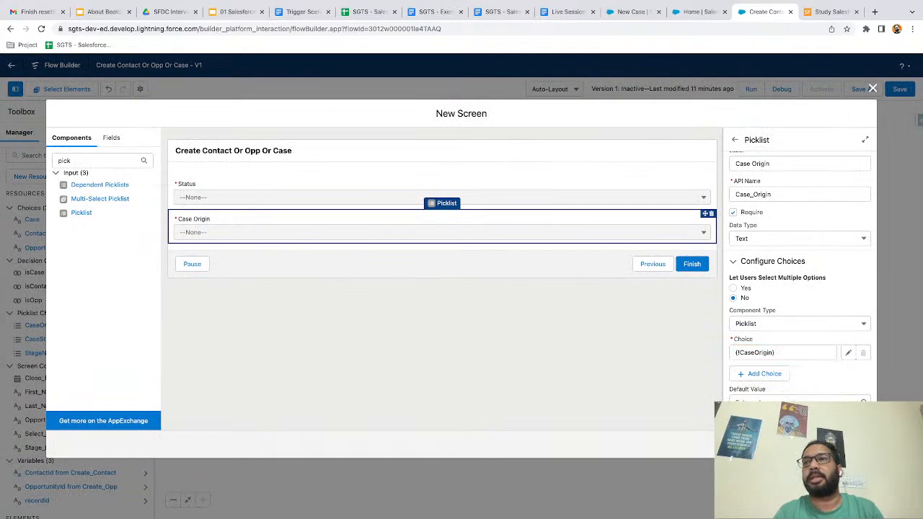
pyautogui.click(873, 88)
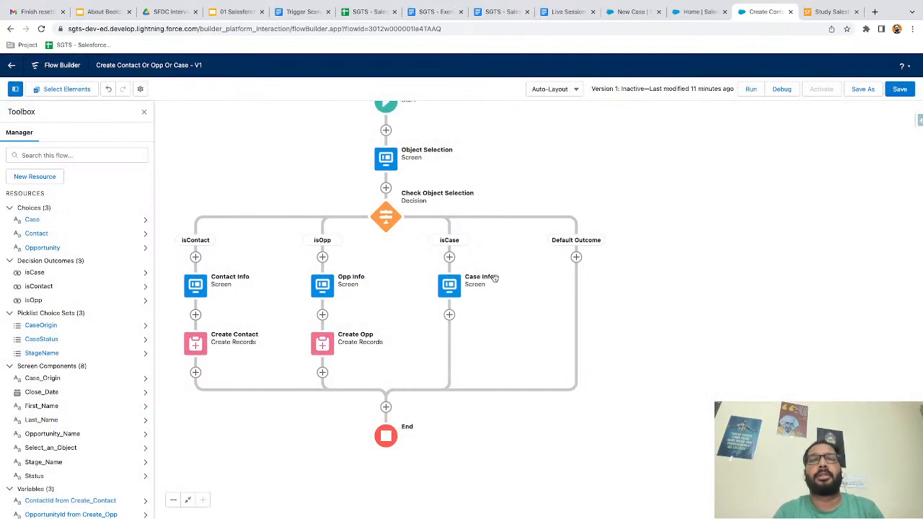
# Step: Add a Create Records element labelled "Create Case" after the Case Info screen on the isCase path
pyautogui.scroll(3, 467, 285)
pyautogui.scroll(-1, 468, 286)
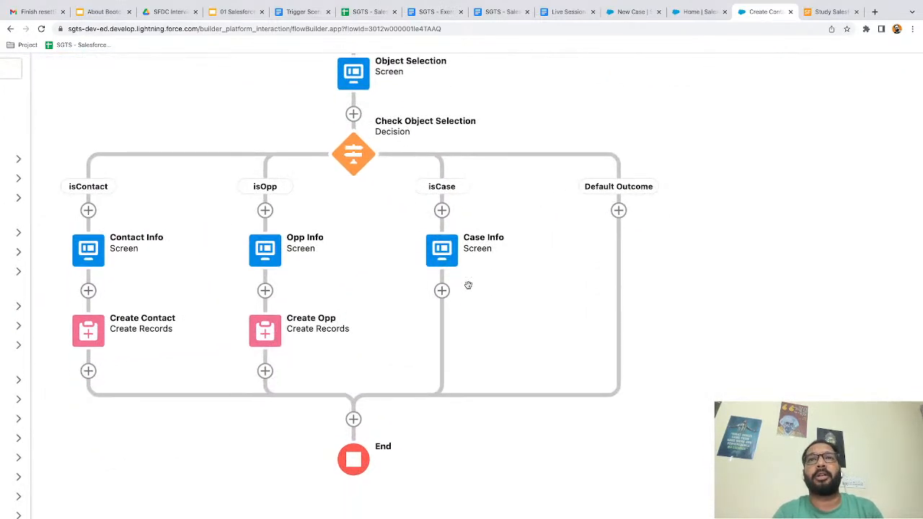
pyautogui.click(442, 289)
pyautogui.scroll(-2, 389, 401)
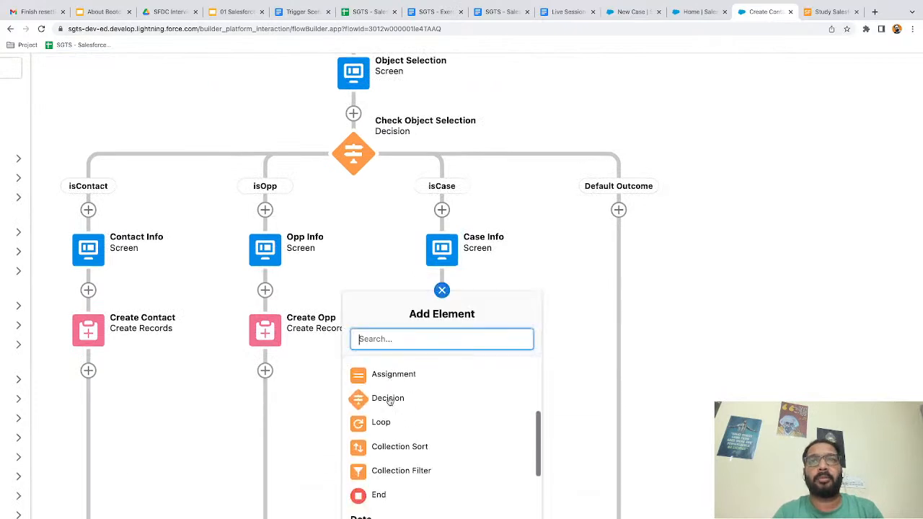
pyautogui.scroll(-2, 391, 414)
pyautogui.click(390, 468)
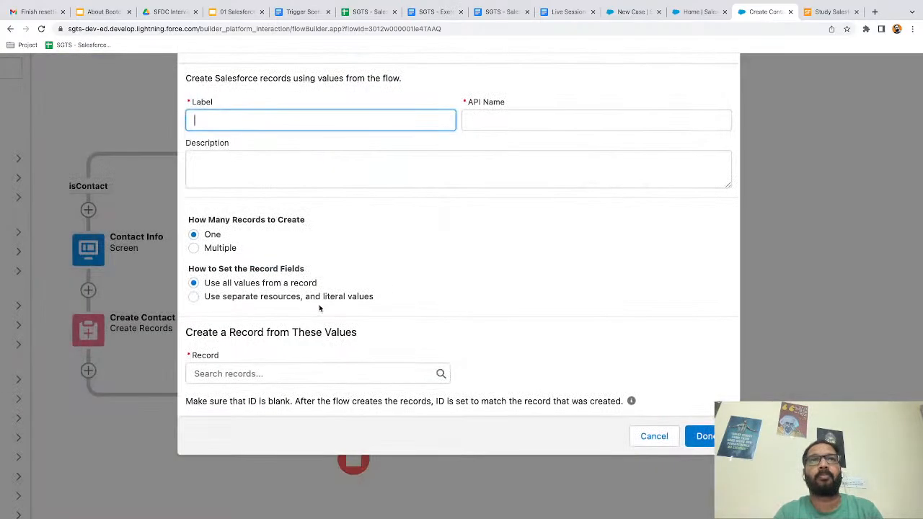
pyautogui.write('Create Case')
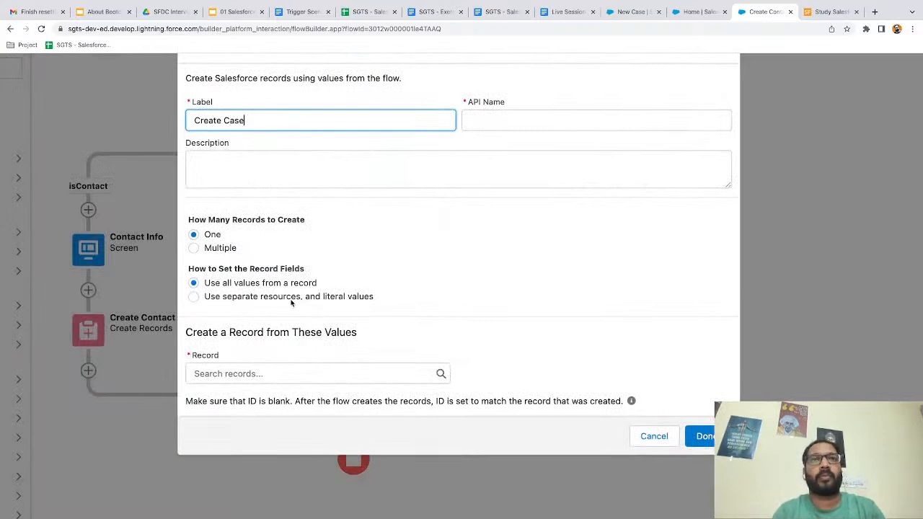
# Step: Have the element use separate resources and literal values to create a record of the Case object
pyautogui.click(291, 301)
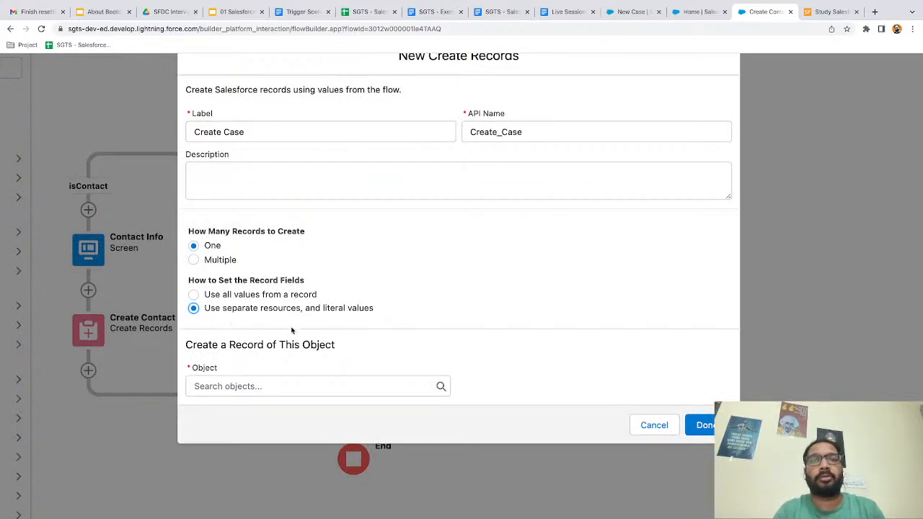
pyautogui.click(212, 387)
pyautogui.write('case')
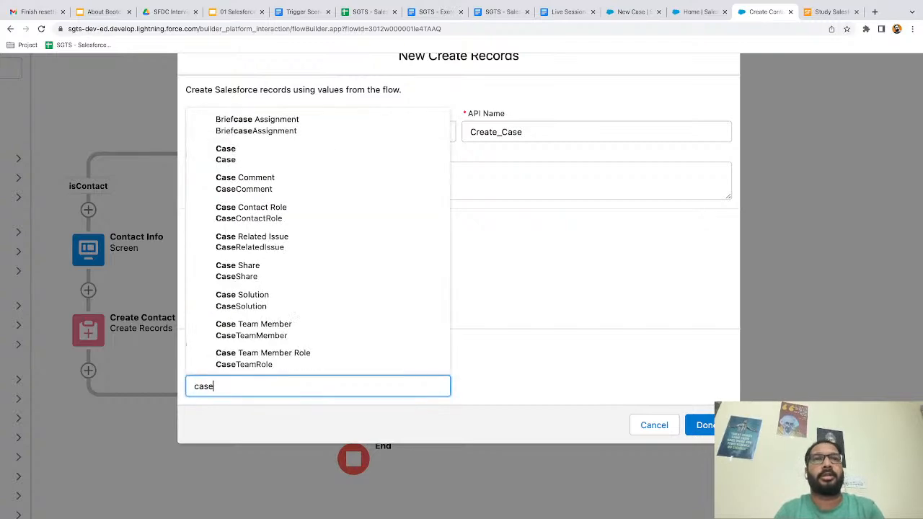
pyautogui.click(239, 161)
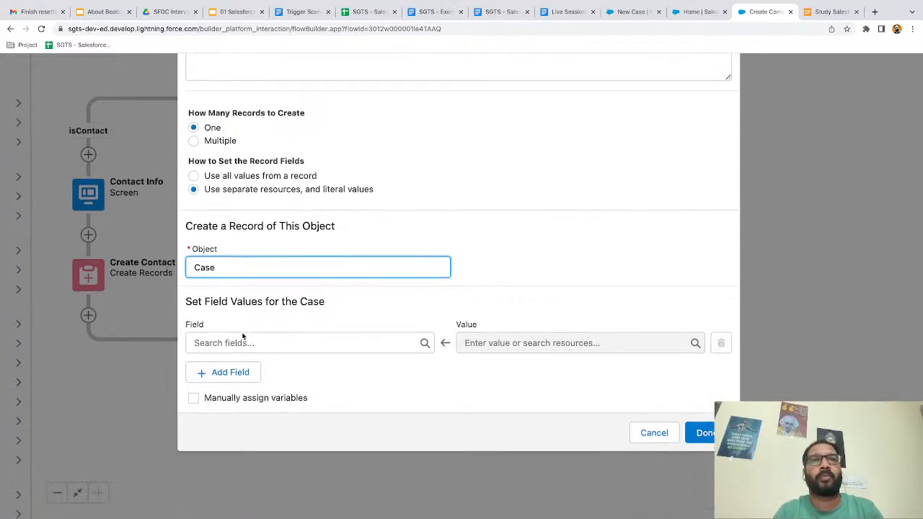
# Step: Map the case's Status field to the Status screen component
pyautogui.click(245, 343)
pyautogui.write('status')
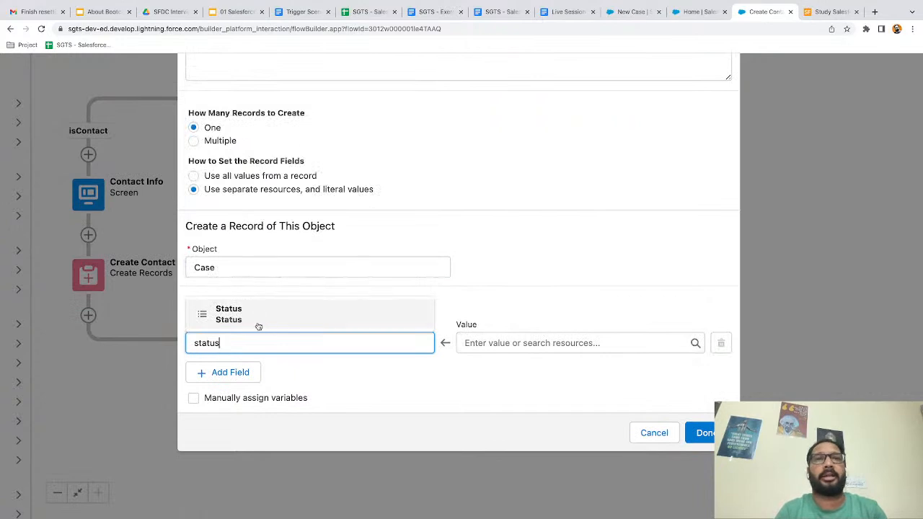
pyautogui.click(257, 321)
pyautogui.click(473, 346)
pyautogui.write('status')
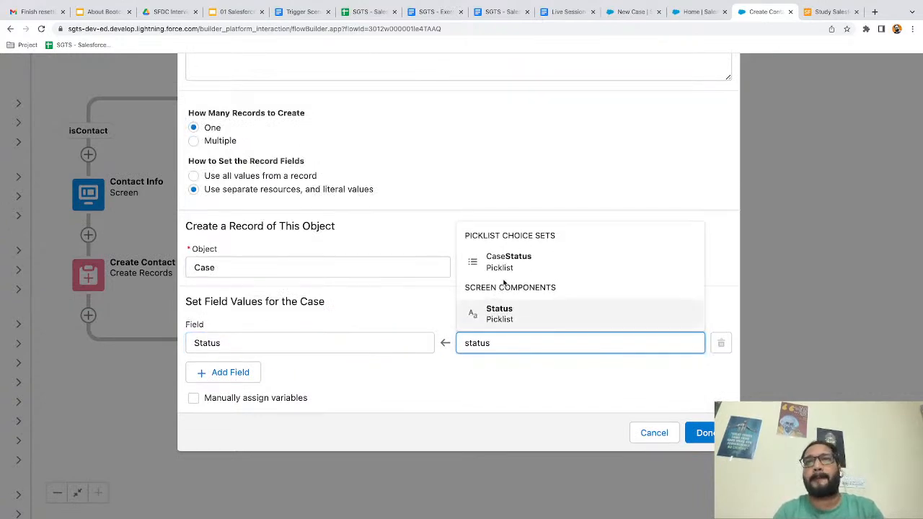
pyautogui.click(509, 315)
# Step: Add an Origin field assignment that takes its value from the Case_Origin screen component
pyautogui.click(233, 368)
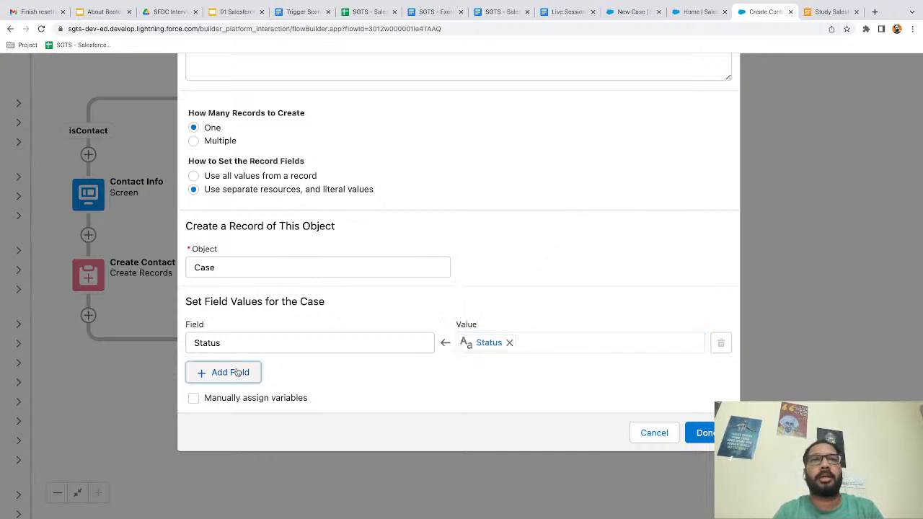
pyautogui.click(233, 365)
pyautogui.write('orig')
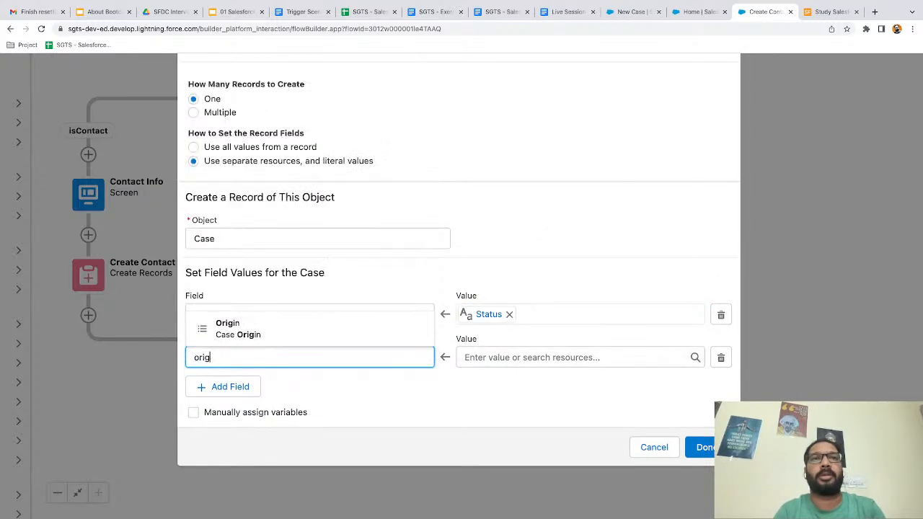
pyautogui.click(245, 334)
pyautogui.click(495, 358)
pyautogui.write('case')
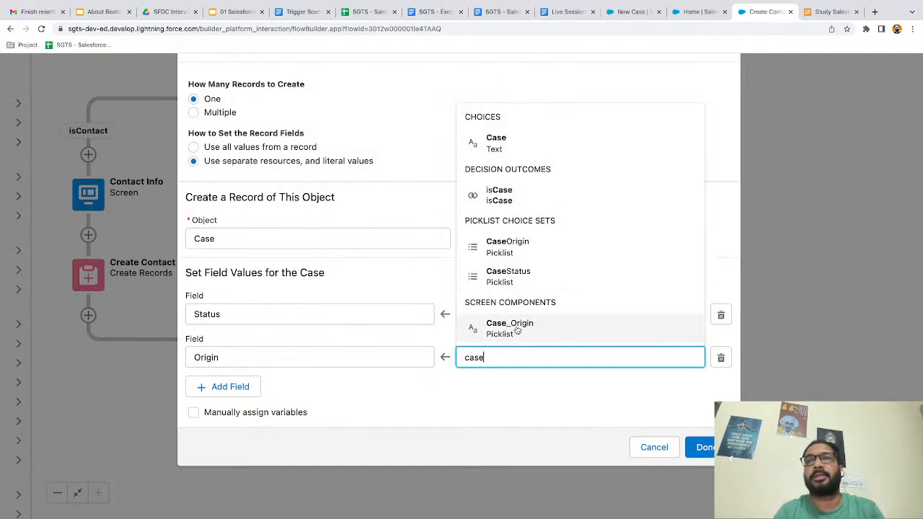
pyautogui.click(516, 330)
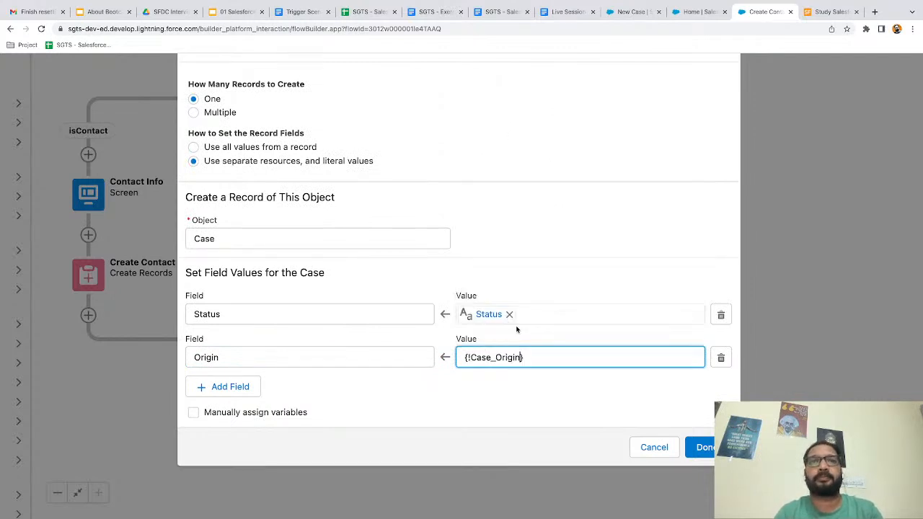
# Step: Add an AccountId field assignment using the recordId variable and finish the Create Case element
pyautogui.click(258, 390)
pyautogui.click(244, 361)
pyautogui.write('Acc')
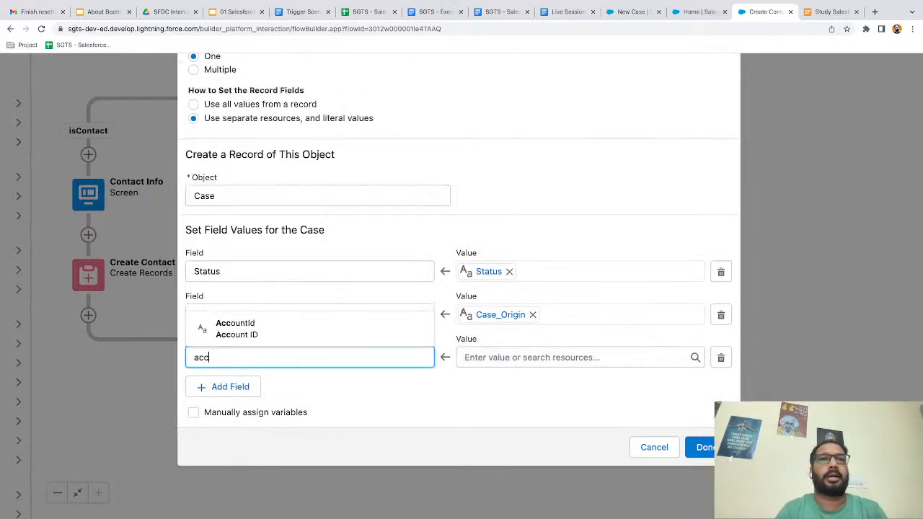
pyautogui.click(248, 323)
pyautogui.click(472, 350)
pyautogui.write('record')
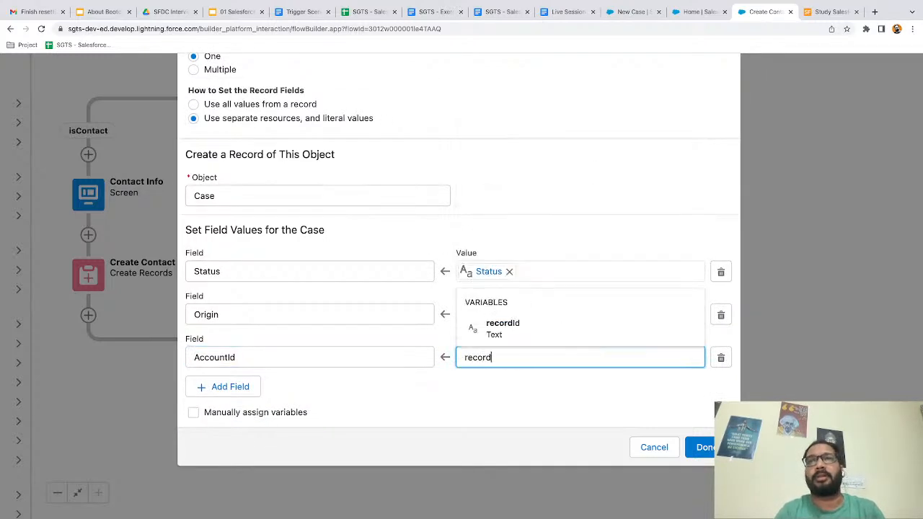
pyautogui.click(495, 332)
pyautogui.click(537, 408)
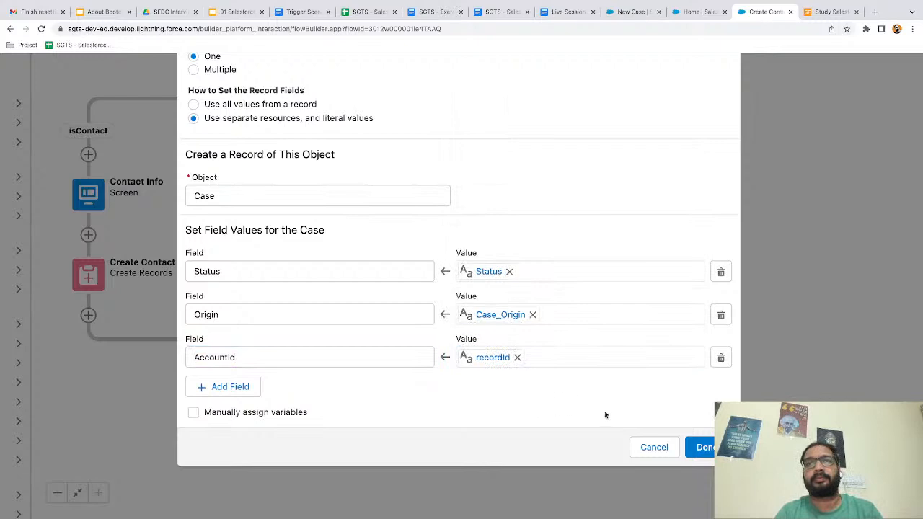
pyautogui.click(700, 447)
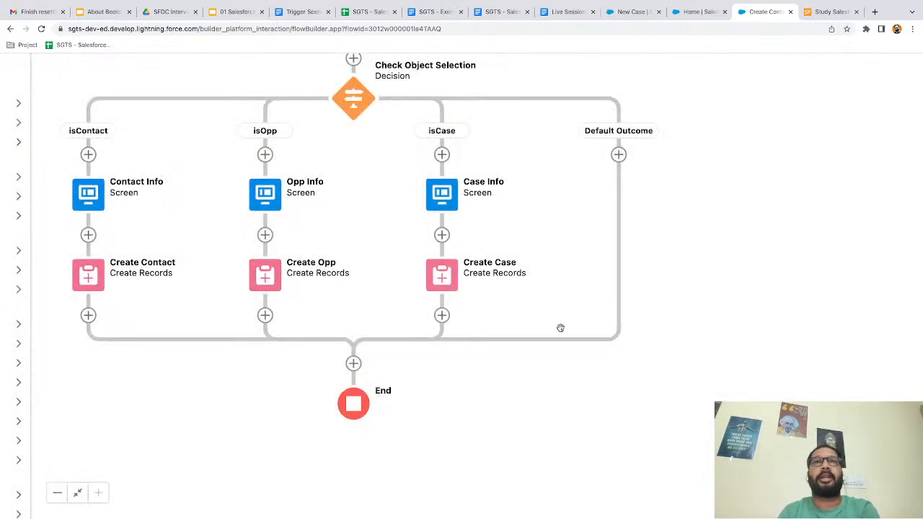
# Step: Save the Create Contact Or Opp Or Case flow and activate it
pyautogui.moveTo(476, 390); pyautogui.dragTo(512, 459)
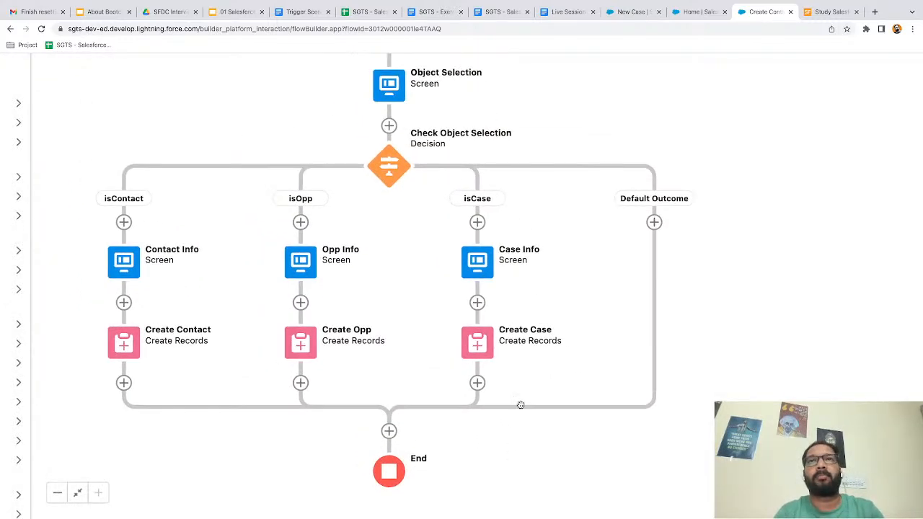
pyautogui.moveTo(573, 145); pyautogui.dragTo(573, 243)
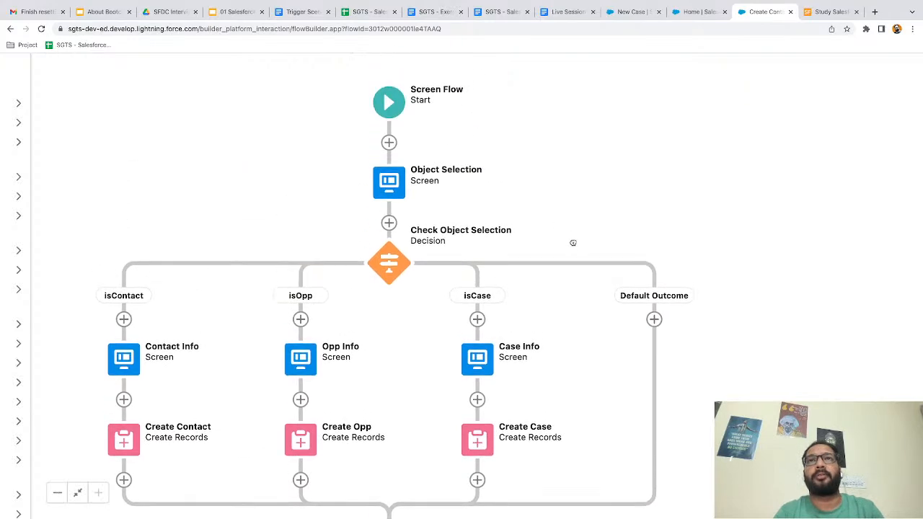
pyautogui.scroll(-3, 572, 243)
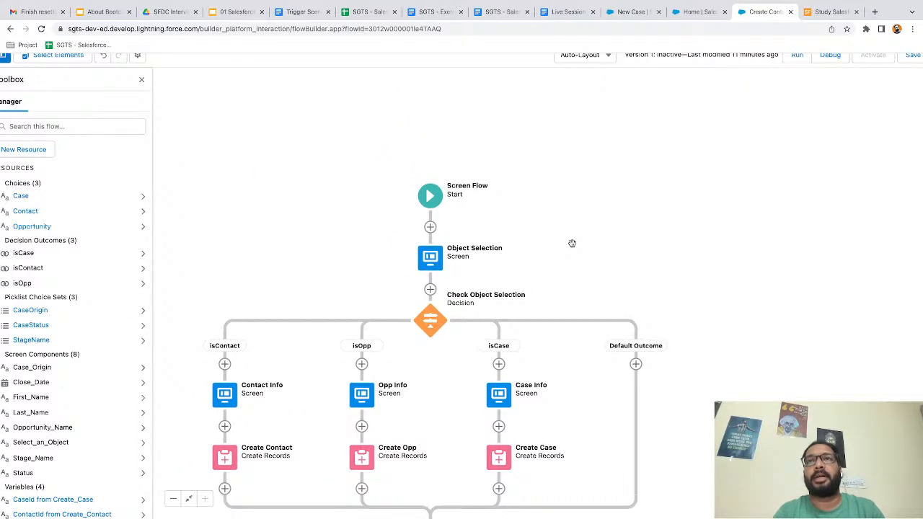
pyautogui.scroll(-3, 554, 249)
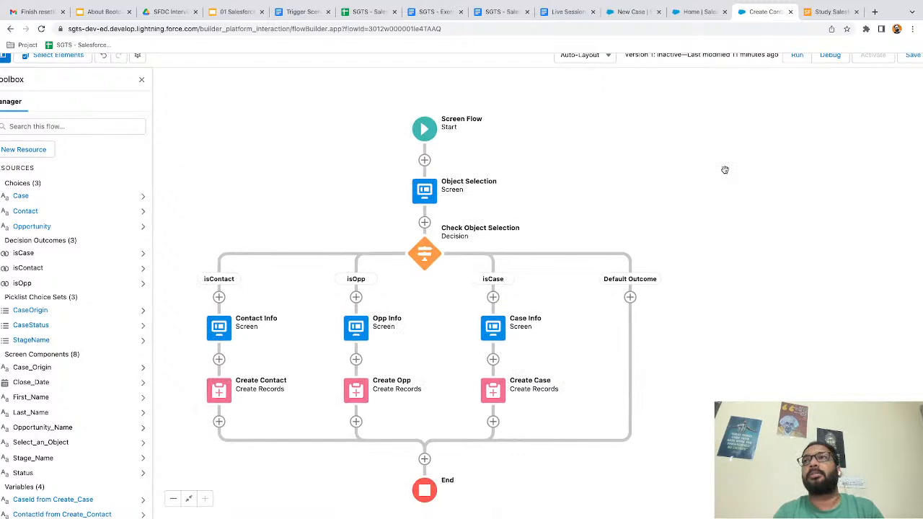
pyautogui.hscroll(2, 725, 170)
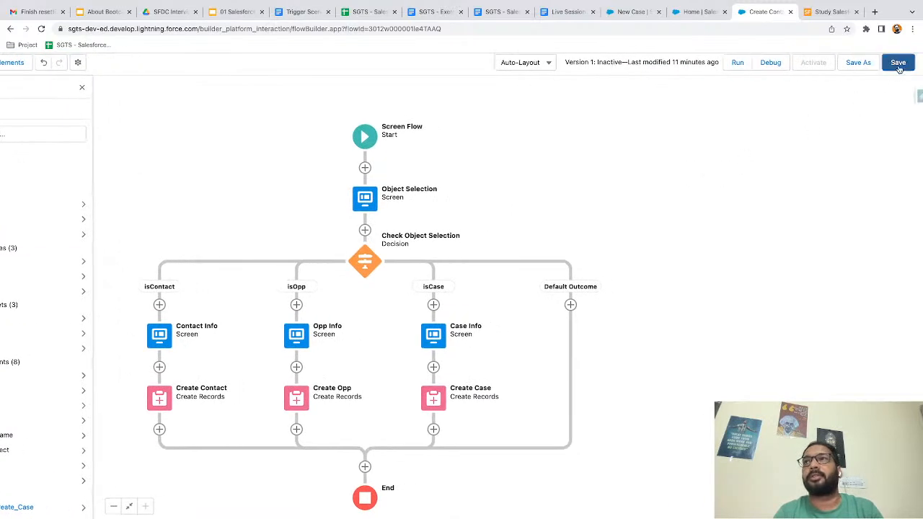
pyautogui.click(898, 64)
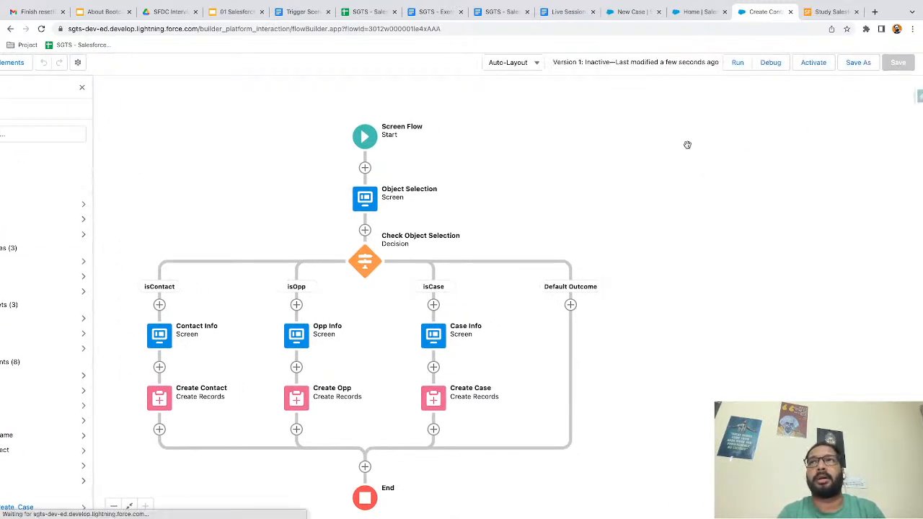
pyautogui.click(813, 64)
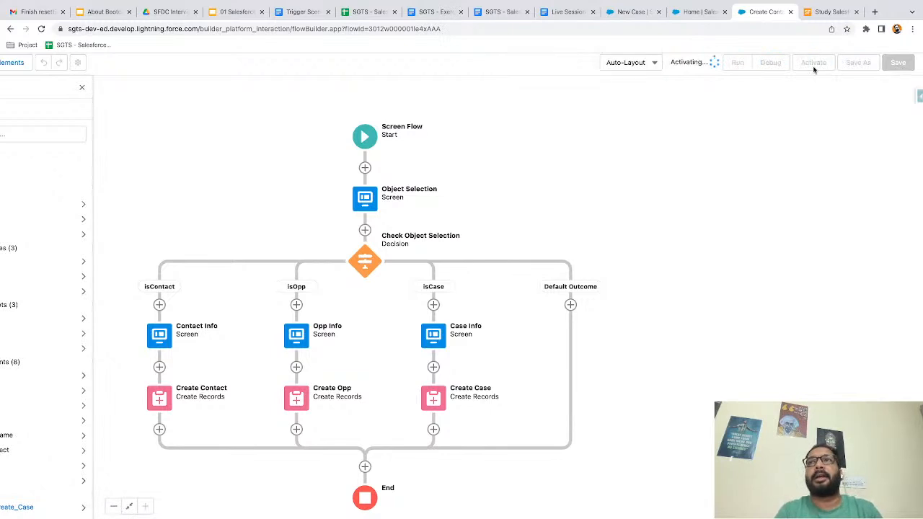
# Step: Discard the open New Case form and open the XYZ1 account record from the accounts list
pyautogui.click(623, 12)
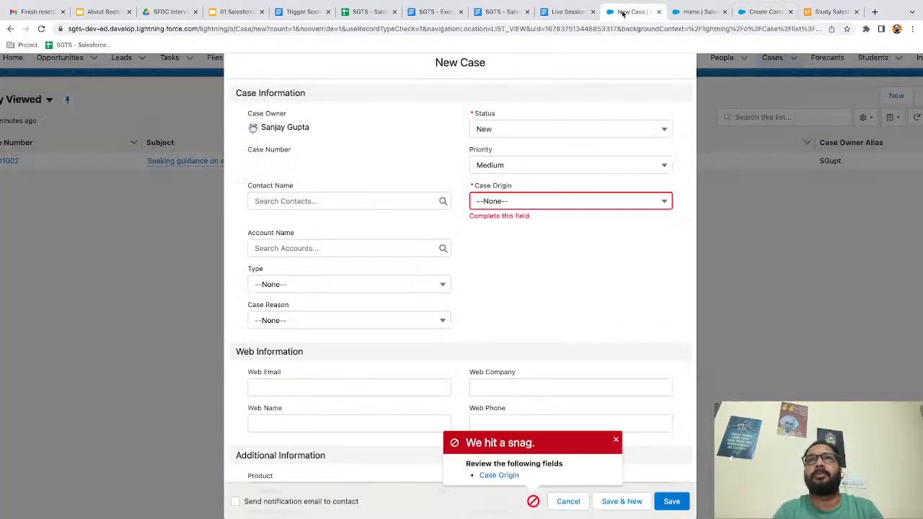
pyautogui.scroll(-3, 361, 101)
pyautogui.click(659, 65)
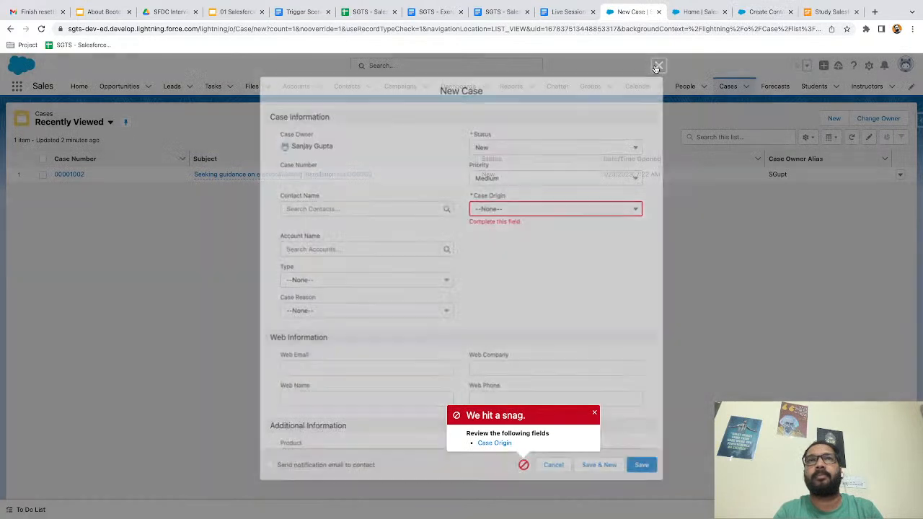
pyautogui.click(290, 92)
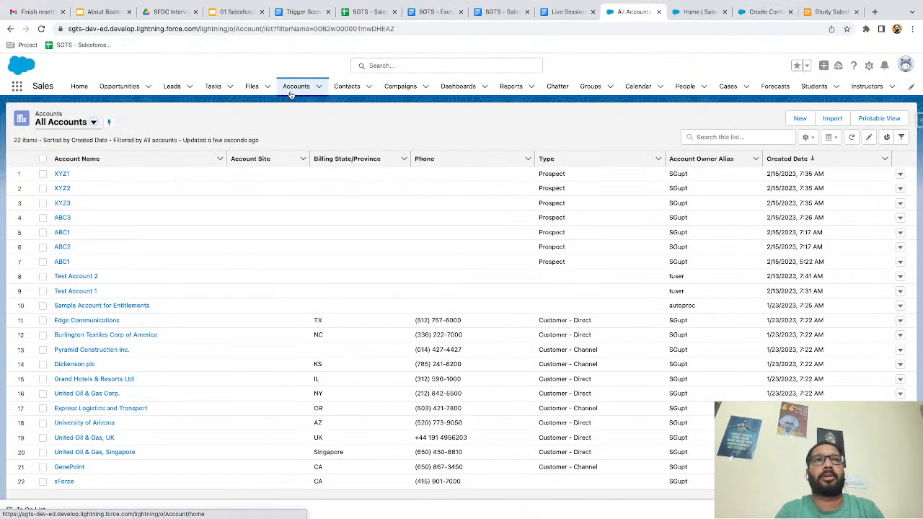
pyautogui.click(56, 176)
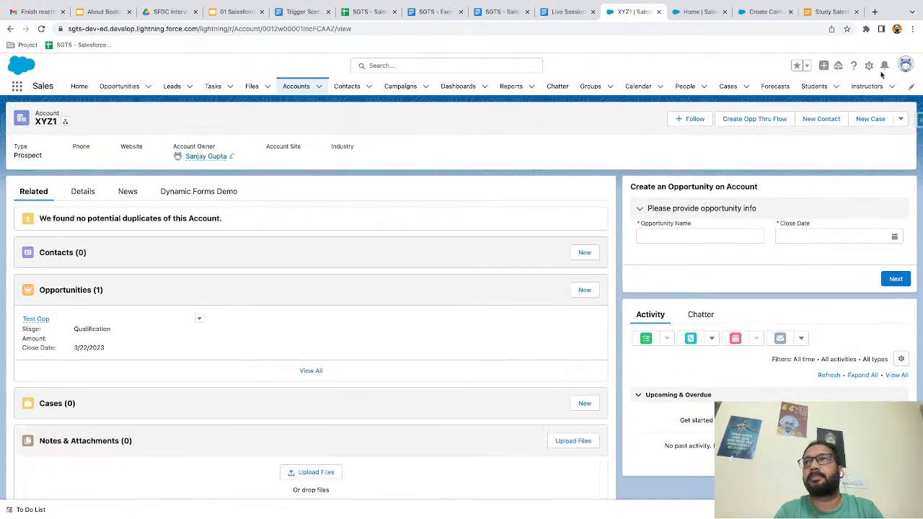
# Step: Open the XYZ1 account's record page for editing in Lightning App Builder
pyautogui.scroll(5, 870, 67)
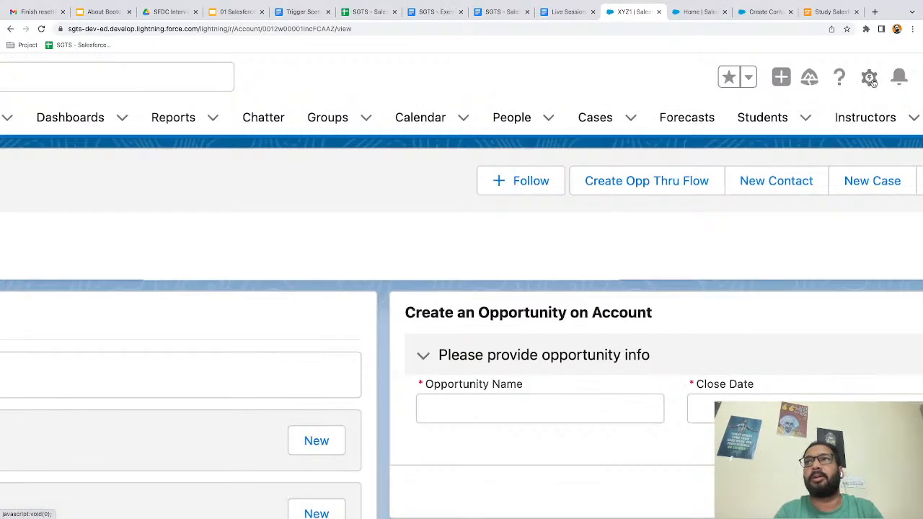
pyautogui.click(870, 78)
pyautogui.click(755, 290)
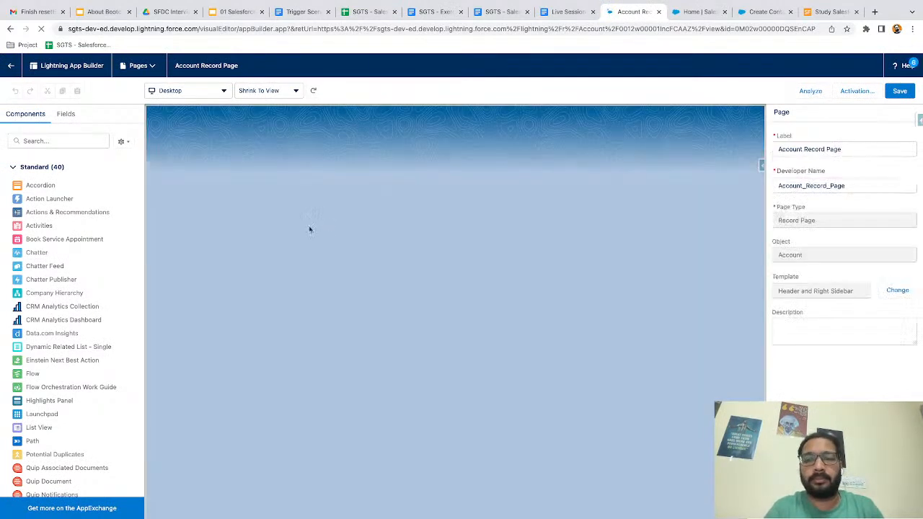
# Step: Place a Flow component above the existing Create an Opportunity on Account flow component and delete that old component
pyautogui.click(52, 144)
pyautogui.write('flow')
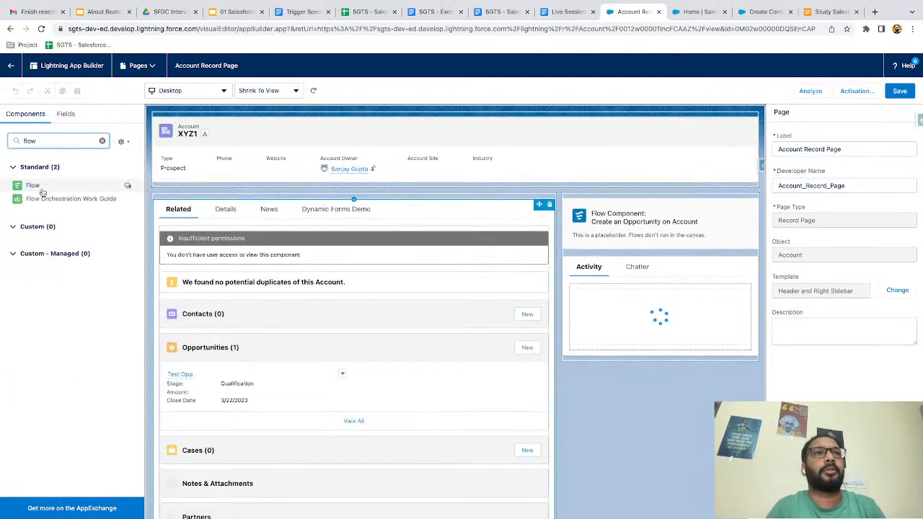
pyautogui.moveTo(32, 185); pyautogui.dragTo(597, 205)
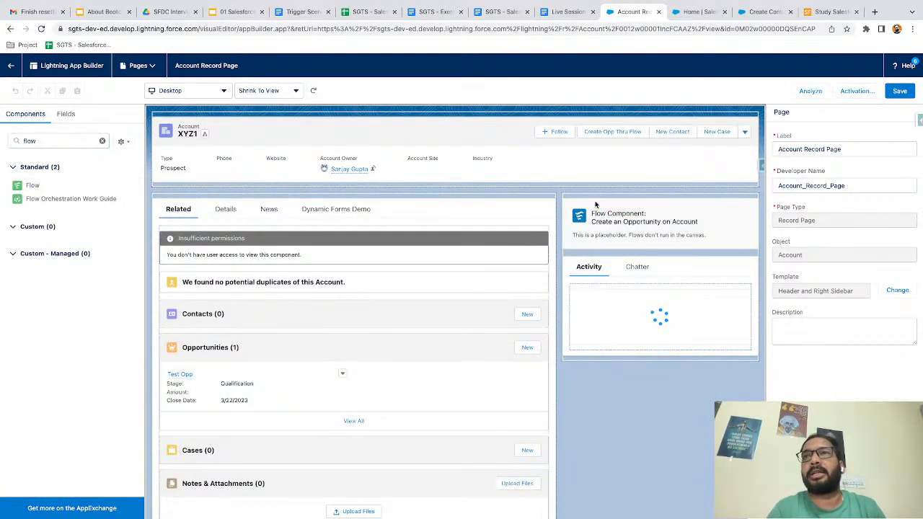
pyautogui.click(639, 279)
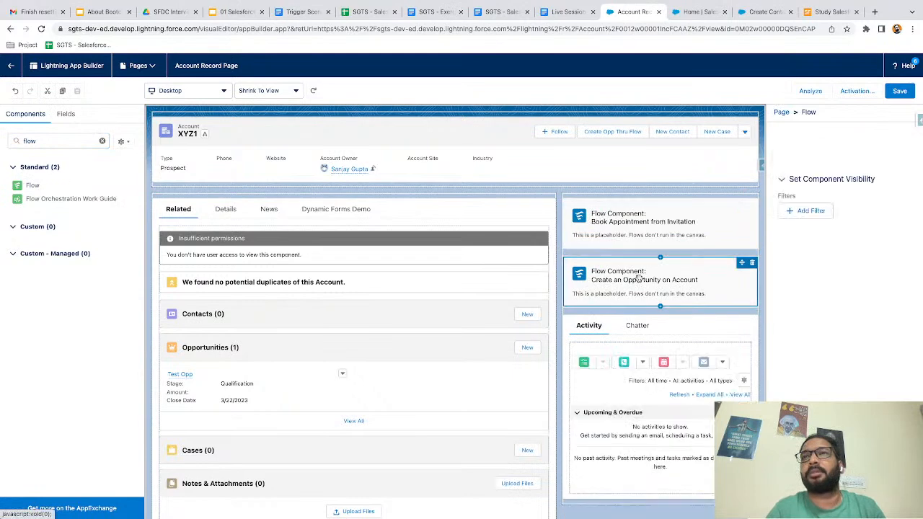
pyautogui.click(752, 264)
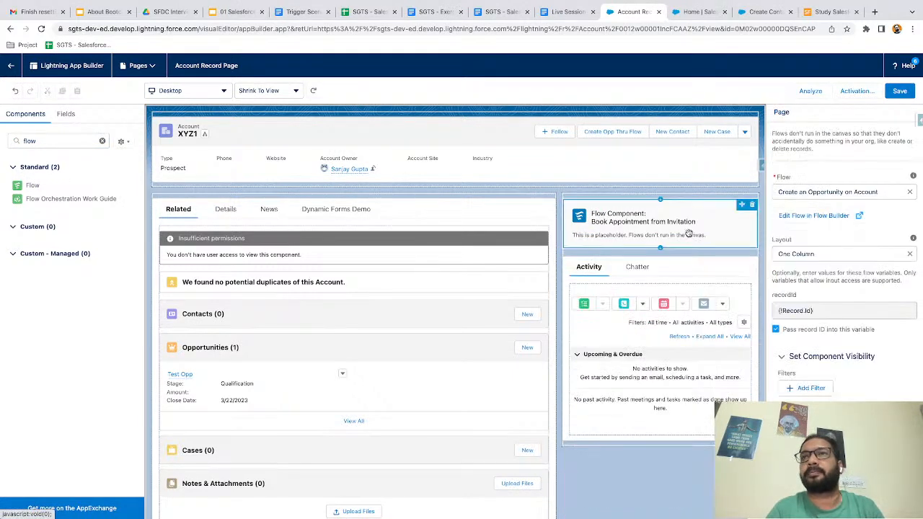
# Step: Set the new Flow component to run Create Contact Or Opp Or Case and pass the record ID into its recordId variable
pyautogui.click(809, 191)
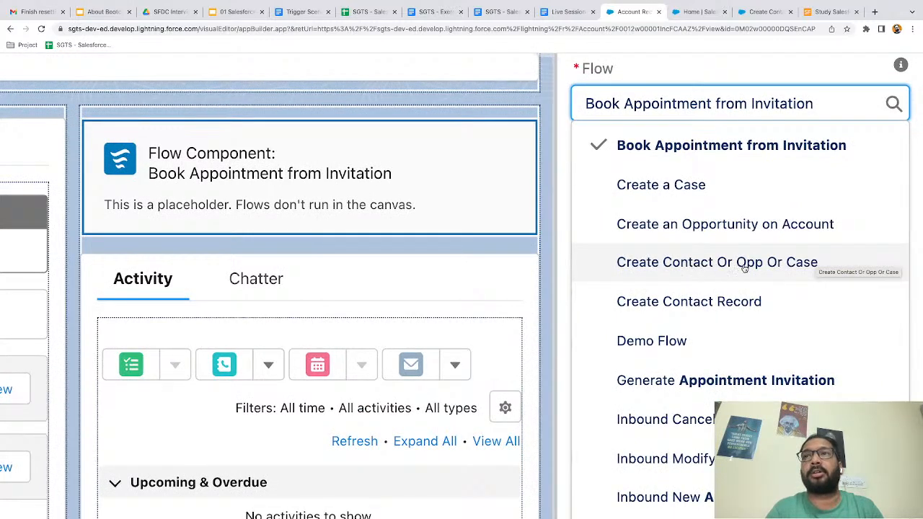
pyautogui.click(781, 263)
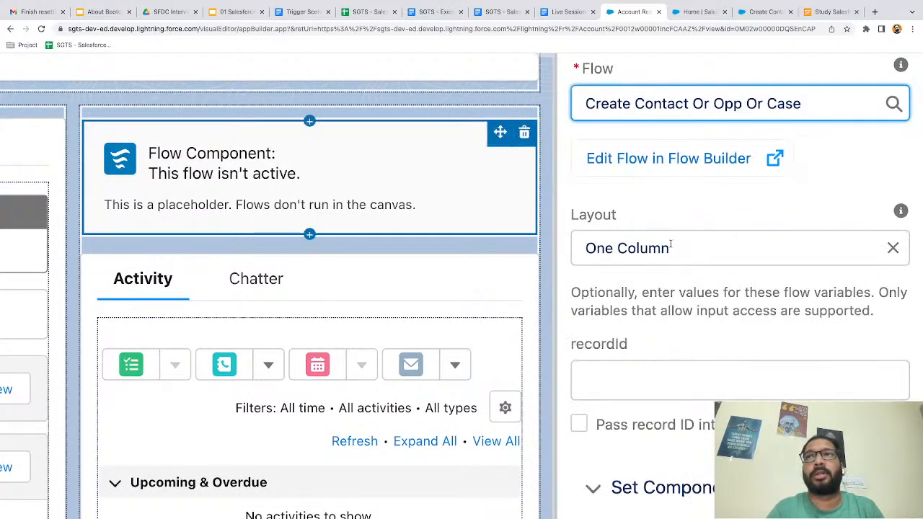
pyautogui.scroll(-5, 670, 245)
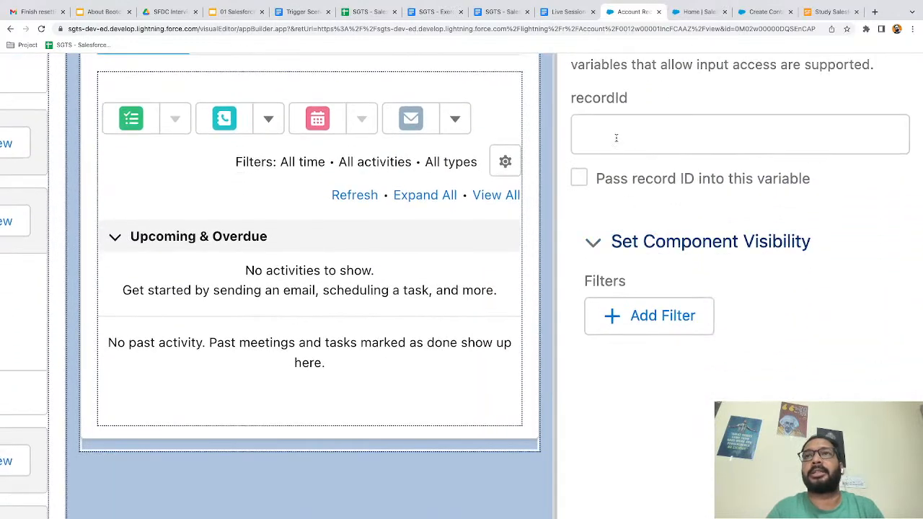
pyautogui.scroll(1, 616, 138)
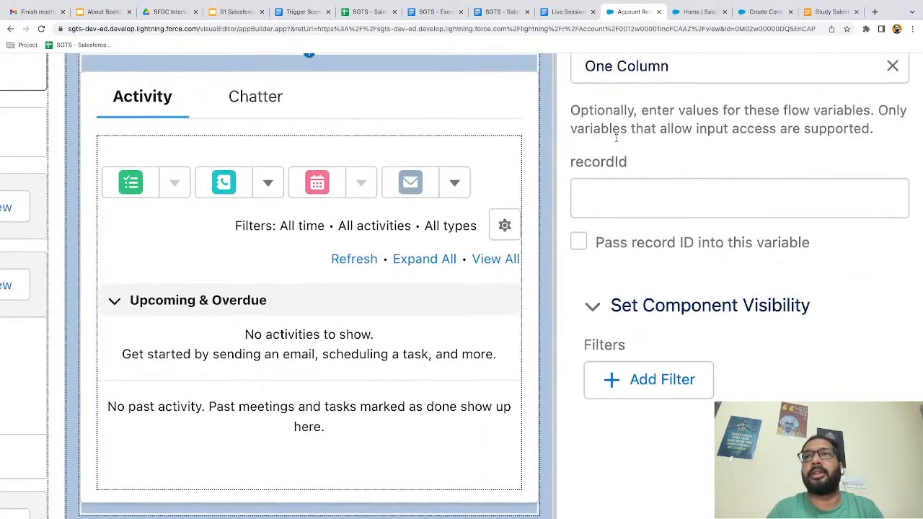
pyautogui.click(578, 243)
pyautogui.hotkey('ctrl', '-')
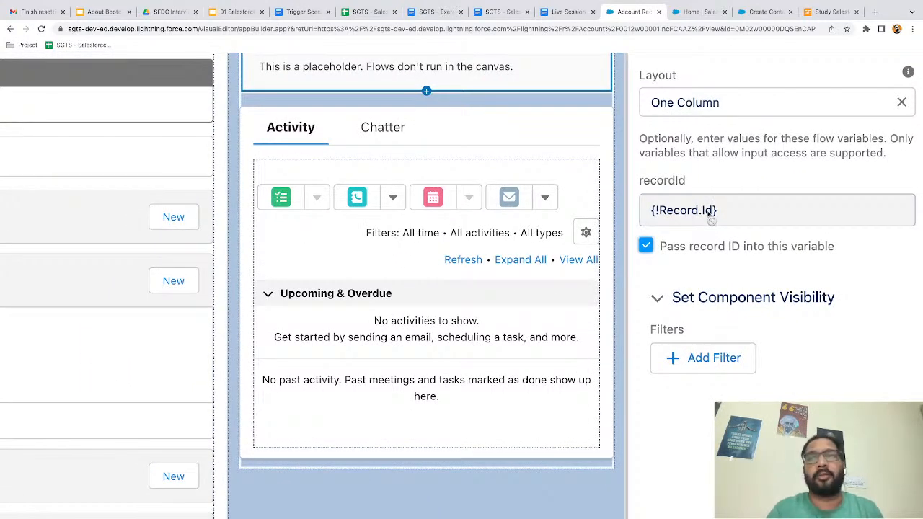
pyautogui.scroll(-5, 710, 214)
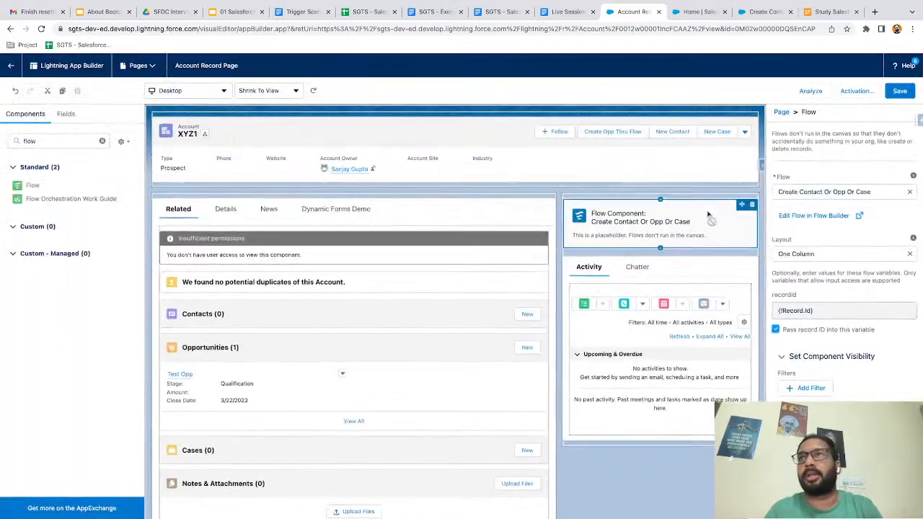
# Step: Save the Account Record Page and return to the XYZ1 account record
pyautogui.click(900, 91)
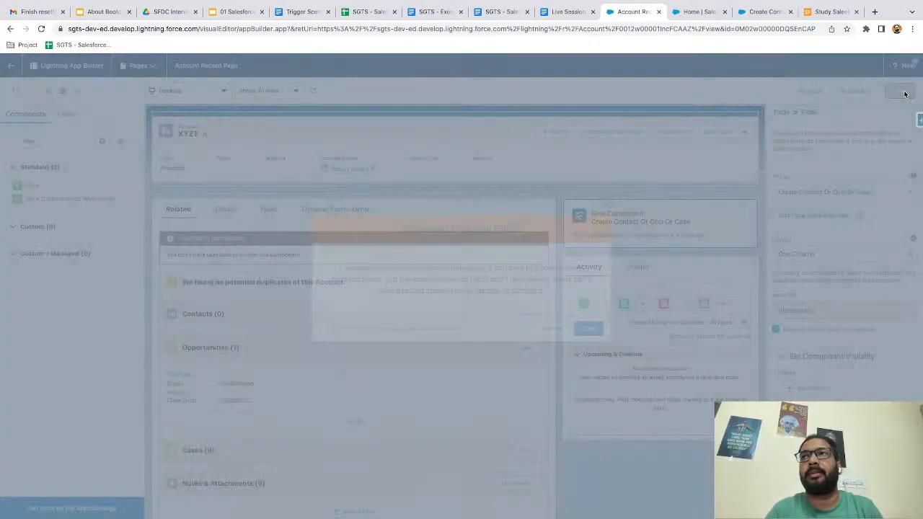
pyautogui.click(591, 331)
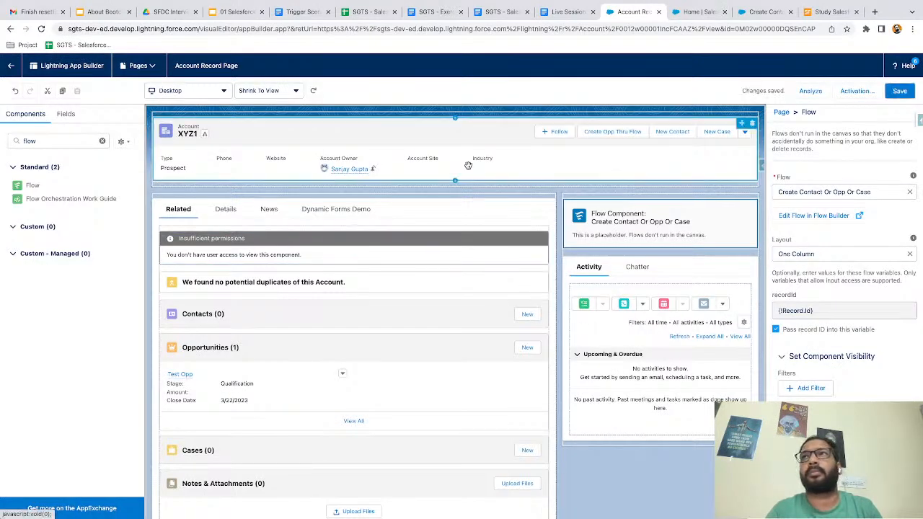
pyautogui.click(11, 67)
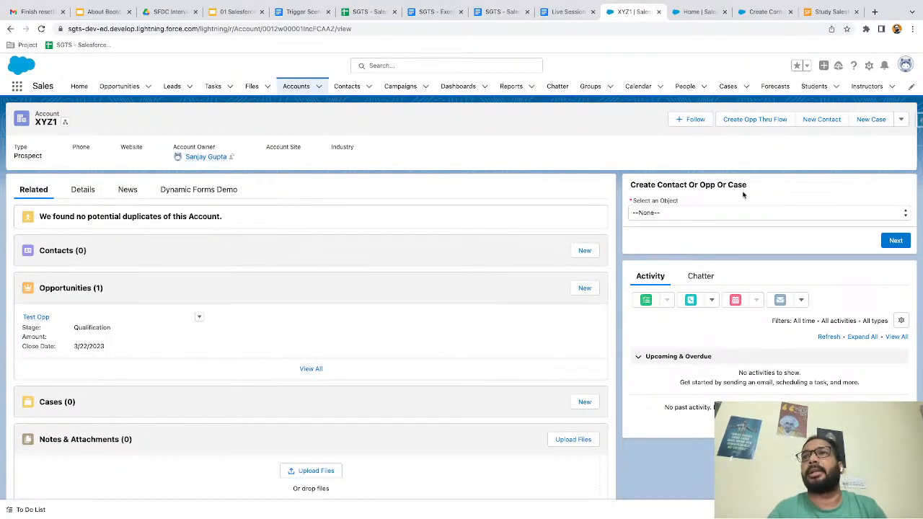
# Step: Choose Contact as the object in the embedded Create Contact Or Opp Or Case flow and continue to its details screen
pyautogui.scroll(3, 657, 200)
pyautogui.scroll(-3, 657, 200)
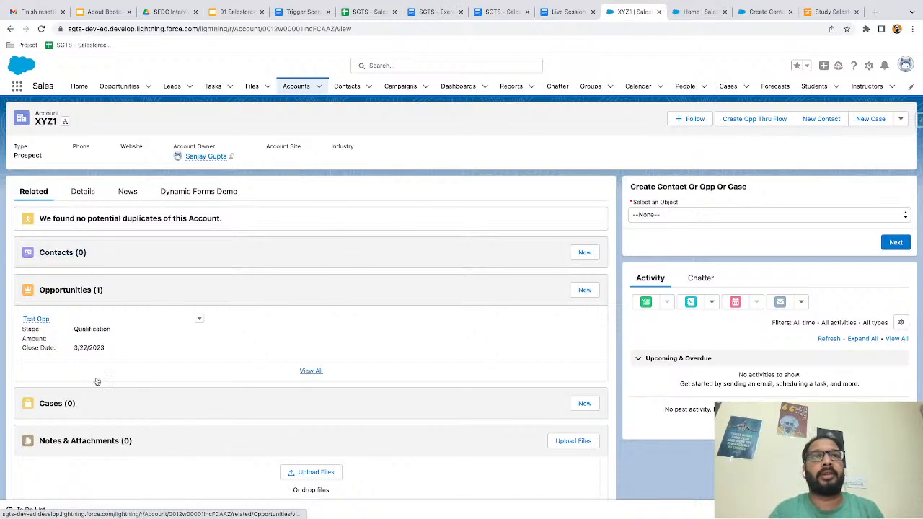
pyautogui.click(680, 215)
pyautogui.click(661, 225)
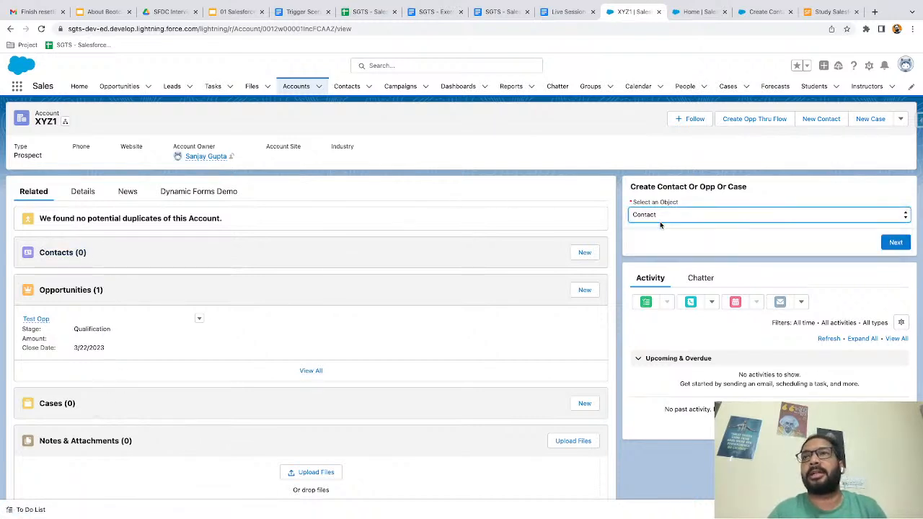
pyautogui.click(896, 242)
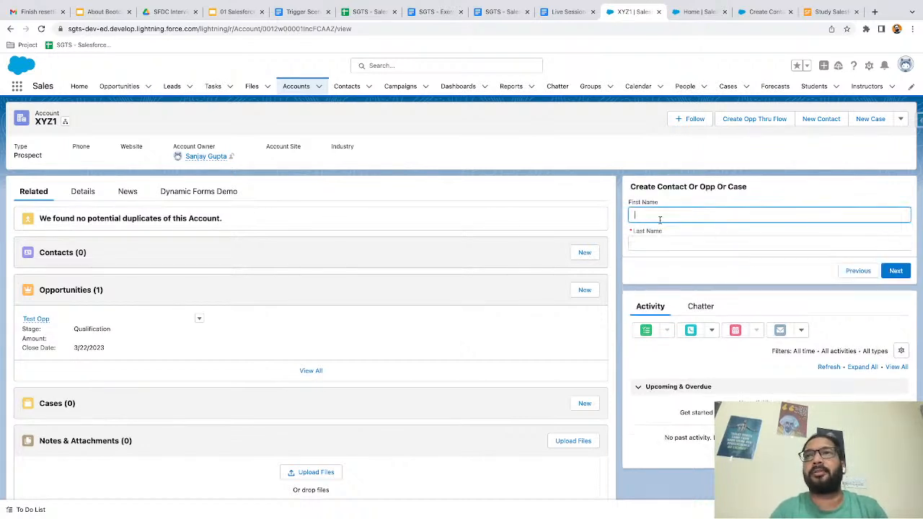
# Step: Create a contact through the flow with first name "Test Con 401" and last name "Test"
pyautogui.write('Test Con')
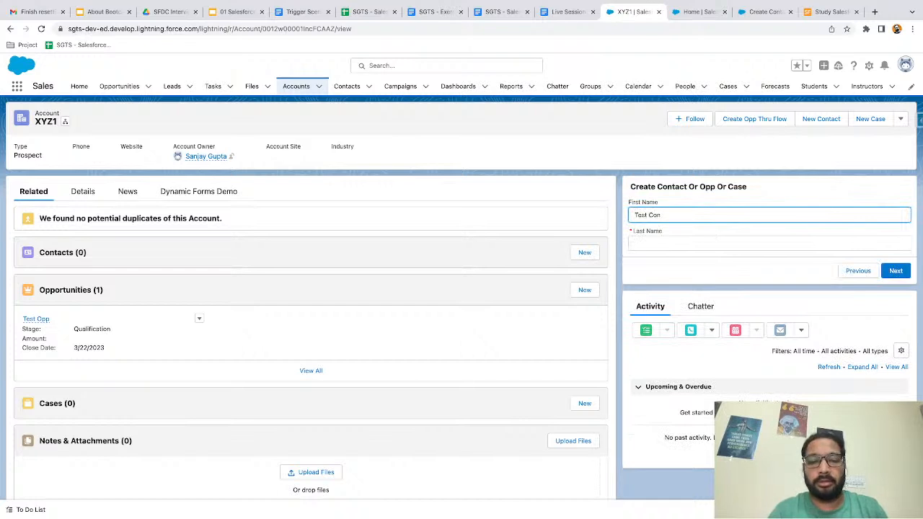
pyautogui.write(' 401')
pyautogui.press('Tab')
pyautogui.write('T')
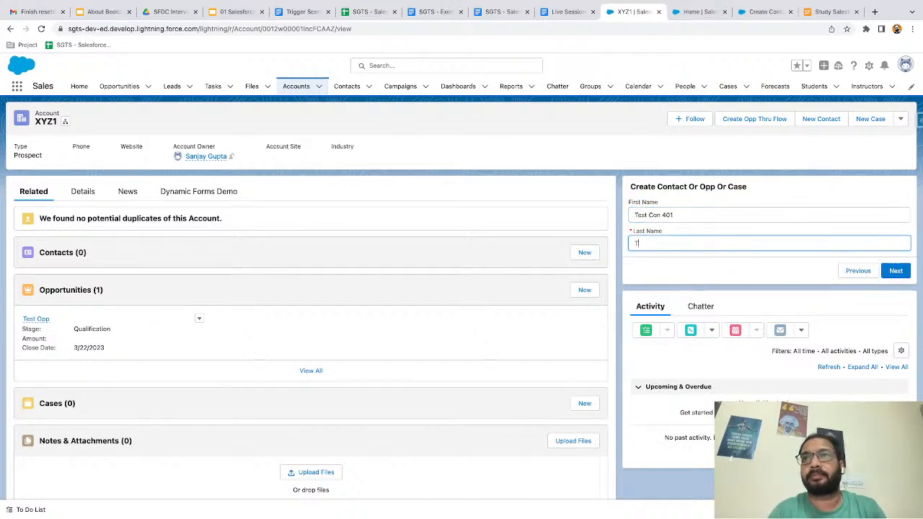
pyautogui.write('est')
pyautogui.click(896, 271)
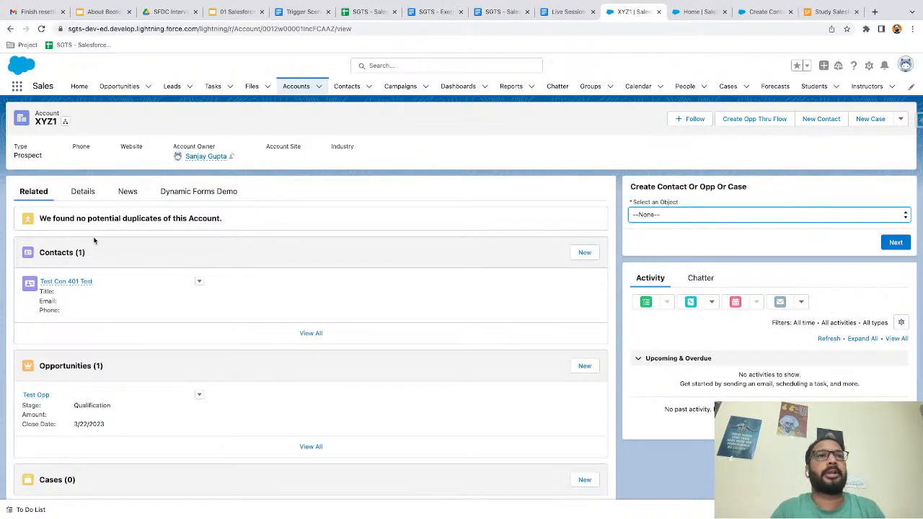
# Step: Run the embedded flow again with the opportunity object and continue to the opportunity details screen
pyautogui.scroll(-1, 137, 317)
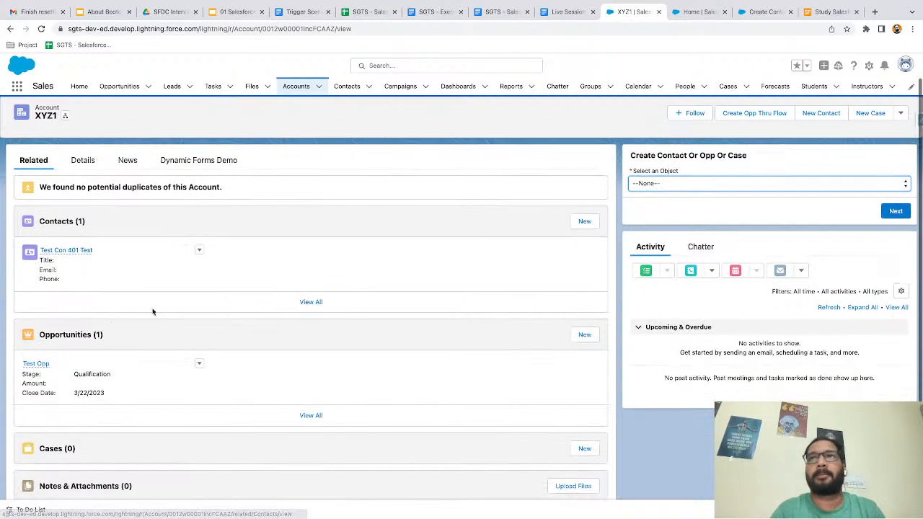
pyautogui.click(657, 188)
pyautogui.click(656, 207)
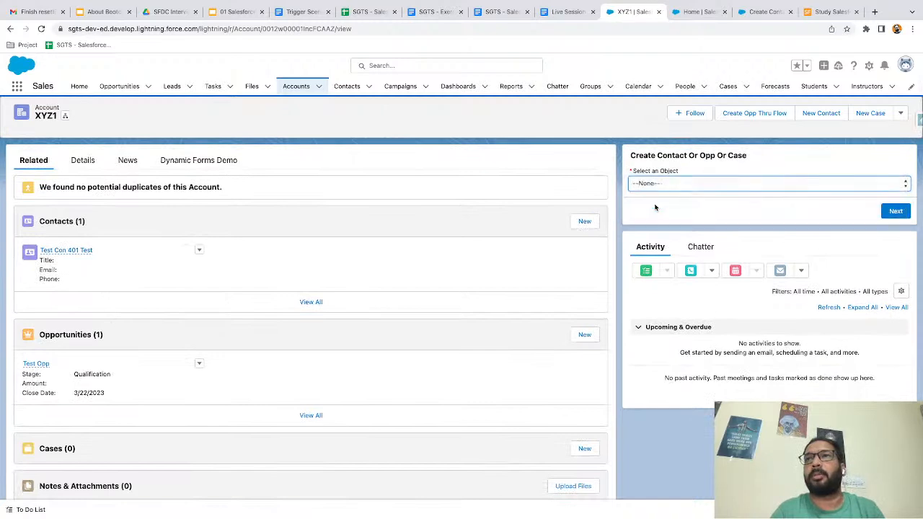
pyautogui.click(896, 210)
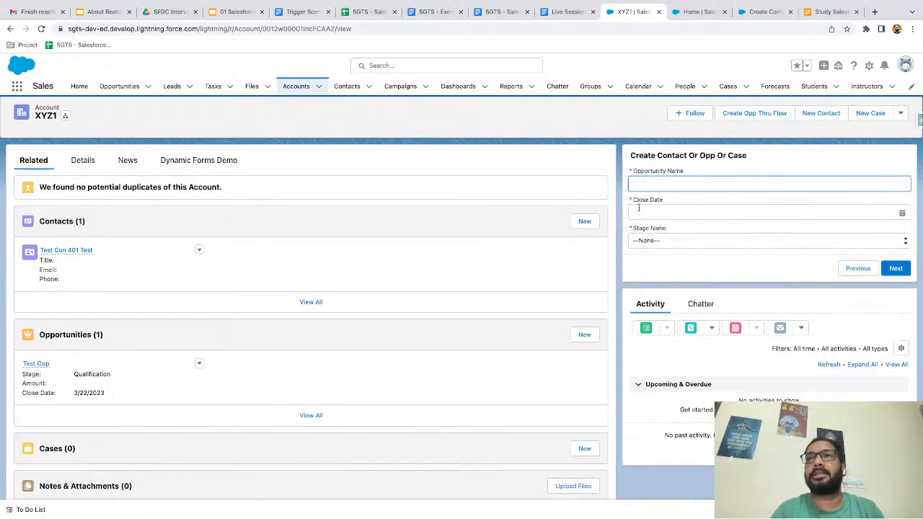
# Step: Create the opportunity "Test 401" through the flow with close date Mar 15, 2023 and stage Qualification
pyautogui.write('Test')
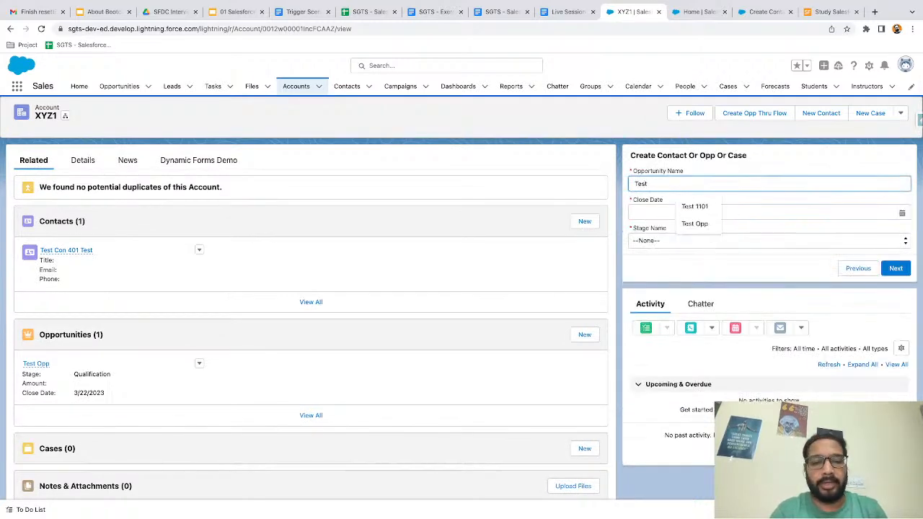
pyautogui.write(' 401')
pyautogui.press('Tab')
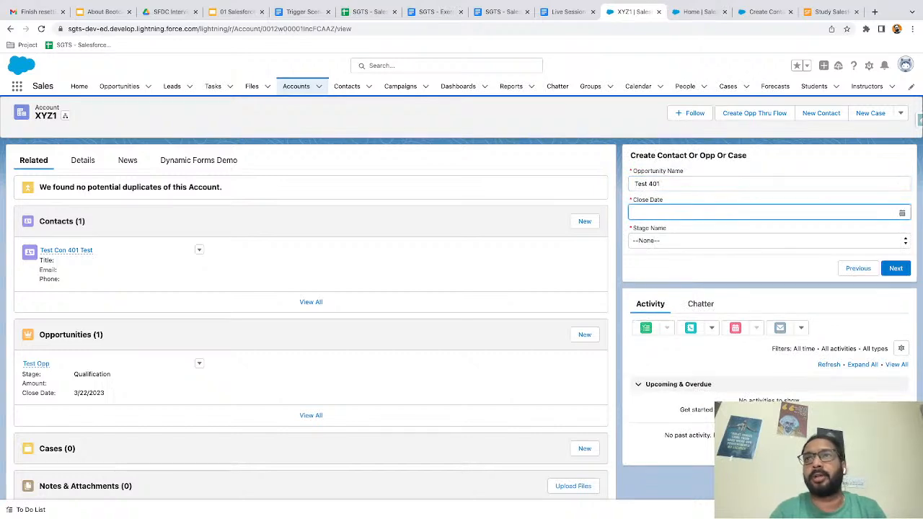
pyautogui.click(666, 211)
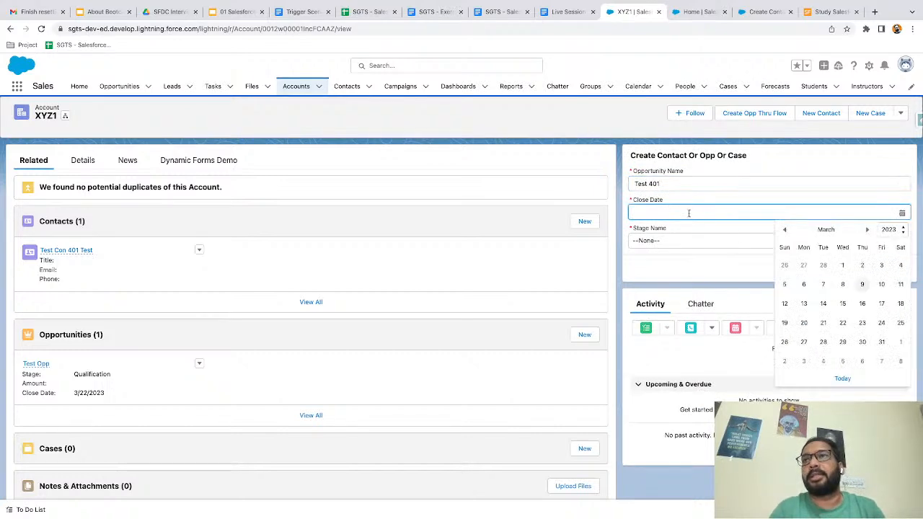
pyautogui.click(843, 304)
pyautogui.click(697, 245)
pyautogui.click(691, 262)
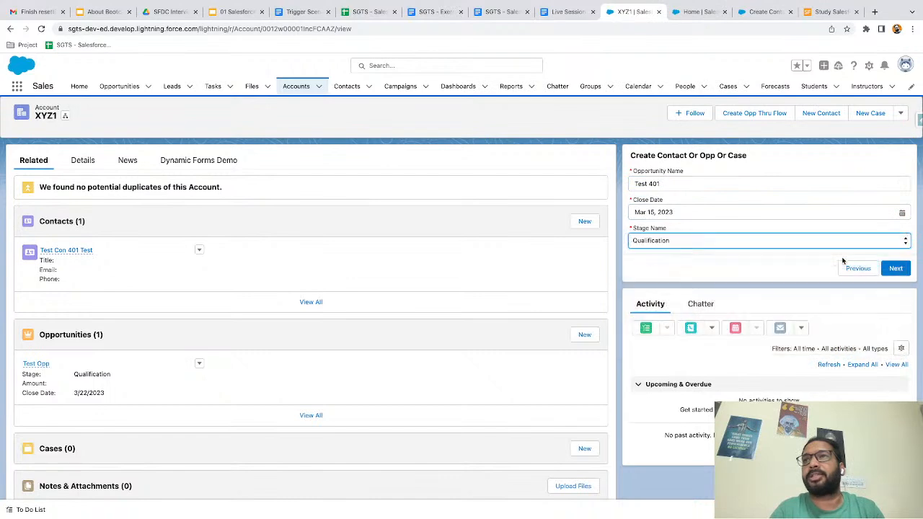
pyautogui.click(895, 268)
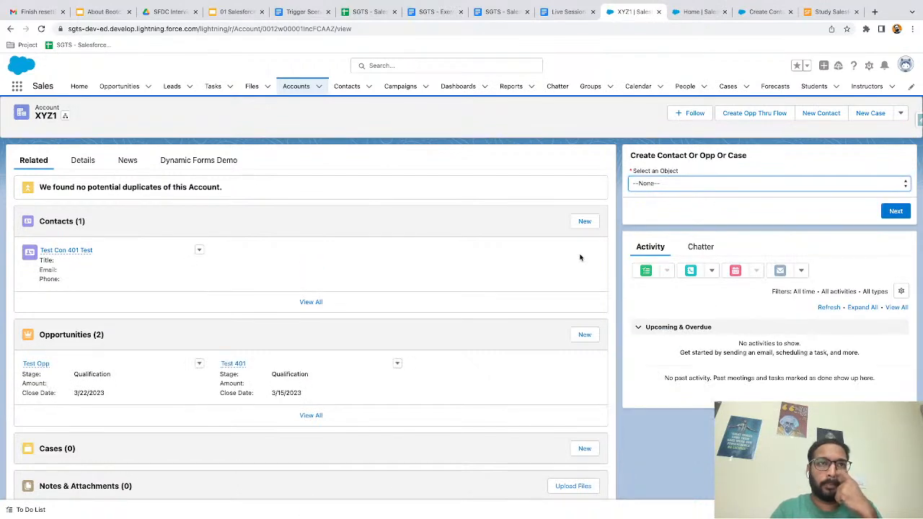
# Step: Check the account's related lists, and choose Case as the object in the embedded flow to reach its details screen
pyautogui.scroll(-1, 196, 370)
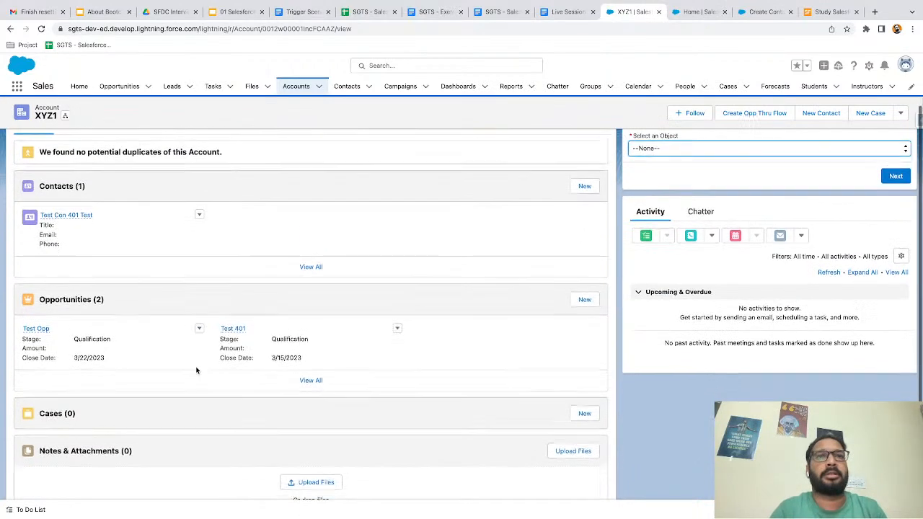
pyautogui.scroll(-1, 196, 370)
pyautogui.scroll(3, 538, 295)
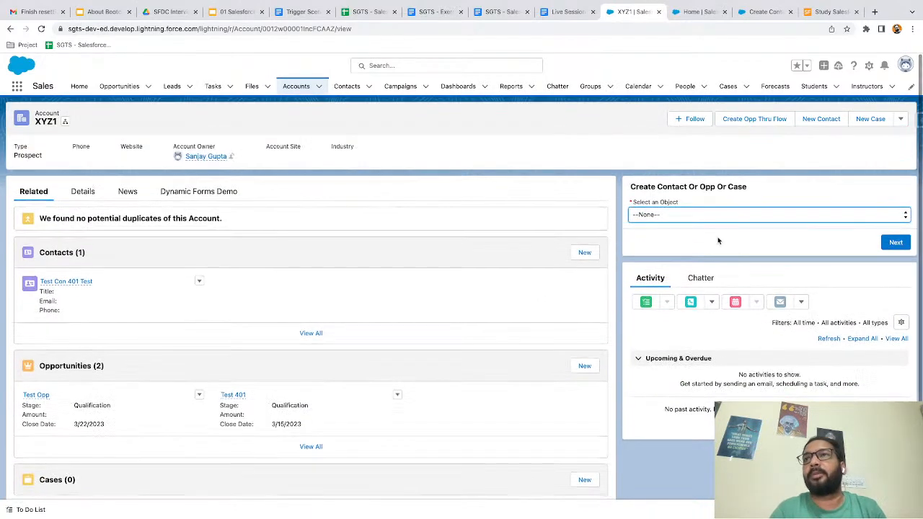
pyautogui.click(707, 214)
pyautogui.click(789, 247)
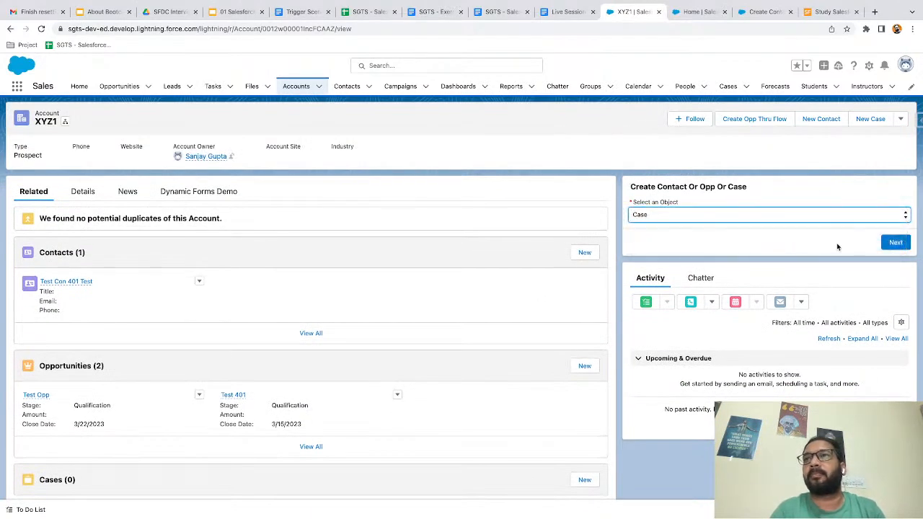
pyautogui.click(896, 243)
# Step: Create a case through the flow with status Working and case origin Phone, and check the account's Cases related list
pyautogui.click(642, 218)
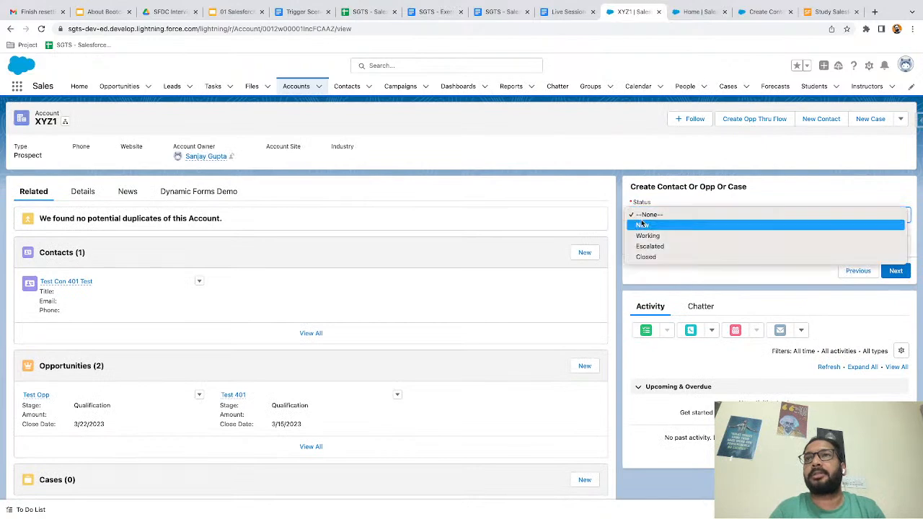
pyautogui.click(644, 236)
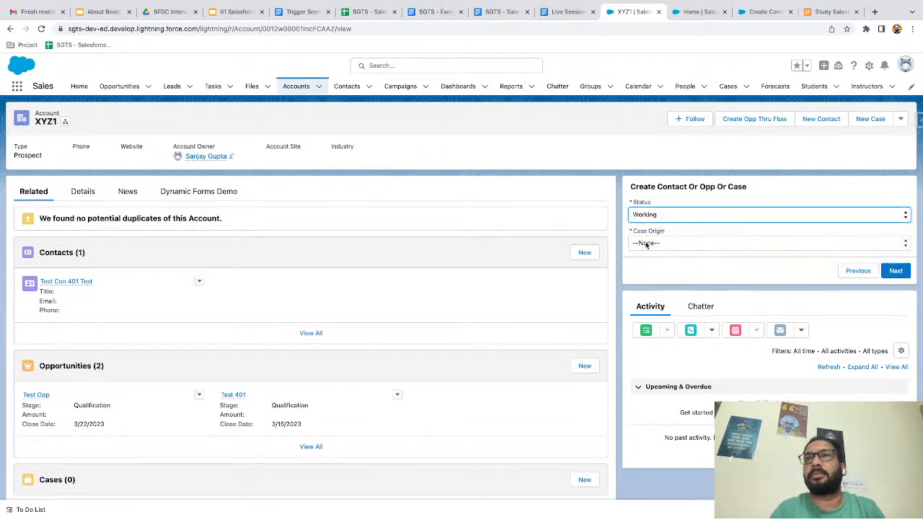
pyautogui.click(646, 244)
pyautogui.click(642, 253)
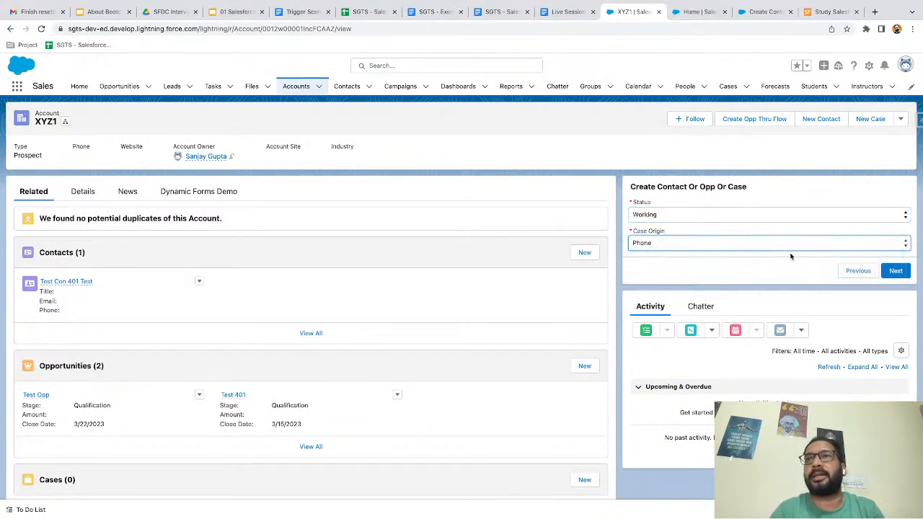
pyautogui.click(894, 271)
pyautogui.scroll(-1, 128, 382)
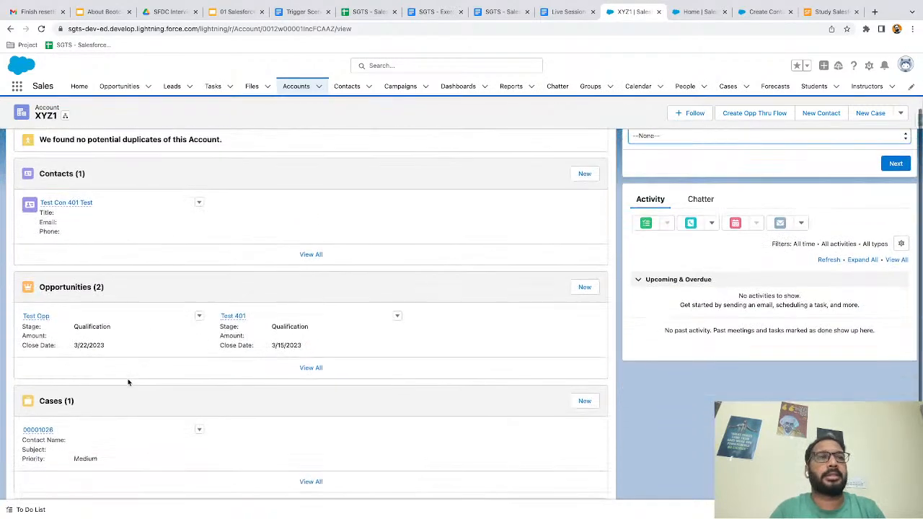
pyautogui.scroll(-1, 127, 381)
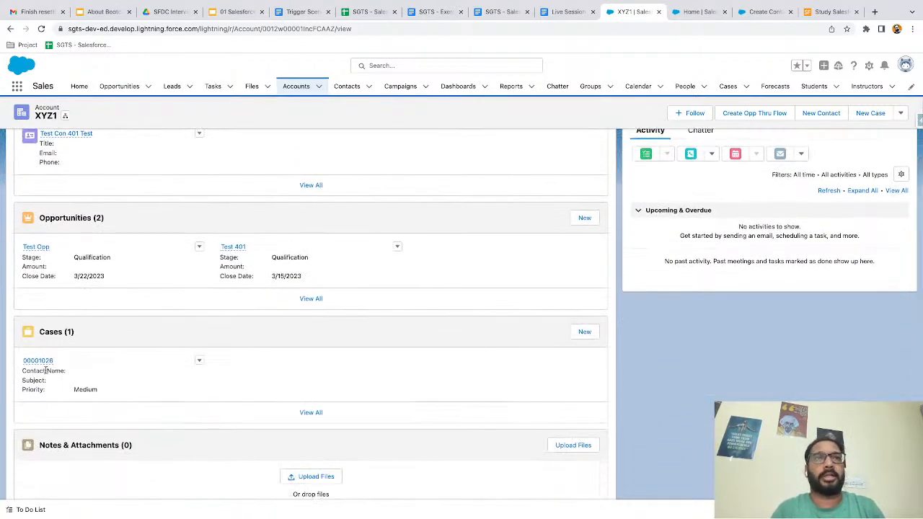
pyautogui.scroll(2, 46, 369)
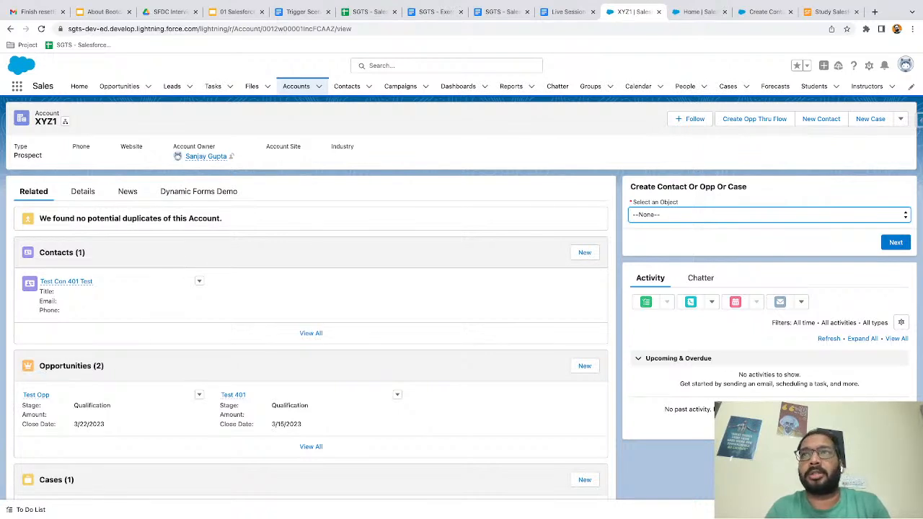
pyautogui.click(694, 228)
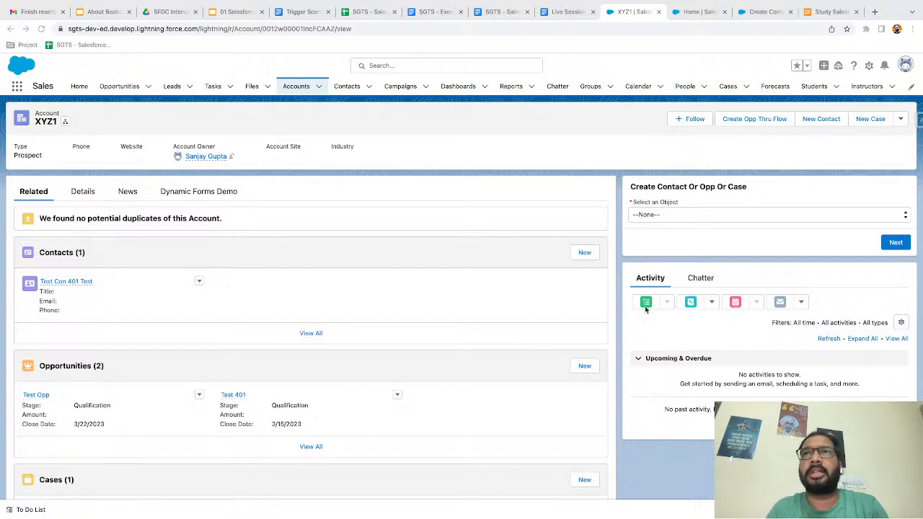
# Step: Return to the flow and review the Object Selection screen's label and API name without changing them
pyautogui.click(750, 13)
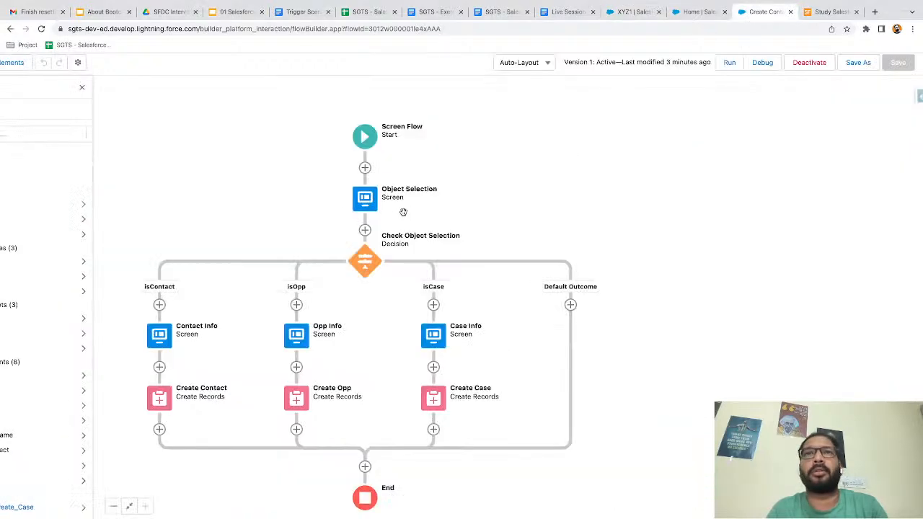
pyautogui.doubleClick(363, 199)
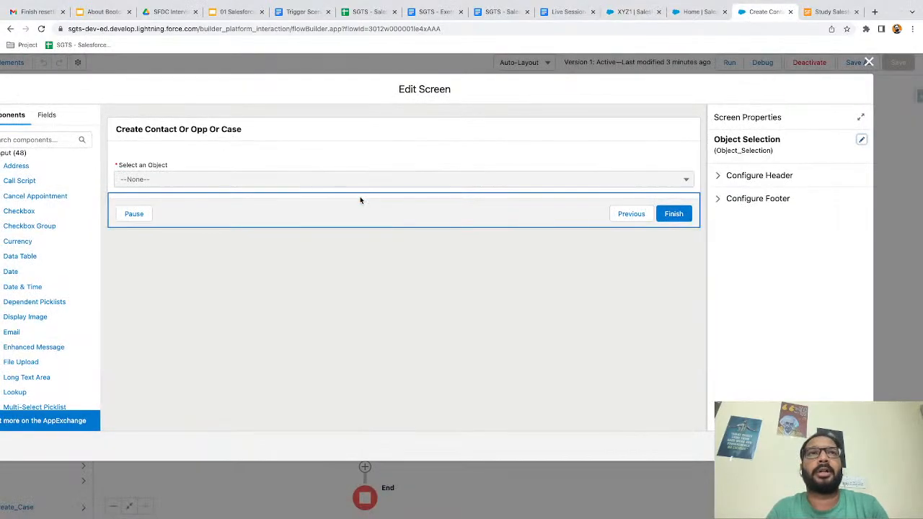
pyautogui.click(861, 139)
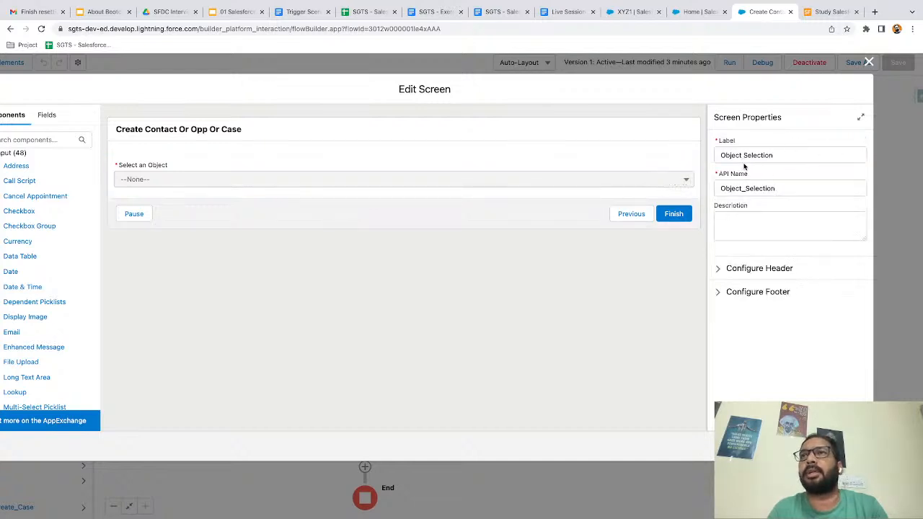
pyautogui.click(868, 64)
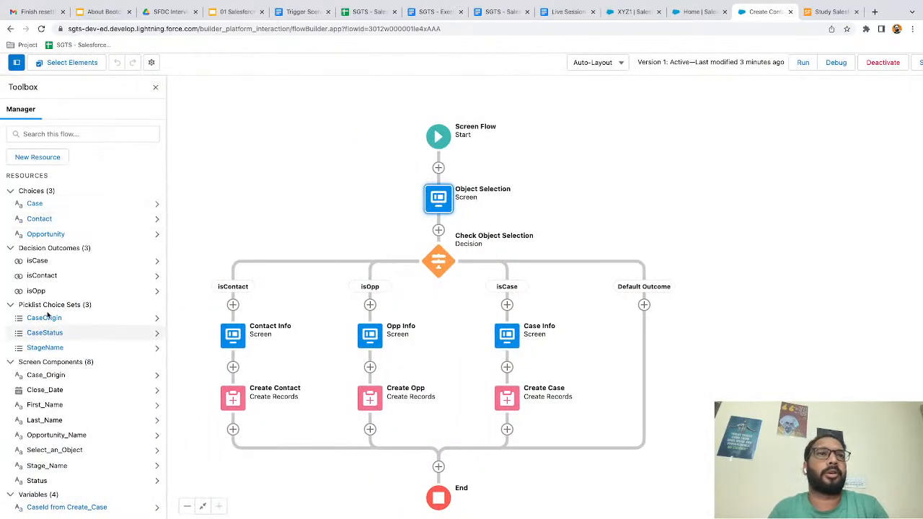
# Step: Review the Case choice resource's API name, choice label, data type and choice value, leaving it unedited
pyautogui.click(156, 205)
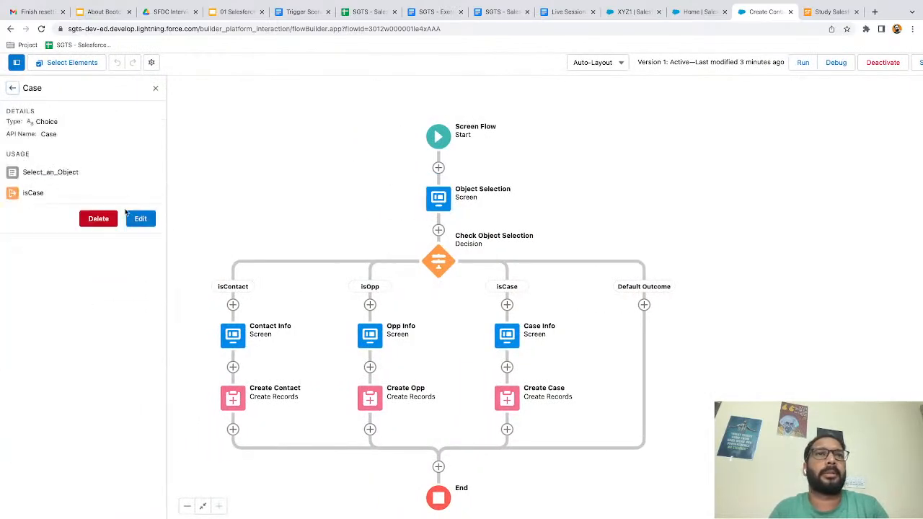
pyautogui.click(140, 219)
pyautogui.click(317, 185)
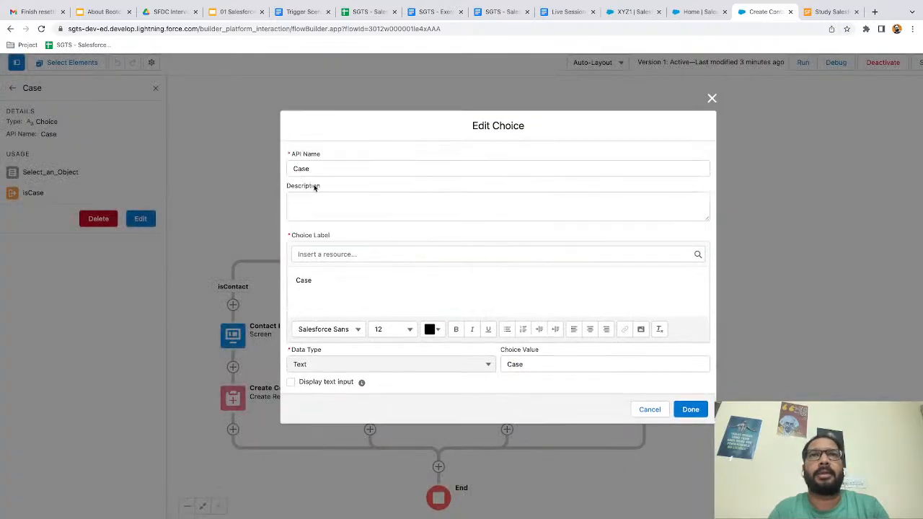
pyautogui.click(323, 290)
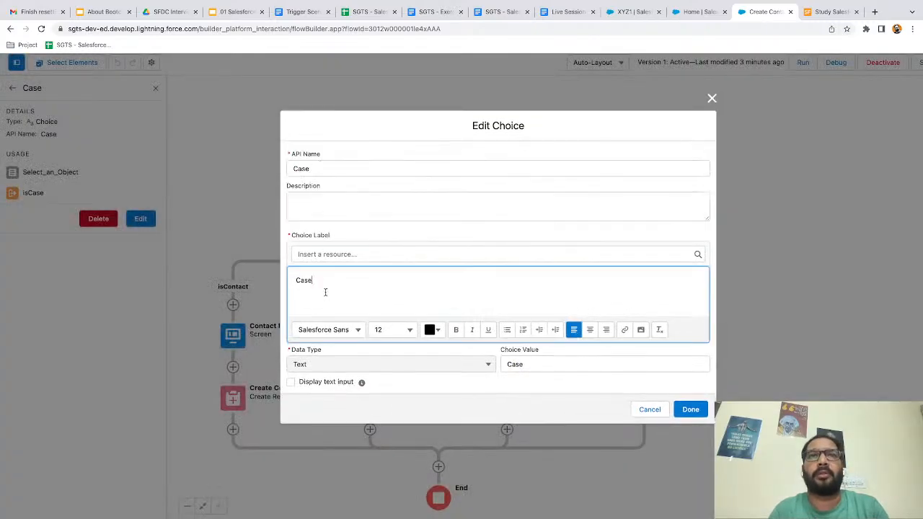
pyautogui.scroll(-1, 359, 324)
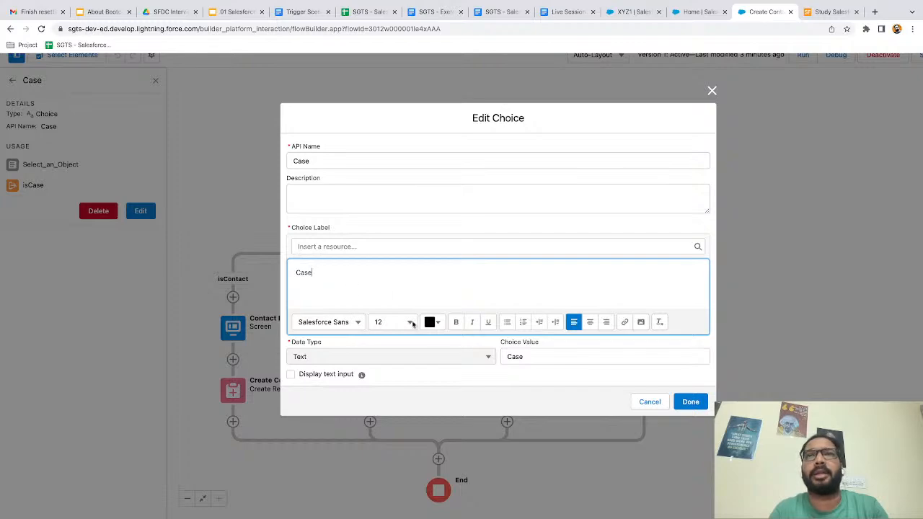
pyautogui.click(643, 400)
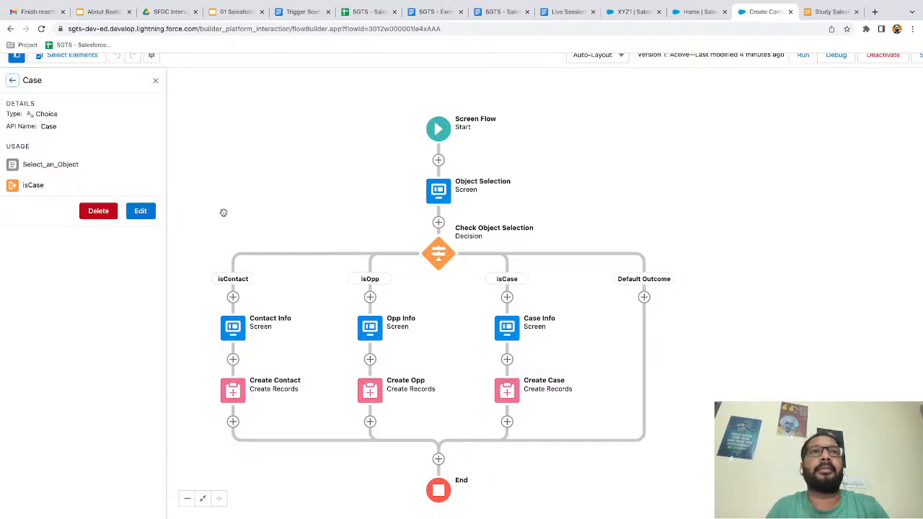
# Step: Examine the flow's list of screen components and variables, down to the recordId variable
pyautogui.click(155, 83)
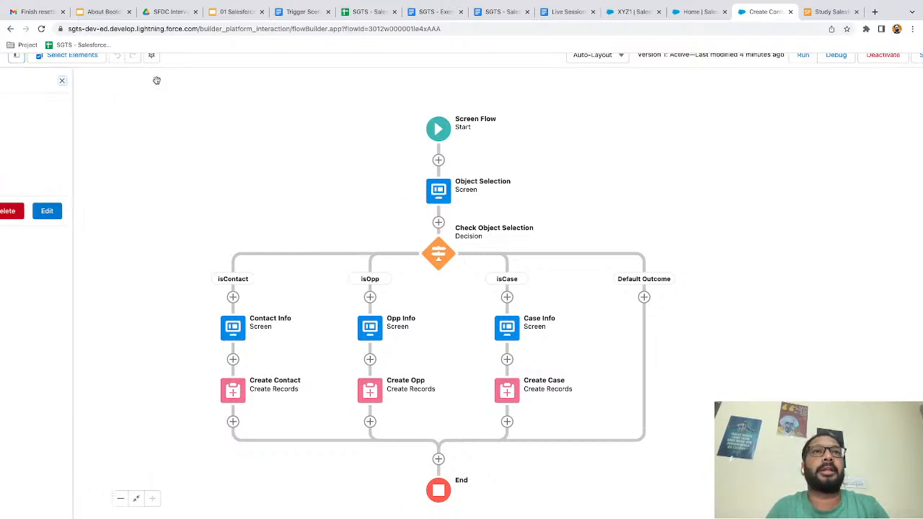
pyautogui.click(19, 59)
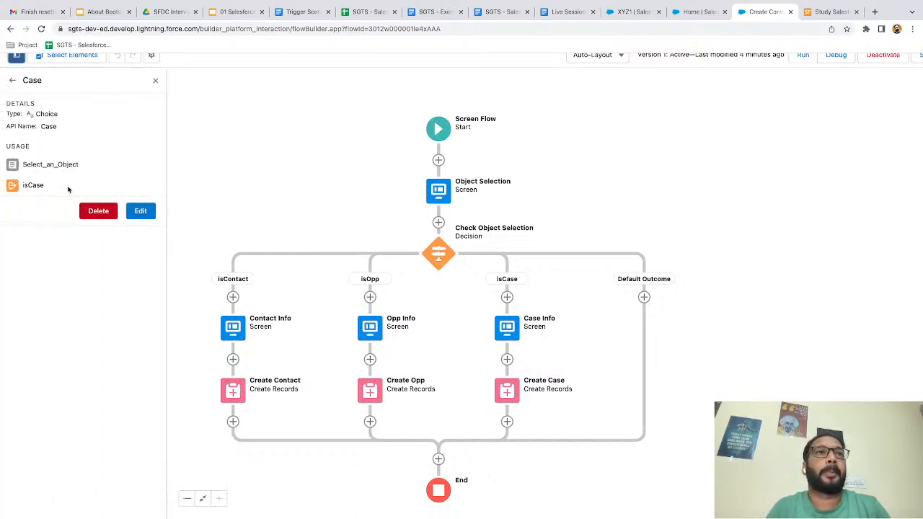
pyautogui.click(10, 79)
pyautogui.scroll(-3, 60, 314)
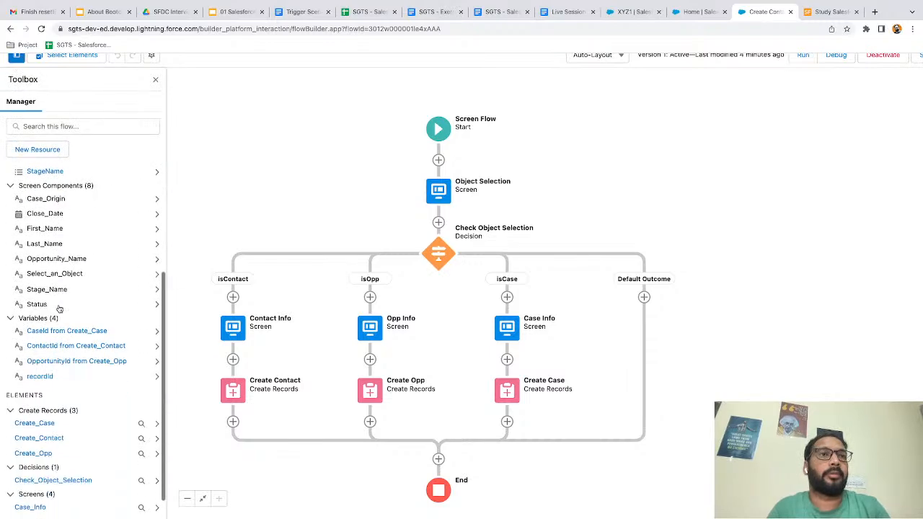
pyautogui.doubleClick(40, 340)
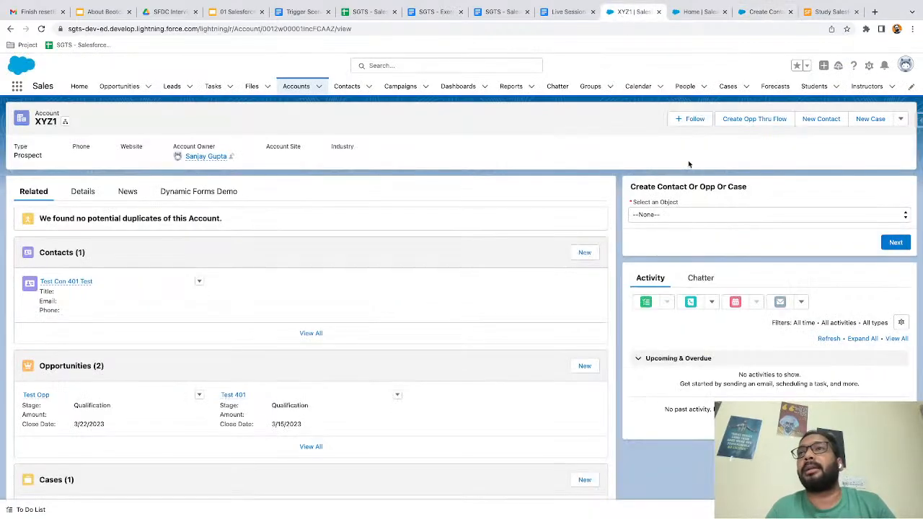
# Step: Check how the account record page's flow component passes the record ID into recordId, and return to the account record
pyautogui.click(869, 66)
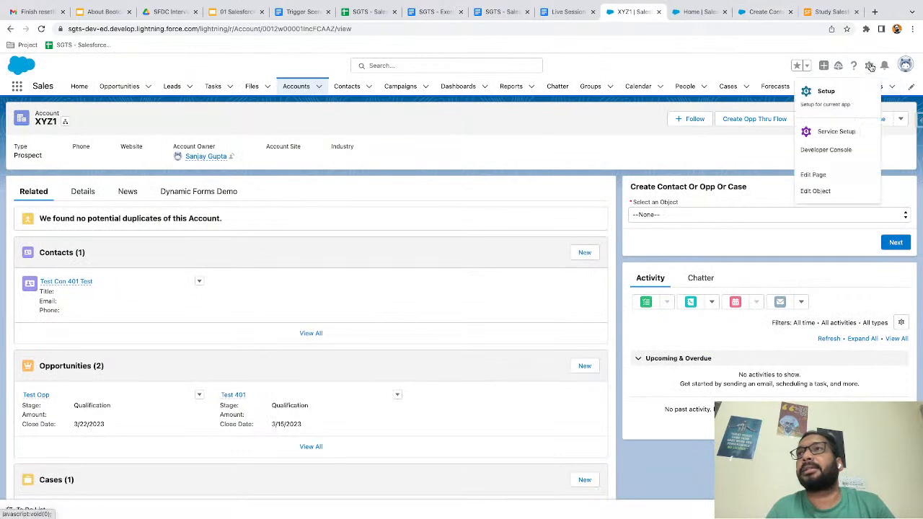
pyautogui.click(822, 175)
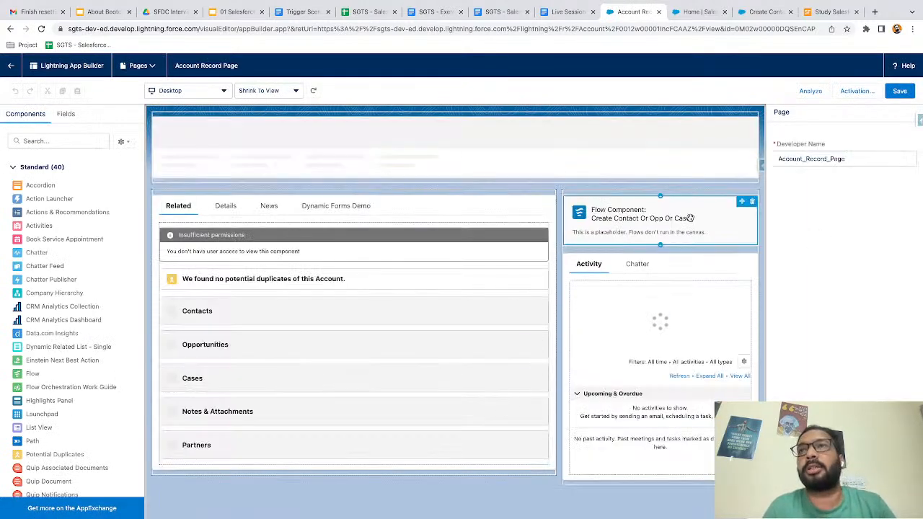
pyautogui.click(641, 219)
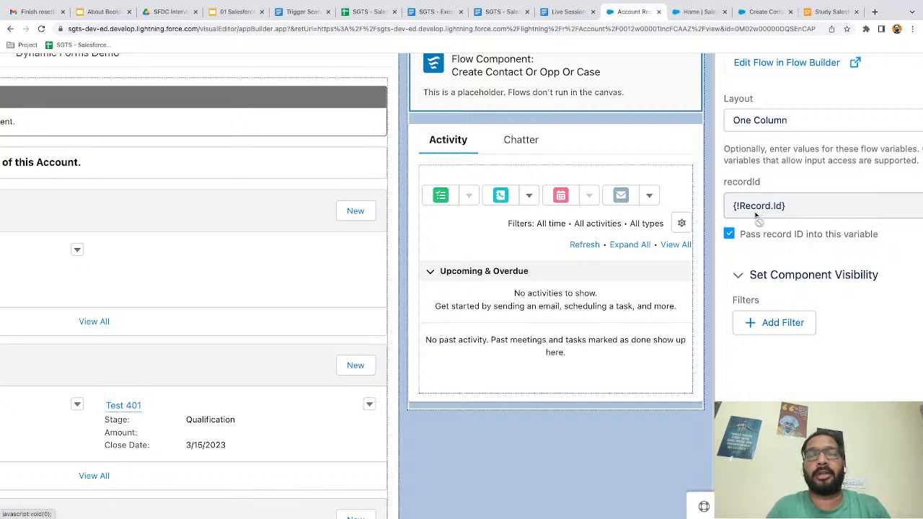
pyautogui.scroll(-5, 756, 215)
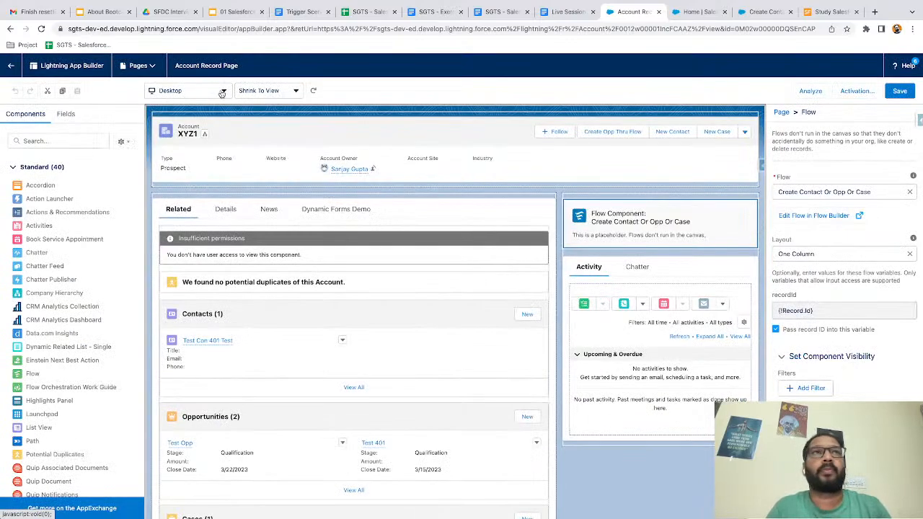
pyautogui.click(11, 69)
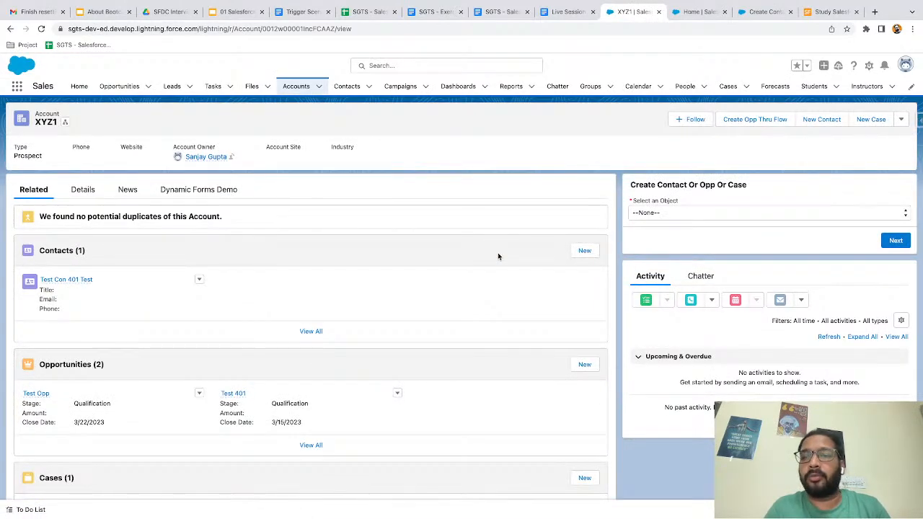
# Step: Review the Check Object Selection decision's isContact and default outcomes in the flow, leaving them unedited
pyautogui.click(763, 11)
pyautogui.click(712, 156)
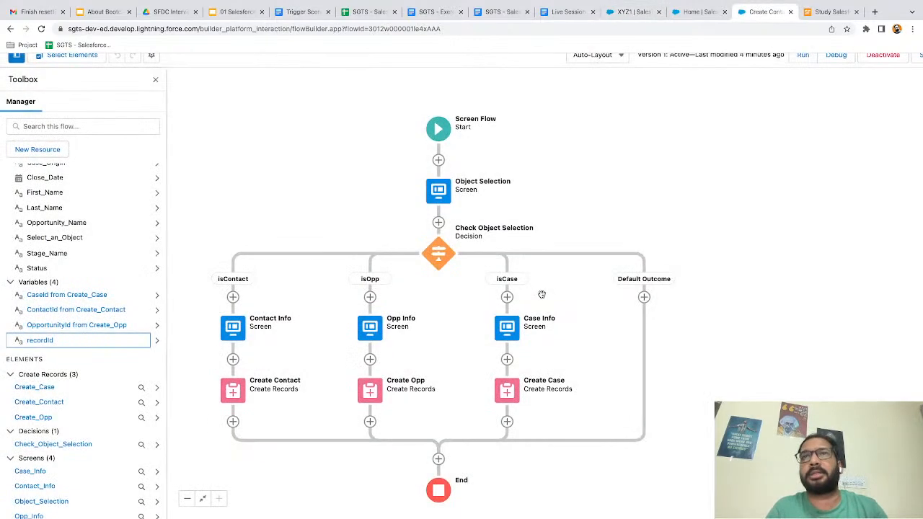
pyautogui.moveTo(588, 292); pyautogui.dragTo(615, 249)
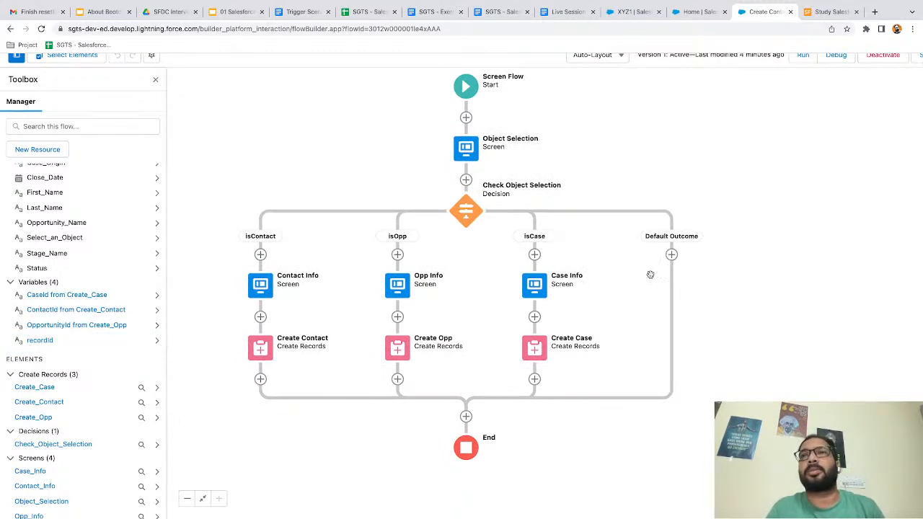
pyautogui.doubleClick(466, 211)
pyautogui.click(261, 298)
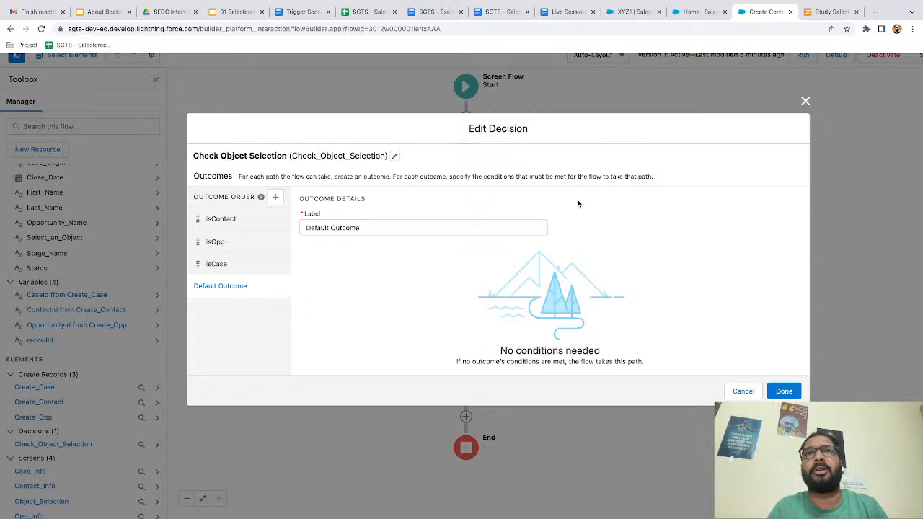
pyautogui.click(233, 222)
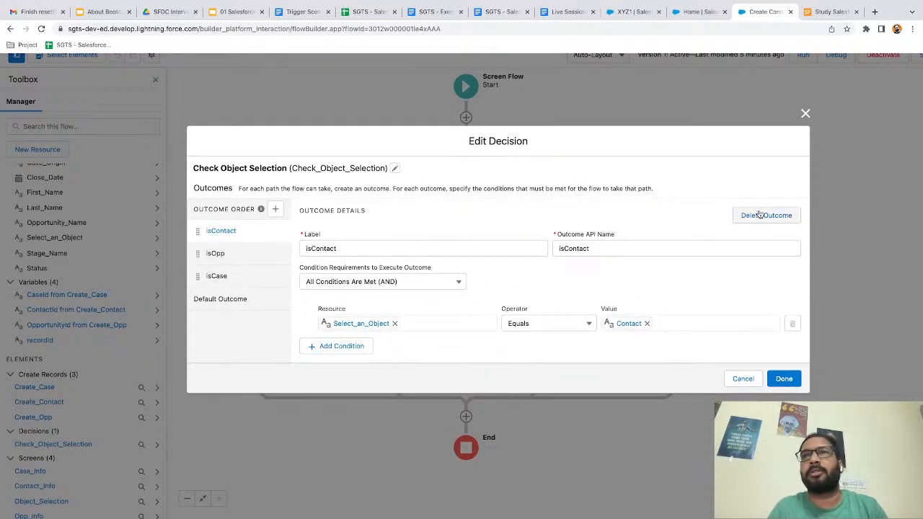
pyautogui.click(225, 295)
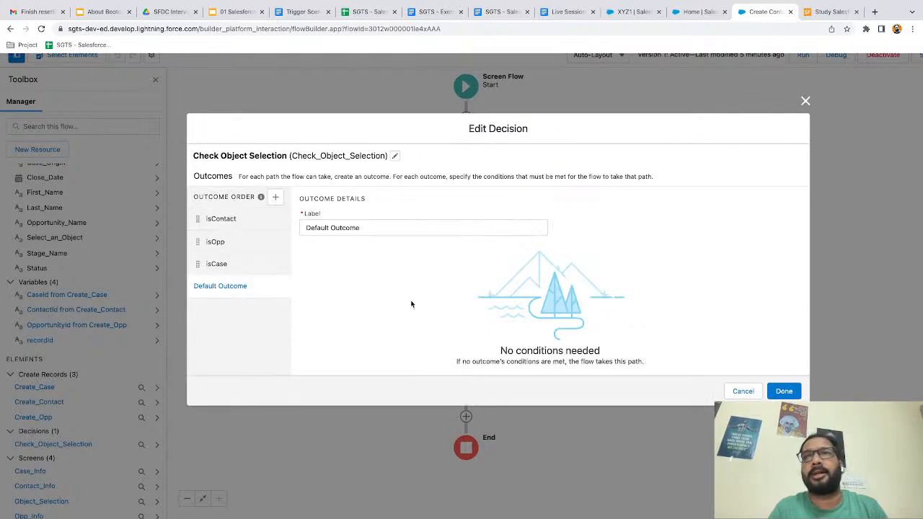
pyautogui.click(743, 391)
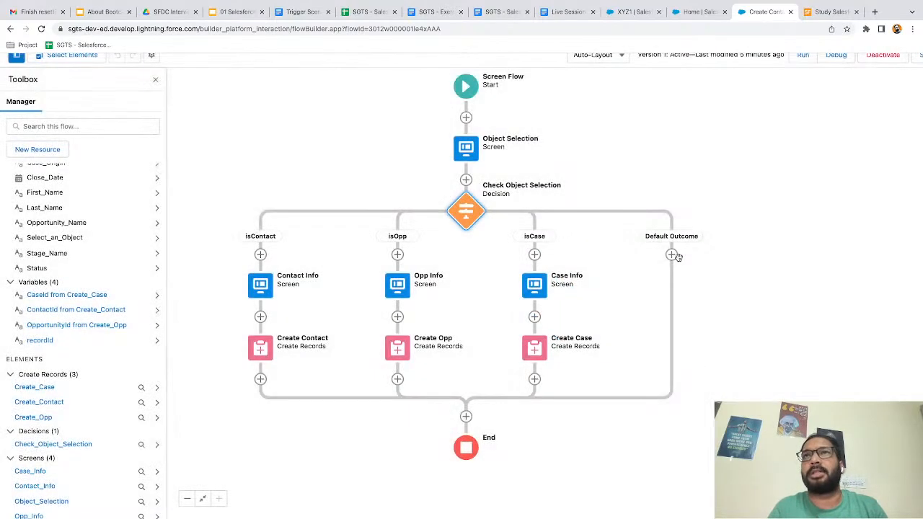
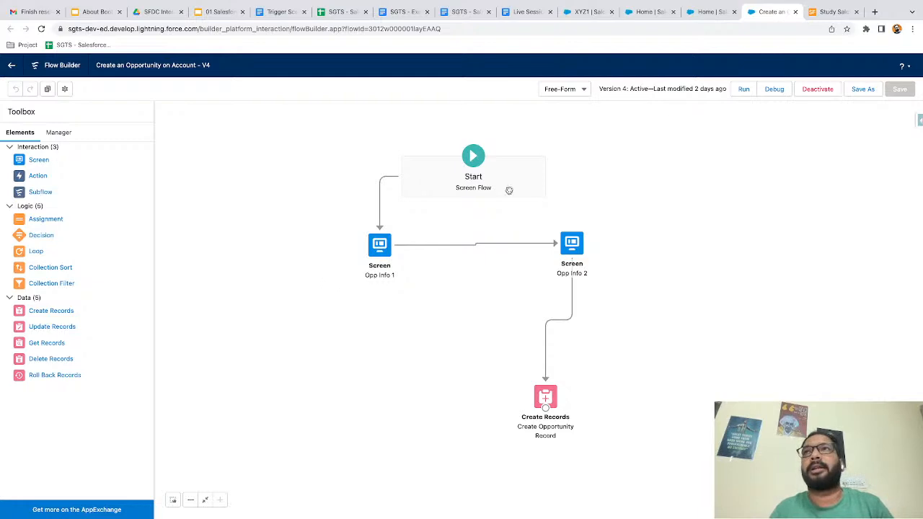
# Step: Create a new flow of type Screen Flow from Setup
pyautogui.moveTo(699, 13)
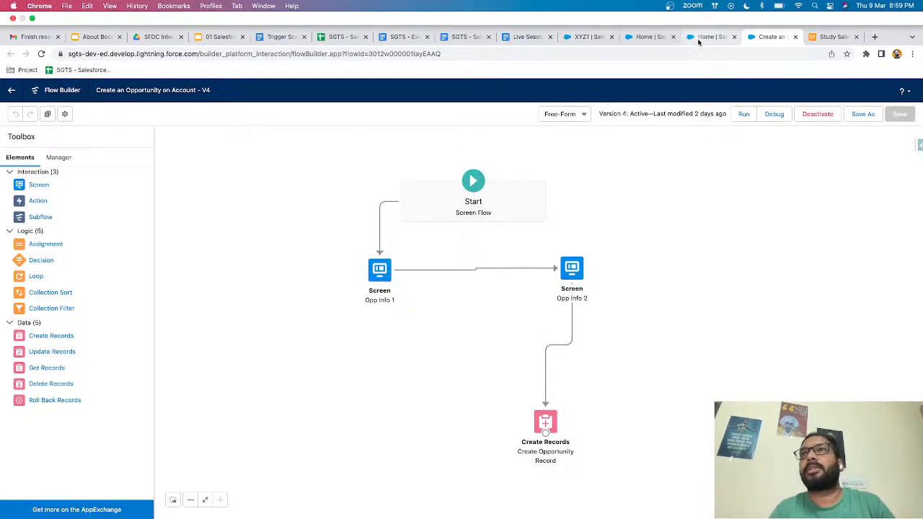
pyautogui.click(703, 36)
pyautogui.click(884, 119)
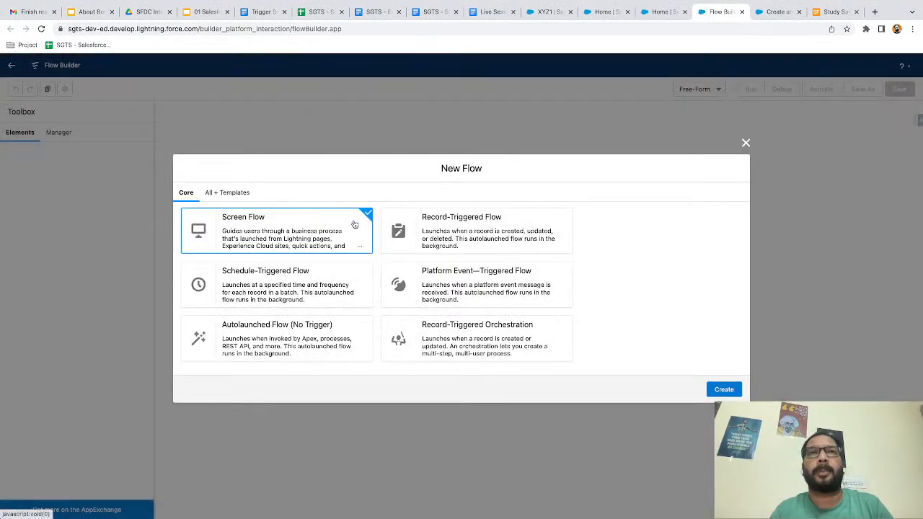
pyautogui.click(724, 390)
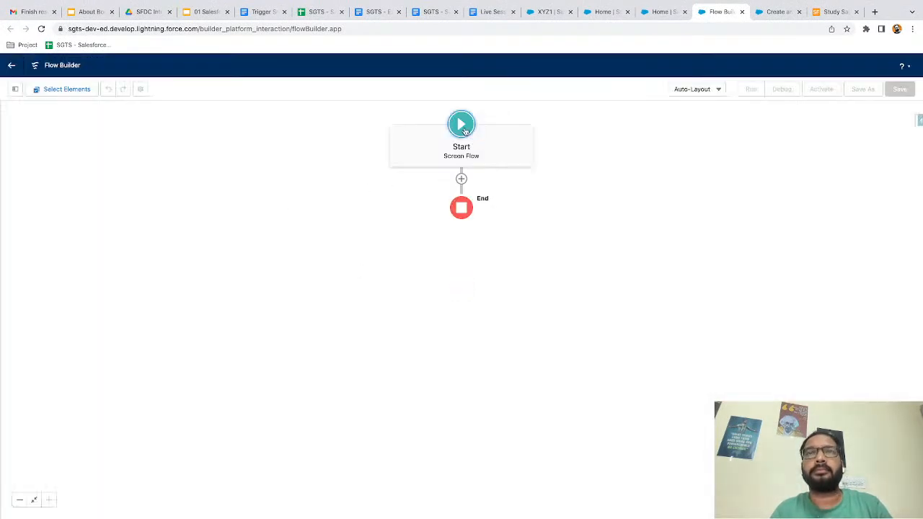
# Step: Add a screen after the flow's start and label it "Object Selection" with API name Object_Selection
pyautogui.click(461, 178)
pyautogui.click(417, 225)
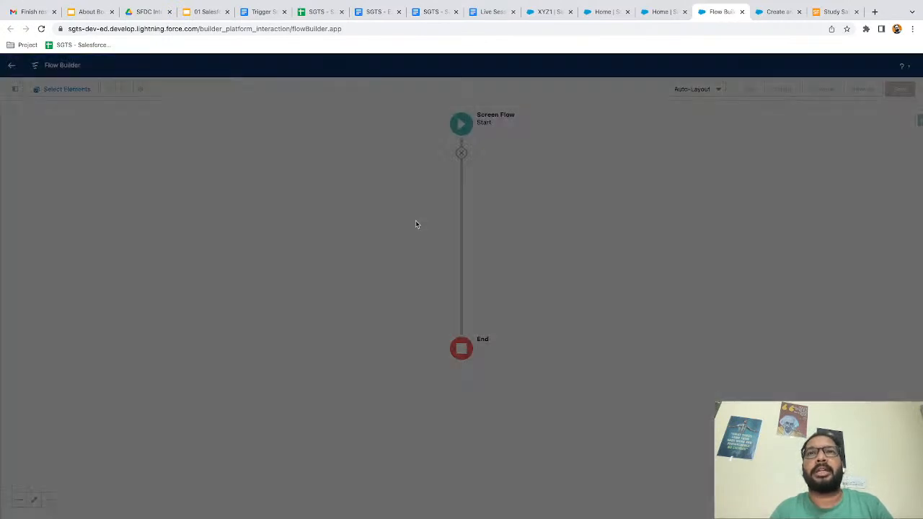
pyautogui.click(736, 174)
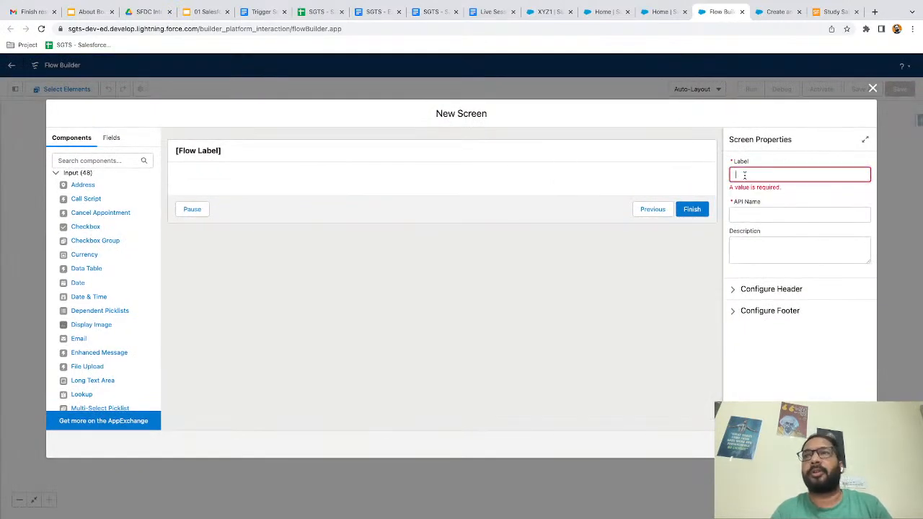
pyautogui.write('Object')
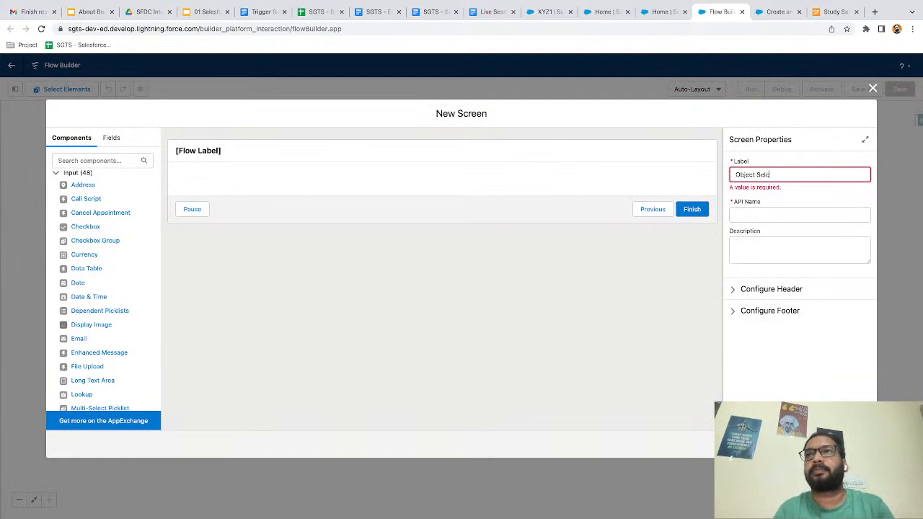
pyautogui.write(' Selection')
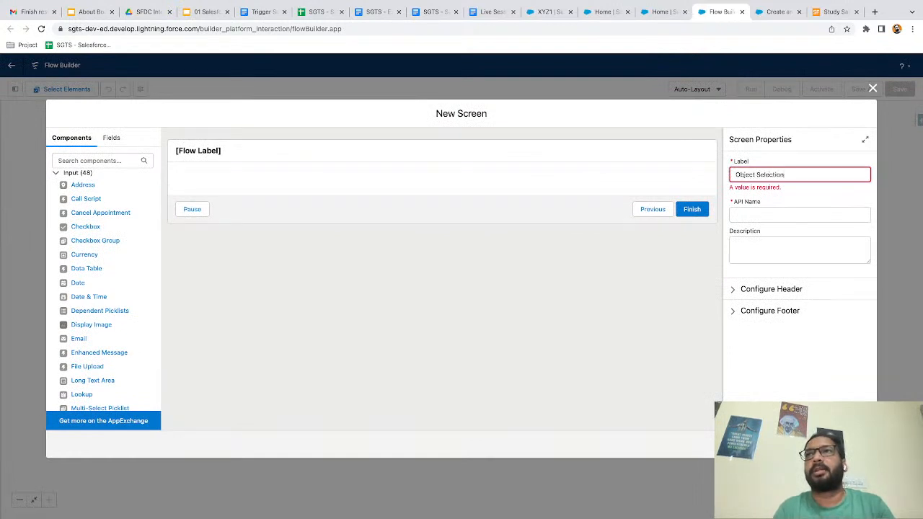
pyautogui.click(789, 192)
# Step: Find the Picklist input component and add it to the Object Selection screen
pyautogui.click(120, 160)
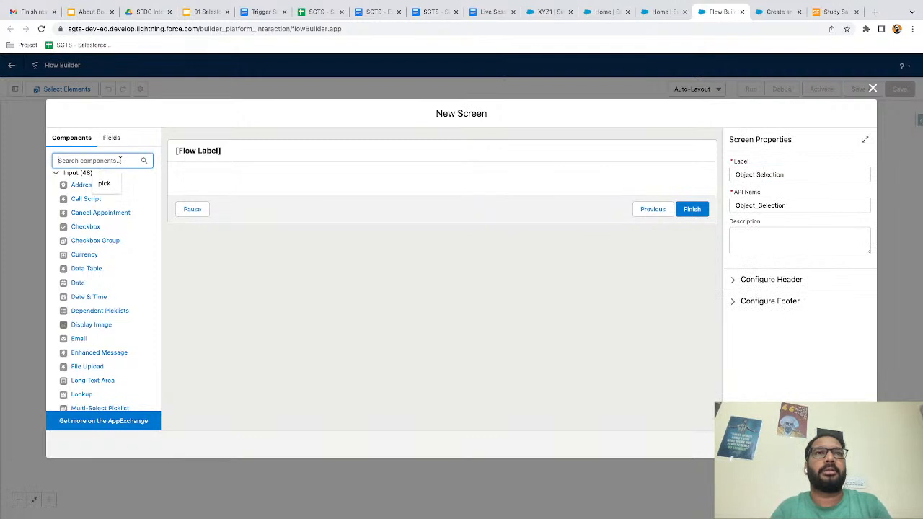
pyautogui.write('pick')
pyautogui.click(80, 213)
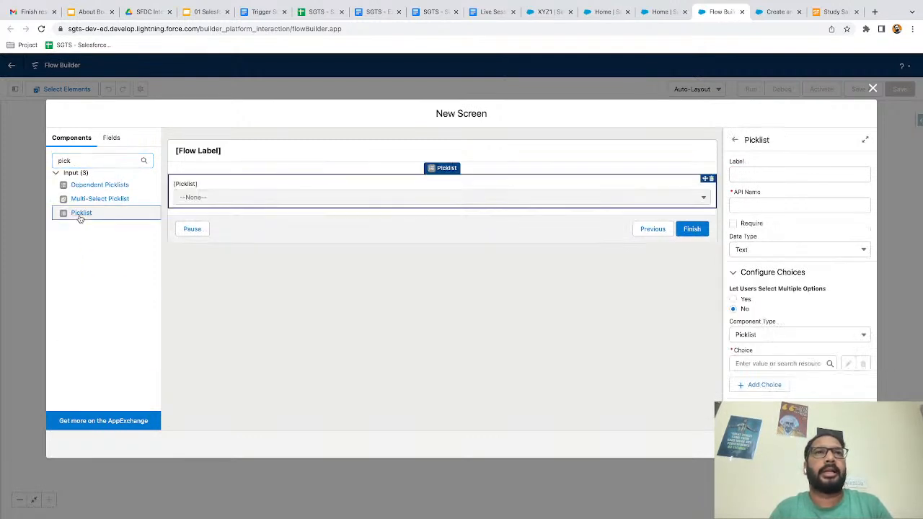
pyautogui.click(579, 218)
pyautogui.click(626, 193)
# Step: Label the picklist "Select an Object" with API name Select_an_Object and make it required
pyautogui.click(766, 174)
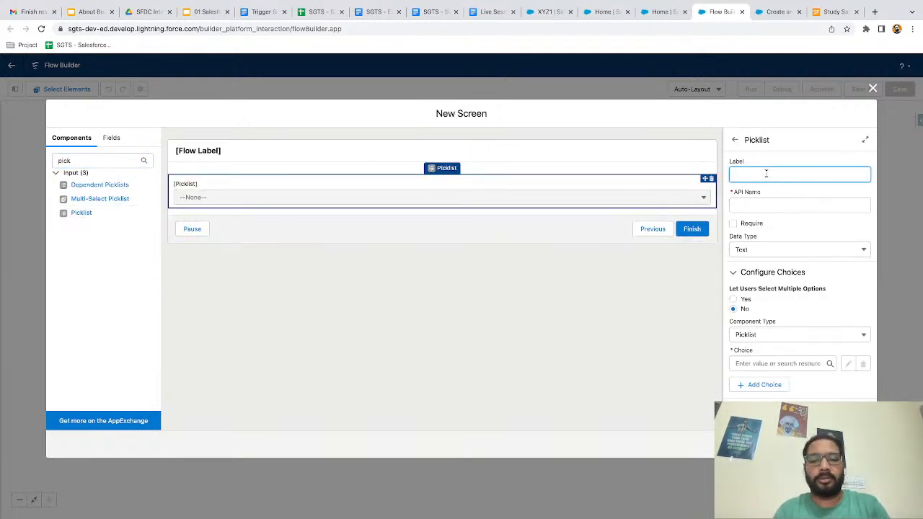
pyautogui.write('Select a')
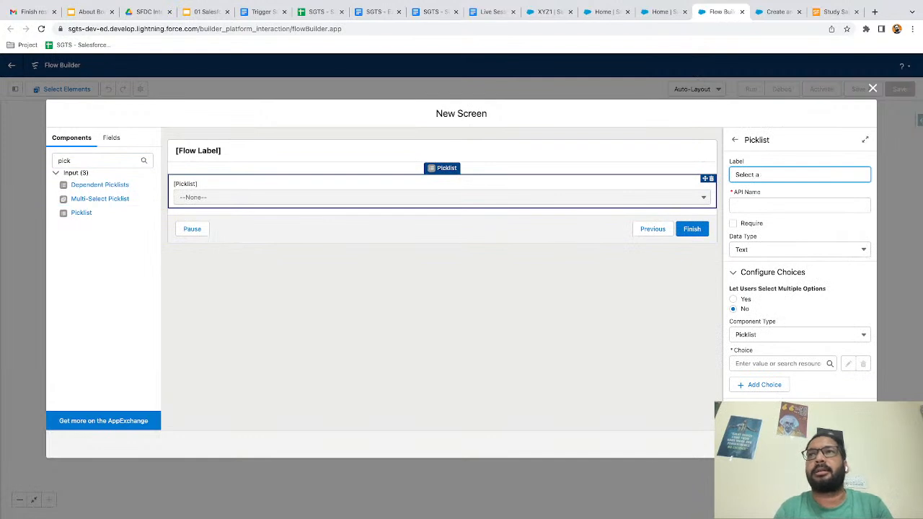
pyautogui.write('n Object')
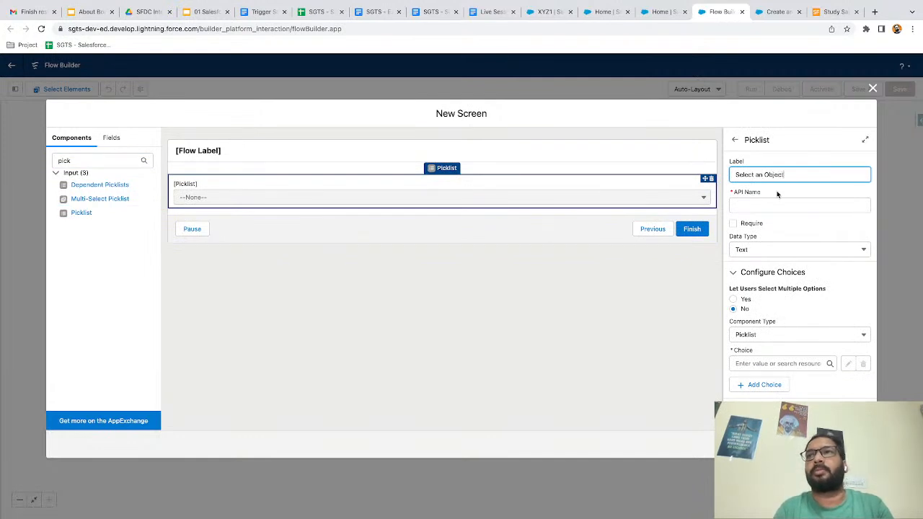
pyautogui.click(797, 222)
pyautogui.click(756, 224)
# Step: Create a new resource of type Choice for the picklist's first choice, with API name Contact
pyautogui.scroll(-1, 763, 301)
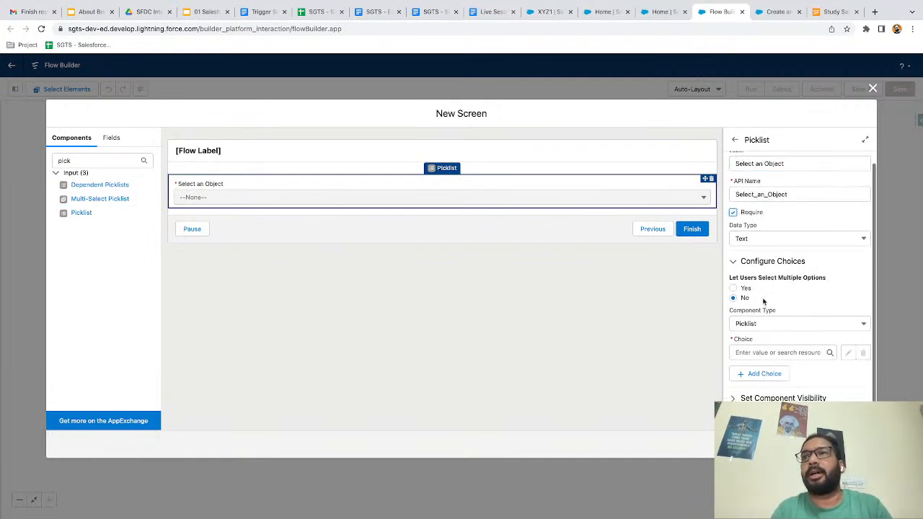
pyautogui.click(744, 352)
pyautogui.click(747, 370)
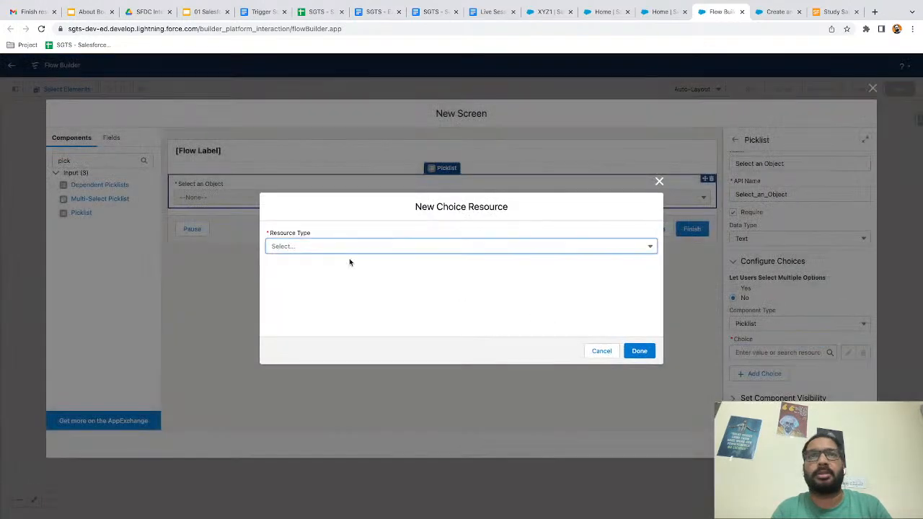
pyautogui.click(298, 247)
pyautogui.click(297, 265)
pyautogui.click(295, 207)
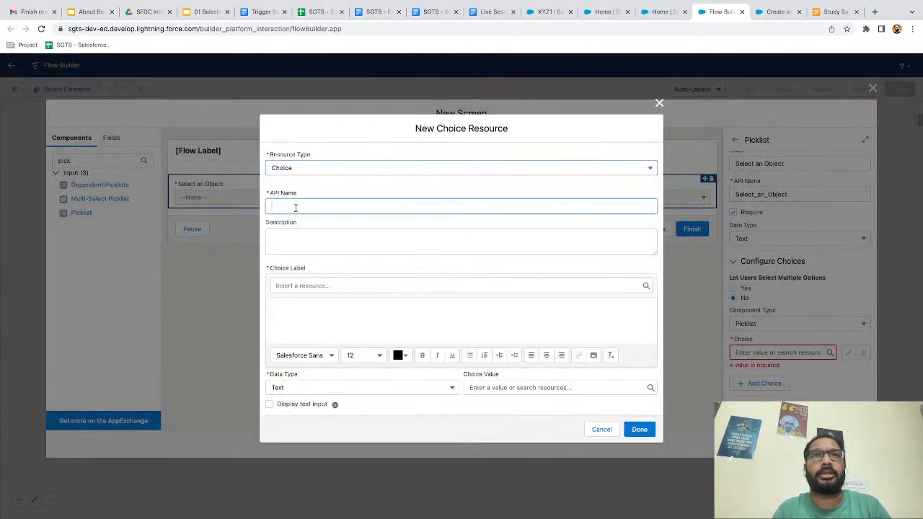
pyautogui.write('Contact')
pyautogui.press('Tab')
pyautogui.press('Tab')
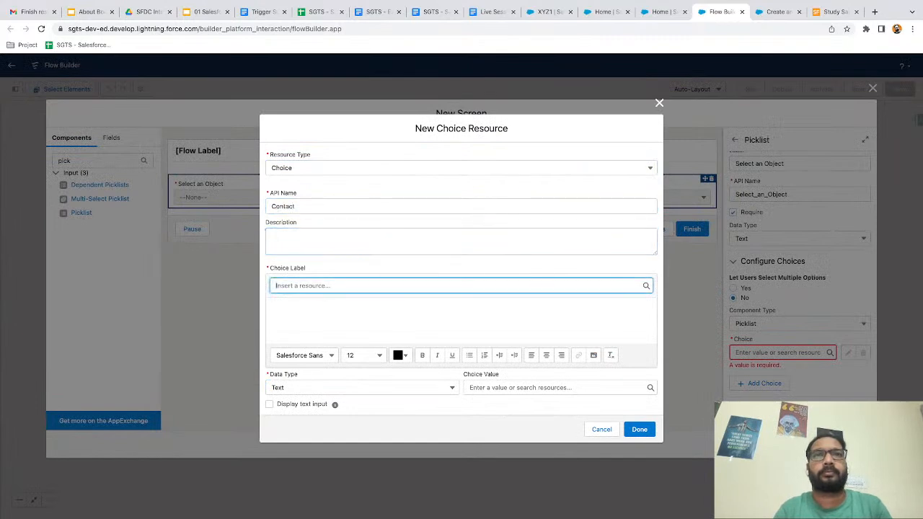
# Step: Set both the choice label and the choice value to Contact, and save the choice resource
pyautogui.doubleClick(292, 206)
pyautogui.hotkey('ctrl', 'c')
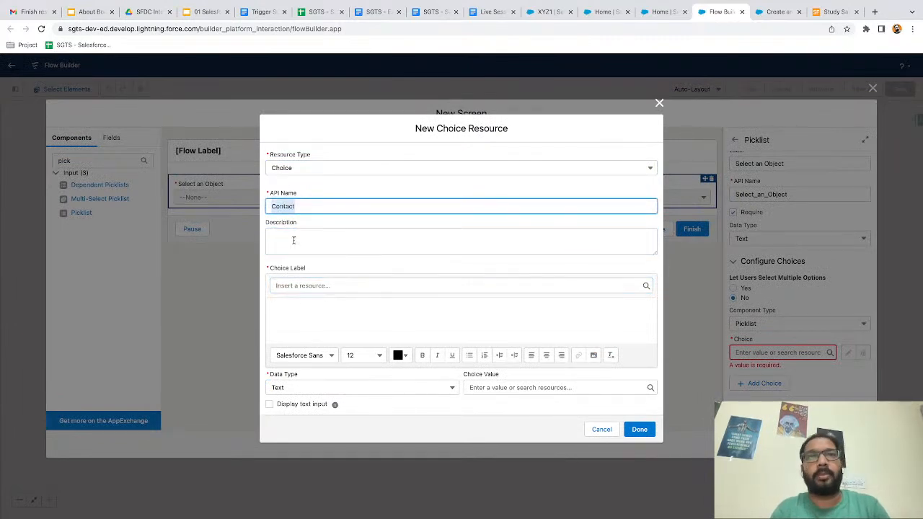
pyautogui.click(302, 308)
pyautogui.hotkey('ctrl', 'v')
pyautogui.click(488, 389)
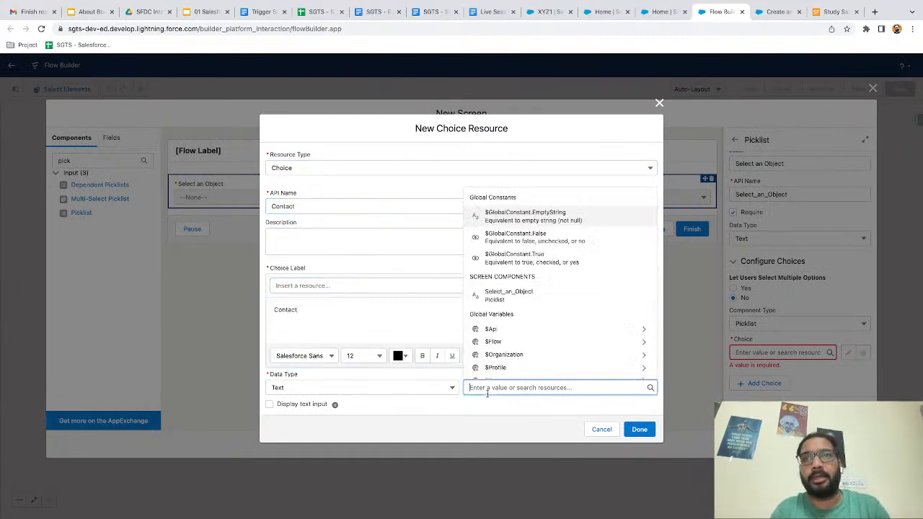
pyautogui.hotkey('ctrl', 'v')
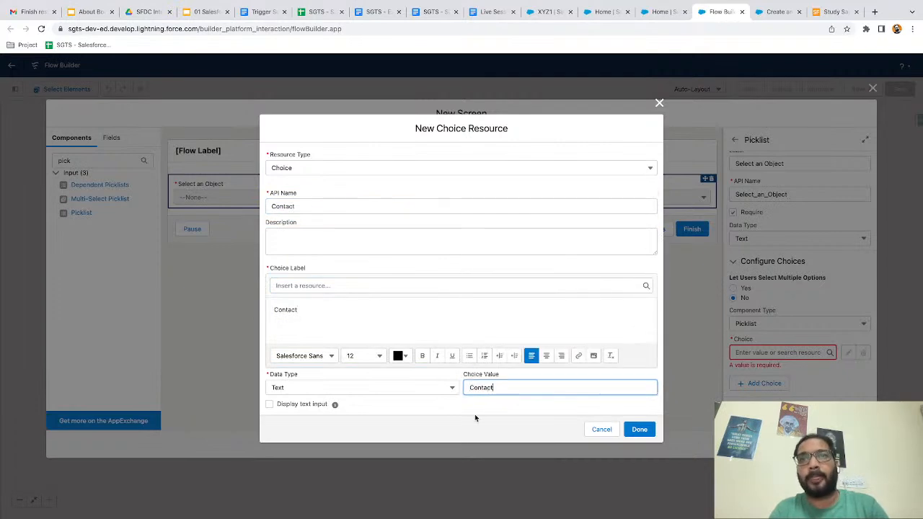
pyautogui.click(639, 429)
# Step: Add a second choice to the picklist as a new Choice resource with API name Opportunity
pyautogui.scroll(-1, 769, 363)
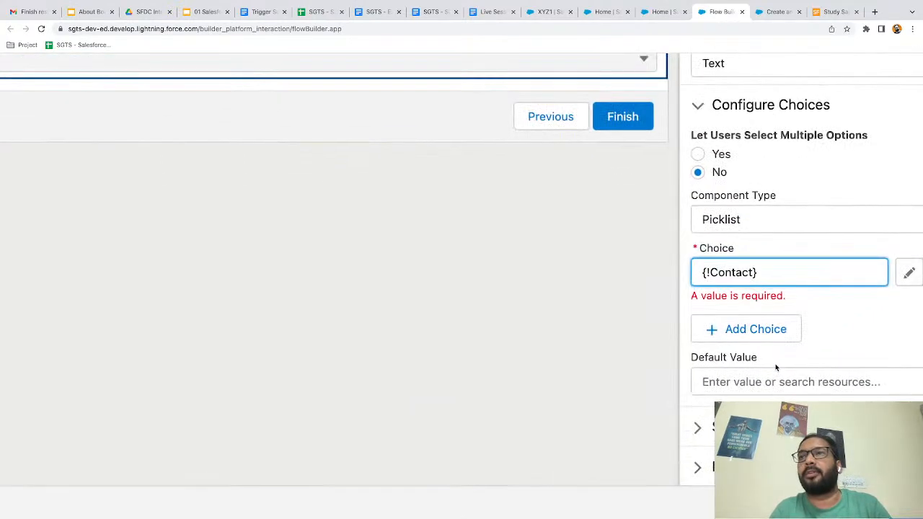
pyautogui.click(776, 288)
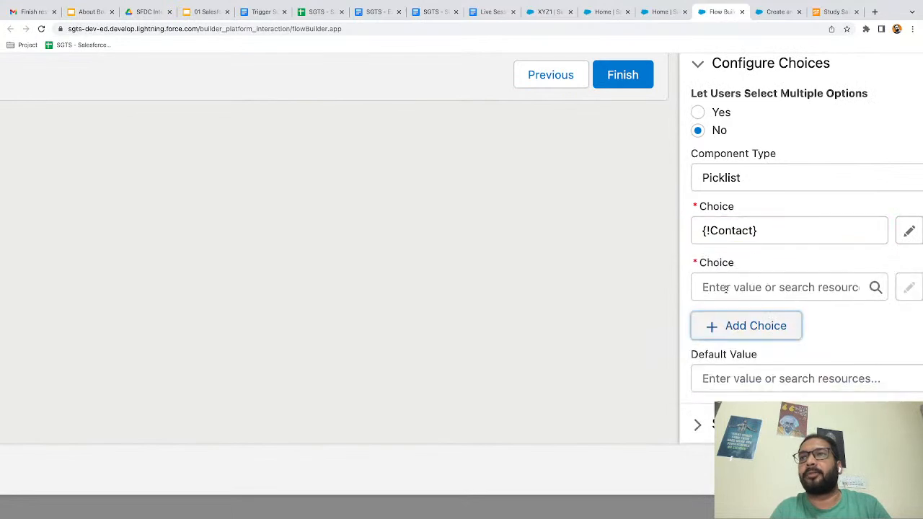
pyautogui.click(729, 287)
pyautogui.click(734, 321)
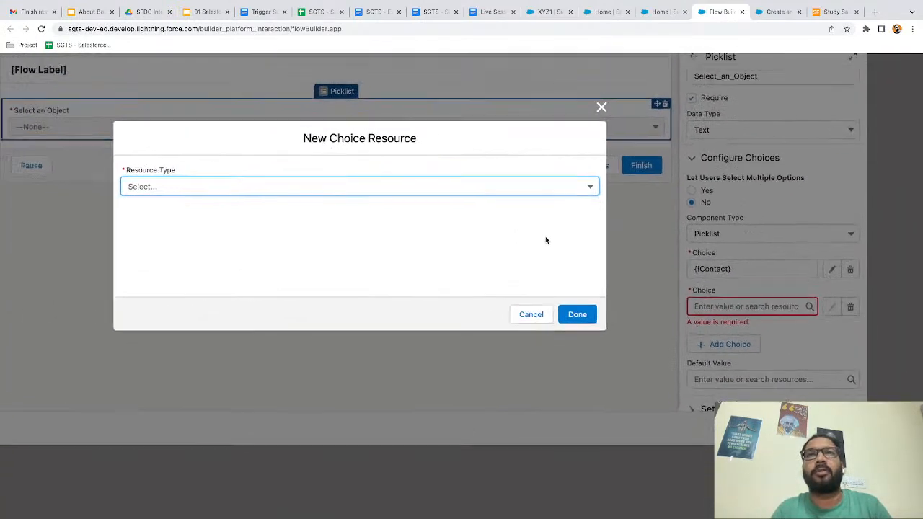
pyautogui.click(171, 192)
pyautogui.click(165, 209)
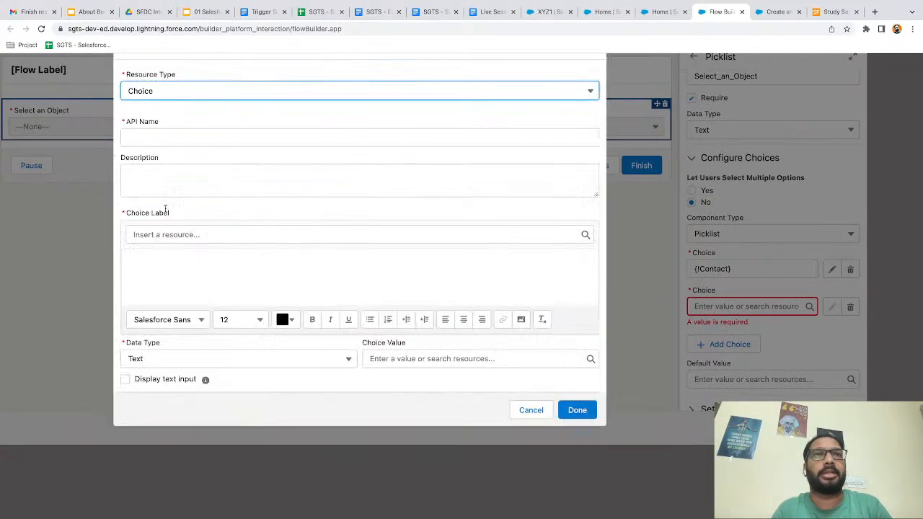
pyautogui.click(136, 142)
pyautogui.write('Opportunity')
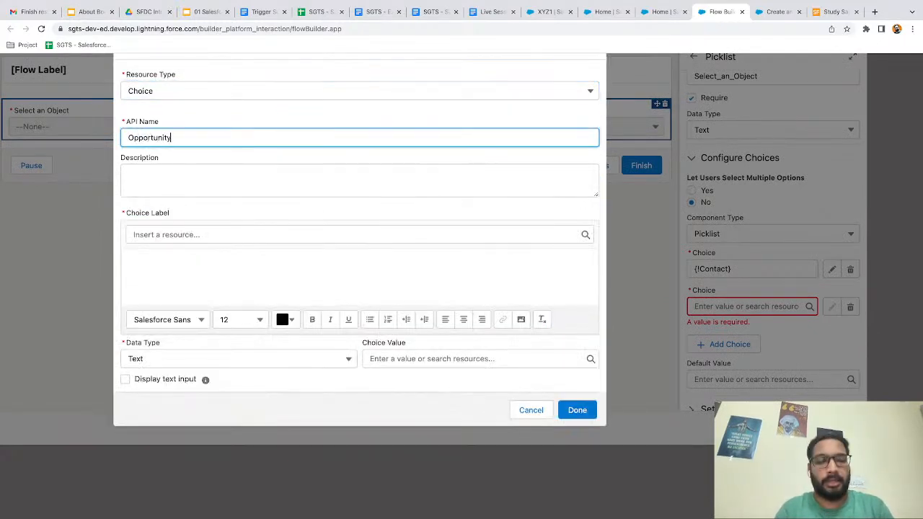
# Step: Set both the choice label and the choice value to Opportunity, and save the choice resource
pyautogui.hotkey('ctrl', 'a')
pyautogui.hotkey('ctrl', 'c')
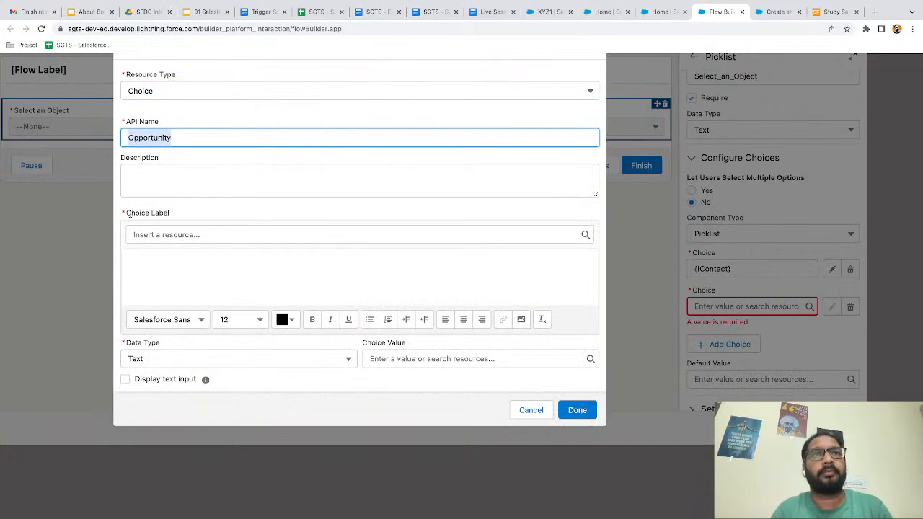
pyautogui.click(147, 269)
pyautogui.hotkey('ctrl', 'v')
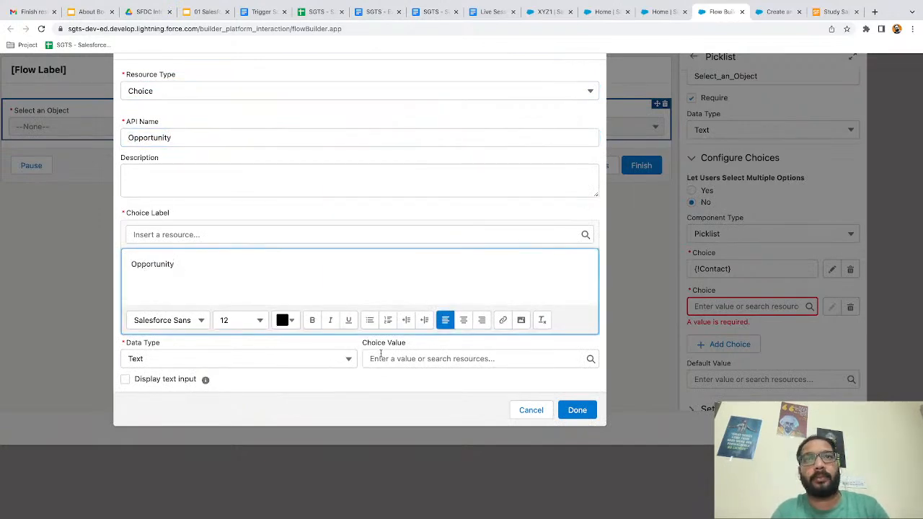
pyautogui.click(381, 358)
pyautogui.hotkey('ctrl', 'v')
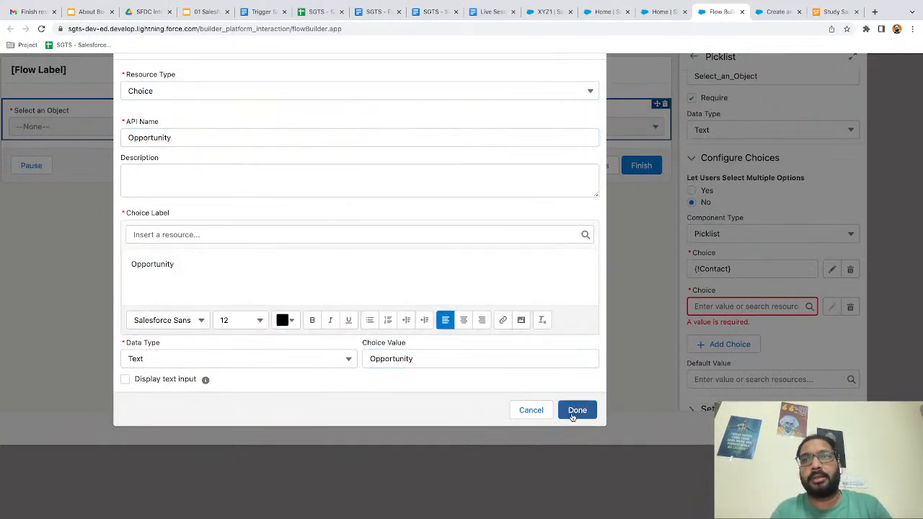
pyautogui.click(572, 411)
# Step: Add a third choice to the picklist as a new Choice resource with API name Case
pyautogui.click(729, 344)
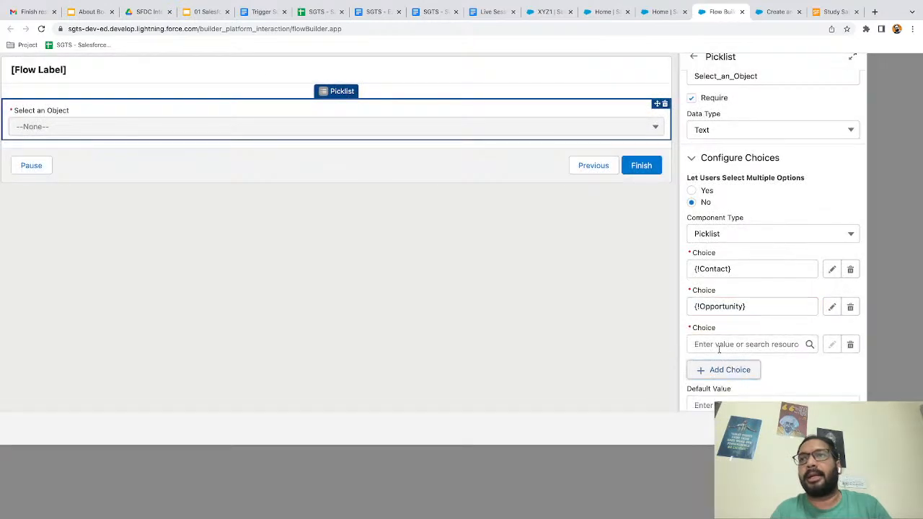
pyautogui.click(719, 346)
pyautogui.click(714, 365)
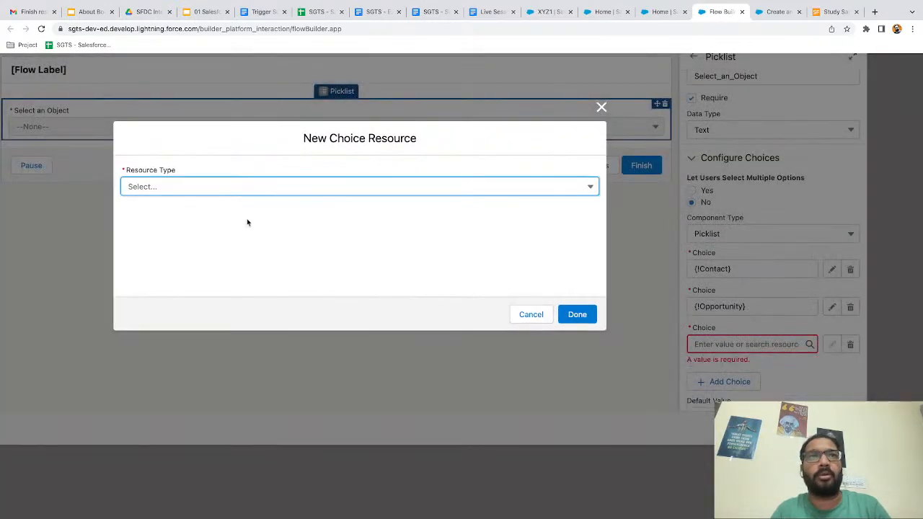
pyautogui.click(149, 186)
pyautogui.click(160, 207)
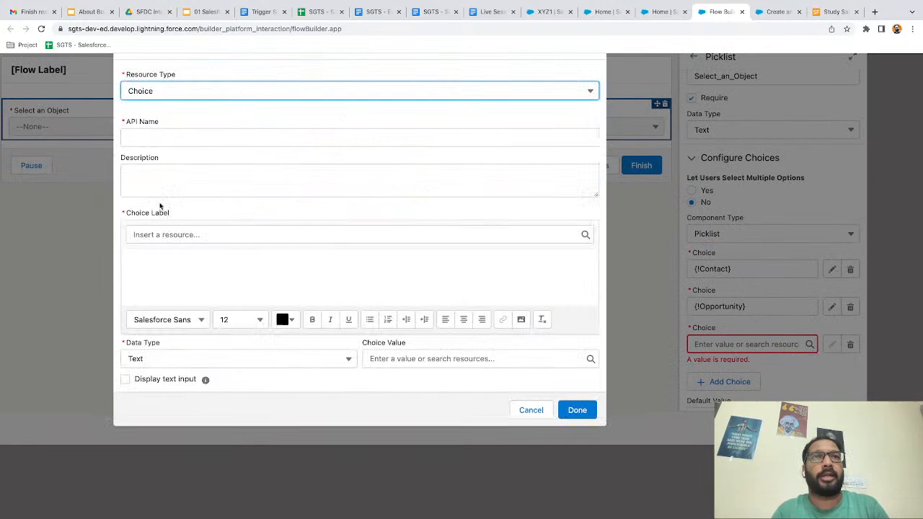
pyautogui.click(158, 138)
pyautogui.write('Case')
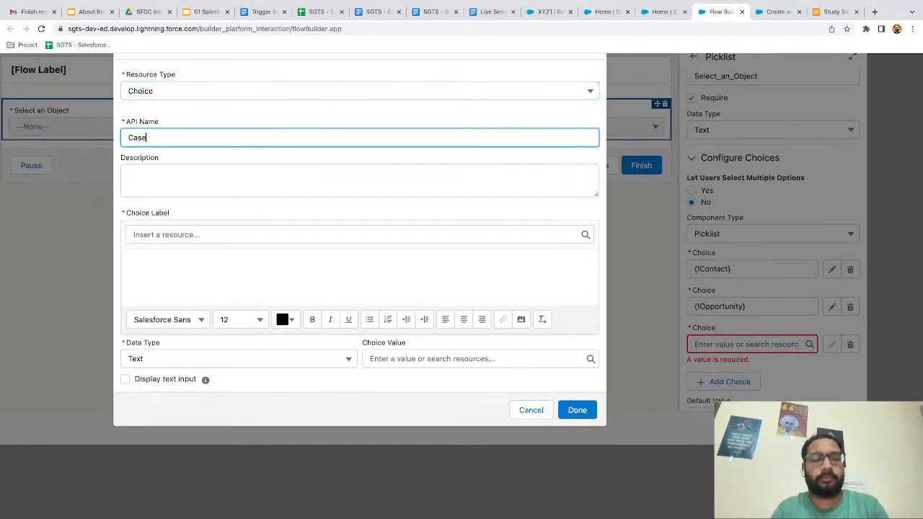
# Step: Save the third choice with Case as its label and value, and finish the Object Selection screen
pyautogui.press('super+a')
pyautogui.press('super+c')
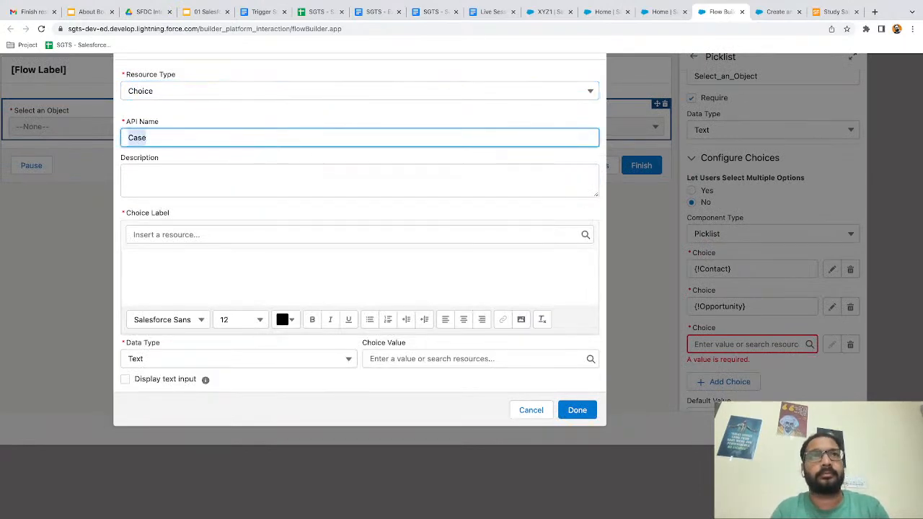
pyautogui.click(173, 253)
pyautogui.press('super+v')
pyautogui.click(425, 358)
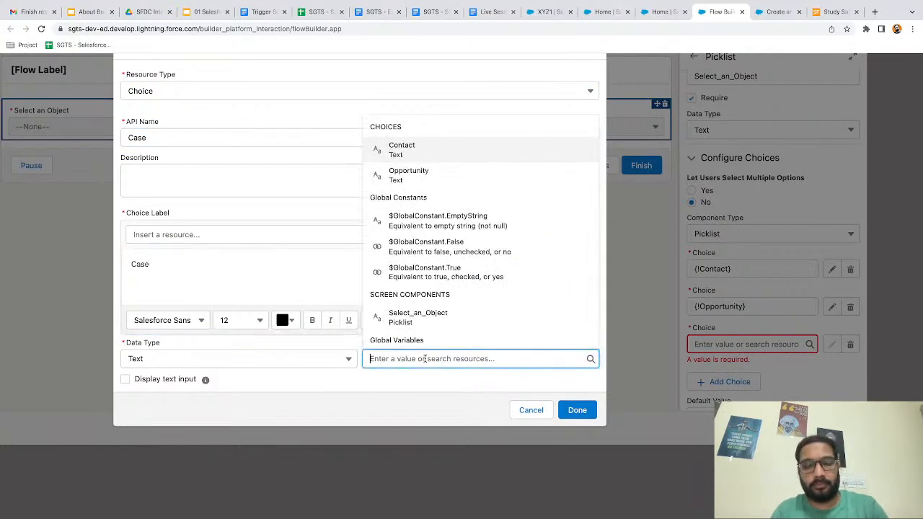
pyautogui.press('super+v')
pyautogui.click(586, 412)
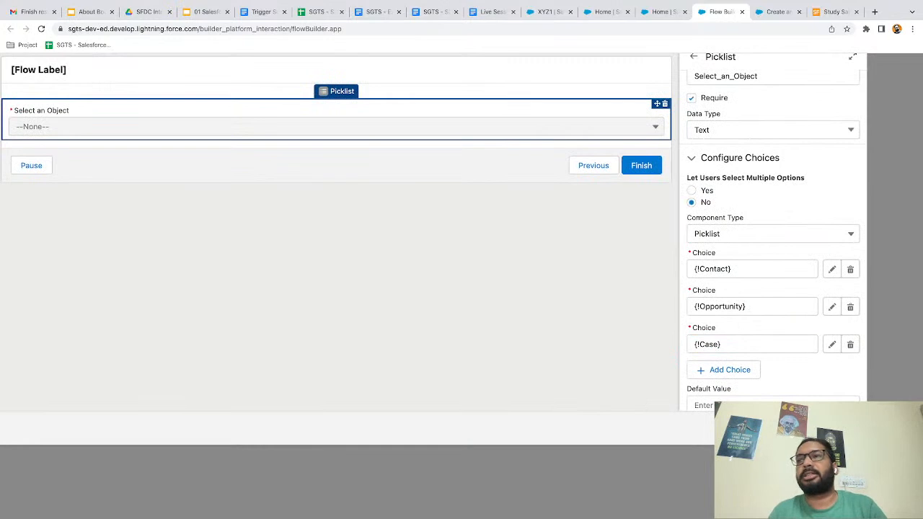
pyautogui.click(844, 428)
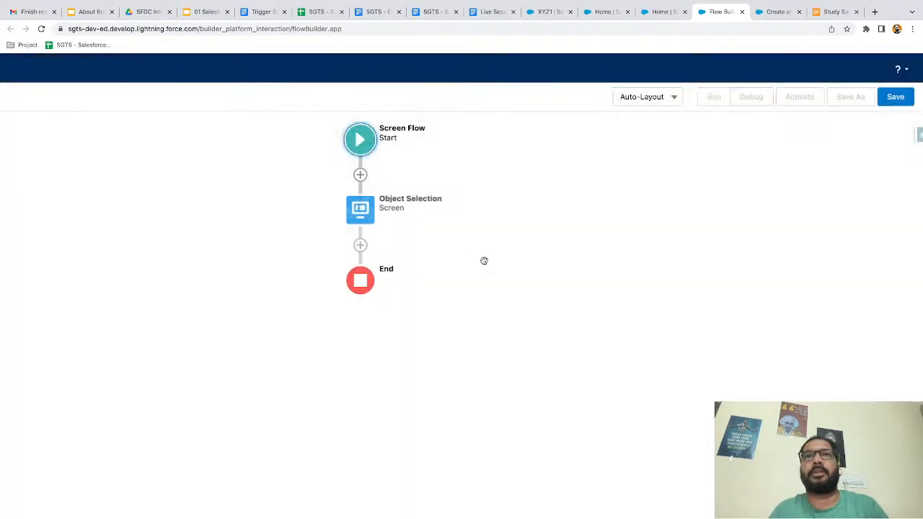
# Step: Add a Decision after the Object Selection screen and label it "Check Object Selection" with API name Check_Object_Selection
pyautogui.click(361, 246)
pyautogui.scroll(-3, 321, 397)
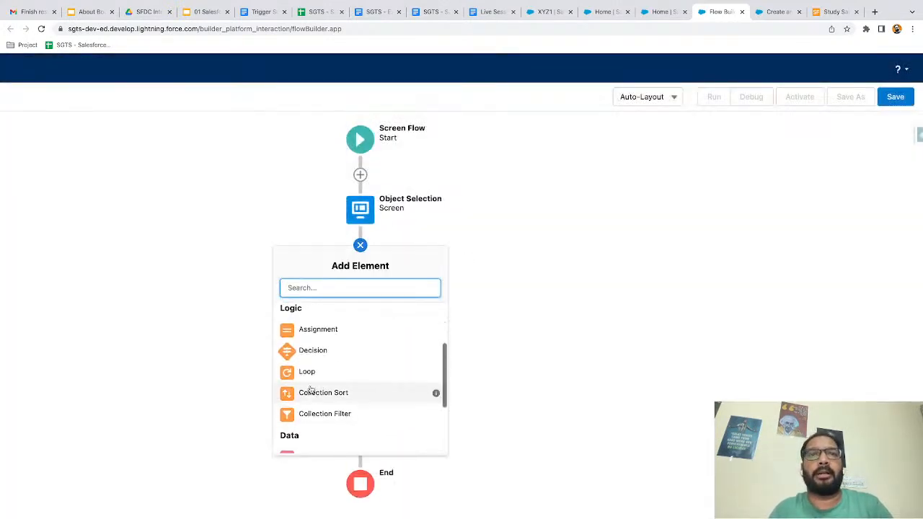
pyautogui.click(315, 352)
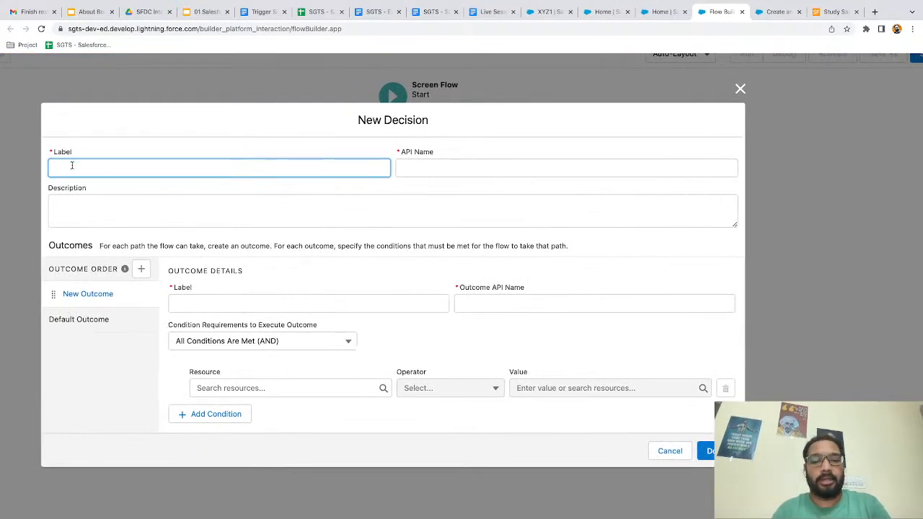
pyautogui.write('Check Object Selection')
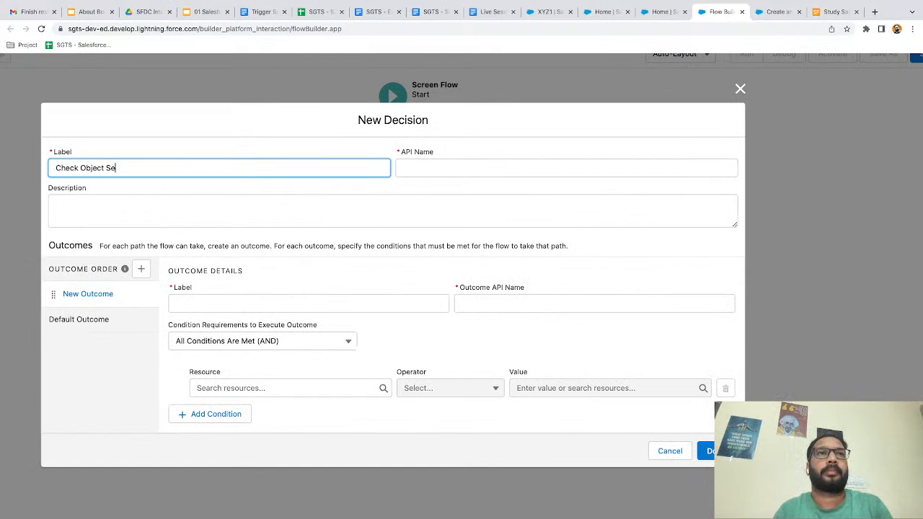
pyautogui.click(312, 269)
# Step: Define the decision's first outcome as IsContact, with the condition Select_an_Object Equals {!Contact}
pyautogui.click(212, 303)
pyautogui.write('IsC')
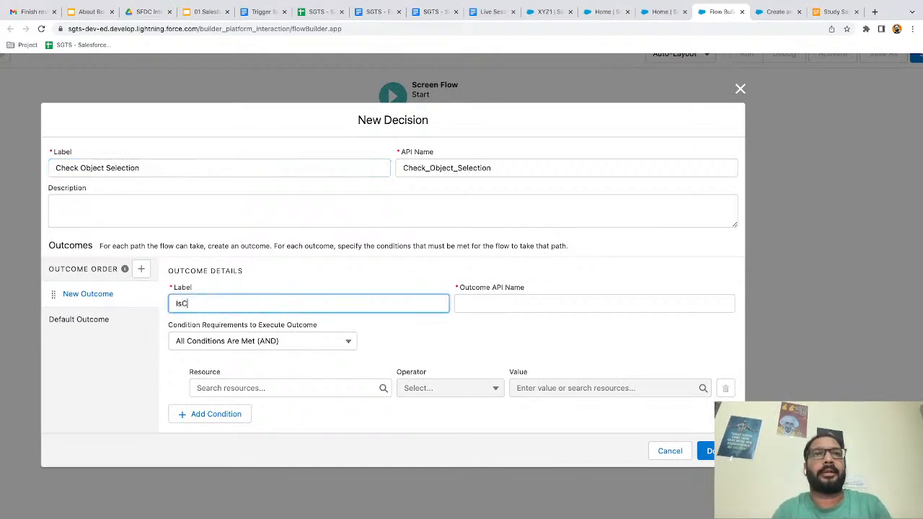
pyautogui.write('ontact')
pyautogui.click(261, 384)
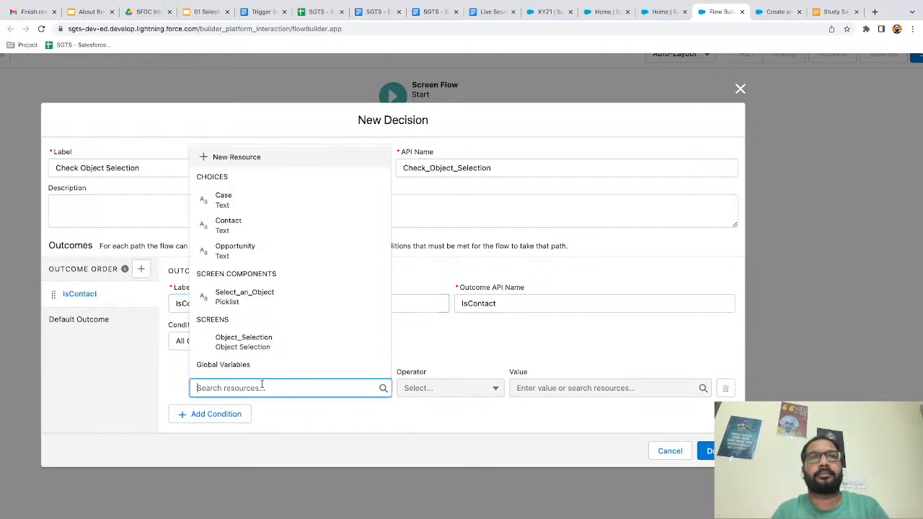
pyautogui.click(245, 303)
pyautogui.click(530, 388)
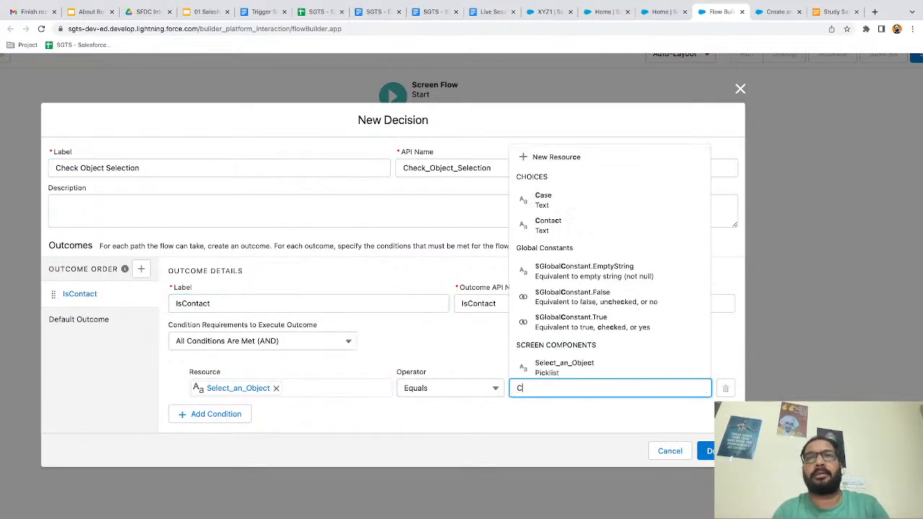
pyautogui.write('Contact')
pyautogui.click(542, 366)
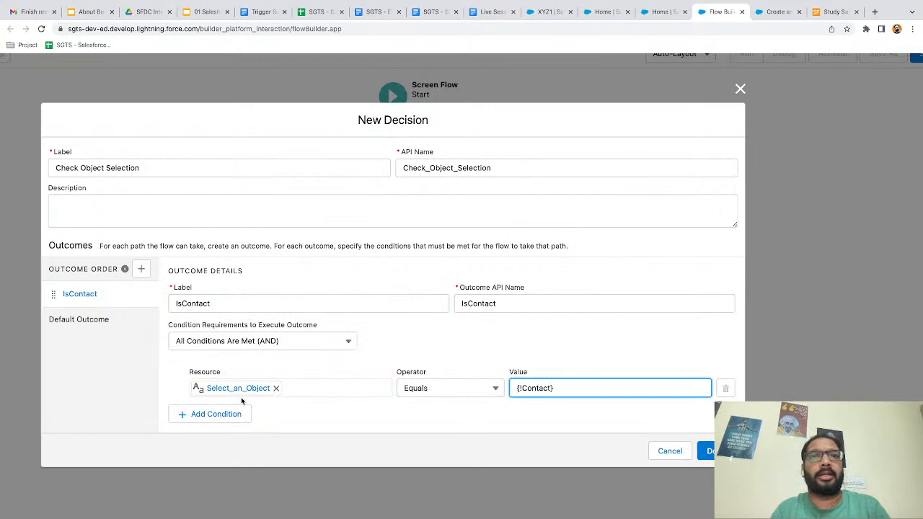
# Step: Add a second outcome labelled IsOpp to the decision, with the condition Select_an_Object Equals the Opportunity choice
pyautogui.click(141, 269)
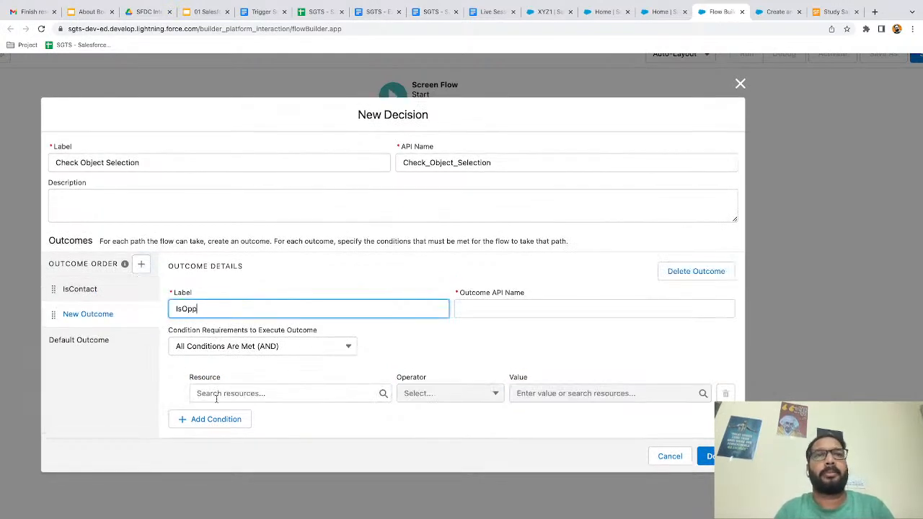
pyautogui.click(240, 395)
pyautogui.click(252, 300)
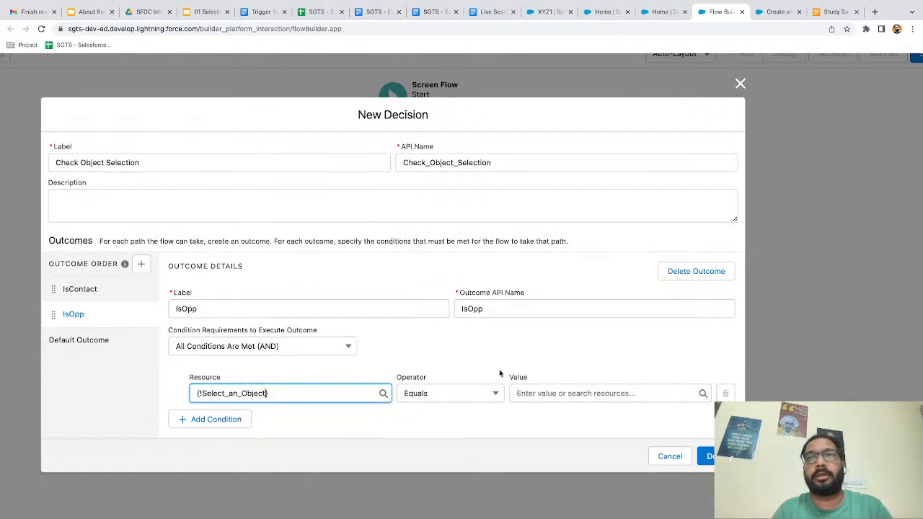
pyautogui.click(547, 392)
pyautogui.write('opp')
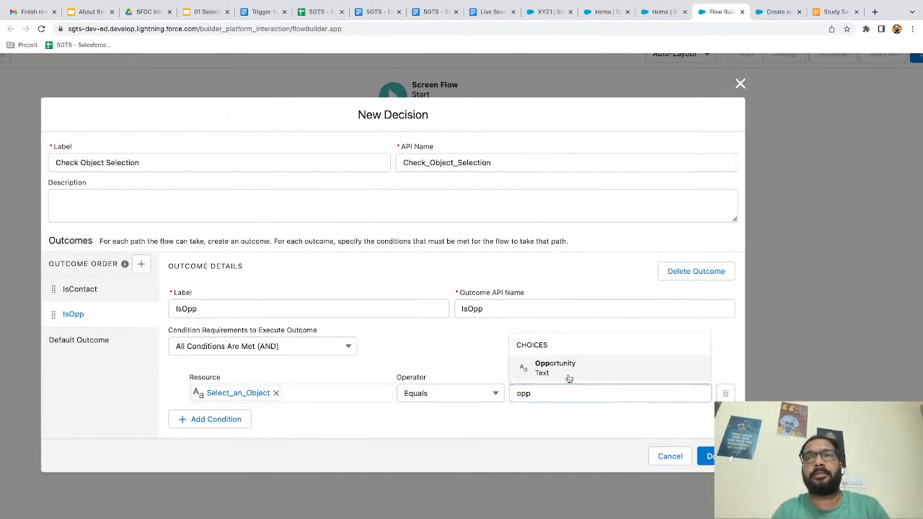
pyautogui.click(559, 368)
# Step: Add a third outcome labelled IsCase with the condition Select_an_Object Equals the Case choice, and finish the decision
pyautogui.click(141, 264)
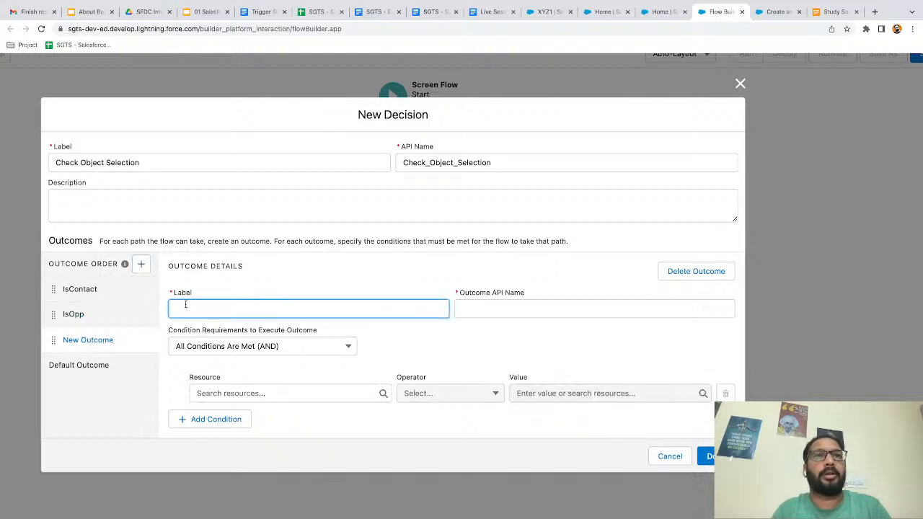
pyautogui.write('IsCase')
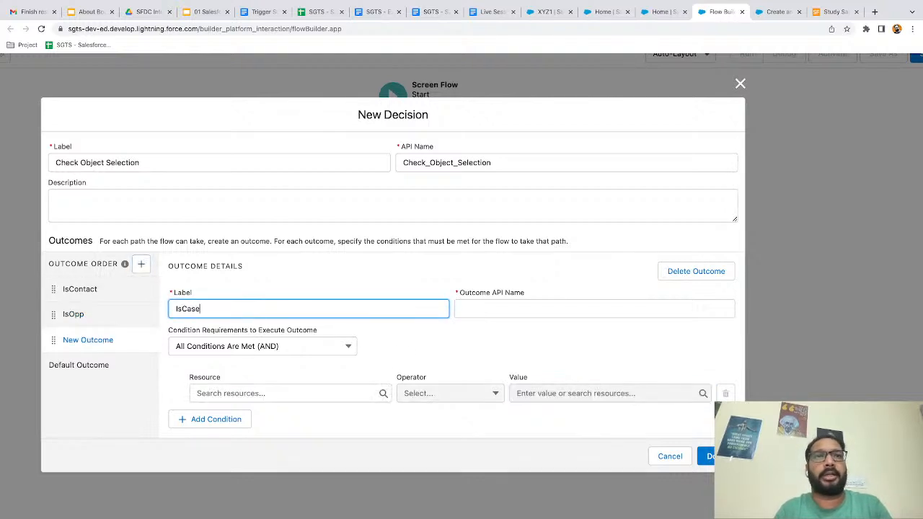
pyautogui.click(206, 393)
pyautogui.click(242, 297)
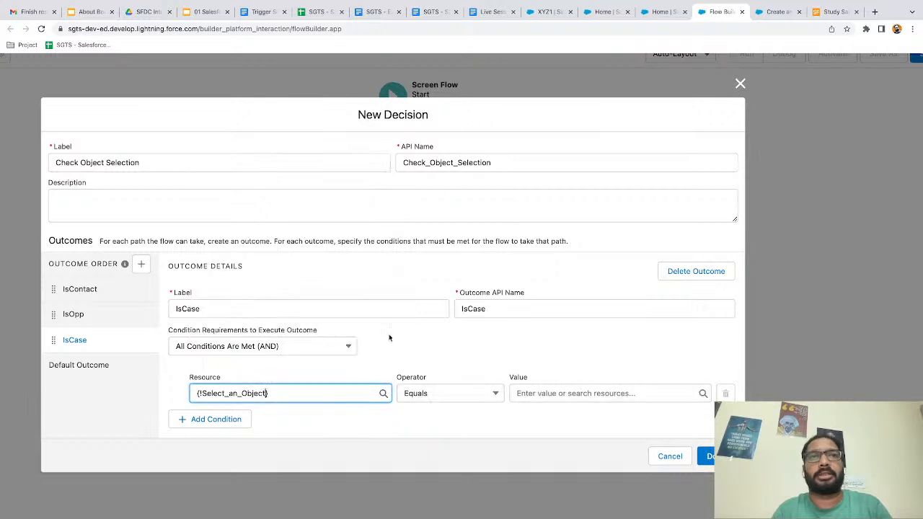
pyautogui.click(541, 393)
pyautogui.write('Case')
pyautogui.click(541, 365)
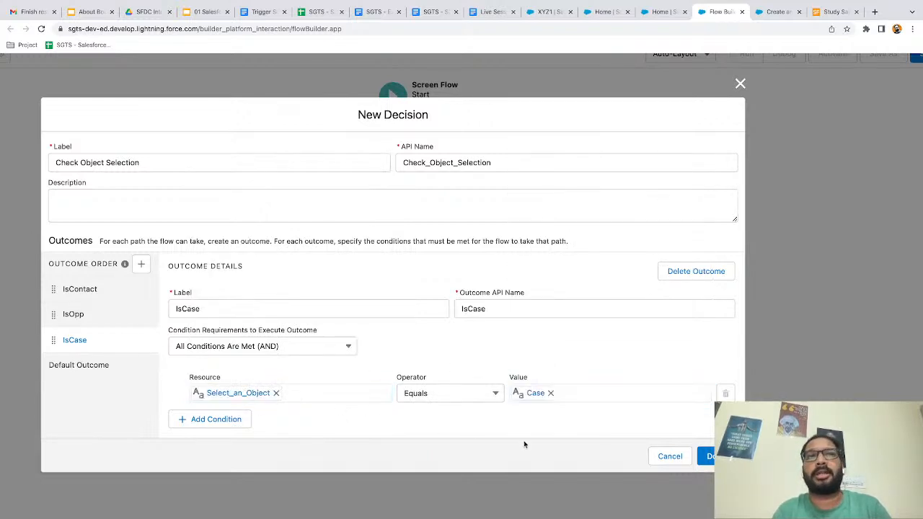
pyautogui.click(707, 456)
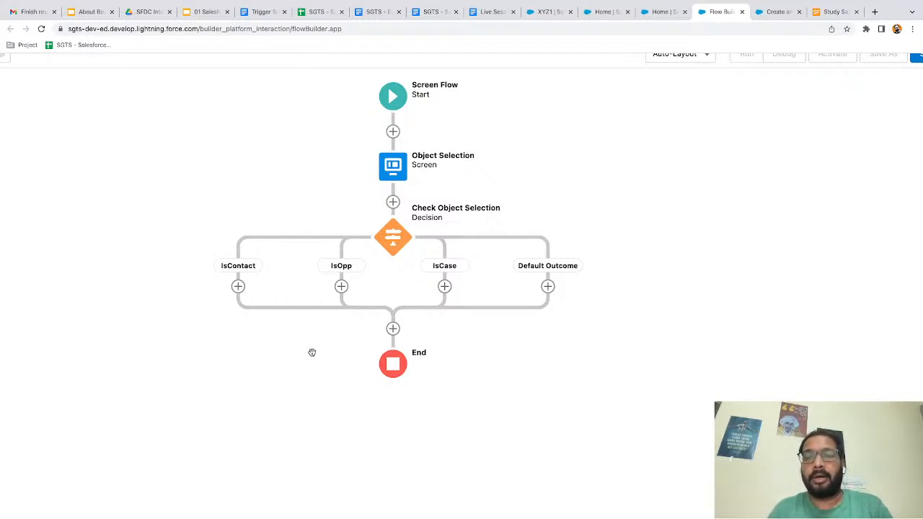
pyautogui.moveTo(298, 346); pyautogui.dragTo(284, 334)
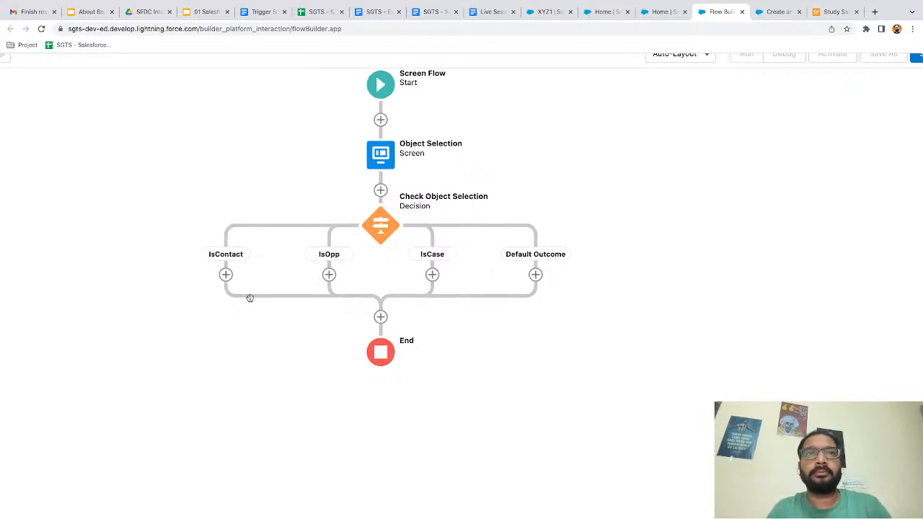
pyautogui.click(226, 275)
pyautogui.click(200, 255)
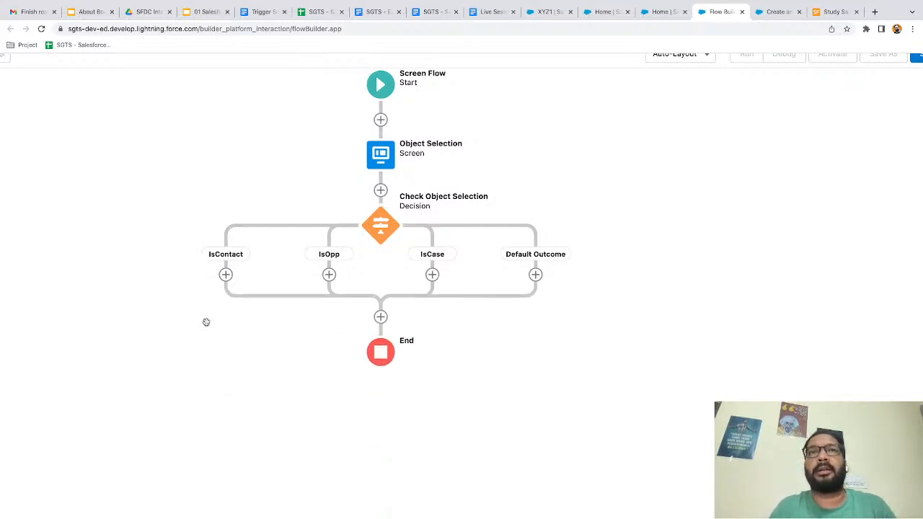
# Step: Add a Subflow element to the IsOpp path of the Check Object Selection decision
pyautogui.click(329, 275)
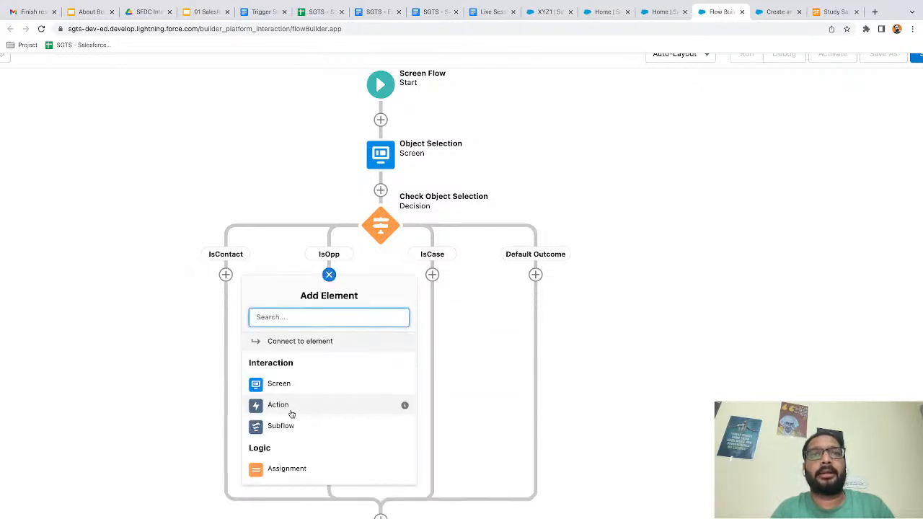
pyautogui.scroll(3, 295, 393)
pyautogui.scroll(-2, 295, 393)
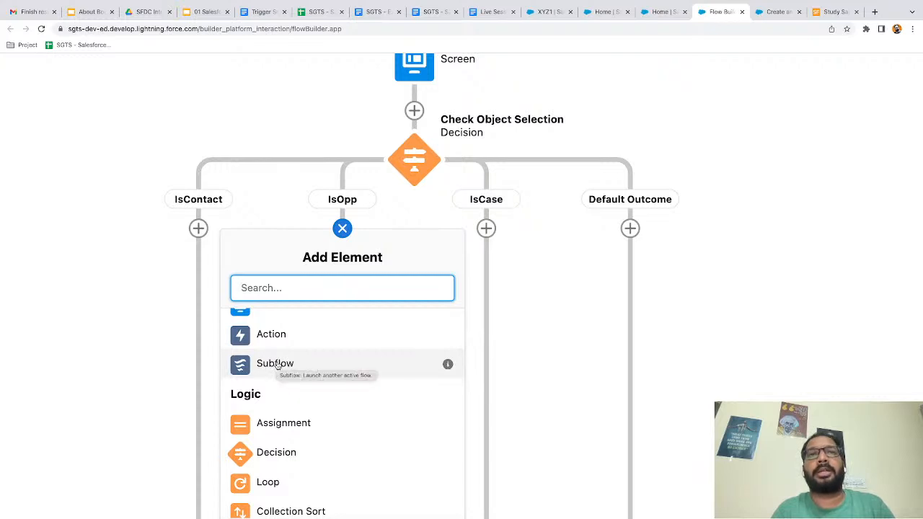
pyautogui.click(278, 364)
# Step: Set the subflow's referenced flow to Create an Opportunity on Account and compare it with that flow's name in its own Flow Builder tab
pyautogui.click(256, 144)
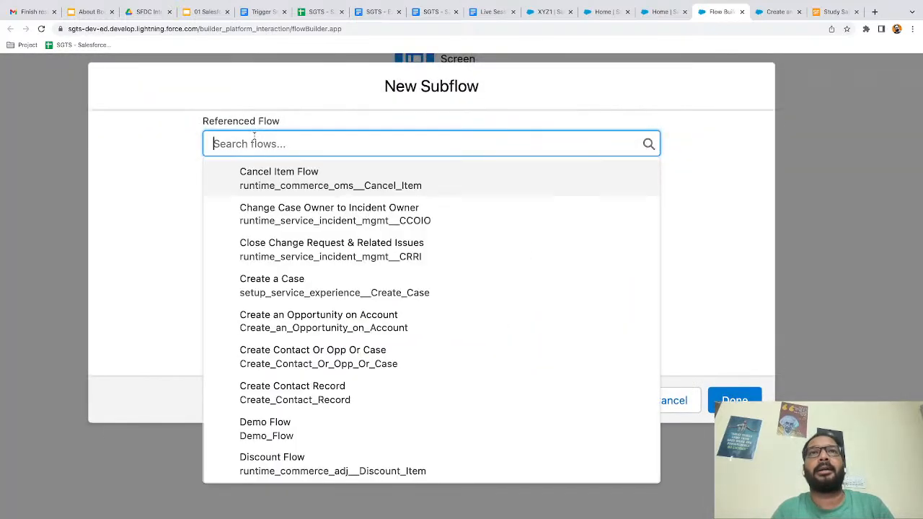
pyautogui.write('create')
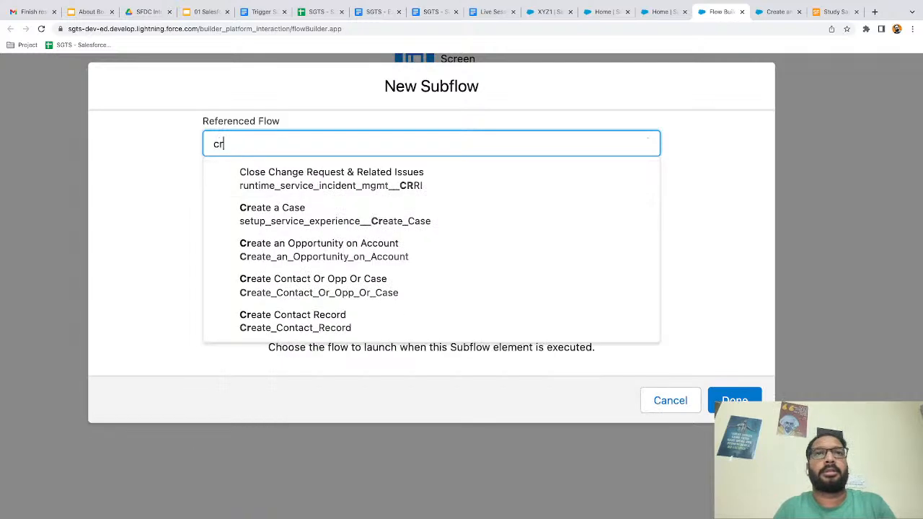
pyautogui.press('BackSpace')
pyautogui.press('BackSpace')
pyautogui.press('BackSpace')
pyautogui.press('BackSpace')
pyautogui.press('BackSpace')
pyautogui.press('BackSpace')
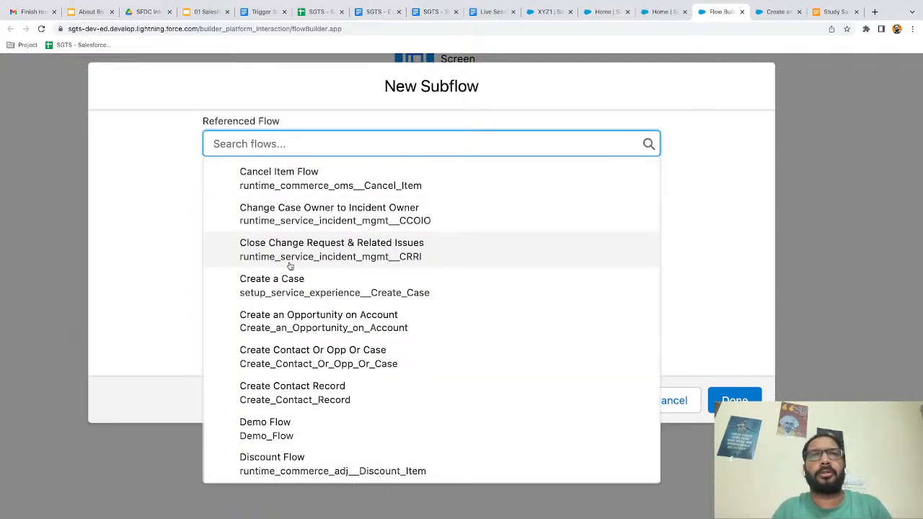
pyautogui.click(337, 327)
pyautogui.scroll(2, 208, 245)
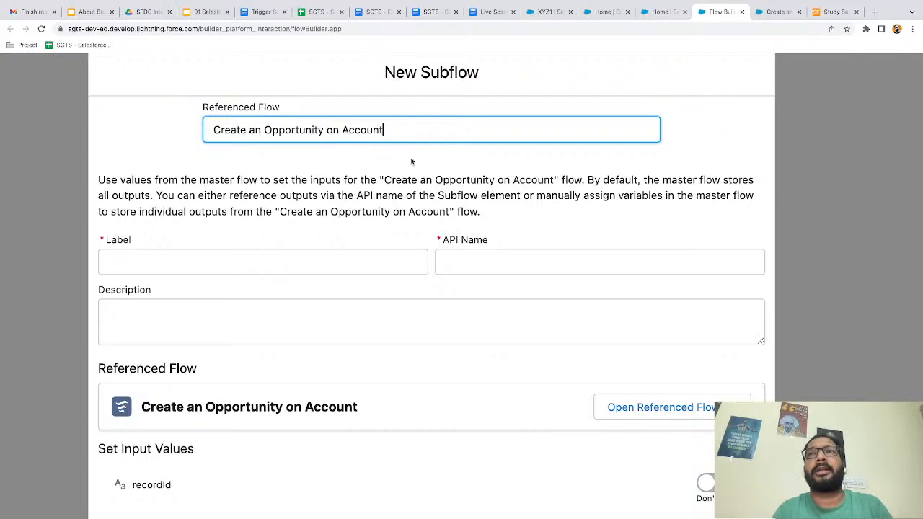
pyautogui.click(774, 14)
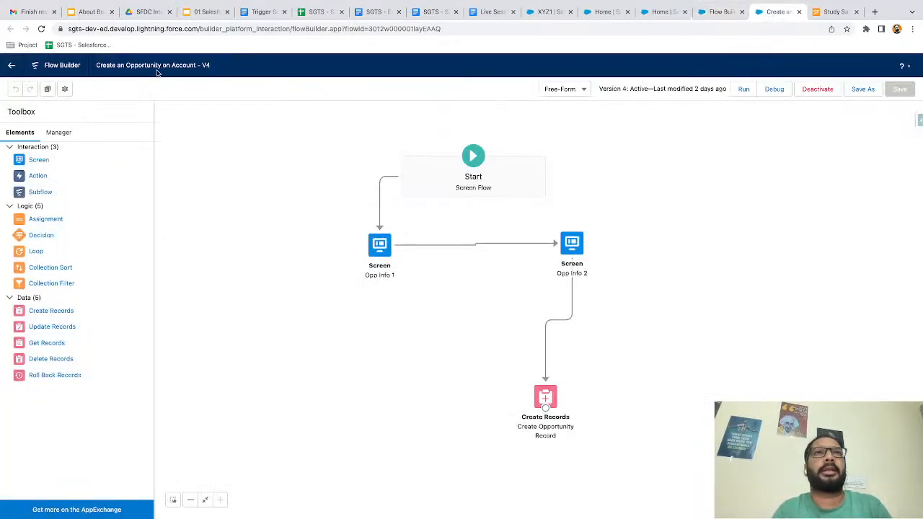
pyautogui.click(718, 12)
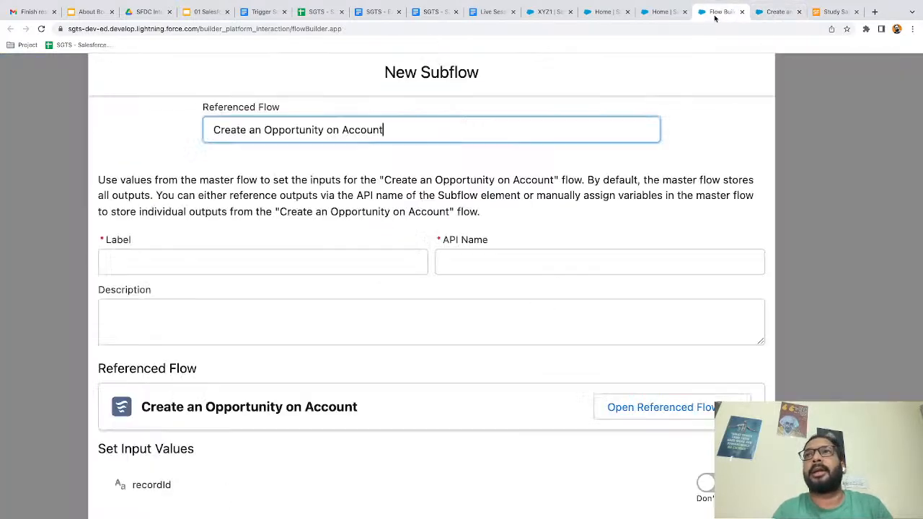
# Step: Label the subflow "Call Opp Sub Flow" with API name Call_Opp_Sub_Flow
pyautogui.scroll(-3, 155, 169)
pyautogui.click(156, 169)
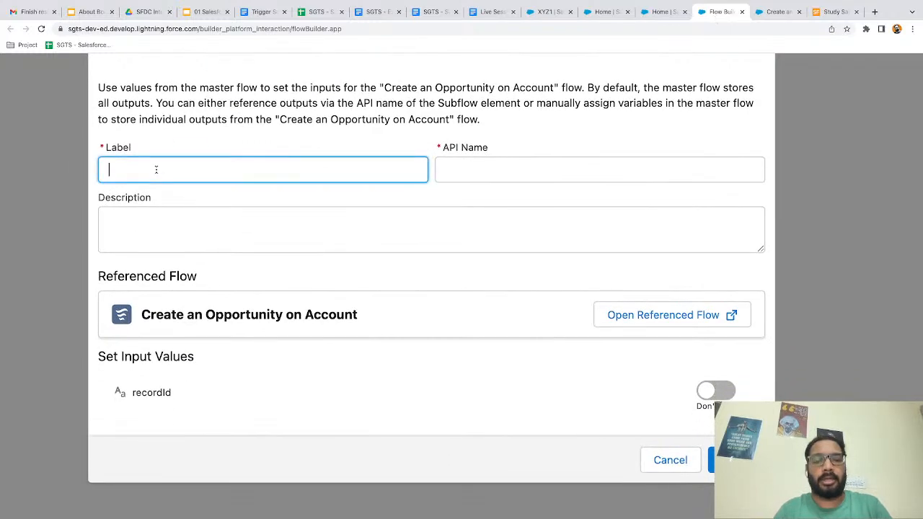
pyautogui.write('Call Opp')
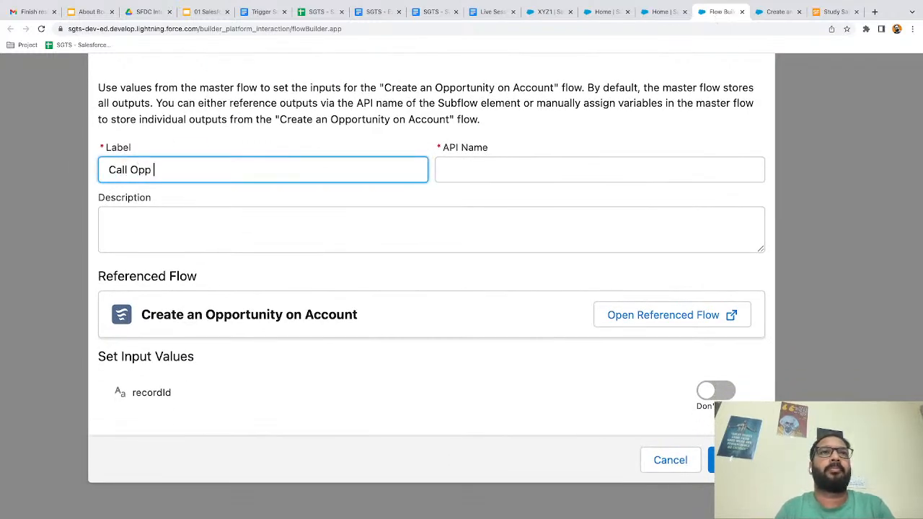
pyautogui.write(' Sub Fl')
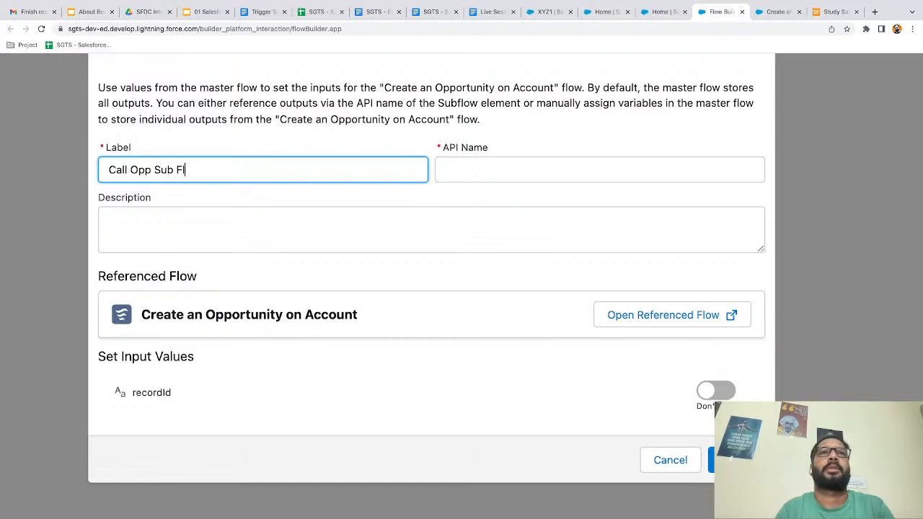
pyautogui.write('ow')
pyautogui.click(188, 181)
pyautogui.scroll(-2, 216, 303)
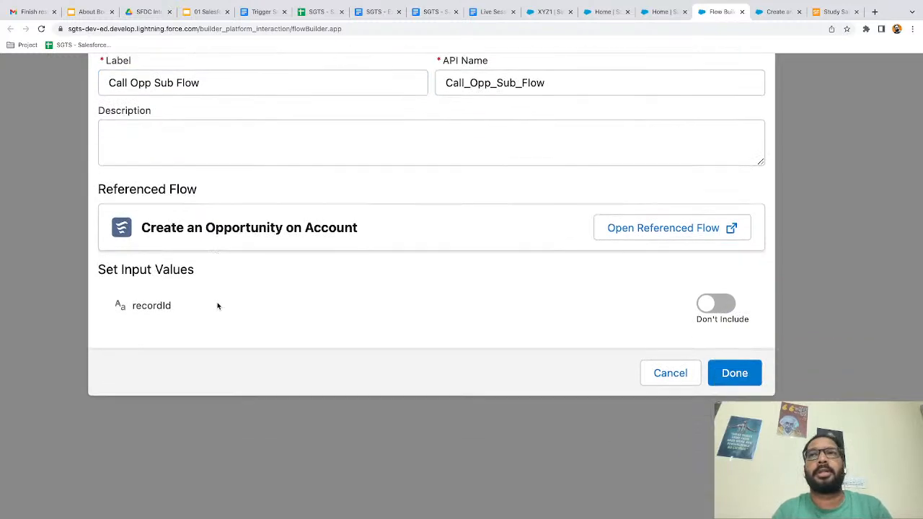
# Step: Examine the recordId variable's settings in the Create an Opportunity on Account flow and return to the new subflow
pyautogui.scroll(-1, 217, 305)
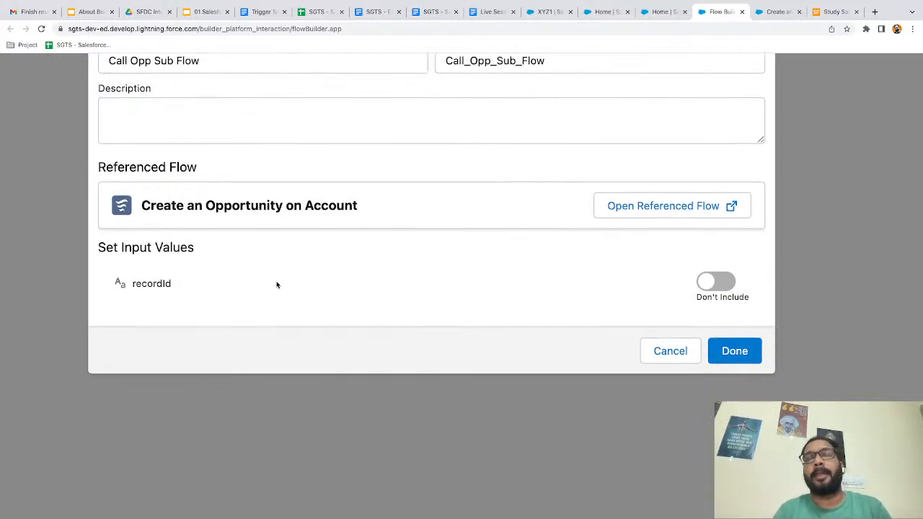
pyautogui.click(778, 12)
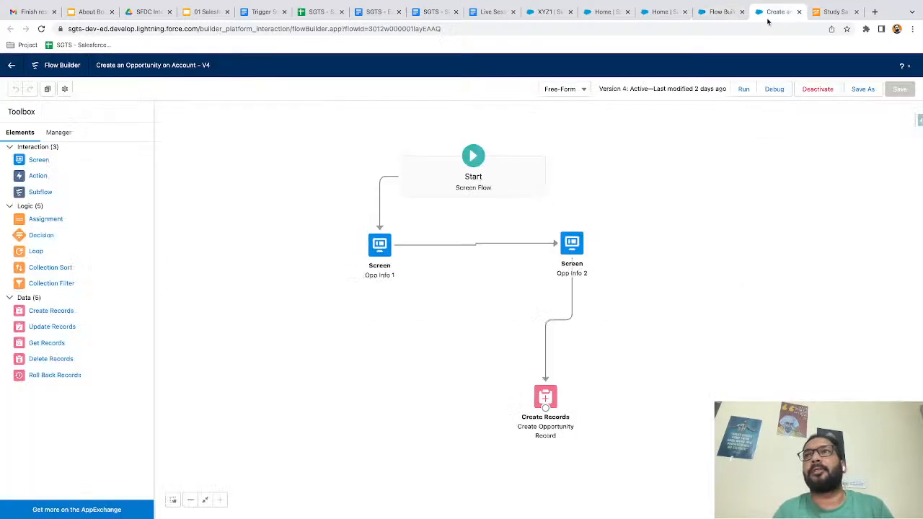
pyautogui.click(54, 133)
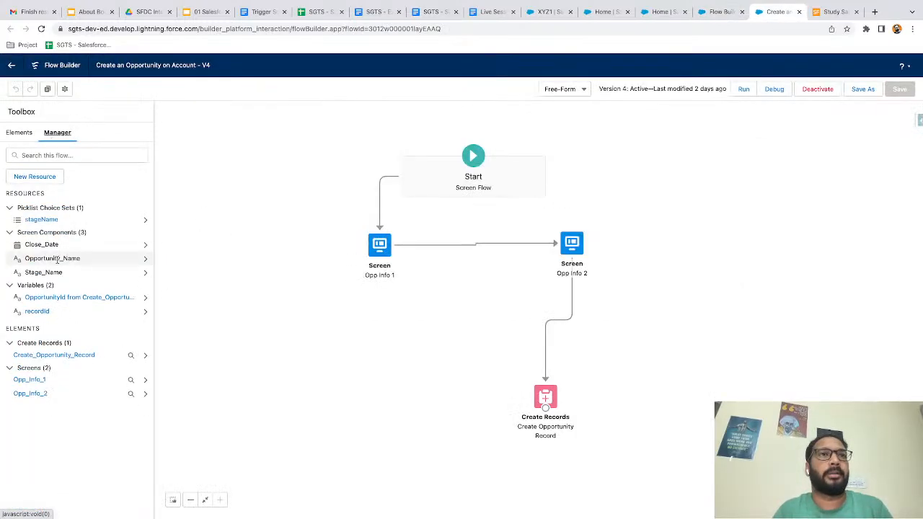
pyautogui.click(37, 312)
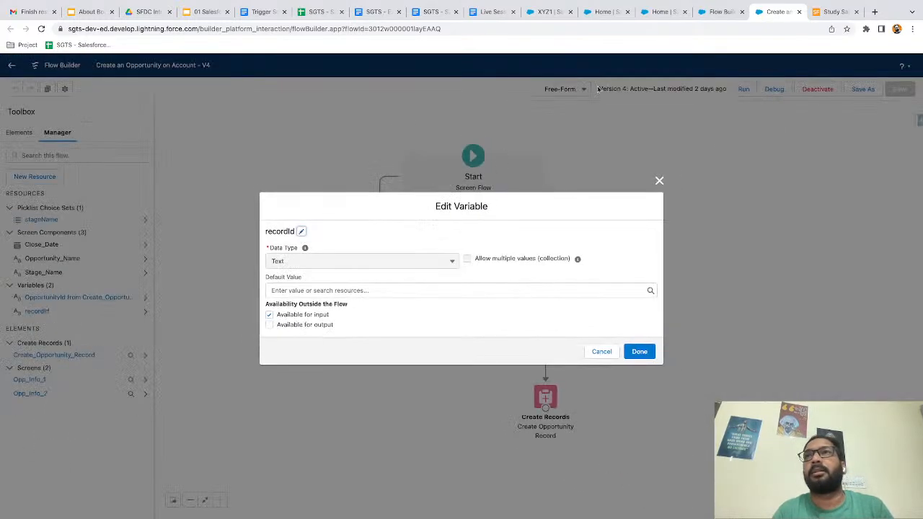
pyautogui.click(716, 12)
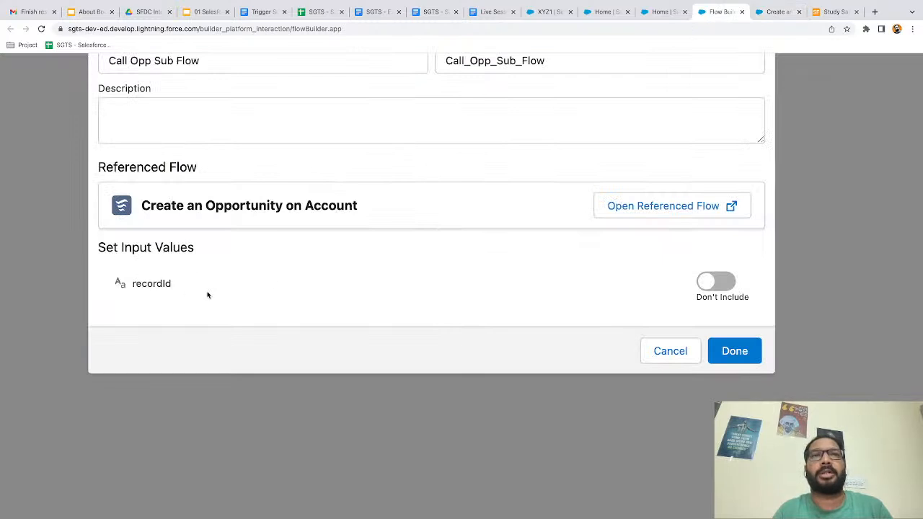
# Step: Include the recordId input value in the Call Opp Sub Flow subflow
pyautogui.click(716, 282)
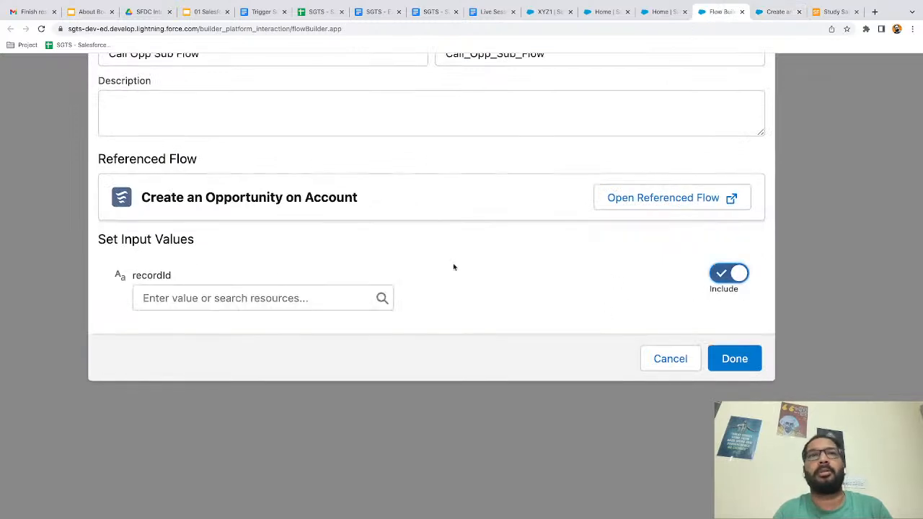
pyautogui.click(190, 298)
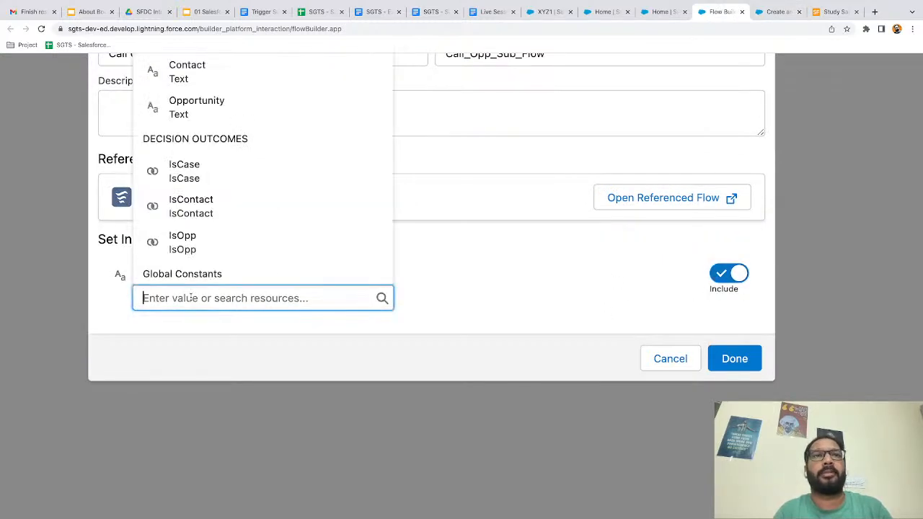
pyautogui.click(454, 280)
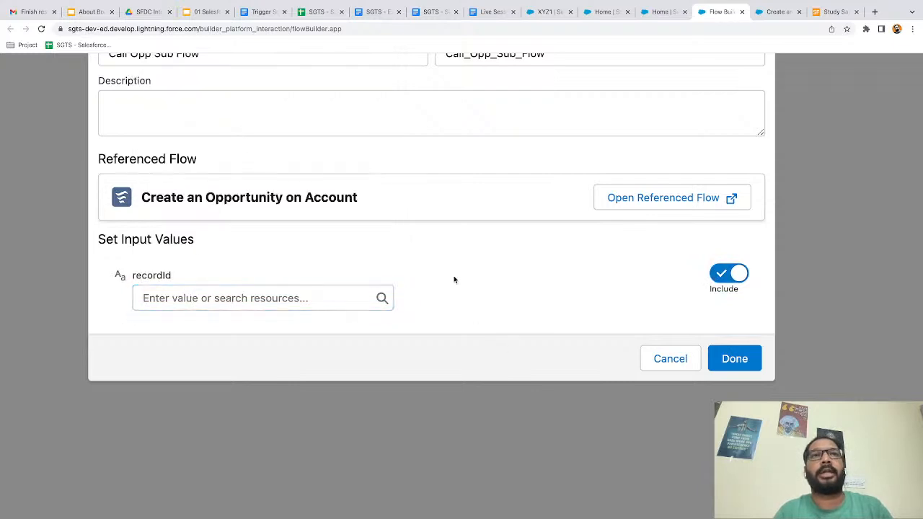
# Step: Create a new variable resource named recordId from the subflow's recordId input value
pyautogui.click(303, 300)
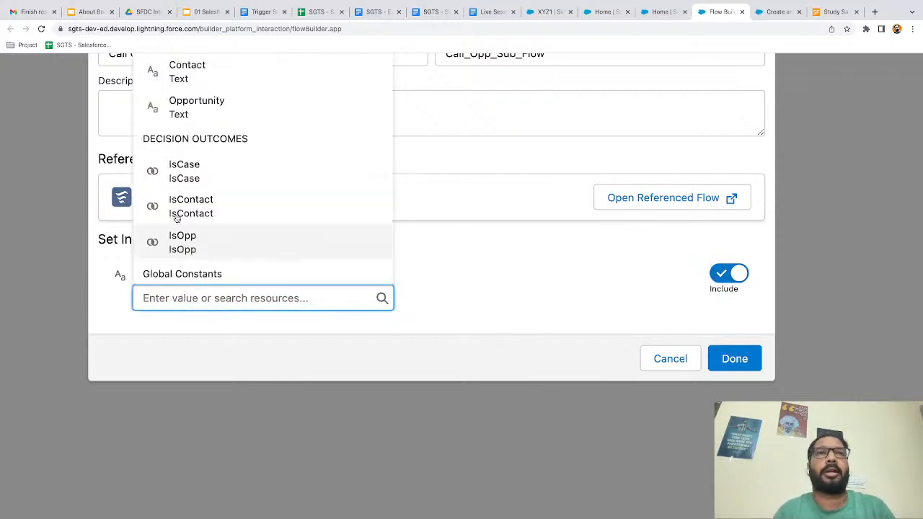
pyautogui.scroll(3, 185, 203)
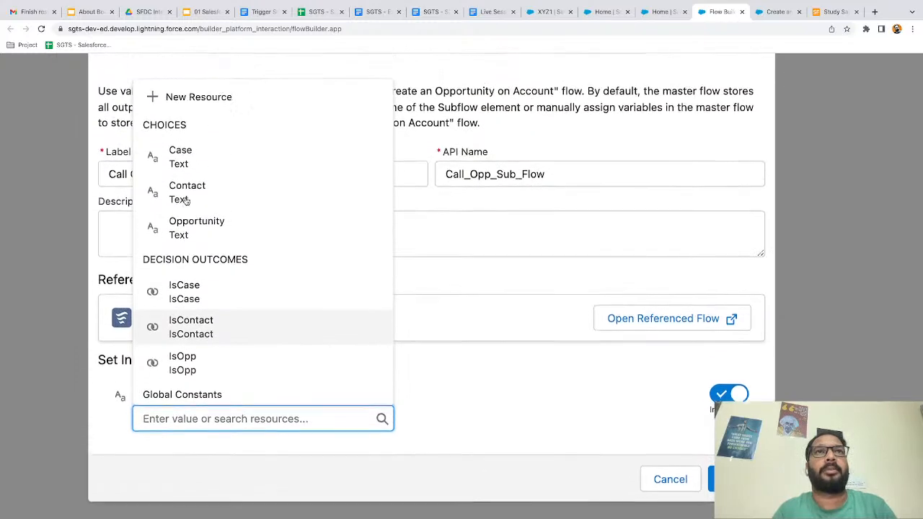
pyautogui.click(185, 96)
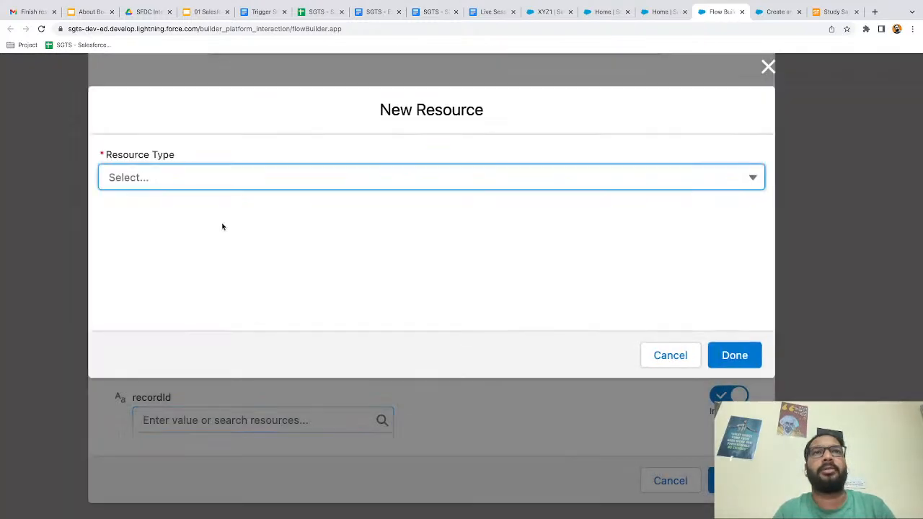
pyautogui.click(144, 178)
pyautogui.click(148, 202)
pyautogui.click(160, 209)
pyautogui.write('recordId')
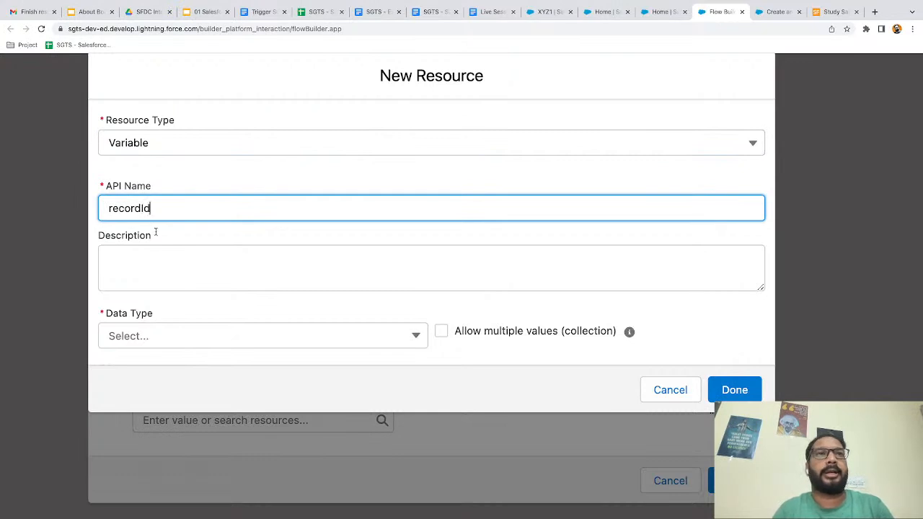
# Step: Give the recordId variable the Text data type, make it available for input, and save it as the subflow's input value
pyautogui.click(138, 336)
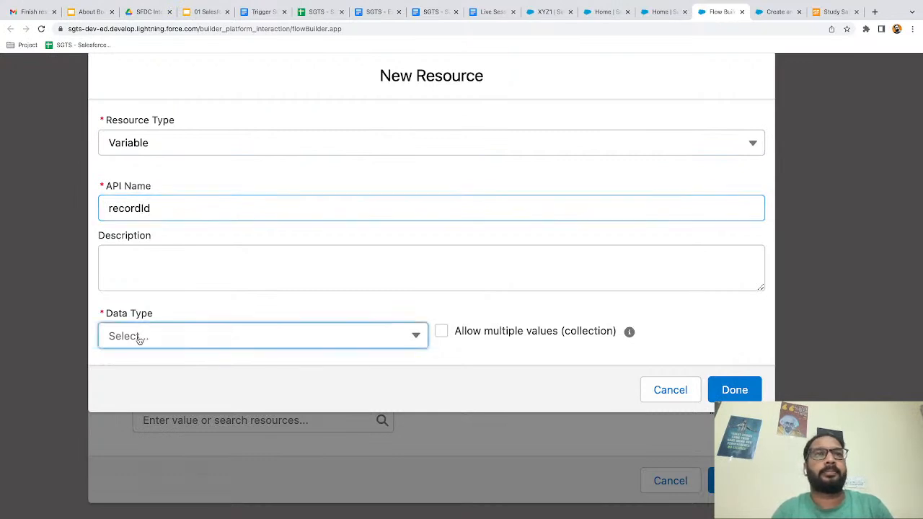
pyautogui.scroll(1, 155, 101)
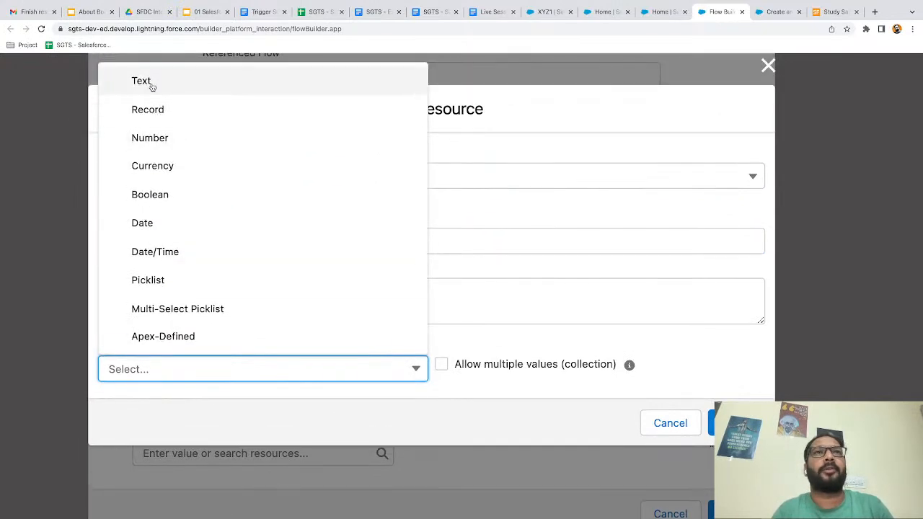
pyautogui.click(150, 87)
pyautogui.click(105, 411)
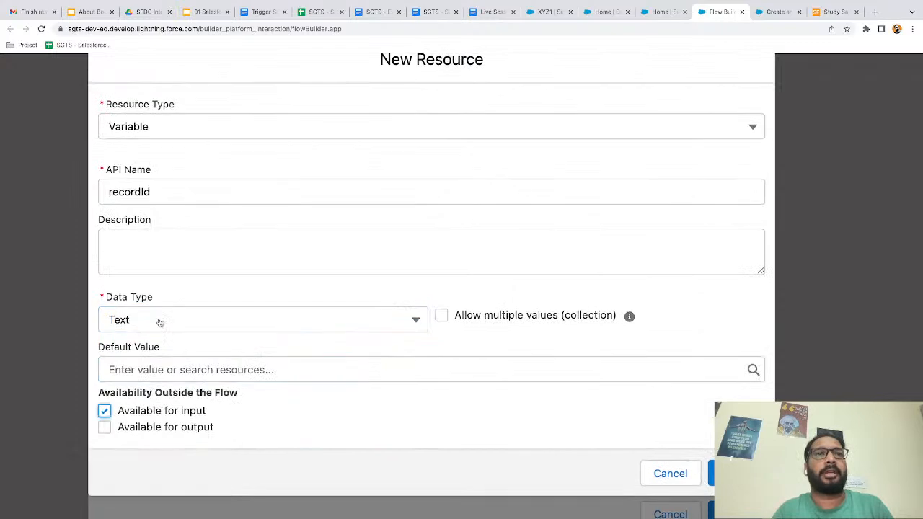
pyautogui.click(732, 473)
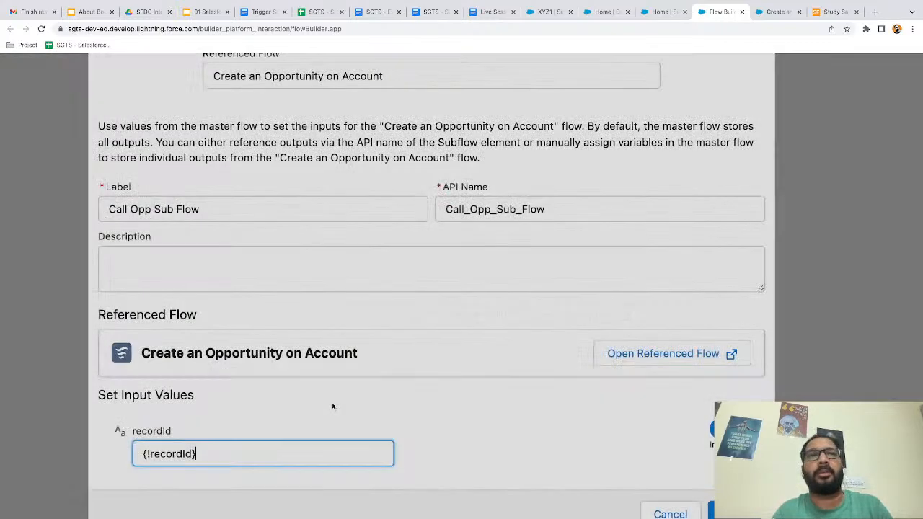
# Step: Check the recordId input value and add the Call Opp Sub Flow subflow to the IsOpp path
pyautogui.scroll(-3, 255, 412)
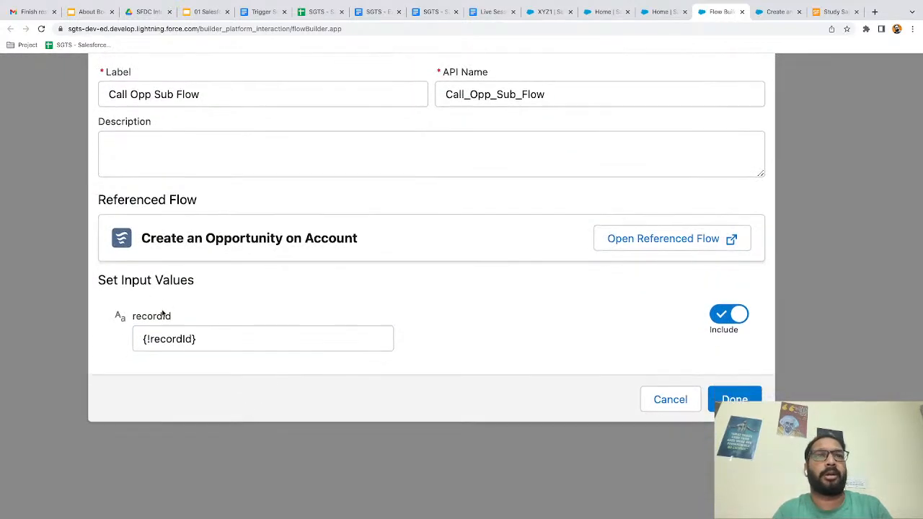
pyautogui.click(163, 313)
pyautogui.click(254, 305)
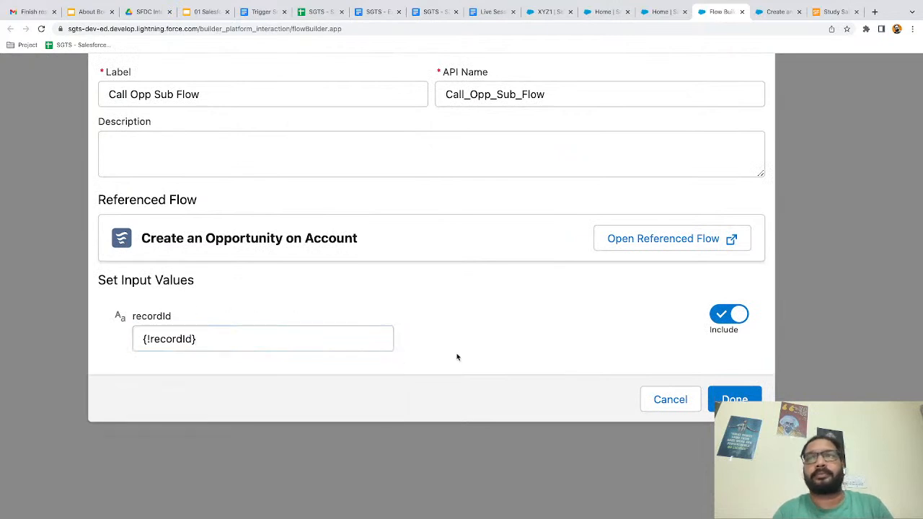
pyautogui.click(714, 409)
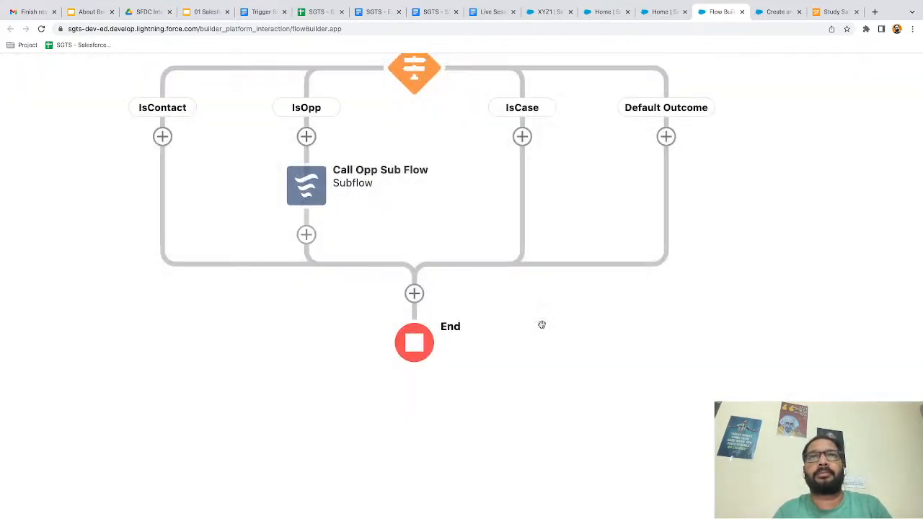
pyautogui.scroll(3, 342, 404)
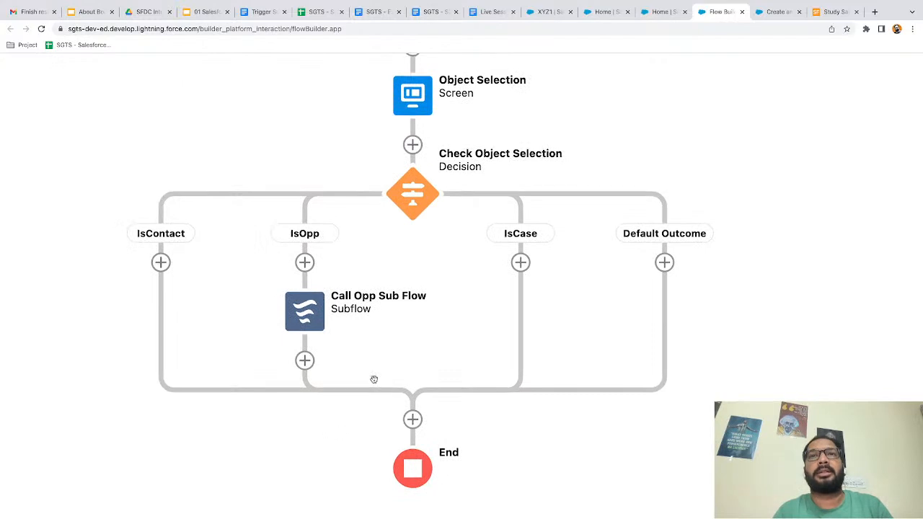
pyautogui.scroll(-4, 372, 379)
pyautogui.moveTo(417, 354); pyautogui.dragTo(380, 316)
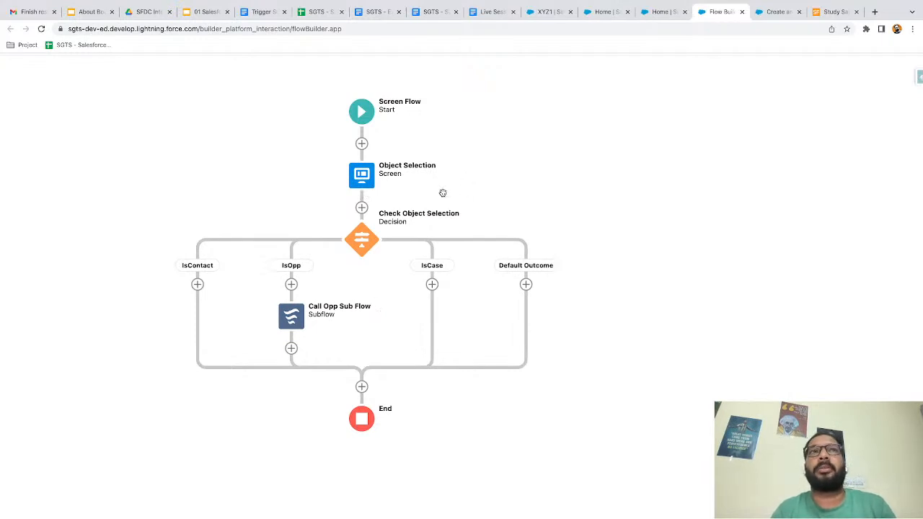
pyautogui.scroll(-2, 443, 194)
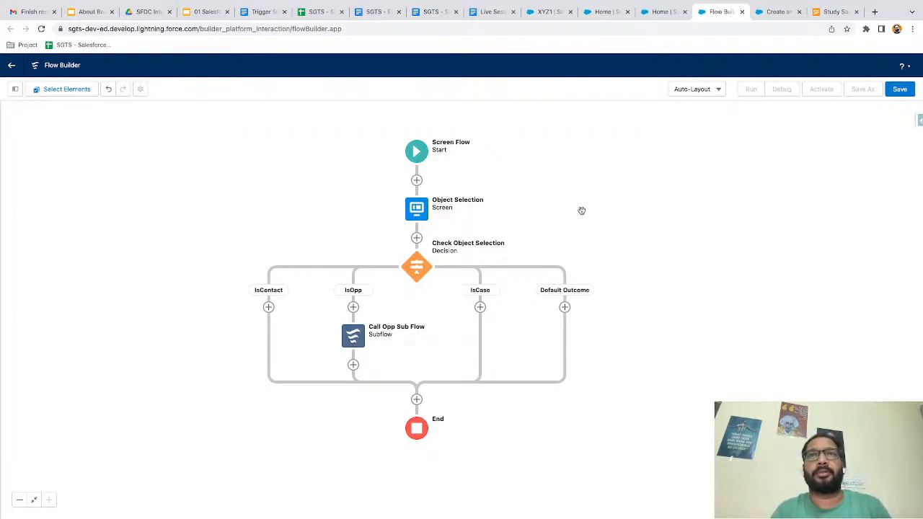
pyautogui.moveTo(354, 212); pyautogui.dragTo(337, 197)
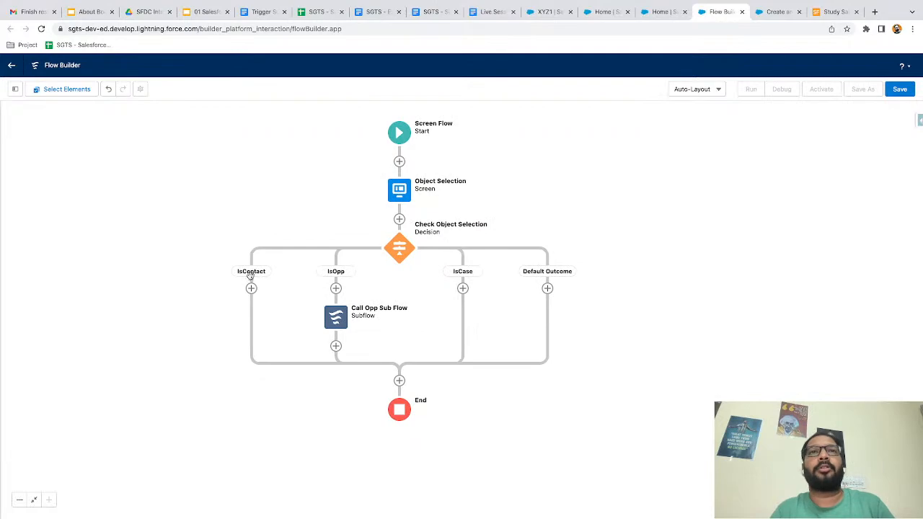
# Step: Read the Opportunity, Contact and Case screen flow exercises in the SGTS - Exercise Sheet document, and return to the new flow
pyautogui.click(373, 14)
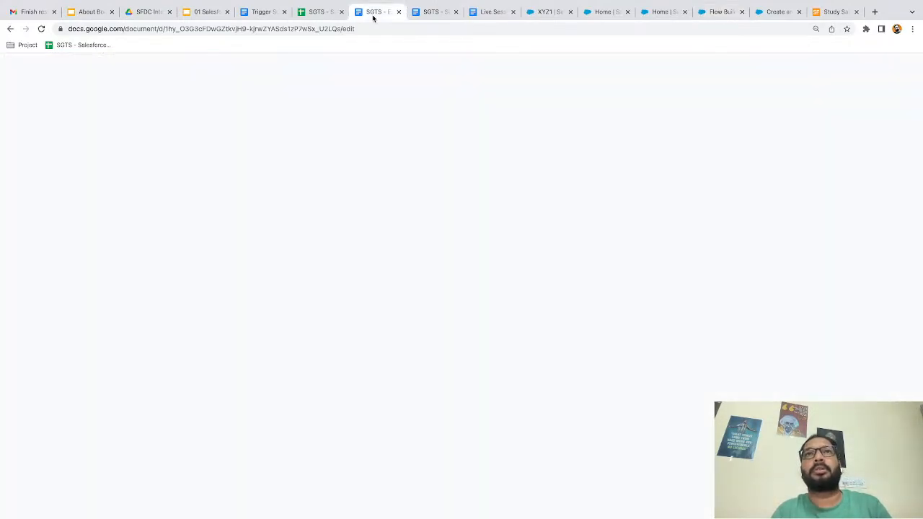
pyautogui.scroll(8, 402, 216)
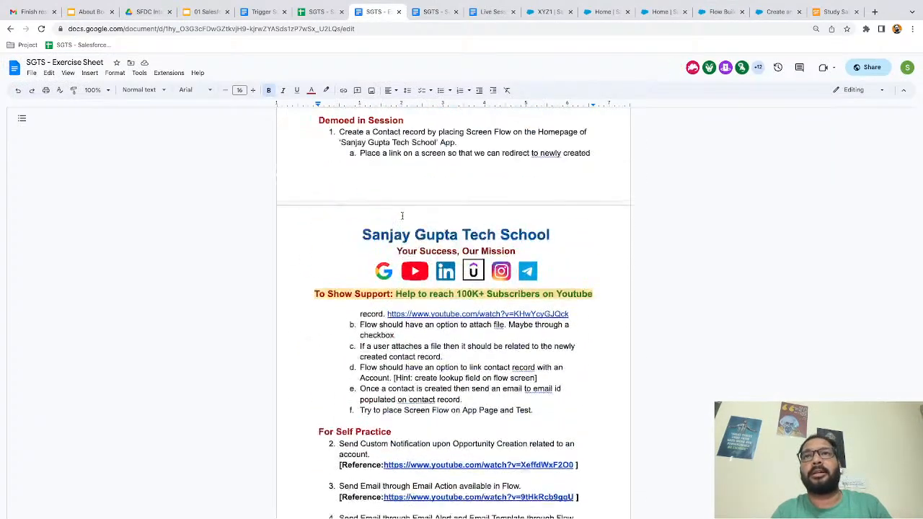
pyautogui.scroll(3, 402, 216)
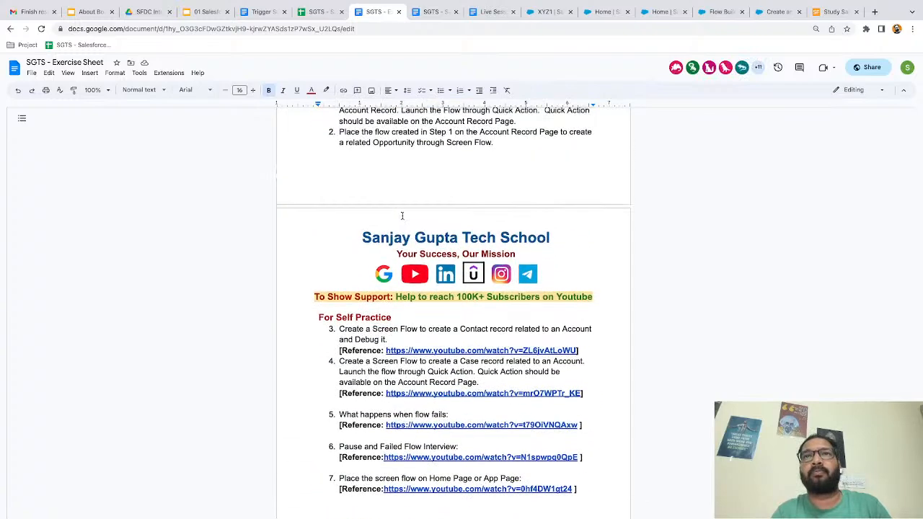
pyautogui.scroll(-1, 402, 216)
pyautogui.scroll(-1, 402, 216)
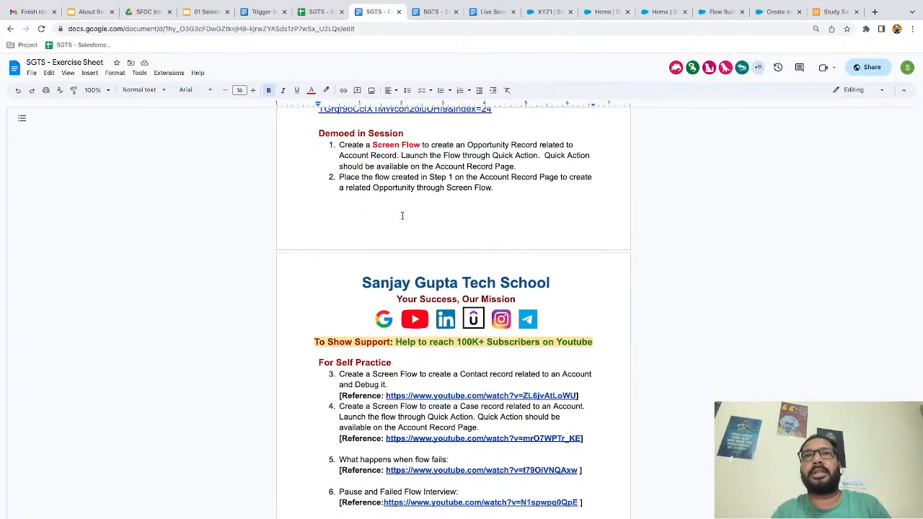
pyautogui.moveTo(466, 145); pyautogui.dragTo(537, 145)
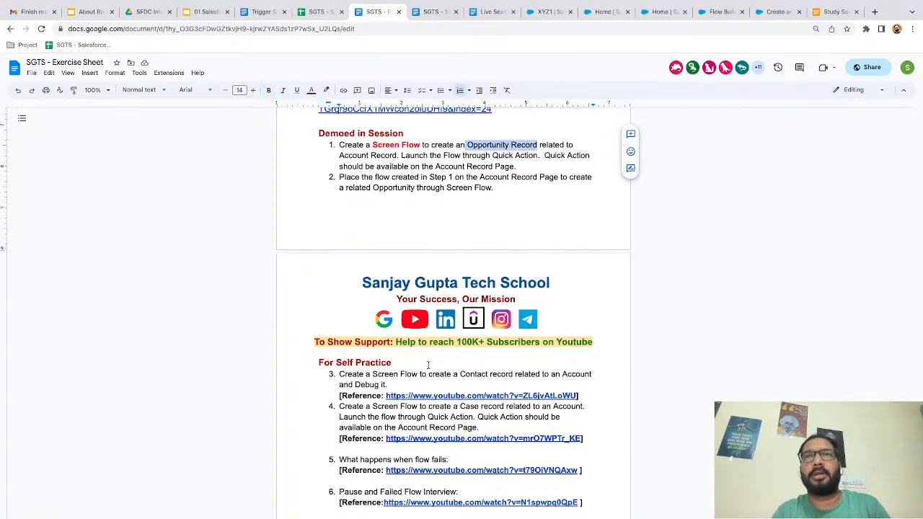
pyautogui.scroll(-1, 447, 294)
pyautogui.moveTo(453, 295); pyautogui.dragTo(515, 295)
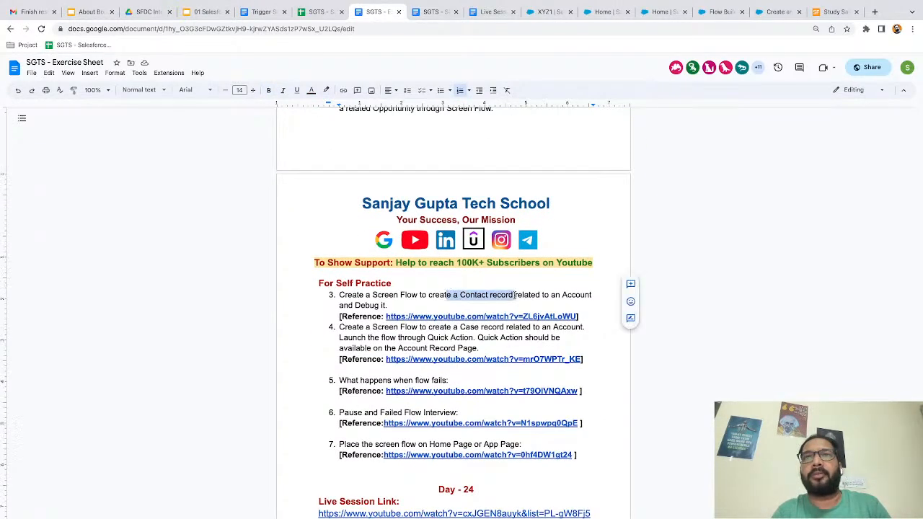
pyautogui.moveTo(453, 327); pyautogui.dragTo(531, 337)
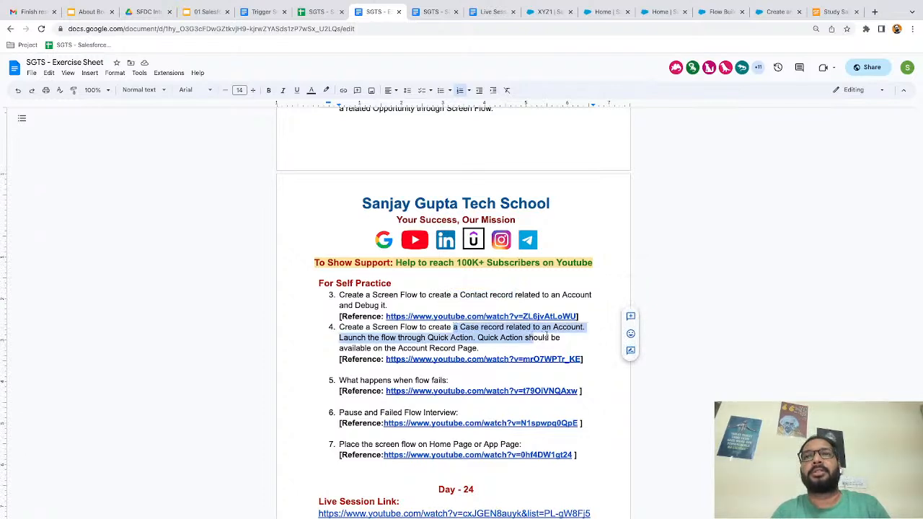
pyautogui.click(547, 336)
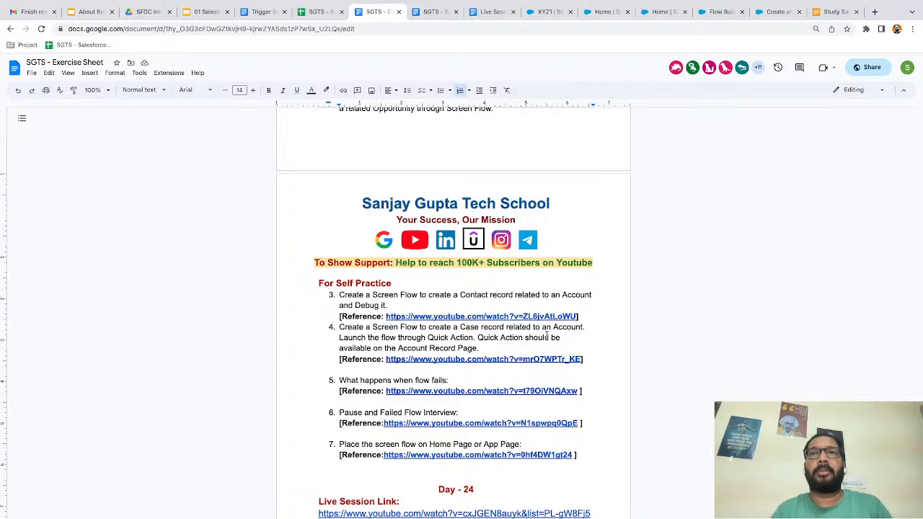
pyautogui.click(747, 15)
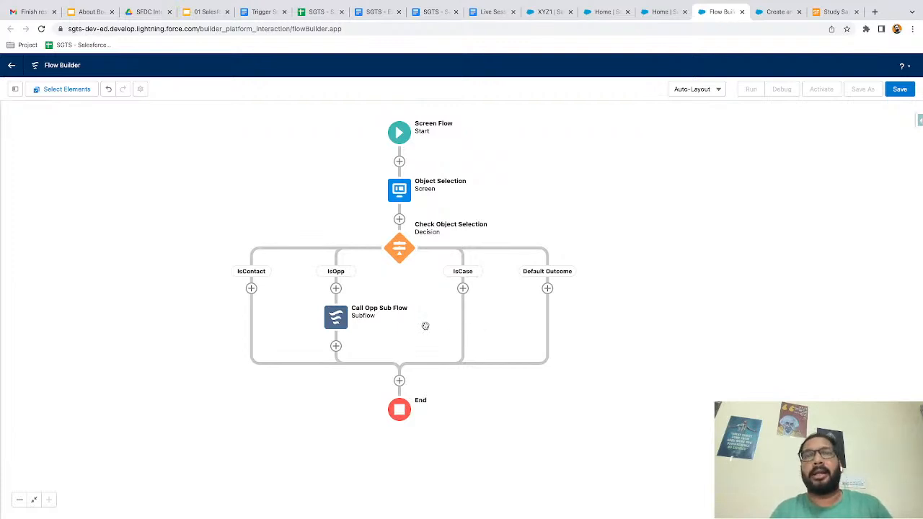
pyautogui.scroll(3, 425, 326)
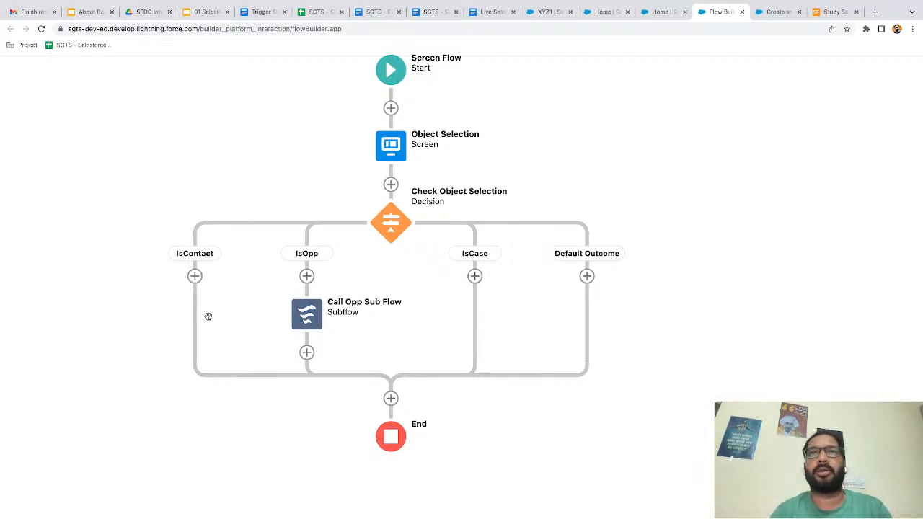
# Step: Read the Day 25 Sub Flow exercise in the SGTS - Exercise Sheet document and return to the new flow in Flow Builder
pyautogui.click(375, 11)
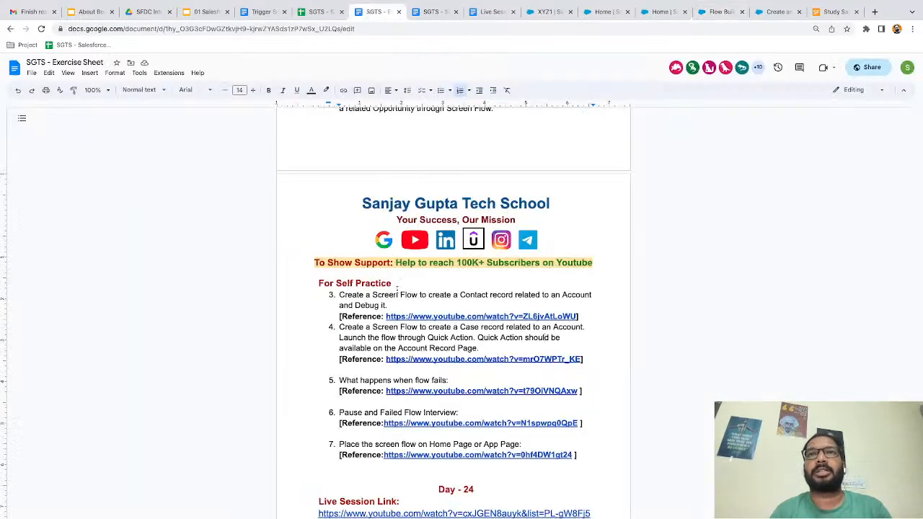
pyautogui.scroll(-15, 388, 380)
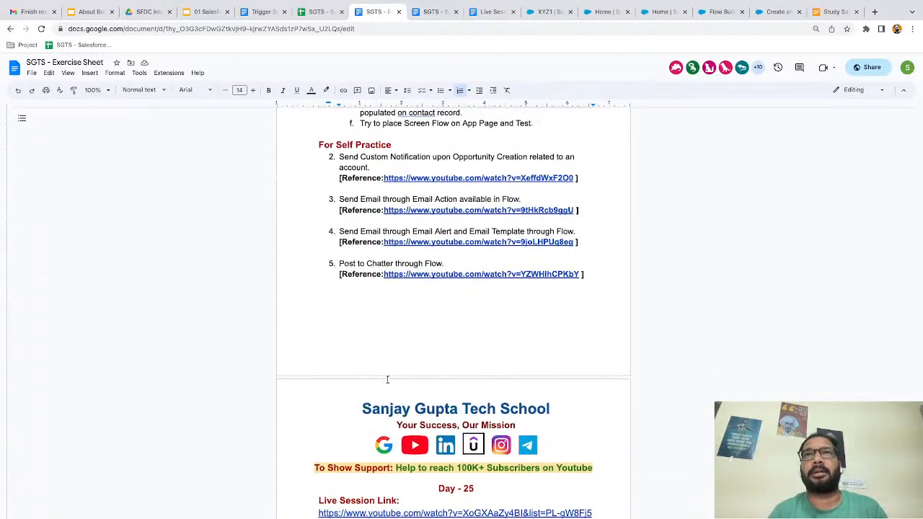
pyautogui.scroll(-4, 387, 379)
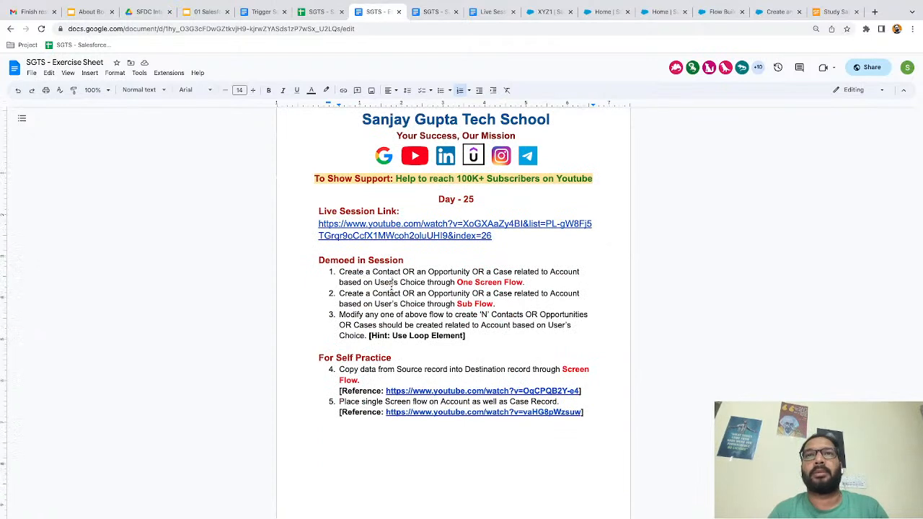
pyautogui.scroll(-1, 391, 282)
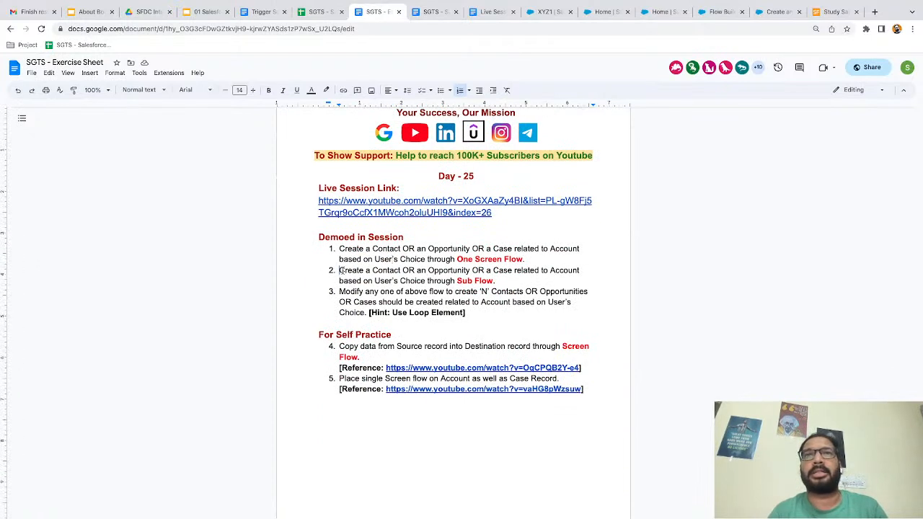
pyautogui.moveTo(339, 271); pyautogui.dragTo(524, 278)
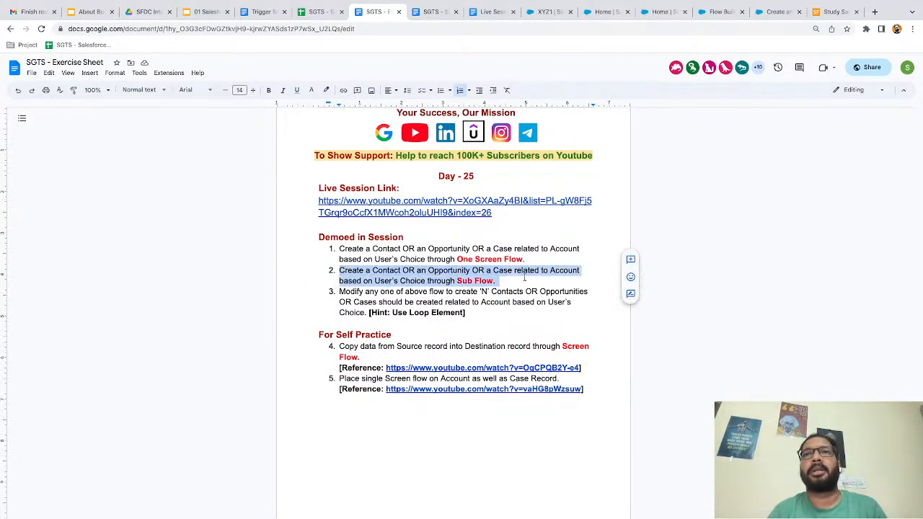
pyautogui.click(525, 278)
pyautogui.click(708, 12)
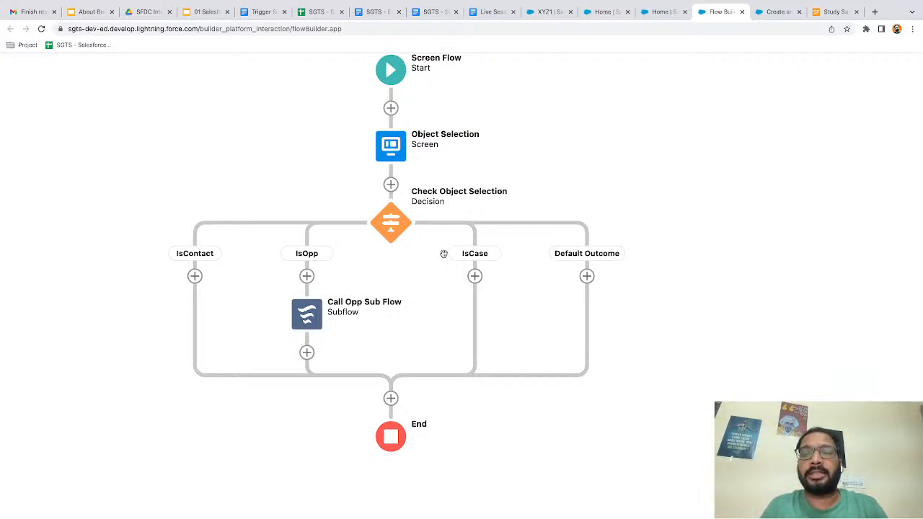
pyautogui.scroll(-3, 444, 258)
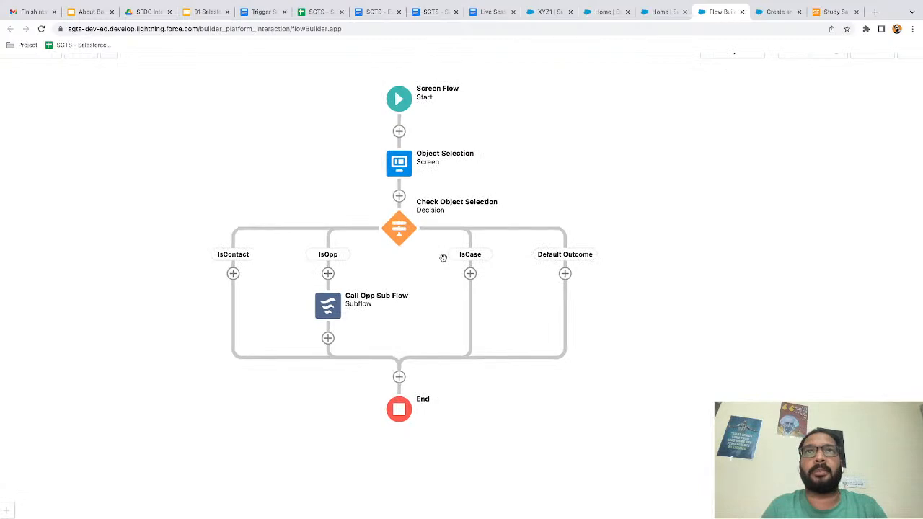
# Step: Check the flow label and API name in the Create an Opportunity on Account flow's version properties, and return to the new flow
pyautogui.click(773, 12)
pyautogui.press('Escape')
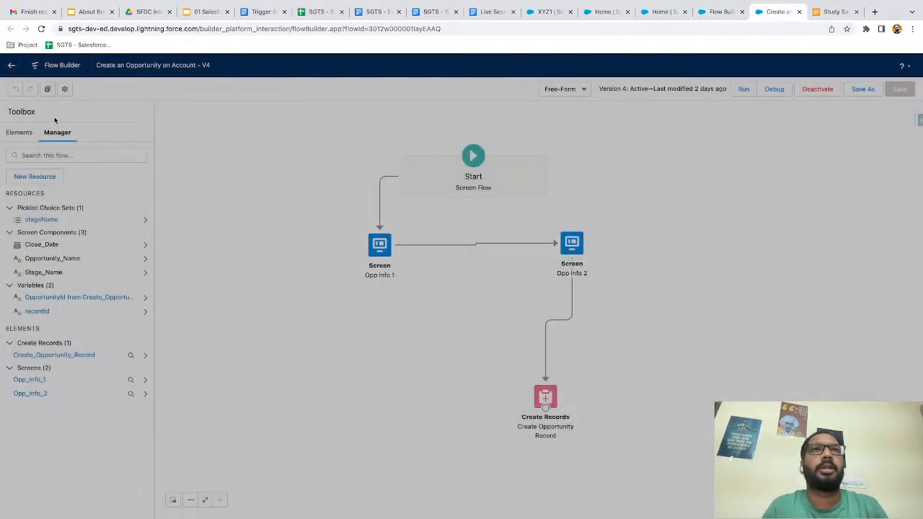
pyautogui.scroll(3, 58, 99)
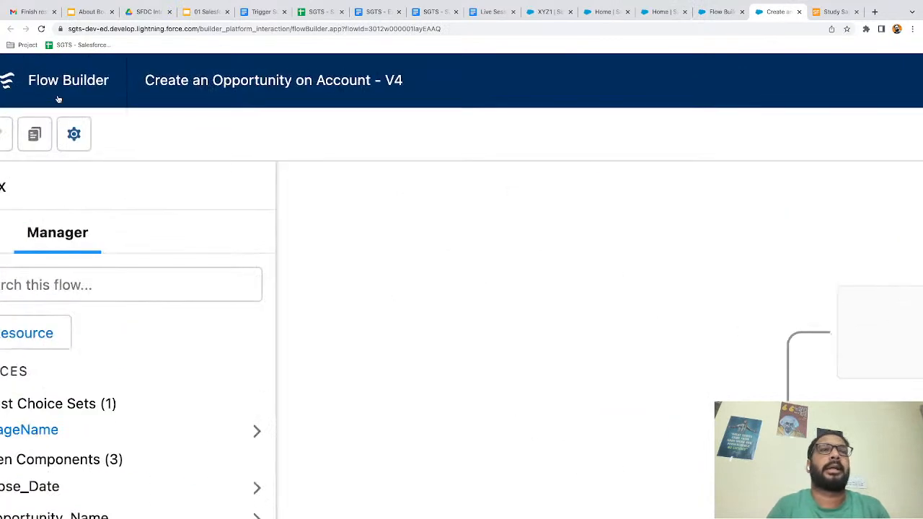
pyautogui.hscroll(-3, 161, 123)
pyautogui.click(149, 134)
pyautogui.scroll(-3, 392, 245)
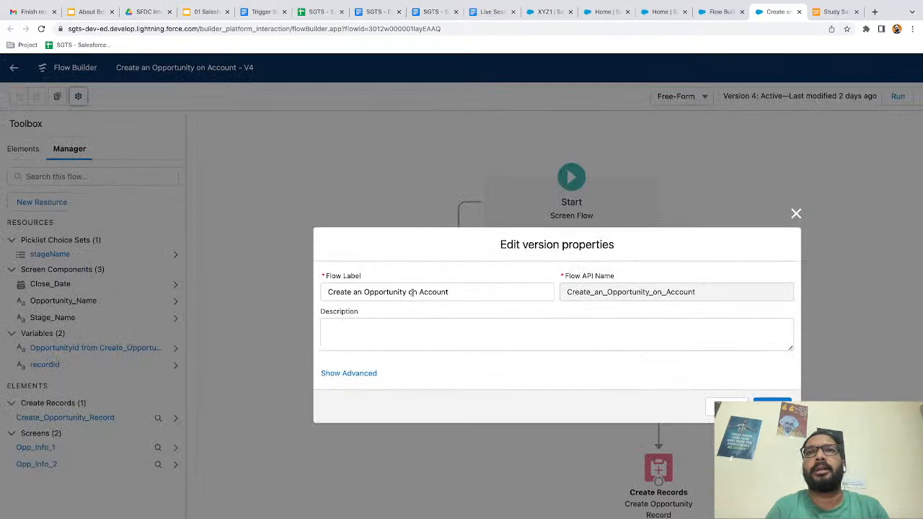
pyautogui.click(411, 293)
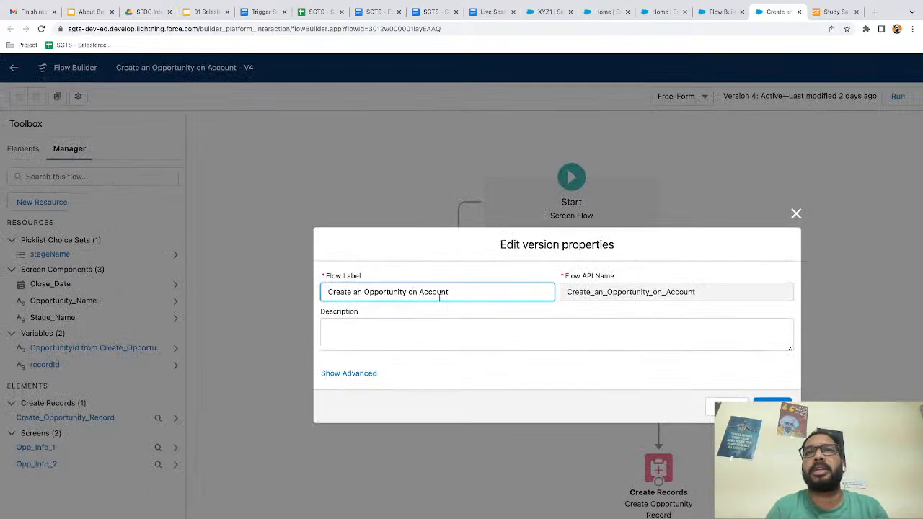
pyautogui.click(629, 295)
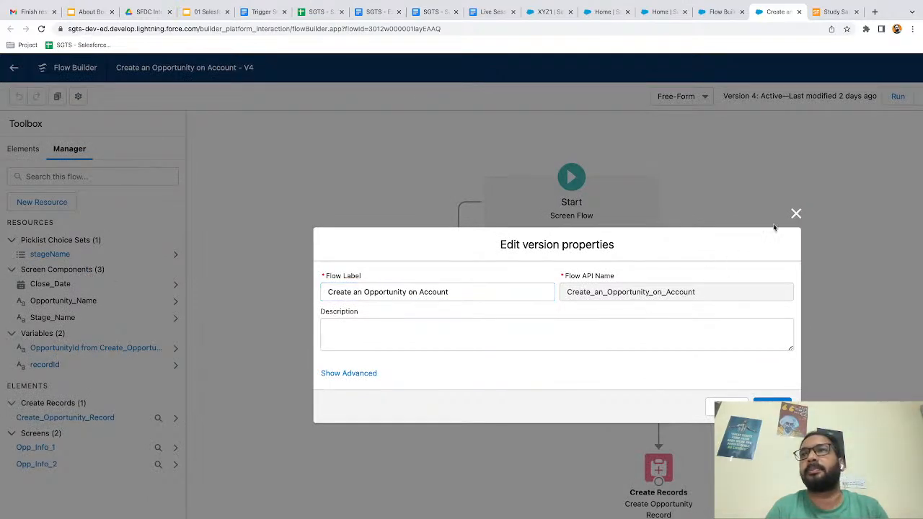
pyautogui.click(797, 214)
pyautogui.click(717, 13)
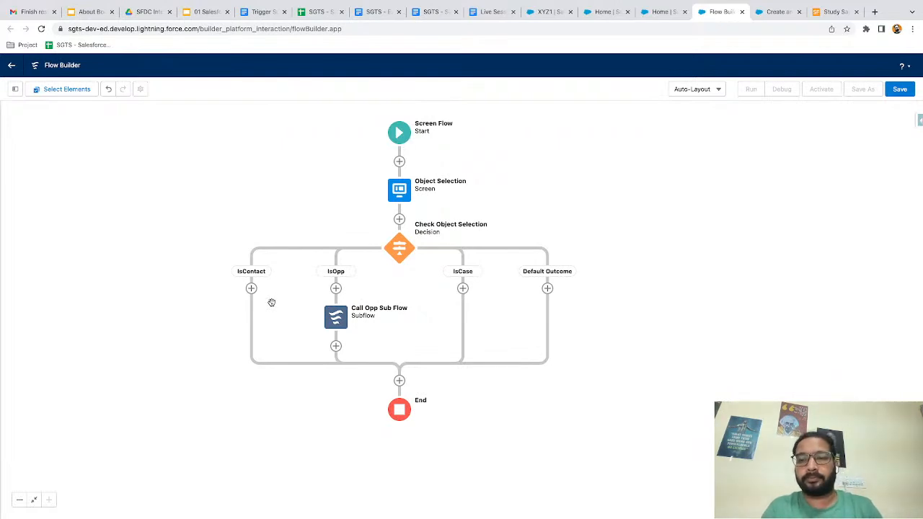
pyautogui.scroll(3, 232, 219)
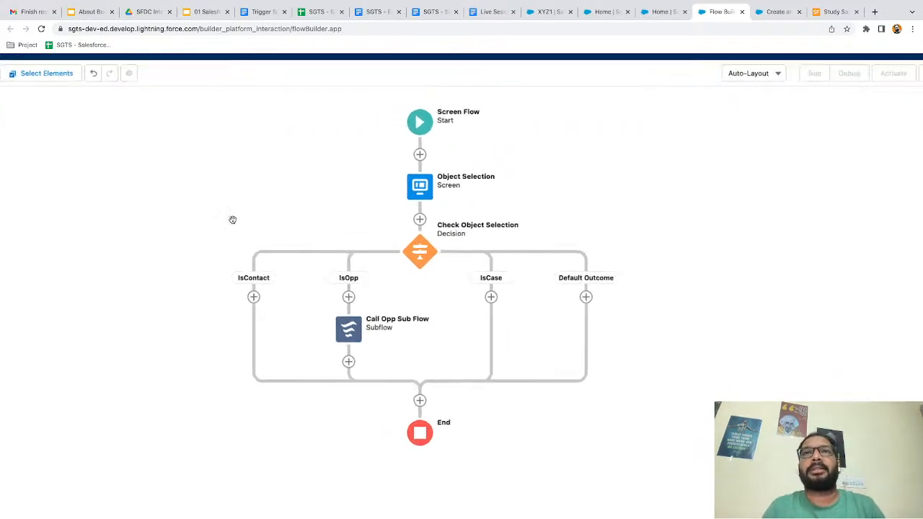
pyautogui.scroll(-3, 233, 220)
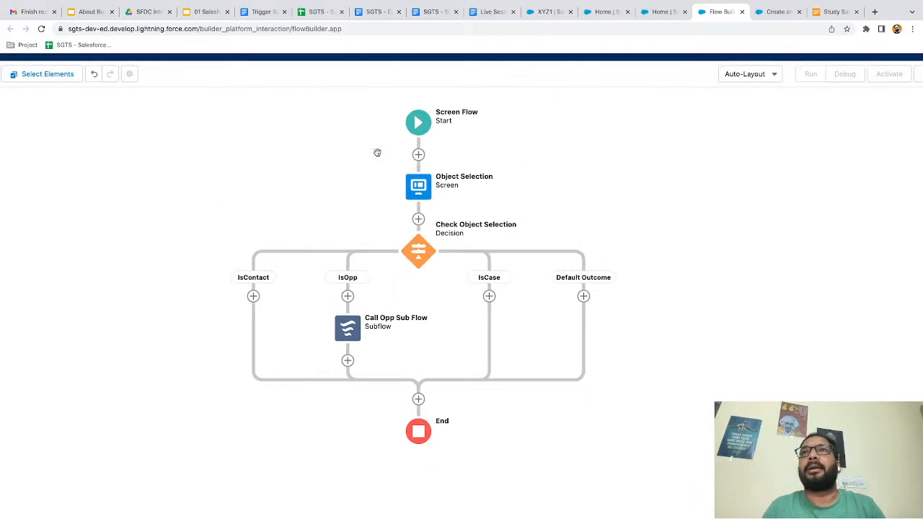
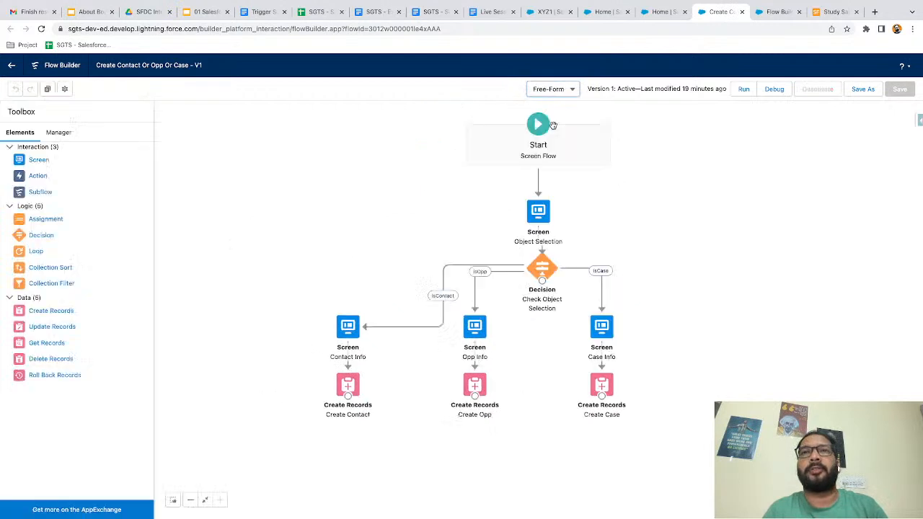
# Step: Move the Check Object Selection decision to the left of Object Selection, and the Case Info and Create Case elements to the canvas's far upper right
pyautogui.moveTo(545, 276); pyautogui.dragTo(403, 225)
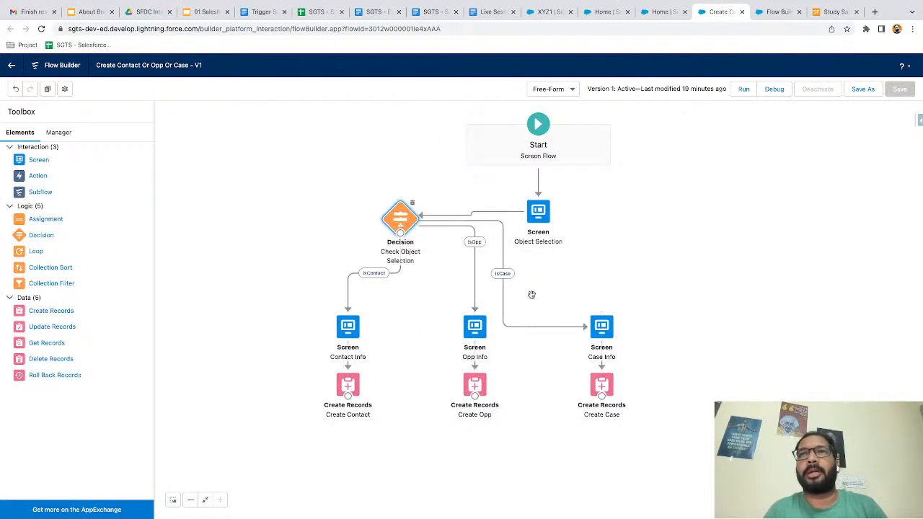
pyautogui.moveTo(603, 331); pyautogui.dragTo(781, 177)
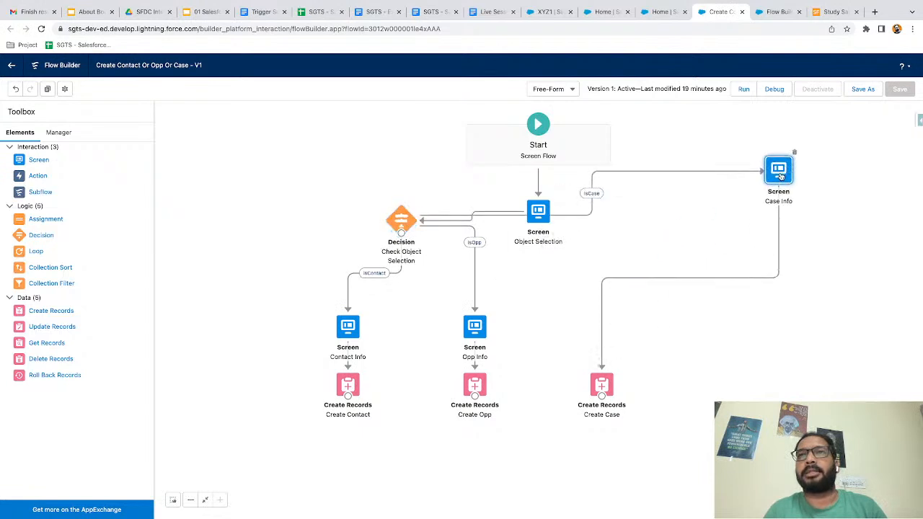
pyautogui.rightClick(604, 380)
pyautogui.click(851, 291)
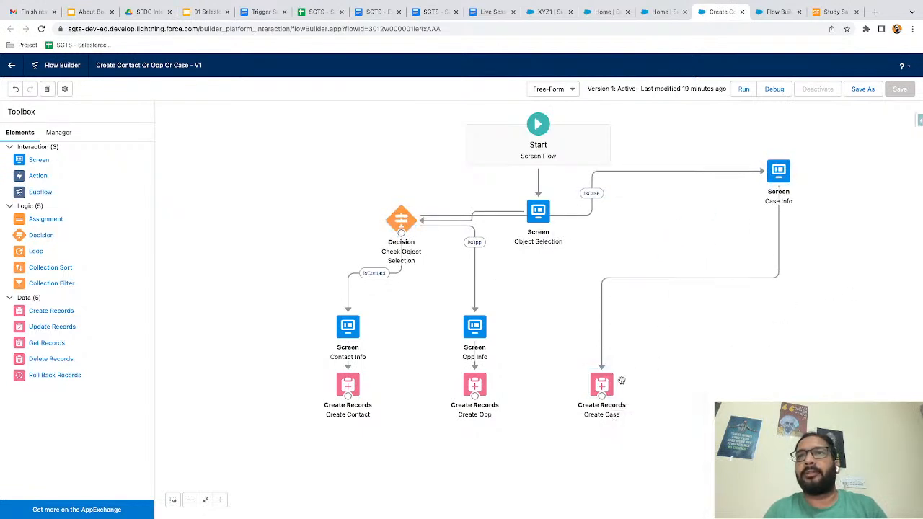
pyautogui.rightClick(613, 364)
pyautogui.click(843, 261)
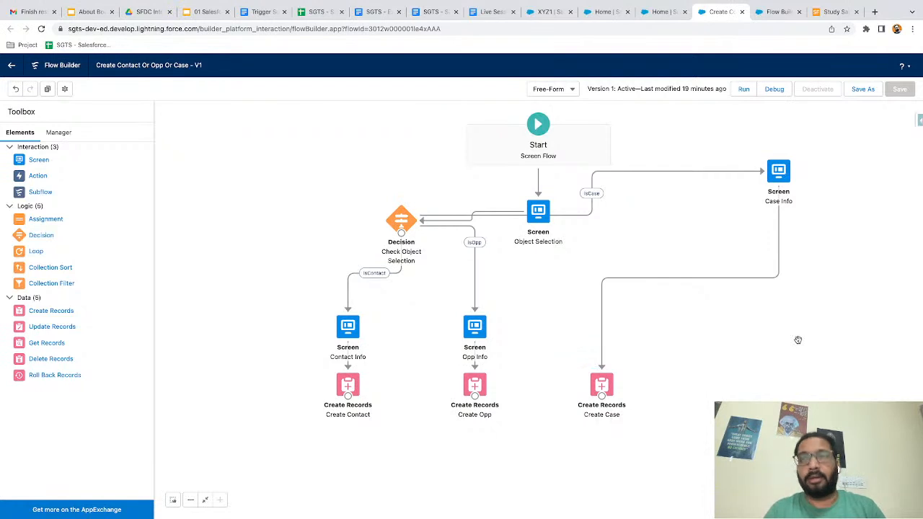
pyautogui.moveTo(611, 388); pyautogui.dragTo(866, 243)
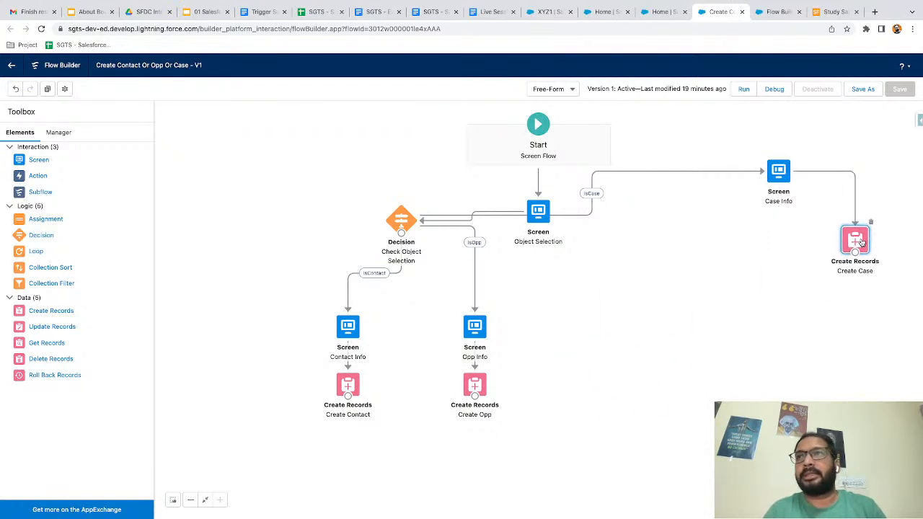
# Step: Spread out the Contact and Opp elements, place the decision below and right of Object Selection, and shift the Object Selection screen slightly left
pyautogui.moveTo(489, 325); pyautogui.dragTo(571, 346)
pyautogui.moveTo(346, 329); pyautogui.dragTo(302, 300)
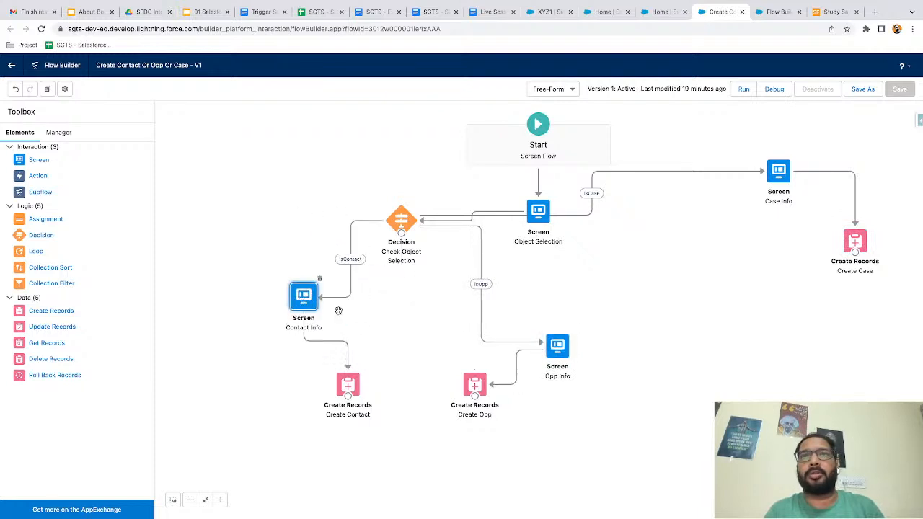
pyautogui.moveTo(356, 389); pyautogui.dragTo(259, 381)
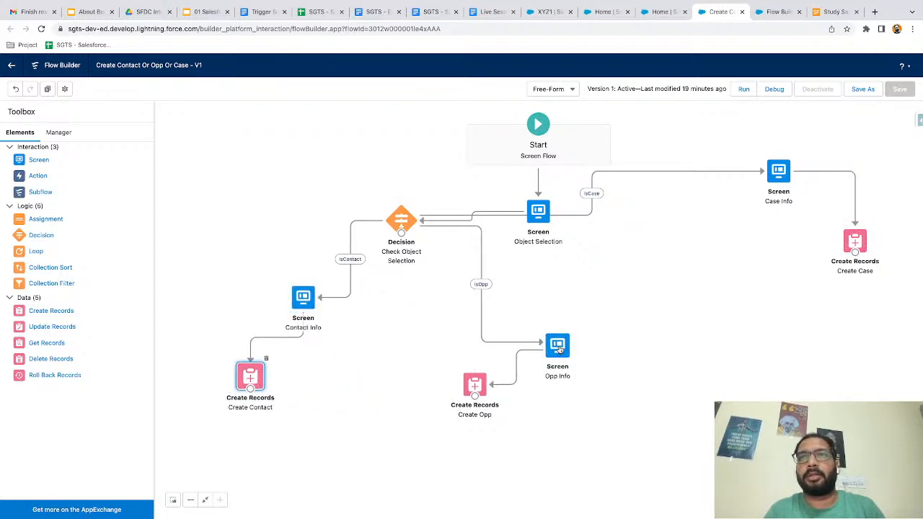
pyautogui.moveTo(557, 347); pyautogui.dragTo(409, 360)
pyautogui.moveTo(401, 219); pyautogui.dragTo(595, 296)
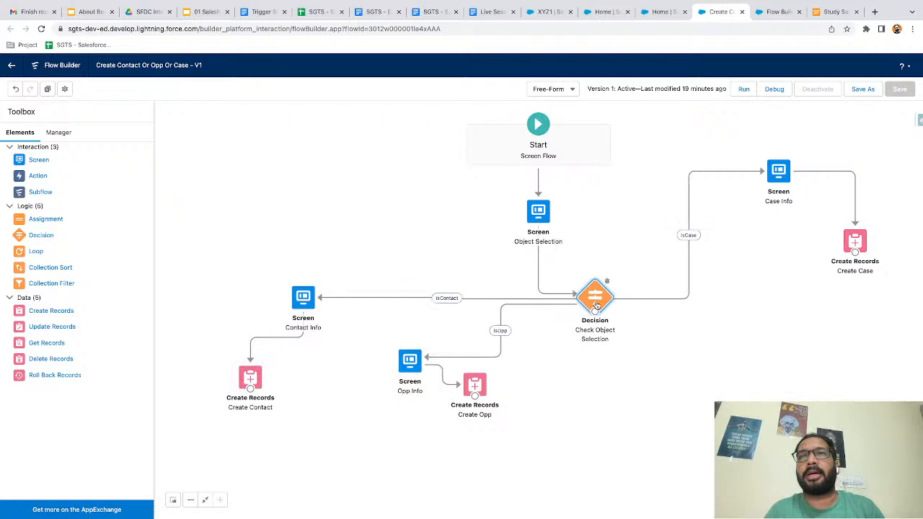
pyautogui.moveTo(474, 387); pyautogui.dragTo(543, 413)
pyautogui.moveTo(410, 360); pyautogui.dragTo(411, 440)
pyautogui.moveTo(538, 211); pyautogui.dragTo(485, 195)
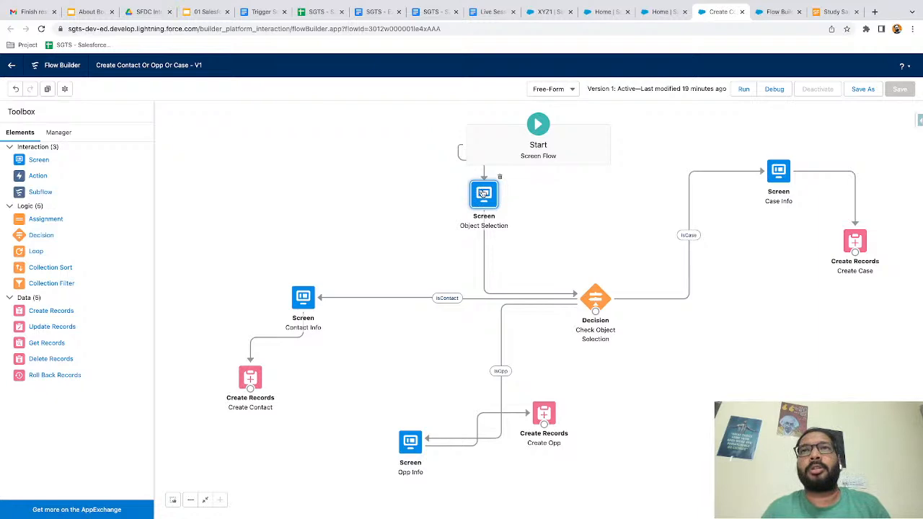
# Step: Add a single Number component below the Select an Object picklist on the Object Selection screen
pyautogui.doubleClick(483, 194)
pyautogui.click(246, 192)
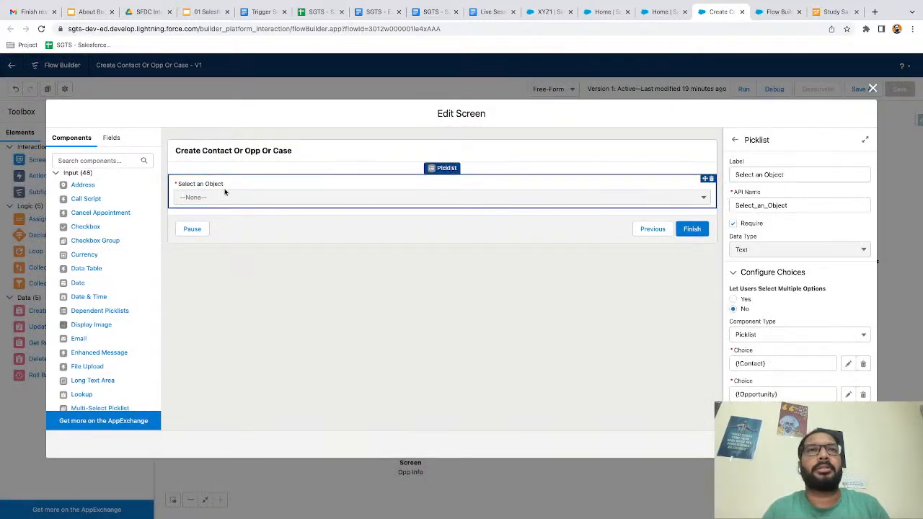
pyautogui.click(113, 161)
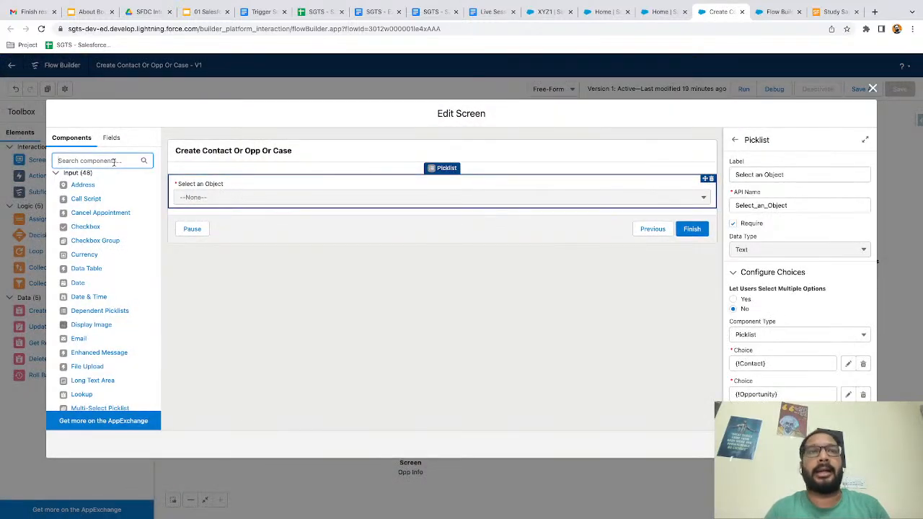
pyautogui.write('num')
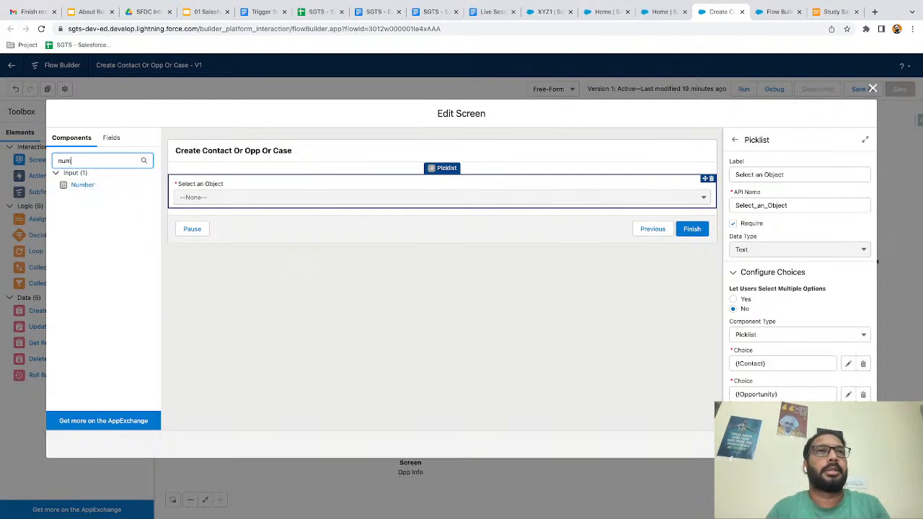
pyautogui.press('BackSpace')
pyautogui.press('BackSpace')
pyautogui.press('BackSpace')
pyautogui.write('num')
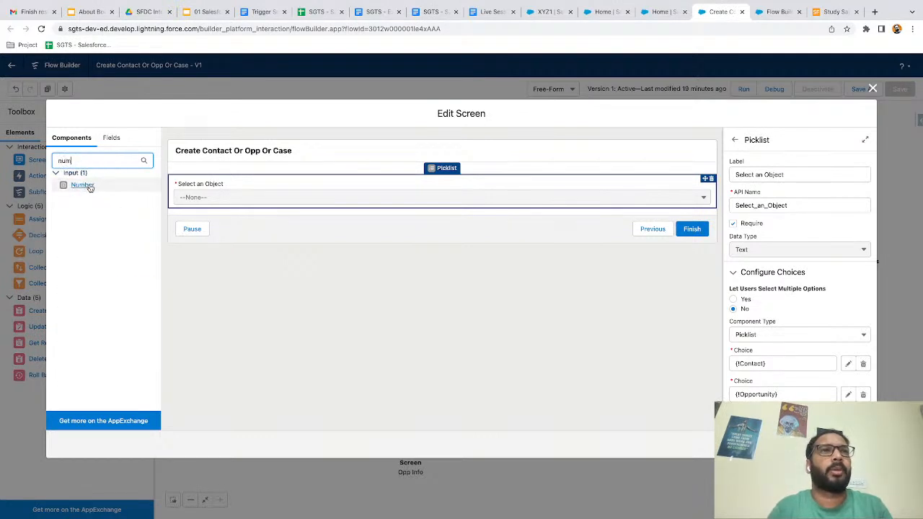
pyautogui.click(83, 186)
pyautogui.click(83, 187)
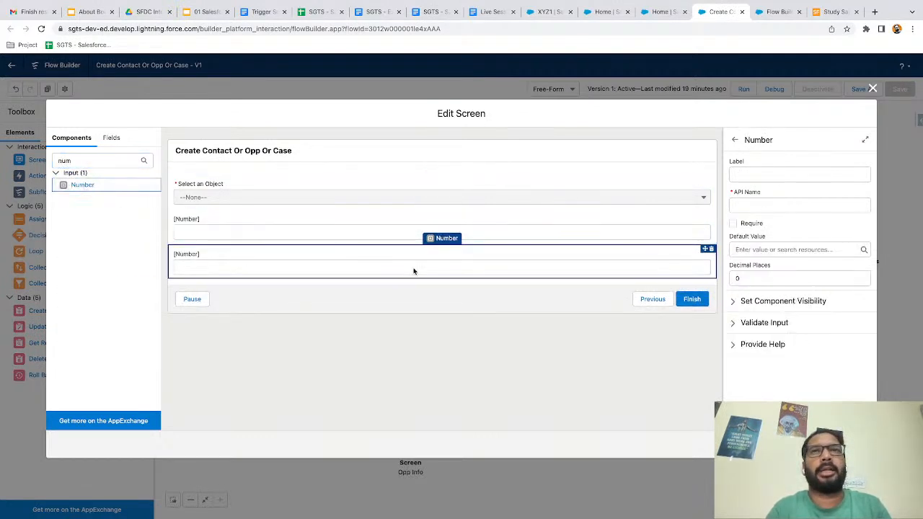
pyautogui.click(711, 249)
pyautogui.click(535, 306)
pyautogui.click(518, 229)
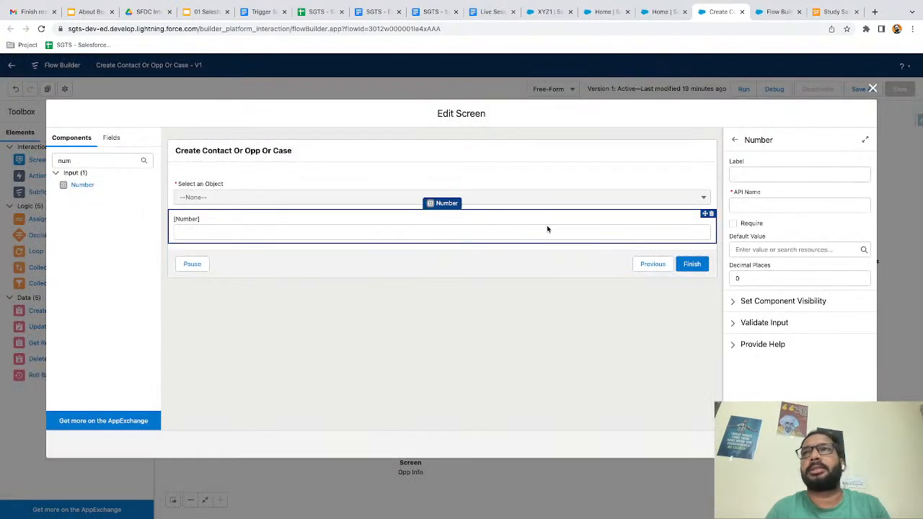
# Step: Label the Number component "How many records you want to create?", make it required, and save the screen
pyautogui.click(751, 176)
pyautogui.write('How many records you want to create?')
pyautogui.click(775, 208)
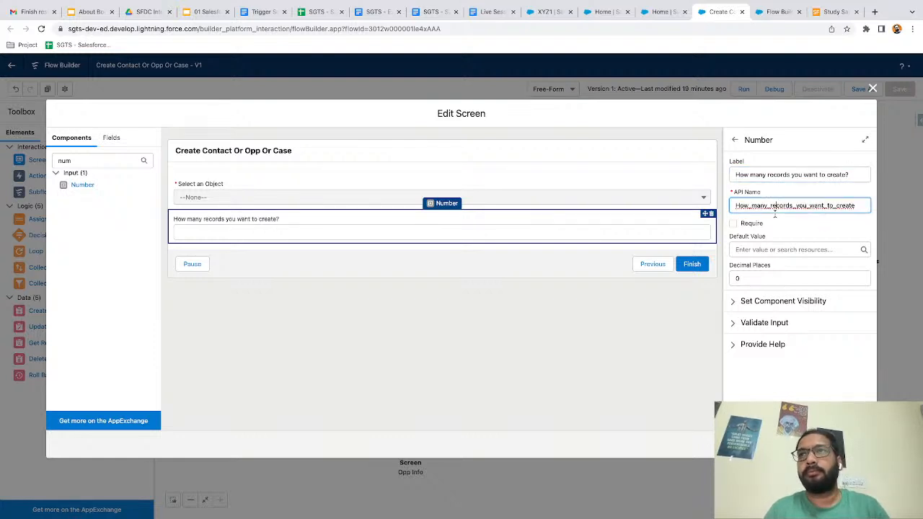
pyautogui.click(736, 225)
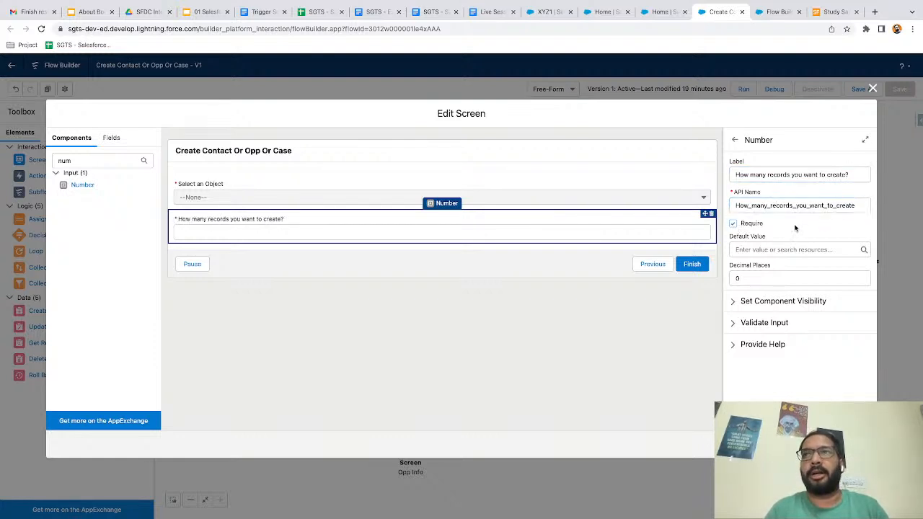
pyautogui.click(401, 318)
pyautogui.click(222, 186)
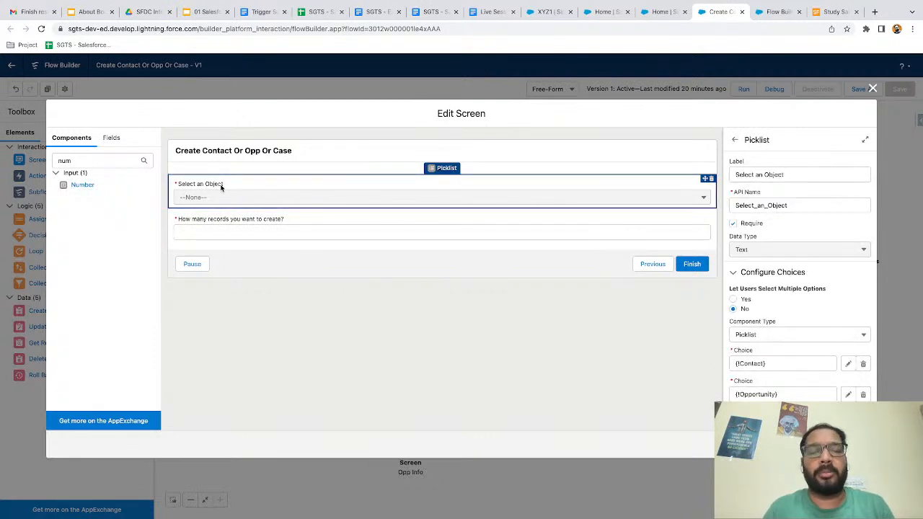
pyautogui.click(209, 224)
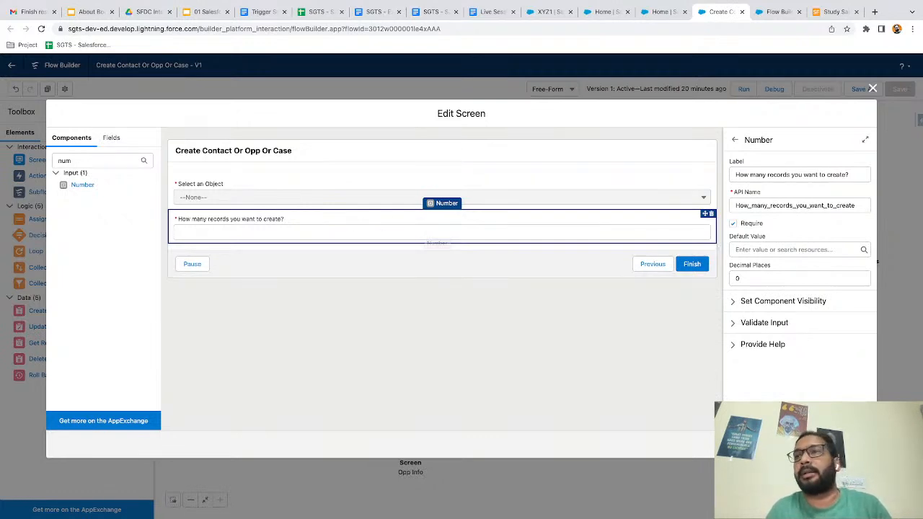
pyautogui.click(818, 445)
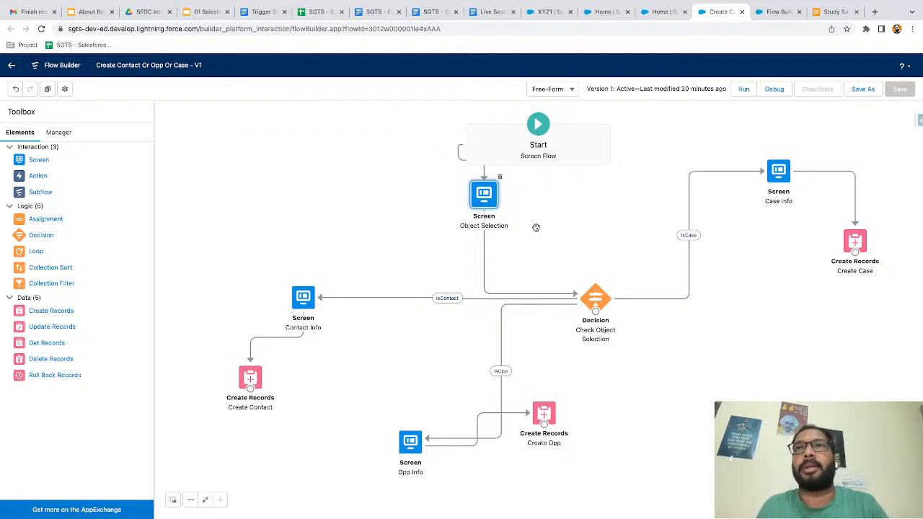
# Step: Reopen the Object Selection screen to check the record count field, and close it without changes
pyautogui.moveTo(572, 226); pyautogui.dragTo(526, 212)
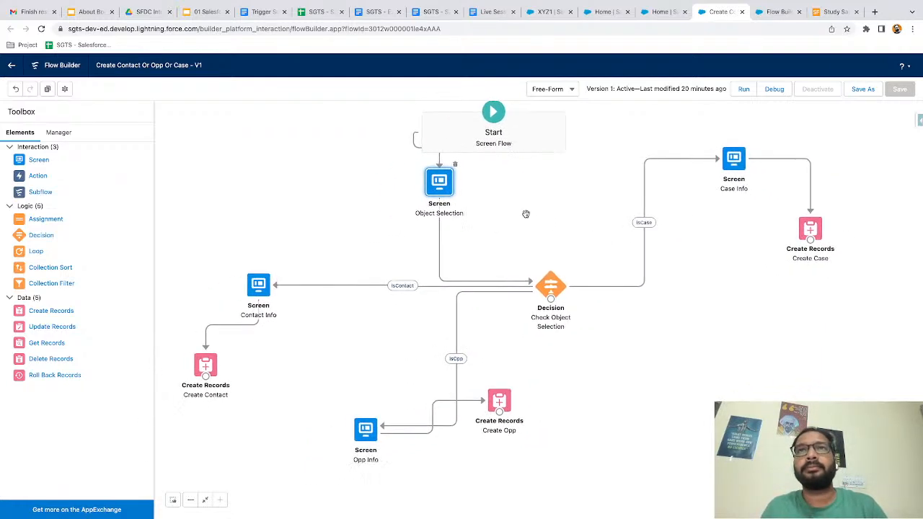
pyautogui.doubleClick(438, 189)
pyautogui.click(429, 226)
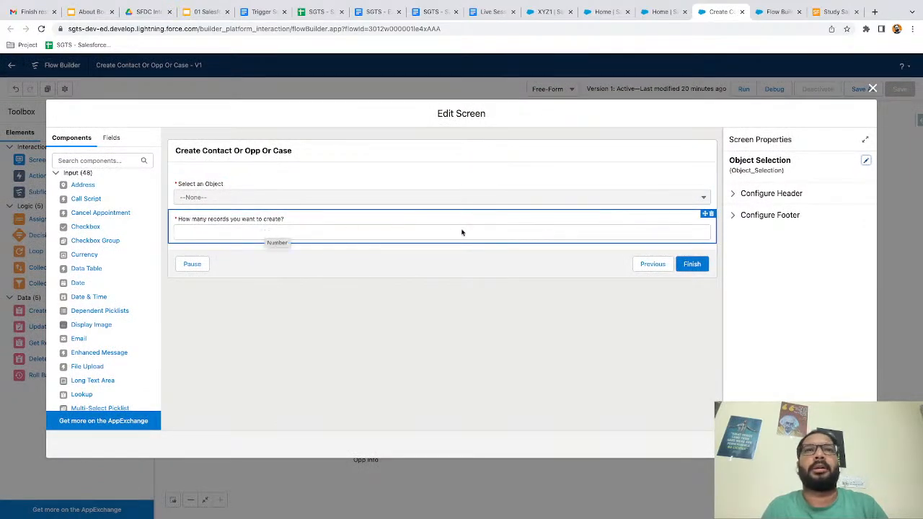
pyautogui.click(873, 89)
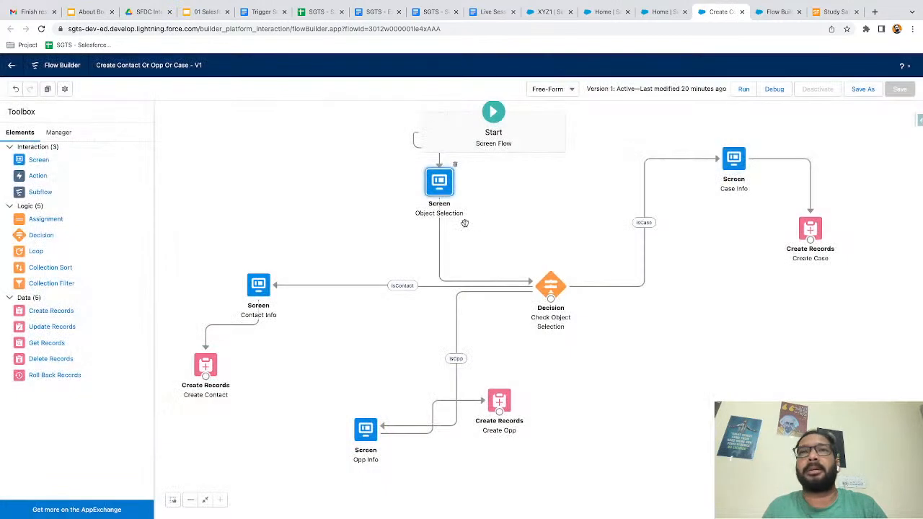
# Step: Rearrange the canvas with the decision closer to Object Selection, the Opp elements below right, and Contact Info level with the decision above Create Contact
pyautogui.moveTo(551, 287); pyautogui.dragTo(488, 252)
pyautogui.moveTo(368, 430); pyautogui.dragTo(608, 366)
pyautogui.moveTo(500, 401); pyautogui.dragTo(675, 424)
pyautogui.moveTo(597, 365); pyautogui.dragTo(575, 392)
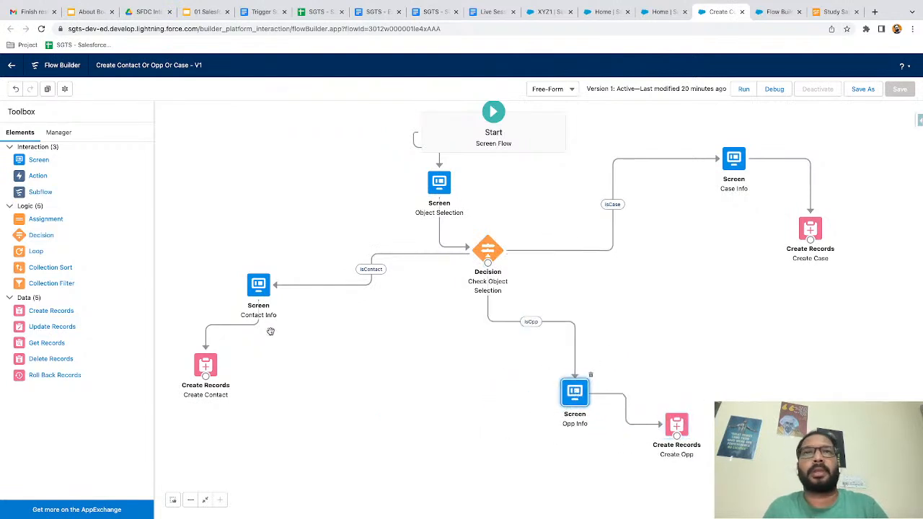
pyautogui.moveTo(258, 287); pyautogui.dragTo(264, 256)
pyautogui.moveTo(205, 368); pyautogui.dragTo(304, 408)
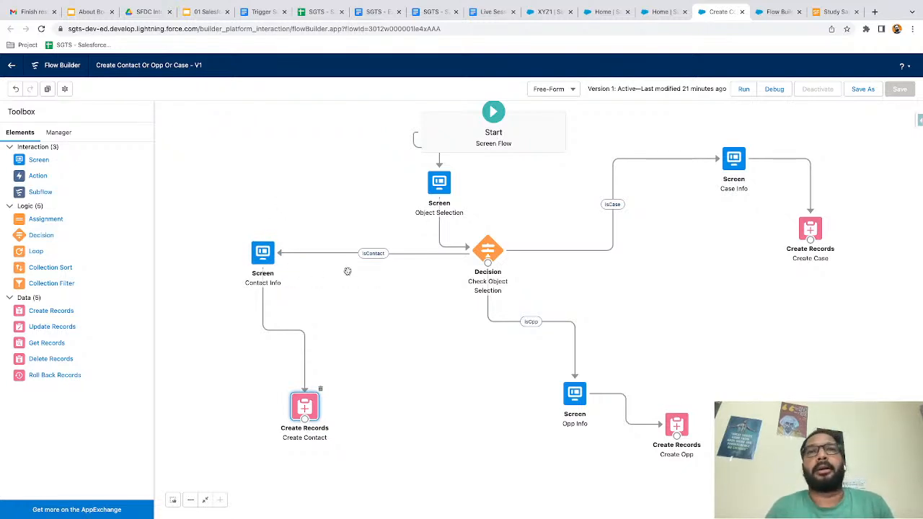
# Step: Start a new variable resource with the API name counter and the Number data type
pyautogui.click(57, 133)
pyautogui.click(44, 176)
pyautogui.click(303, 248)
pyautogui.click(297, 266)
pyautogui.click(282, 267)
pyautogui.write('counter')
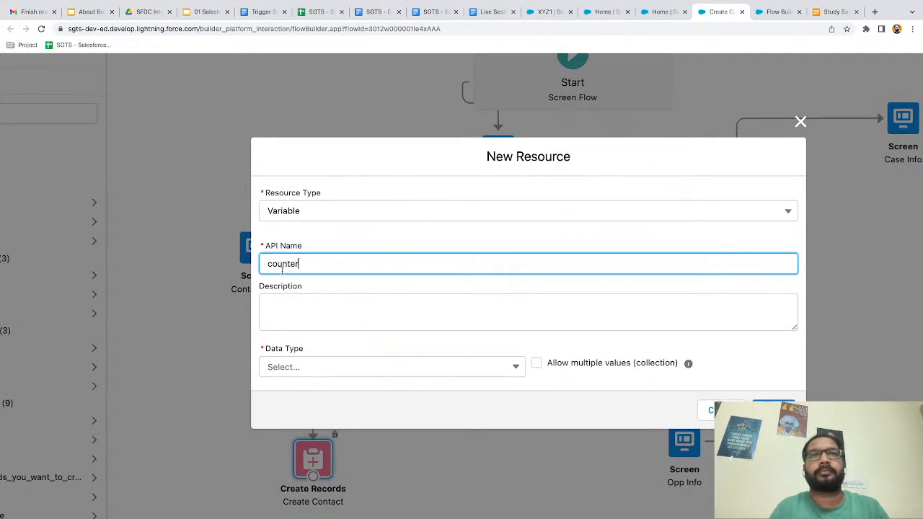
pyautogui.click(295, 367)
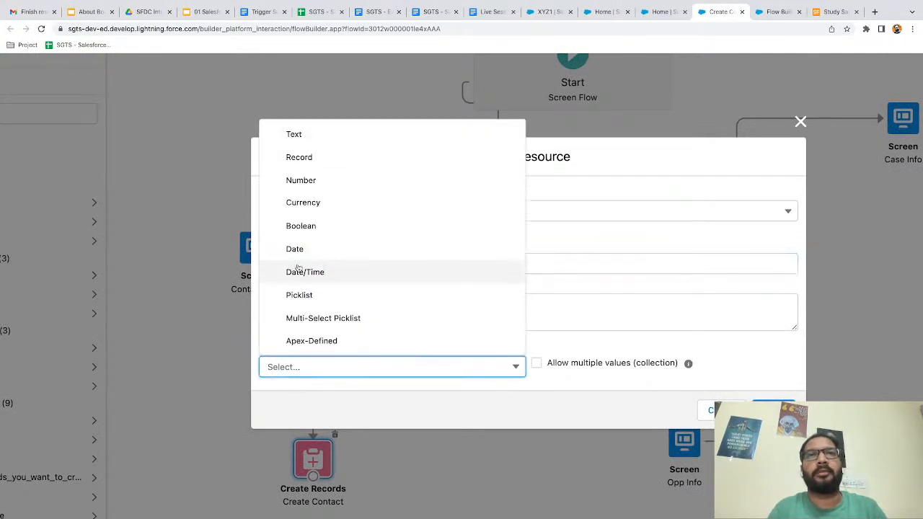
pyautogui.click(315, 186)
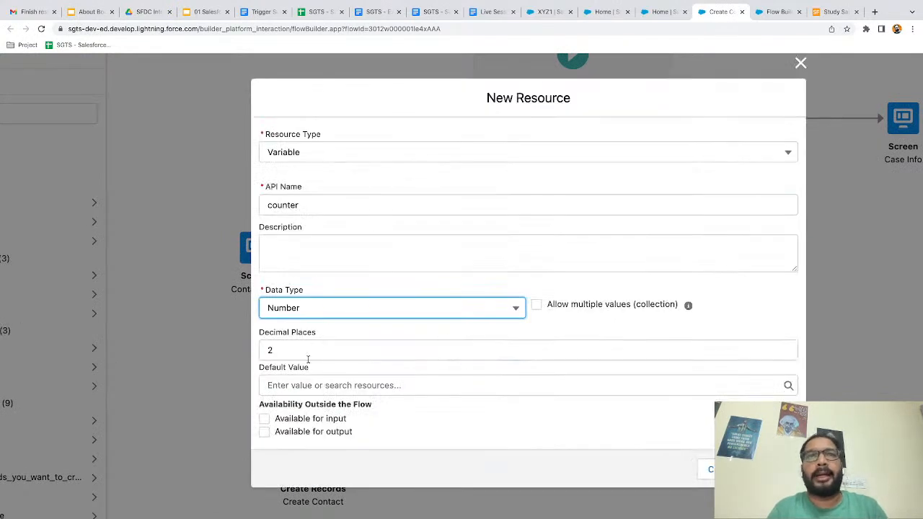
# Step: Give the counter variable a default value of 1 and 0 decimal places, and save it
pyautogui.click(296, 388)
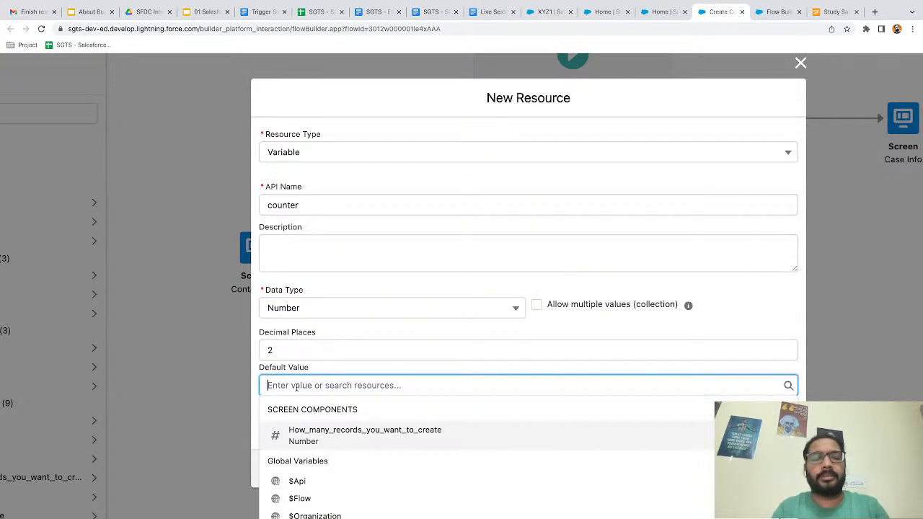
pyautogui.write('1')
pyautogui.click(345, 370)
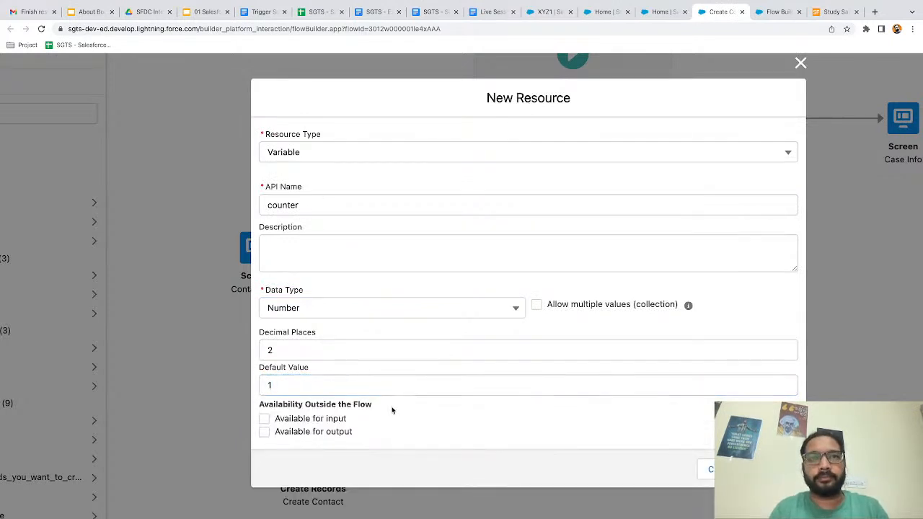
pyautogui.click(315, 351)
pyautogui.press('BackSpace')
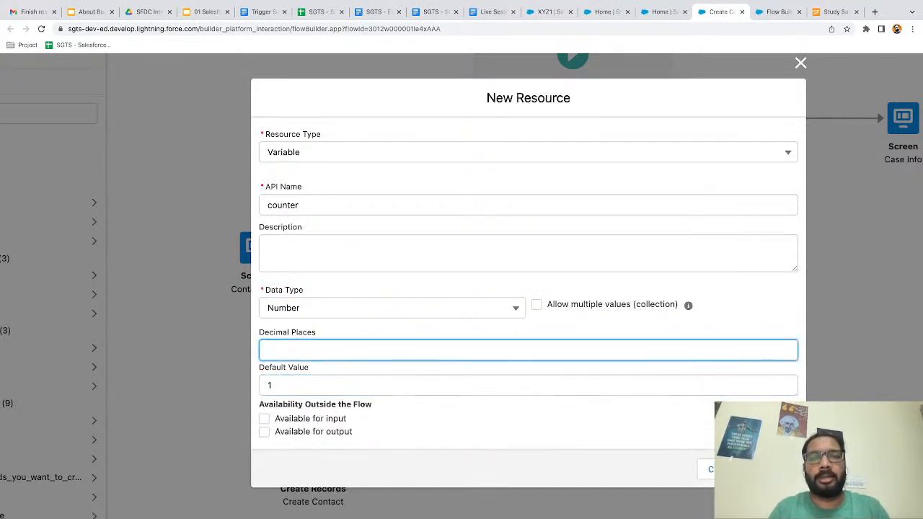
pyautogui.write('0')
pyautogui.click(451, 452)
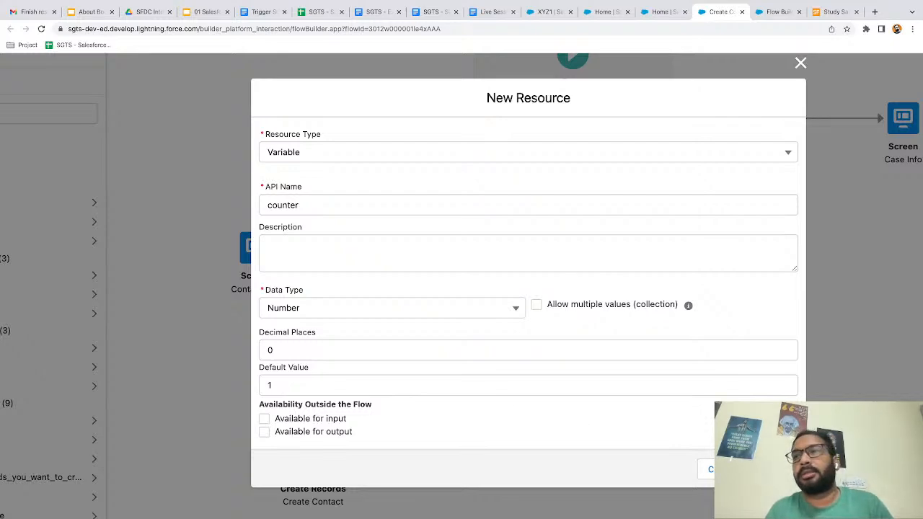
pyautogui.click(775, 470)
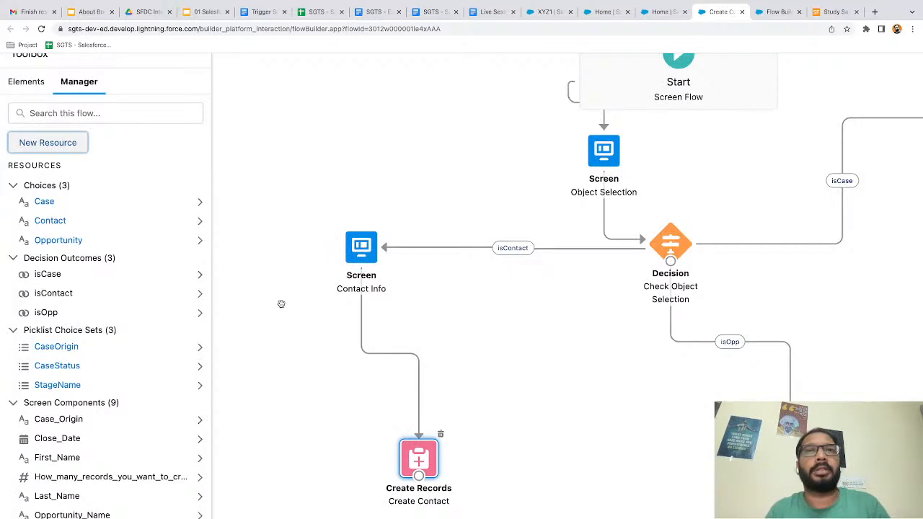
# Step: Move the Contact Info screen further down the canvas and delete the isContact connector leading to it
pyautogui.moveTo(472, 311); pyautogui.dragTo(410, 322)
pyautogui.moveTo(312, 258); pyautogui.dragTo(309, 339)
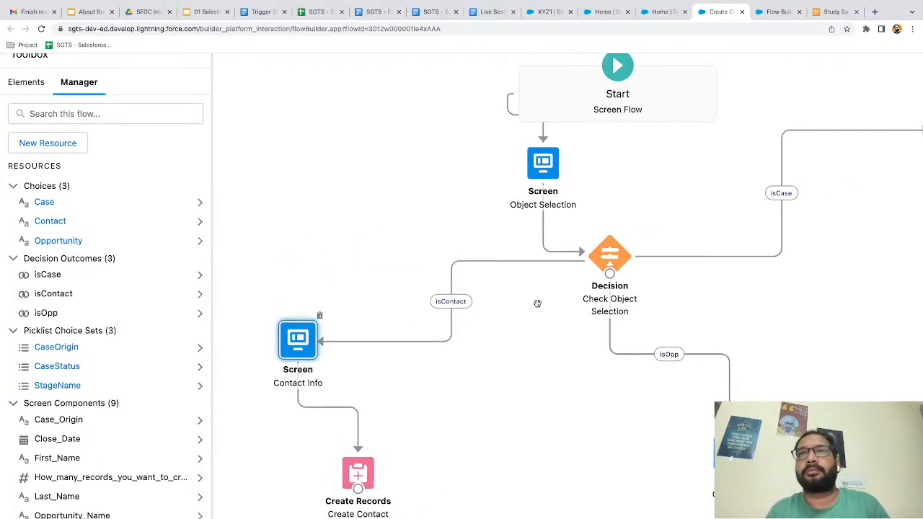
pyautogui.click(452, 275)
pyautogui.press('Delete')
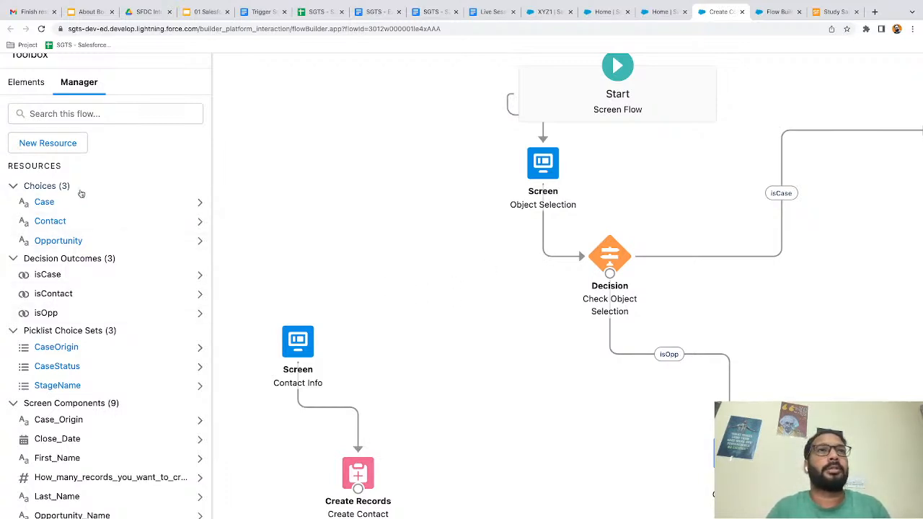
# Step: Add a Decision element labelled "Check Counter" above Contact Info, with an outcome labelled "less than required records"
pyautogui.click(60, 144)
pyautogui.press('Escape')
pyautogui.click(27, 82)
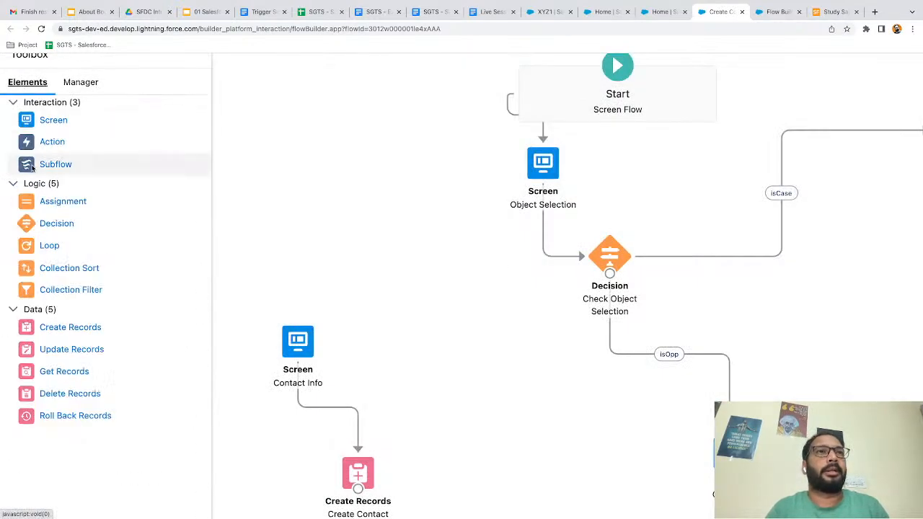
pyautogui.moveTo(51, 226); pyautogui.dragTo(362, 209)
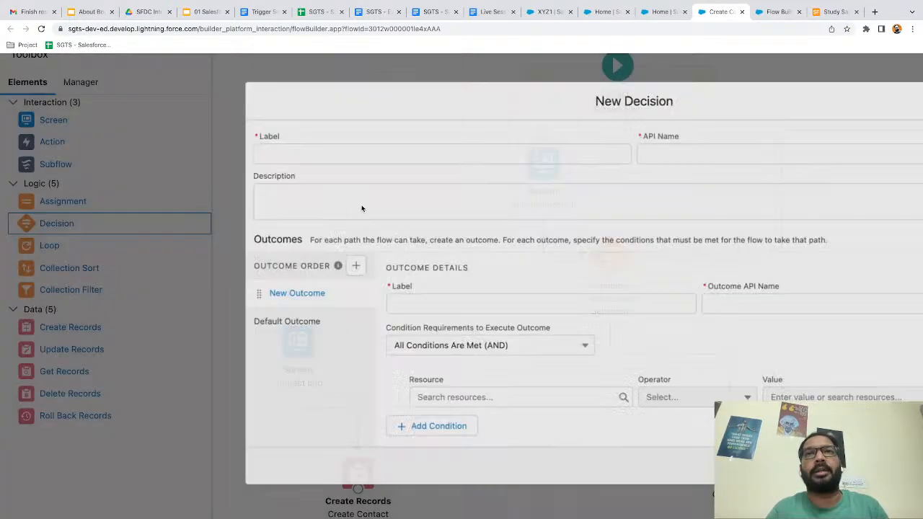
pyautogui.hscroll(2, 350, 208)
pyautogui.scroll(-3, 349, 209)
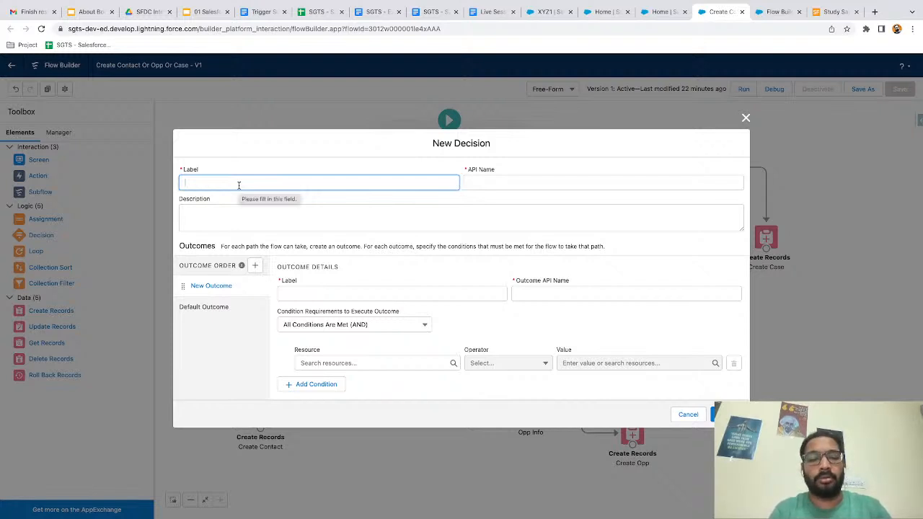
pyautogui.write('Check Counter')
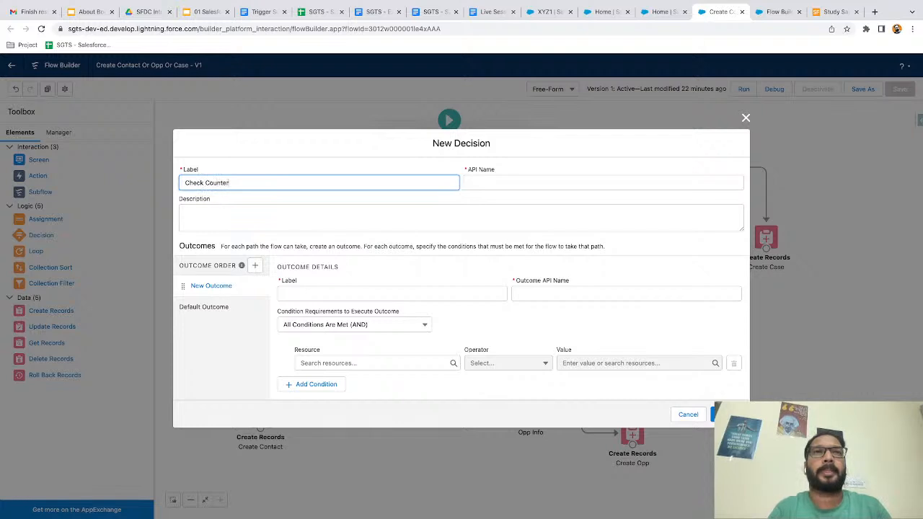
pyautogui.click(335, 274)
pyautogui.click(304, 297)
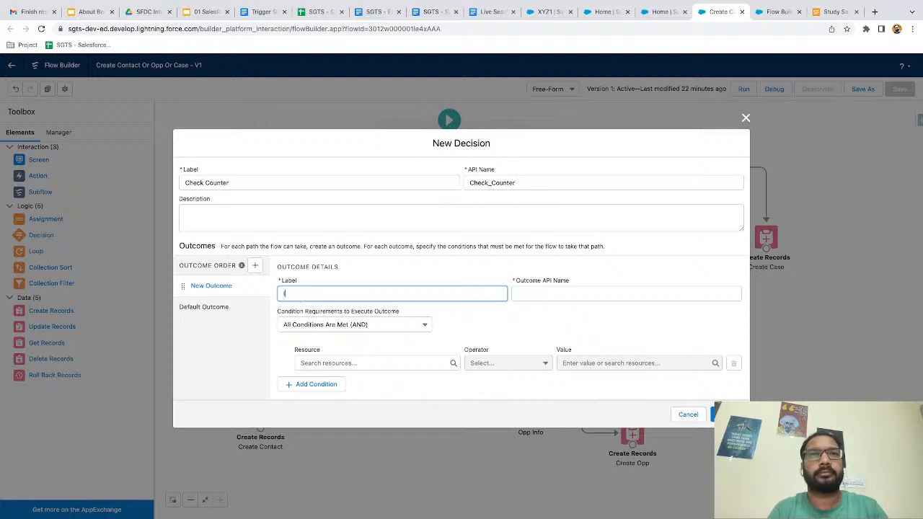
pyautogui.write('less than required records')
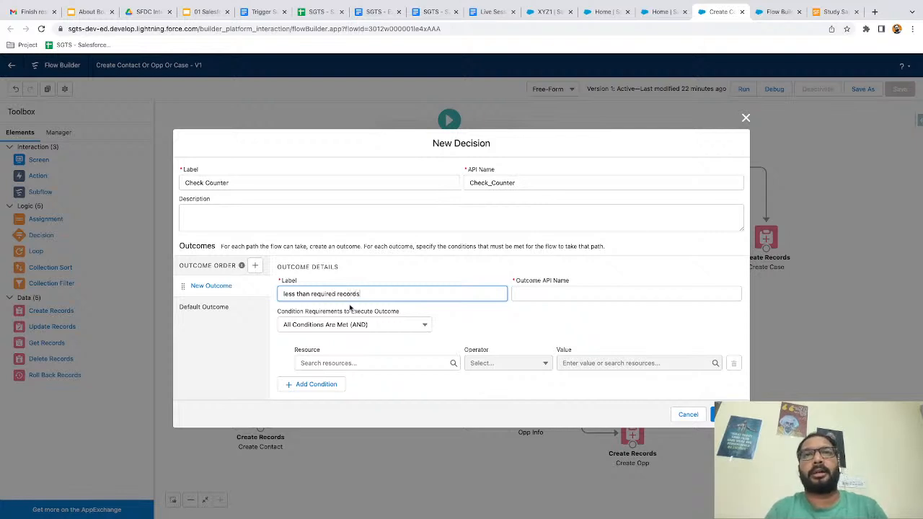
# Step: Set the outcome condition to counter Less Than or Equal How_many_records_you_want_to_create, and save the Check Counter decision
pyautogui.click(403, 348)
pyautogui.click(343, 368)
pyautogui.write('counter')
pyautogui.click(325, 339)
pyautogui.click(493, 364)
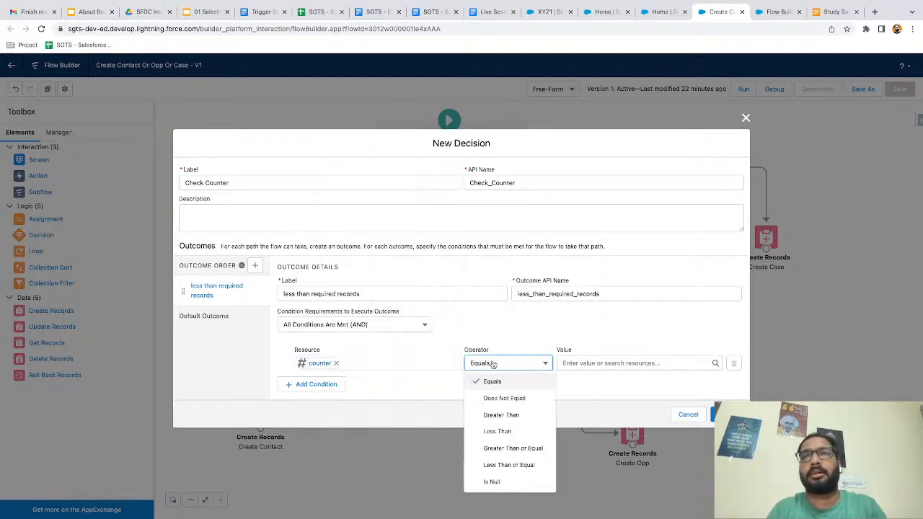
pyautogui.click(502, 465)
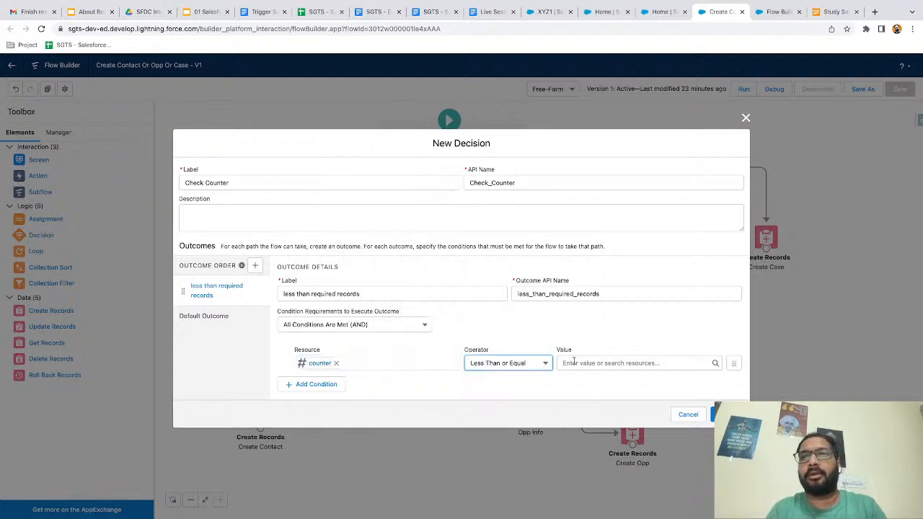
pyautogui.click(572, 363)
pyautogui.write('how')
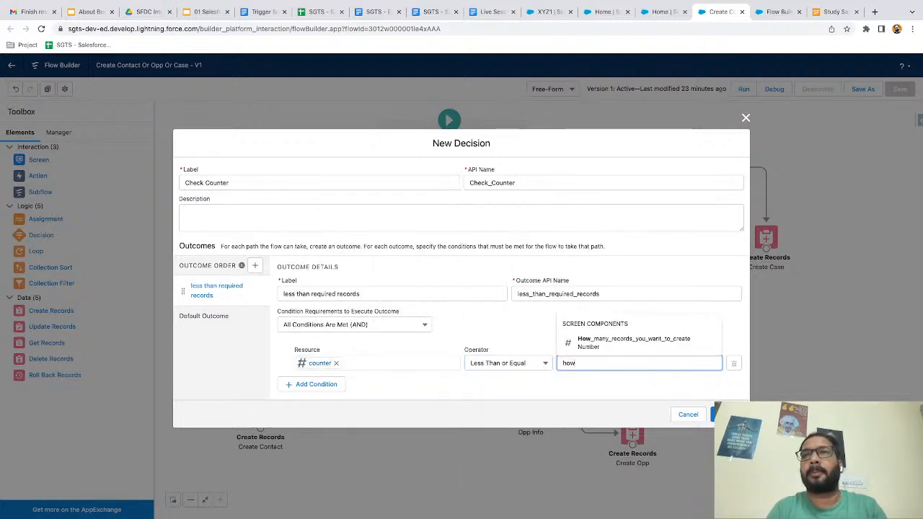
pyautogui.click(598, 343)
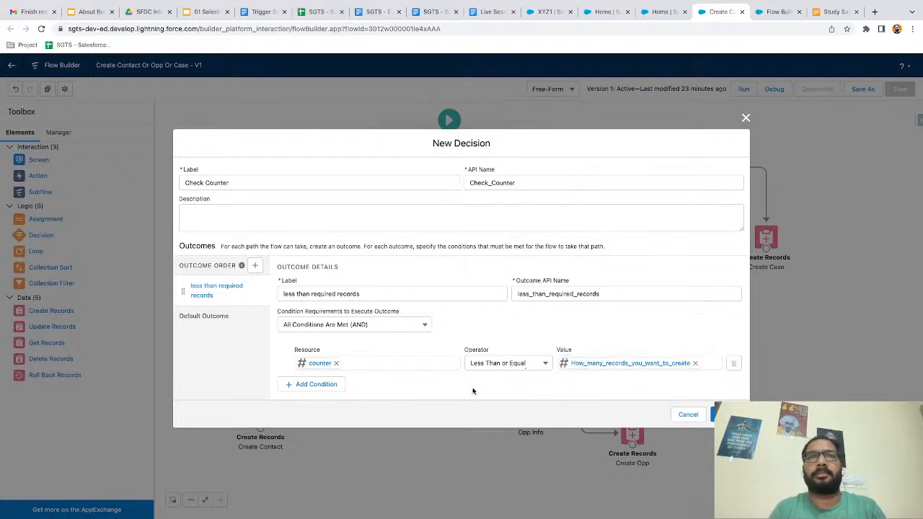
pyautogui.scroll(1, 473, 390)
pyautogui.scroll(2, 473, 391)
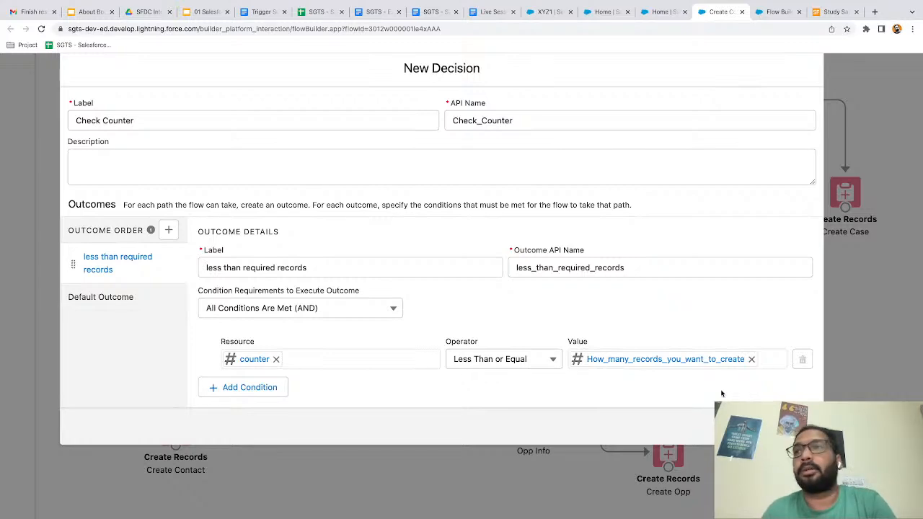
pyautogui.click(796, 427)
# Step: Connect Check Object Selection to Check Counter for isContact, and Check Counter to Contact Info for "less than required records"
pyautogui.moveTo(288, 231); pyautogui.dragTo(441, 249)
pyautogui.moveTo(572, 257); pyautogui.dragTo(353, 206)
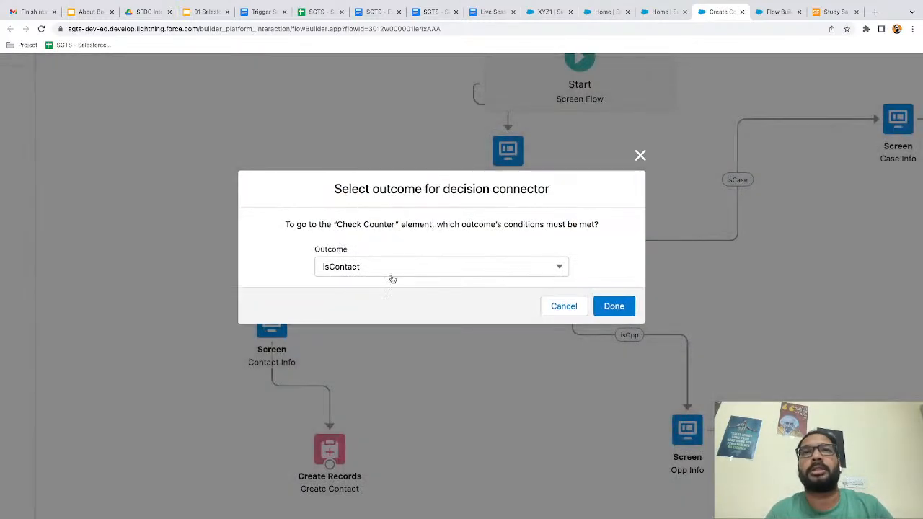
pyautogui.click(614, 306)
pyautogui.moveTo(353, 222); pyautogui.dragTo(270, 326)
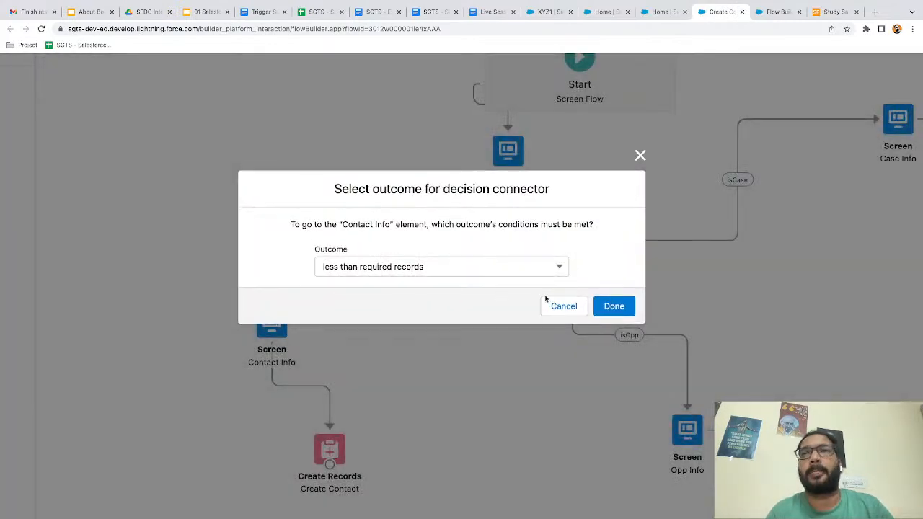
pyautogui.click(612, 305)
# Step: Spread the Contact Info screen and the Create Contact element further apart and delete the connector between them
pyautogui.moveTo(269, 325); pyautogui.dragTo(202, 290)
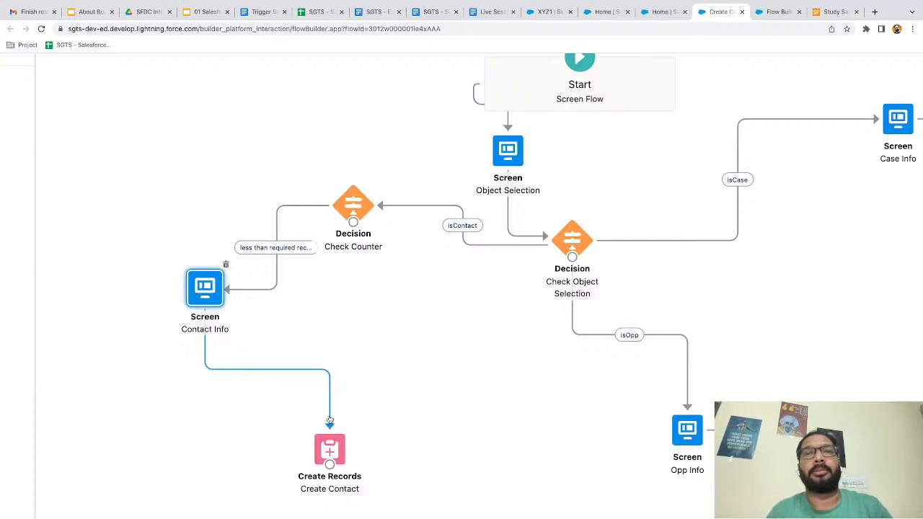
pyautogui.moveTo(329, 450); pyautogui.dragTo(456, 453)
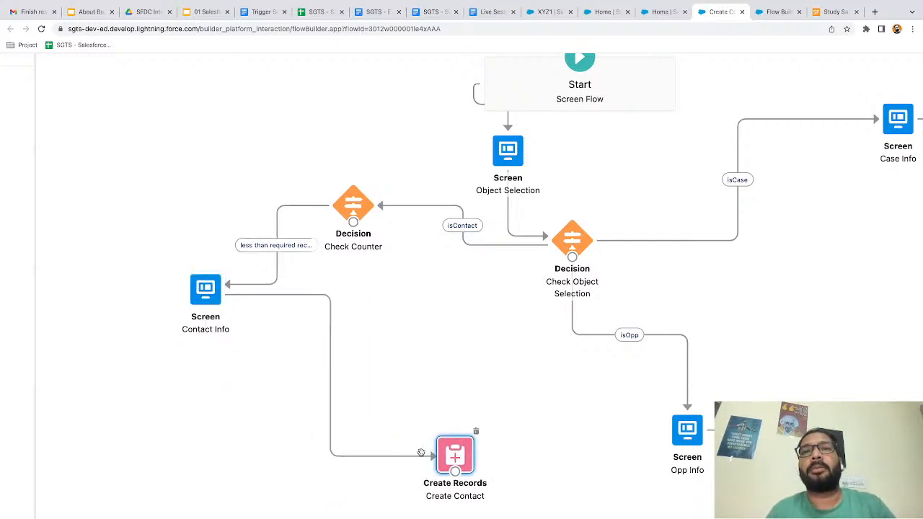
pyautogui.click(357, 457)
pyautogui.press('Delete')
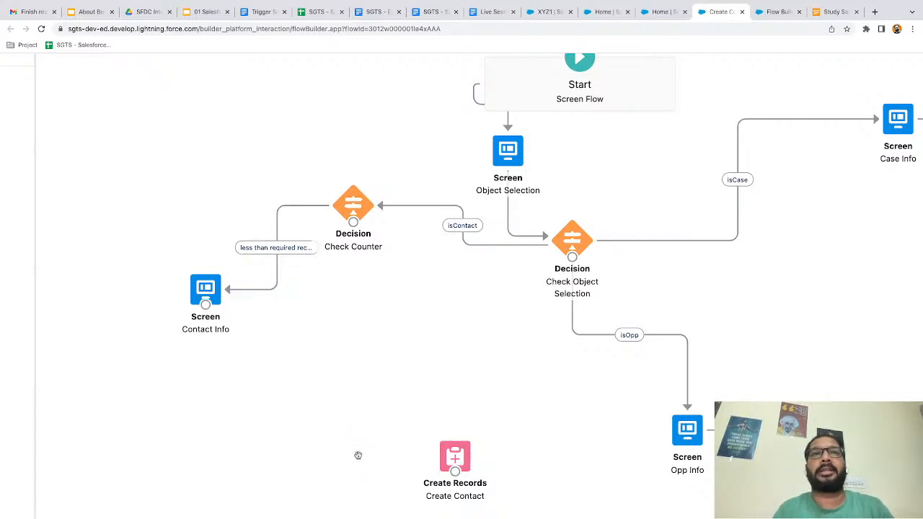
# Step: Start another new variable resource with the API name contactRecord
pyautogui.moveTo(151, 272); pyautogui.dragTo(222, 269)
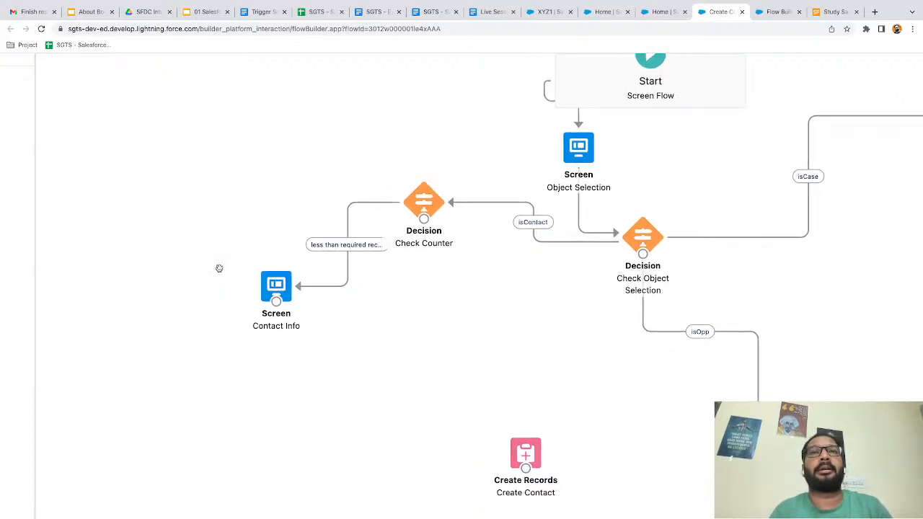
pyautogui.scroll(-5, 220, 268)
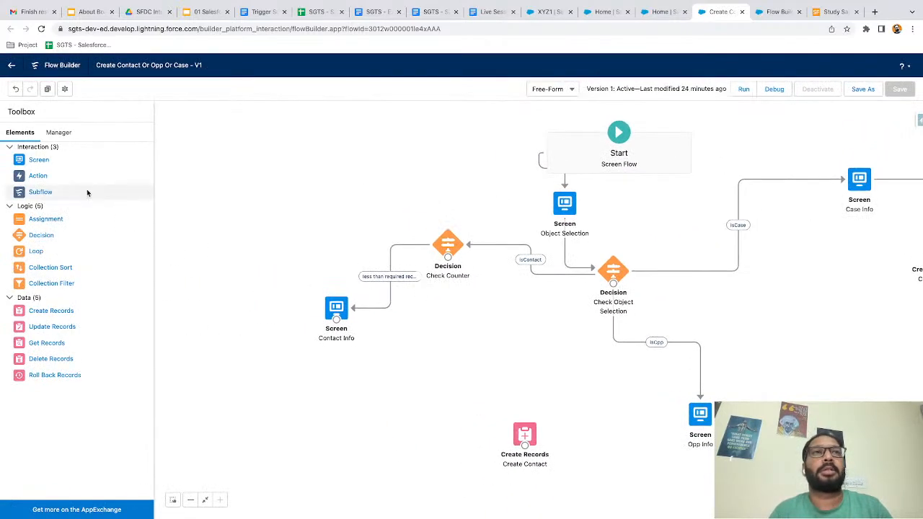
pyautogui.click(58, 132)
pyautogui.click(34, 177)
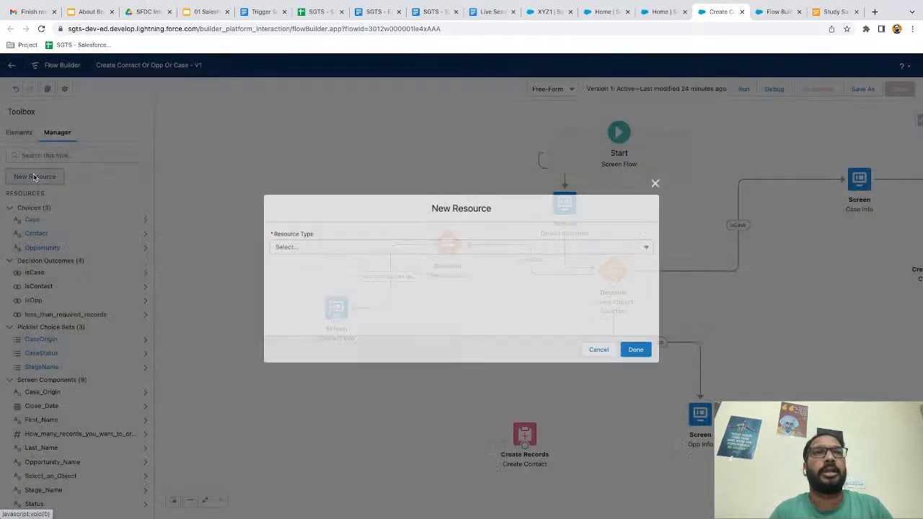
pyautogui.scroll(5, 394, 268)
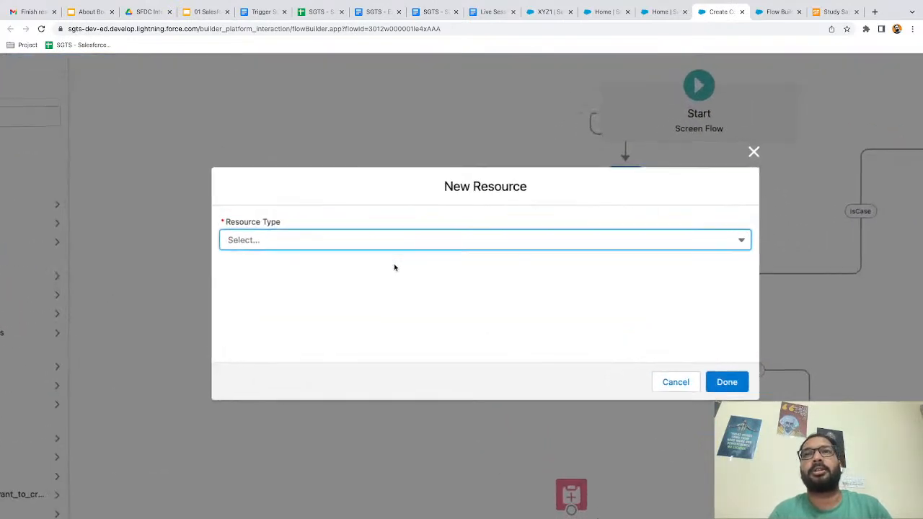
pyautogui.scroll(-1, 394, 268)
pyautogui.hscroll(1, 395, 267)
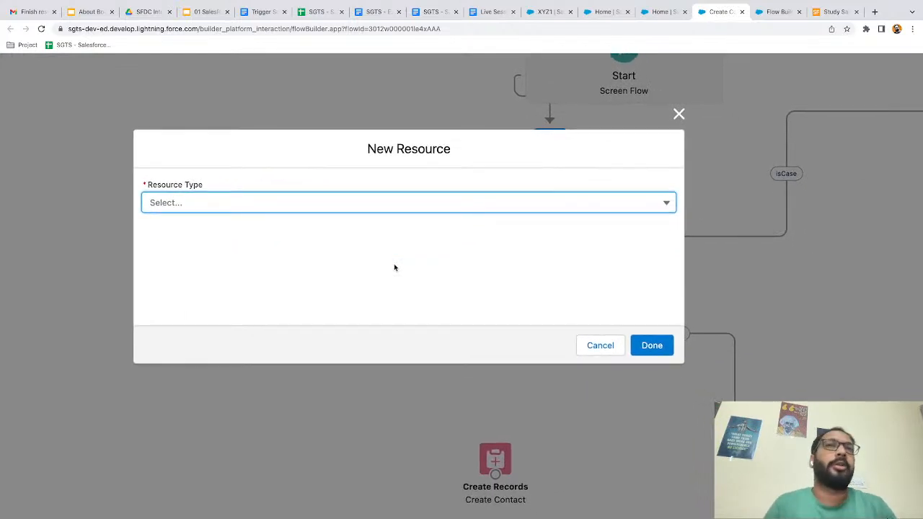
pyautogui.click(177, 210)
pyautogui.click(187, 230)
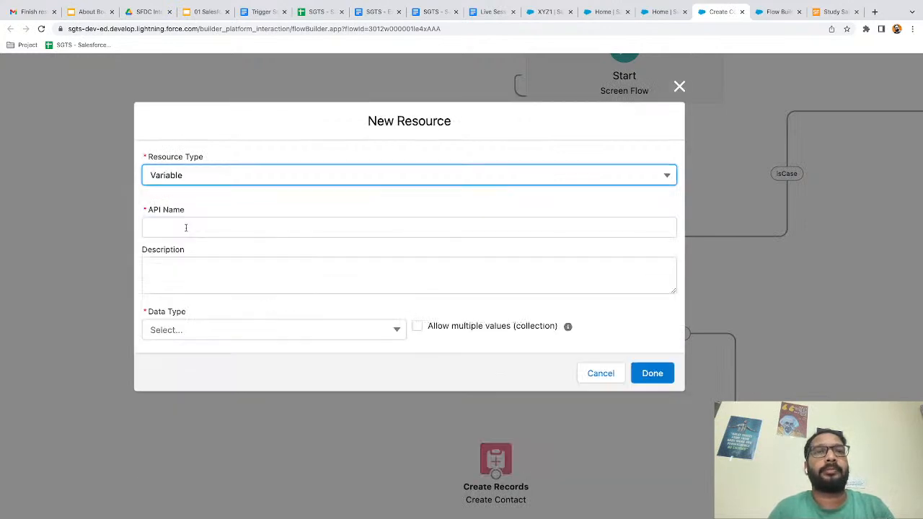
pyautogui.click(203, 226)
pyautogui.write('conta')
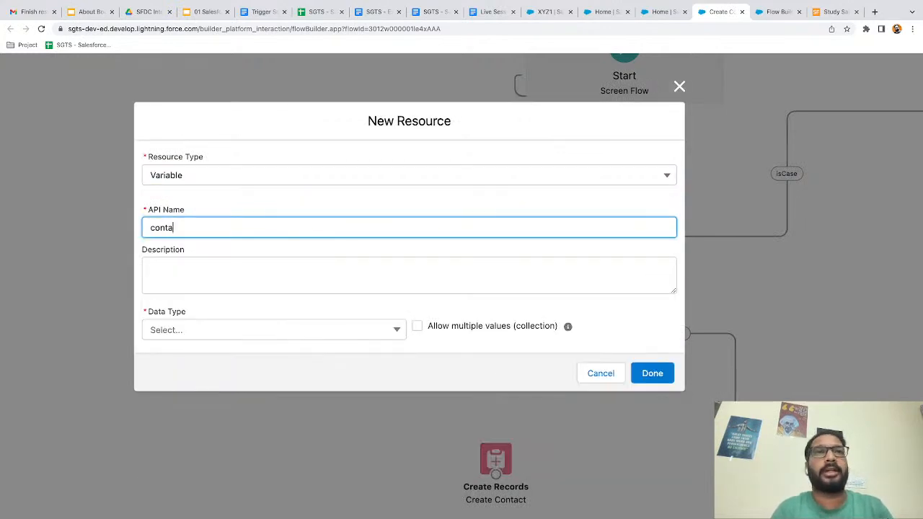
pyautogui.write('ctRecord')
pyautogui.click(209, 249)
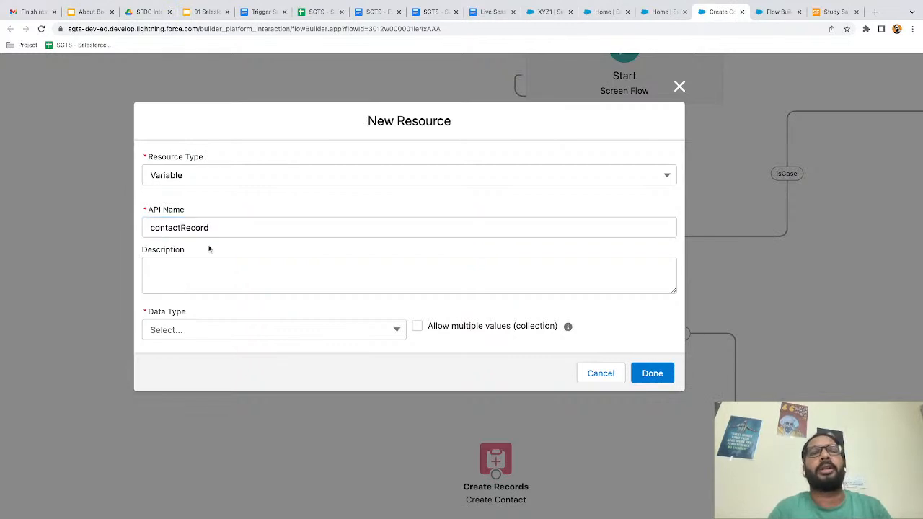
# Step: Set the contactRecord variable's data type to Record with the Contact object, and save it
pyautogui.click(187, 330)
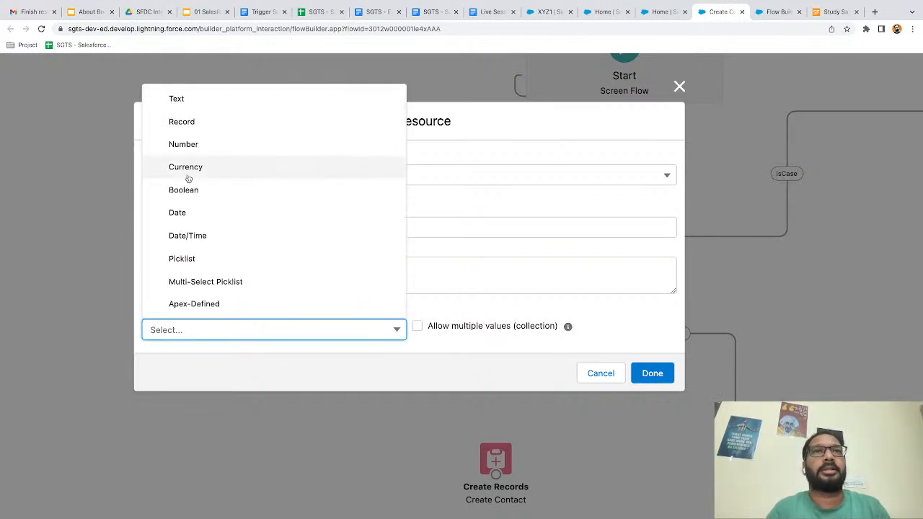
pyautogui.click(186, 126)
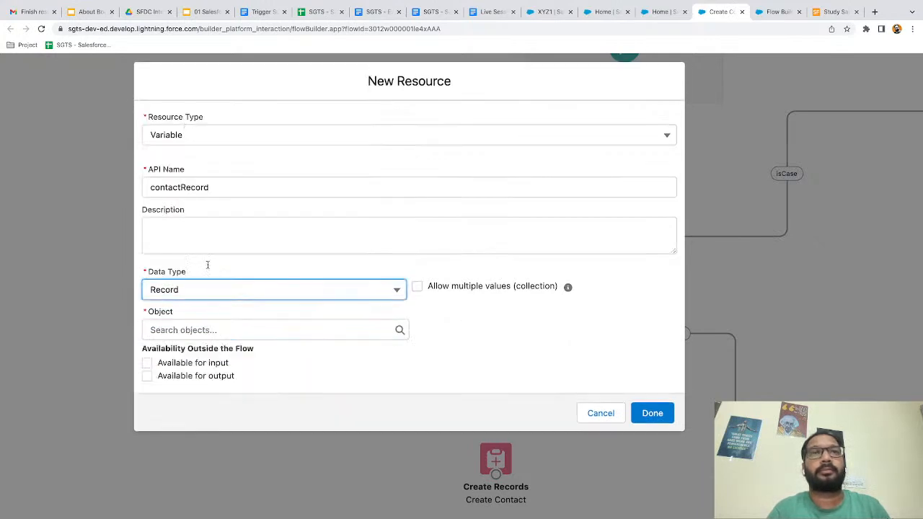
pyautogui.click(192, 334)
pyautogui.write('contact')
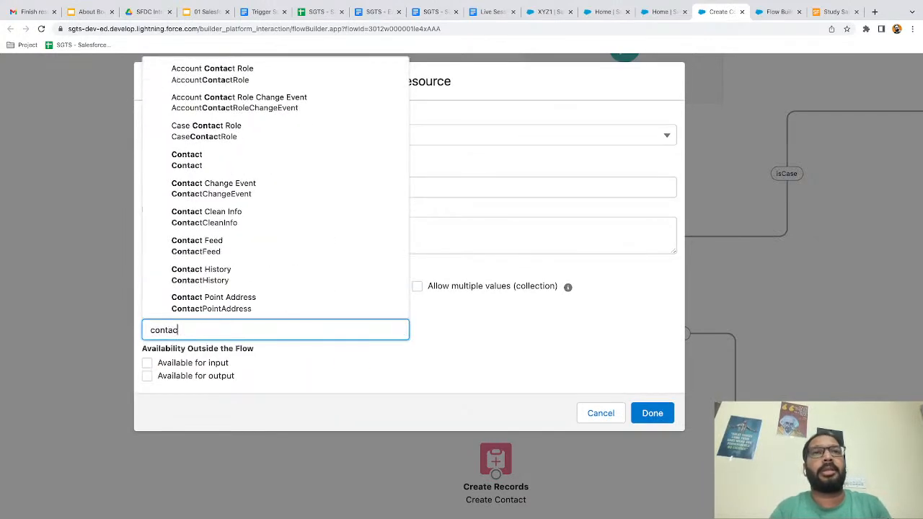
pyautogui.click(193, 155)
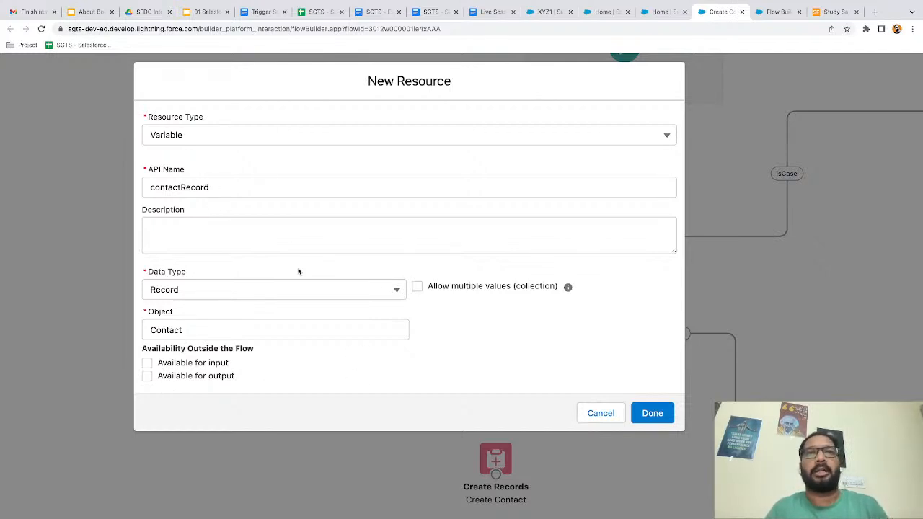
pyautogui.click(646, 412)
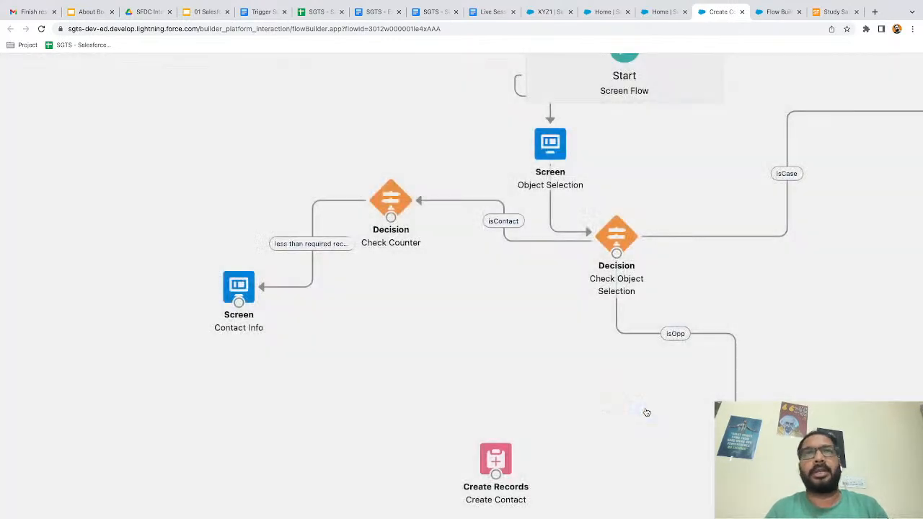
# Step: Start a new flow resource of type Variable with the API name contactList
pyautogui.click(60, 112)
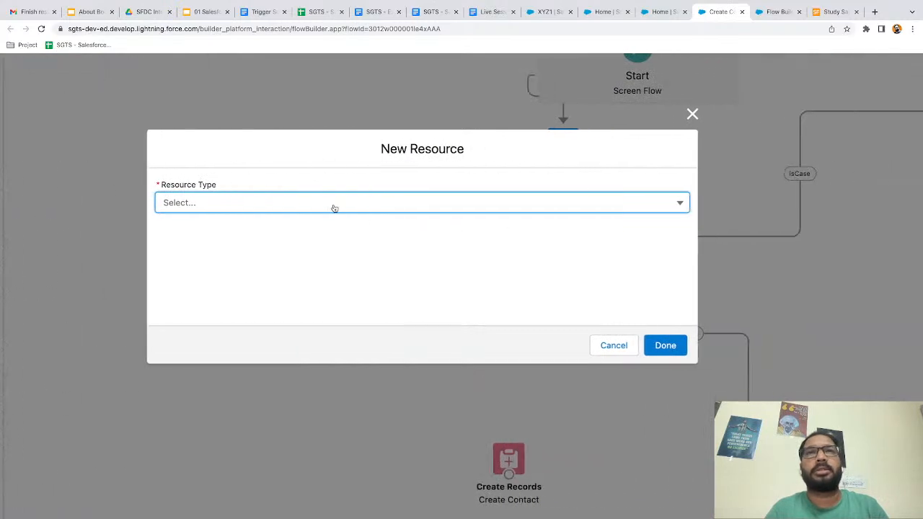
pyautogui.click(231, 207)
pyautogui.click(212, 231)
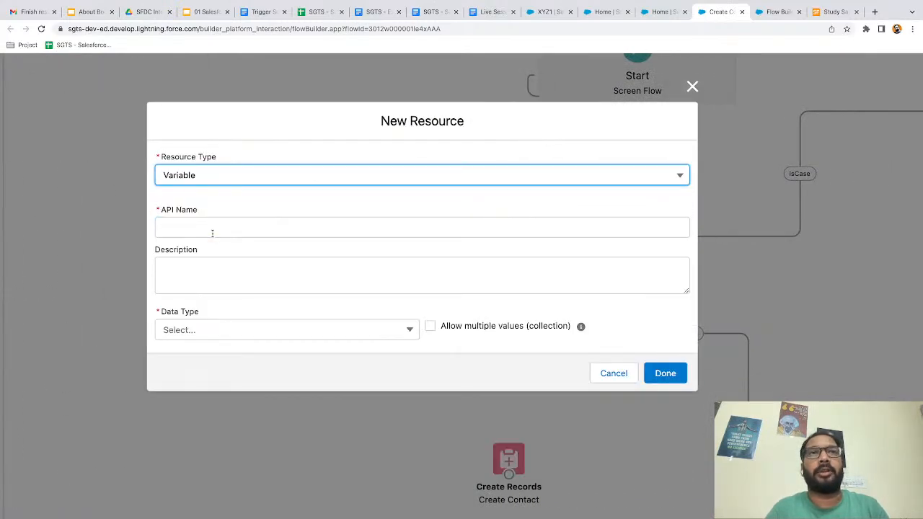
pyautogui.click(192, 233)
pyautogui.write('contac')
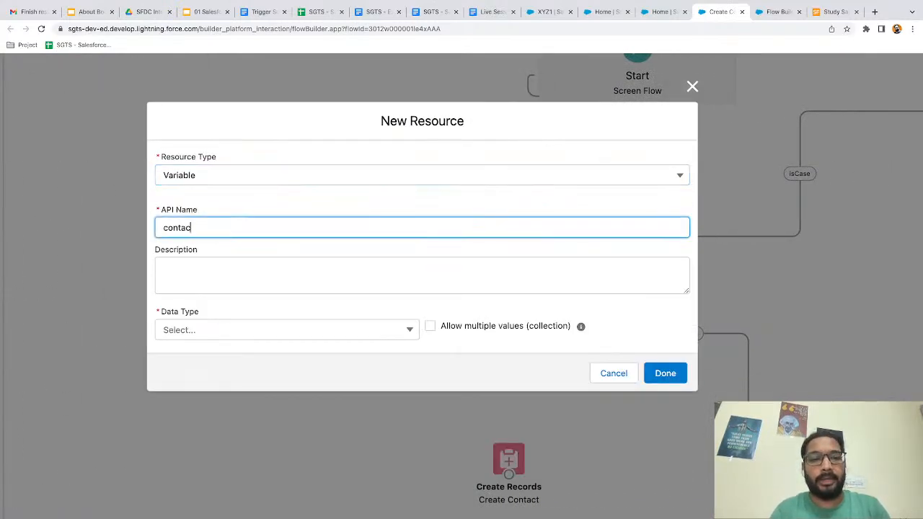
pyautogui.write('tList')
pyautogui.click(209, 250)
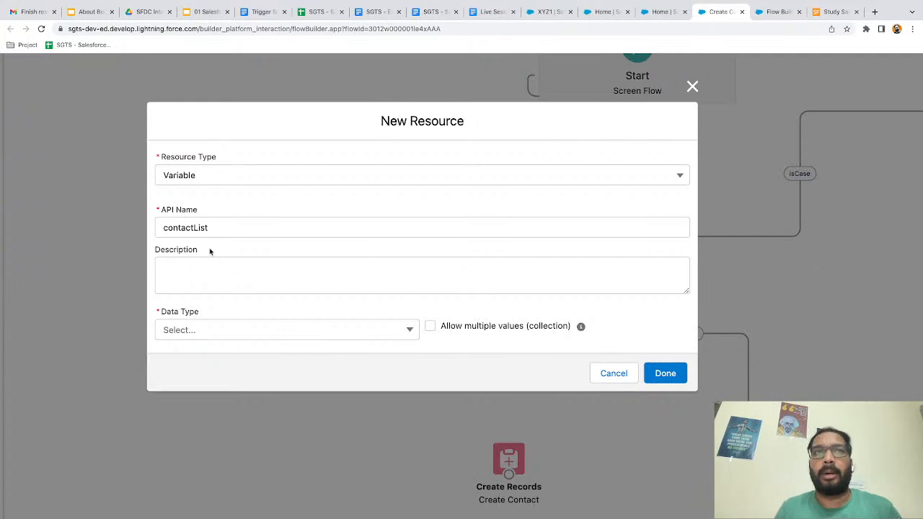
# Step: Make the contactList variable a Record collection allowing multiple values for the Contact object, and save it
pyautogui.scroll(-2, 210, 249)
pyautogui.click(199, 274)
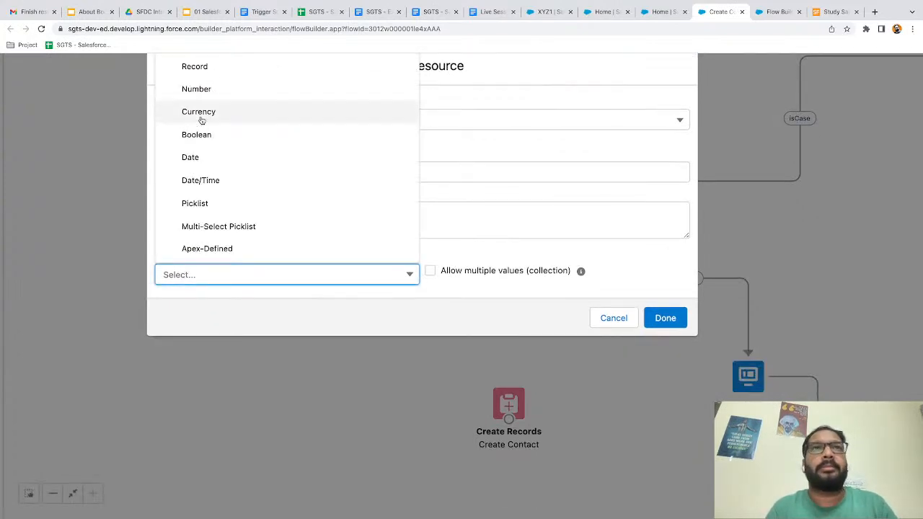
pyautogui.click(203, 70)
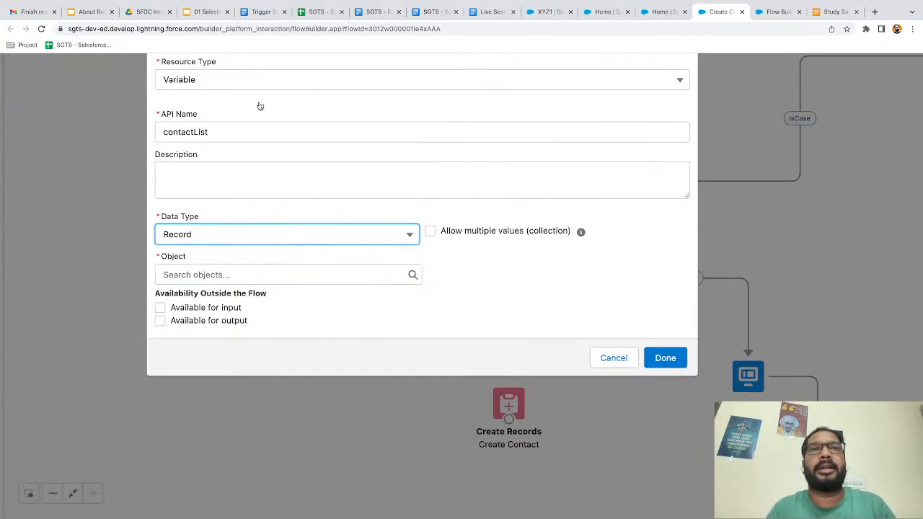
pyautogui.click(430, 232)
pyautogui.click(204, 274)
pyautogui.write('contgac')
pyautogui.press('BackSpace')
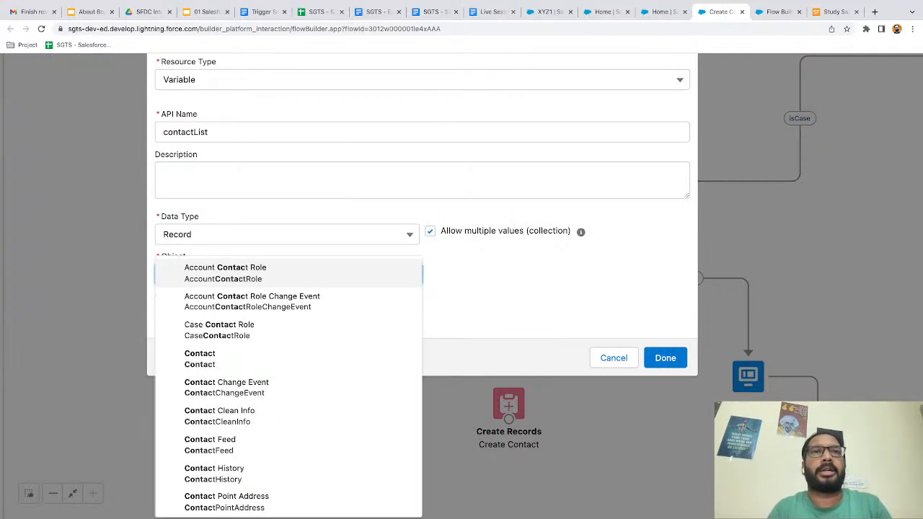
pyautogui.click(207, 354)
pyautogui.click(482, 263)
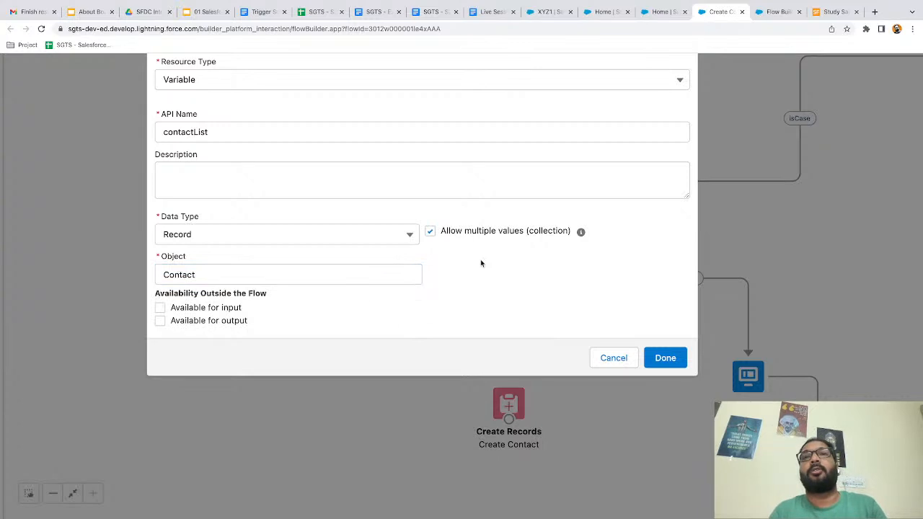
pyautogui.scroll(2, 482, 263)
pyautogui.scroll(1, 481, 263)
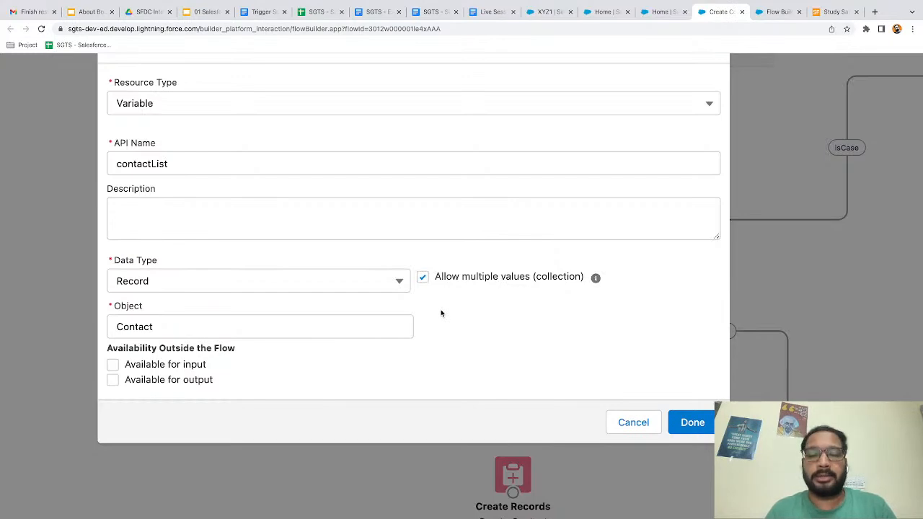
pyautogui.click(690, 422)
pyautogui.scroll(-2, 248, 262)
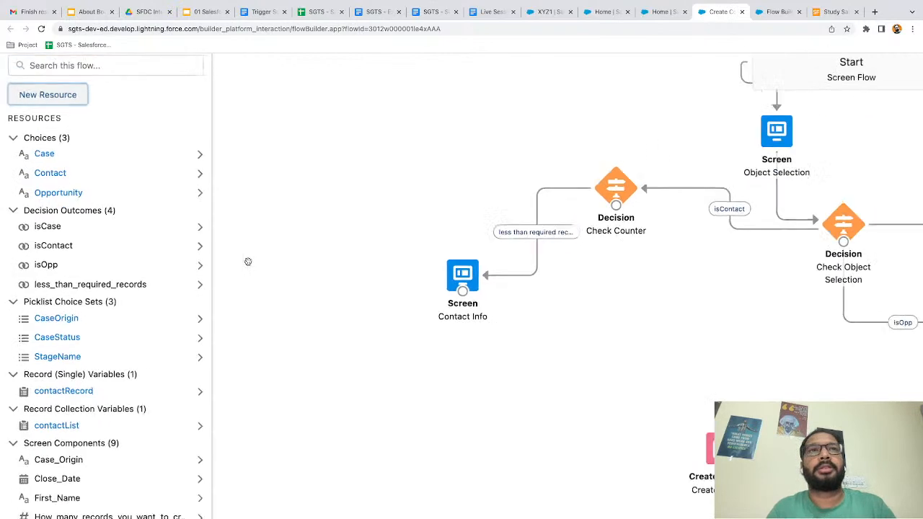
# Step: Review the flow's resource list and the fields on the Contact Info screen element
pyautogui.scroll(-2, 526, 280)
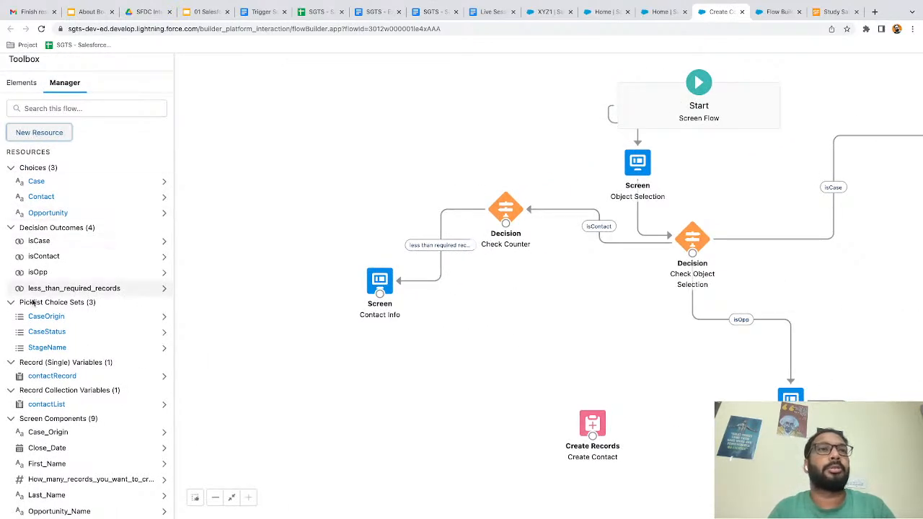
pyautogui.scroll(-3, 41, 343)
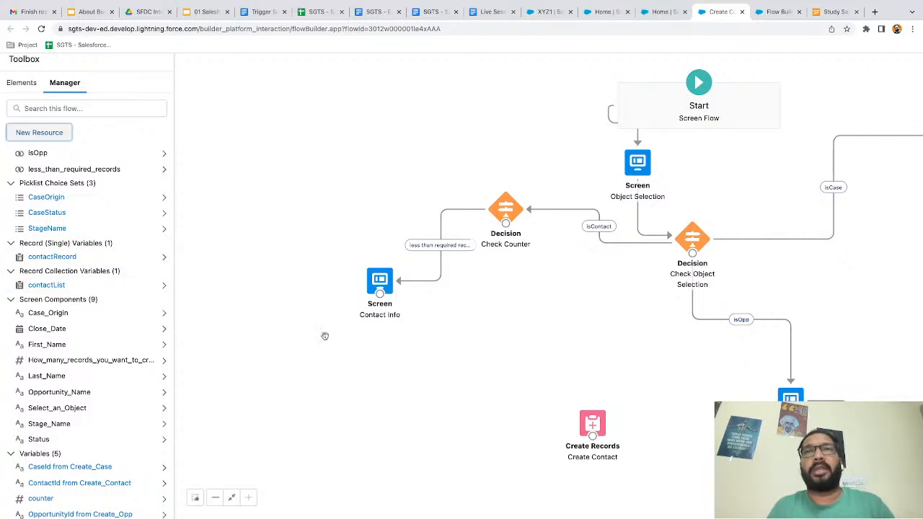
pyautogui.moveTo(459, 348); pyautogui.dragTo(433, 305)
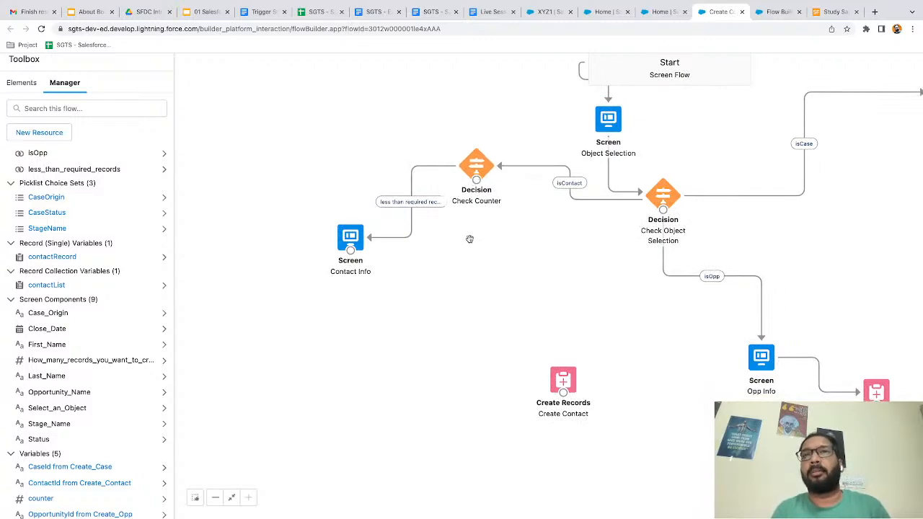
pyautogui.doubleClick(352, 236)
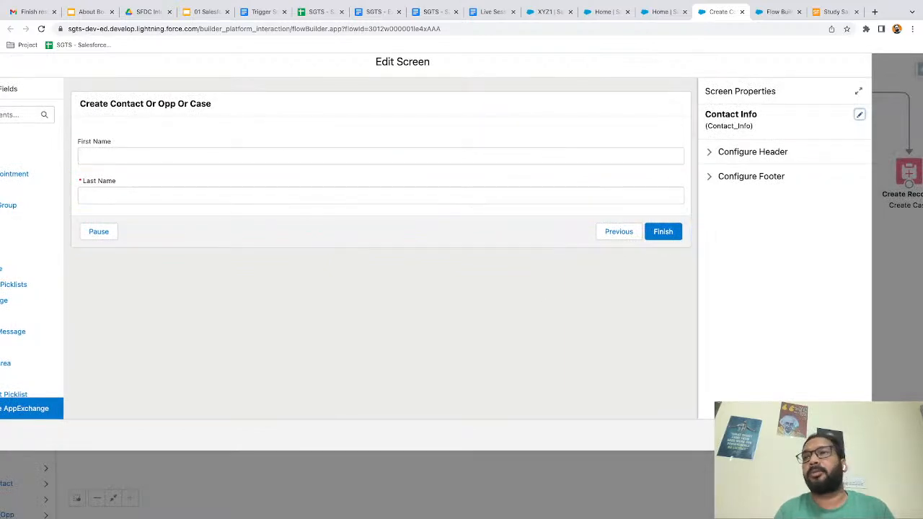
pyautogui.click(845, 435)
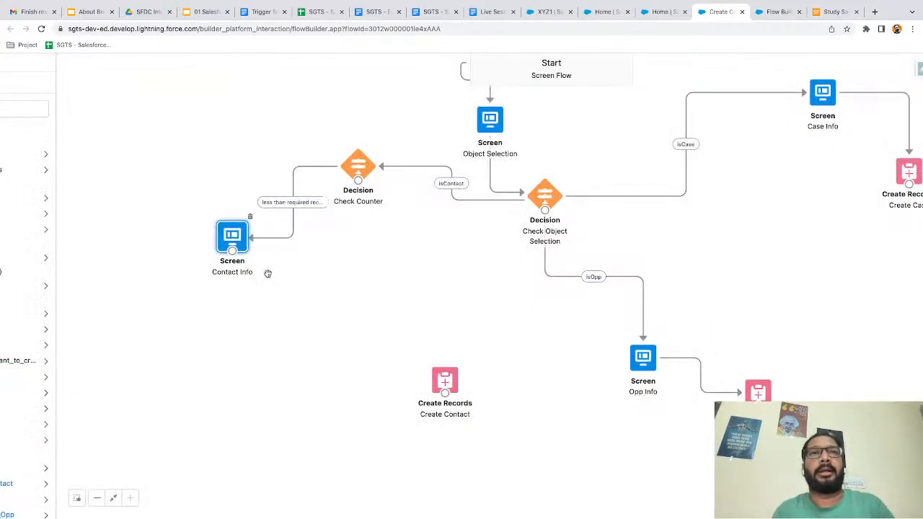
pyautogui.moveTo(299, 279); pyautogui.dragTo(367, 288)
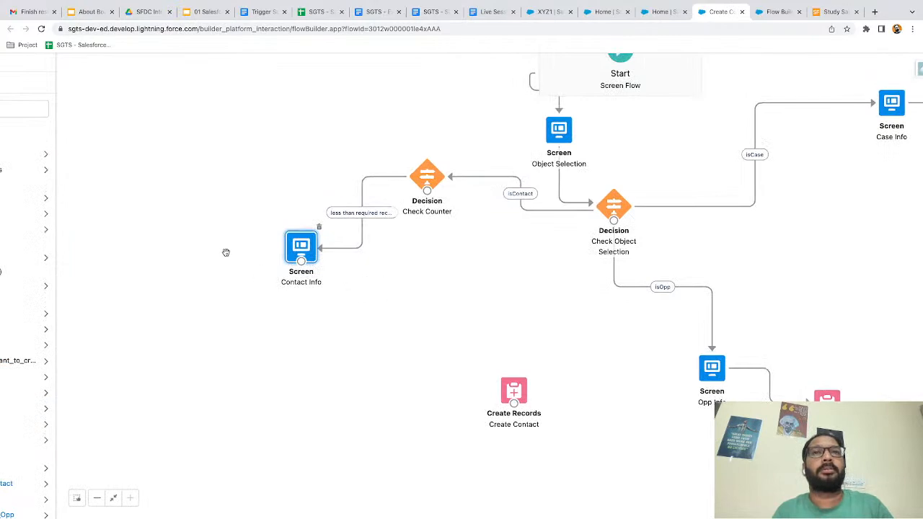
# Step: Add an Assignment element labelled "Assign Contact Info" to the canvas near the Contact Info screen
pyautogui.scroll(-2, 225, 253)
pyautogui.click(26, 132)
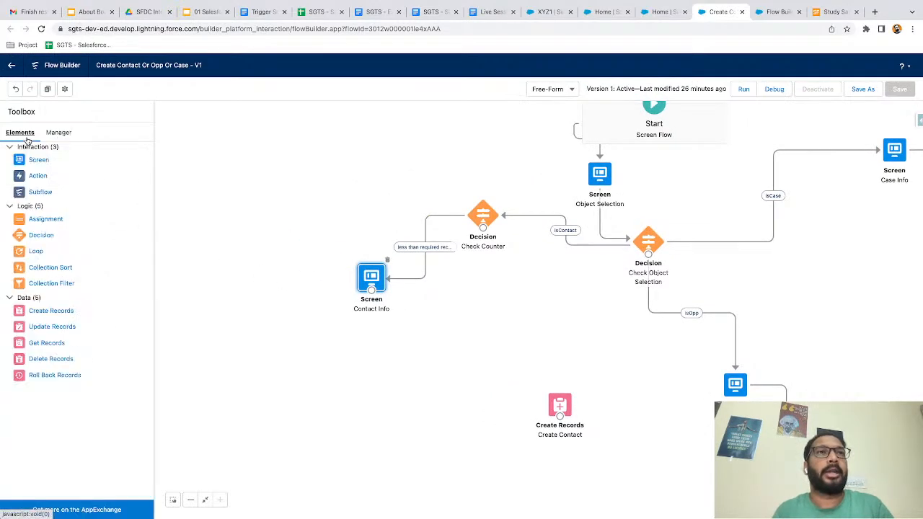
pyautogui.moveTo(46, 222); pyautogui.dragTo(328, 339)
pyautogui.write('Assign Contact Info')
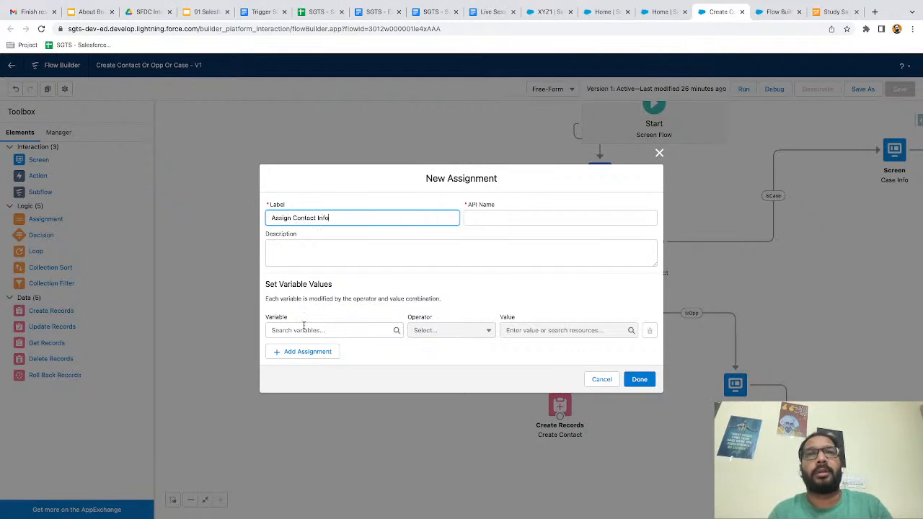
# Step: Assign the First_Name screen component to the First Name field of contactRecord using the Equals operator
pyautogui.click(310, 330)
pyautogui.write('contact')
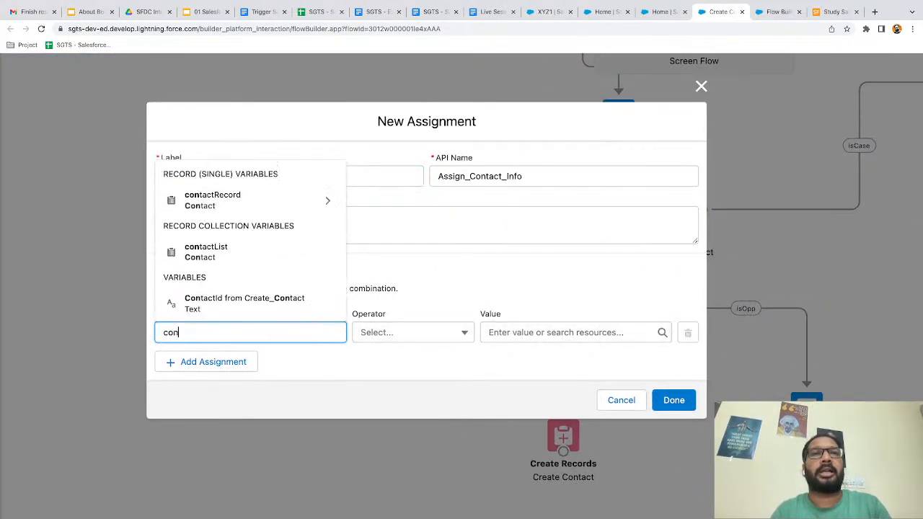
pyautogui.click(217, 201)
pyautogui.write('first')
pyautogui.click(206, 303)
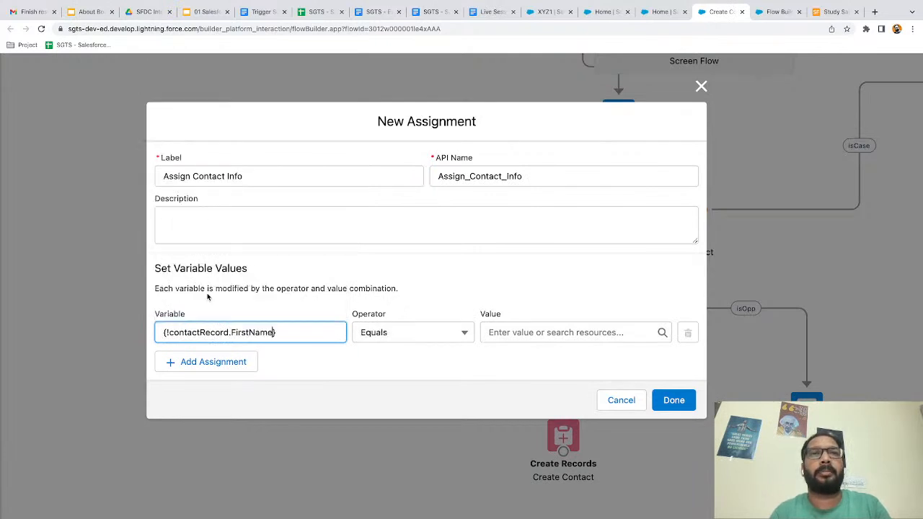
pyautogui.click(524, 332)
pyautogui.write('first')
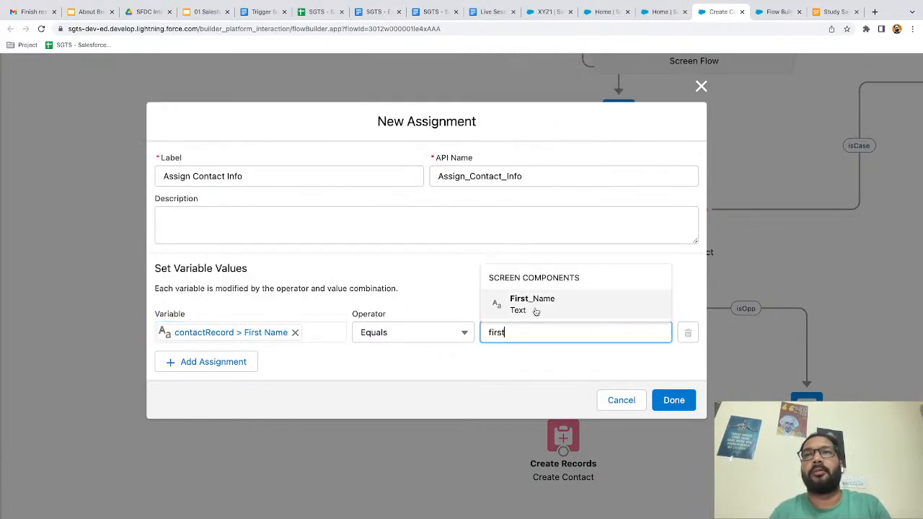
pyautogui.click(534, 310)
# Step: Add a second assignment setting contactRecord's Last Name field equal to the Last_Name screen component
pyautogui.click(219, 362)
pyautogui.scroll(-1, 217, 347)
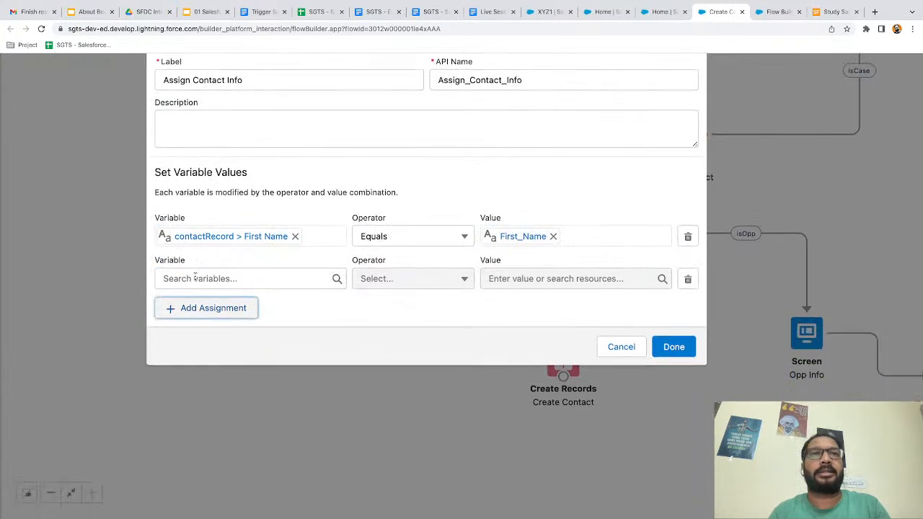
pyautogui.click(196, 278)
pyautogui.write('contact')
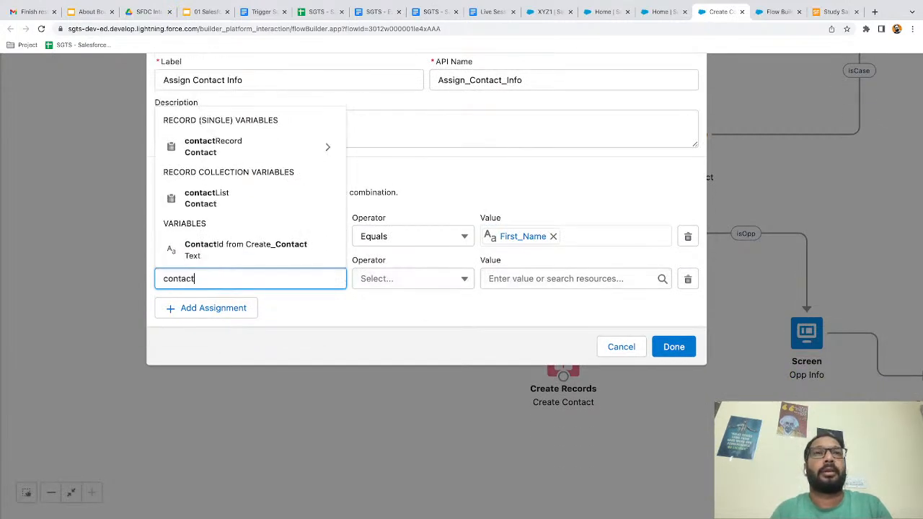
pyautogui.click(222, 147)
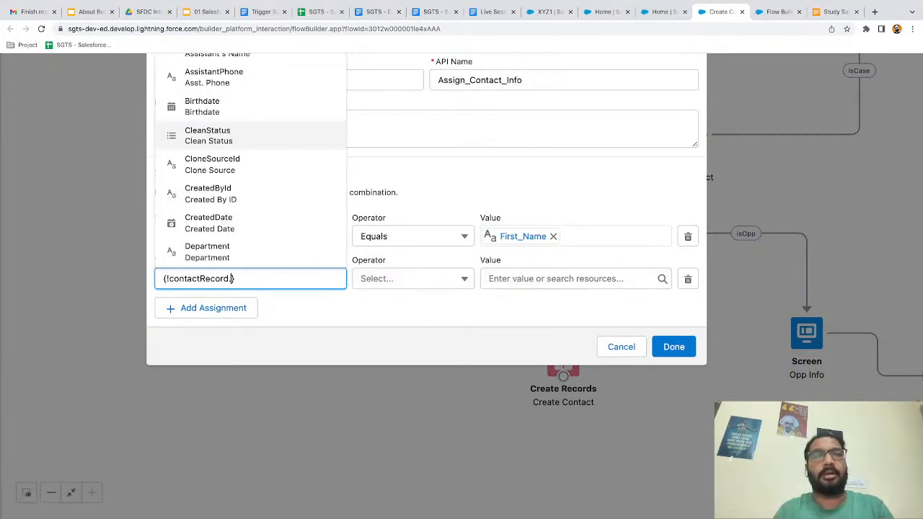
pyautogui.write('lastna')
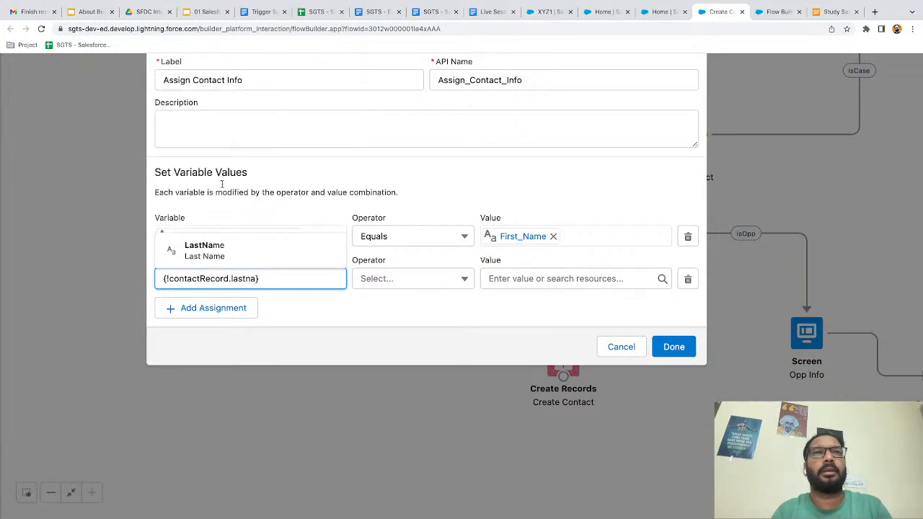
pyautogui.click(204, 248)
pyautogui.click(532, 278)
pyautogui.write('last')
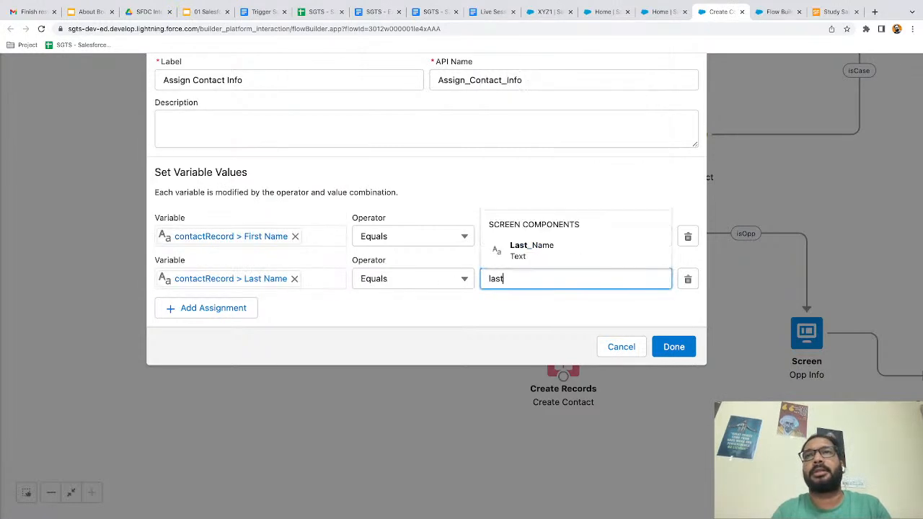
pyautogui.click(541, 261)
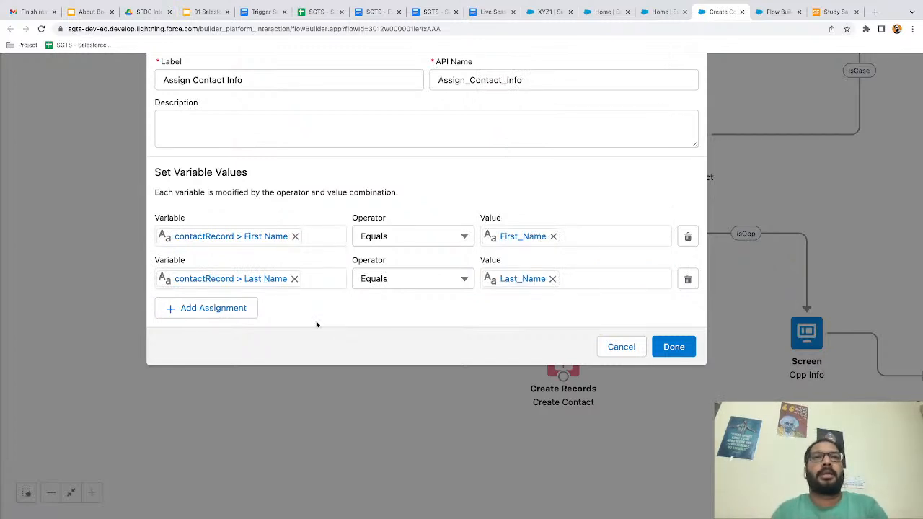
# Step: Add a third assignment setting contactRecord's Account ID equal to recordId, and save the assignment element
pyautogui.click(234, 308)
pyautogui.click(224, 300)
pyautogui.write('contact')
pyautogui.click(206, 164)
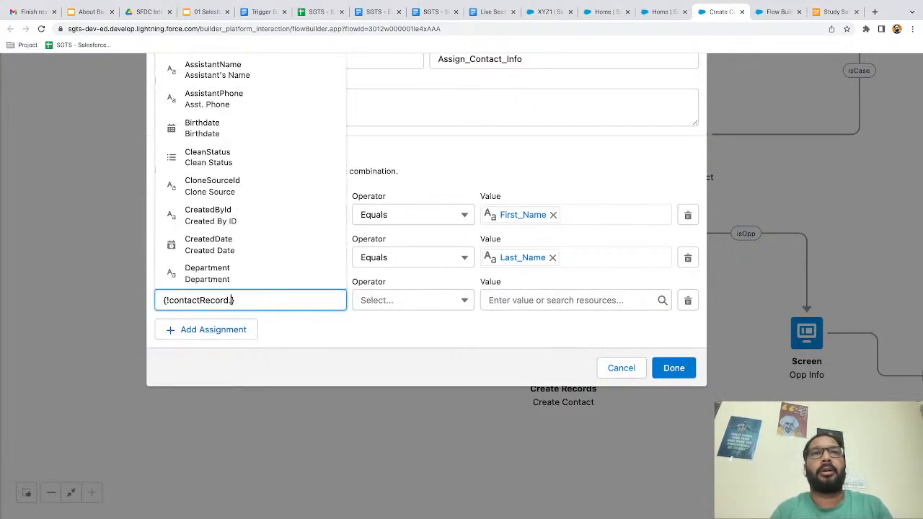
pyautogui.write('acc')
pyautogui.click(208, 212)
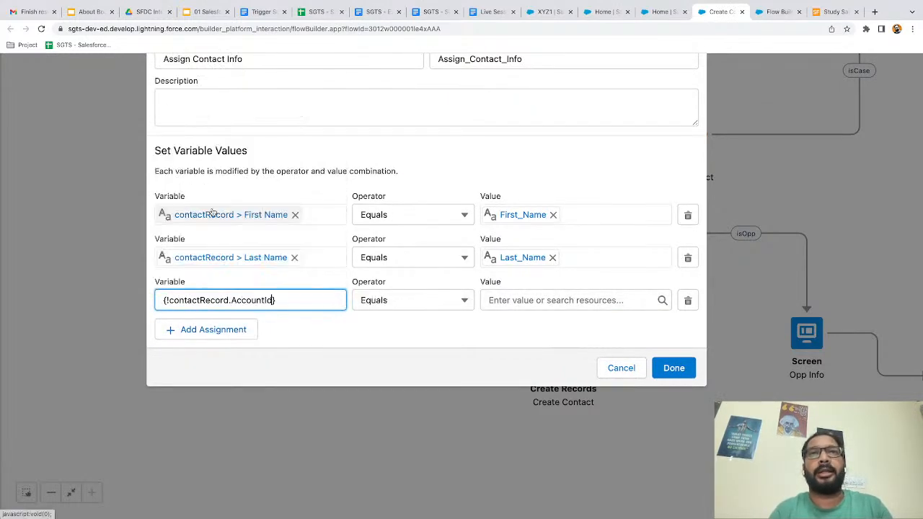
pyautogui.click(520, 300)
pyautogui.write('record')
pyautogui.click(531, 274)
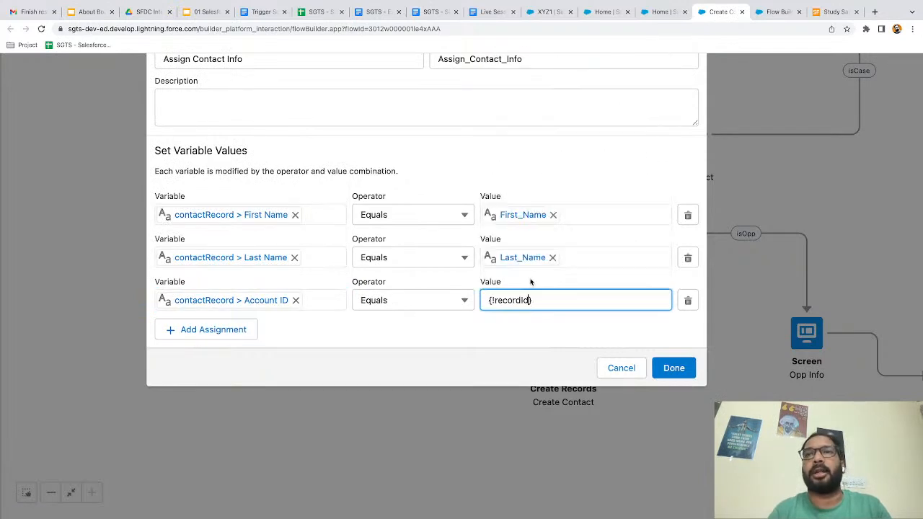
pyautogui.click(484, 344)
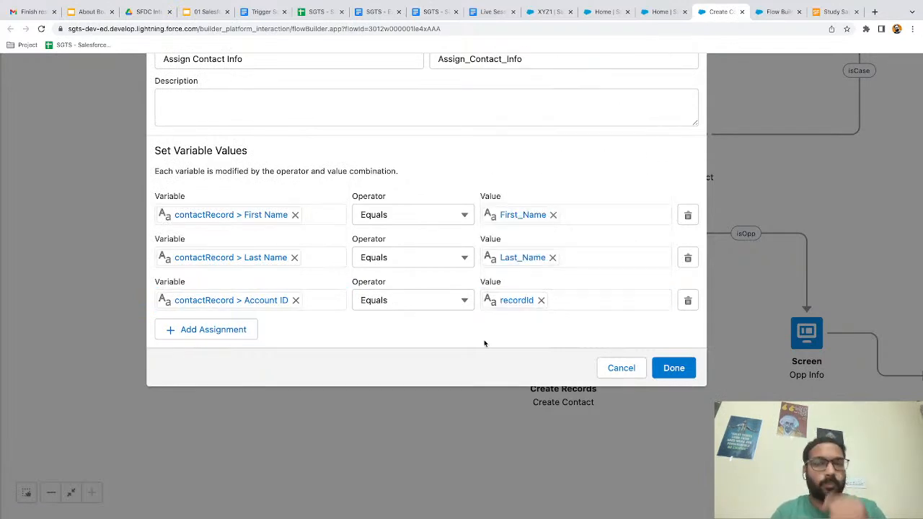
pyautogui.scroll(1, 331, 326)
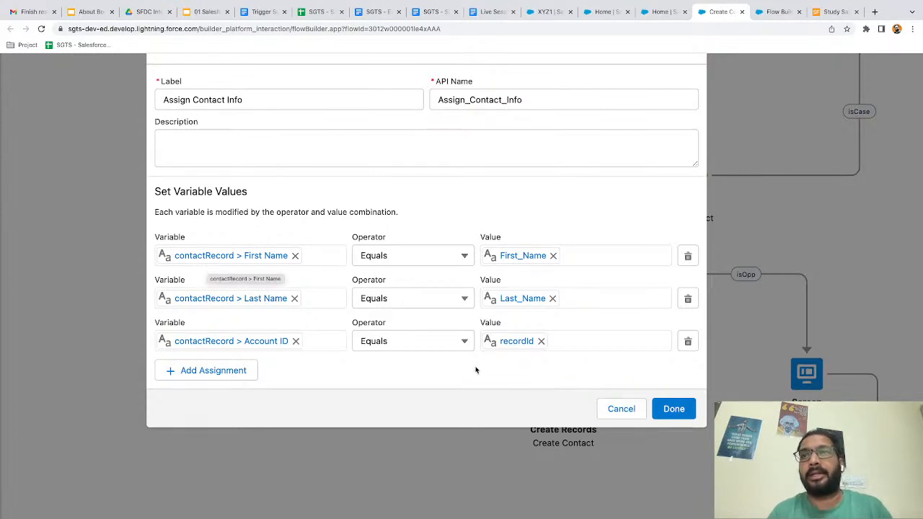
pyautogui.click(674, 409)
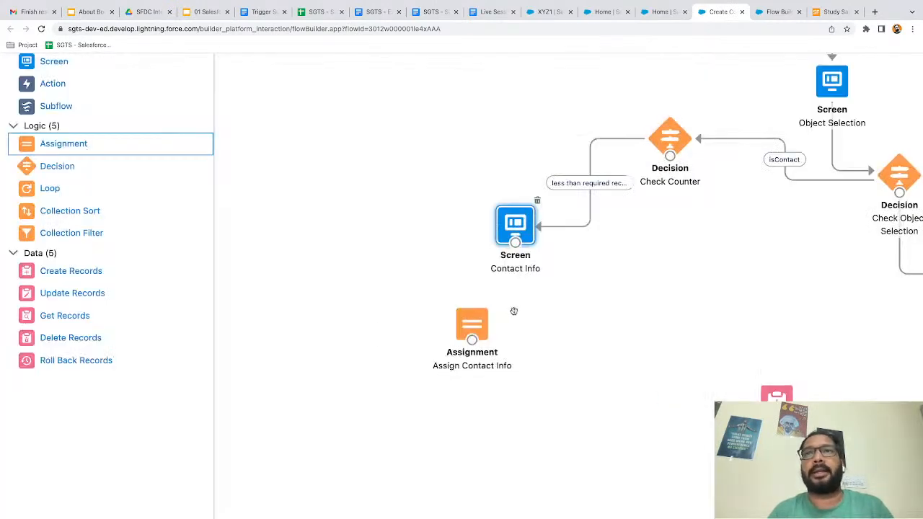
# Step: Place the Assign Contact Info element directly below the Contact Info screen and connect the screen to it
pyautogui.moveTo(549, 305); pyautogui.dragTo(402, 272)
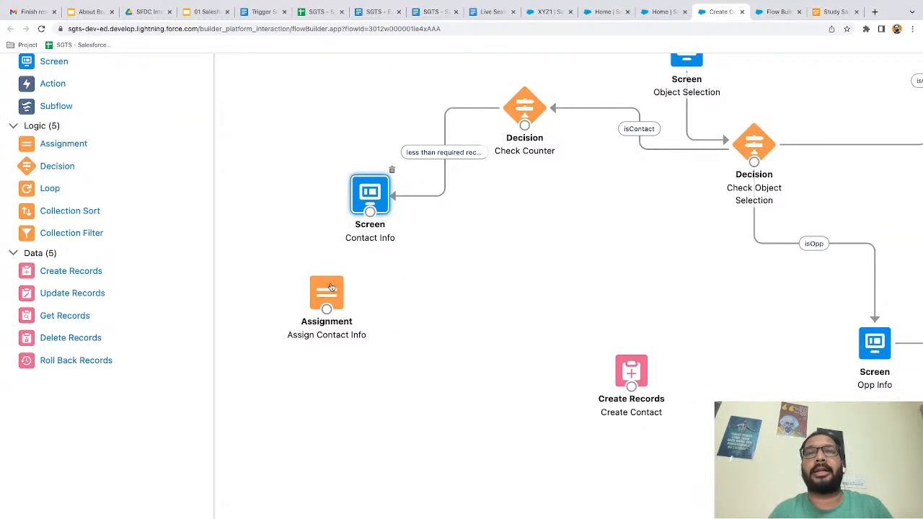
pyautogui.moveTo(328, 288); pyautogui.dragTo(370, 287)
pyautogui.moveTo(370, 212); pyautogui.dragTo(371, 314)
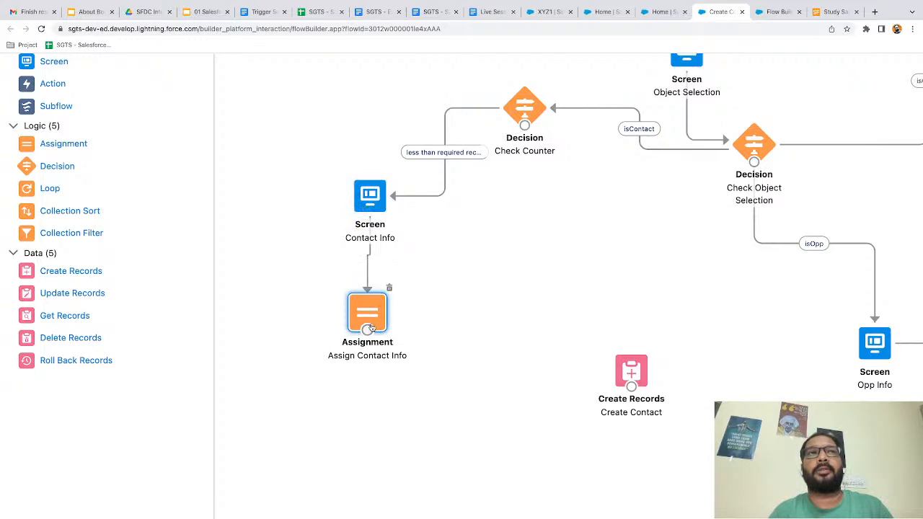
# Step: Add a new Assignment element to the canvas and label it "Assign Contact Record into List"
pyautogui.moveTo(56, 148); pyautogui.dragTo(483, 300)
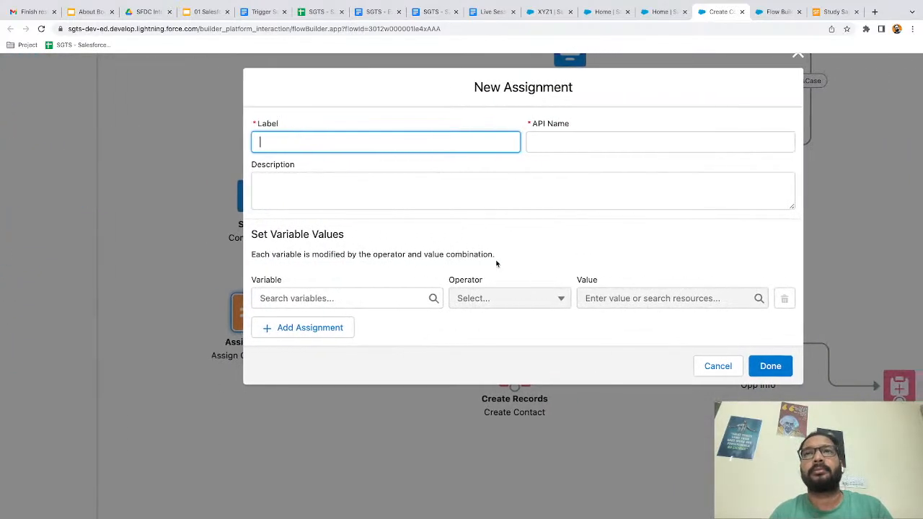
pyautogui.write('Assi')
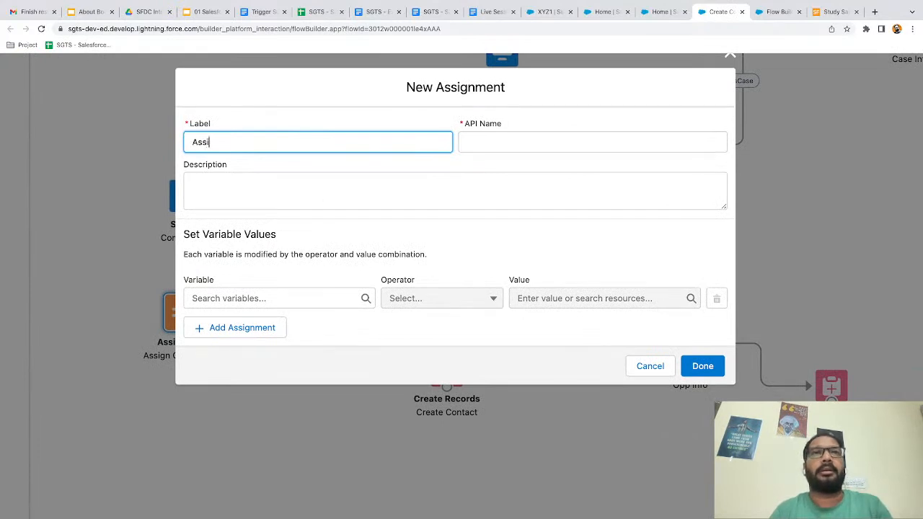
pyautogui.write('gn Contact Record into List')
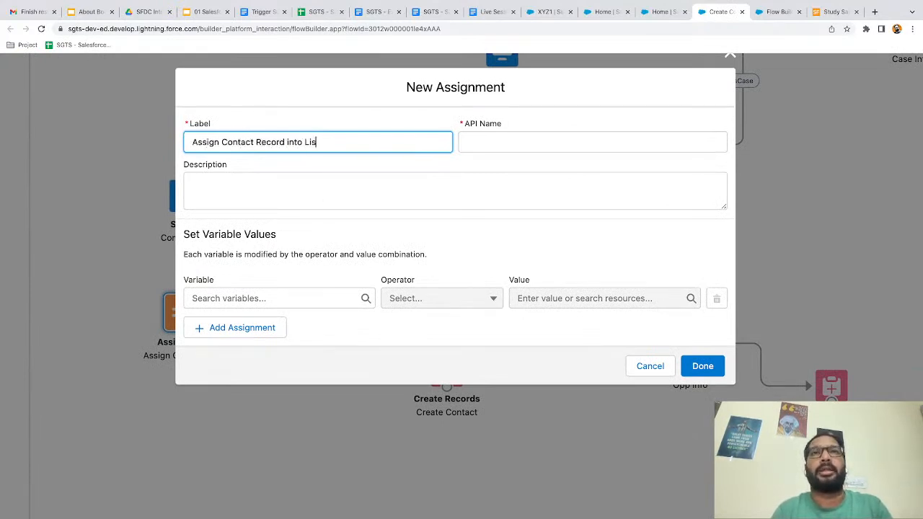
# Step: Set the assignment to add the contactRecord variable to the contactList collection using the Add operator
pyautogui.click(246, 298)
pyautogui.write('conl')
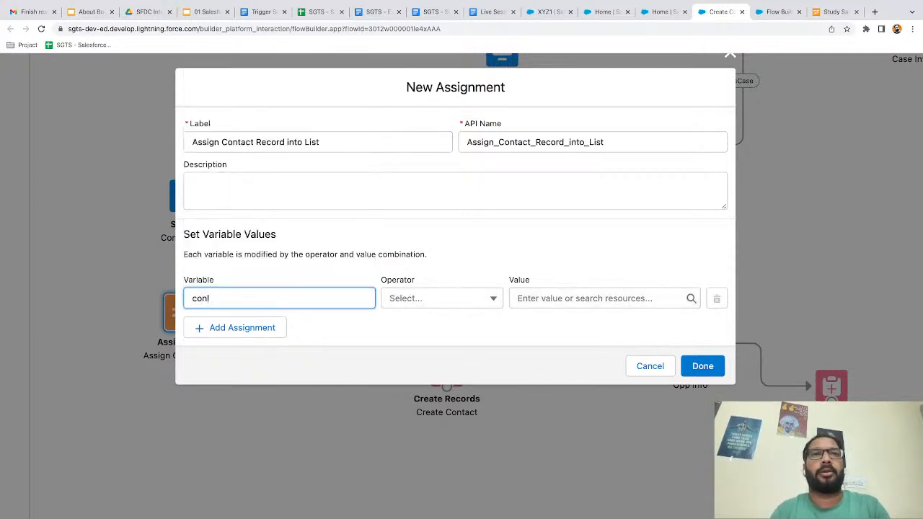
pyautogui.press('BackSpace')
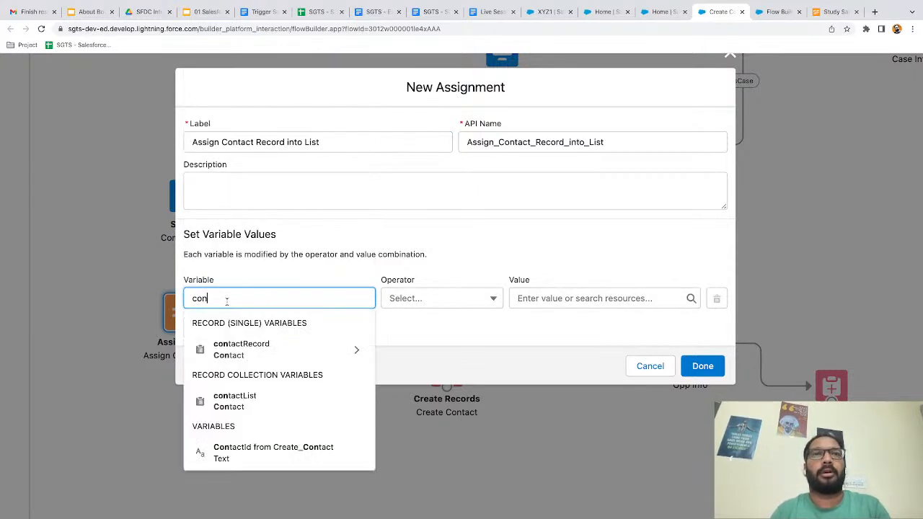
pyautogui.click(235, 392)
pyautogui.click(415, 308)
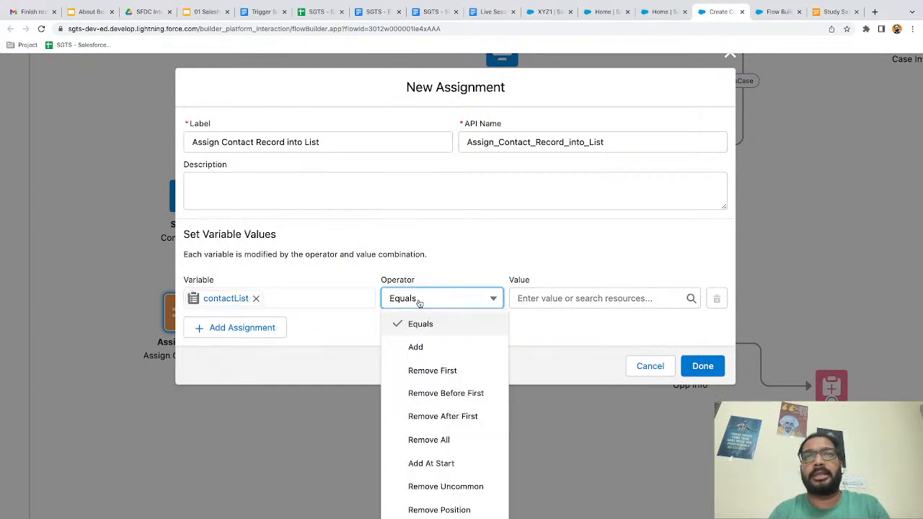
pyautogui.click(417, 347)
pyautogui.click(533, 301)
pyautogui.write('contact')
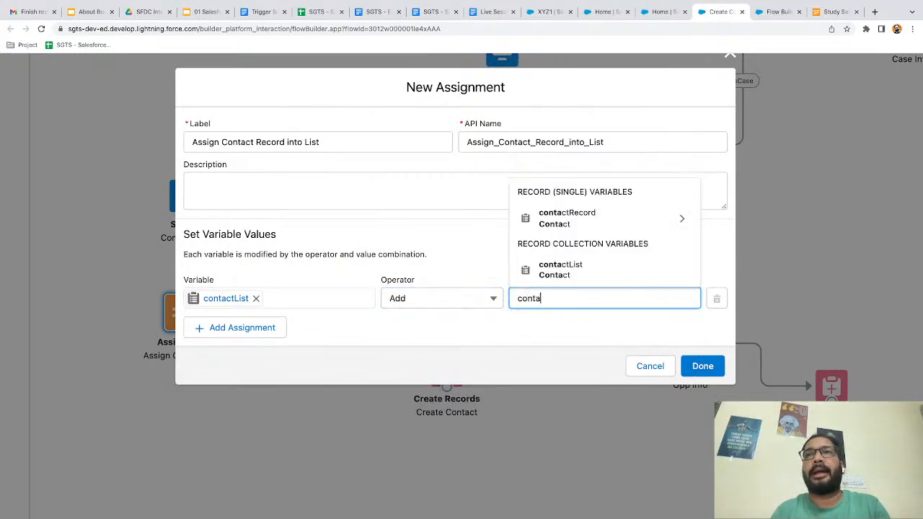
pyautogui.click(571, 226)
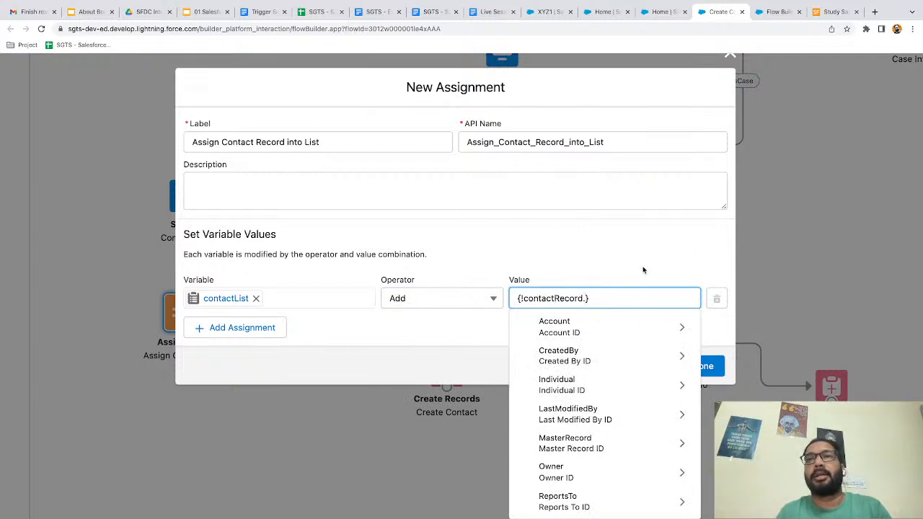
pyautogui.click(541, 244)
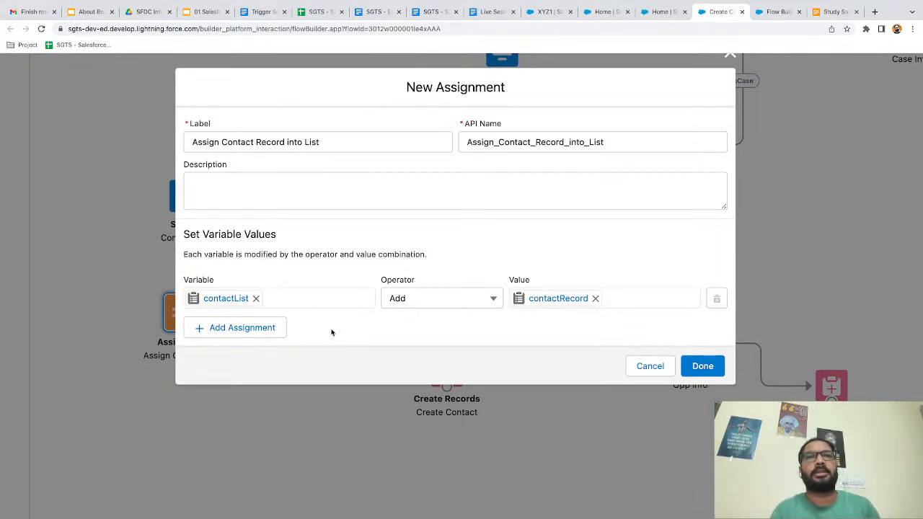
# Step: Add a second assignment that increases the counter variable by 1 using the Add operator, and save the element
pyautogui.click(252, 332)
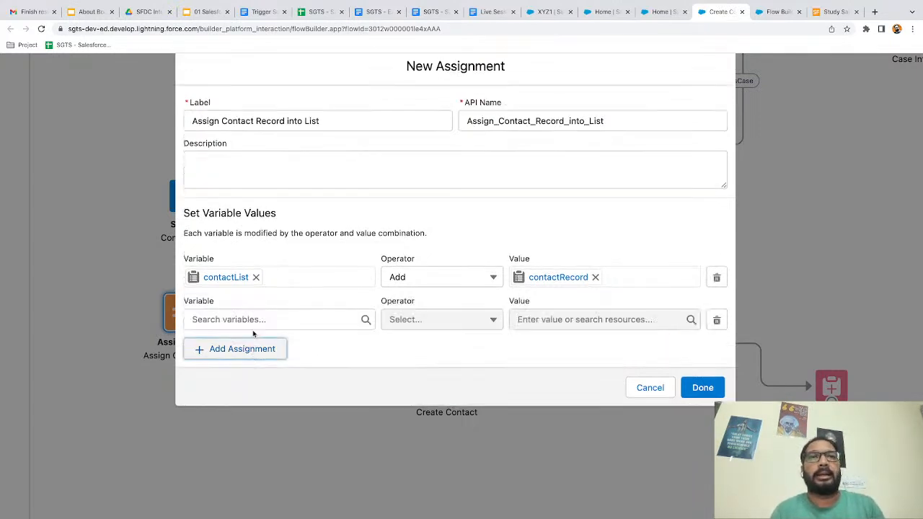
pyautogui.click(228, 320)
pyautogui.write('count')
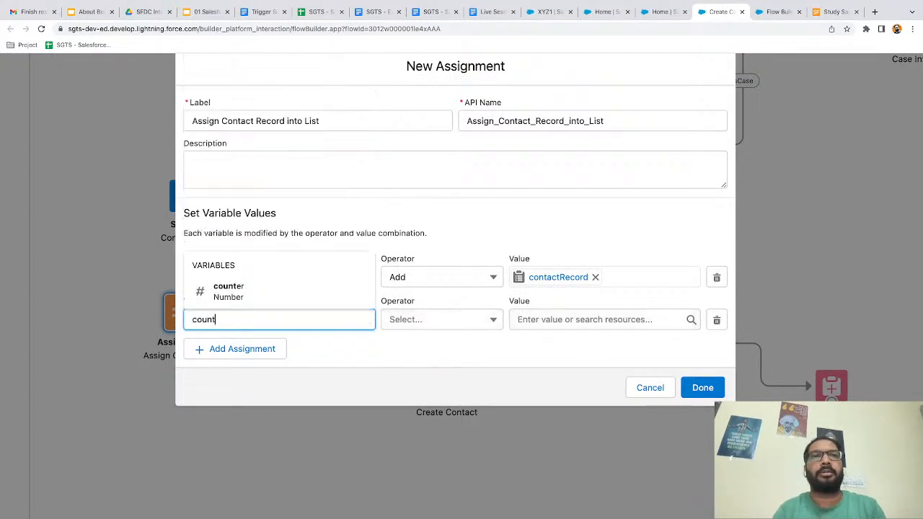
pyautogui.click(248, 293)
pyautogui.click(441, 328)
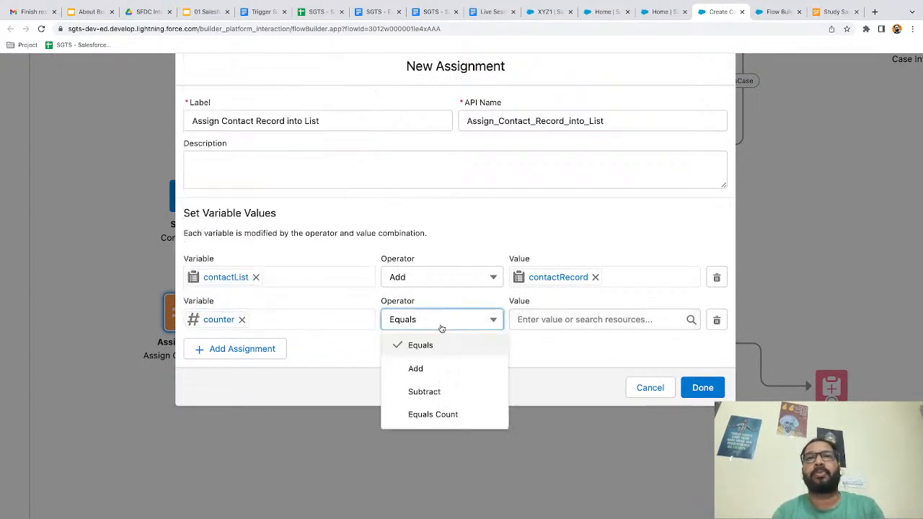
pyautogui.click(428, 370)
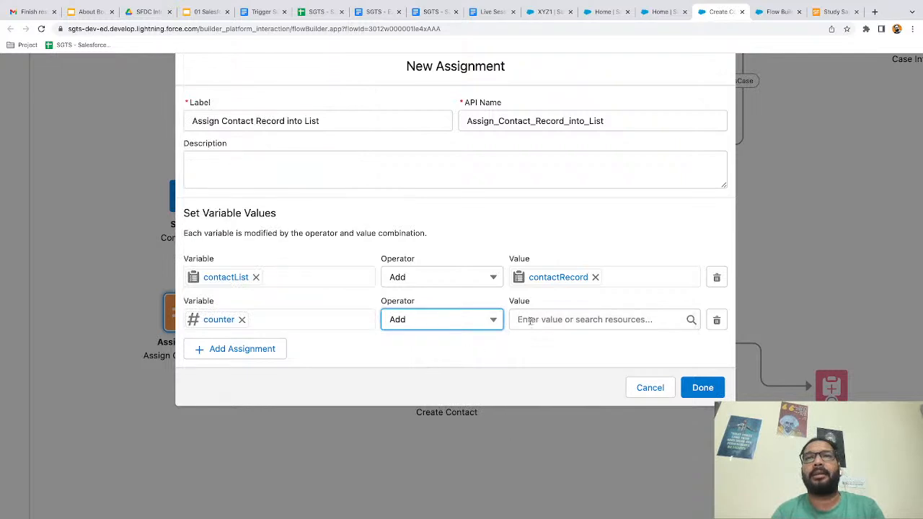
pyautogui.click(539, 318)
pyautogui.write('1')
pyautogui.click(493, 368)
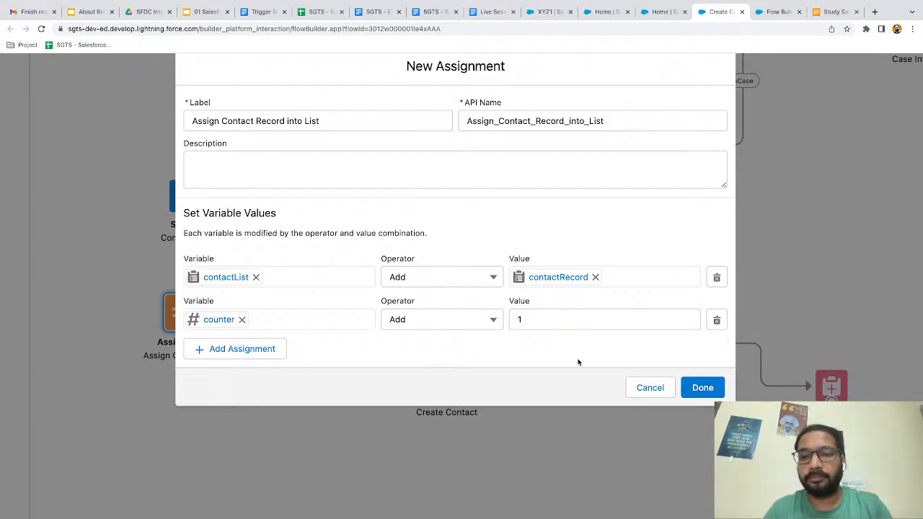
pyautogui.click(702, 387)
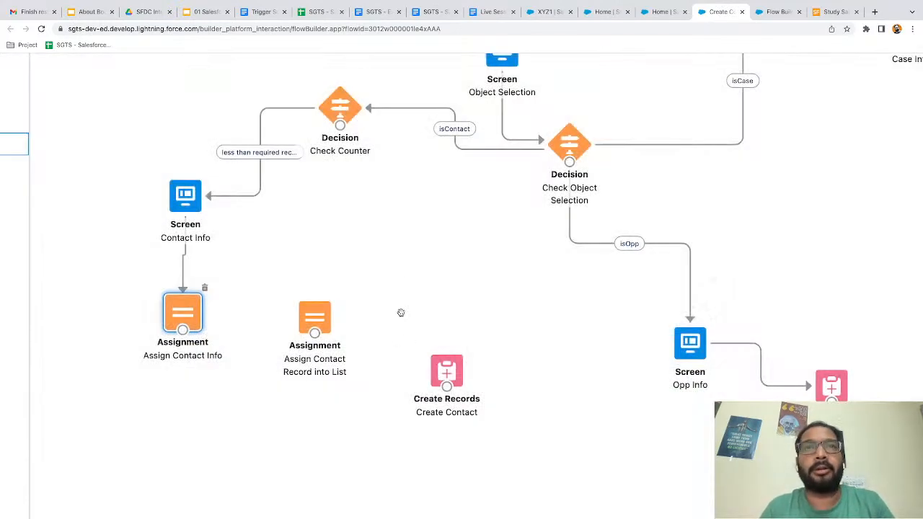
# Step: Connect Assign Contact Info to Assign Contact Record into List, and link that element back to the Check Counter decision
pyautogui.moveTo(183, 330); pyautogui.dragTo(341, 115)
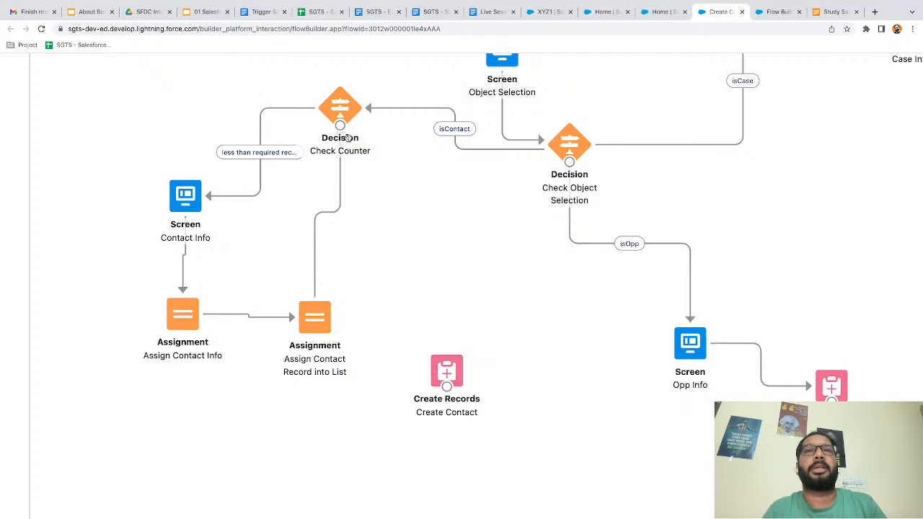
pyautogui.doubleClick(345, 102)
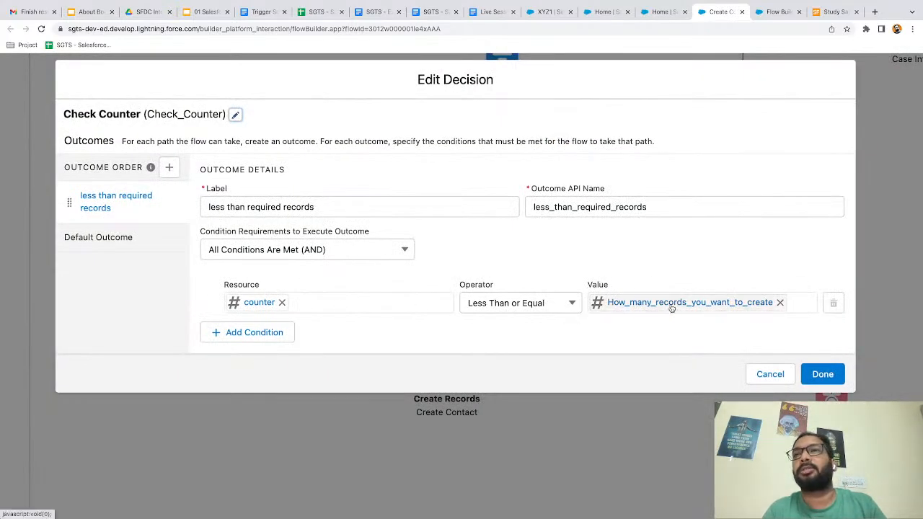
pyautogui.click(769, 374)
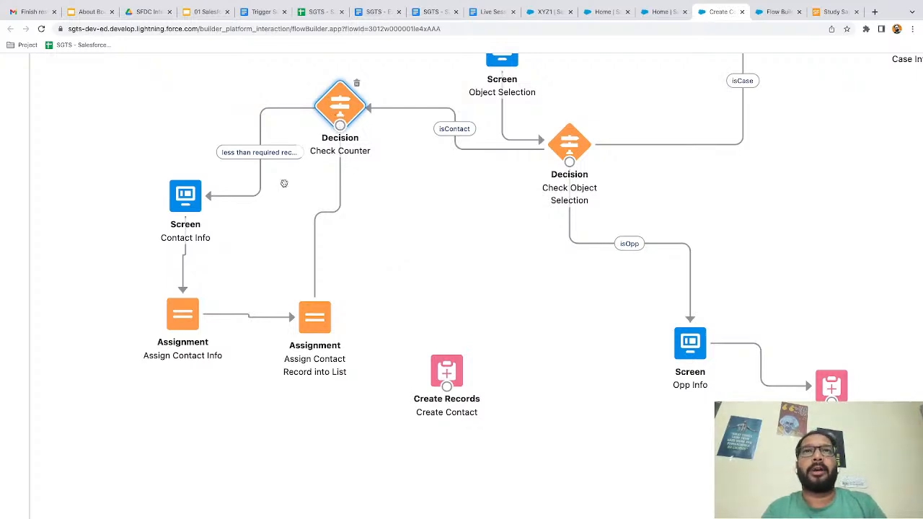
# Step: Connect Check Counter's Default Outcome to the Create Contact element and review the decision's outcomes without changing them
pyautogui.moveTo(340, 125); pyautogui.dragTo(474, 370)
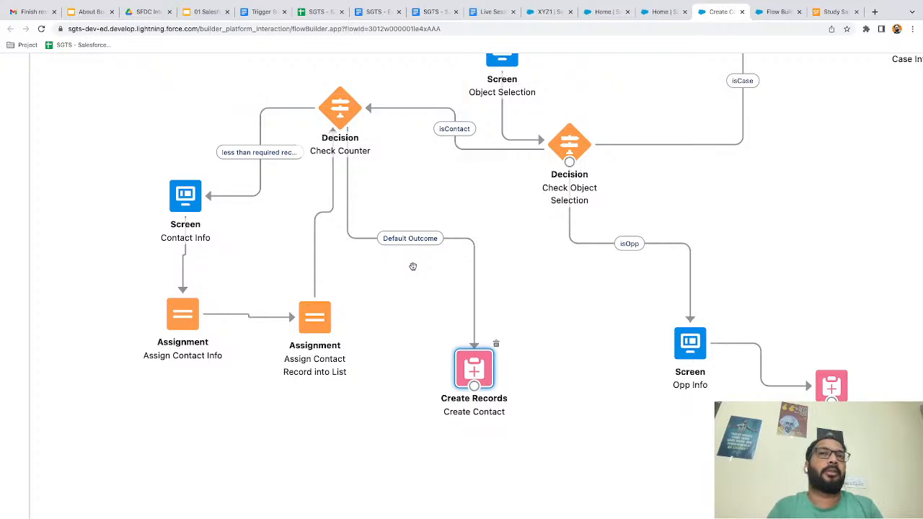
pyautogui.doubleClick(345, 108)
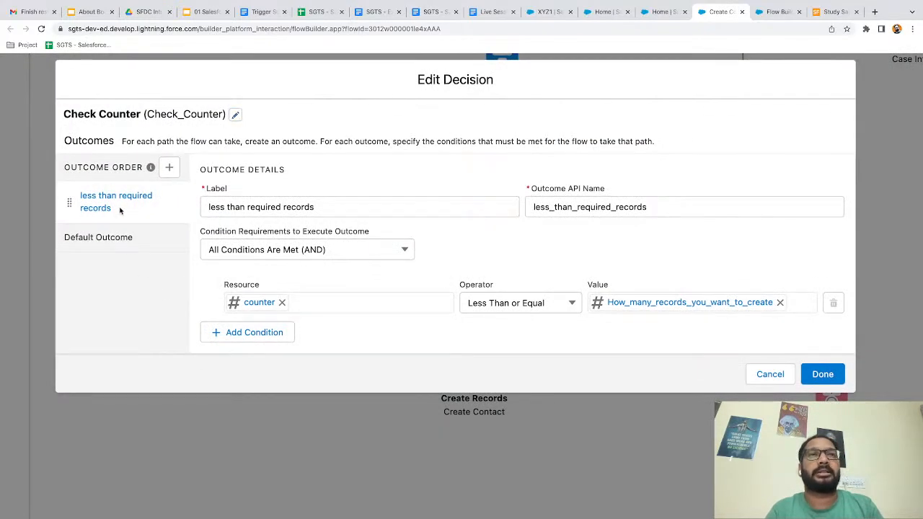
pyautogui.click(116, 245)
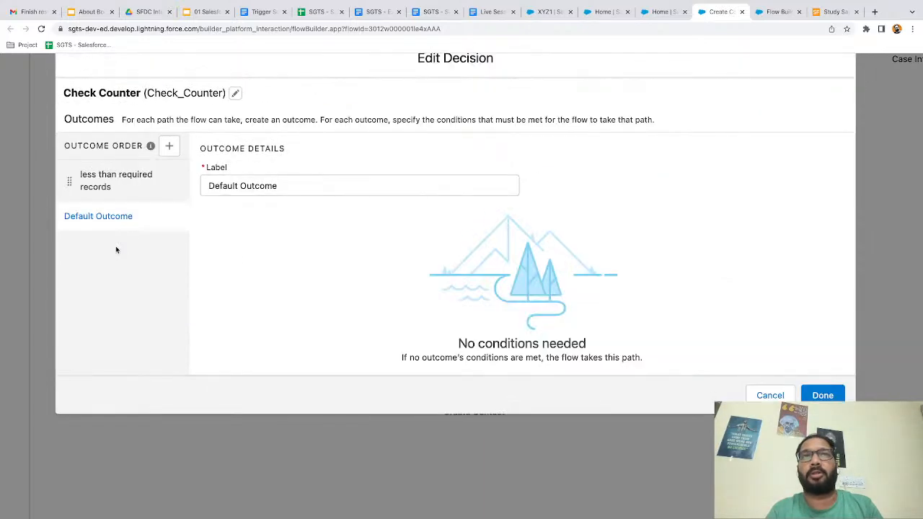
pyautogui.click(769, 393)
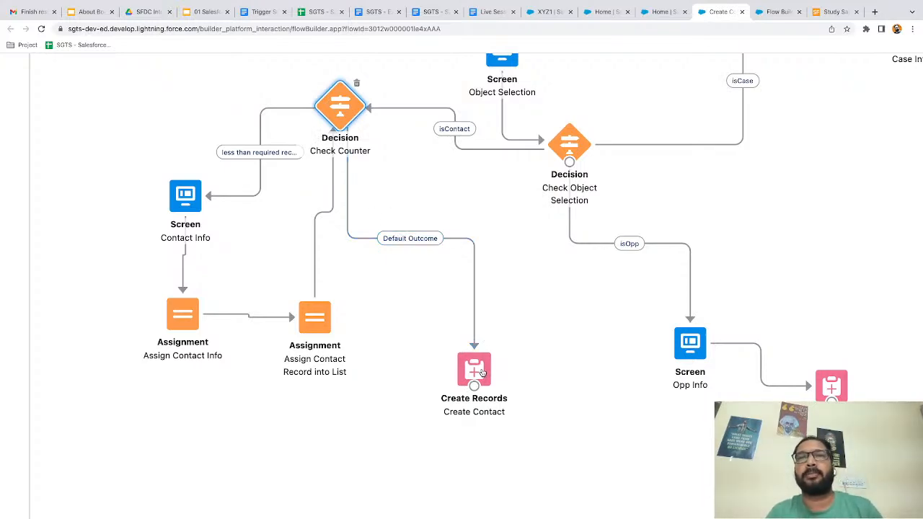
# Step: Set the Create Contact element to create multiple records from the contactList record collection, and save it
pyautogui.doubleClick(482, 372)
pyautogui.scroll(-3, 315, 248)
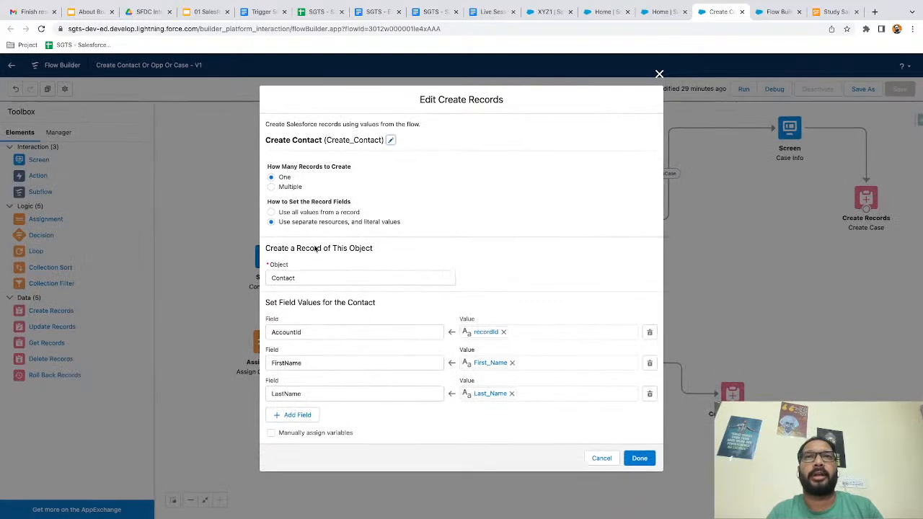
pyautogui.scroll(3, 315, 248)
pyautogui.hscroll(1, 314, 247)
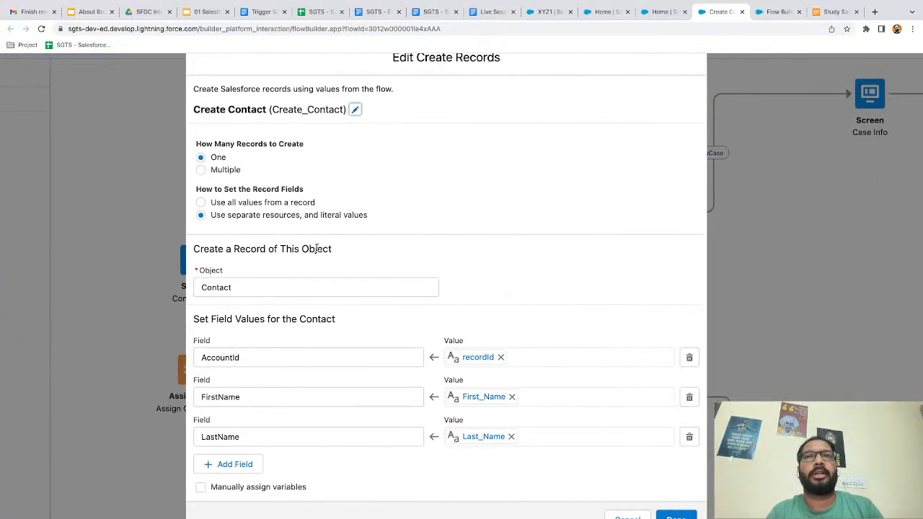
pyautogui.click(201, 171)
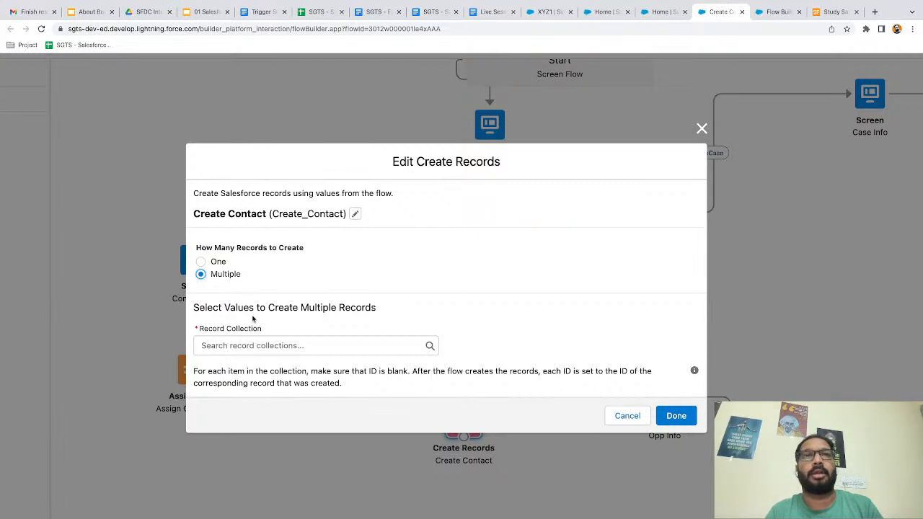
pyautogui.click(235, 345)
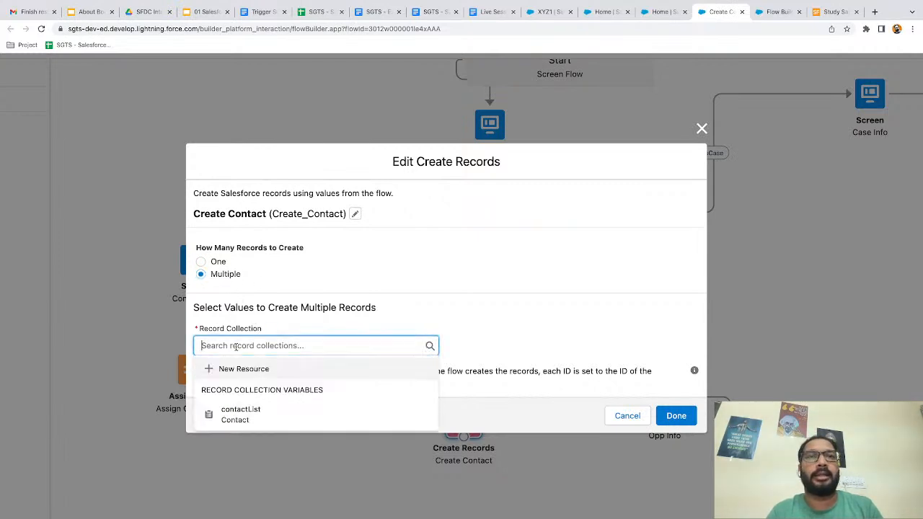
pyautogui.click(257, 411)
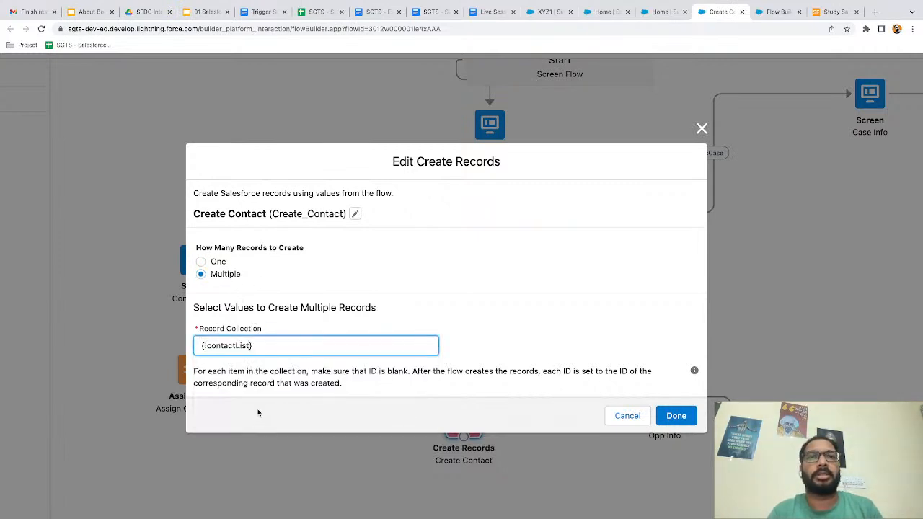
pyautogui.click(422, 291)
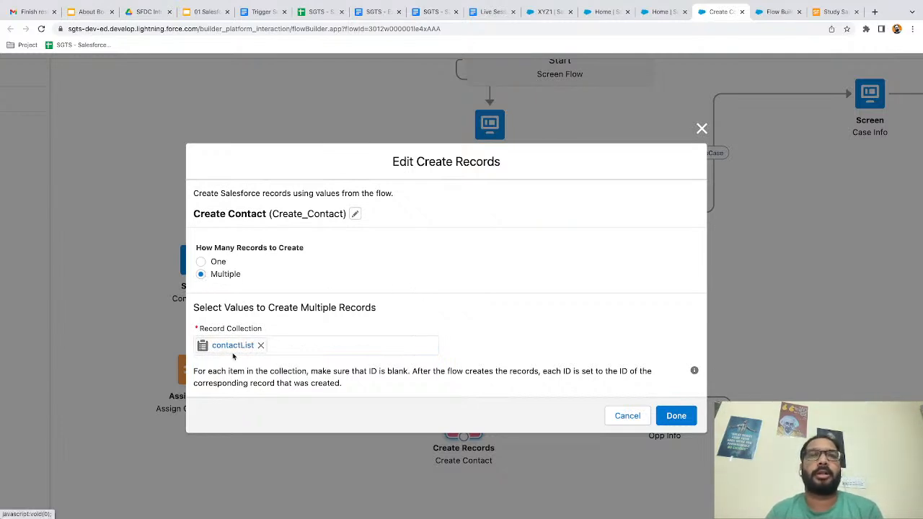
pyautogui.click(676, 413)
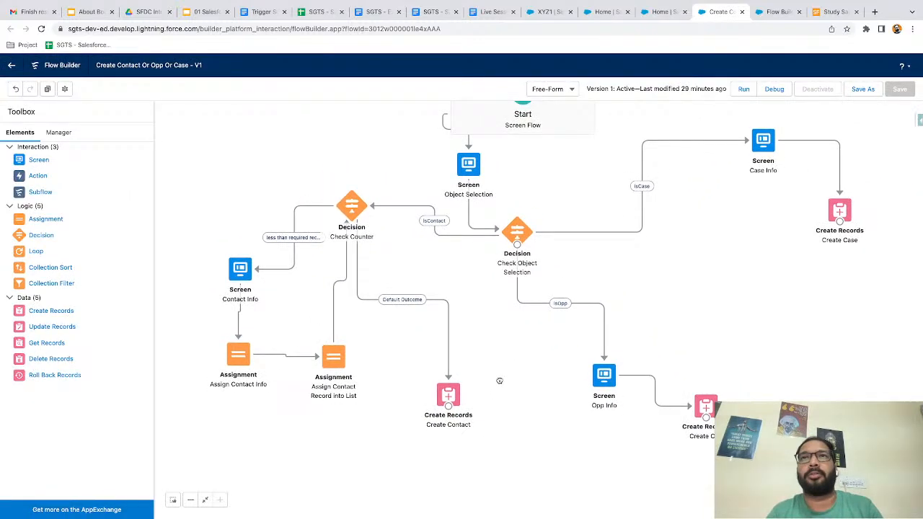
# Step: Rearrange the canvas with Object Selection above Check Counter, Opp Info near Check Object Selection, and Create Opp well below Opp Info
pyautogui.moveTo(469, 173); pyautogui.dragTo(399, 150)
pyautogui.moveTo(699, 347); pyautogui.dragTo(670, 345)
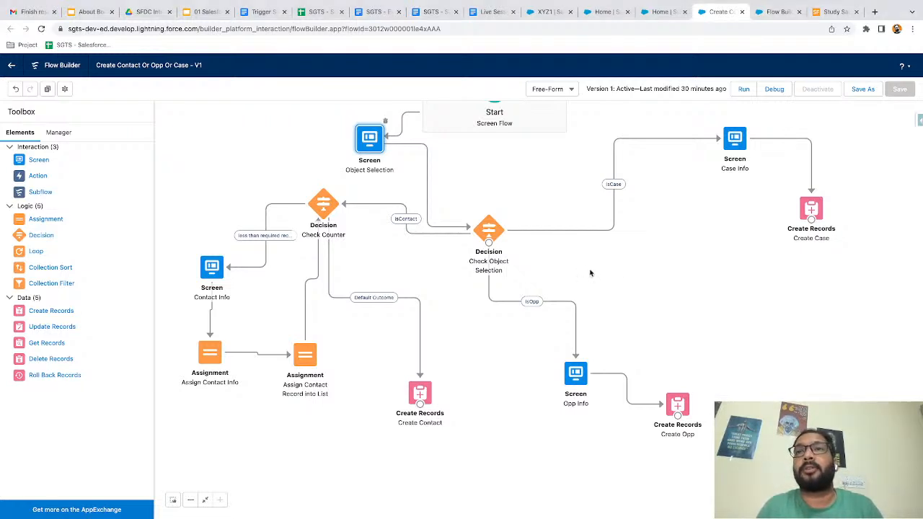
pyautogui.moveTo(393, 270); pyautogui.dragTo(256, 265)
pyautogui.click(495, 268)
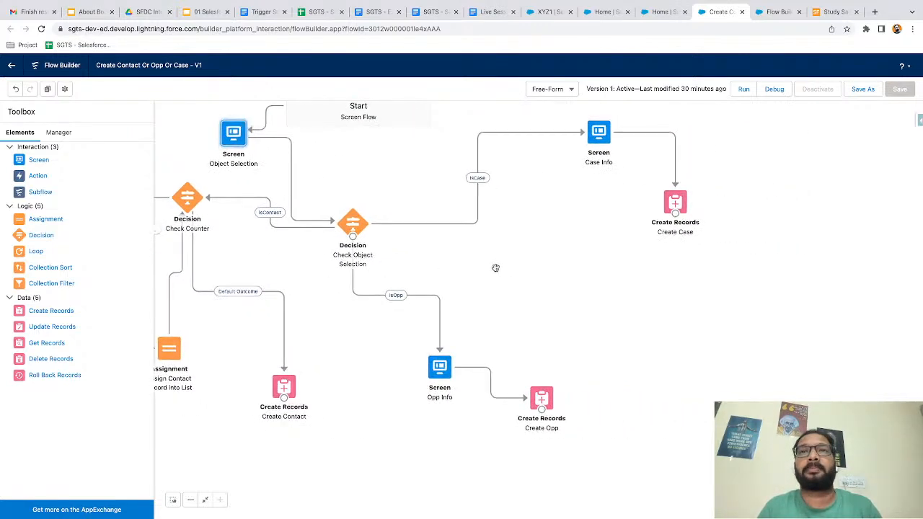
pyautogui.moveTo(448, 356); pyautogui.dragTo(487, 272)
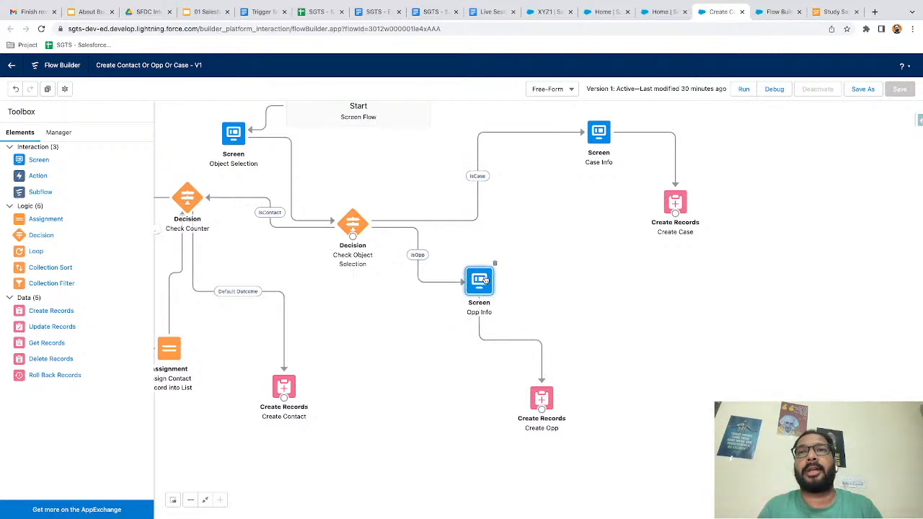
pyautogui.moveTo(541, 392); pyautogui.dragTo(448, 428)
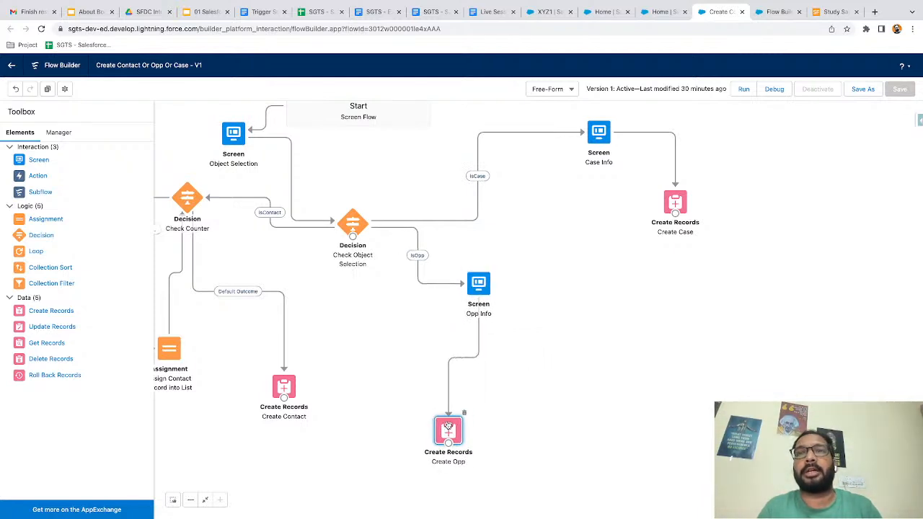
# Step: Delete the connector from Opp Info to Create Opp and the isOpp connector from Check Object Selection to Opp Info
pyautogui.click(452, 362)
pyautogui.press('Delete')
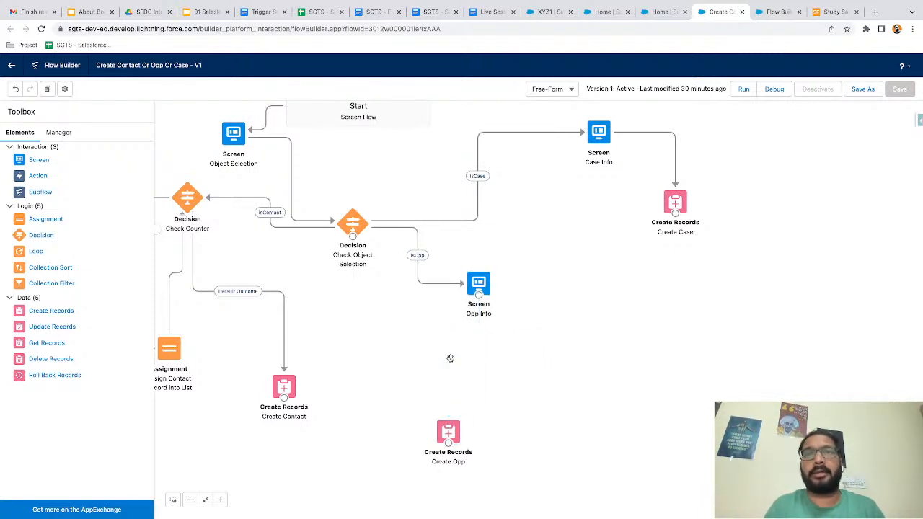
pyautogui.click(419, 278)
pyautogui.press('Delete')
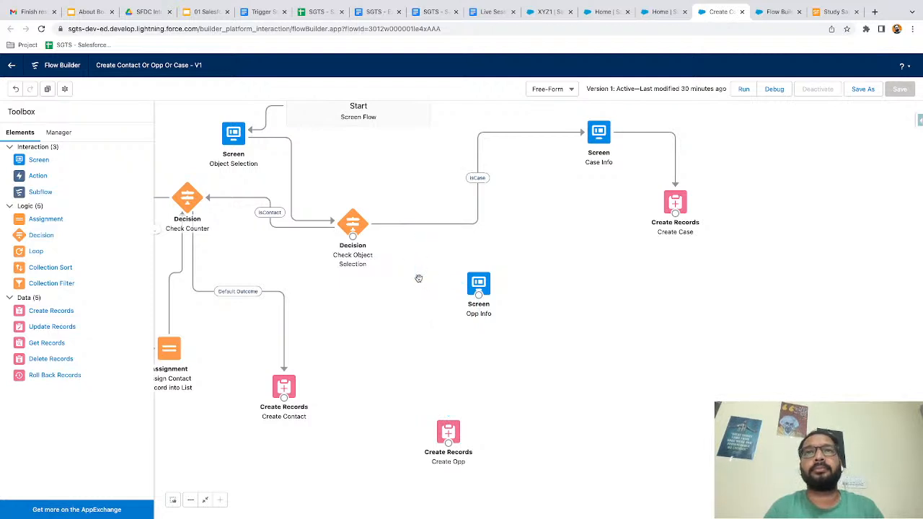
# Step: Move Opp Info further from Check Object Selection and add a Decision element between them labelled "Check Counter for Opp"
pyautogui.moveTo(482, 286); pyautogui.dragTo(529, 296)
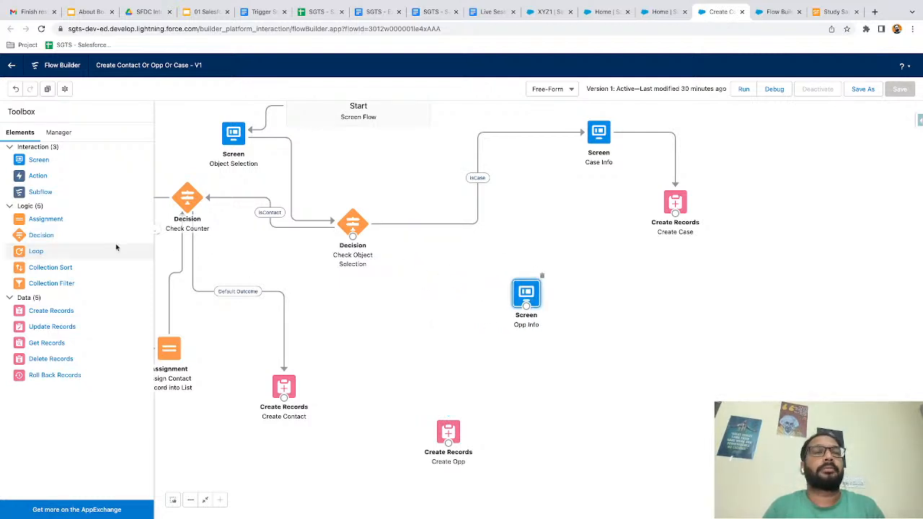
pyautogui.click(59, 133)
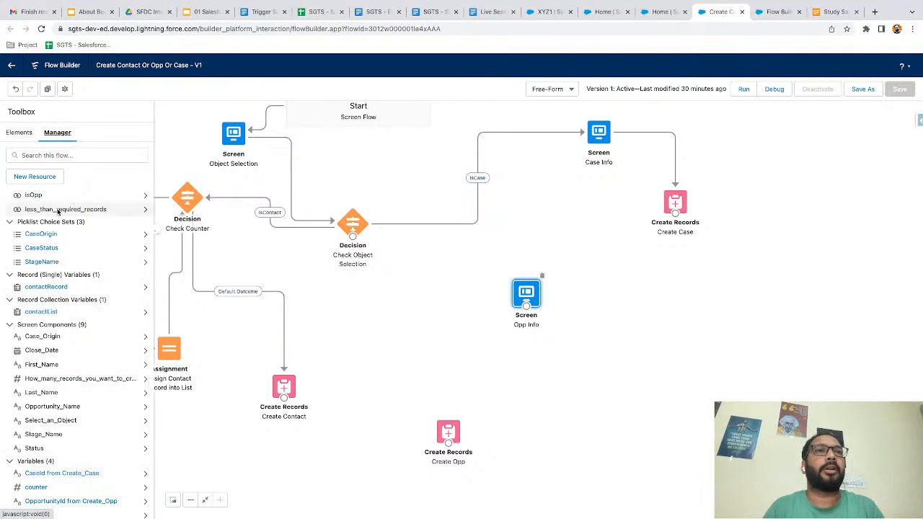
pyautogui.click(20, 132)
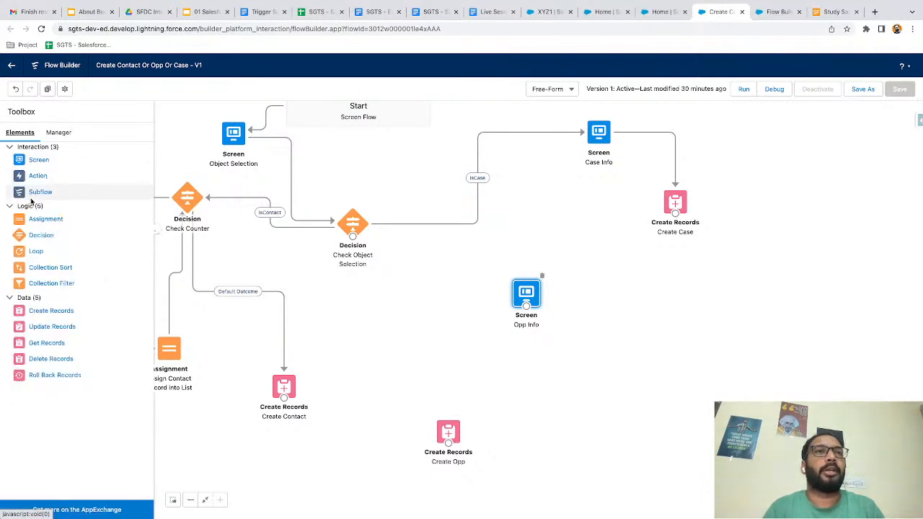
pyautogui.moveTo(36, 243); pyautogui.dragTo(429, 264)
pyautogui.write('Check Counter for Opp')
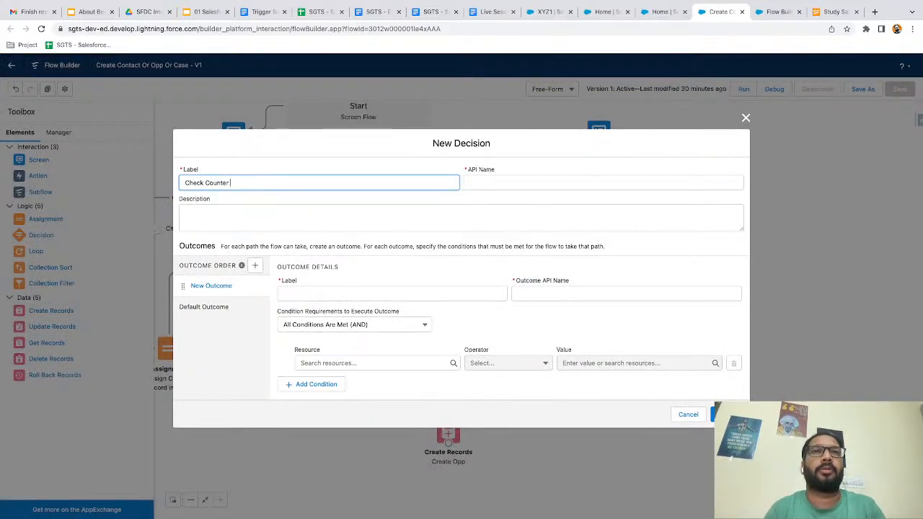
# Step: Label the new decision's outcome "counter less than required" with the API name counter_less_than_required
pyautogui.click(334, 296)
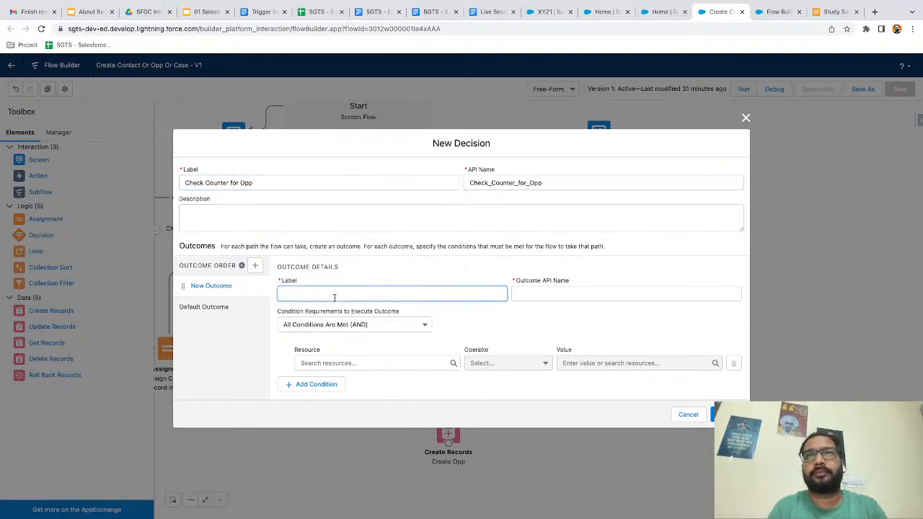
pyautogui.write('cou')
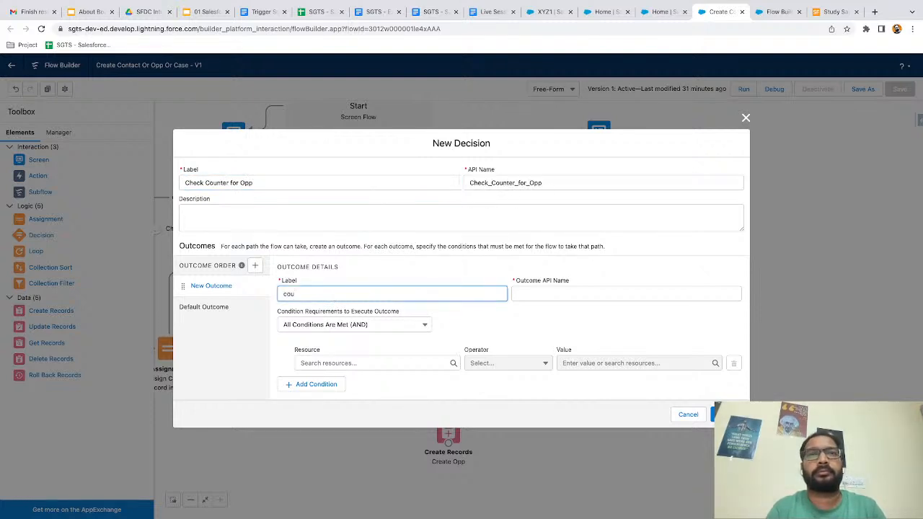
pyautogui.write('ter ')
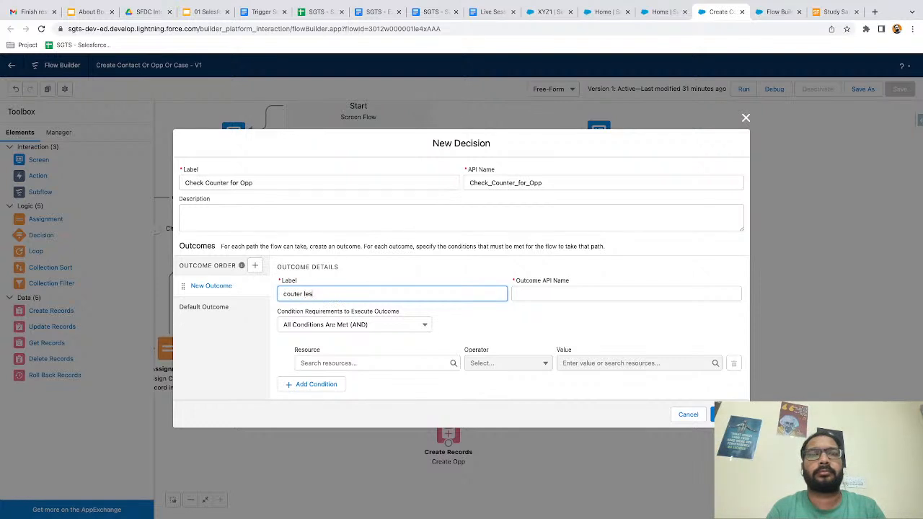
pyautogui.write('less than required')
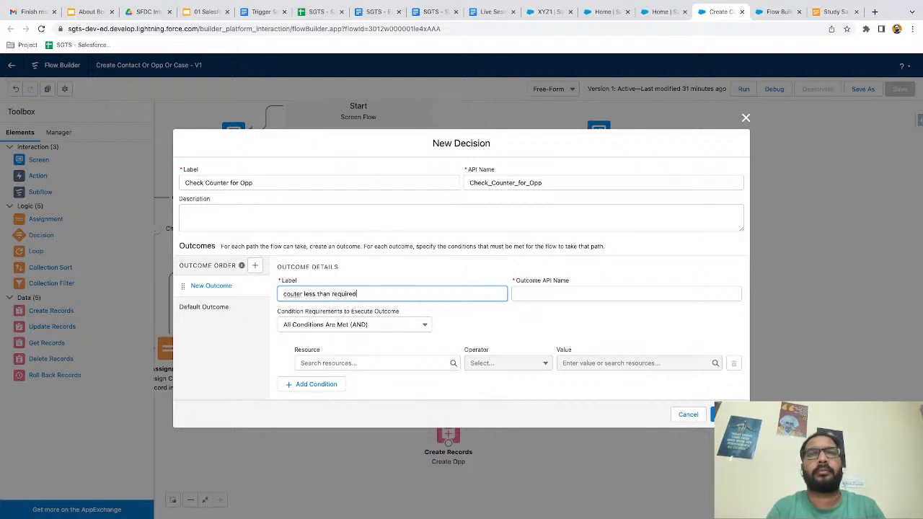
pyautogui.click(294, 296)
pyautogui.write('n')
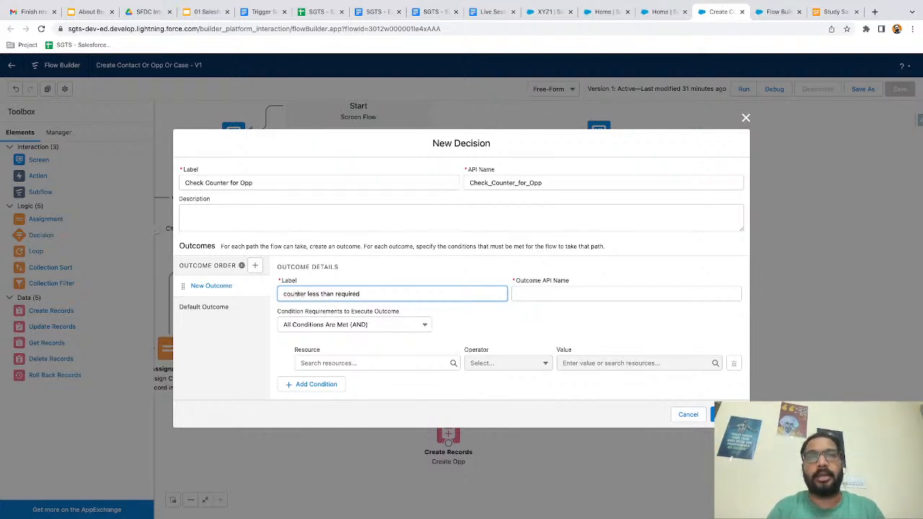
pyautogui.click(547, 315)
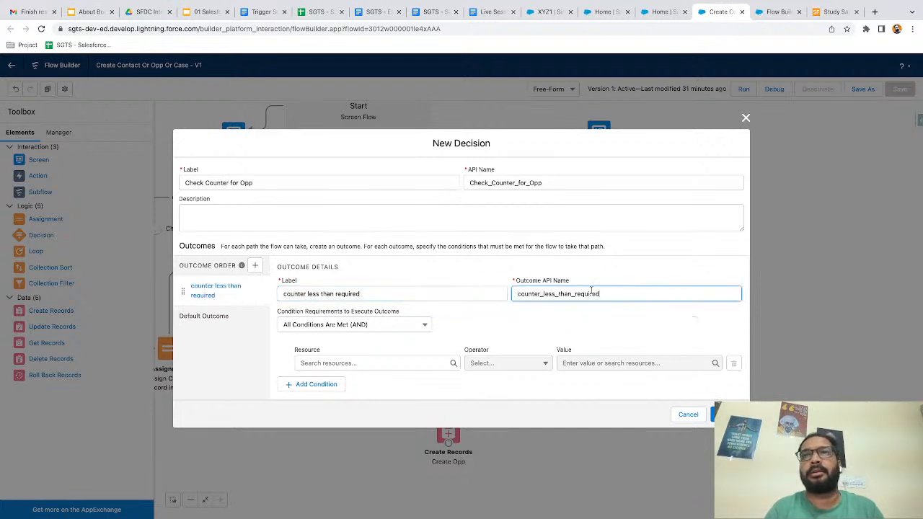
pyautogui.click(608, 289)
# Step: Set the outcome's condition to counter Less Than or Equal How_many_records_you_want_to_create, and save the decision
pyautogui.click(313, 363)
pyautogui.write('count')
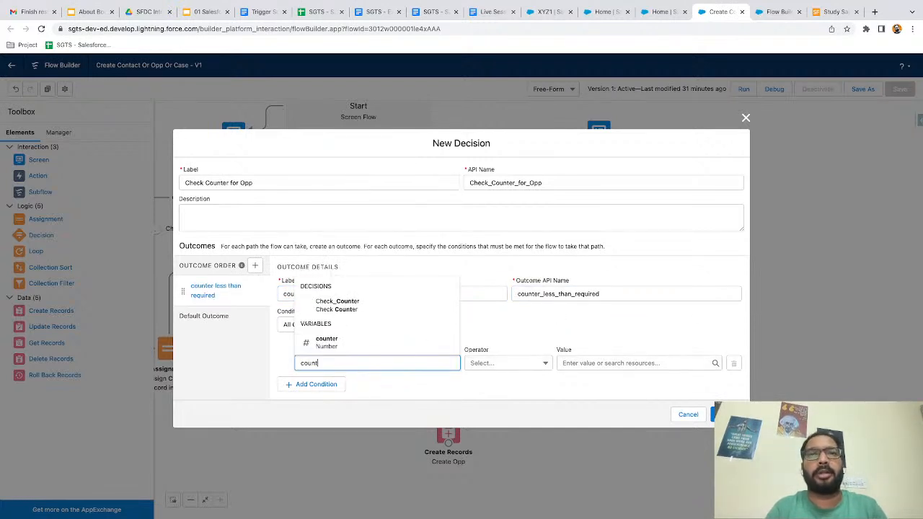
pyautogui.click(325, 336)
pyautogui.click(486, 363)
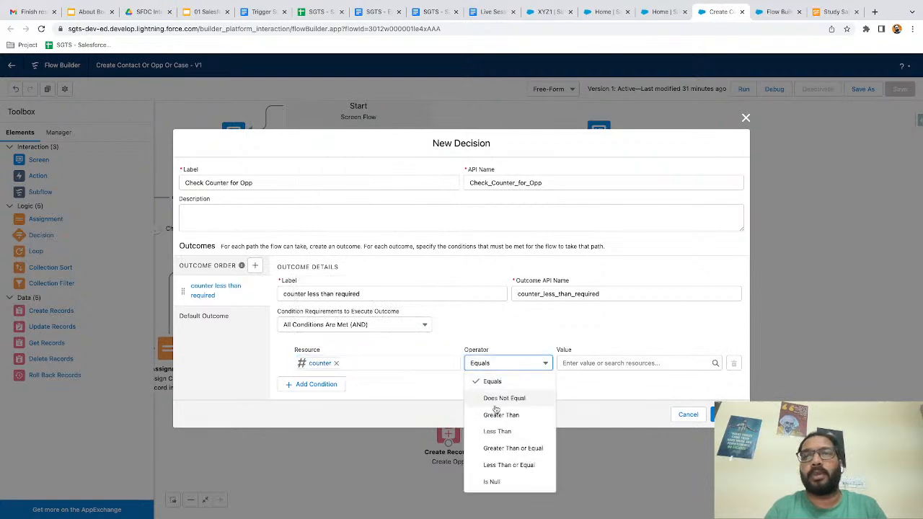
pyautogui.click(501, 466)
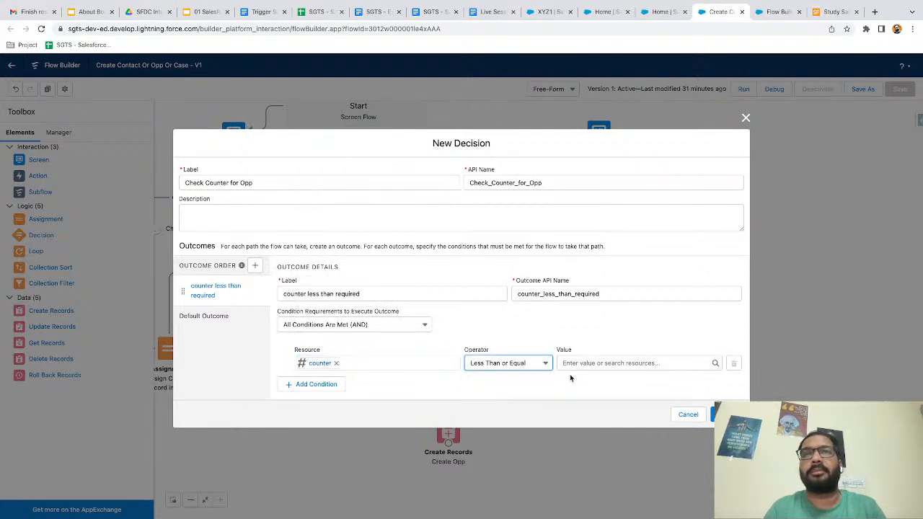
pyautogui.scroll(2, 570, 378)
pyautogui.click(574, 355)
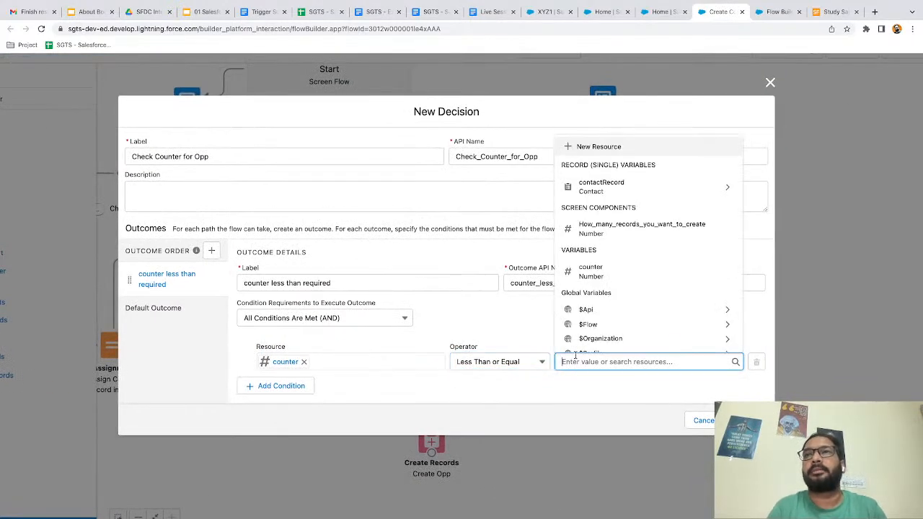
pyautogui.write('hw')
pyautogui.write('ow')
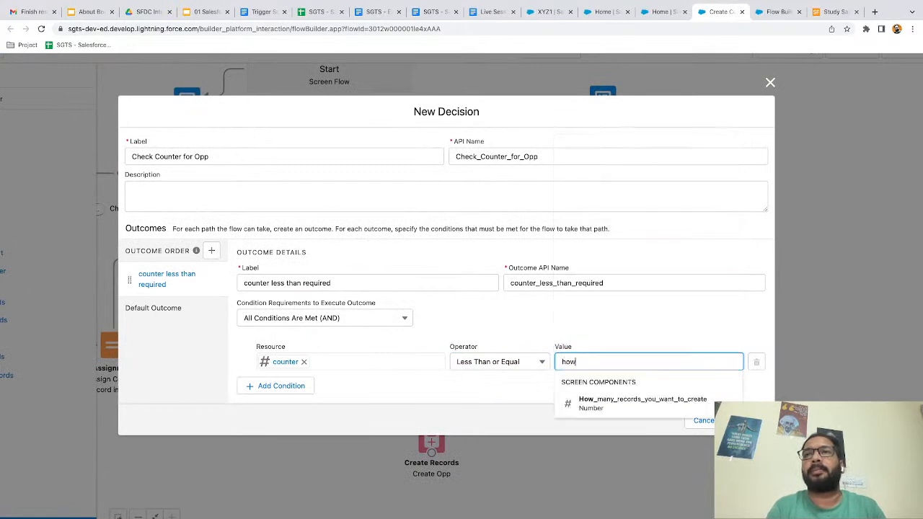
pyautogui.click(605, 403)
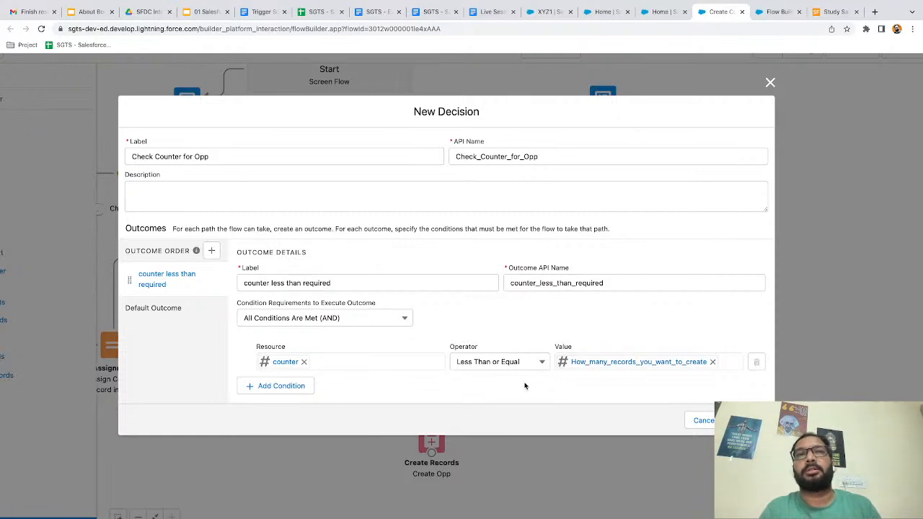
pyautogui.click(748, 420)
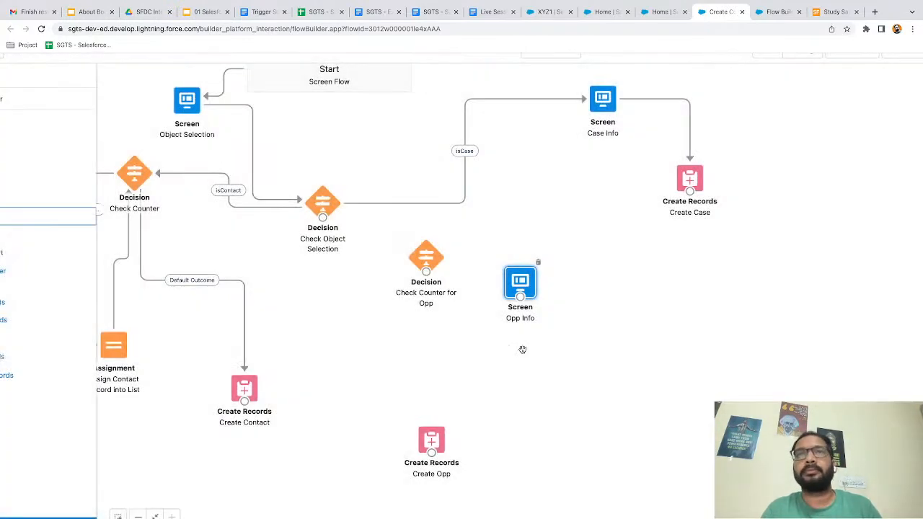
# Step: Align Opp Info beside Check Counter for Opp, and connect Check Object Selection to Check Counter for Opp with the isOpp outcome
pyautogui.moveTo(530, 281); pyautogui.dragTo(647, 326)
pyautogui.scroll(-1, 642, 321)
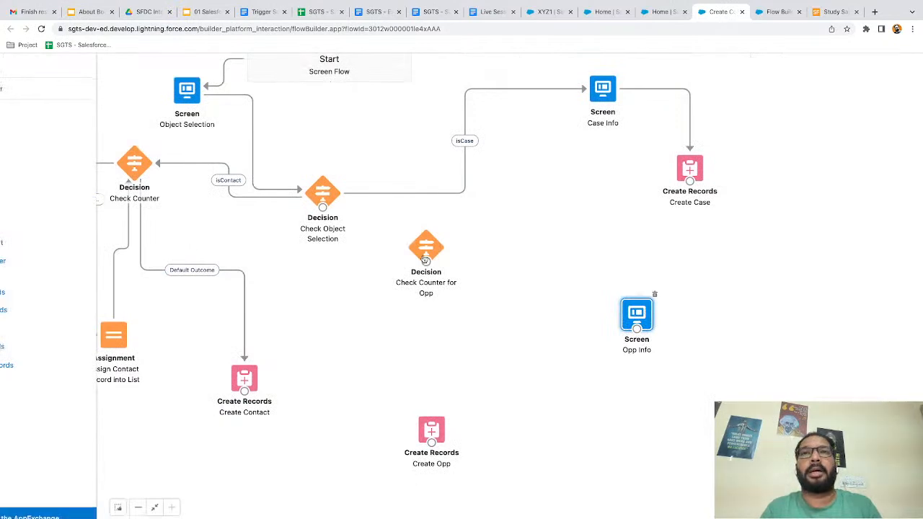
pyautogui.moveTo(427, 248)
pyautogui.mouseDown()
pyautogui.moveTo(442, 254)
pyautogui.moveTo(422, 264)
pyautogui.mouseUp()
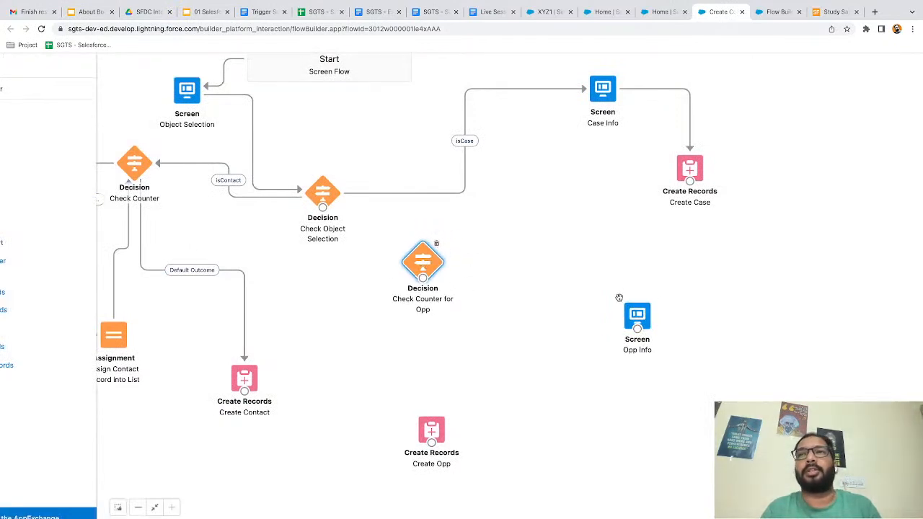
pyautogui.moveTo(634, 321); pyautogui.dragTo(522, 269)
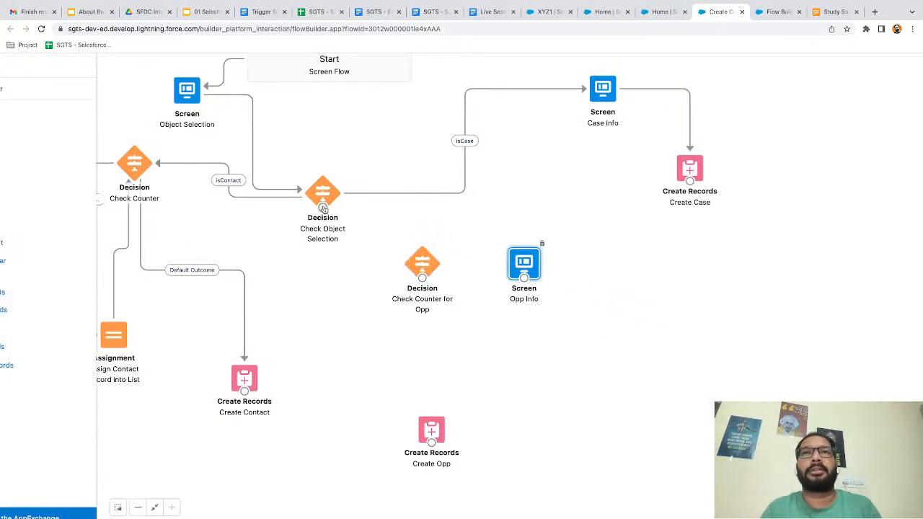
pyautogui.doubleClick(412, 264)
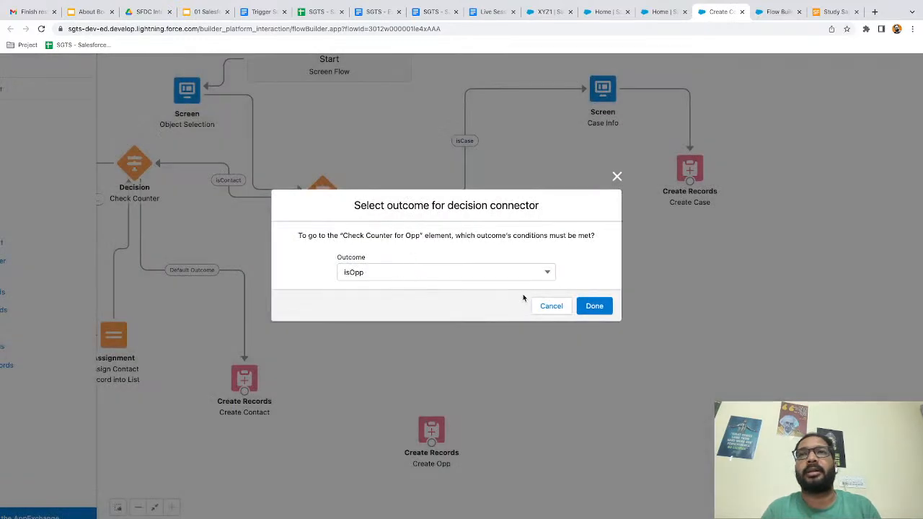
pyautogui.click(596, 307)
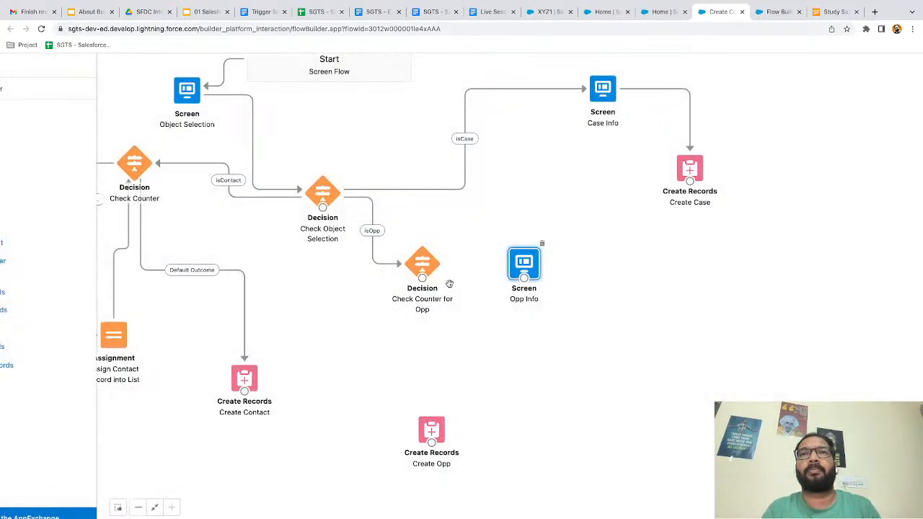
# Step: Connect Check Counter for Opp to Opp Info with the "counter less than required" outcome, check Opp Info's fields, and space the screen further away
pyautogui.moveTo(427, 279); pyautogui.dragTo(525, 274)
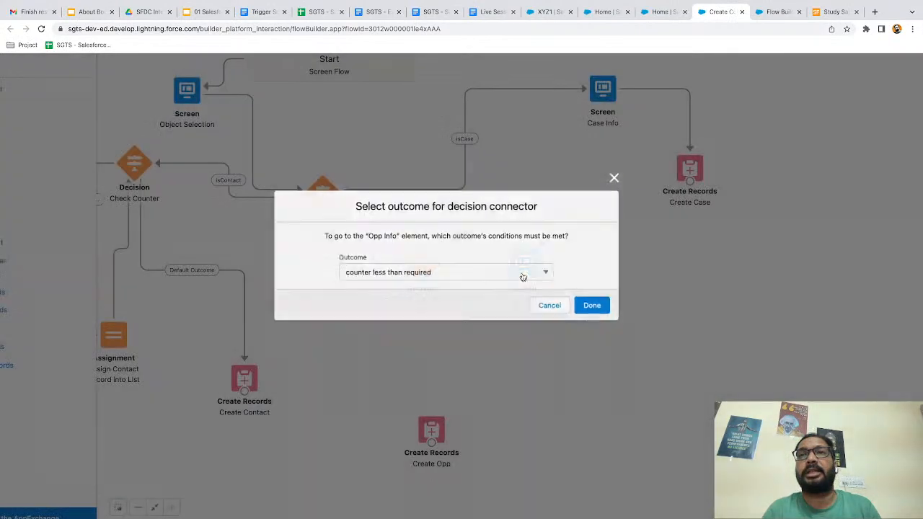
pyautogui.click(595, 306)
pyautogui.doubleClick(525, 263)
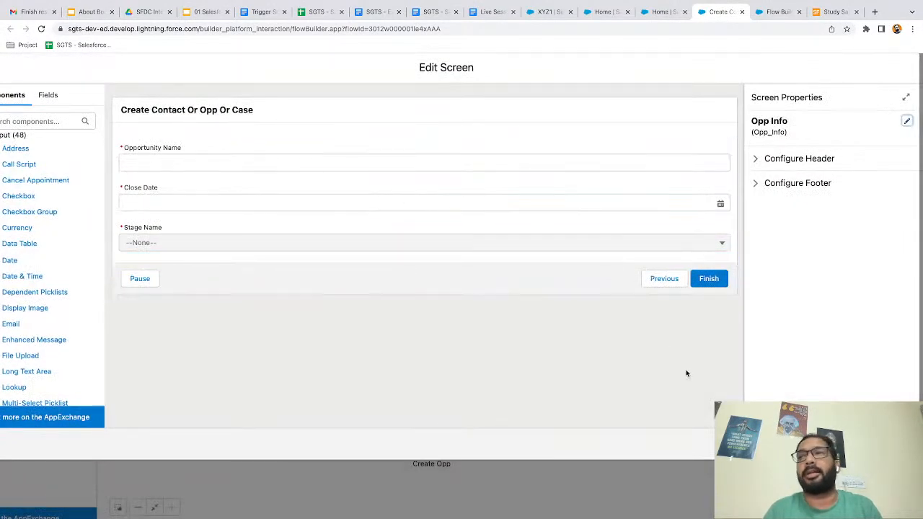
pyautogui.click(892, 445)
pyautogui.moveTo(537, 270); pyautogui.dragTo(563, 271)
# Step: Start a new resource of type Variable with the API name OppRecord
pyautogui.hscroll(-2, 395, 287)
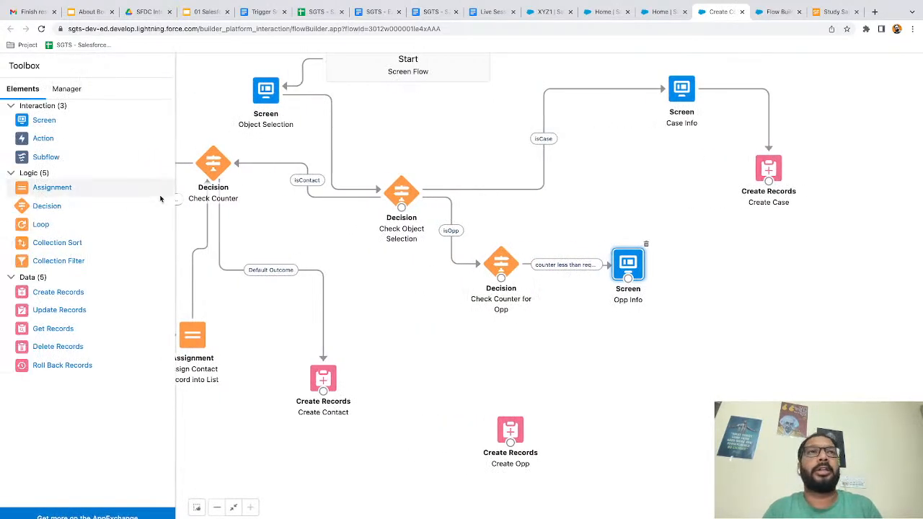
pyautogui.scroll(1, 161, 199)
pyautogui.click(67, 138)
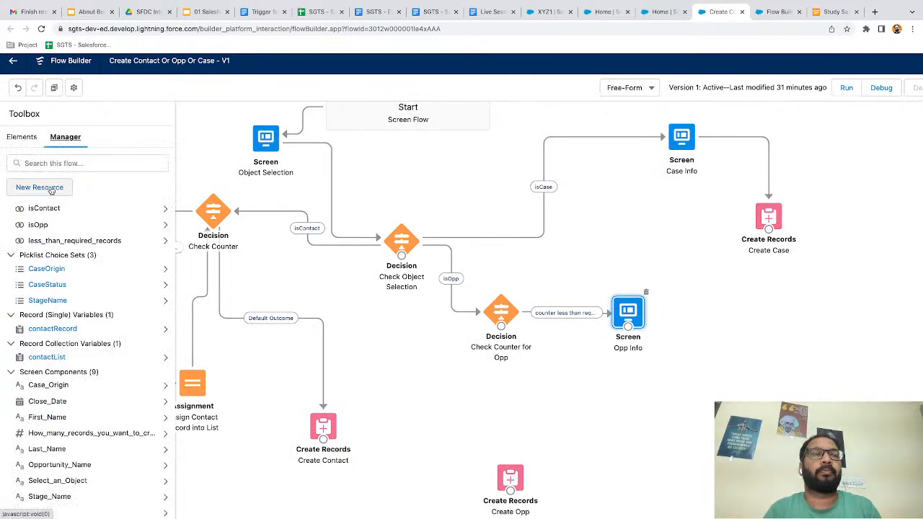
pyautogui.click(51, 189)
pyautogui.hscroll(1, 376, 262)
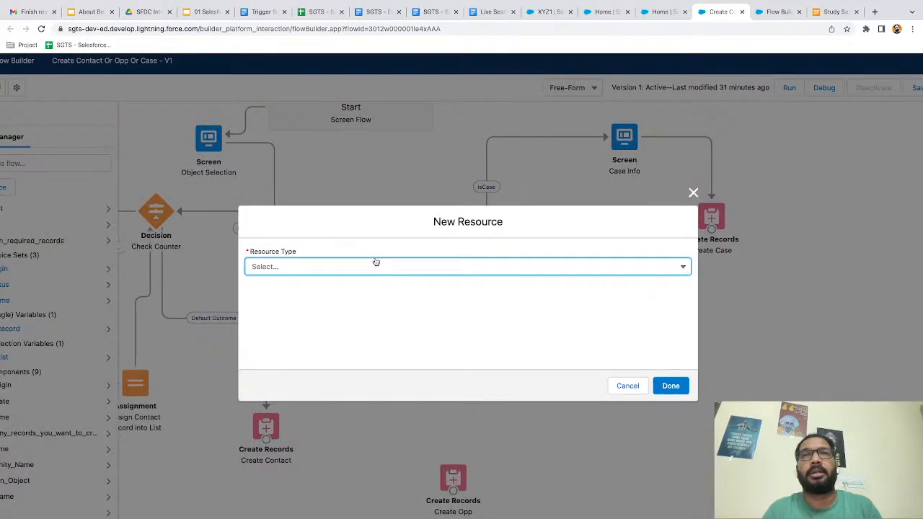
pyautogui.scroll(3, 376, 262)
pyautogui.scroll(-1, 376, 262)
pyautogui.click(268, 240)
pyautogui.click(227, 233)
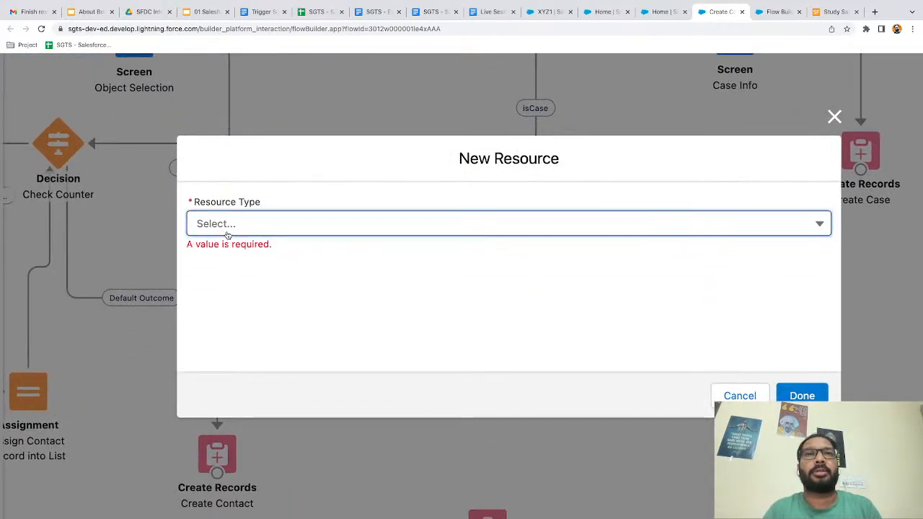
pyautogui.click(231, 254)
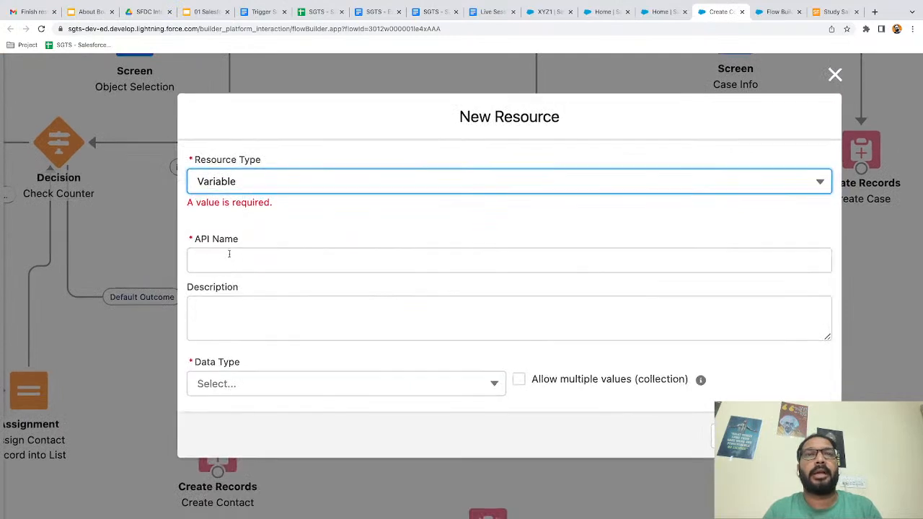
pyautogui.scroll(-1, 229, 254)
pyautogui.click(233, 202)
pyautogui.write('OppRecord')
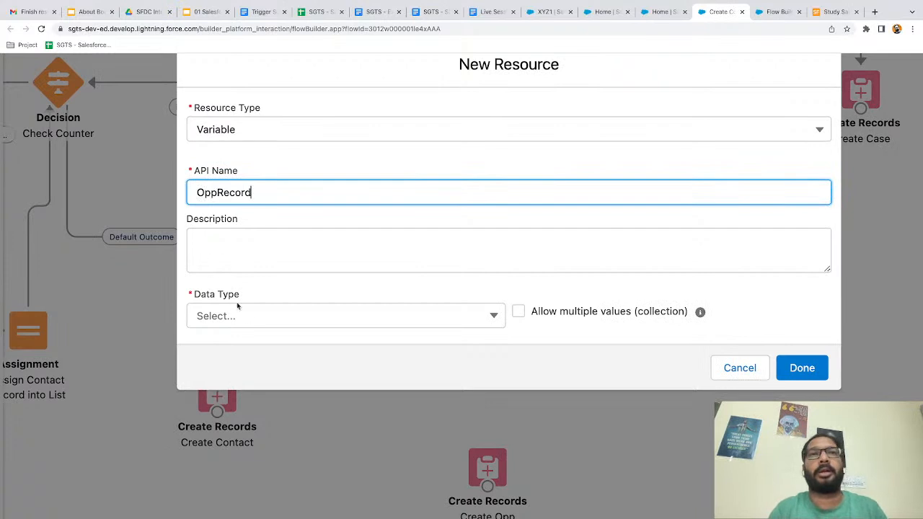
# Step: Give the OppRecord variable the Record data type with Opportunity as its object, and save it
pyautogui.click(240, 315)
pyautogui.click(244, 66)
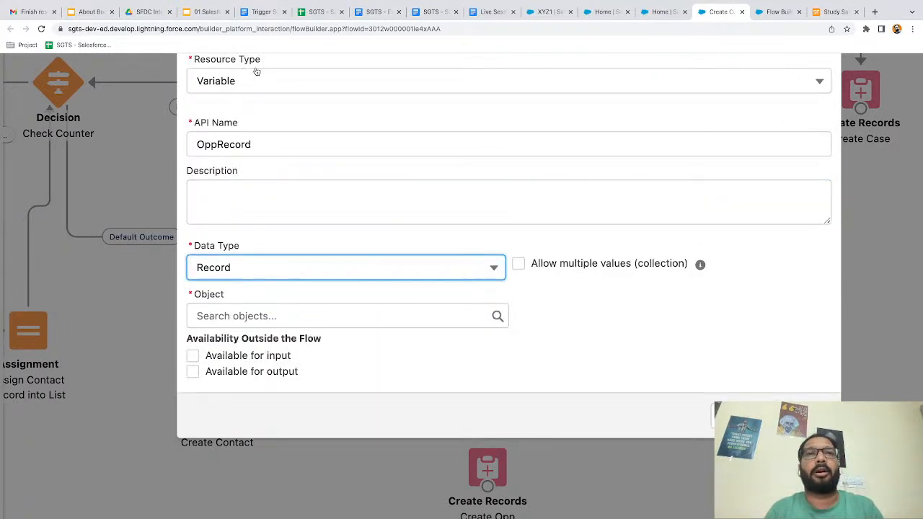
pyautogui.click(273, 316)
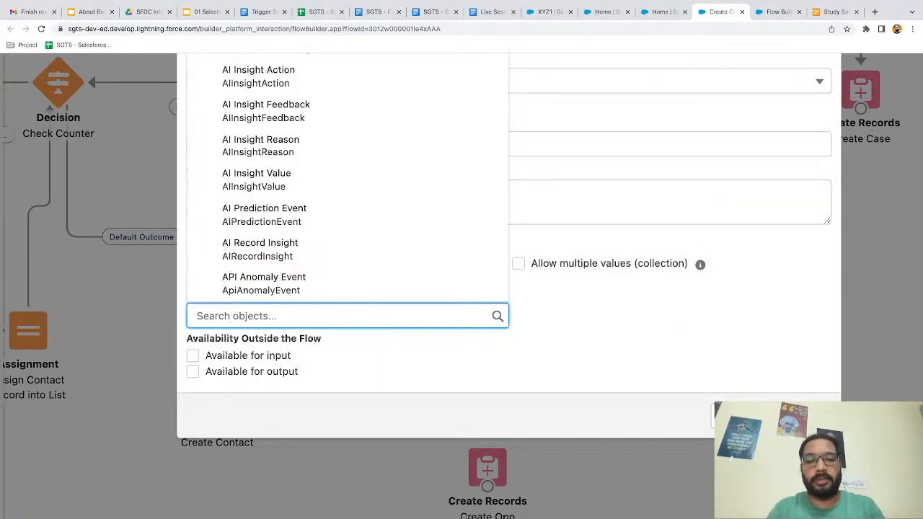
pyautogui.write('opportunity')
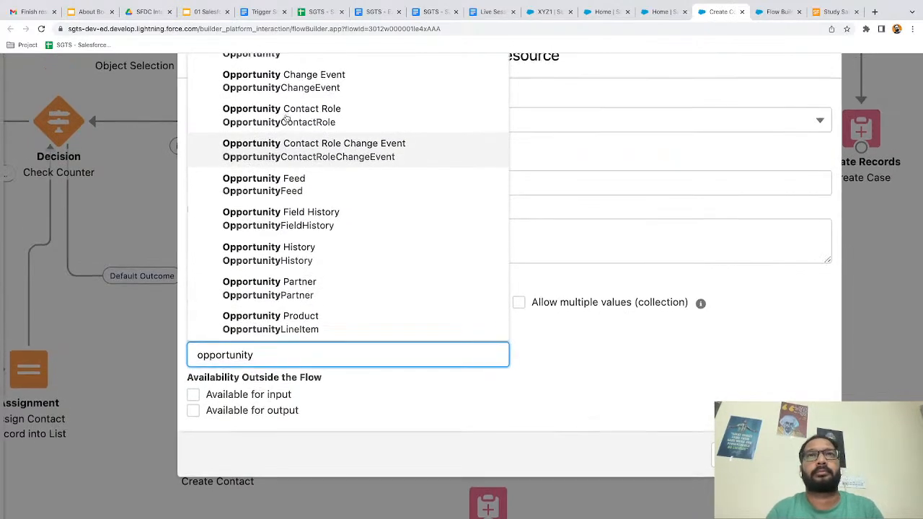
pyautogui.scroll(1, 286, 119)
pyautogui.click(271, 94)
pyautogui.click(537, 402)
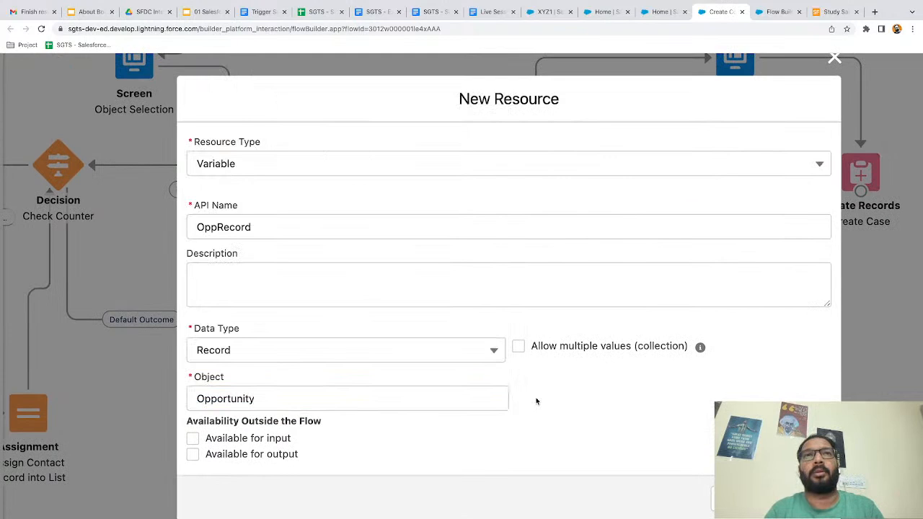
pyautogui.scroll(-1, 371, 302)
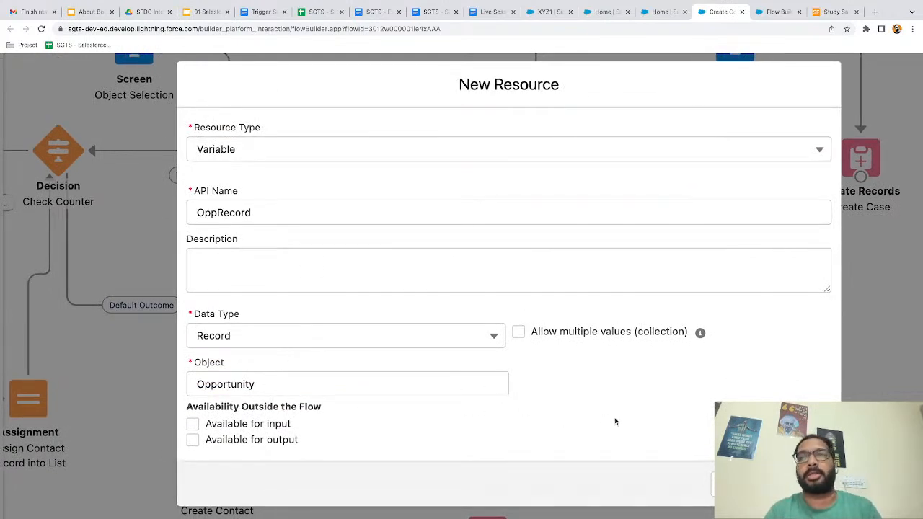
pyautogui.click(805, 484)
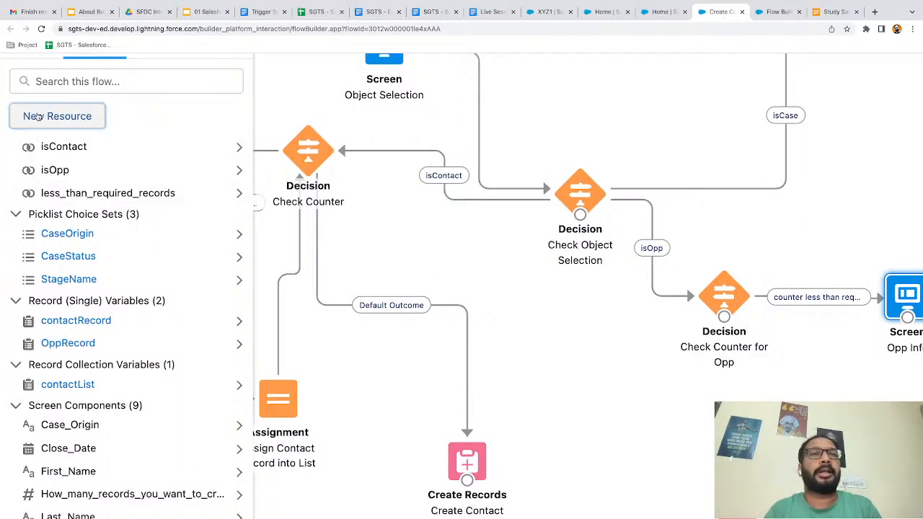
# Step: Start another new resource of type Variable with the API name OppList
pyautogui.click(38, 116)
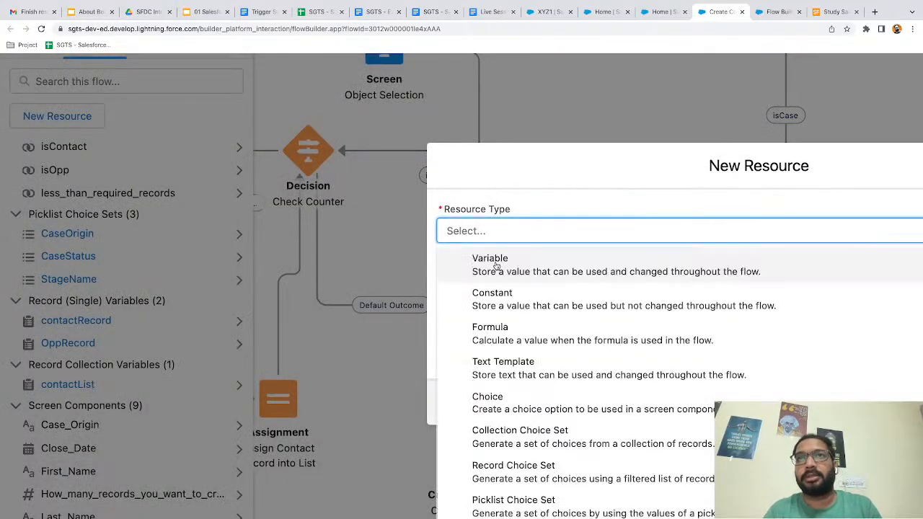
pyautogui.click(497, 267)
pyautogui.click(221, 260)
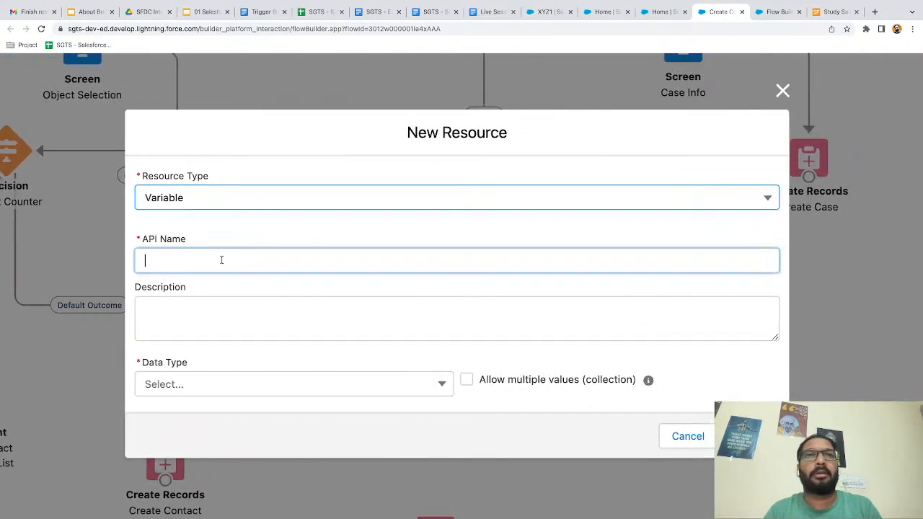
pyautogui.write('OppList')
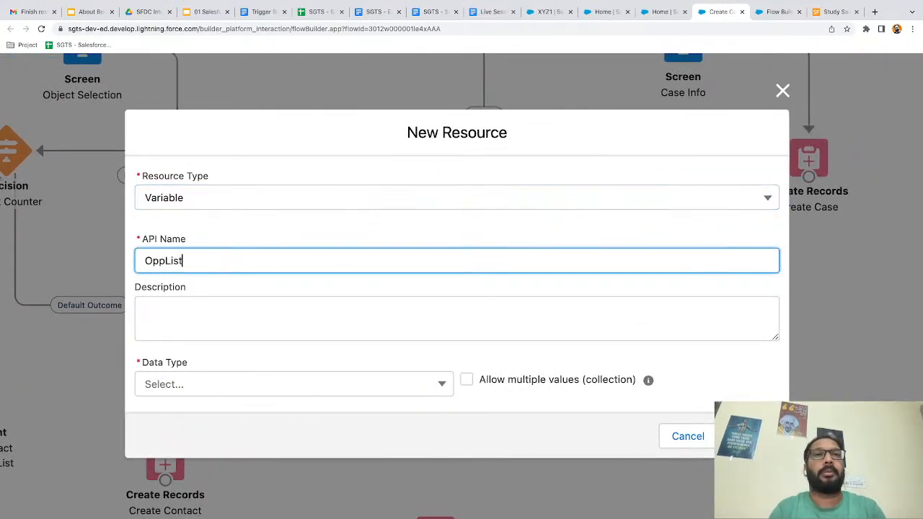
pyautogui.click(226, 287)
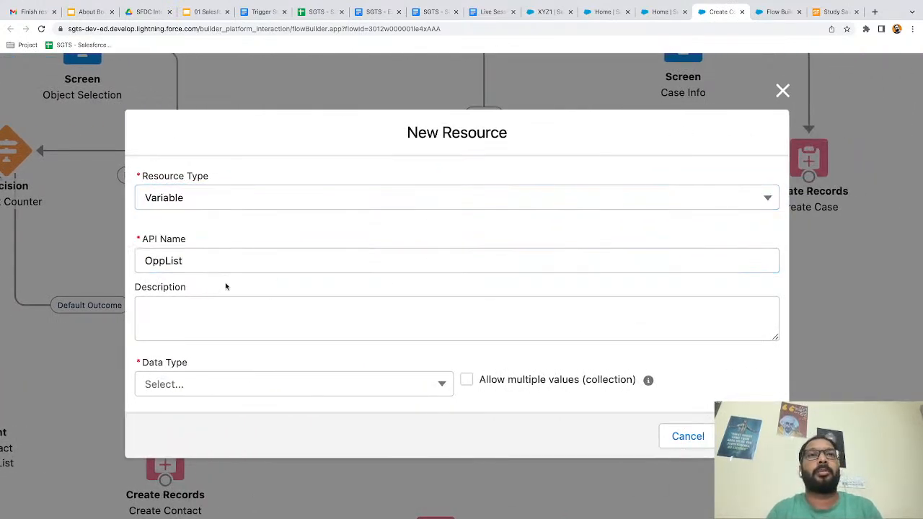
# Step: Make OppList a Record variable on the Opportunity object that allows multiple values, and save it
pyautogui.click(253, 384)
pyautogui.click(190, 135)
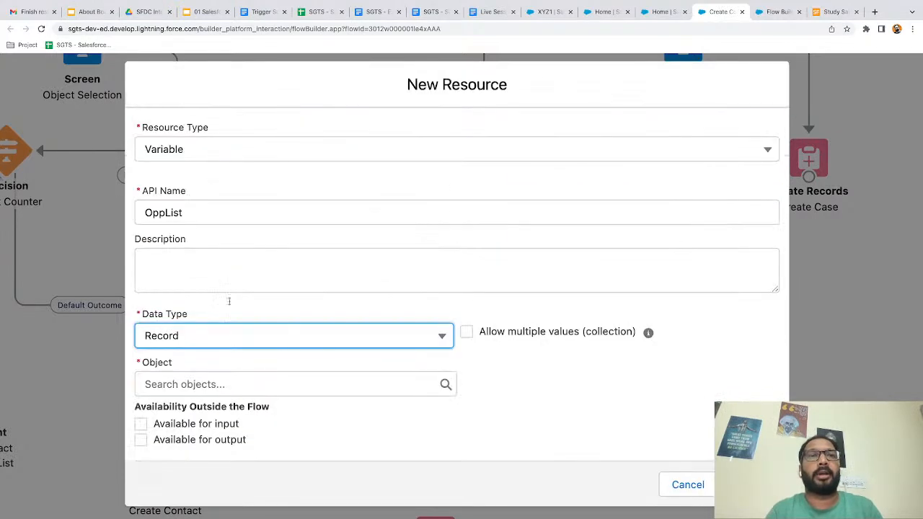
pyautogui.click(186, 373)
pyautogui.write('oppor')
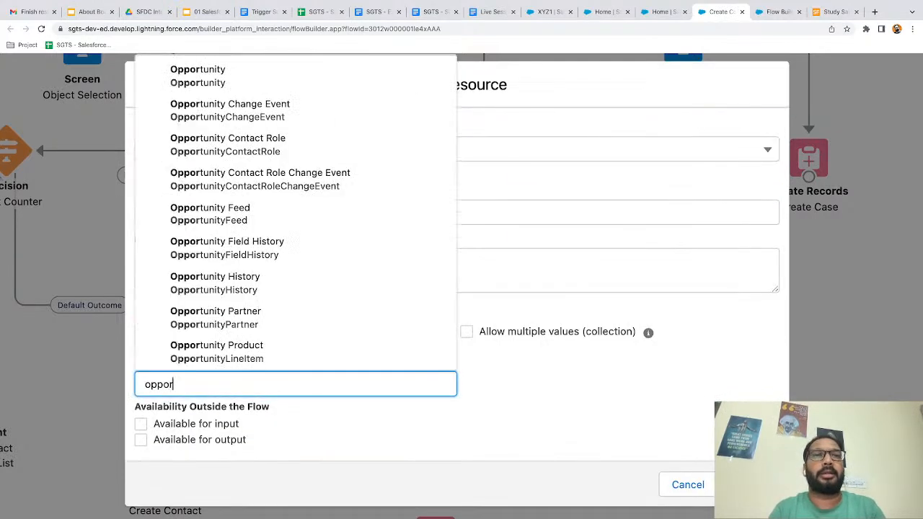
pyautogui.write('tunity')
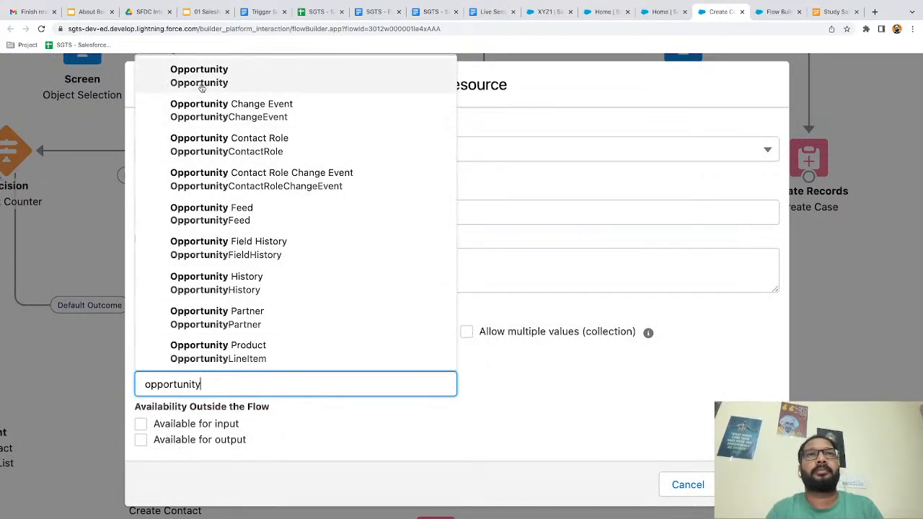
pyautogui.click(198, 76)
pyautogui.click(536, 361)
pyautogui.click(466, 333)
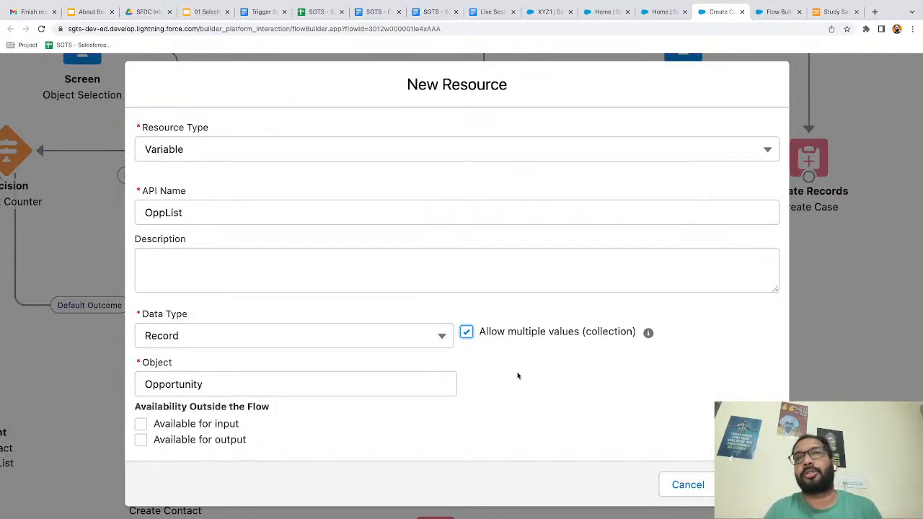
pyautogui.click(752, 484)
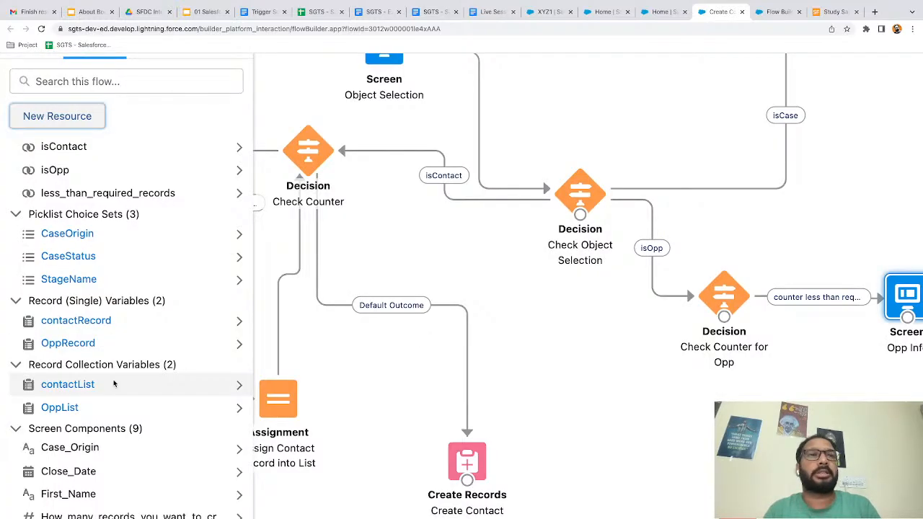
# Step: Move the Check Counter for Opp decision and the Opp Info screen further up the canvas, away from Create Opp
pyautogui.scroll(-3, 82, 331)
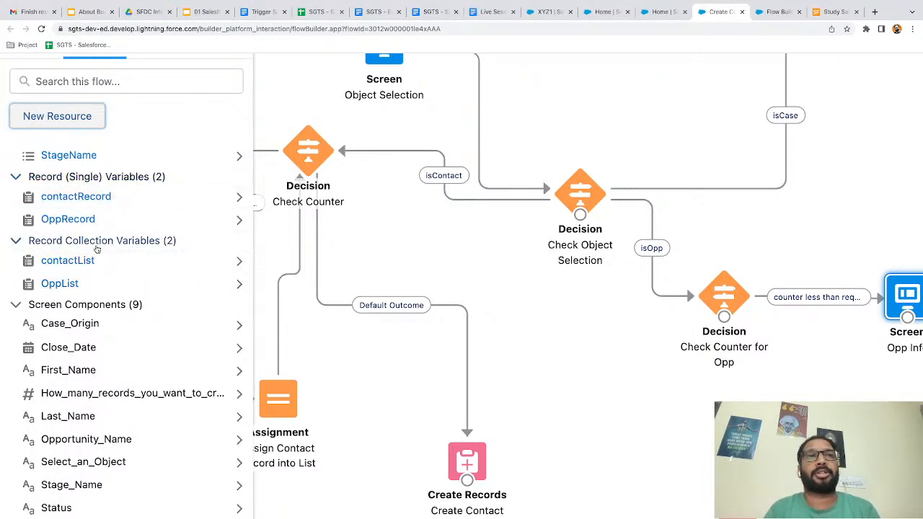
pyautogui.click(593, 346)
pyautogui.moveTo(592, 347); pyautogui.dragTo(635, 279)
pyautogui.scroll(-5, 374, 285)
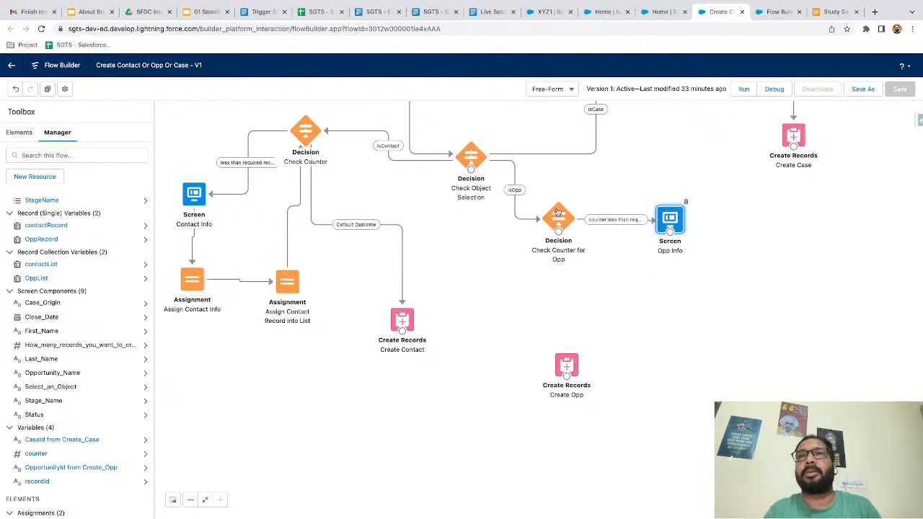
pyautogui.moveTo(557, 217); pyautogui.dragTo(571, 192)
pyautogui.moveTo(674, 208); pyautogui.dragTo(690, 189)
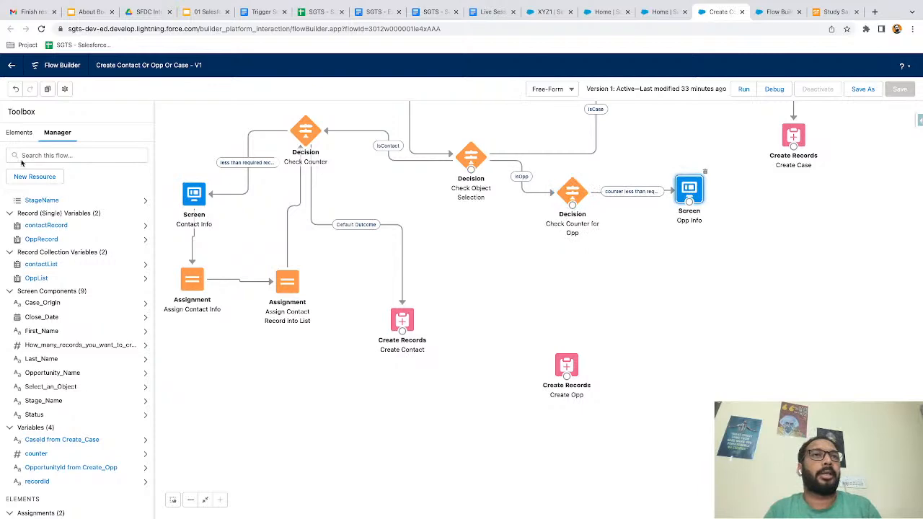
# Step: Add an Assignment element to the canvas below Check Object Selection, labelled Assign Opp Info
pyautogui.click(19, 132)
pyautogui.moveTo(32, 221); pyautogui.dragTo(435, 264)
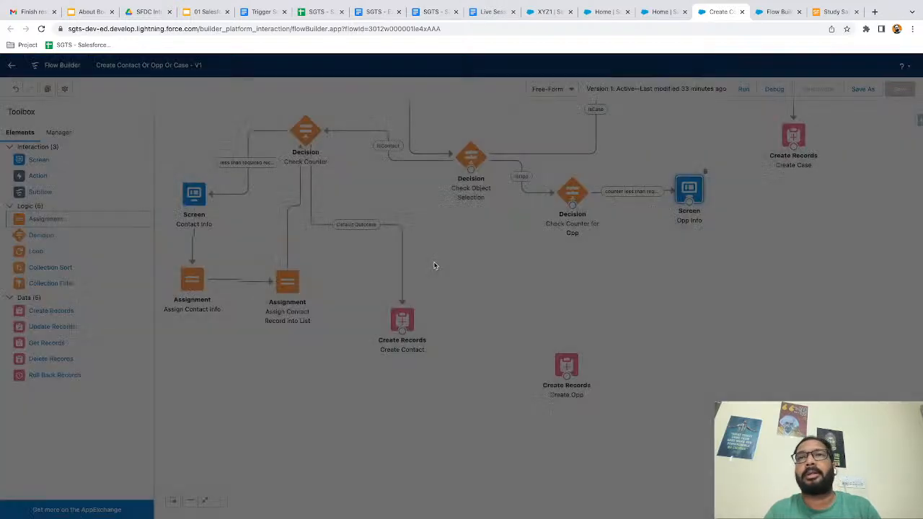
pyautogui.write('Assign Opp Info')
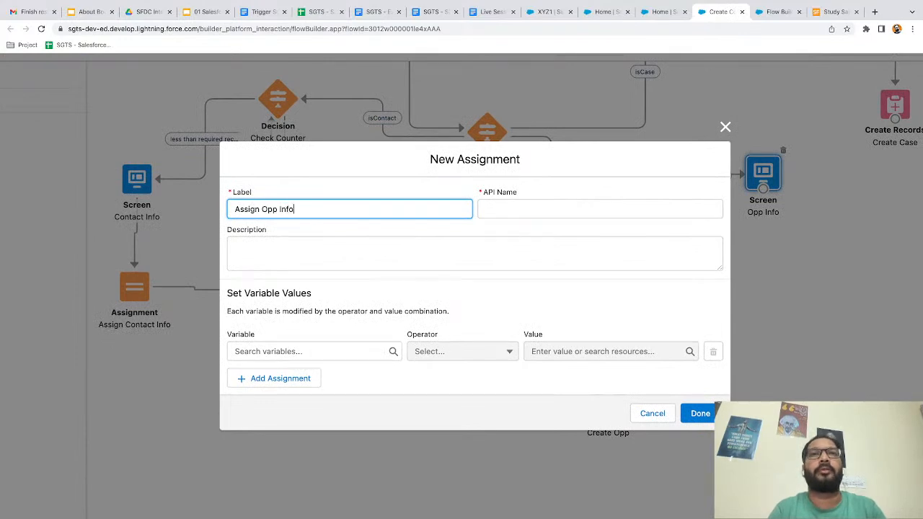
# Step: Assign the Opportunity_Name screen component to OppRecord > Name with the Equals operator
pyautogui.click(295, 347)
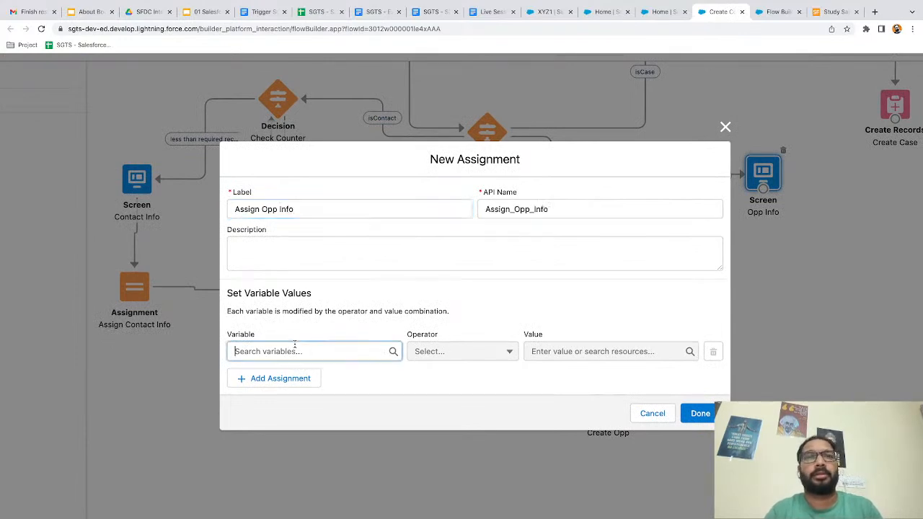
pyautogui.write('opp')
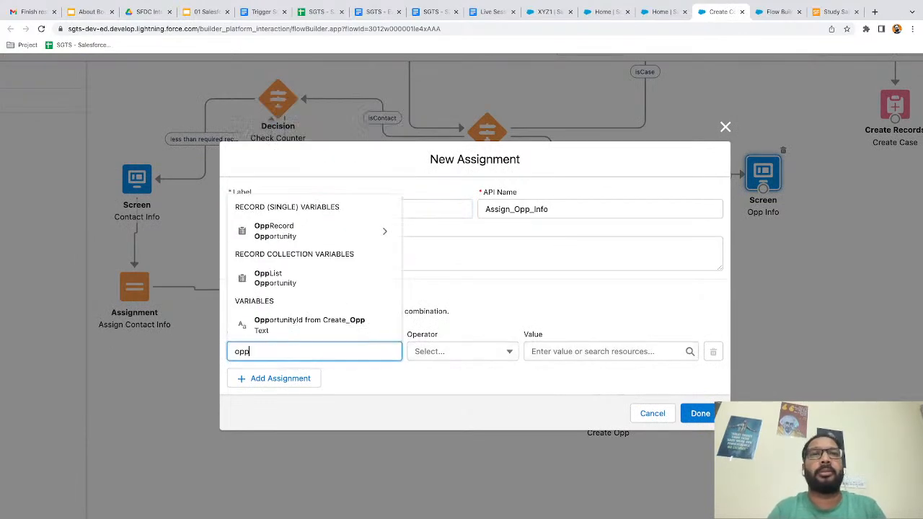
pyautogui.click(282, 229)
pyautogui.write('name')
pyautogui.click(287, 297)
pyautogui.click(563, 359)
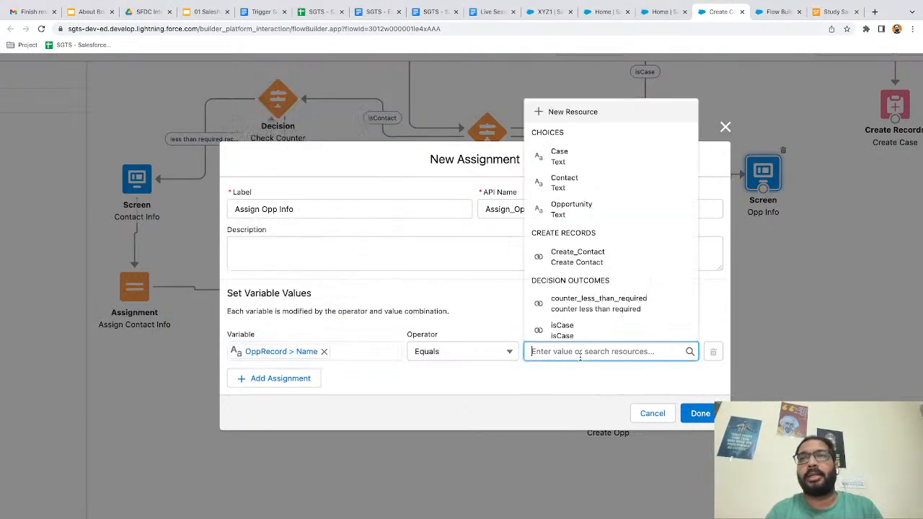
pyautogui.write('name')
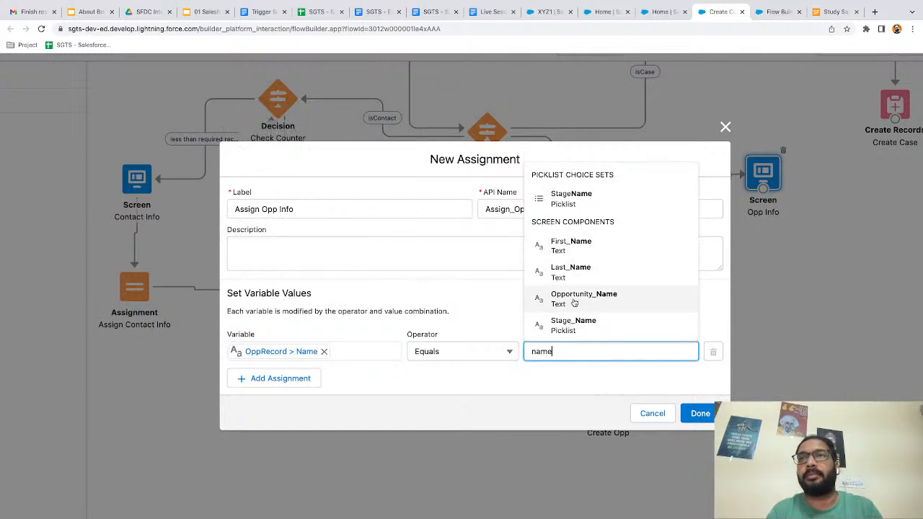
pyautogui.click(575, 298)
pyautogui.scroll(-2, 394, 397)
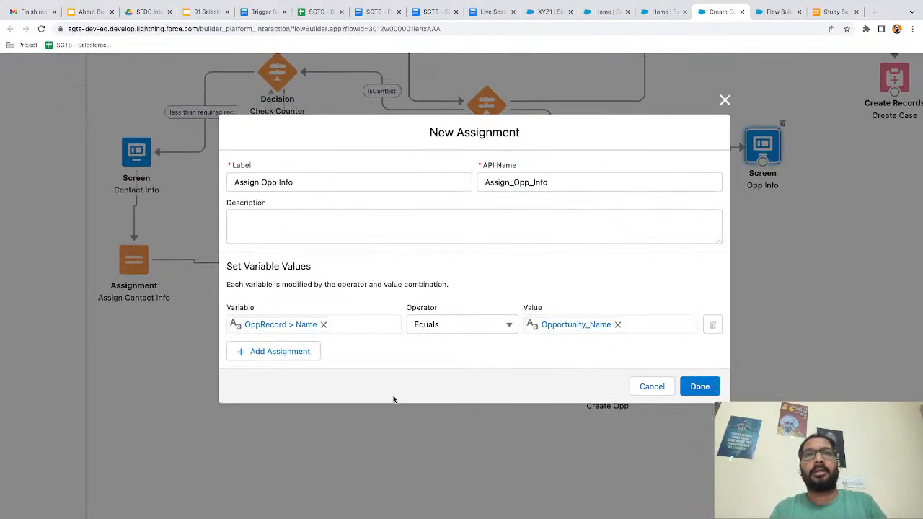
# Step: Add a second assignment setting OppRecord > Close Date equal to the Close_Date screen component
pyautogui.click(259, 334)
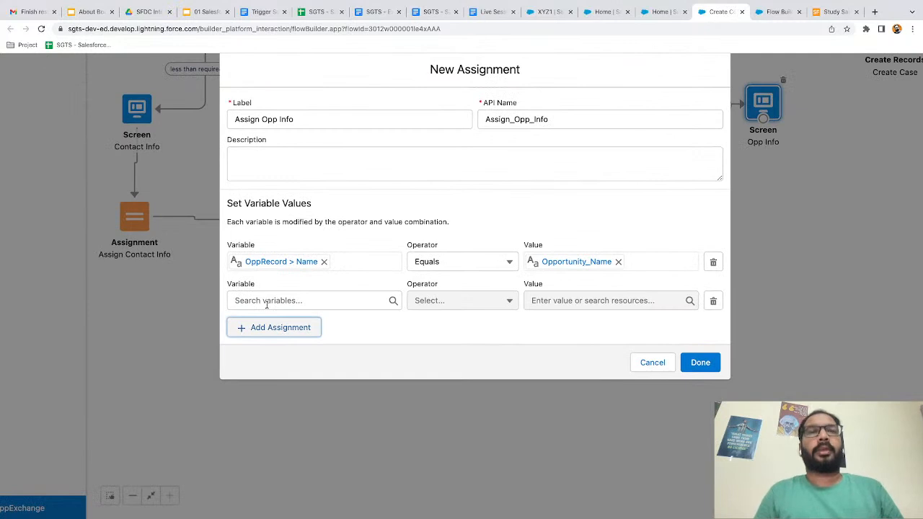
pyautogui.click(266, 302)
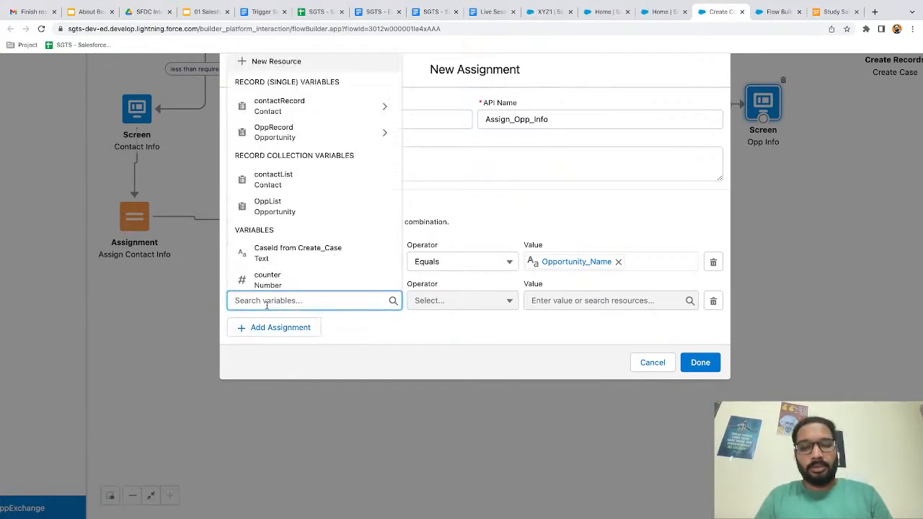
pyautogui.write('opp')
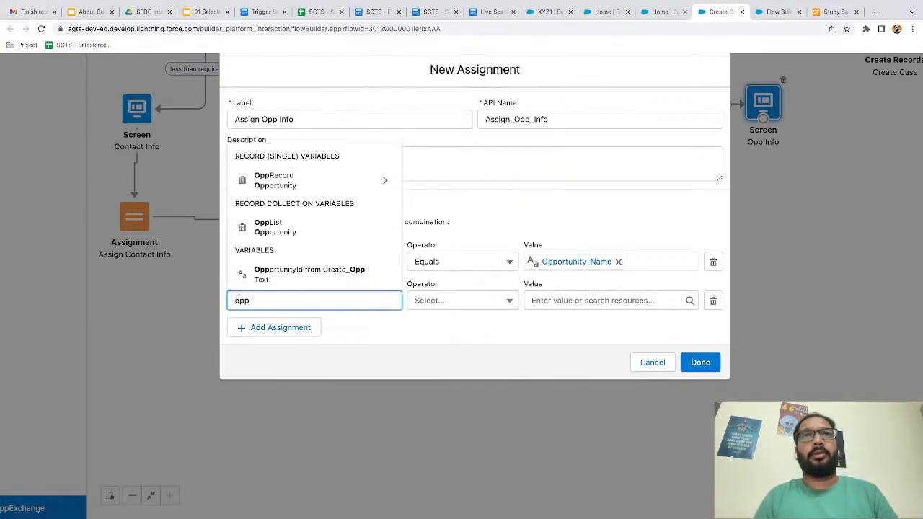
pyautogui.click(279, 182)
pyautogui.write('close')
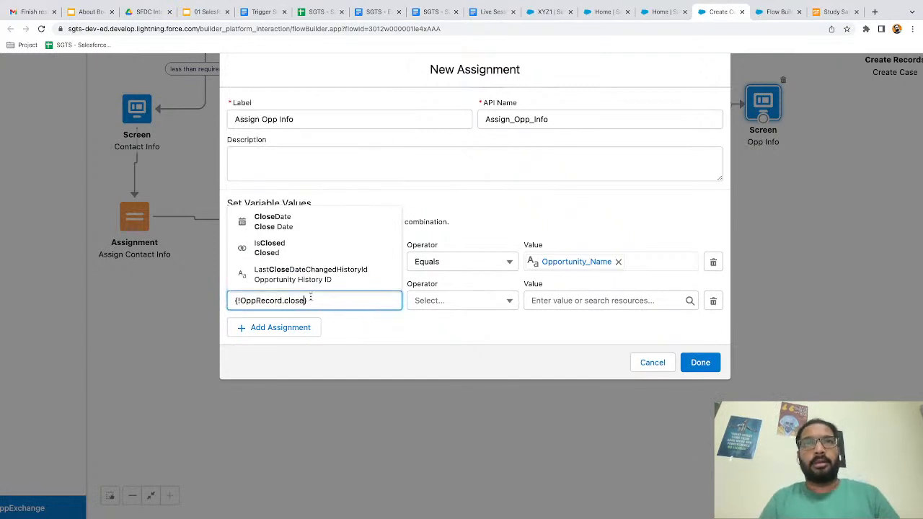
pyautogui.click(289, 229)
pyautogui.click(545, 300)
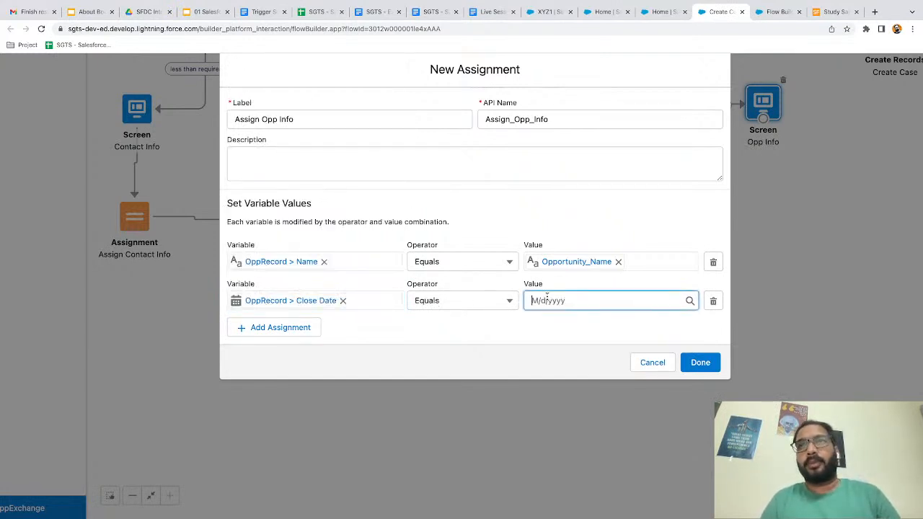
pyautogui.write('close')
pyautogui.click(571, 274)
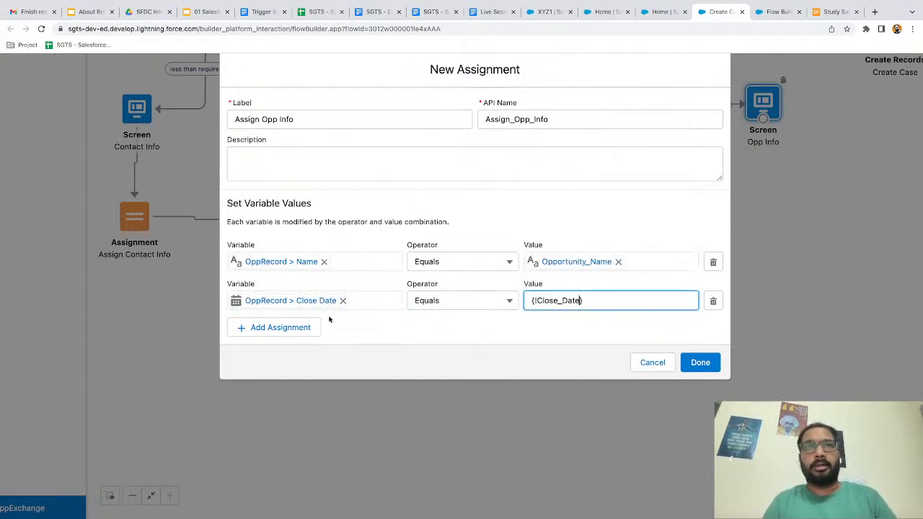
# Step: Add a third assignment setting OppRecord > Stage equal to the Stage_Name screen component
pyautogui.click(311, 326)
pyautogui.click(302, 319)
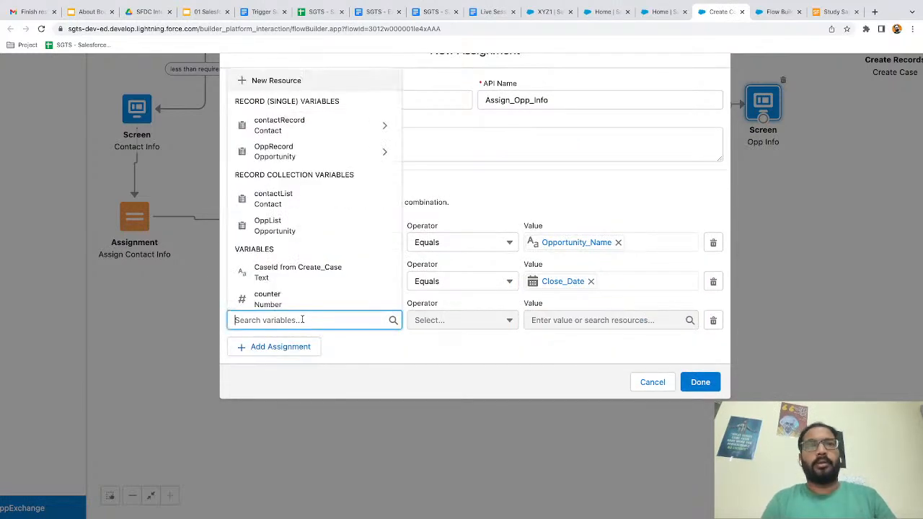
pyautogui.write('opp')
pyautogui.click(291, 209)
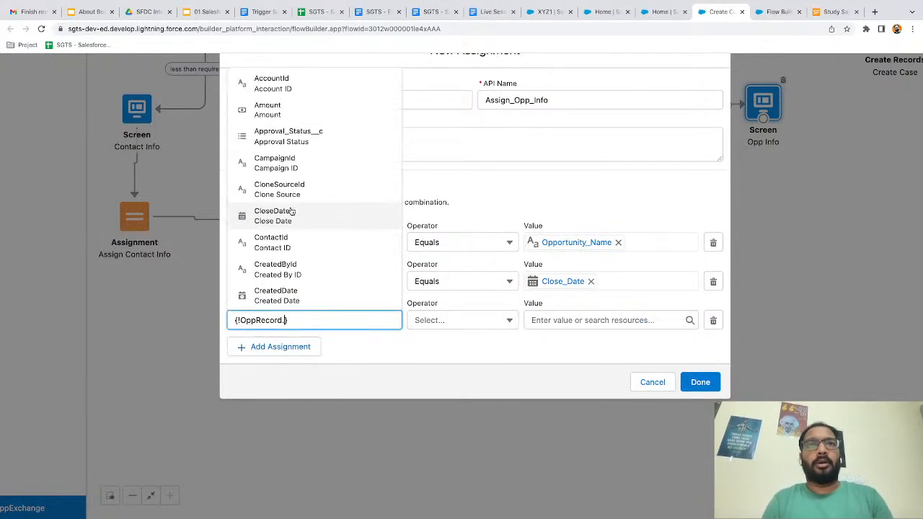
pyautogui.write('stage')
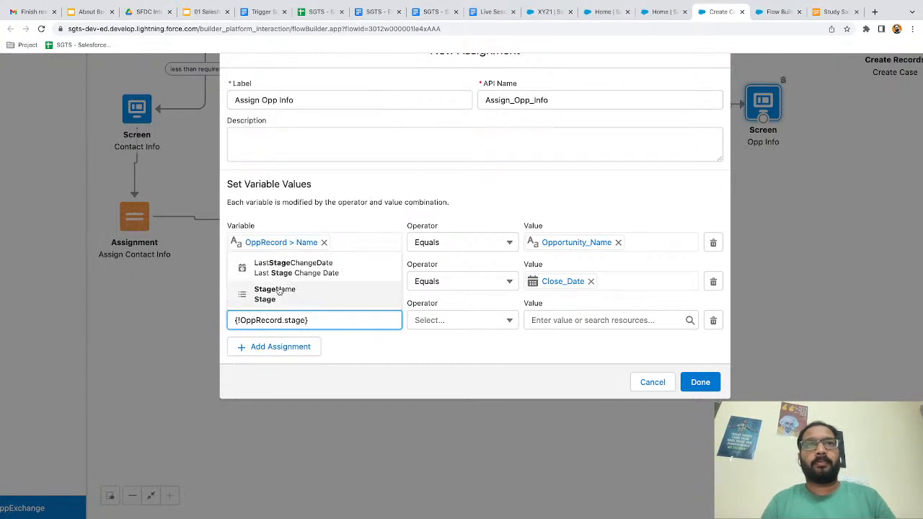
pyautogui.click(287, 292)
pyautogui.click(537, 321)
pyautogui.write('stage')
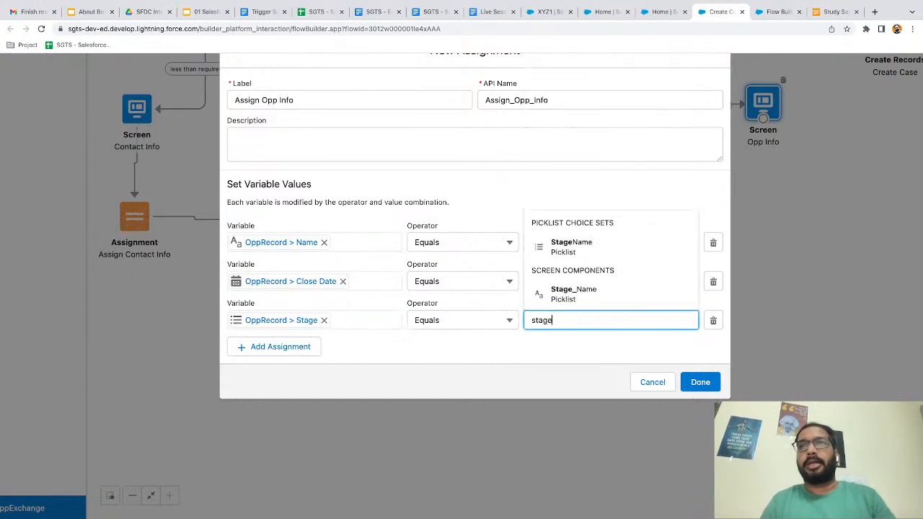
pyautogui.click(574, 297)
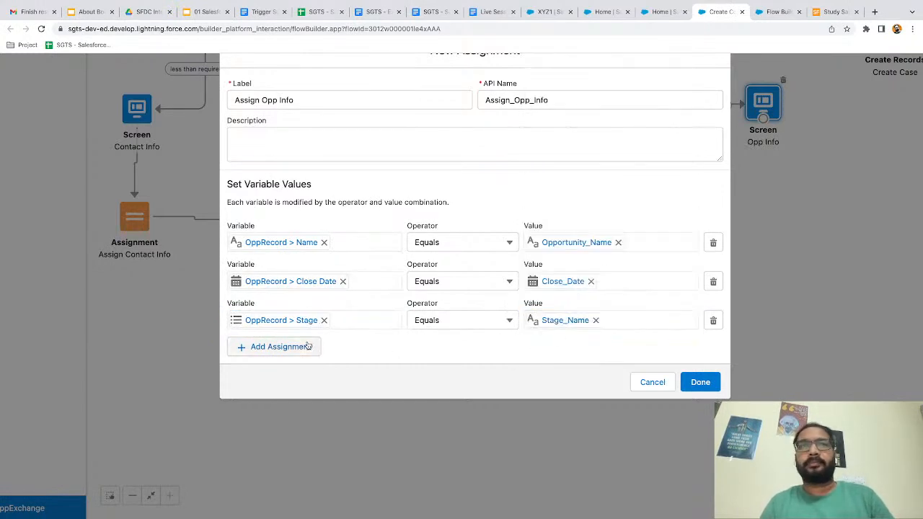
# Step: Add a fourth assignment setting OppRecord > Account ID equal to recordId
pyautogui.click(315, 347)
pyautogui.click(302, 341)
pyautogui.write('opp')
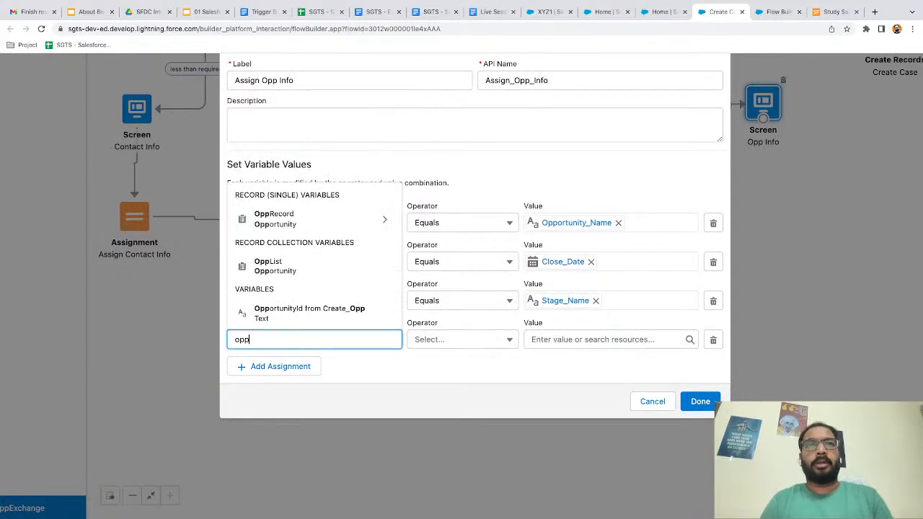
pyautogui.click(258, 225)
pyautogui.write('acc')
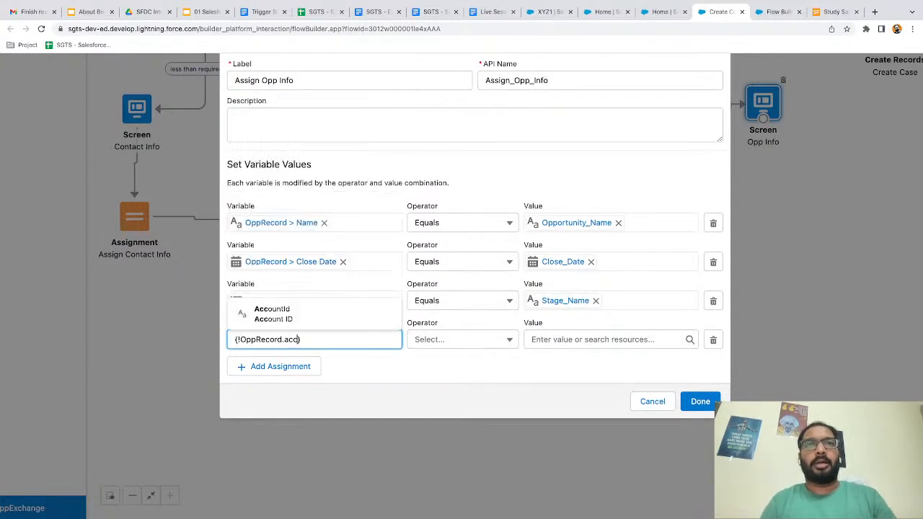
pyautogui.click(287, 315)
pyautogui.click(546, 342)
pyautogui.write('reco')
pyautogui.click(567, 314)
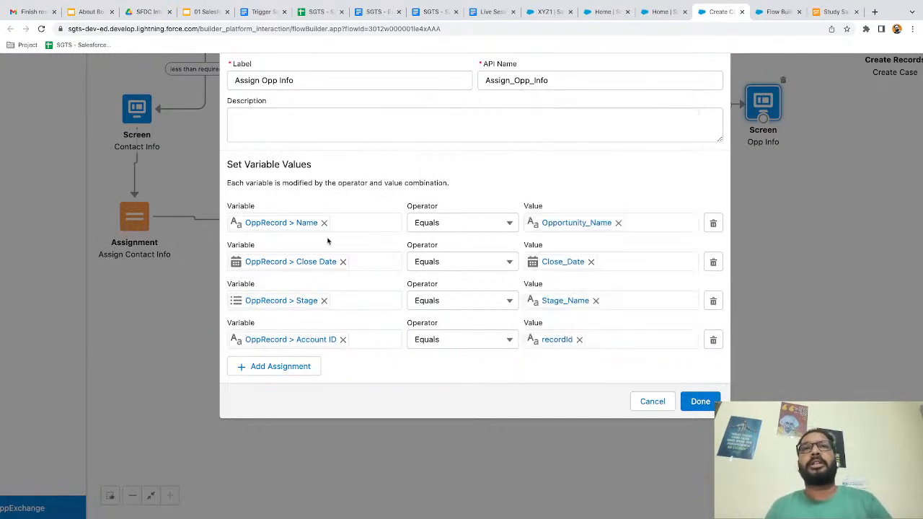
# Step: Finish the Assign Opp Info assignment and move its element directly below the Opp Info screen on the canvas
pyautogui.scroll(1, 391, 300)
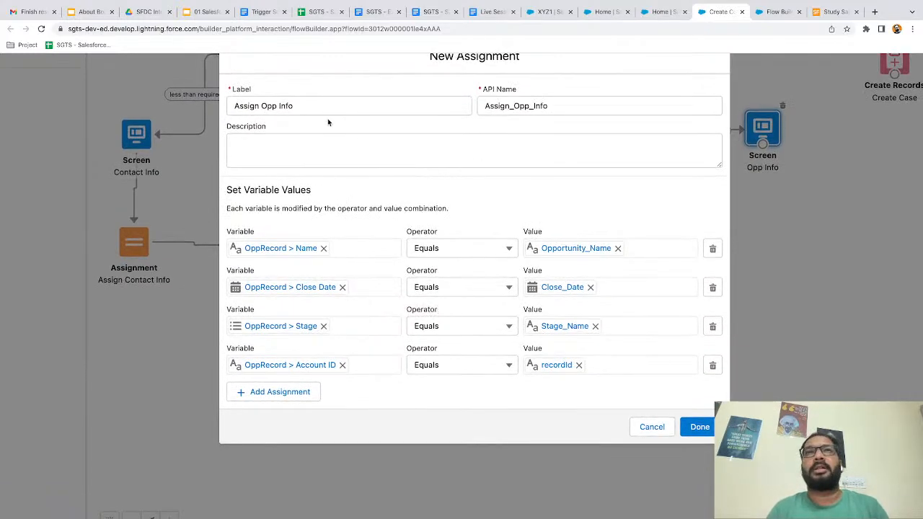
pyautogui.scroll(1, 328, 123)
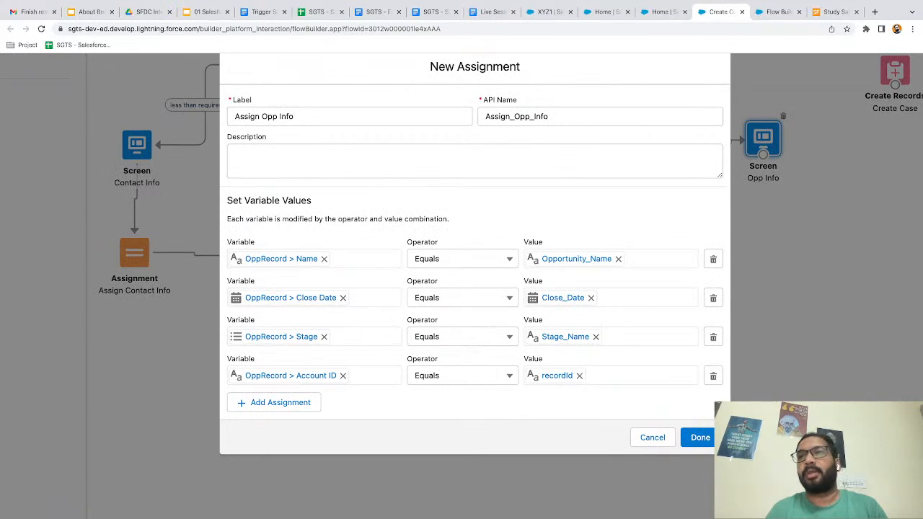
pyautogui.click(694, 438)
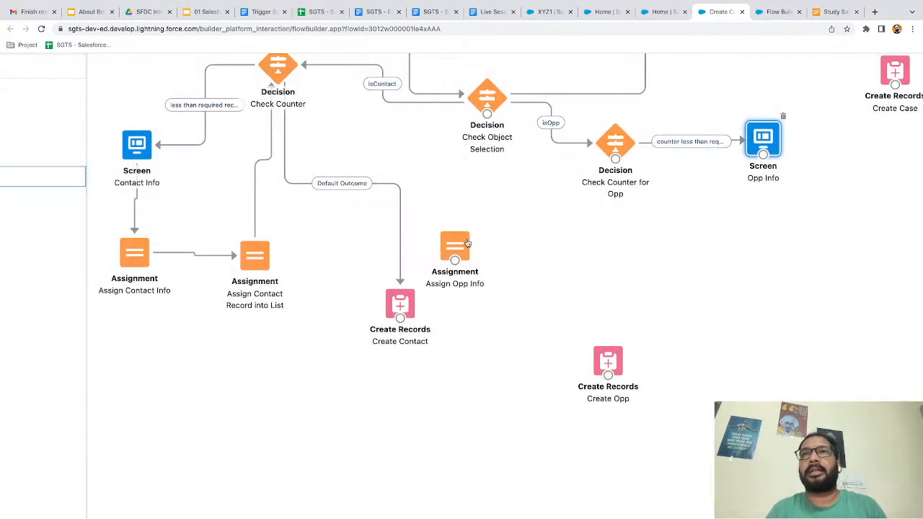
pyautogui.moveTo(463, 245); pyautogui.dragTo(764, 239)
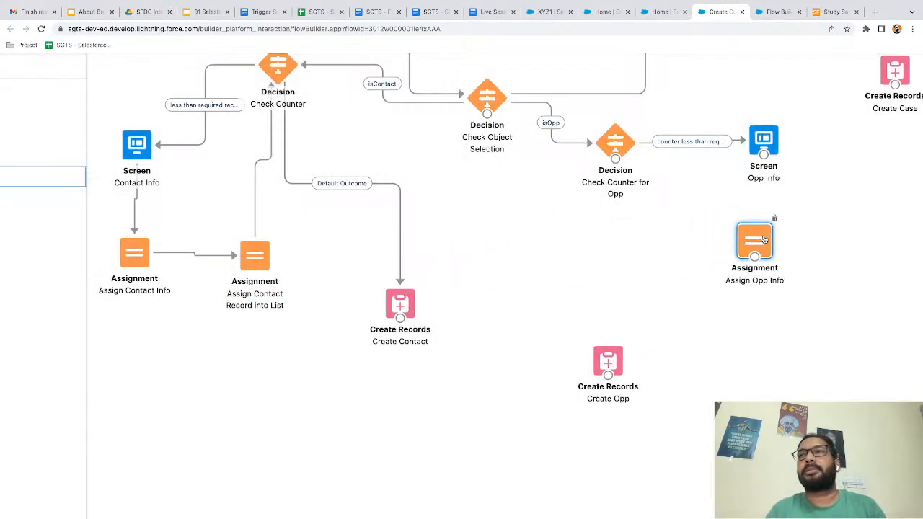
# Step: Add another Assignment element below Check Counter for Opp, labelled Assign Opp Record to List
pyautogui.scroll(-4, 283, 218)
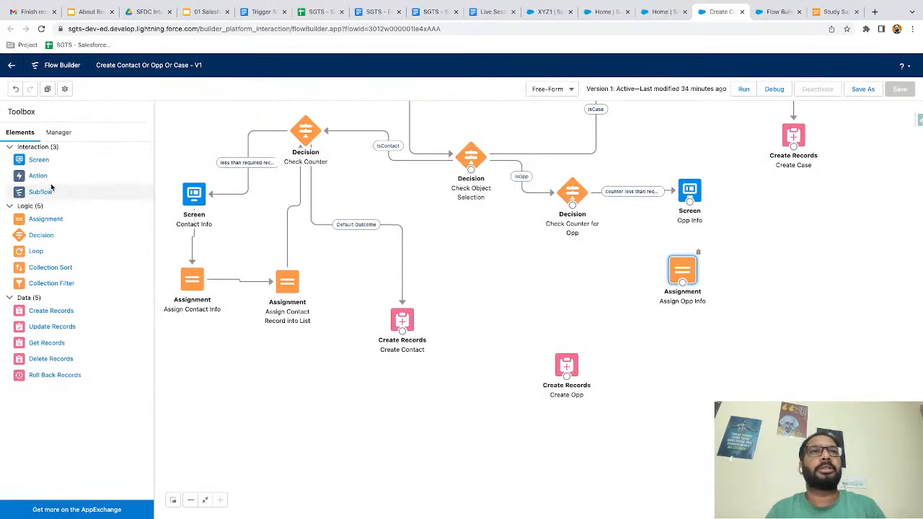
pyautogui.moveTo(523, 268); pyautogui.dragTo(523, 269)
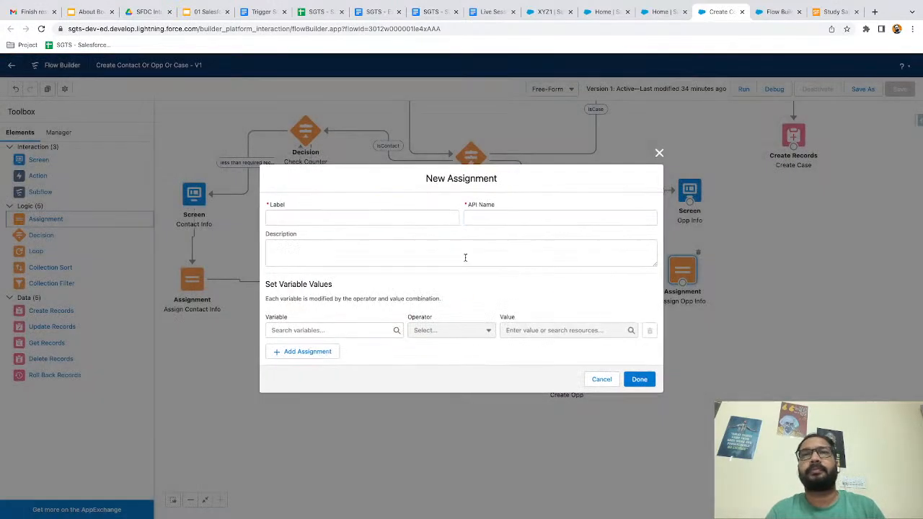
pyautogui.write('Assign')
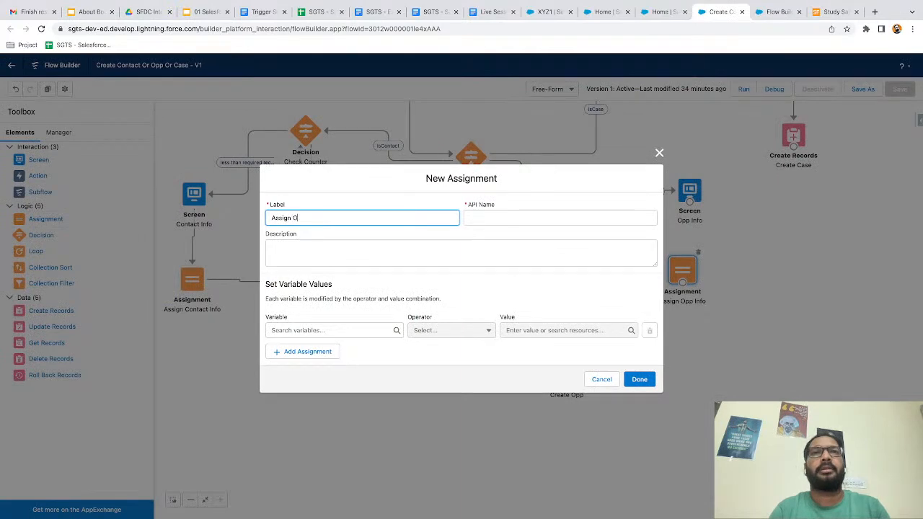
pyautogui.write(' Opp Record to List')
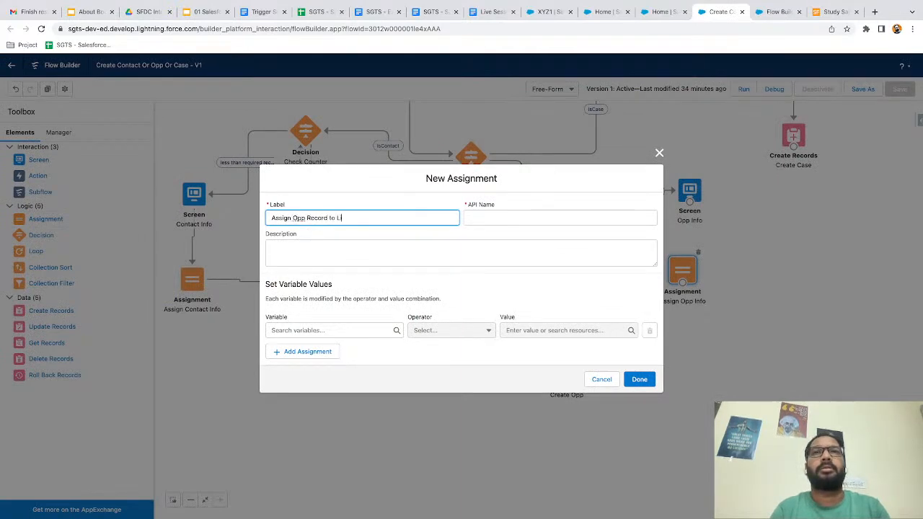
# Step: Set the first assignment to put OppRecord into the OppList collection with the Add operator
pyautogui.click(279, 331)
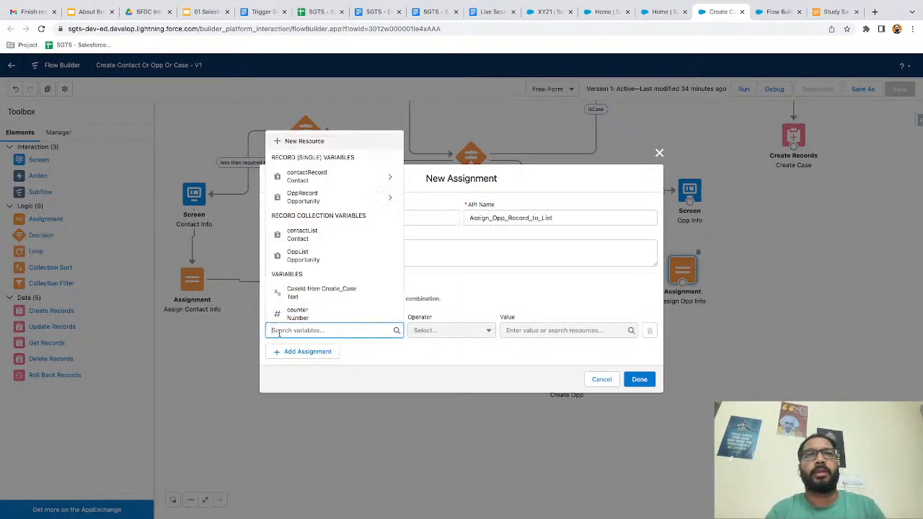
pyautogui.click(306, 254)
pyautogui.click(447, 336)
pyautogui.click(435, 364)
pyautogui.click(504, 331)
pyautogui.write('oppre')
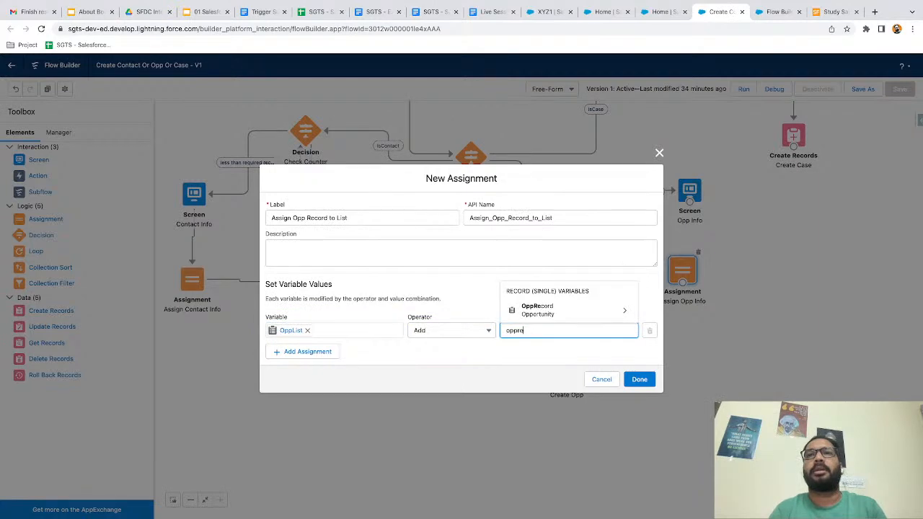
pyautogui.click(535, 308)
pyautogui.click(457, 364)
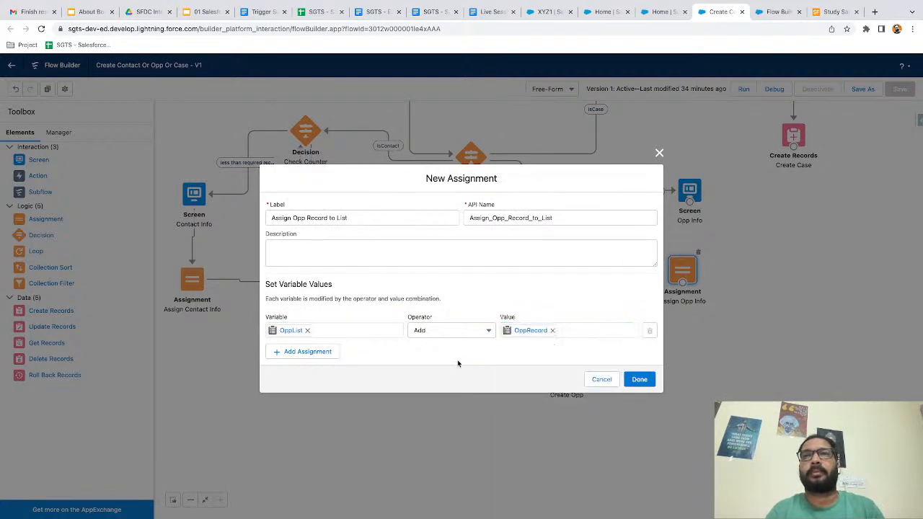
# Step: Add a second assignment that increases counter by 1 with the Add operator, and finish the element
pyautogui.hscroll(1, 458, 364)
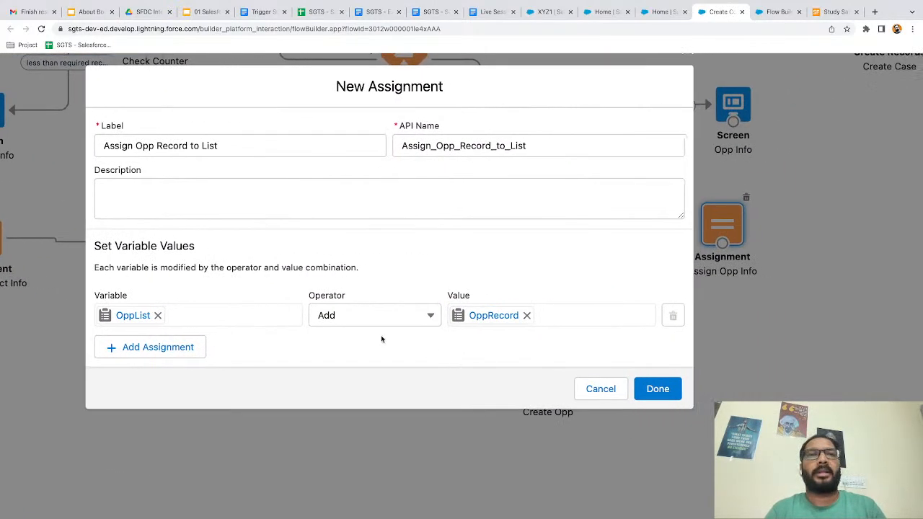
pyautogui.click(178, 347)
pyautogui.scroll(-1, 160, 323)
pyautogui.click(141, 301)
pyautogui.write('count')
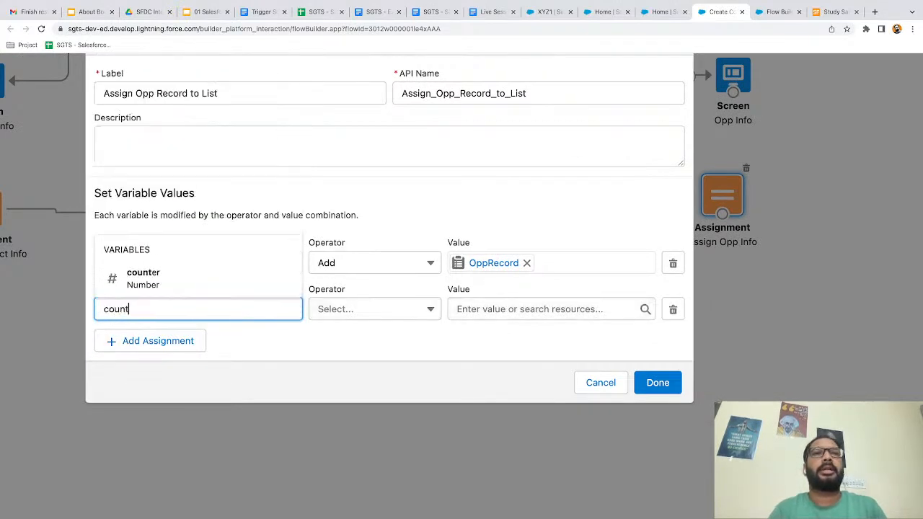
pyautogui.click(144, 271)
pyautogui.click(469, 311)
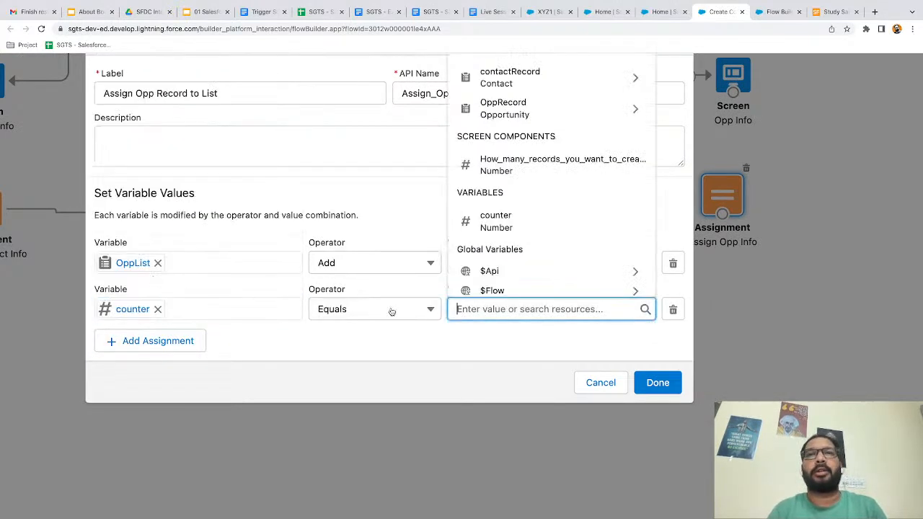
pyautogui.click(384, 312)
pyautogui.click(360, 360)
pyautogui.click(459, 309)
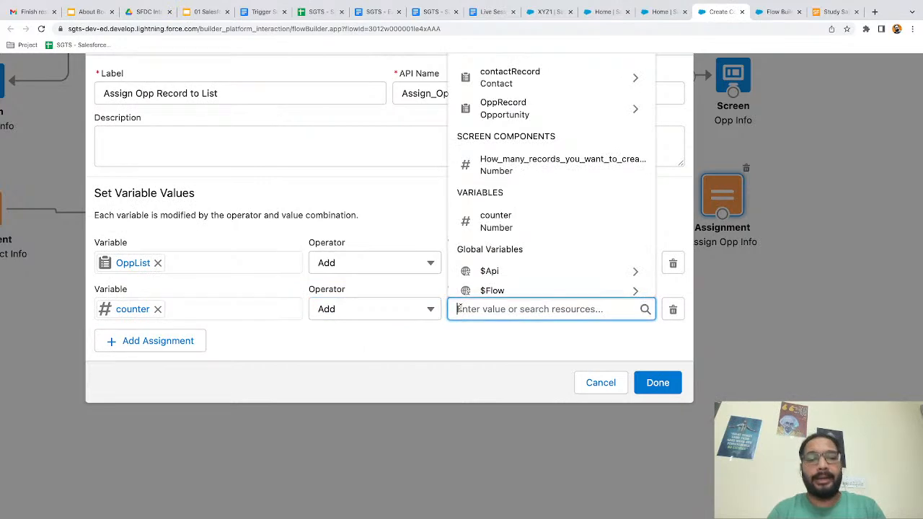
pyautogui.write('1')
pyautogui.click(657, 383)
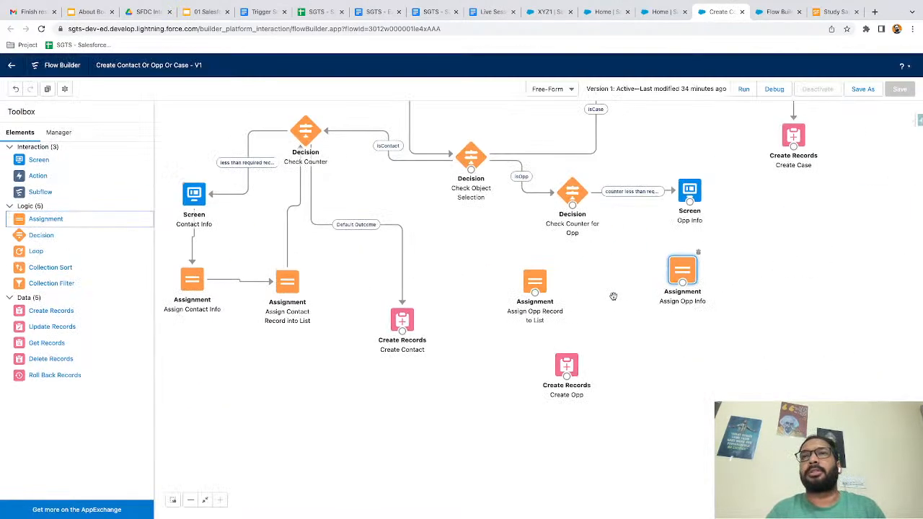
# Step: Align Assign Opp Record to List beneath Check Counter for Opp and move Create Opp away toward Create Contact
pyautogui.moveTo(533, 281); pyautogui.dragTo(586, 287)
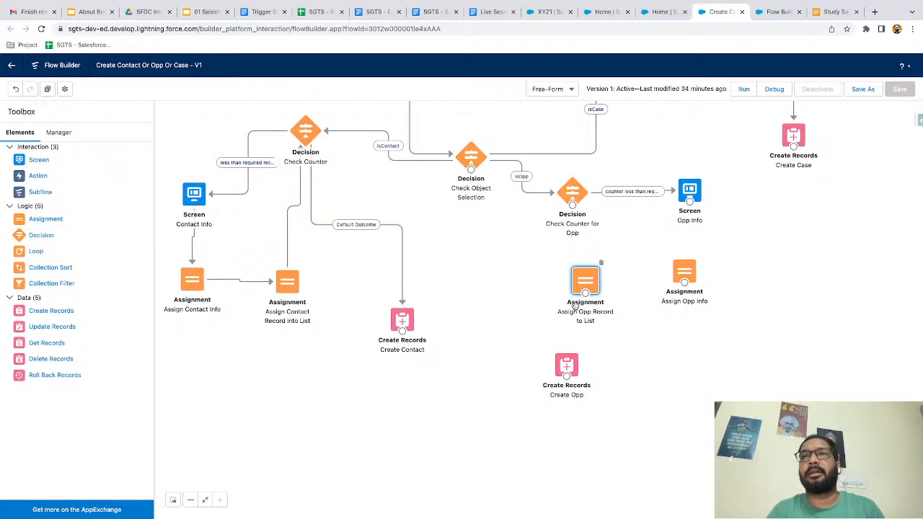
pyautogui.rightClick(566, 353)
pyautogui.click(492, 326)
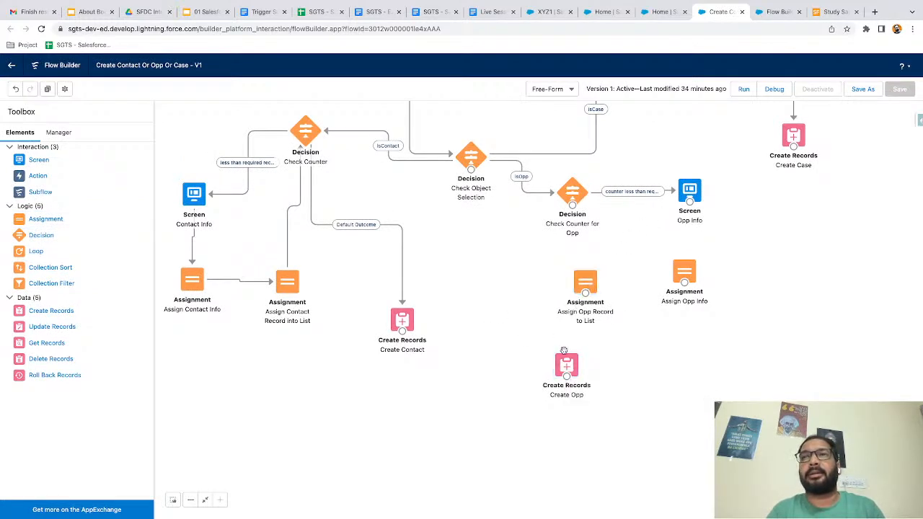
pyautogui.moveTo(566, 365); pyautogui.dragTo(494, 351)
# Step: Connect Opp Info through both Opp assignments back to Check Counter for Opp, and link its Default Outcome to Create Opp
pyautogui.moveTo(689, 203); pyautogui.dragTo(577, 193)
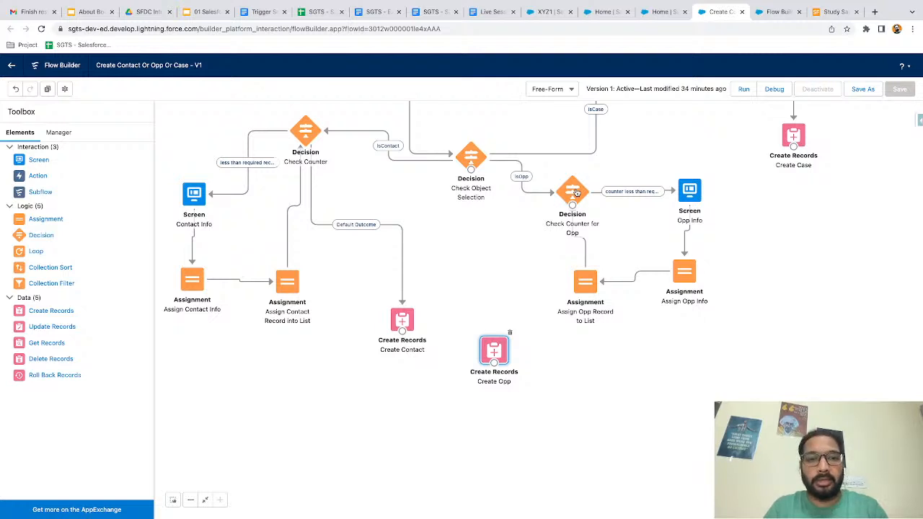
pyautogui.moveTo(572, 206); pyautogui.dragTo(490, 345)
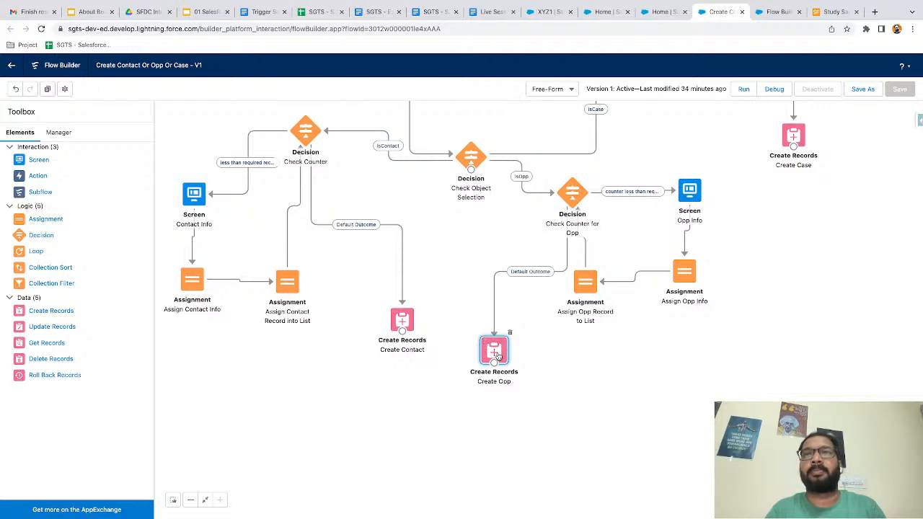
# Step: Change Create Opp to create multiple records from the OppList record collection
pyautogui.doubleClick(497, 357)
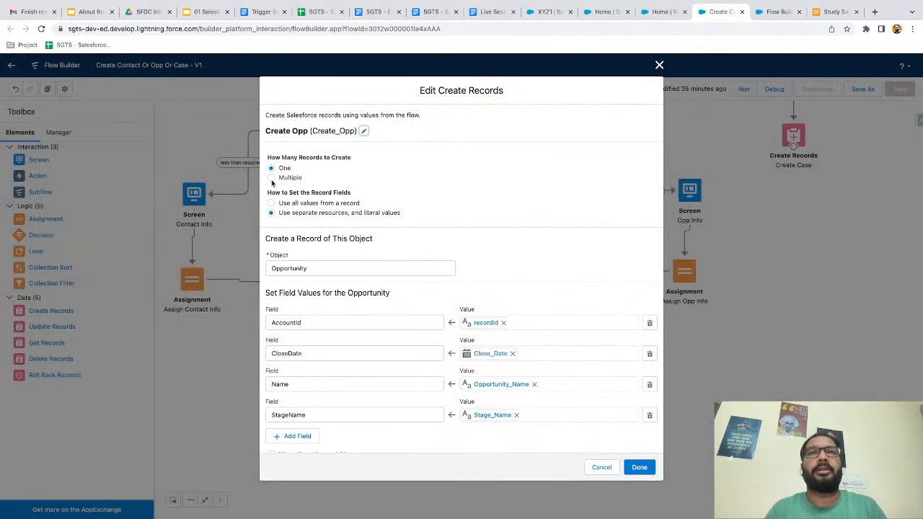
pyautogui.click(271, 178)
pyautogui.click(288, 322)
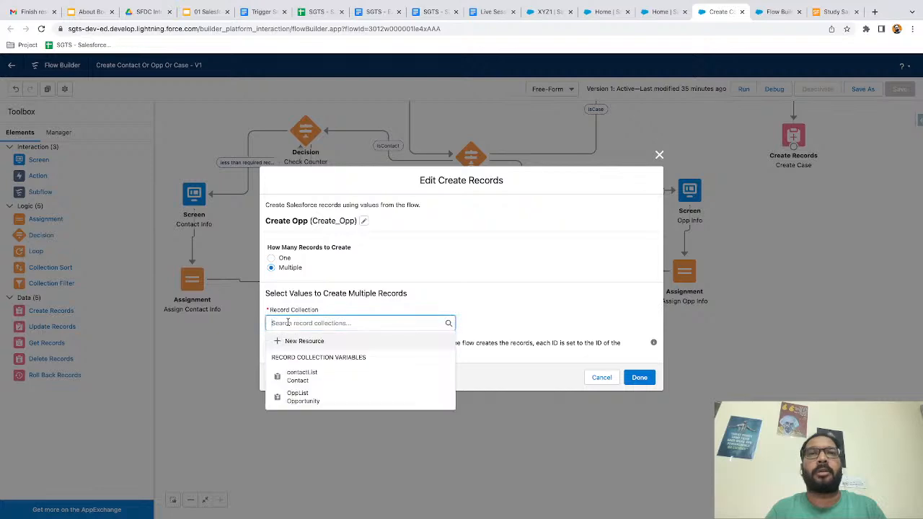
pyautogui.click(304, 400)
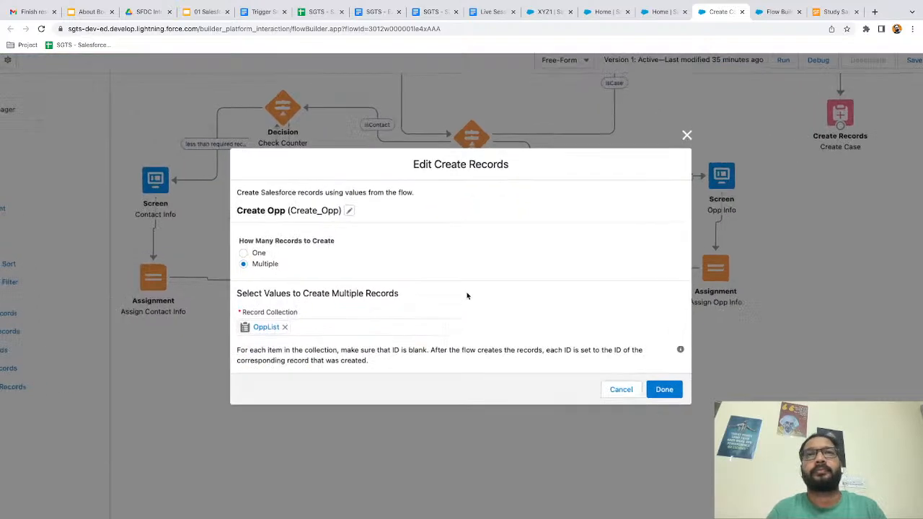
pyautogui.click(687, 401)
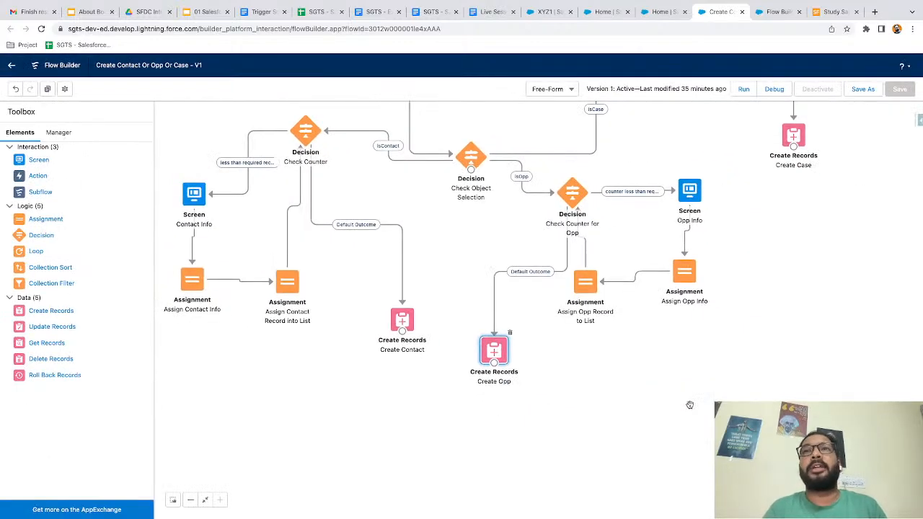
# Step: Save the edited flow with Save As, accepting the offered settings
pyautogui.moveTo(838, 211); pyautogui.dragTo(839, 307)
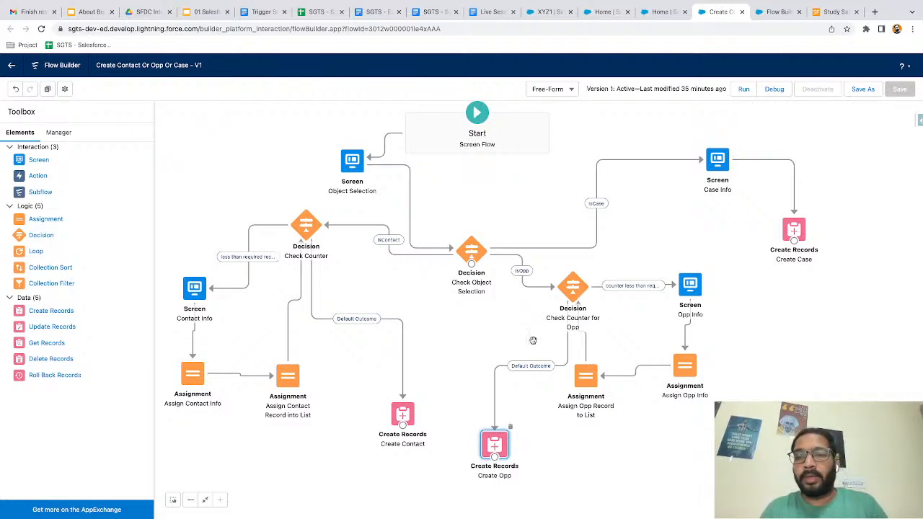
pyautogui.click(862, 89)
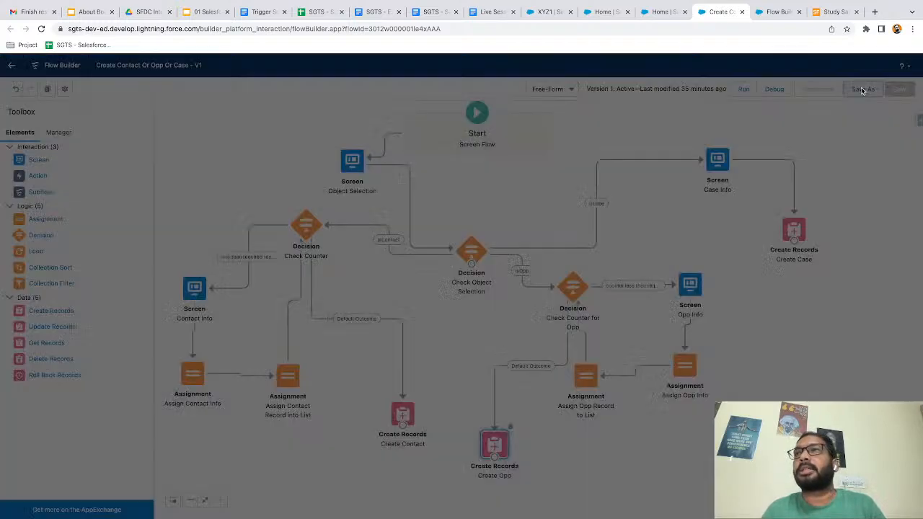
pyautogui.click(639, 359)
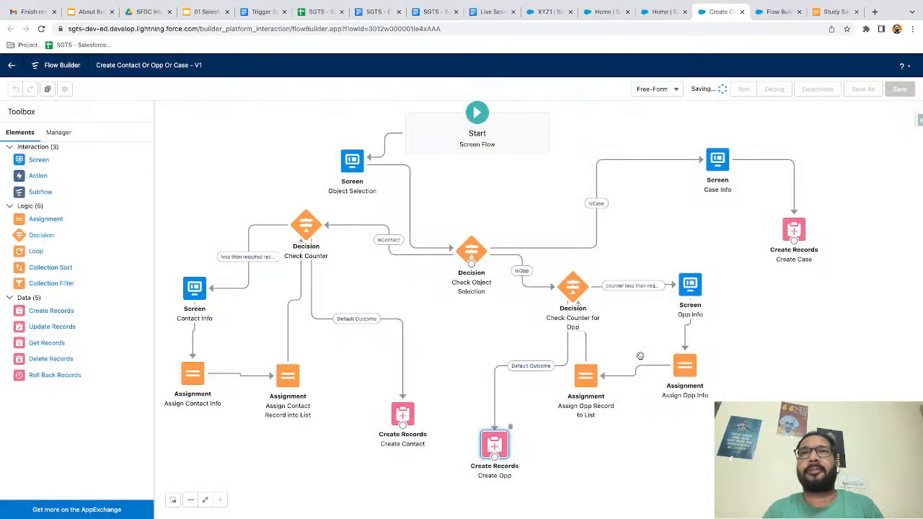
# Step: Activate the saved flow version and open the XYZ2 account record
pyautogui.click(820, 91)
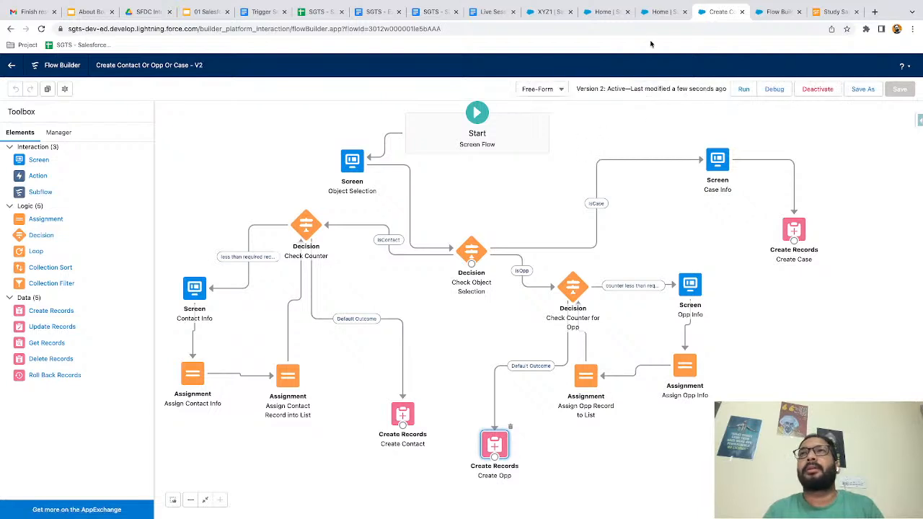
pyautogui.click(544, 13)
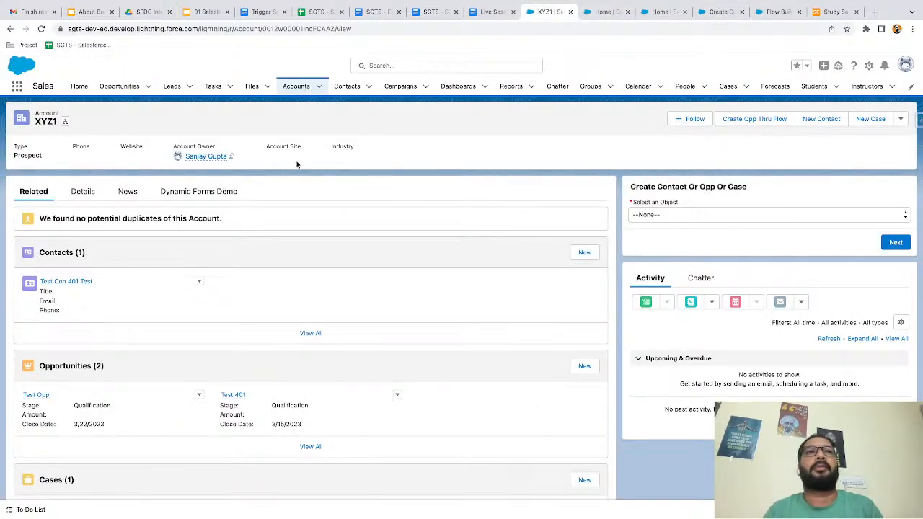
pyautogui.click(294, 88)
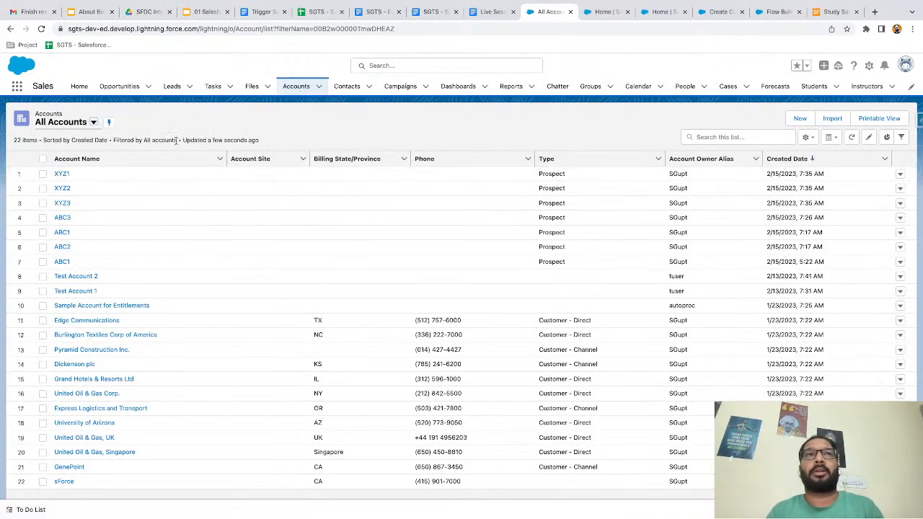
pyautogui.click(62, 188)
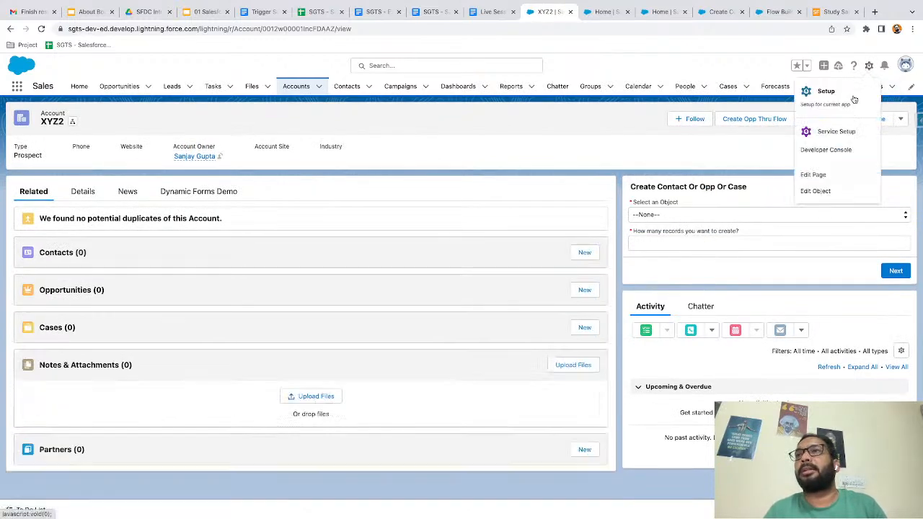
# Step: Inspect the flow component's settings on the Account Record Page in Lightning App Builder and return to the XYZ2 record
pyautogui.click(814, 175)
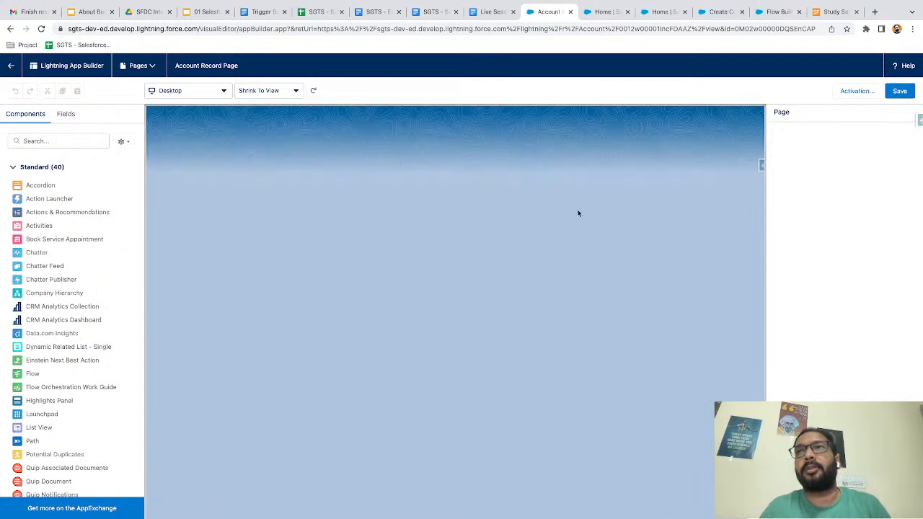
pyautogui.click(651, 220)
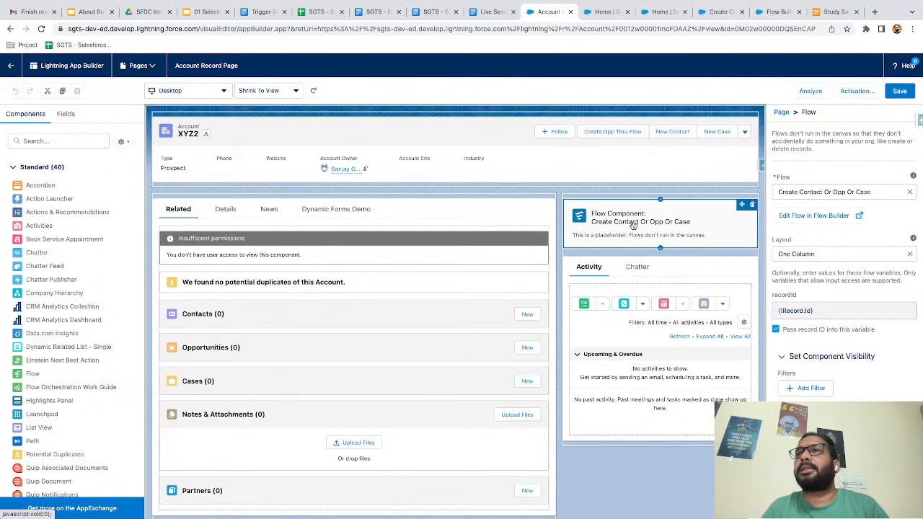
pyautogui.click(12, 65)
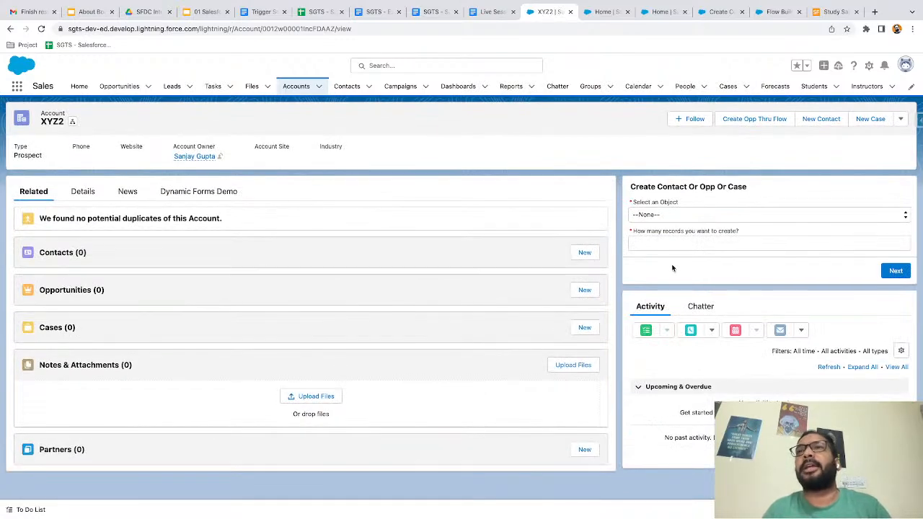
# Step: Start the Create Contact Or Opp Or Case flow on XYZ2 with Contact as the object and 4 records to create
pyautogui.scroll(3, 673, 268)
pyautogui.hscroll(3, 674, 268)
pyautogui.hscroll(-2, 673, 268)
pyautogui.hscroll(-5, 542, 274)
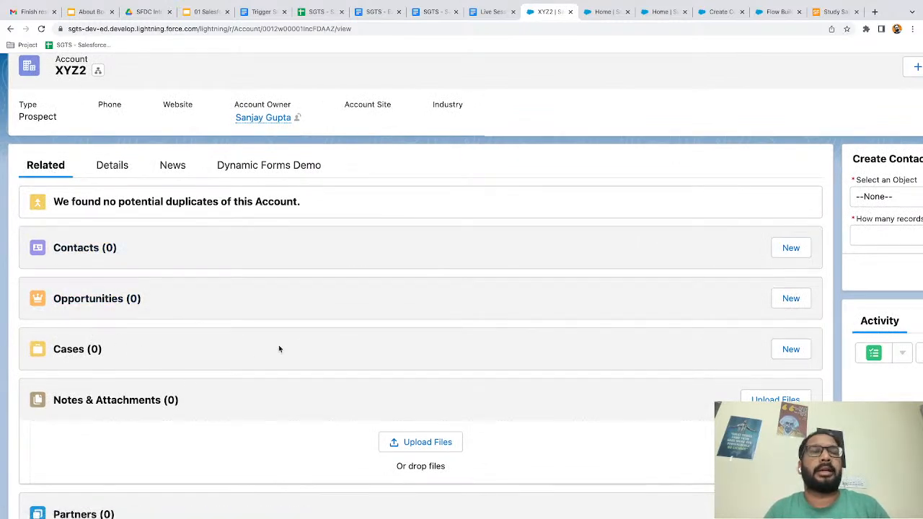
pyautogui.hscroll(5, 278, 344)
pyautogui.click(571, 199)
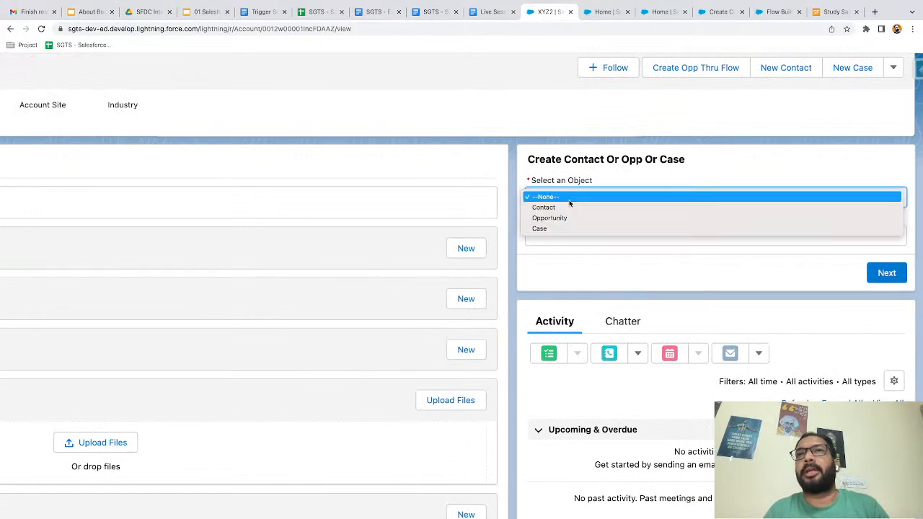
pyautogui.click(566, 207)
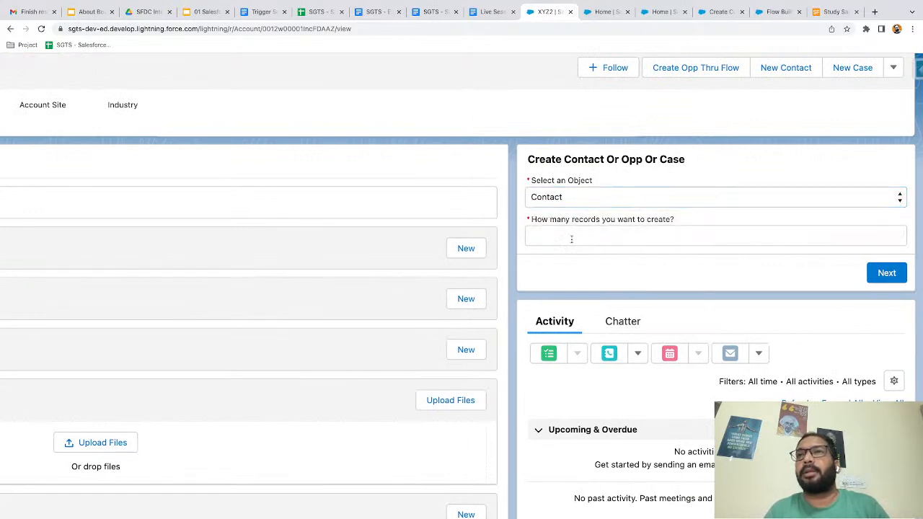
pyautogui.click(571, 239)
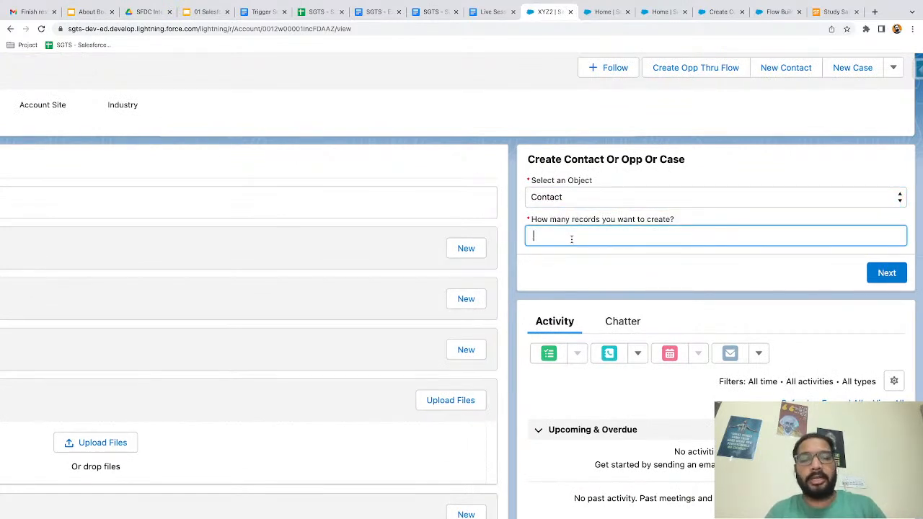
pyautogui.write('4')
pyautogui.click(589, 274)
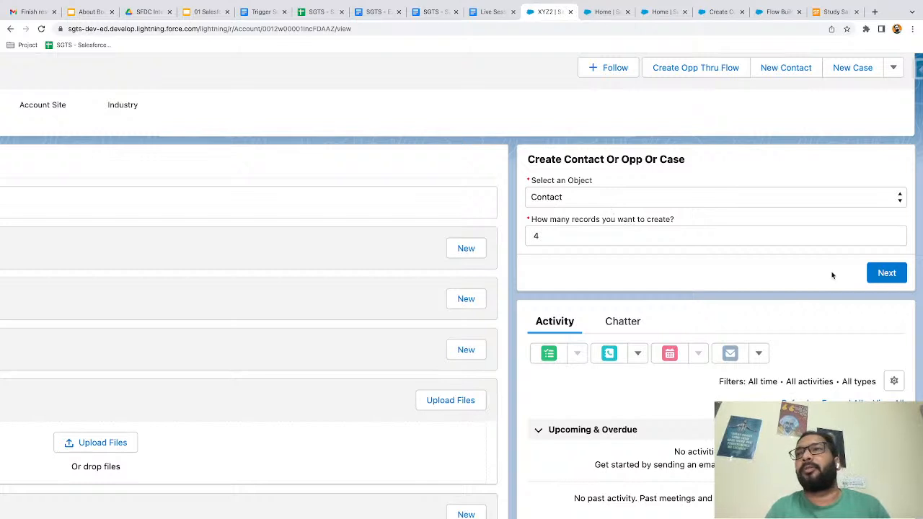
pyautogui.click(887, 273)
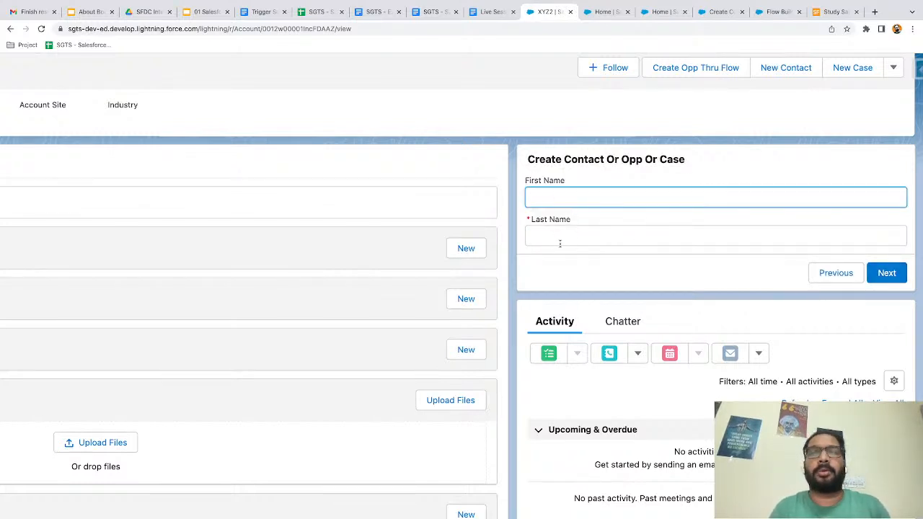
# Step: Submit the first two contacts with first names Con 1101 and Con 1102 and last names Test 1101 and Test 1102
pyautogui.write('Con')
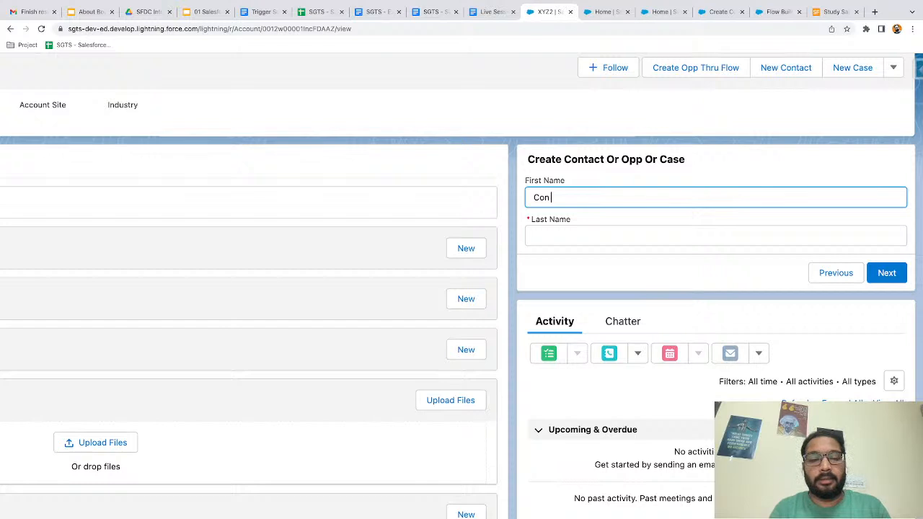
pyautogui.write(' 1101')
pyautogui.press('Tab')
pyautogui.write('Test 1101')
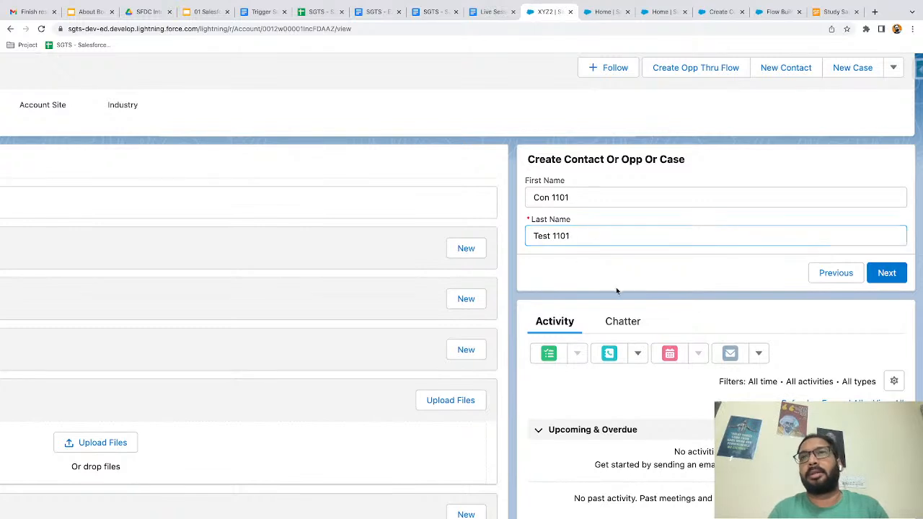
pyautogui.click(880, 273)
pyautogui.write('Con 1102')
pyautogui.press('Tab')
pyautogui.write('Test 1102')
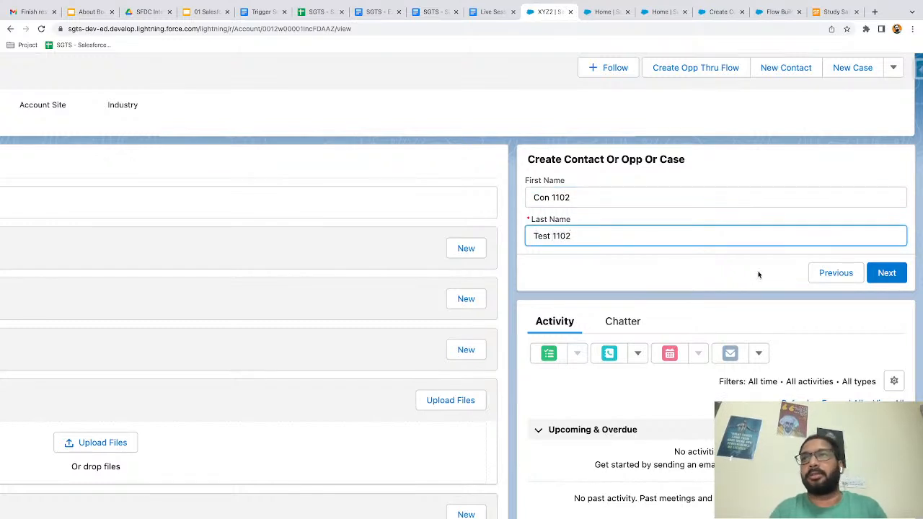
pyautogui.click(887, 274)
# Step: Submit Con 1103 Test 1103 and Con 1104 Test 1104 as the remaining contacts and check the account's Contacts list
pyautogui.write('Con 1103')
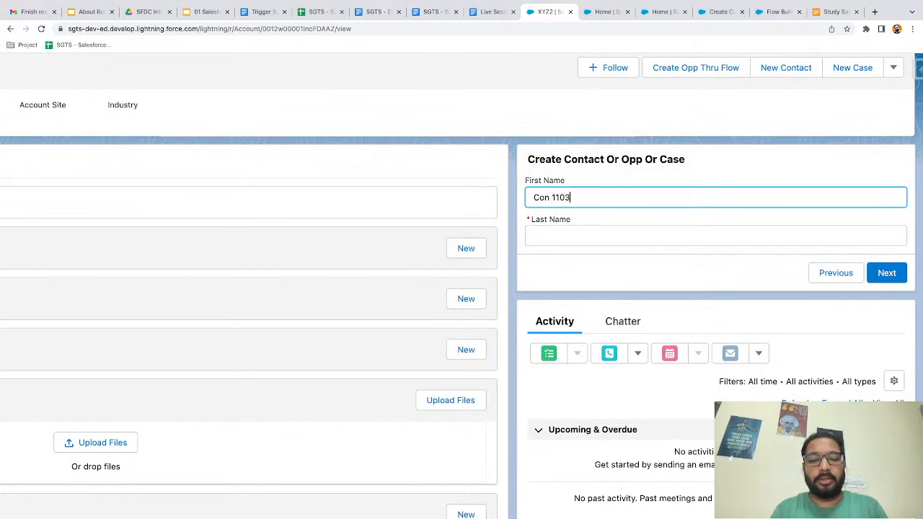
pyautogui.press('Tab')
pyautogui.write('Test 1103')
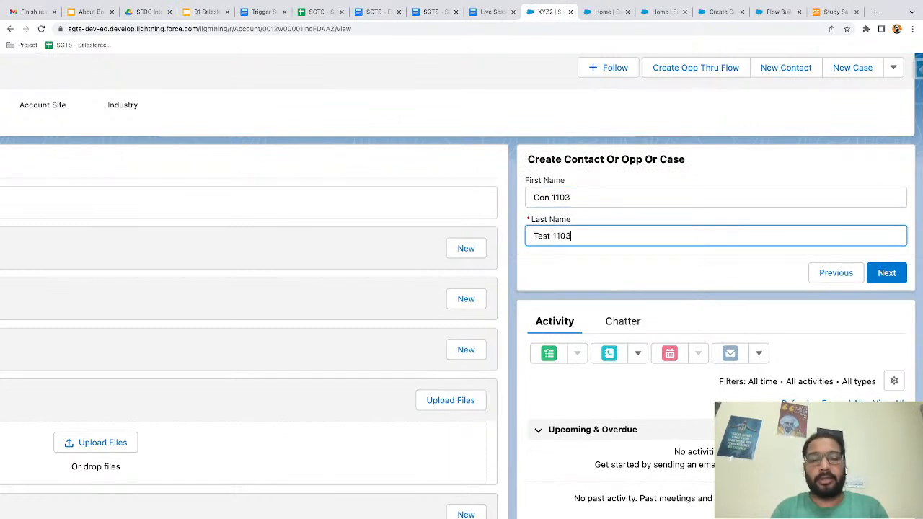
pyautogui.click(870, 277)
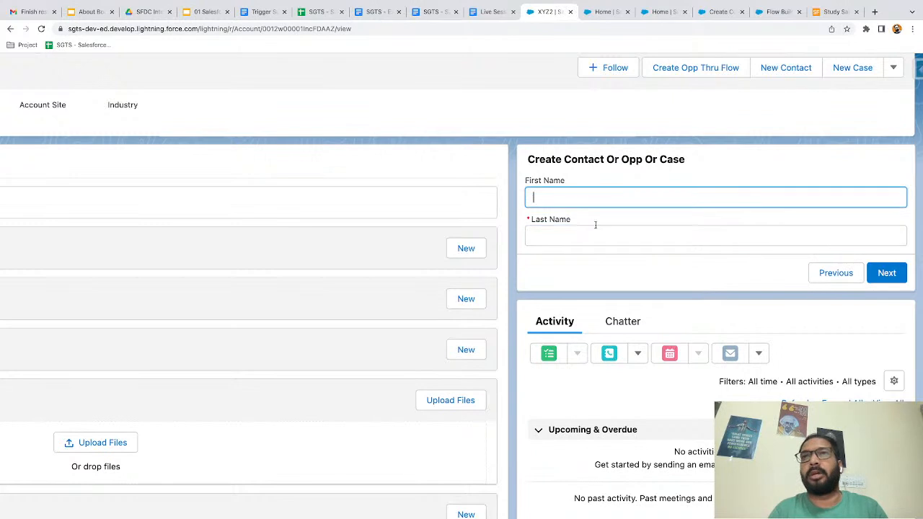
pyautogui.write('Con 1104')
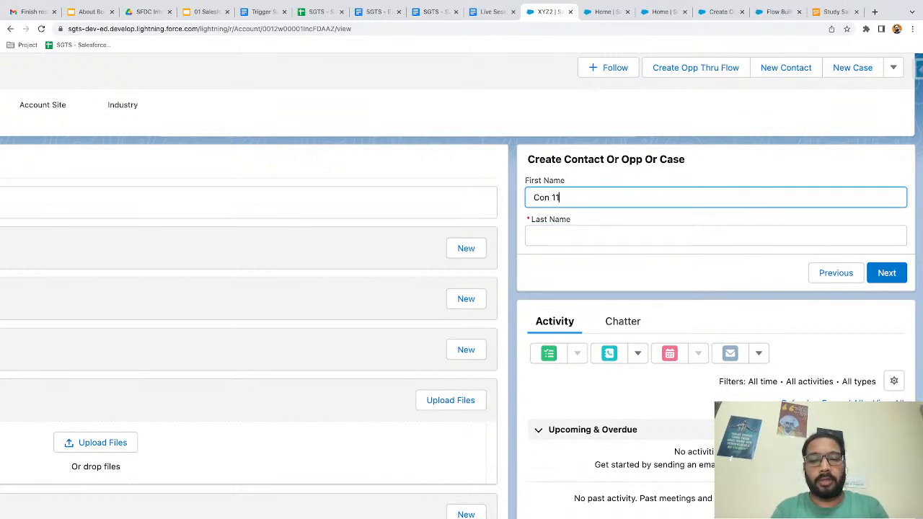
pyautogui.press('Tab')
pyautogui.write('Test 1104')
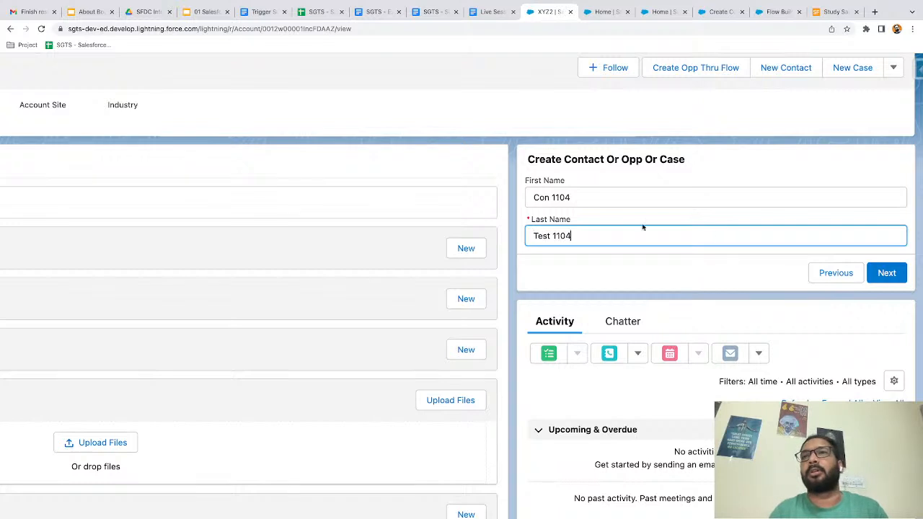
pyautogui.click(887, 273)
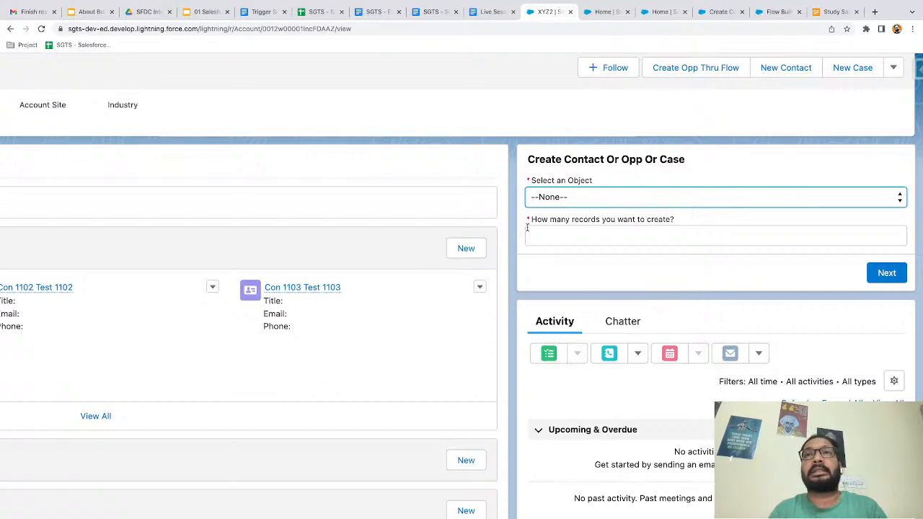
pyautogui.hscroll(-5, 307, 223)
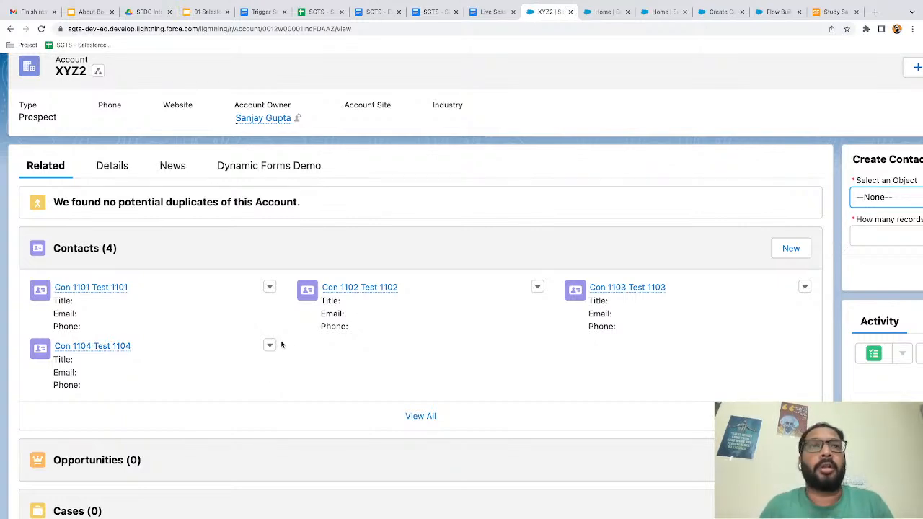
# Step: Review the Create Contact Or Opp Or Case flow diagram against the Screen Flow Scenario slide
pyautogui.click(775, 11)
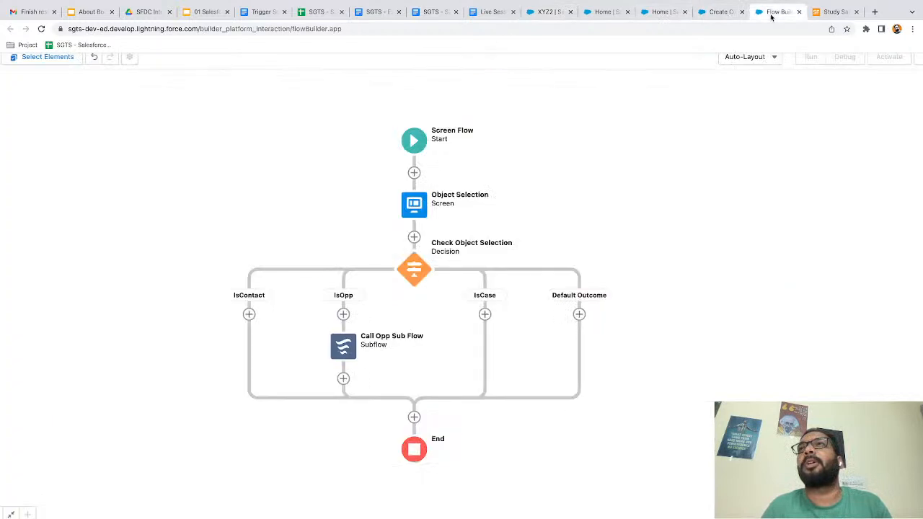
pyautogui.click(714, 13)
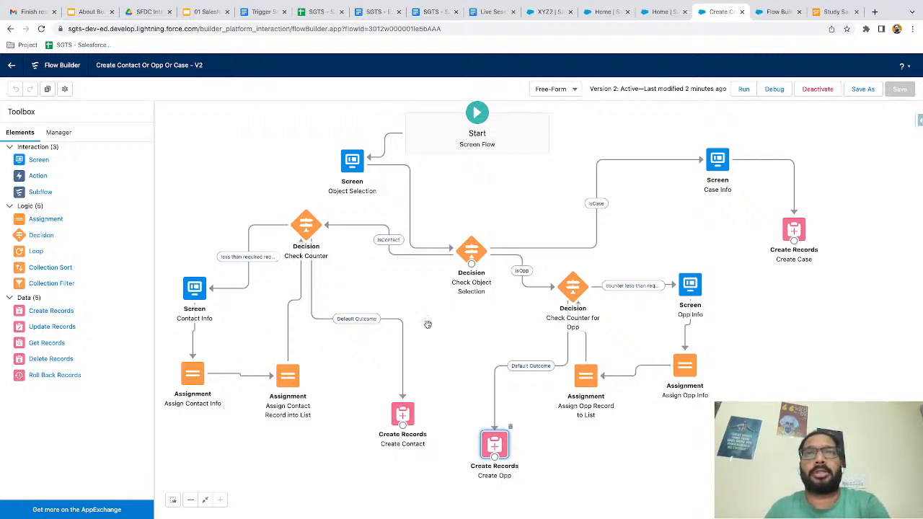
pyautogui.hotkey('ctrl', 'Left')
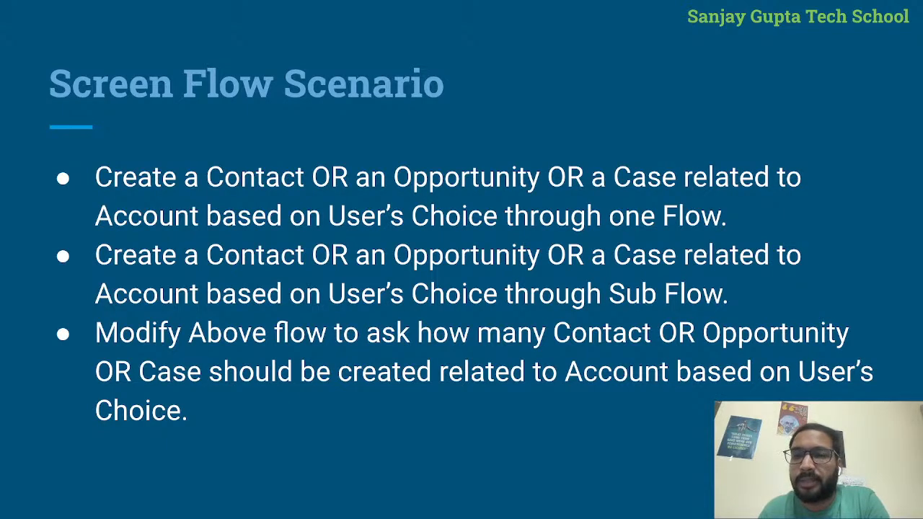
pyautogui.hotkey('ctrl', 'Right')
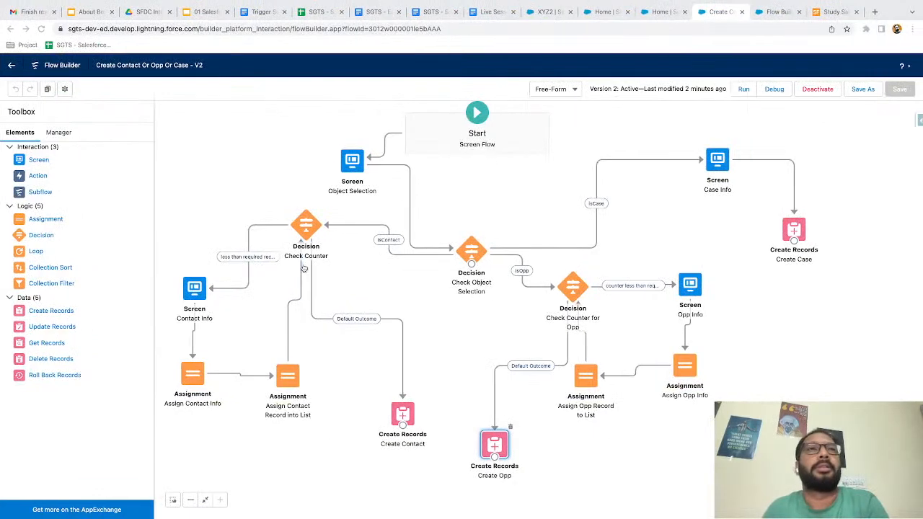
# Step: Inspect the contactList record collection variable's settings and close them without changes
pyautogui.click(58, 132)
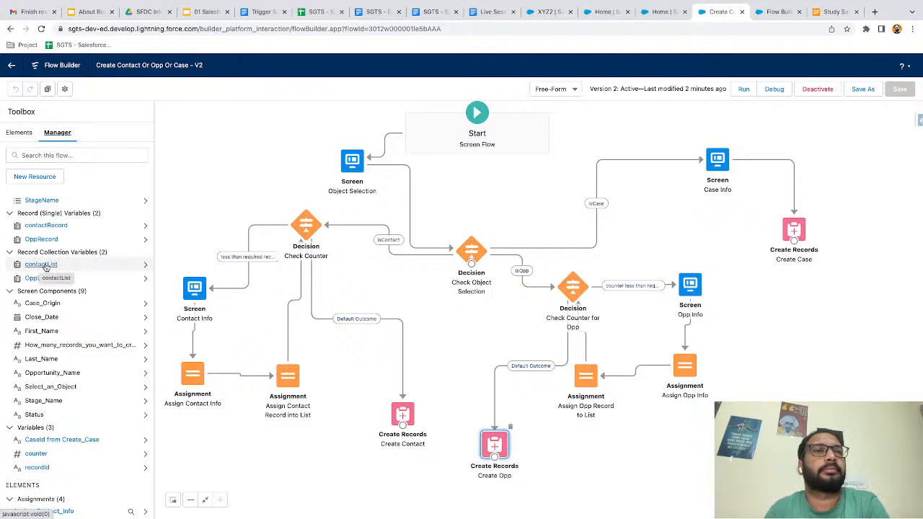
pyautogui.click(45, 265)
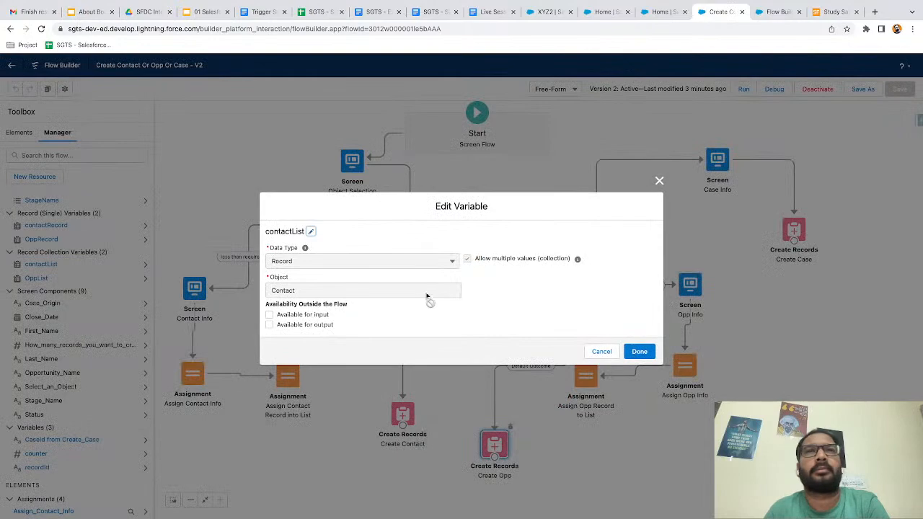
pyautogui.click(603, 352)
pyautogui.click(41, 178)
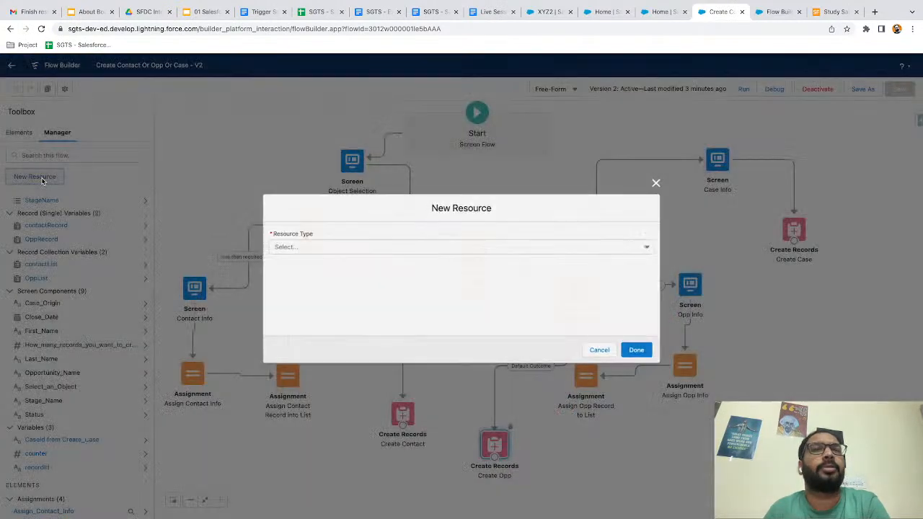
pyautogui.click(305, 248)
pyautogui.click(306, 268)
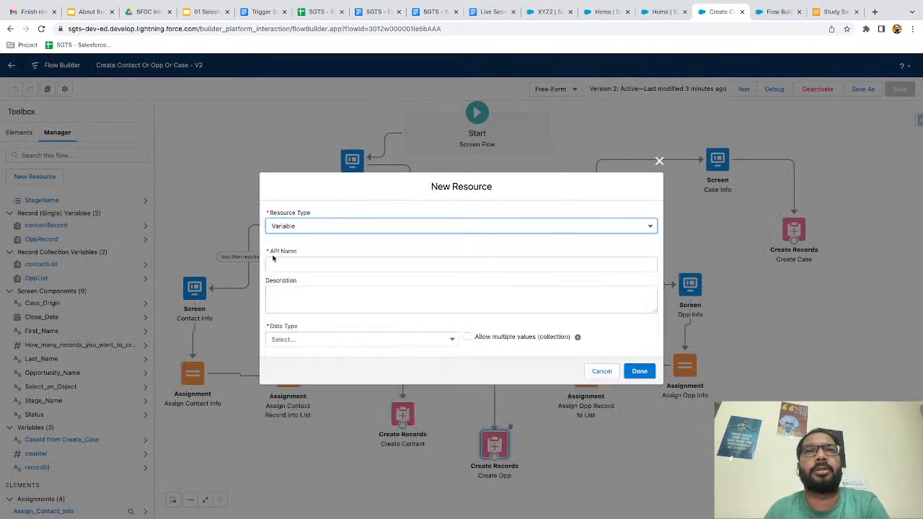
pyautogui.click(307, 264)
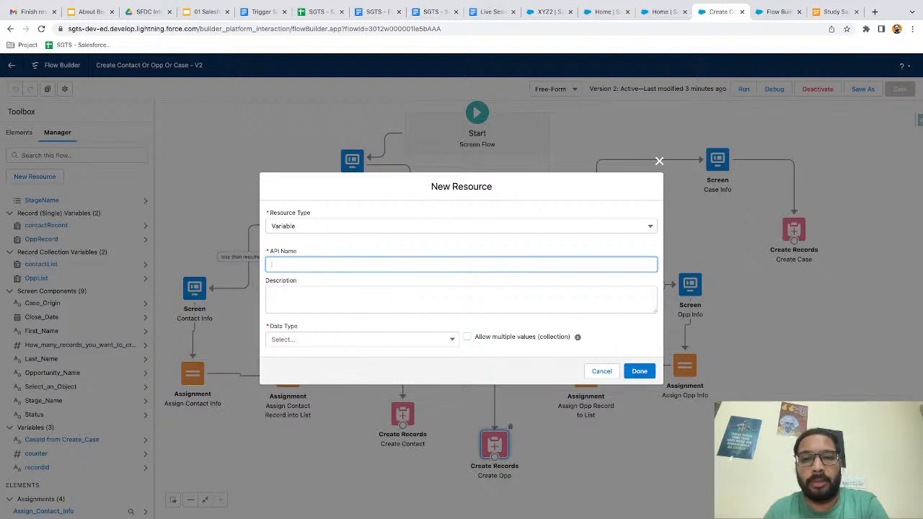
pyautogui.press('super+Tab')
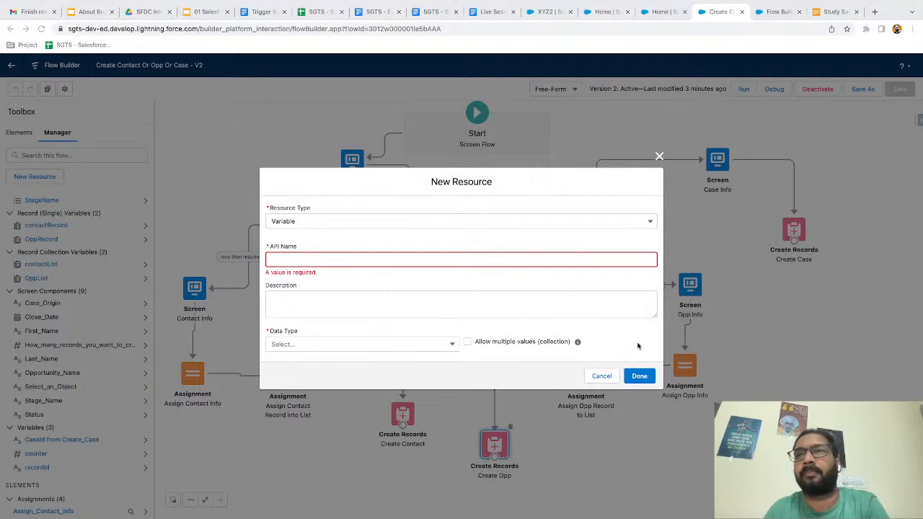
pyautogui.press('super+Tab')
pyautogui.click(601, 376)
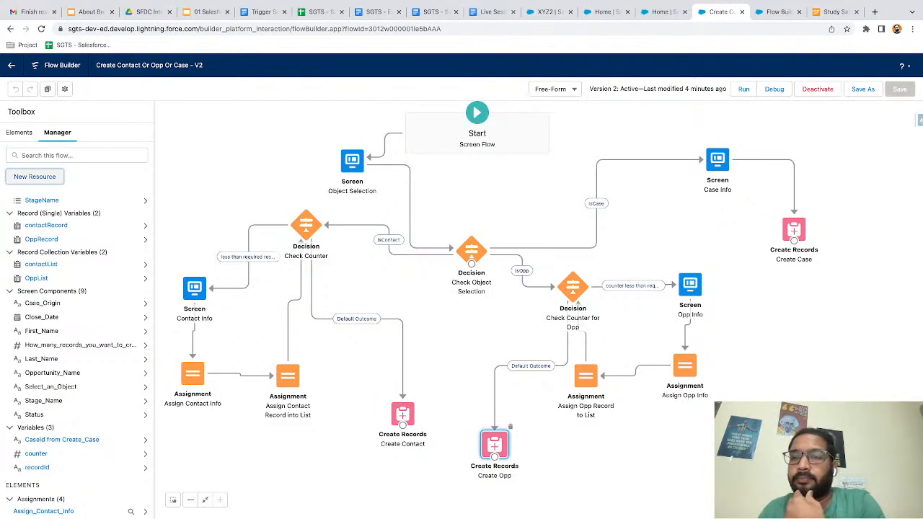
pyautogui.press('super+Tab')
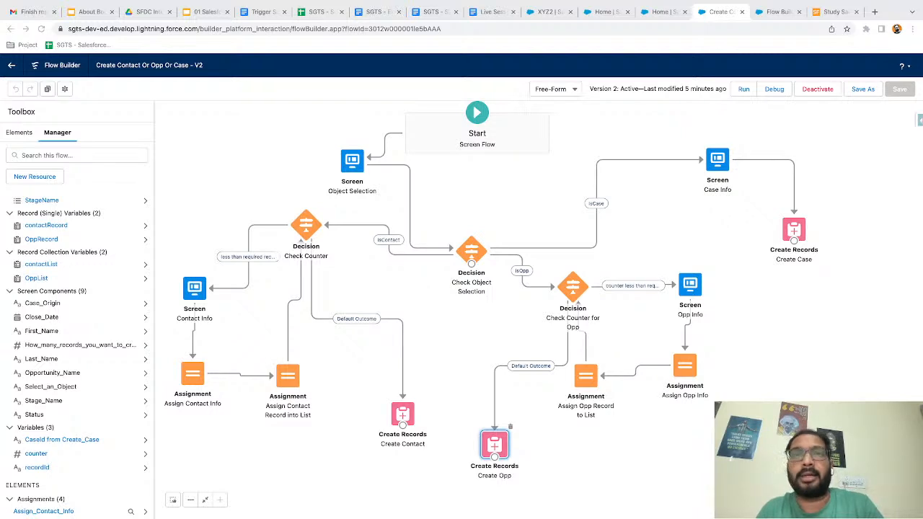
# Step: Delete the Default Outcome connector between the Check Counter decision and the Create Contact element
pyautogui.click(379, 322)
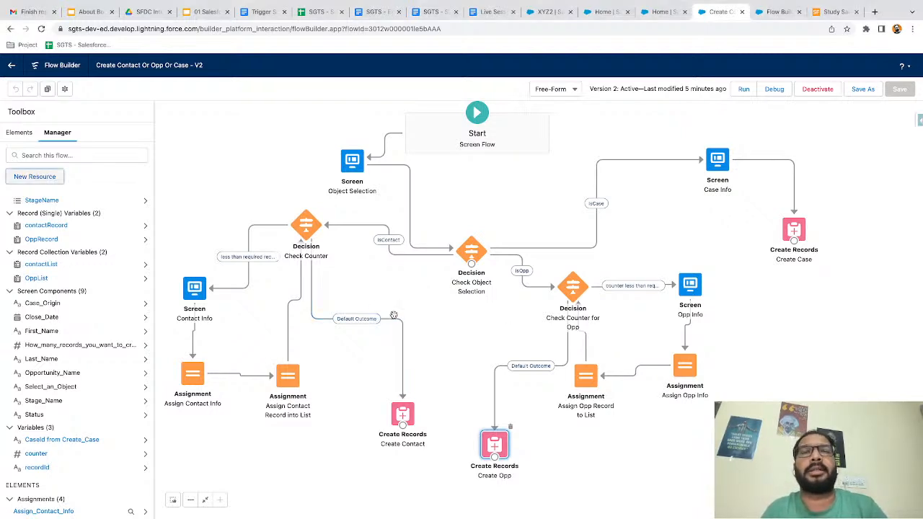
pyautogui.click(396, 321)
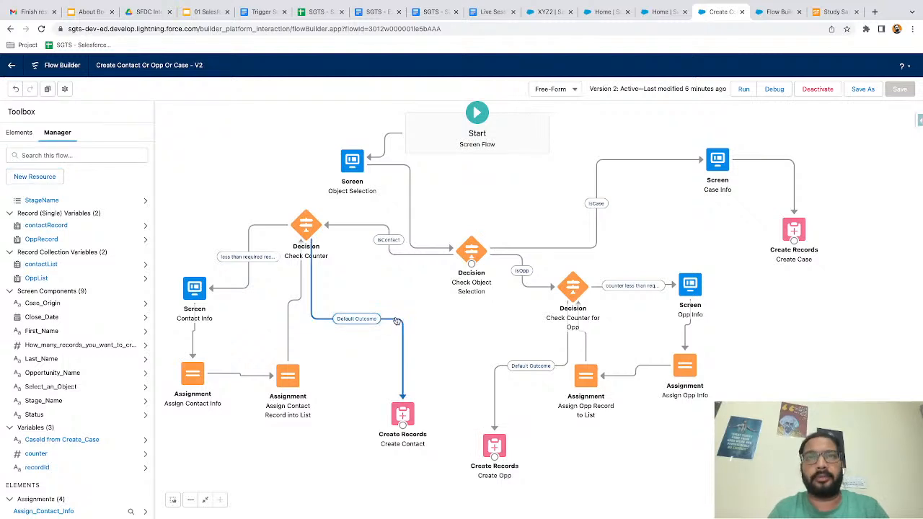
pyautogui.press('Delete')
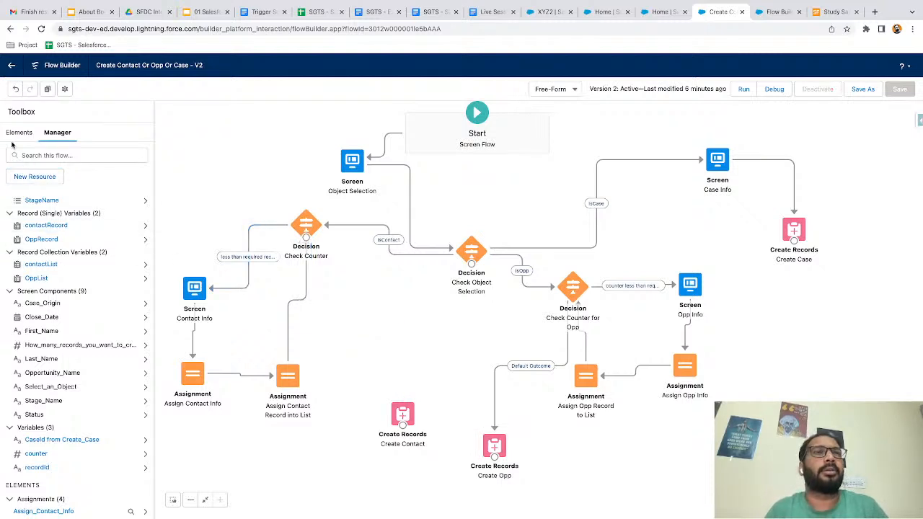
# Step: Try a new Collection Sort element on contactList sorted by FirstName, and discard it without saving
pyautogui.click(20, 132)
pyautogui.moveTo(40, 268); pyautogui.dragTo(355, 293)
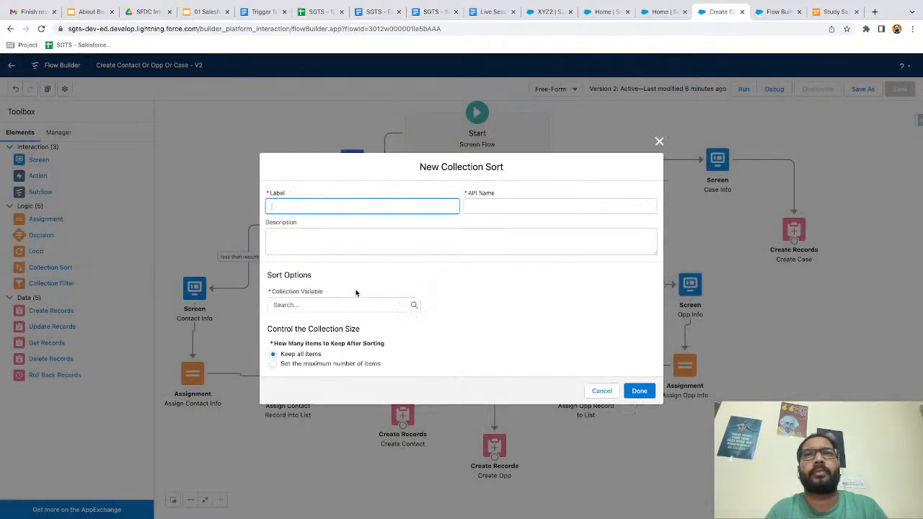
pyautogui.click(310, 307)
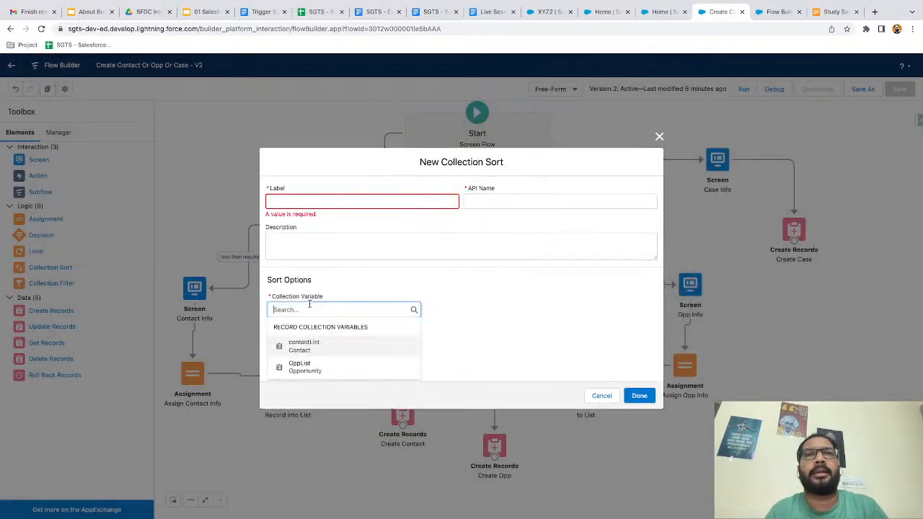
pyautogui.click(304, 345)
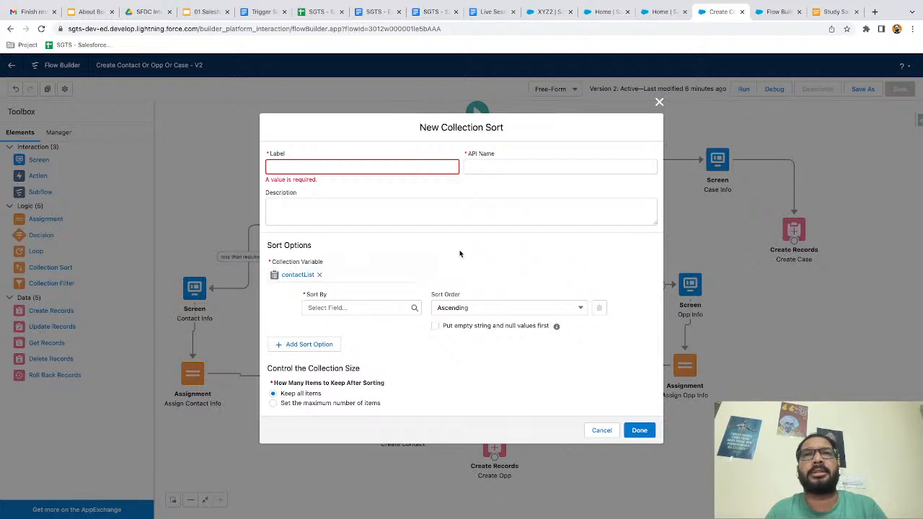
pyautogui.click(335, 307)
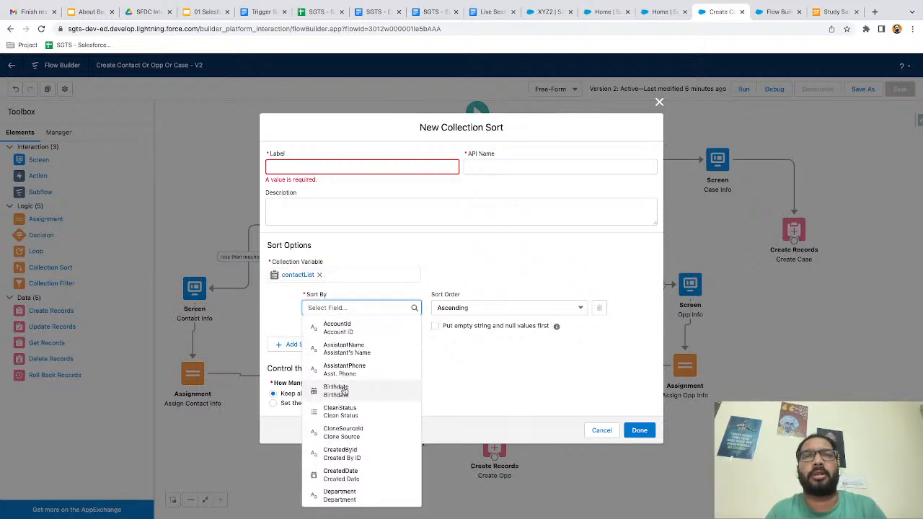
pyautogui.write('first')
pyautogui.click(353, 327)
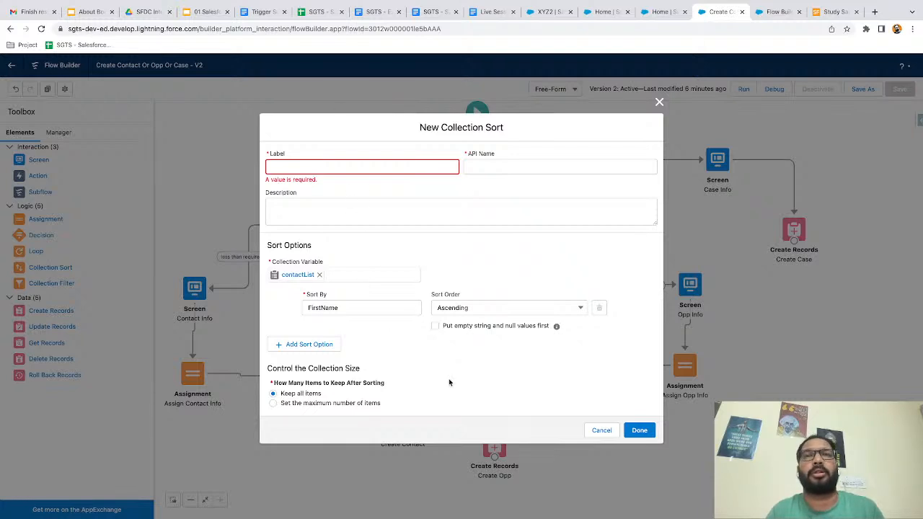
pyautogui.click(601, 430)
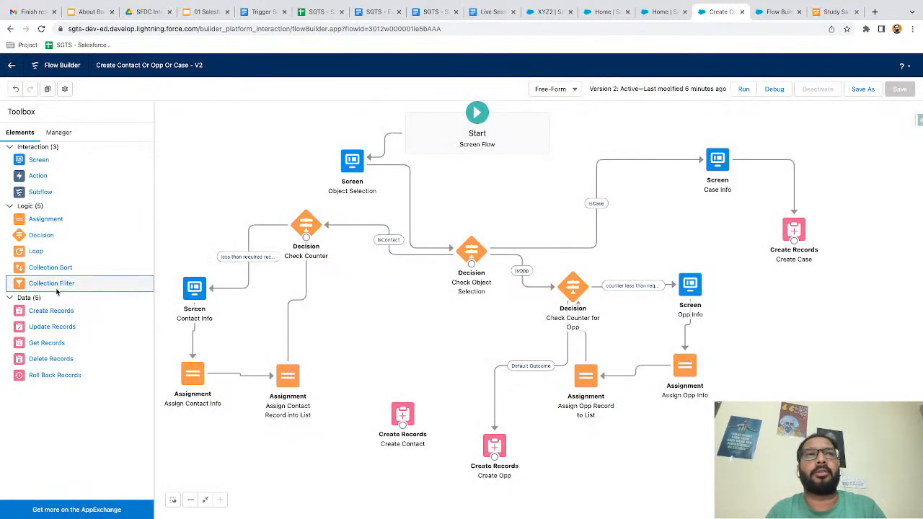
# Step: Try a new Collection Filter element with contactList as its source, examine its filter conditions, and discard it
pyautogui.moveTo(51, 286); pyautogui.dragTo(355, 311)
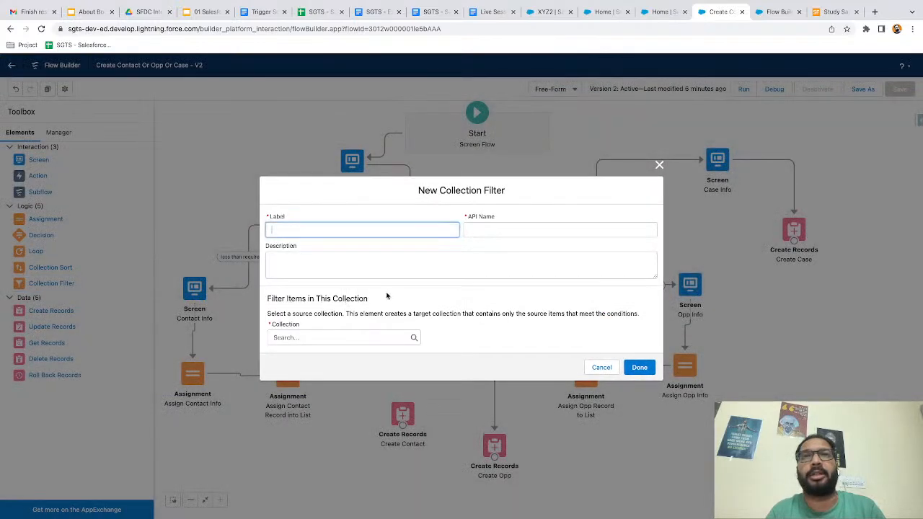
pyautogui.click(320, 337)
pyautogui.click(293, 377)
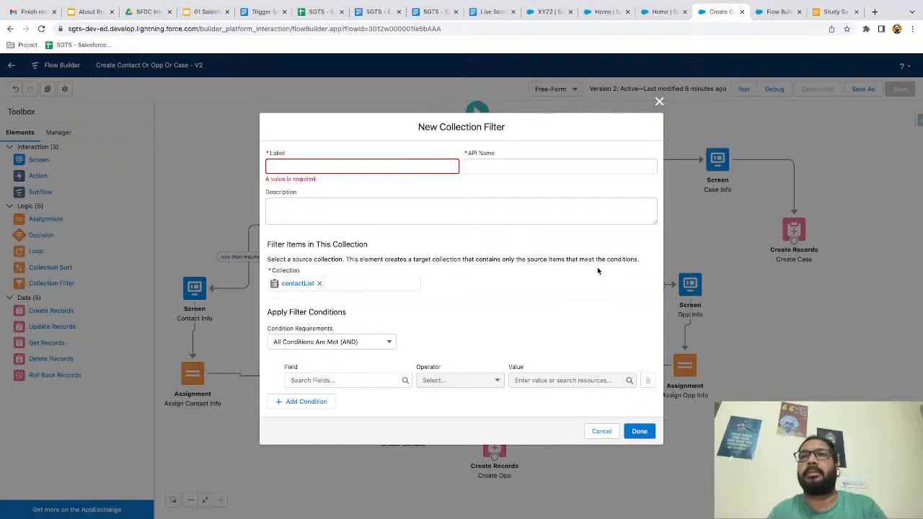
pyautogui.hotkey('ctrl', '+')
pyautogui.hotkey('ctrl', '+')
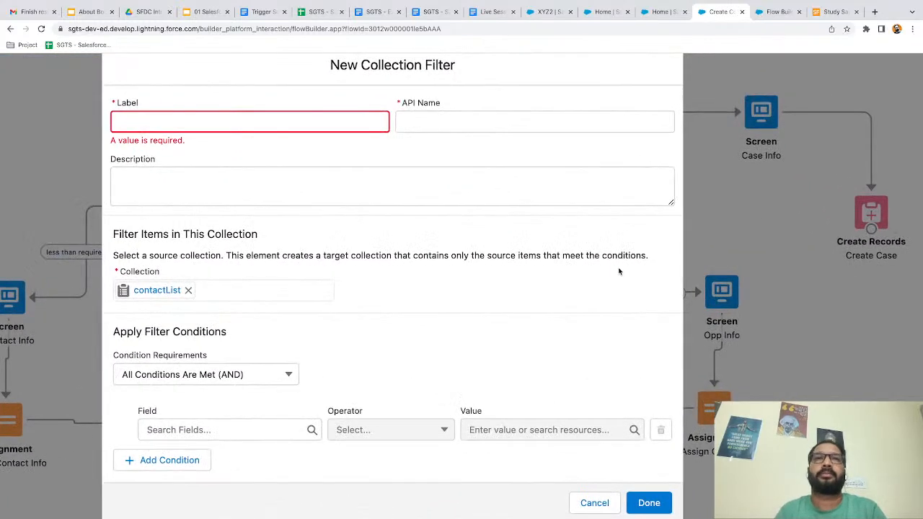
pyautogui.scroll(-1, 520, 307)
pyautogui.scroll(-1, 520, 306)
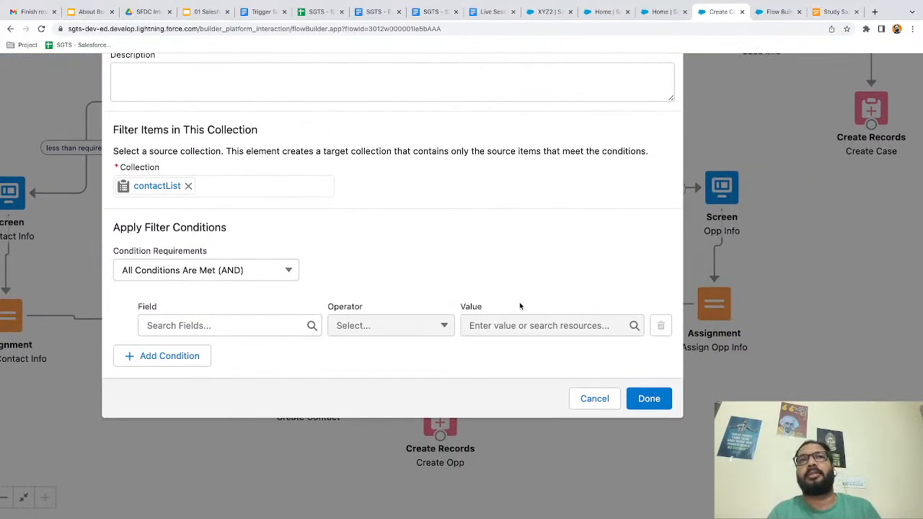
pyautogui.hotkey('ctrl', '-')
pyautogui.hotkey('ctrl', '-')
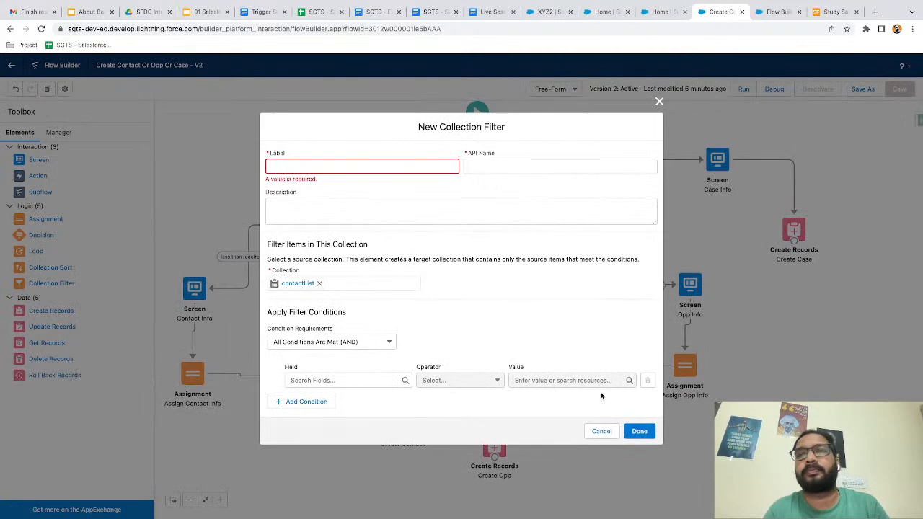
pyautogui.click(601, 432)
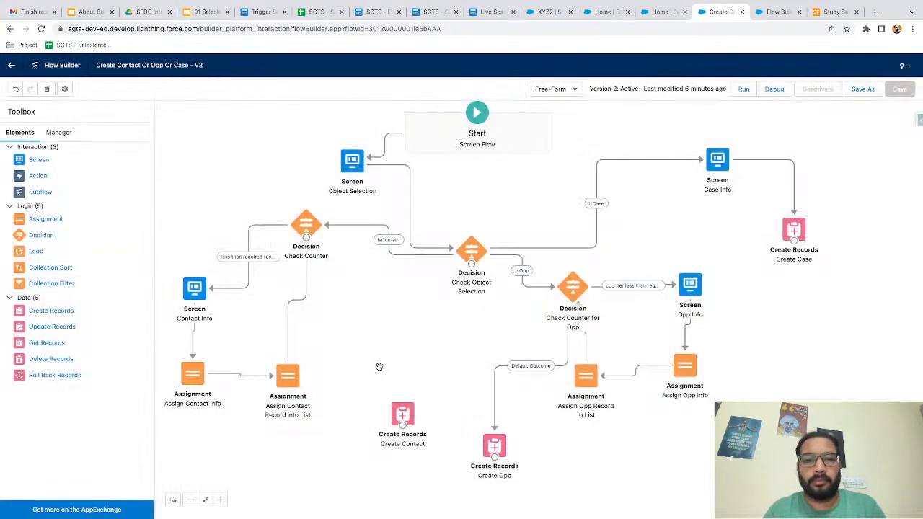
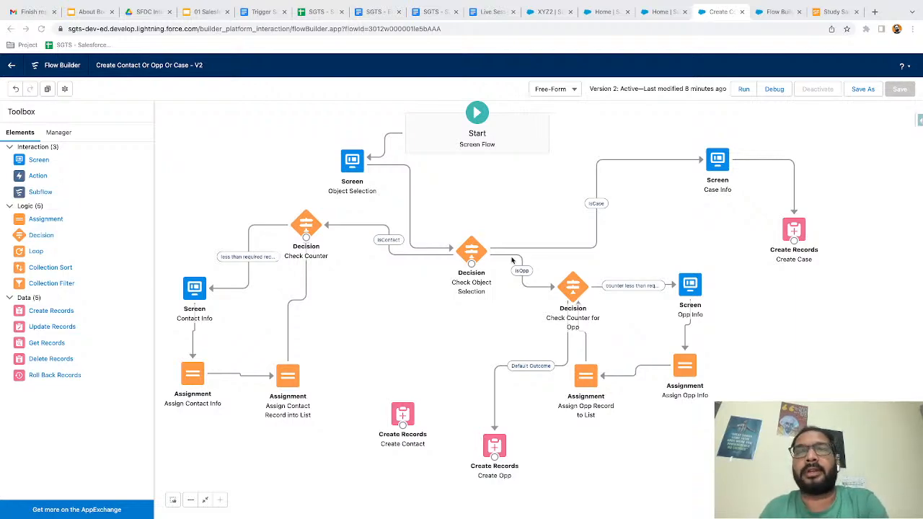
# Step: Show the Screen Flow Scenario slide and the queries slide following it, and return to the flow diagram
pyautogui.hotkey('ctrl', 'Left')
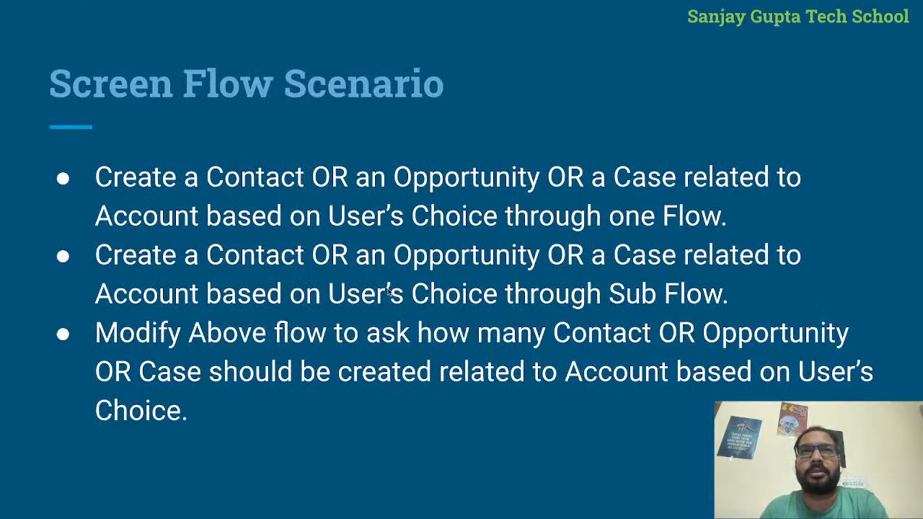
pyautogui.press('Right')
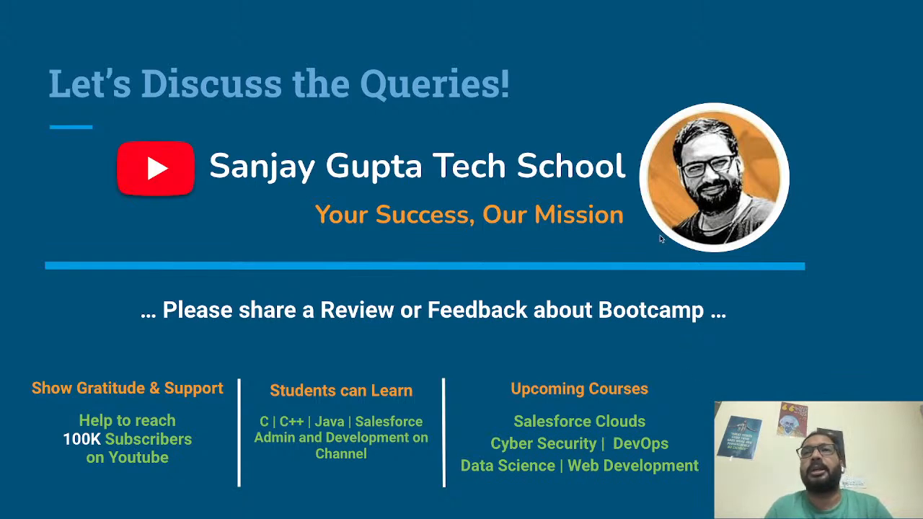
pyautogui.hotkey('ctrl', 'Right')
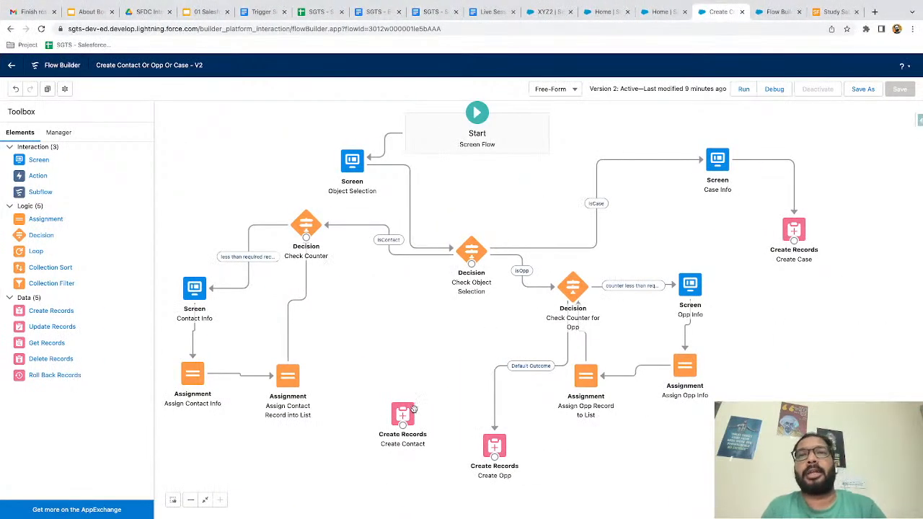
# Step: Reconnect Check Counter's Default Outcome to Create Contact and place that element closer to the decision
pyautogui.moveTo(309, 239); pyautogui.dragTo(388, 352)
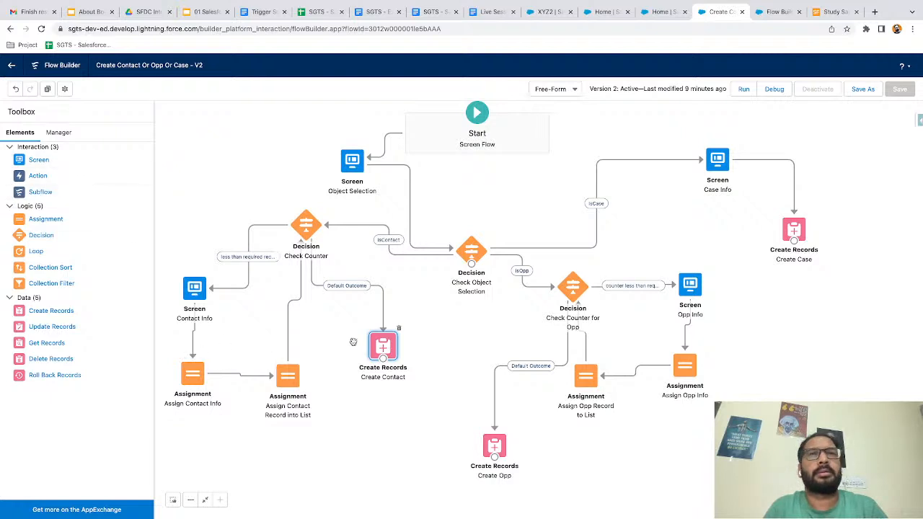
pyautogui.click(412, 349)
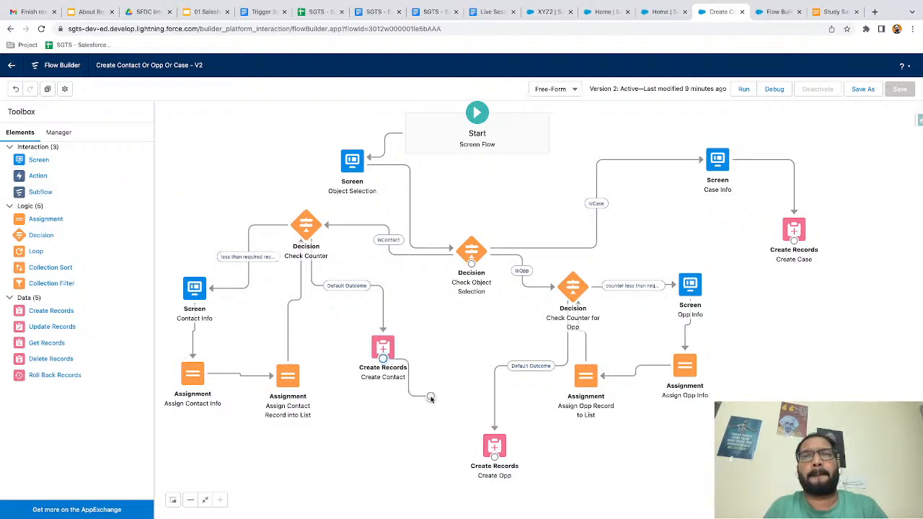
# Step: Examine which actions are available for the Create Contact element on the free-form canvas
pyautogui.click(385, 348)
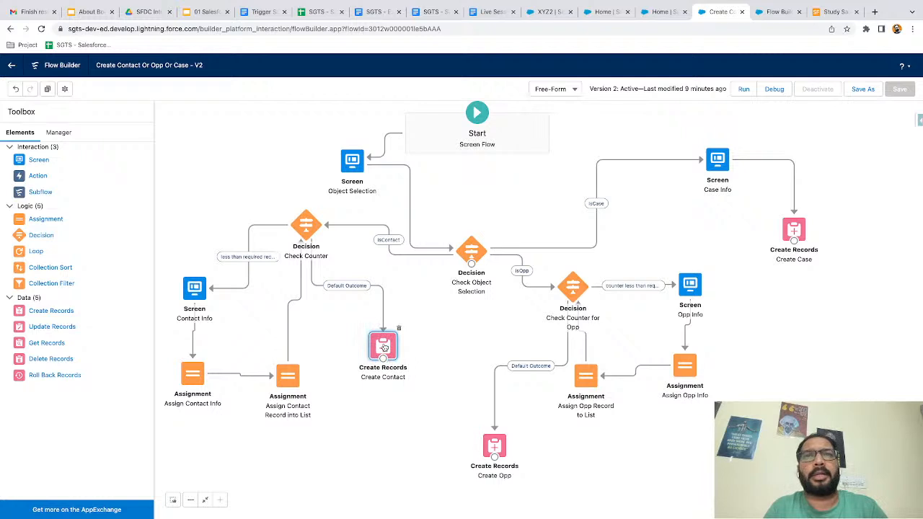
pyautogui.rightClick(384, 348)
pyautogui.click(351, 430)
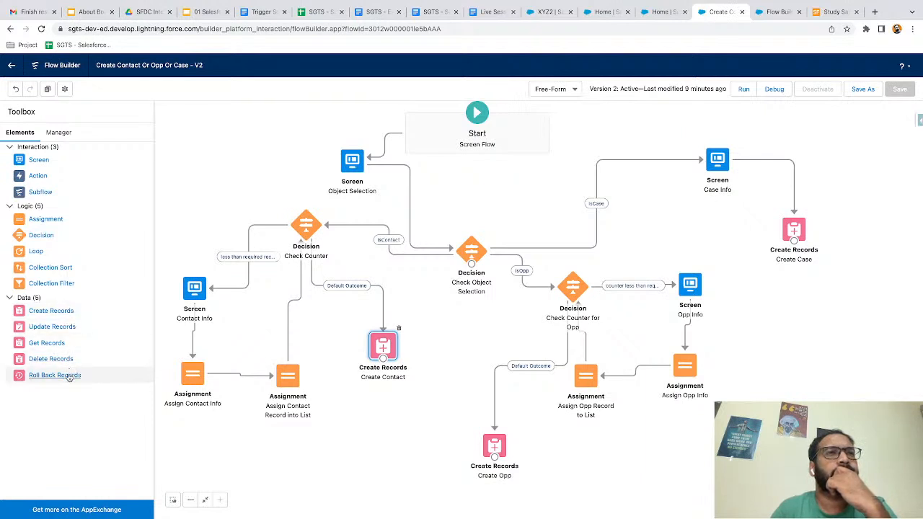
pyautogui.click(451, 349)
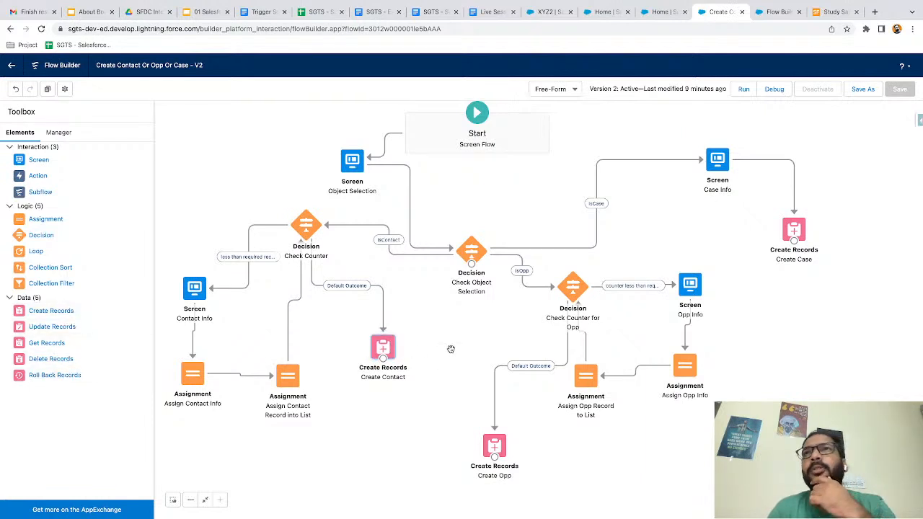
# Step: Switch the flow canvas from Free-Form to Auto-Layout
pyautogui.click(570, 92)
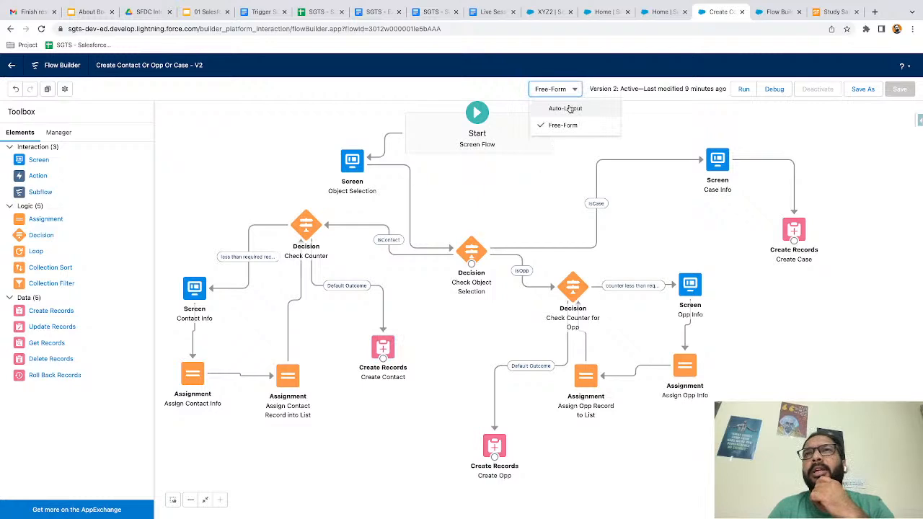
pyautogui.click(566, 109)
pyautogui.click(544, 311)
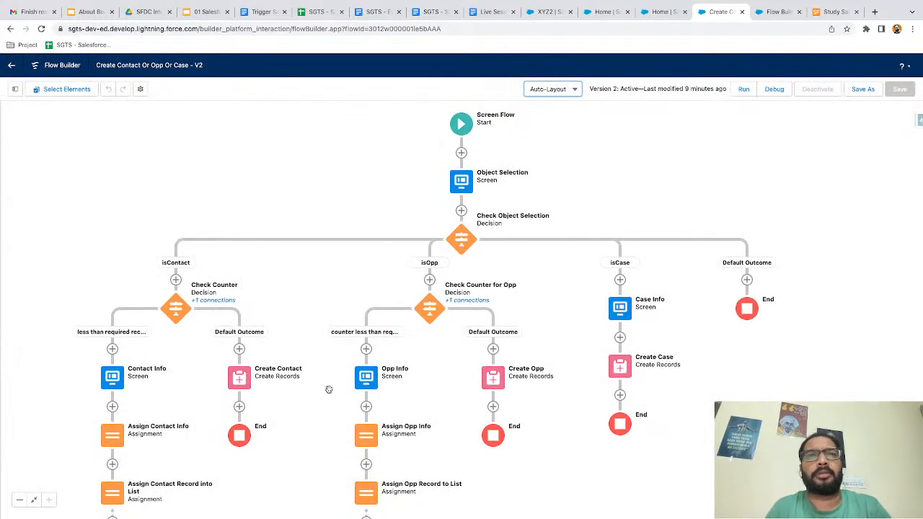
pyautogui.moveTo(326, 334); pyautogui.dragTo(328, 246)
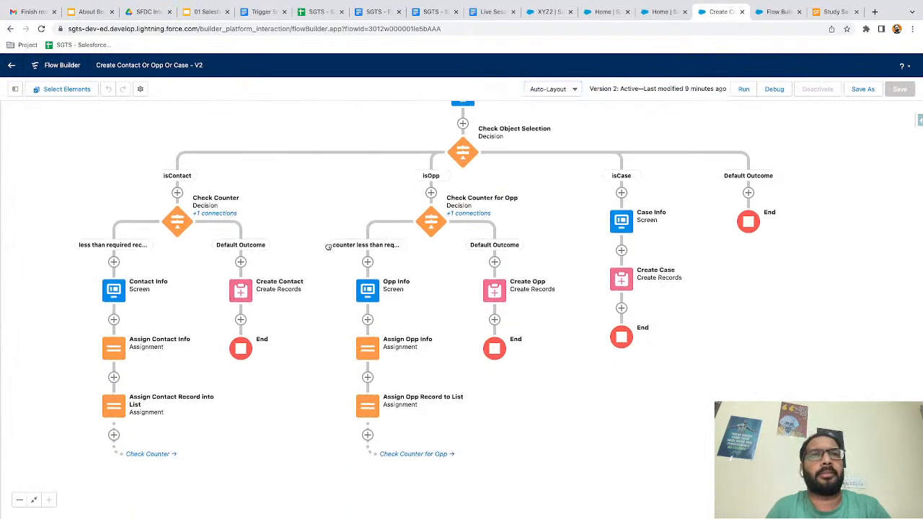
# Step: Examine the actions available for Create Contact and Check Counter, and the elements that can be added after Create Contact
pyautogui.click(246, 296)
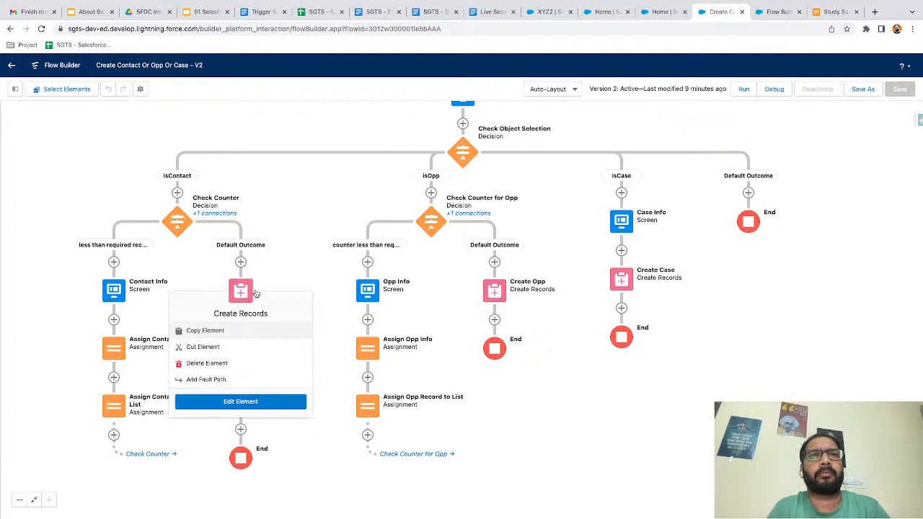
pyautogui.click(282, 280)
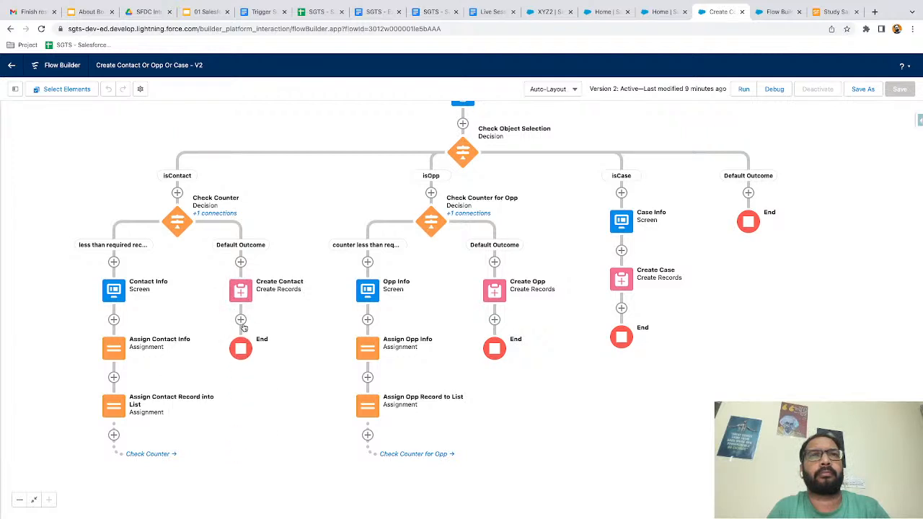
pyautogui.click(240, 320)
pyautogui.scroll(-8, 235, 424)
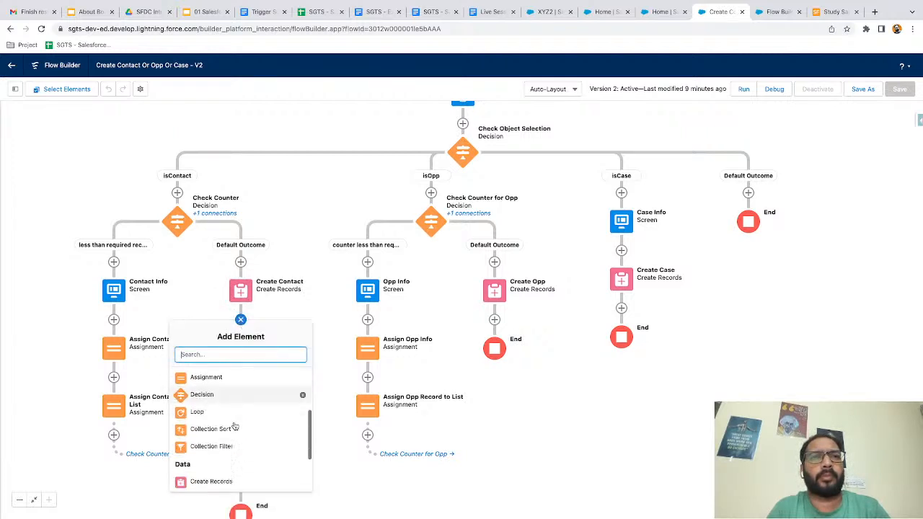
pyautogui.scroll(8, 233, 424)
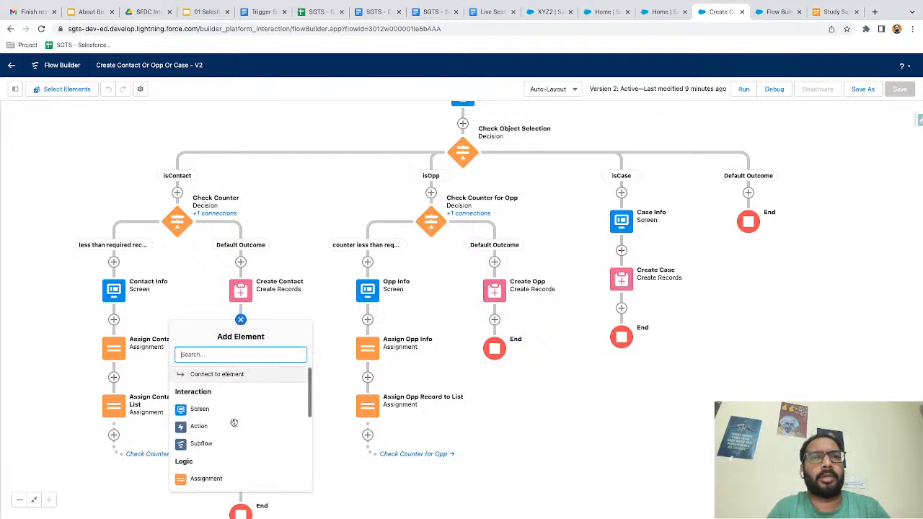
pyautogui.click(322, 308)
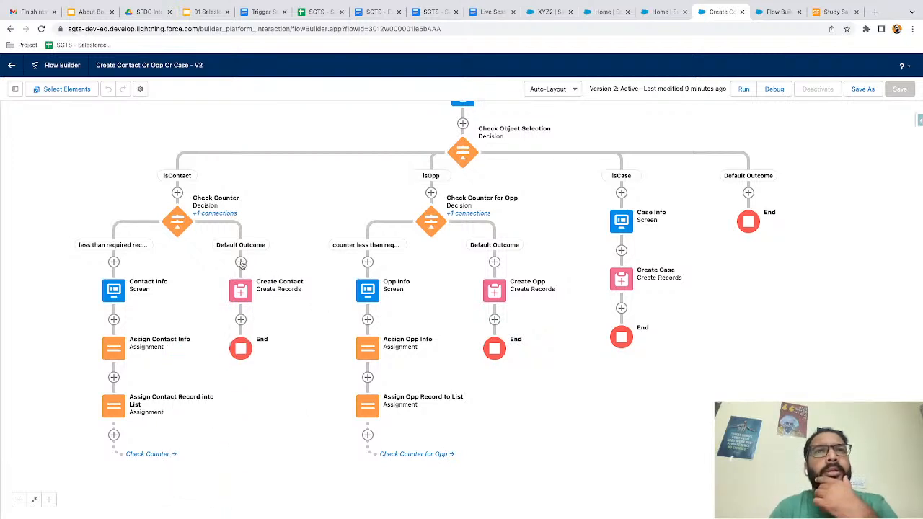
pyautogui.click(176, 222)
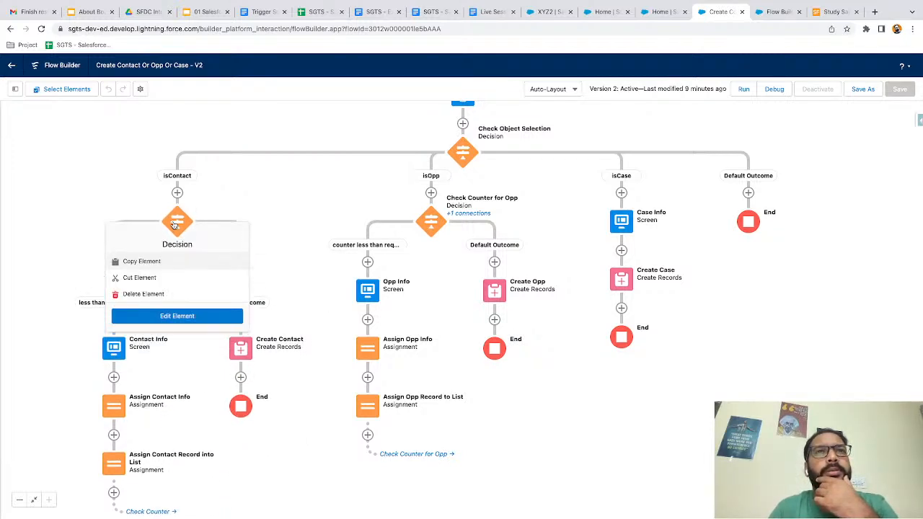
pyautogui.click(323, 267)
pyautogui.click(241, 290)
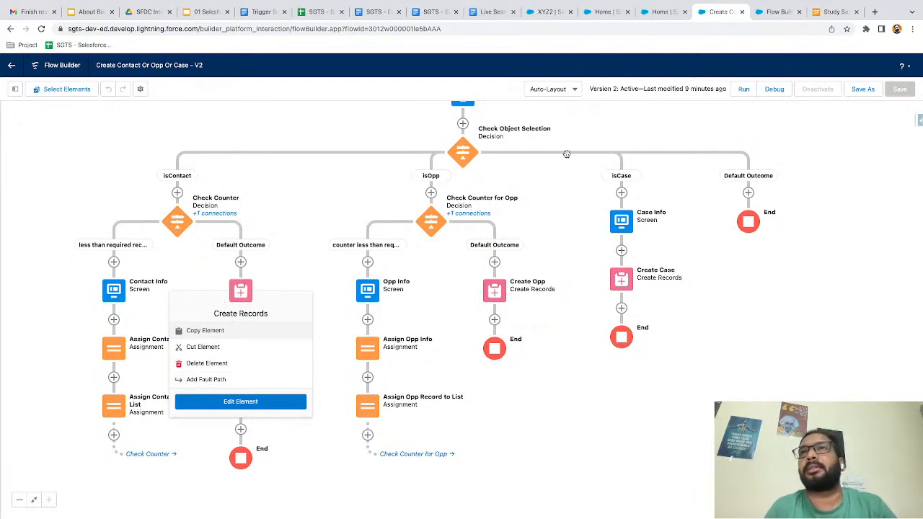
# Step: Switch the canvas to Free-Form and spread out Contact Info, Assign Contact Info and Assign Contact Record into List around Check Counter
pyautogui.click(560, 92)
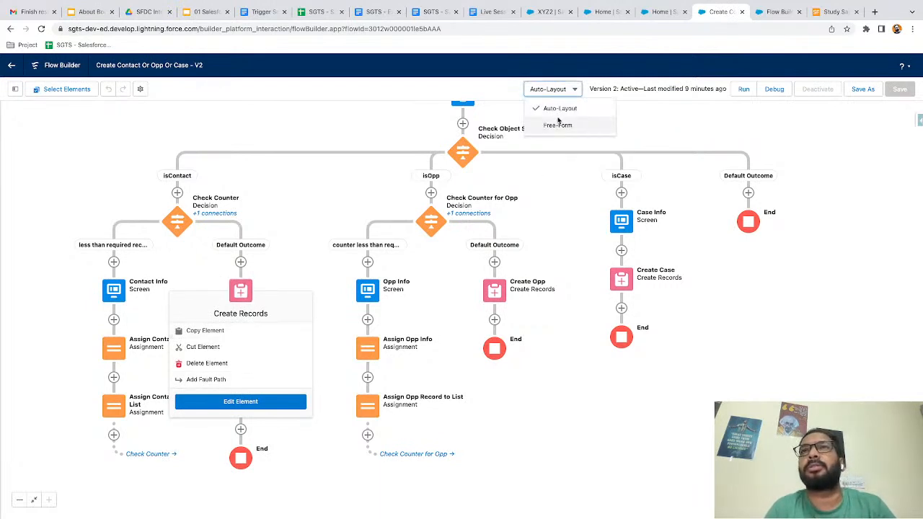
pyautogui.click(557, 125)
pyautogui.moveTo(383, 349); pyautogui.dragTo(395, 264)
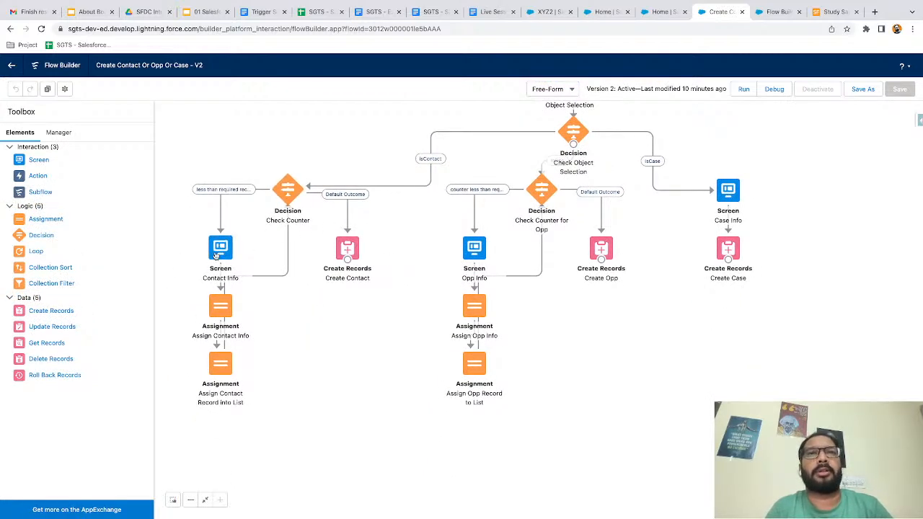
pyautogui.moveTo(220, 250); pyautogui.dragTo(187, 179)
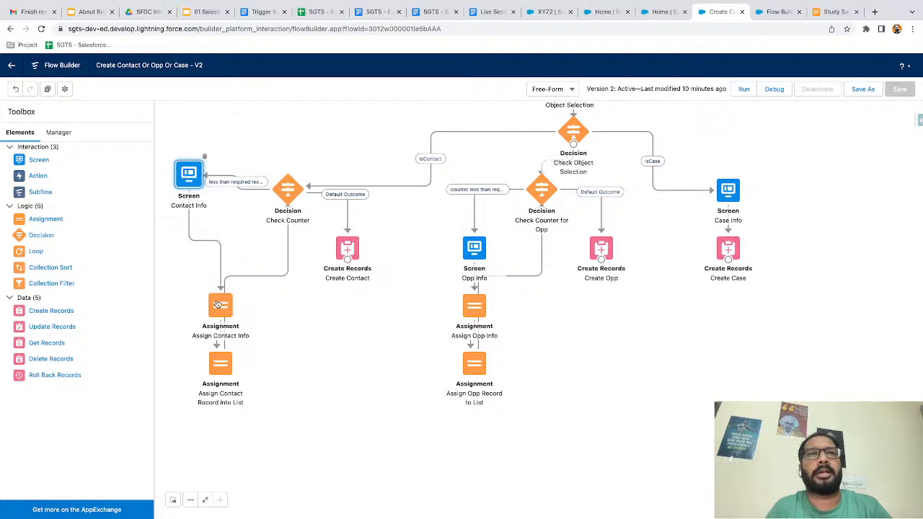
pyautogui.moveTo(220, 305); pyautogui.dragTo(190, 305)
pyautogui.moveTo(229, 361); pyautogui.dragTo(278, 366)
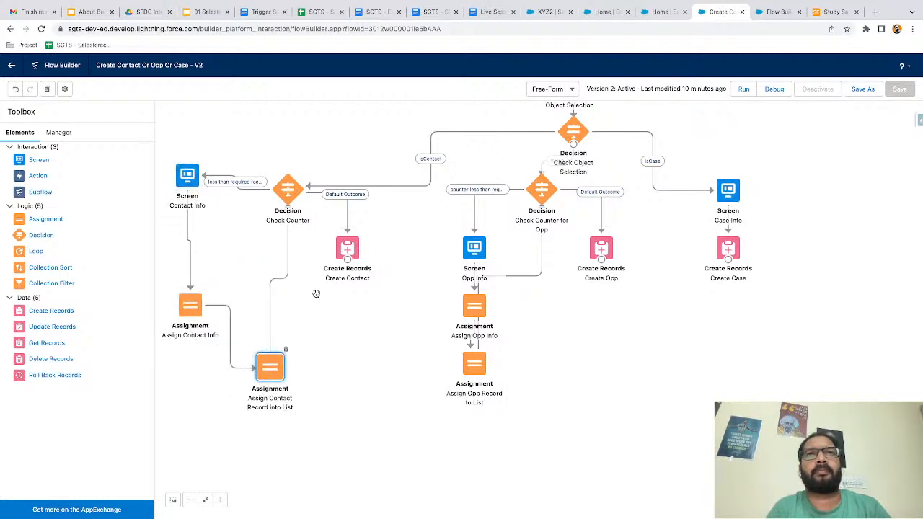
# Step: Move Create Contact farther below Check Counter and review its record creation settings without changing them
pyautogui.moveTo(357, 252); pyautogui.dragTo(377, 314)
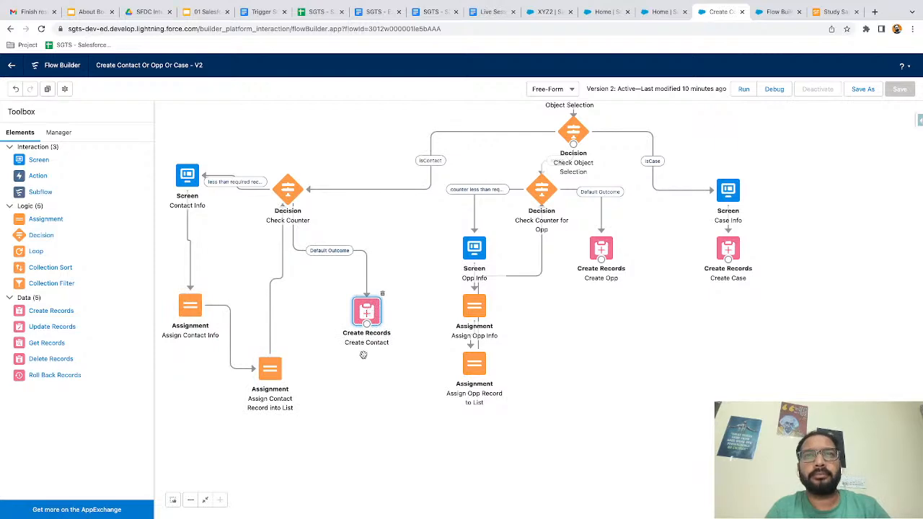
pyautogui.doubleClick(370, 310)
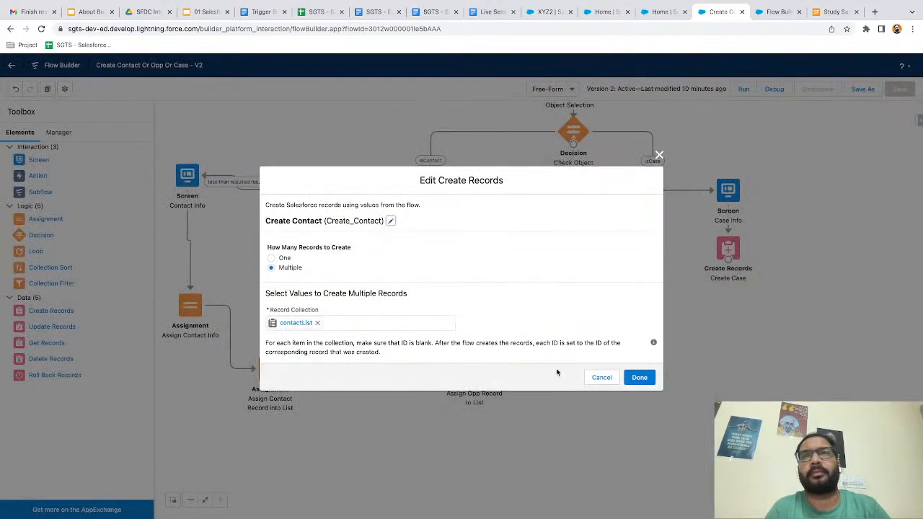
pyautogui.click(602, 377)
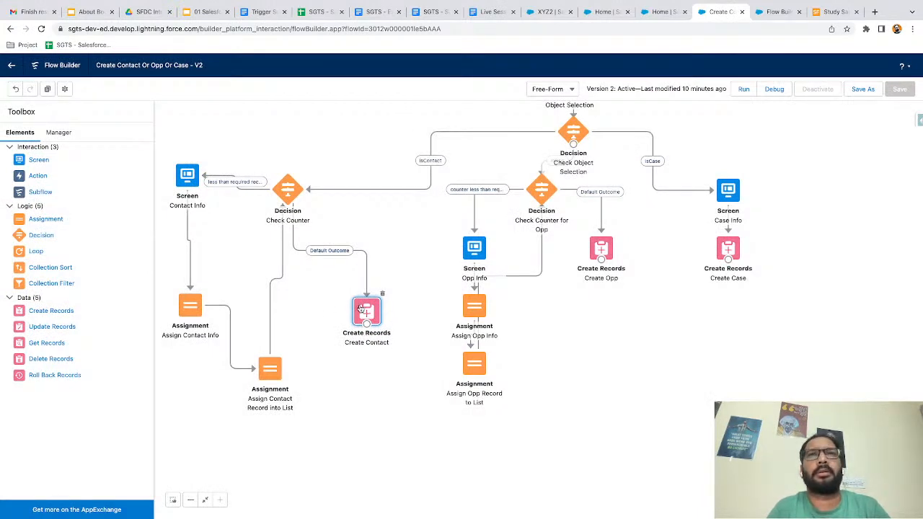
# Step: Switch the flow canvas from Free-Form back to Auto-Layout
pyautogui.click(564, 95)
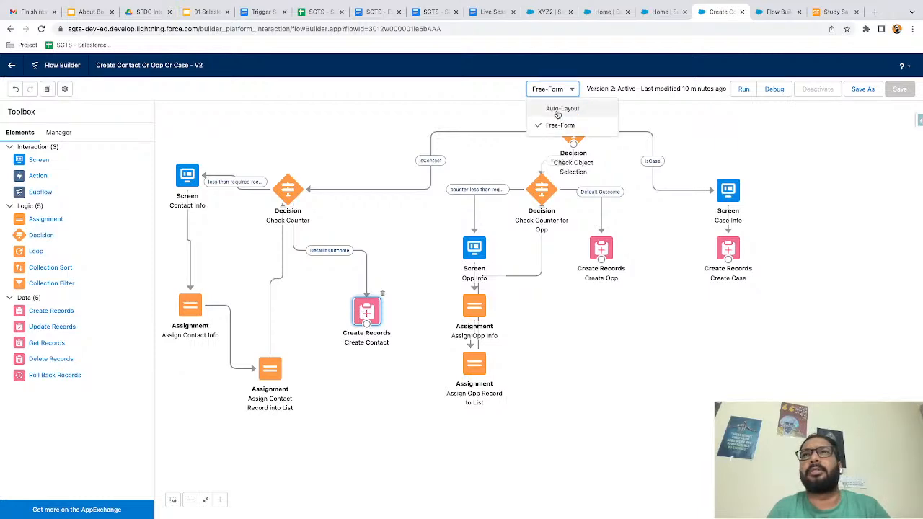
pyautogui.click(562, 108)
pyautogui.click(534, 311)
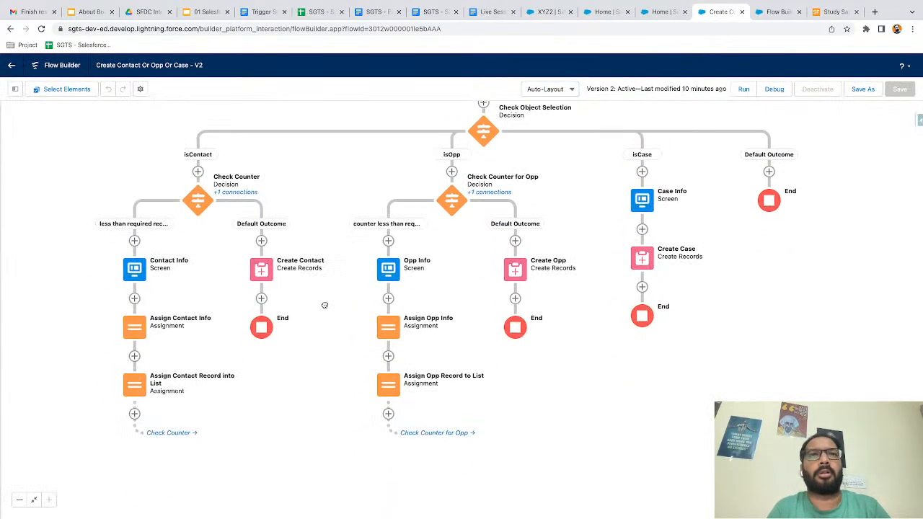
# Step: Add a fault path to the Create Contact element and check which elements can be placed on it
pyautogui.click(262, 269)
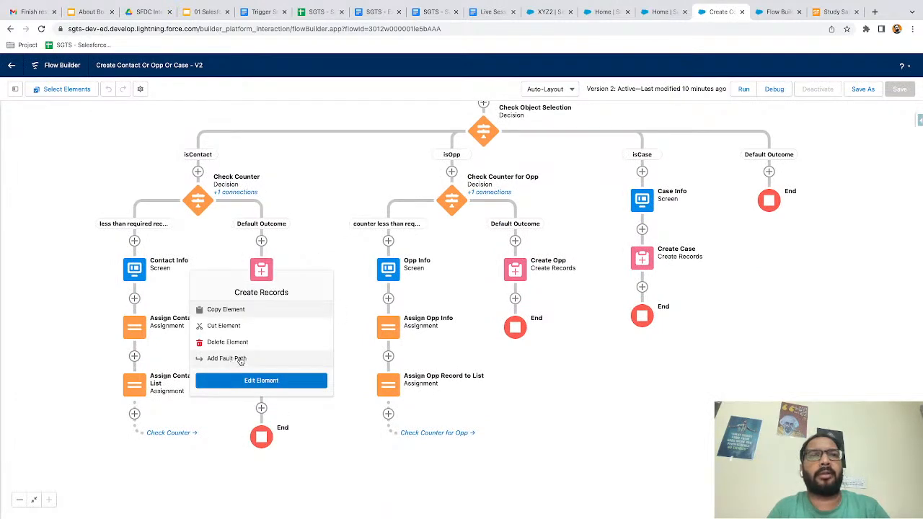
pyautogui.click(245, 361)
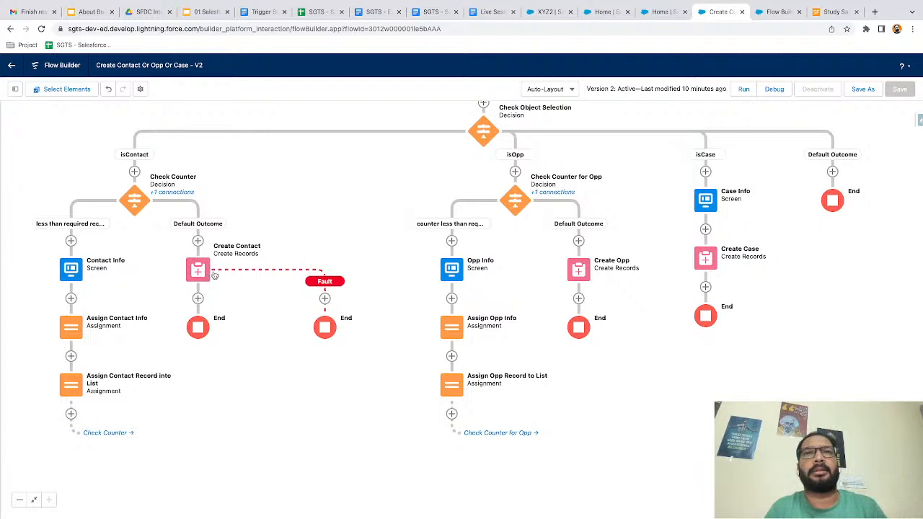
pyautogui.click(325, 298)
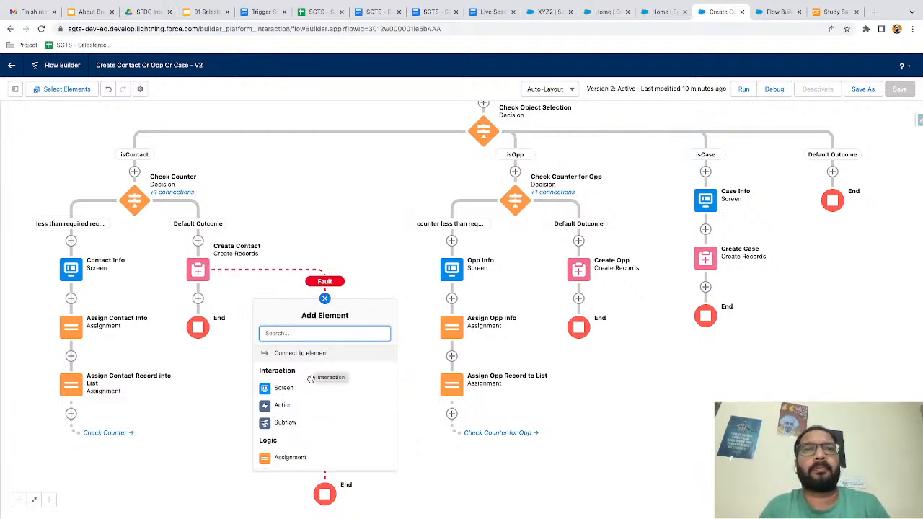
pyautogui.click(391, 275)
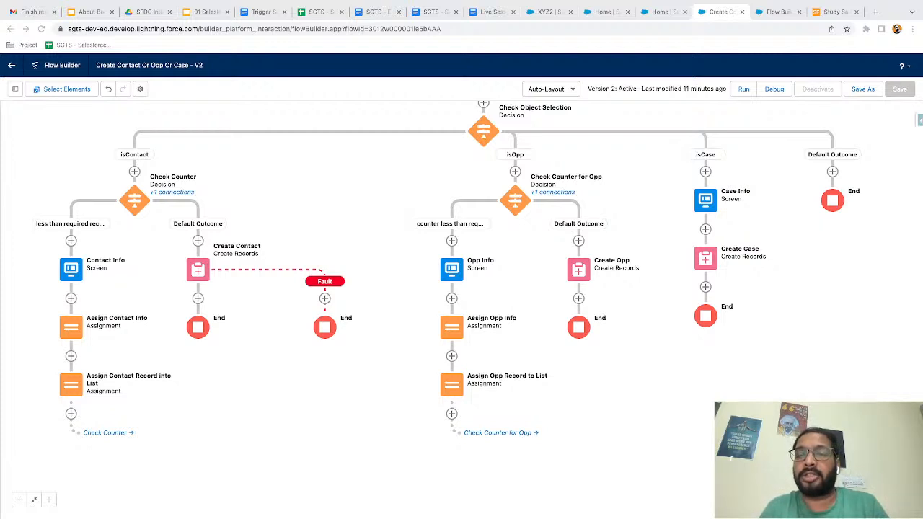
# Step: On the XYZ2 account page, select Contact as the flow's object and leave the required number of records blank
pyautogui.click(549, 11)
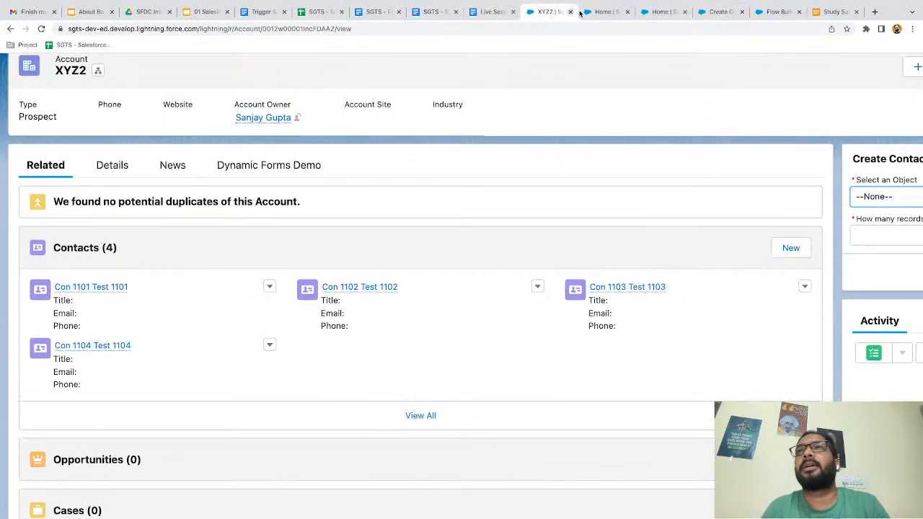
pyautogui.hscroll(5, 664, 185)
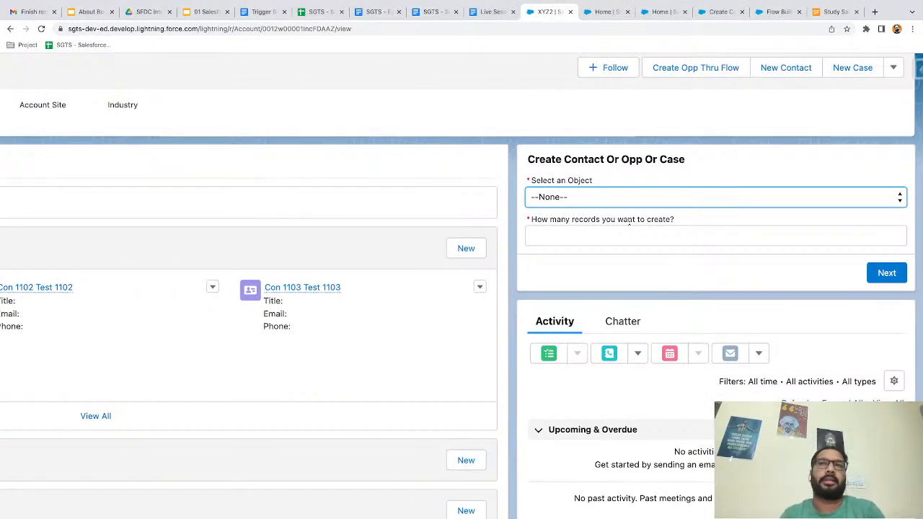
pyautogui.click(592, 197)
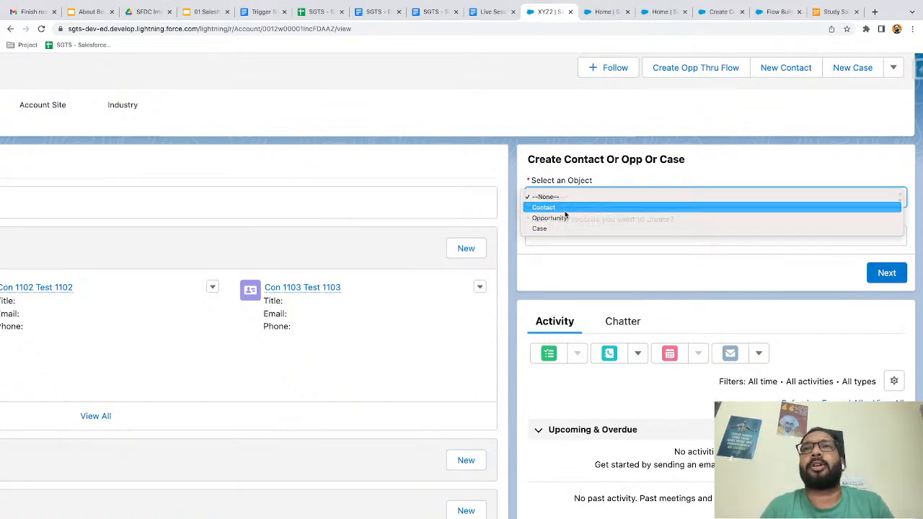
pyautogui.click(567, 209)
pyautogui.click(575, 232)
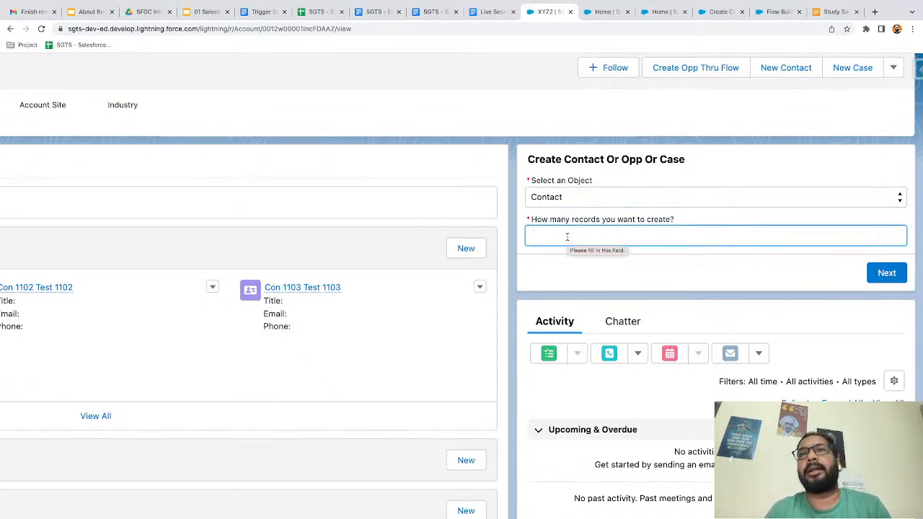
pyautogui.click(558, 264)
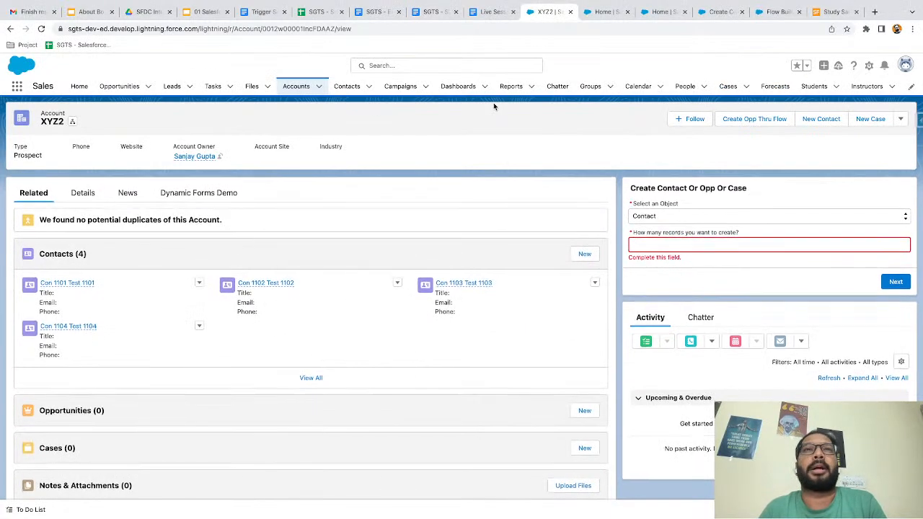
pyautogui.click(870, 67)
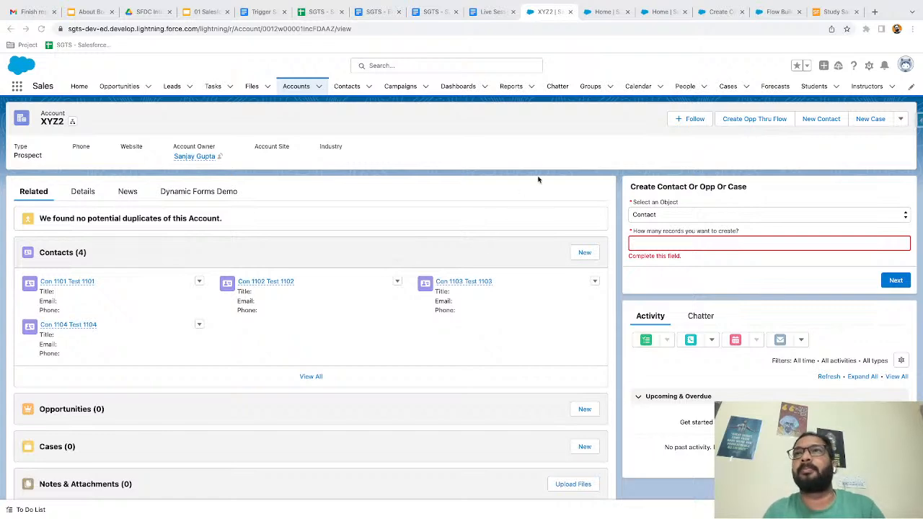
# Step: Switch to the StudySalesforce site and look through its Flow Builder list down to the record-triggered scenarios
pyautogui.click(820, 13)
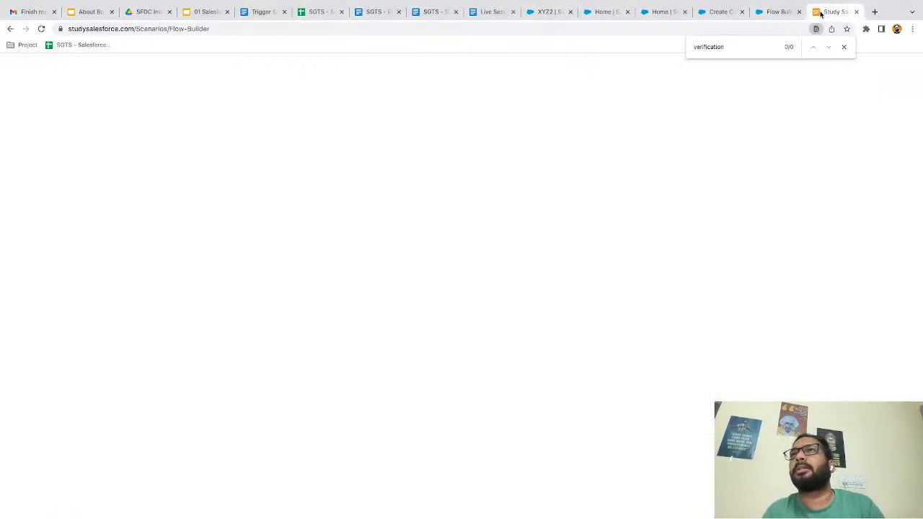
pyautogui.scroll(-1, 249, 357)
pyautogui.scroll(-3, 249, 357)
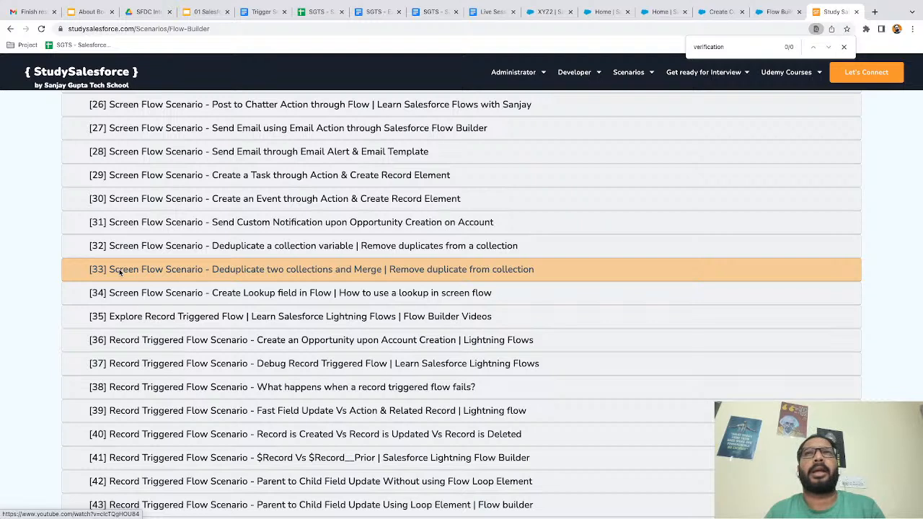
pyautogui.moveTo(629, 72)
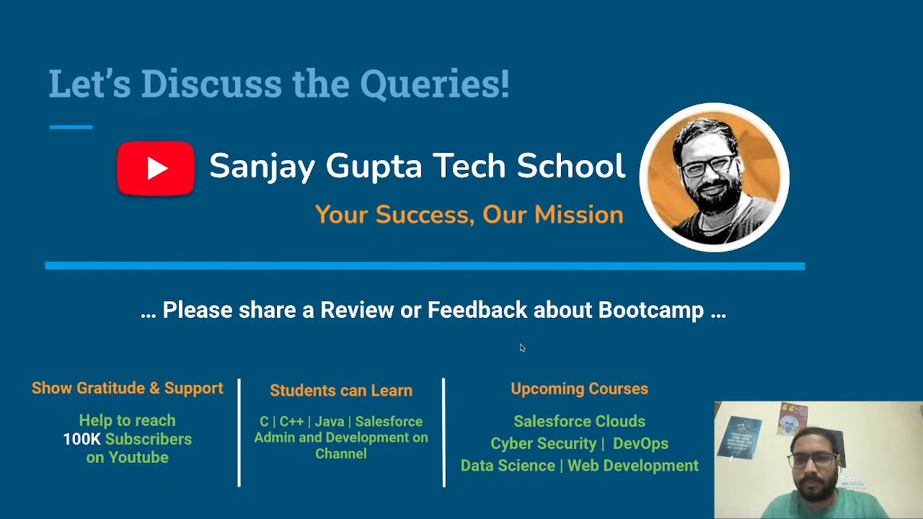
pyautogui.press('Left')
pyautogui.click(622, 333)
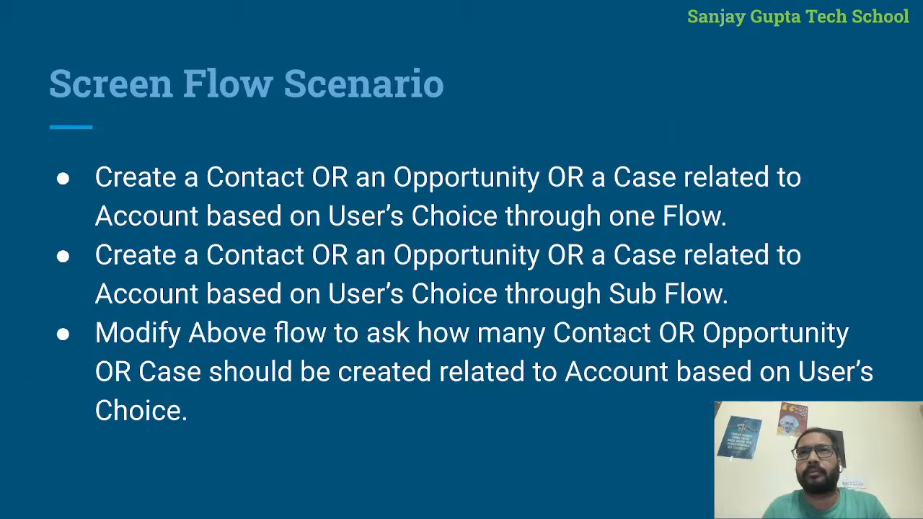
pyautogui.click(621, 332)
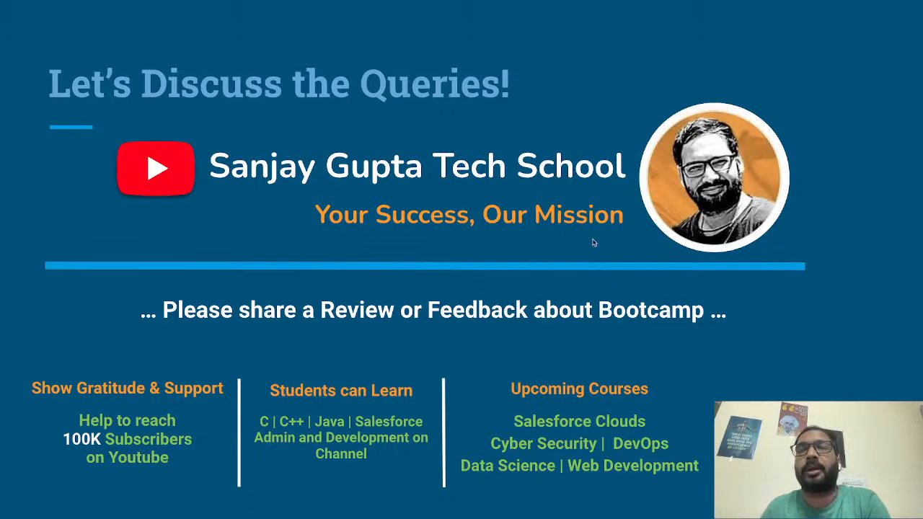
# Step: Switch to the SGTS - Exercise Sheet in Google Docs and review the Day - 25 demo and self-practice exercises
pyautogui.hotkey('ctrl', 'Right')
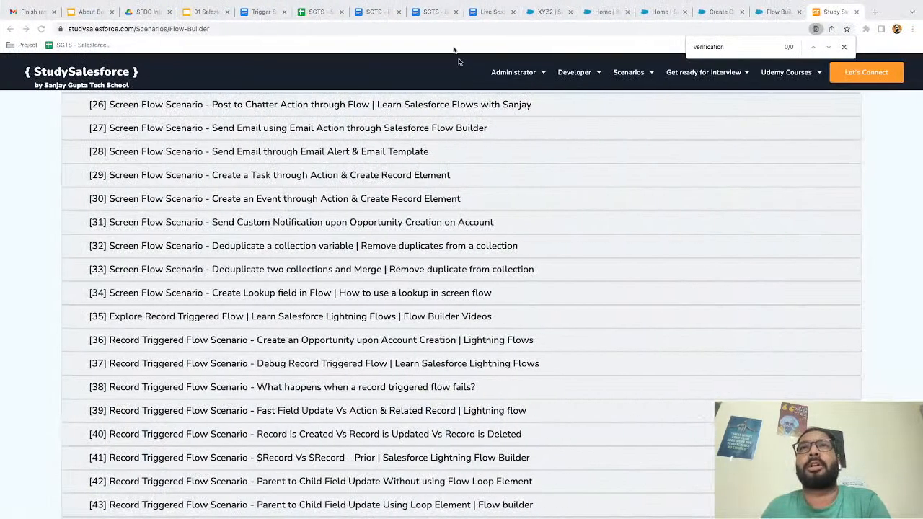
pyautogui.click(374, 12)
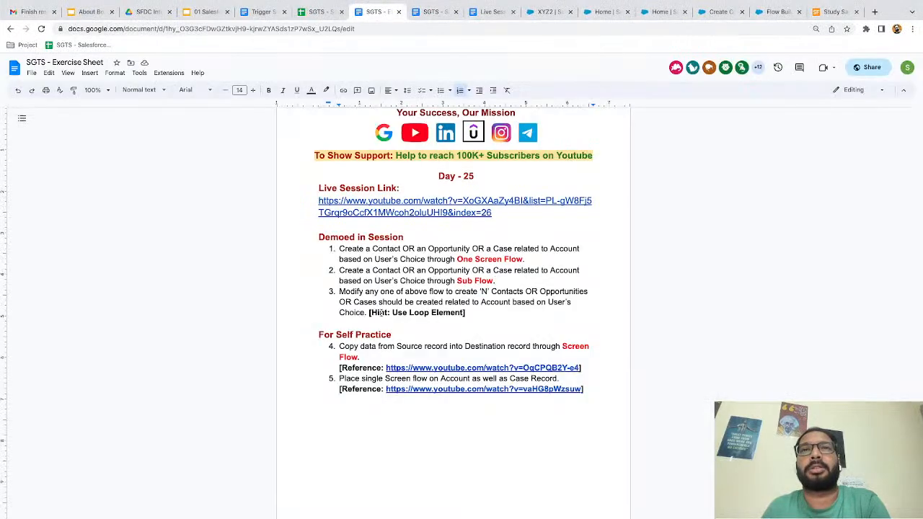
pyautogui.scroll(1, 381, 313)
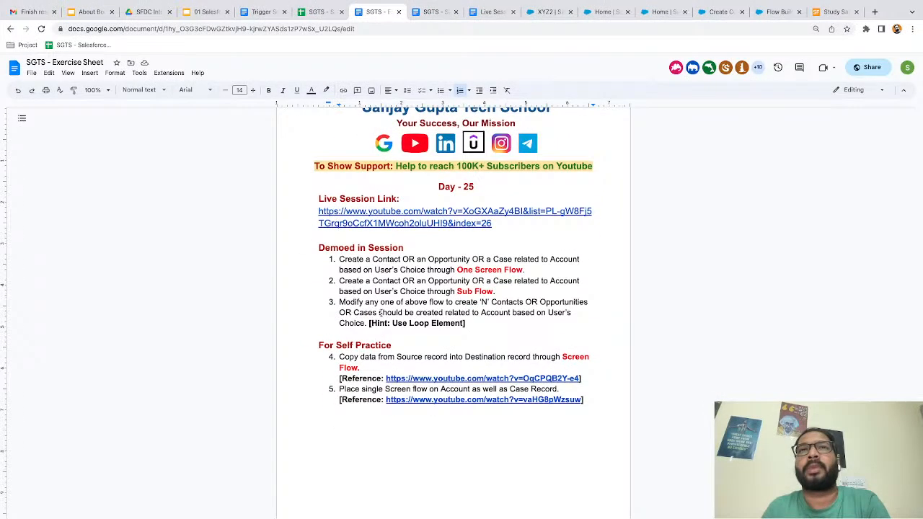
pyautogui.scroll(2, 456, 269)
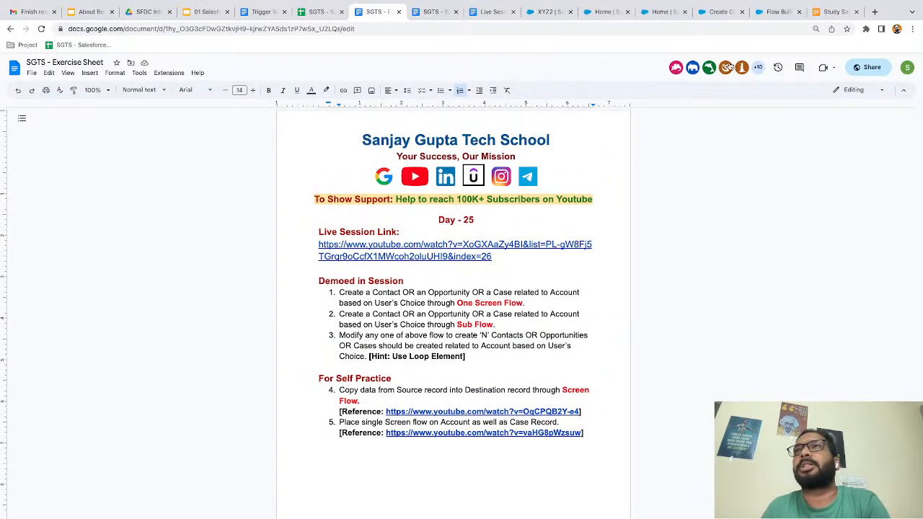
# Step: Return to the StudySalesforce site and examine the screen flow and record-triggered flow scenarios available for practice
pyautogui.click(824, 12)
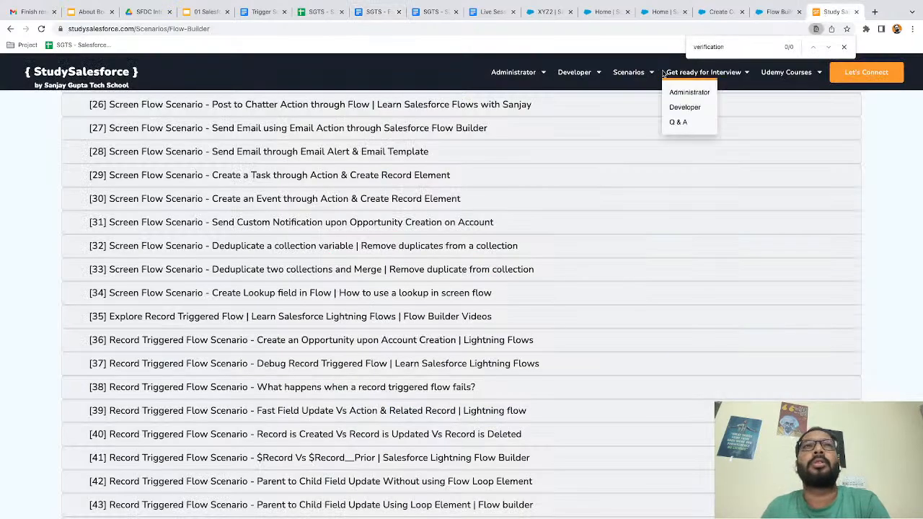
pyautogui.moveTo(634, 79)
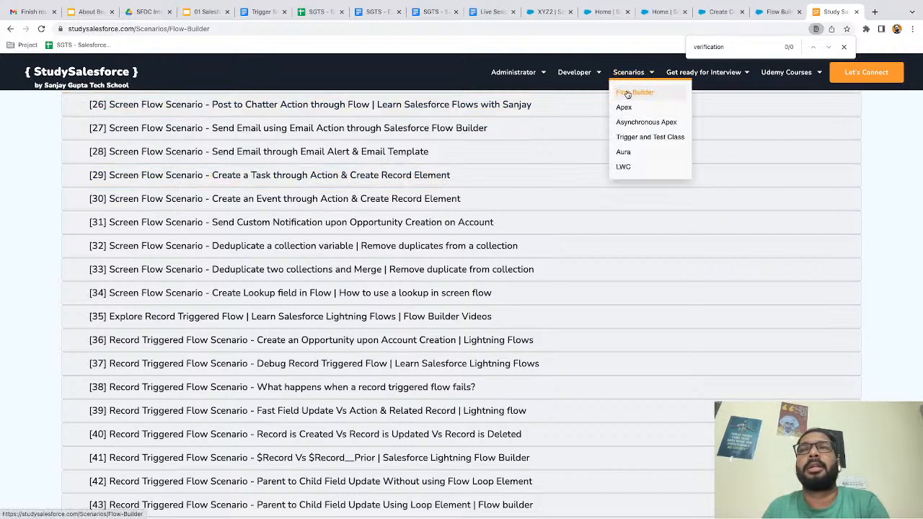
pyautogui.scroll(5, 308, 208)
pyautogui.scroll(3, 307, 208)
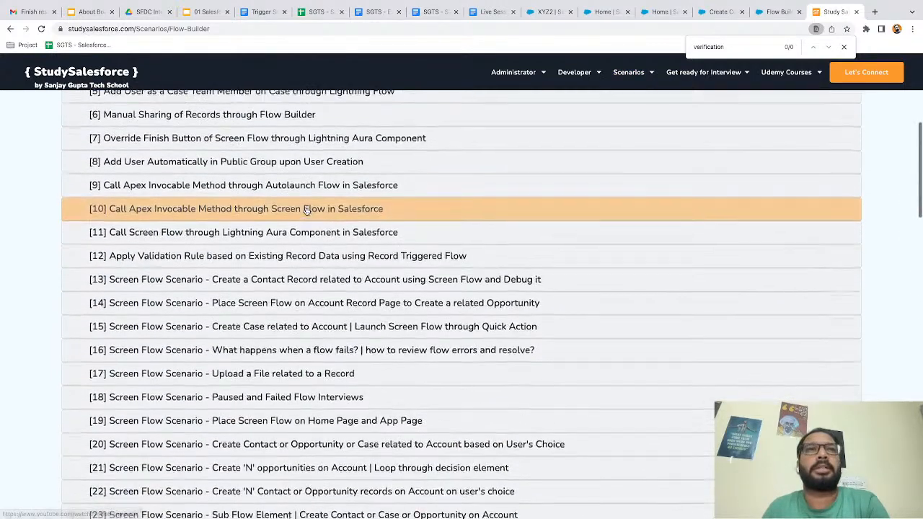
pyautogui.scroll(-4, 306, 207)
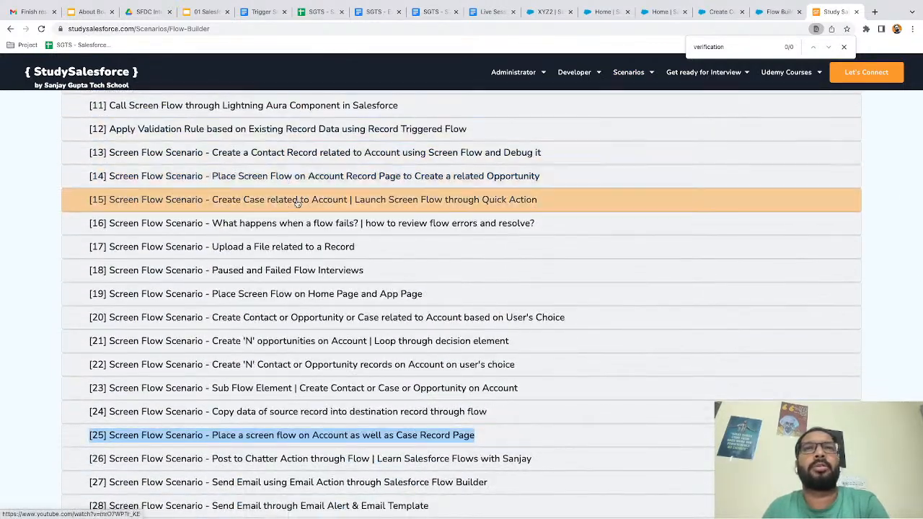
pyautogui.scroll(-3, 323, 337)
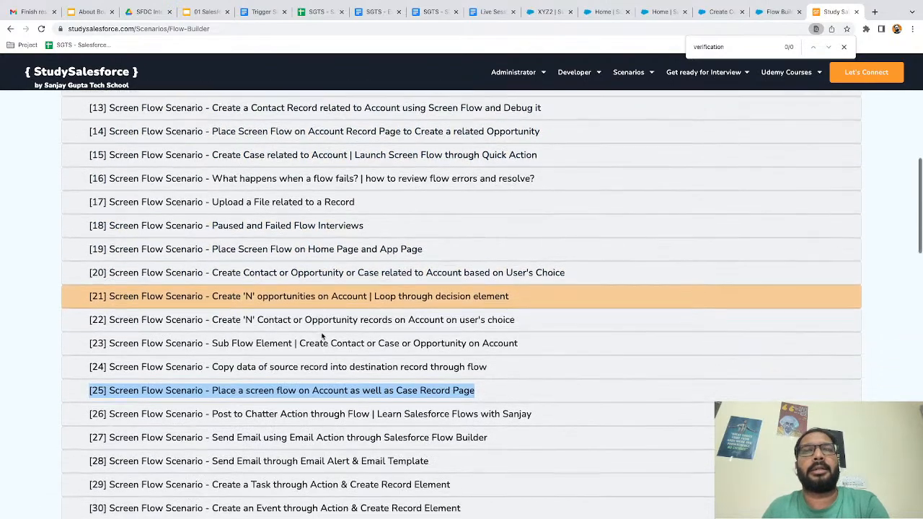
pyautogui.scroll(-3, 322, 336)
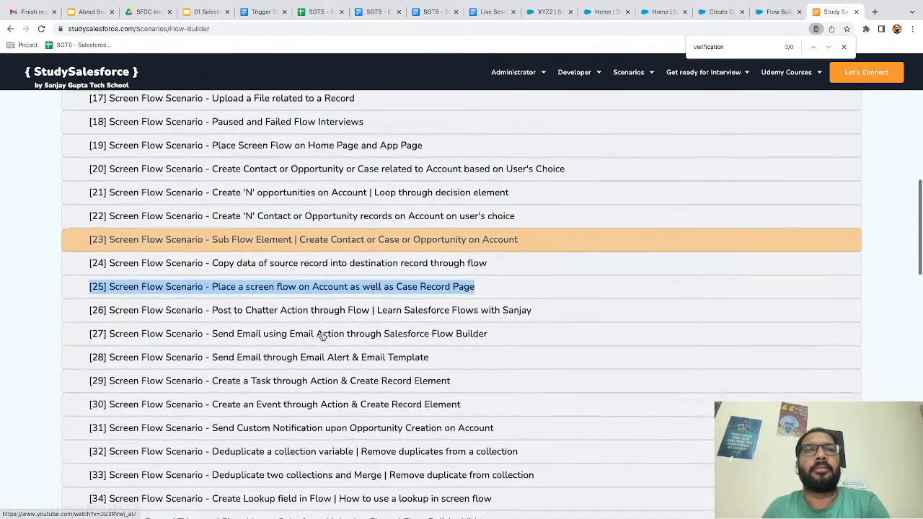
pyautogui.scroll(-3, 323, 337)
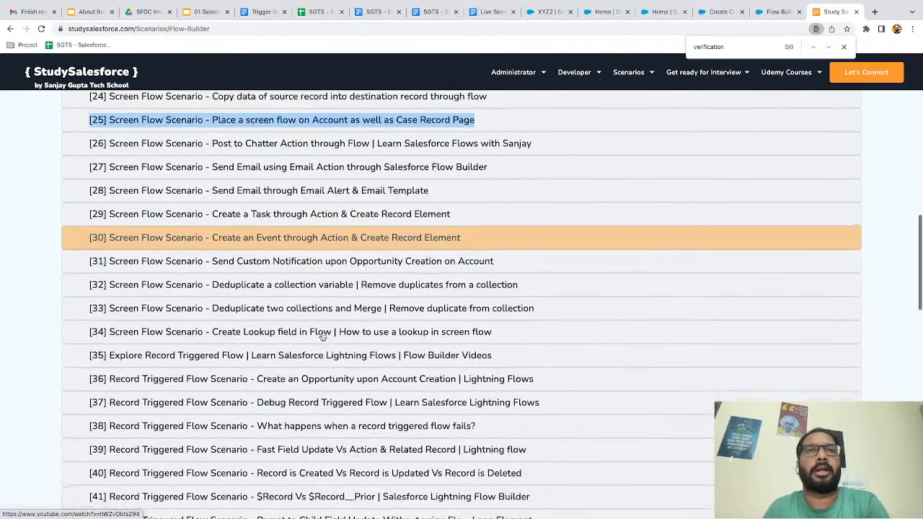